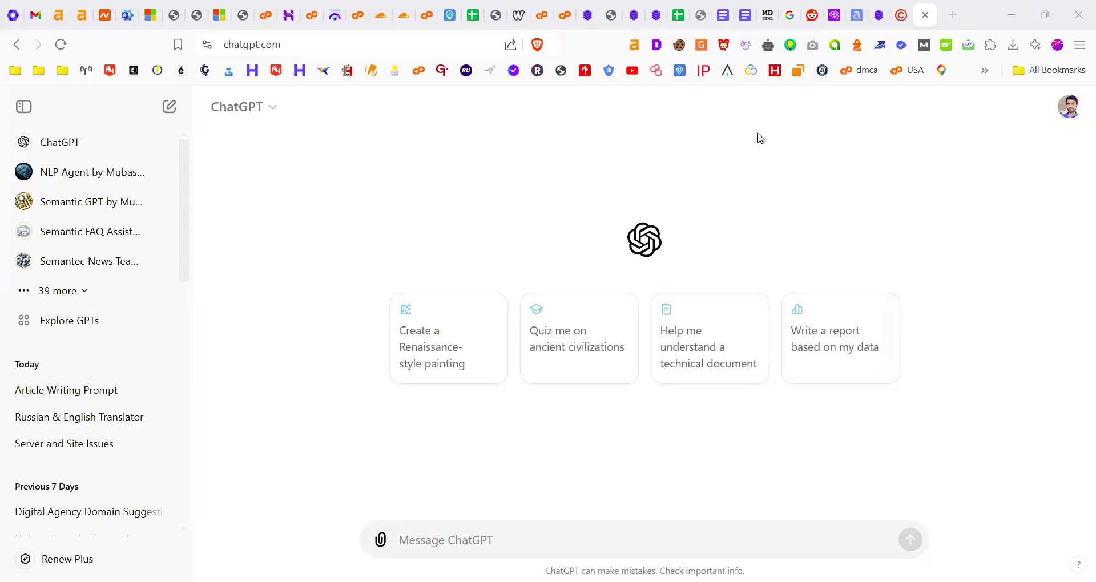
Open the Google Docs document "Prompt for Creating Simple, Friendly Articles" and return to its beginning
click(724, 7)
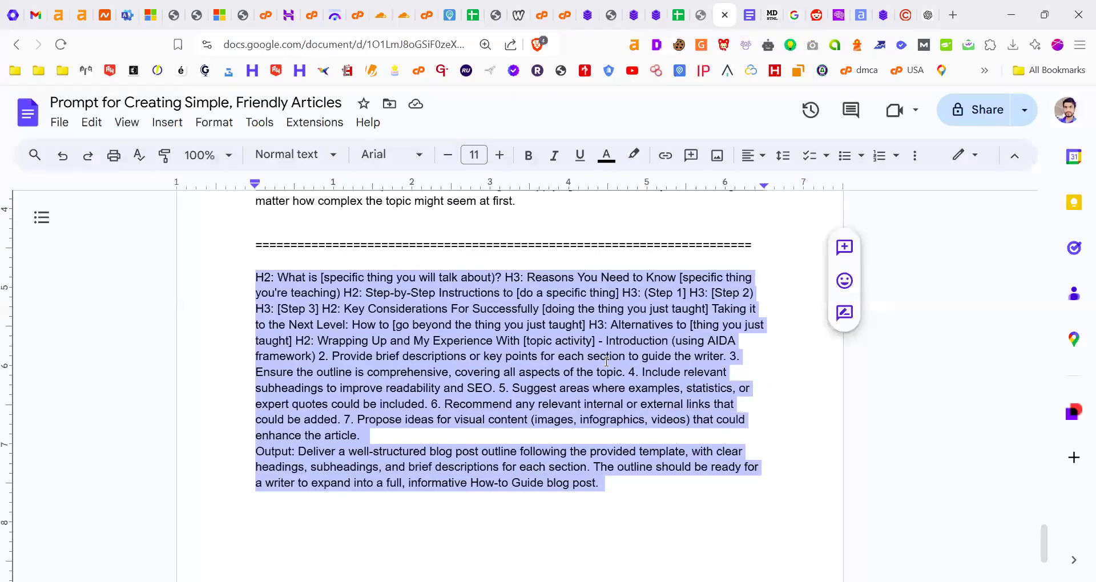
scroll(606, 361, up, 20)
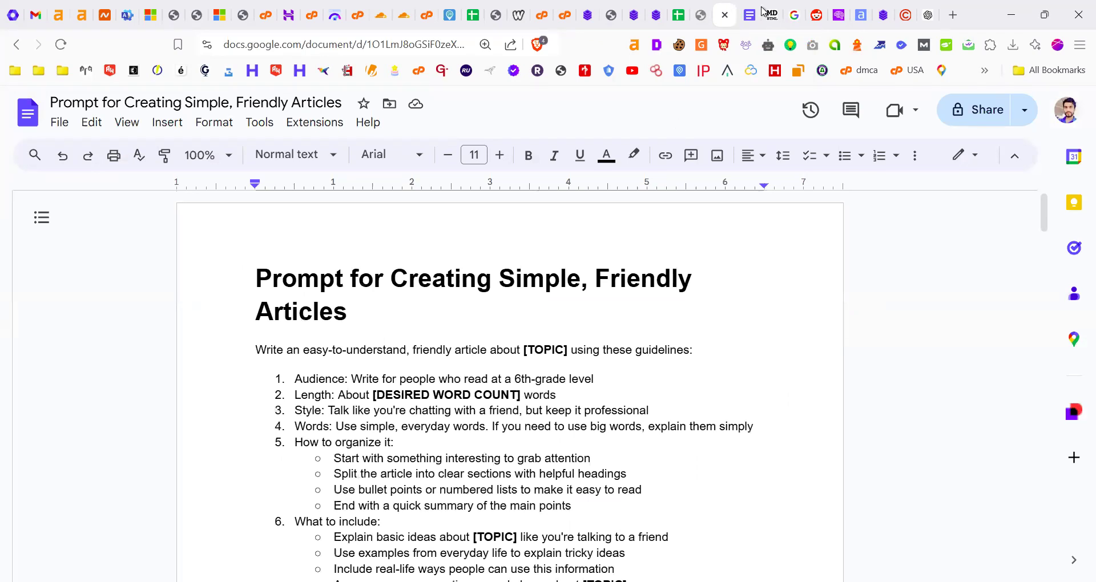
Open the published WebHostingPK article on offshore/DMCA ignored domains and examine its title and introduction
click(659, 10)
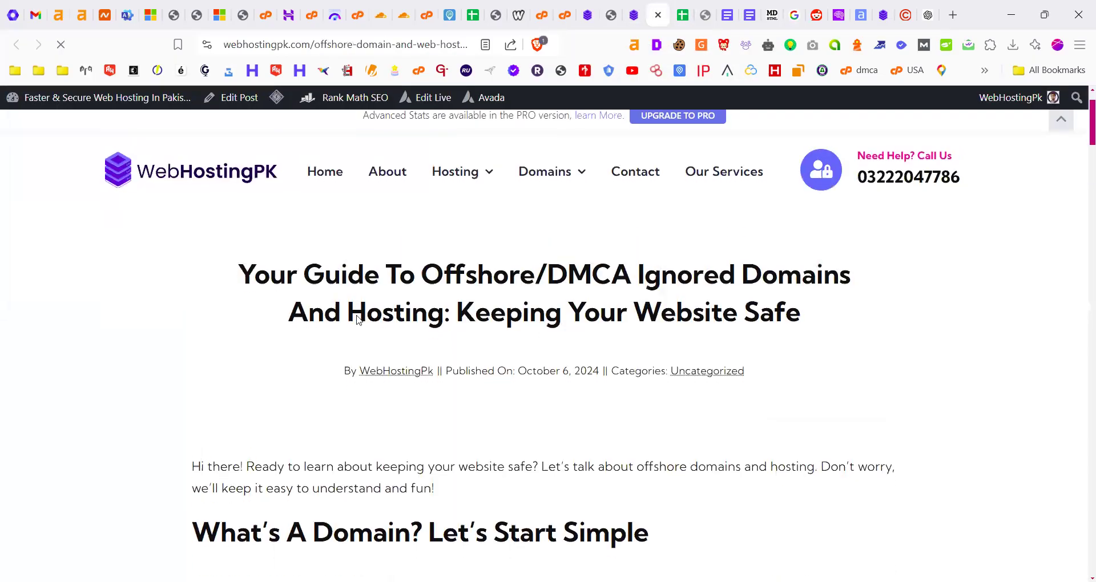
scroll(359, 320, down, 1)
scroll(428, 349, up, 1)
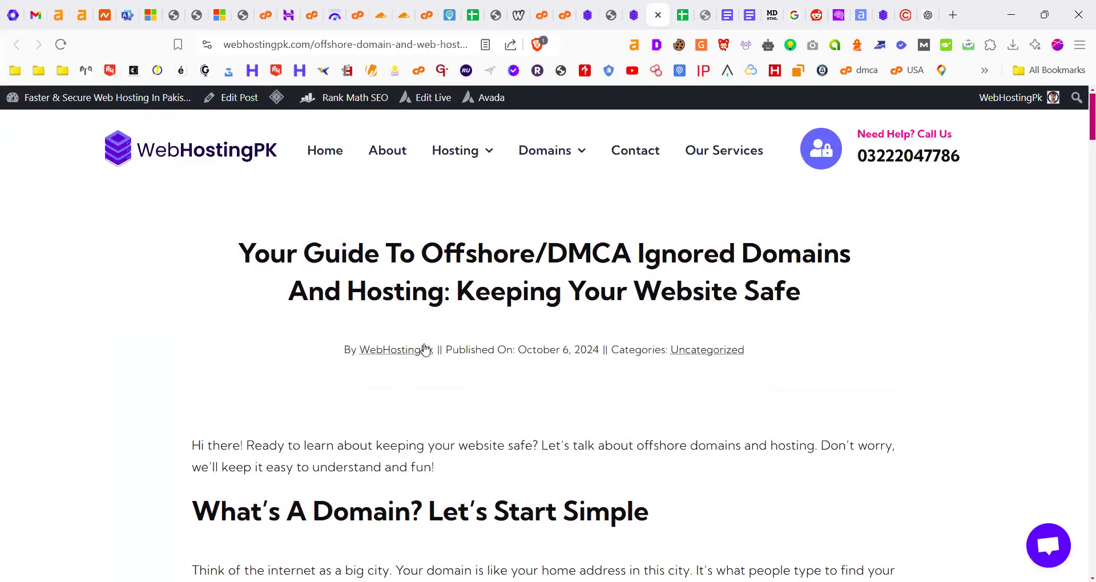
scroll(336, 334, down, 4)
scroll(337, 335, up, 2)
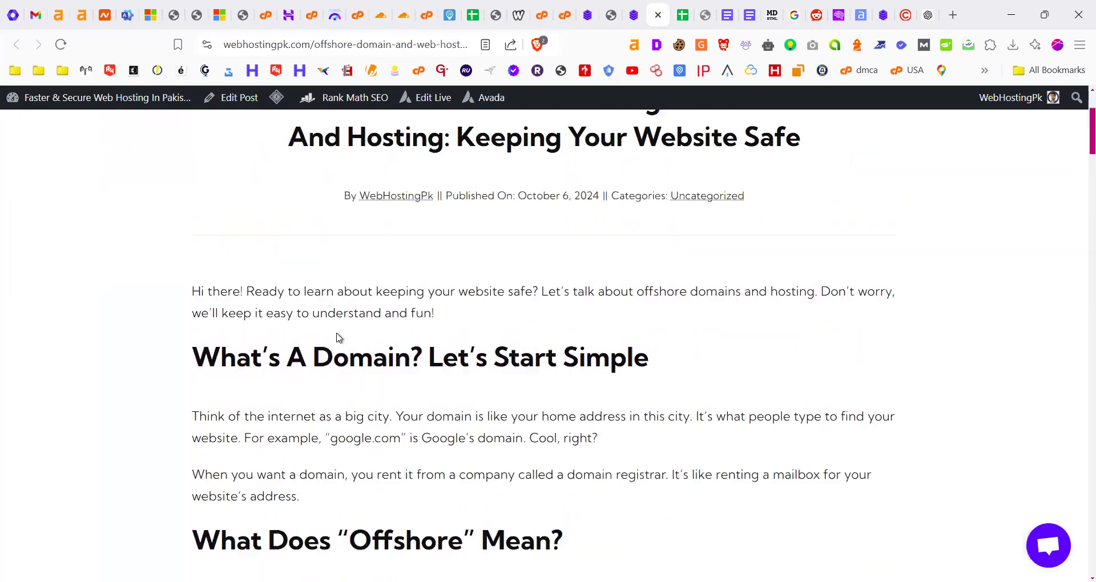
drag(198, 293, 383, 314)
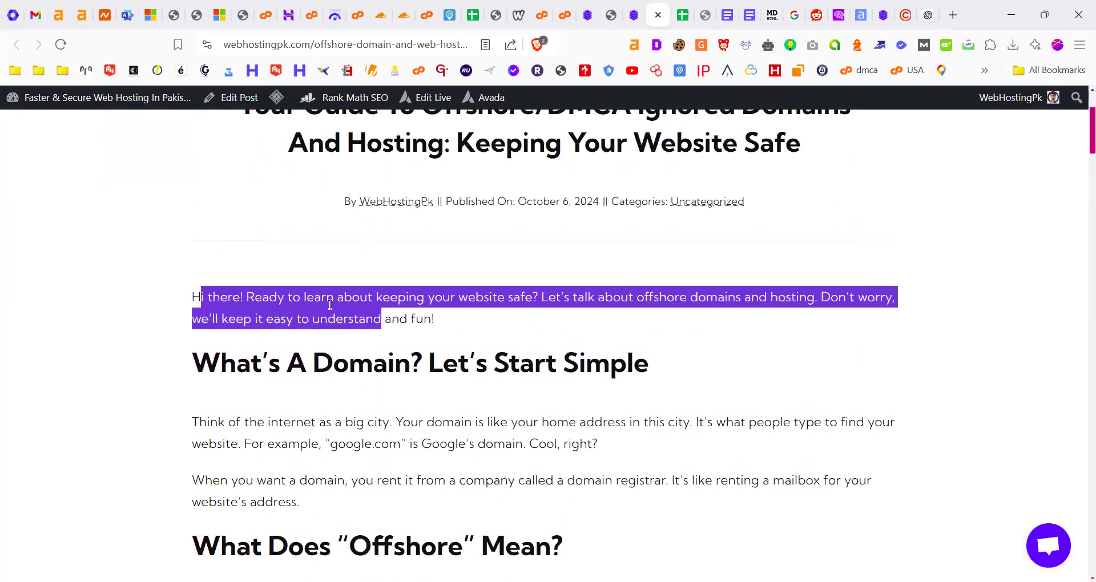
click(384, 299)
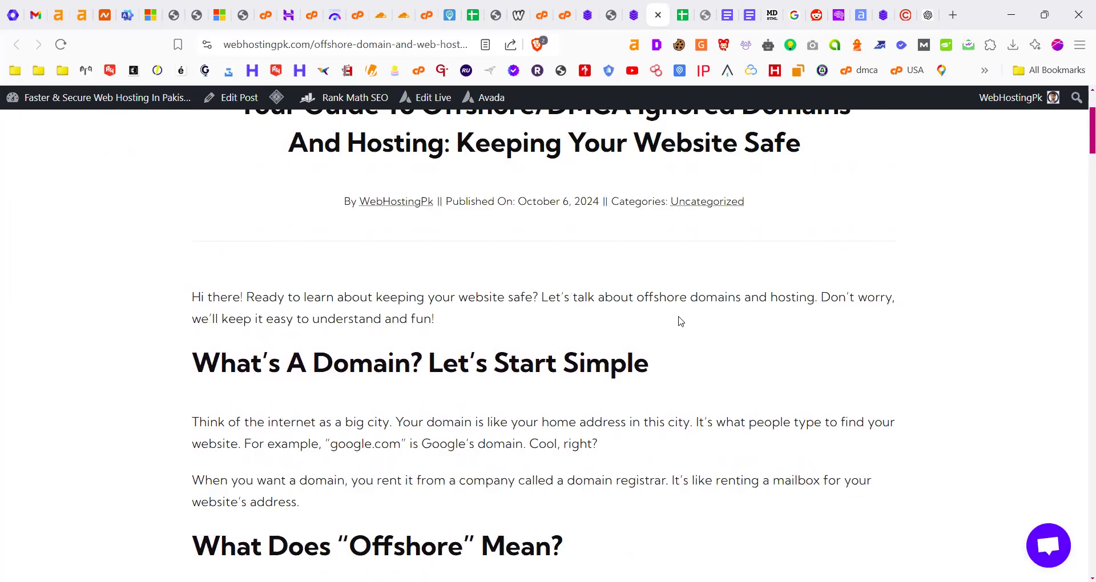
scroll(594, 328, down, 2)
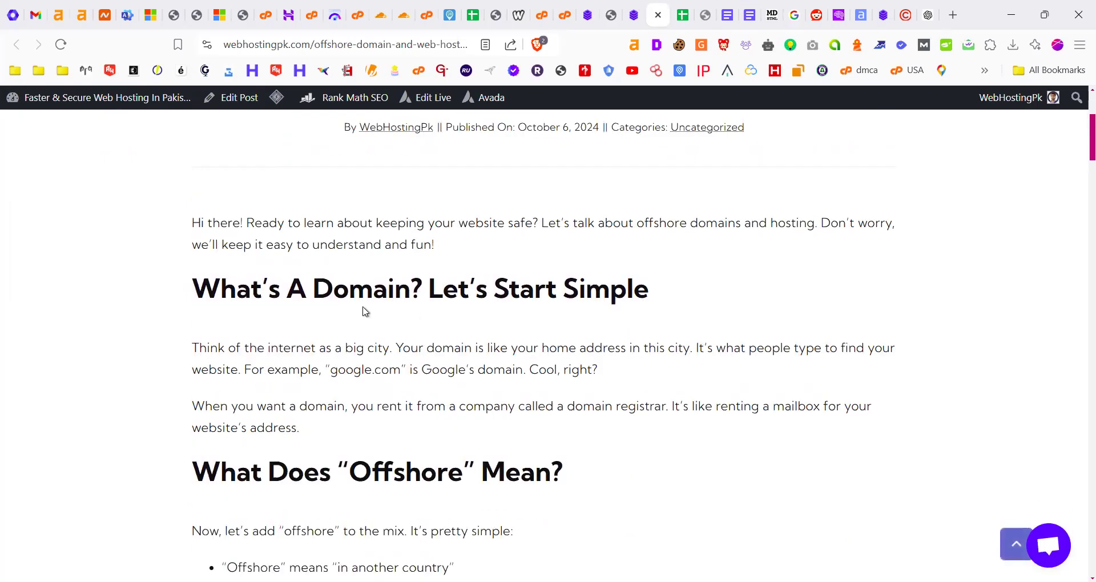
Examine the article's sections from "What's A Domain? Let's Start Simple" through "What To Look For In Offshore Hosting"
drag(219, 285, 631, 314)
click(492, 287)
click(279, 386)
drag(198, 348, 317, 351)
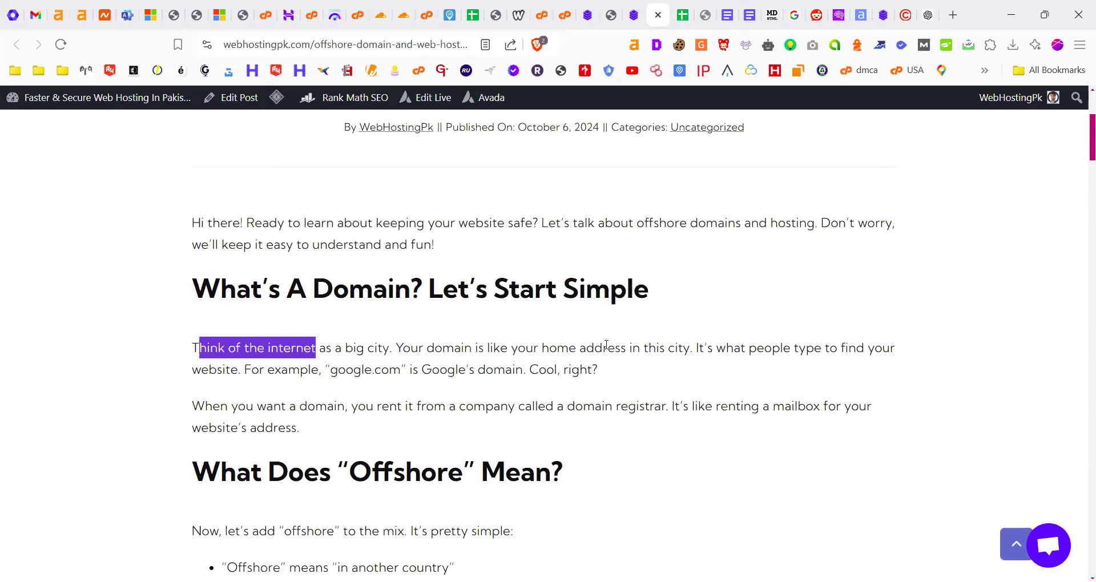
scroll(570, 346, down, 3)
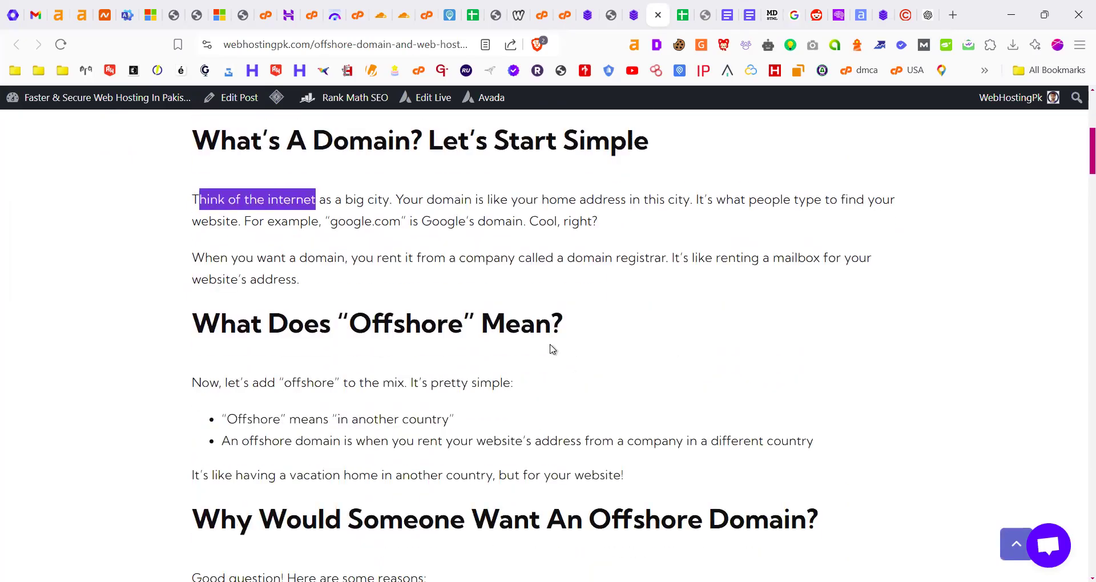
scroll(553, 349, down, 7)
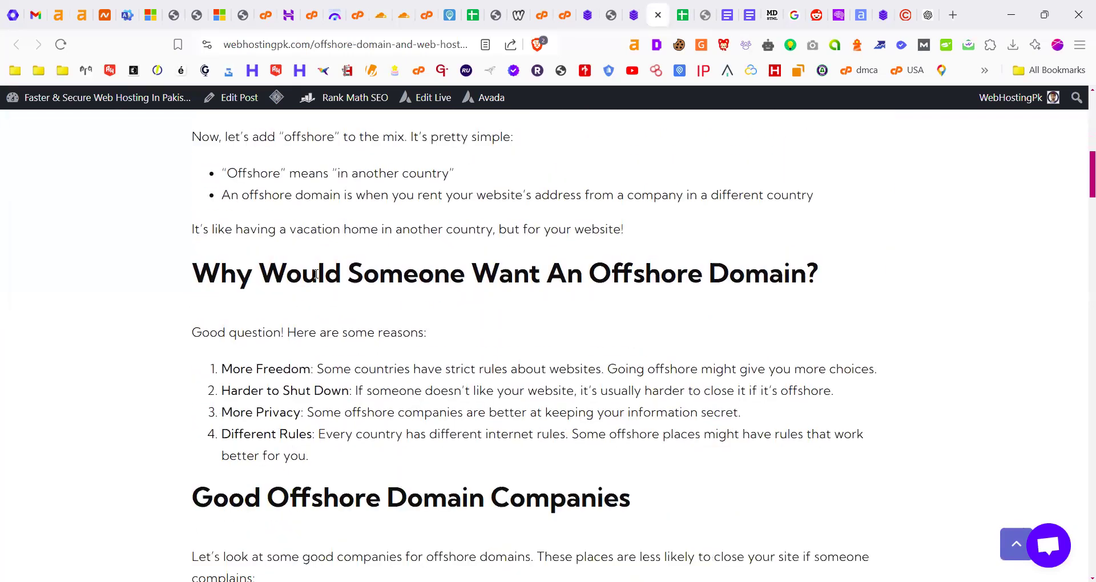
scroll(318, 278, down, 6)
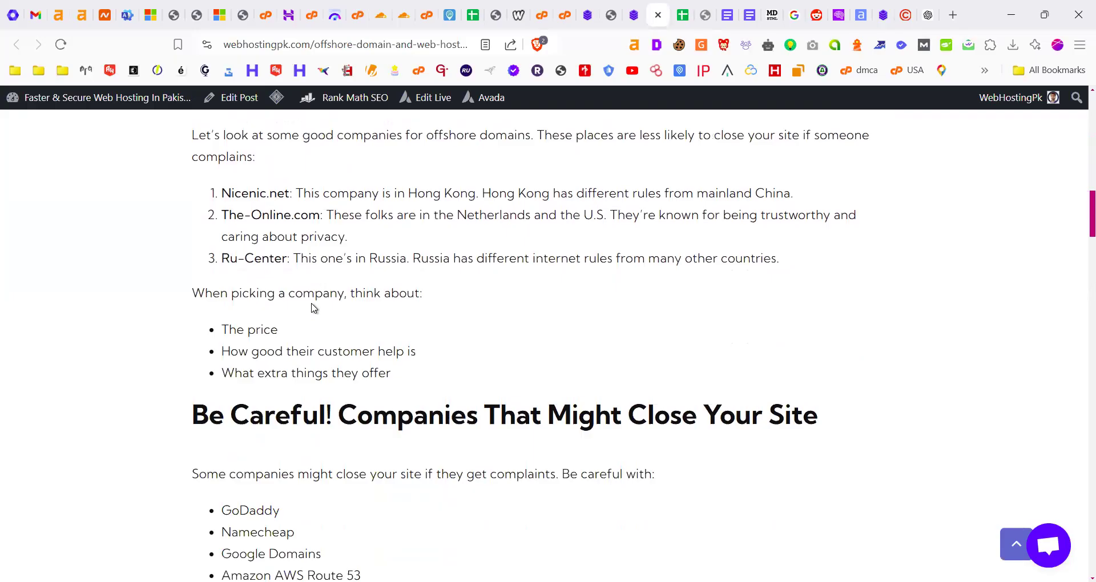
scroll(313, 311, down, 8)
scroll(393, 316, down, 13)
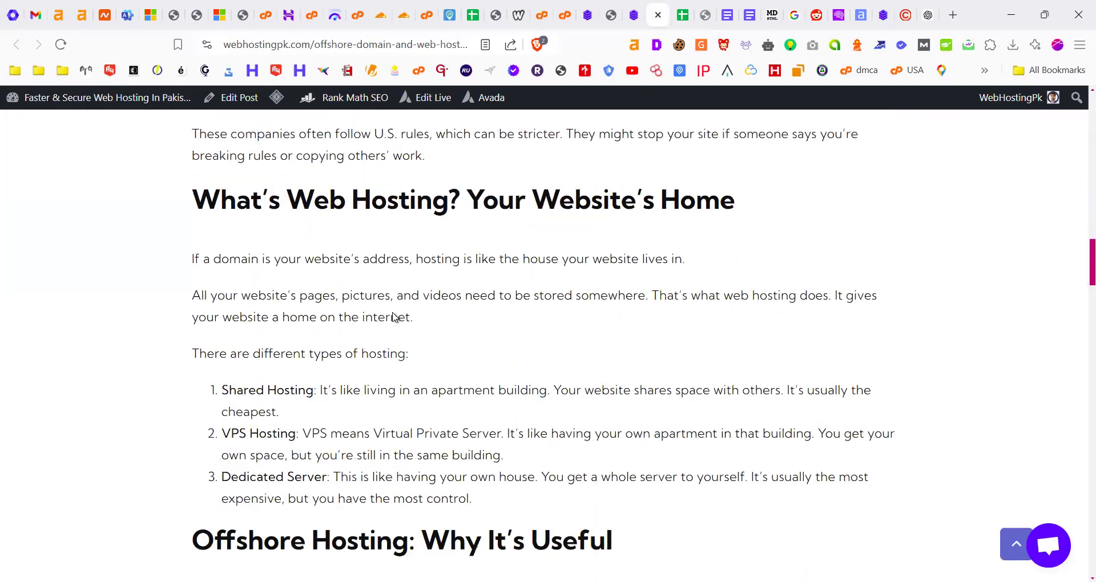
scroll(394, 317, down, 2)
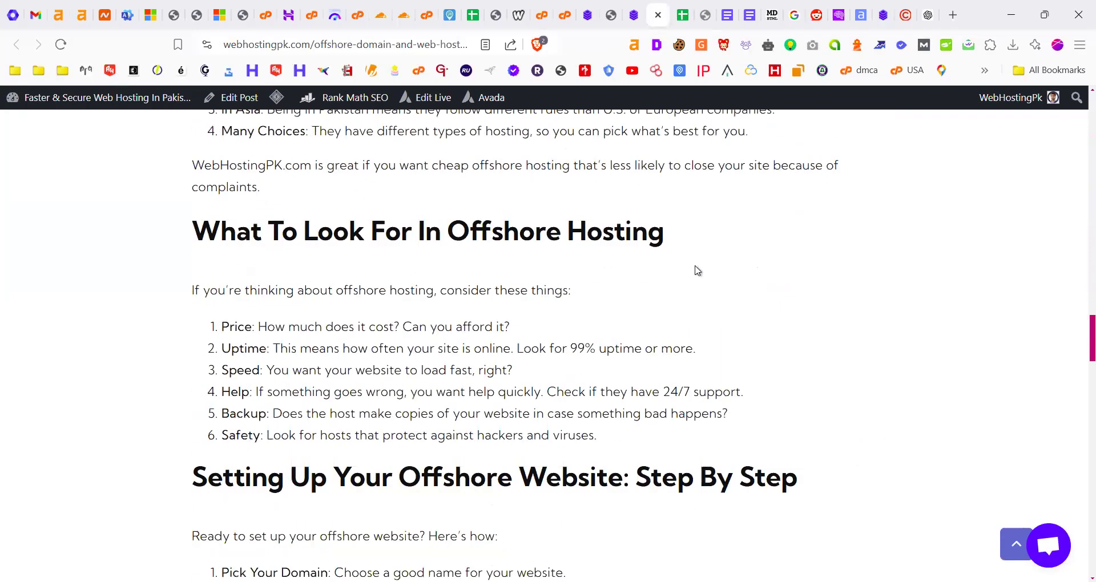
Check the ChatGPT start page, and return to the opening line of the article prompt in Google Docs
click(927, 12)
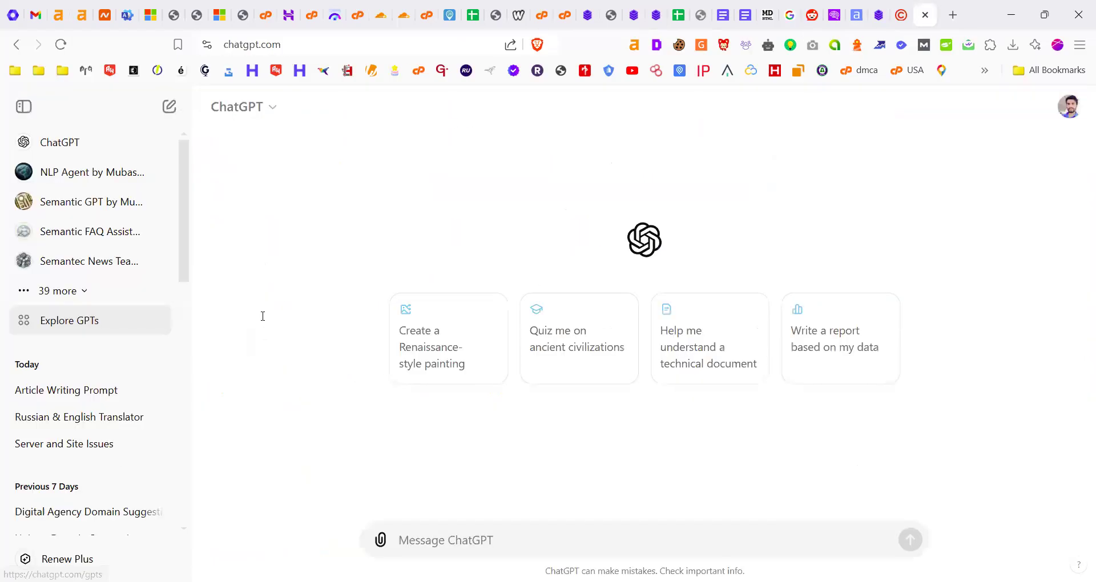
key(ctrl+Tab)
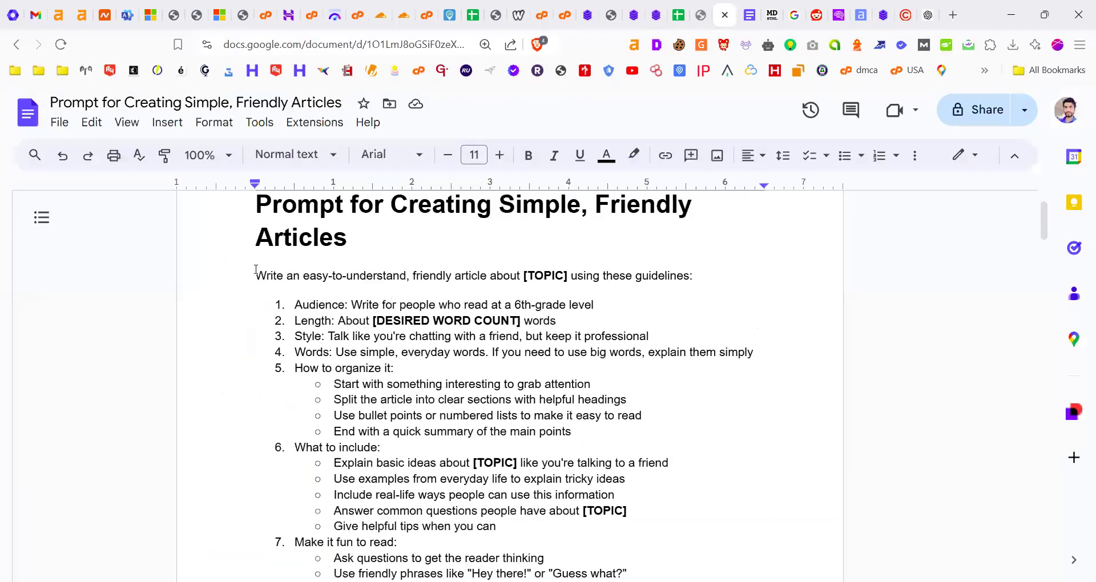
click(256, 269)
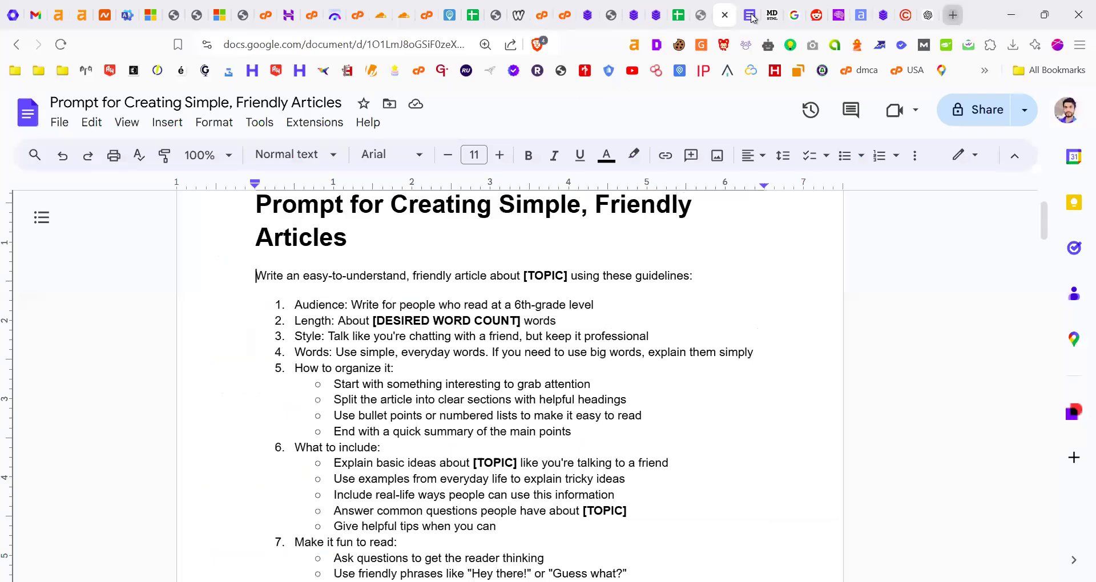
Open claude.ai in a new browser tab and open the recent chat about crafting a powerful SEO-optimized blog post
key(ctrl+t)
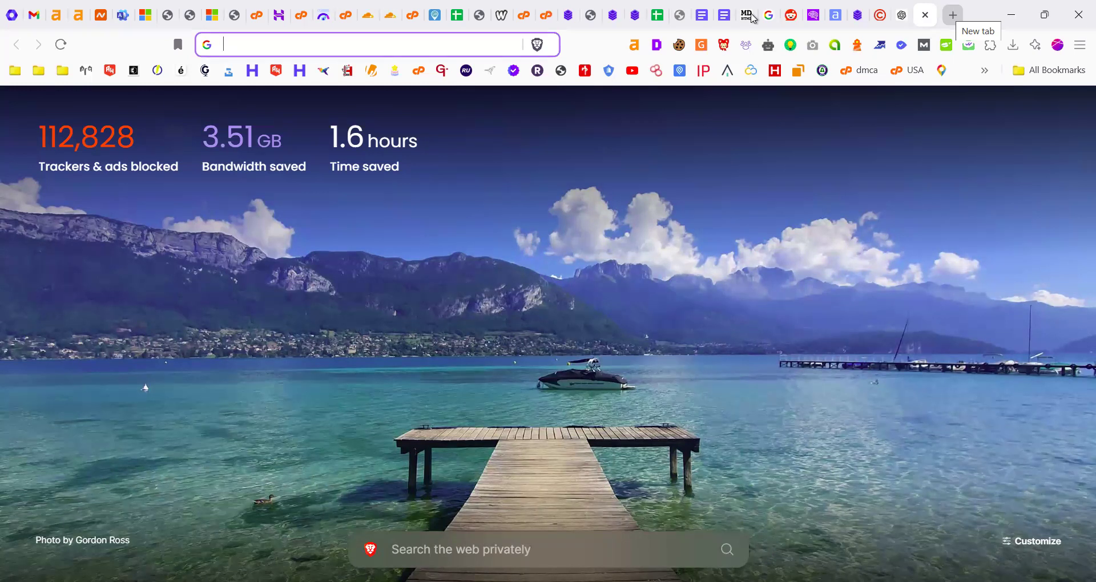
text(claude.ai)
key(Return)
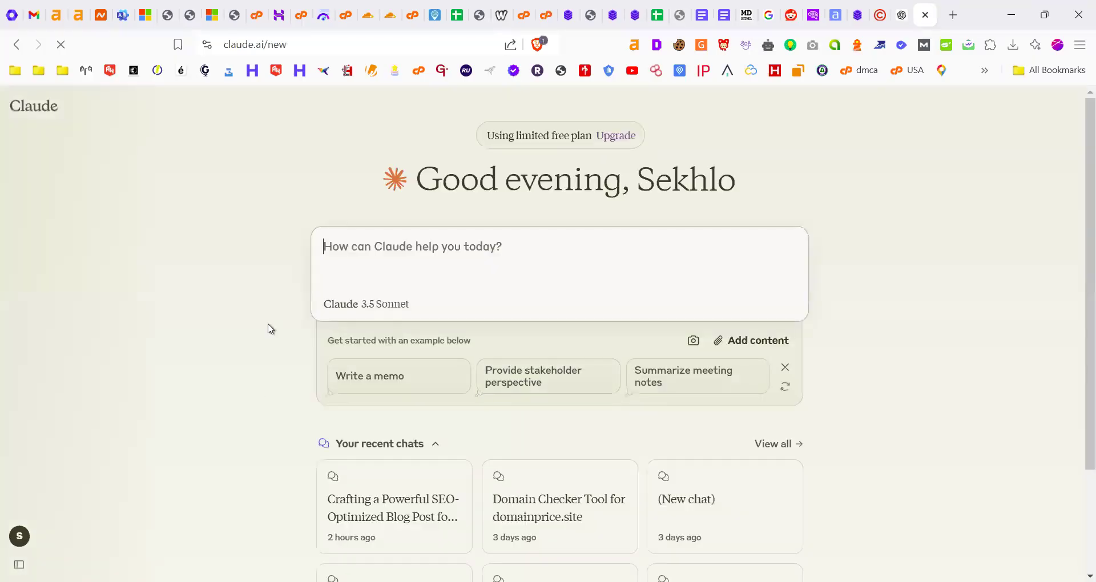
scroll(409, 371, down, 2)
click(409, 370)
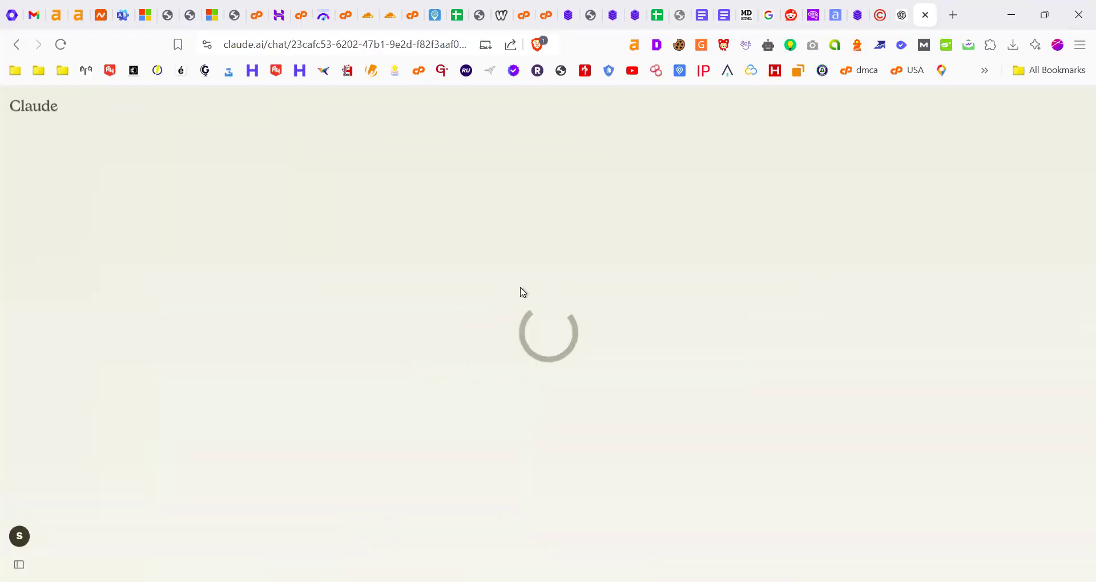
Close the WebHostingPK services, cart and post-editing tabs and return to the published offshore domains article
click(580, 6)
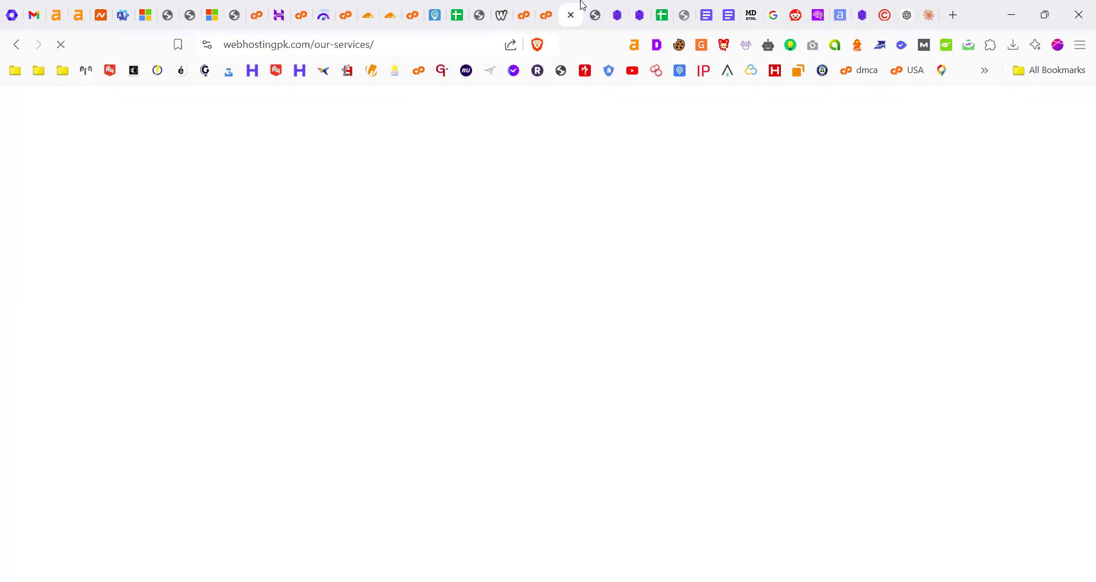
click(588, 11)
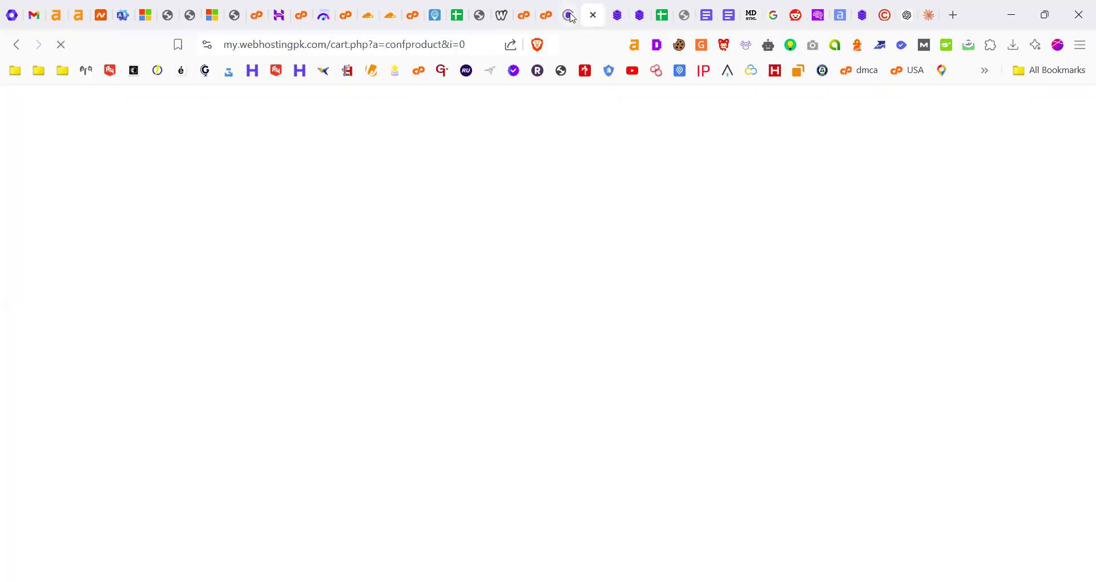
click(572, 17)
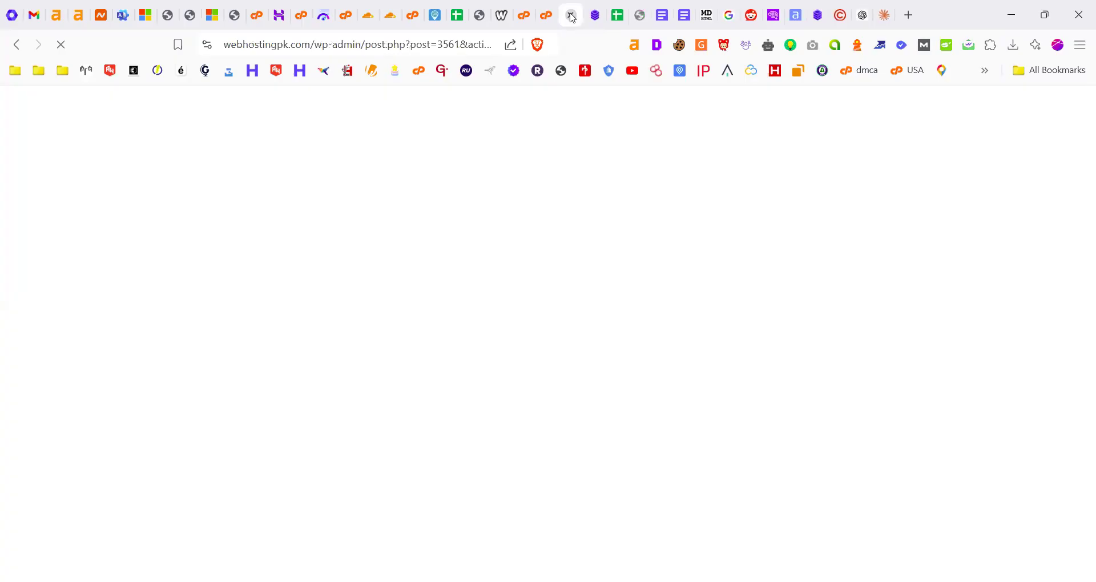
click(573, 17)
Review the article again from its title through the section on cheap hosting in Pakistan, checking headings, lists and simple wording
scroll(303, 301, up, 10)
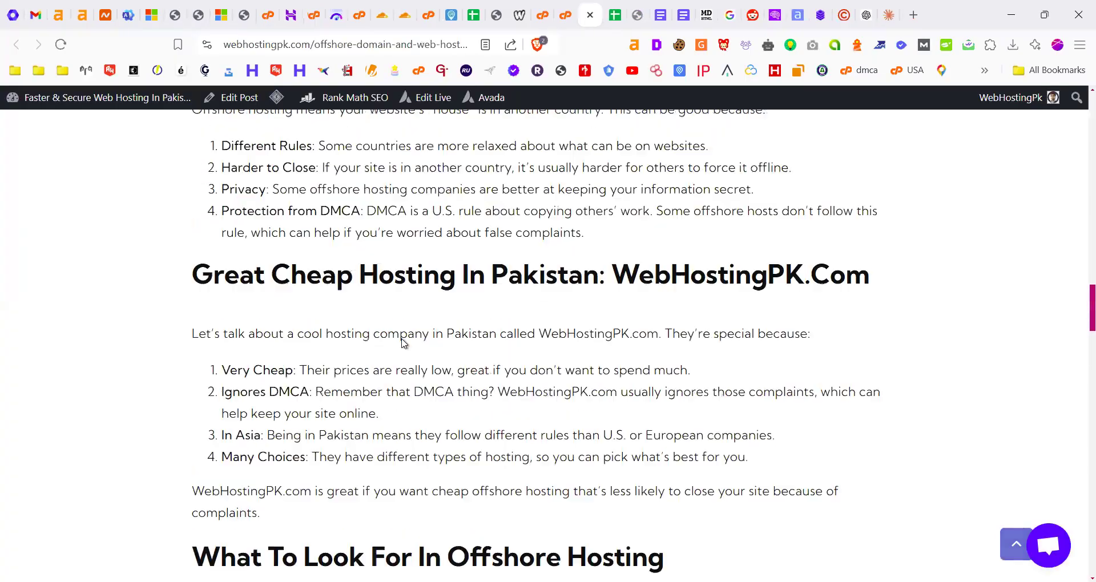
scroll(403, 339, up, 15)
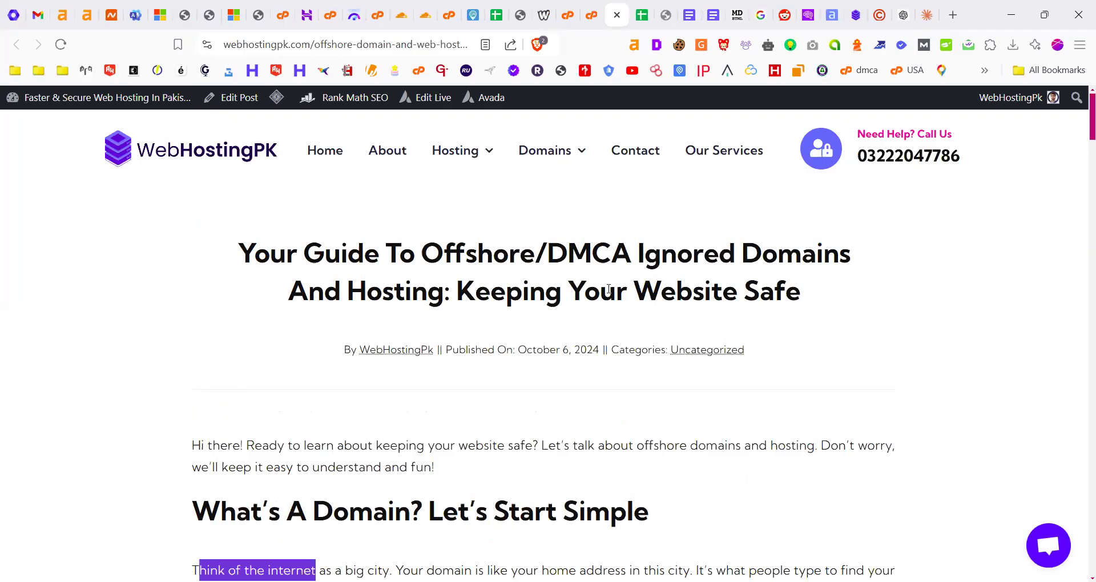
scroll(593, 364, down, 3)
scroll(593, 364, down, 6)
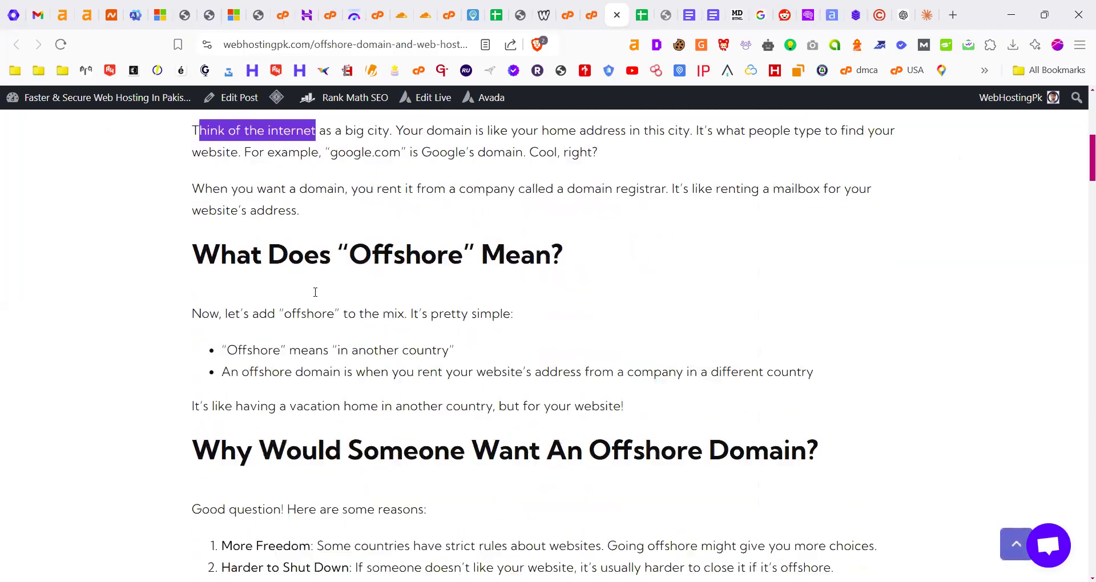
click(333, 254)
drag(220, 249, 349, 250)
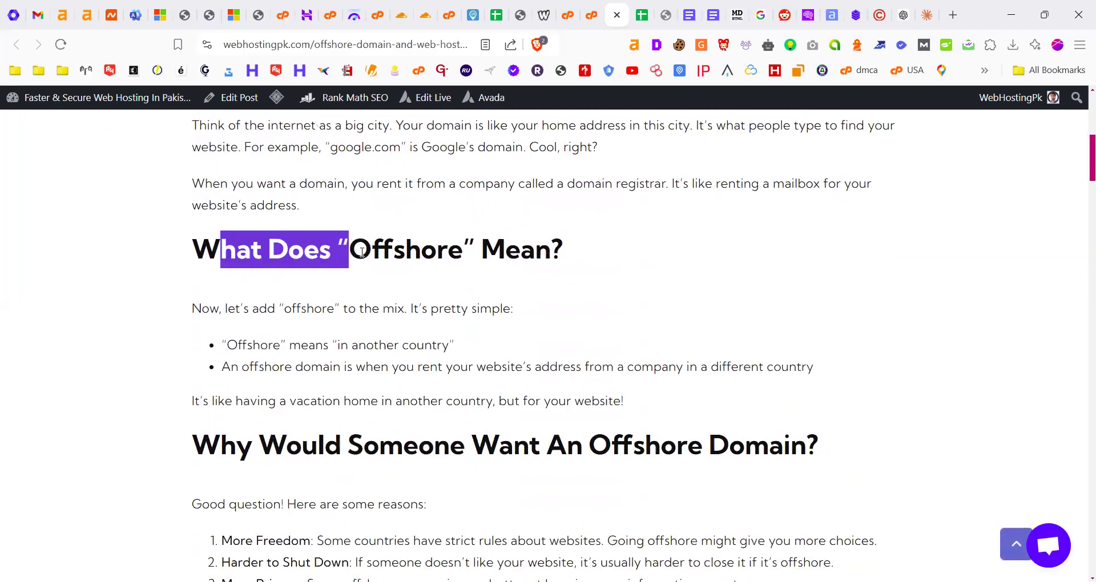
scroll(369, 264, down, 3)
scroll(369, 264, down, 1)
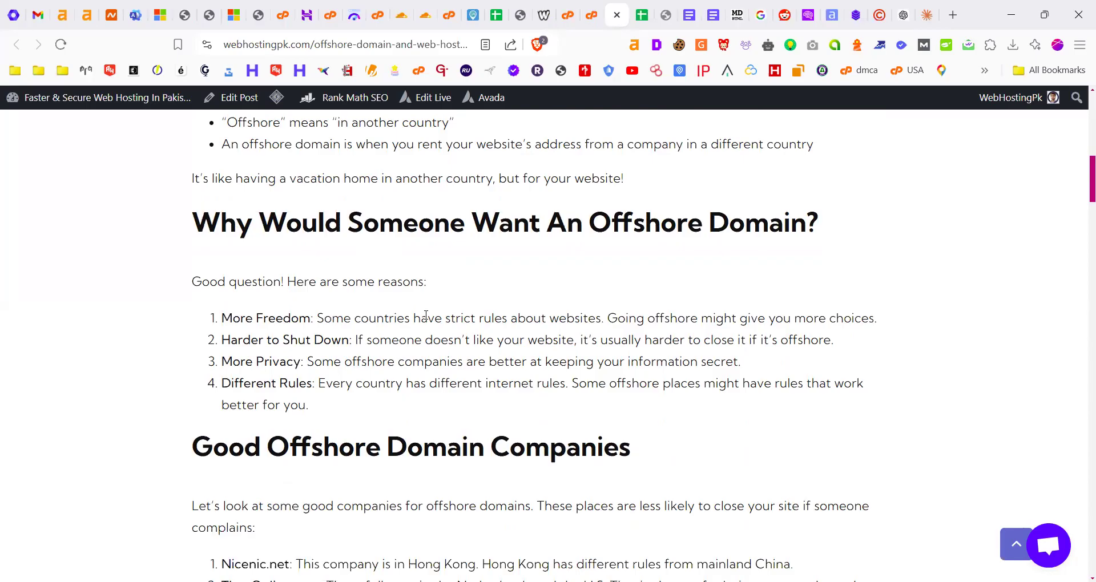
scroll(427, 317, down, 3)
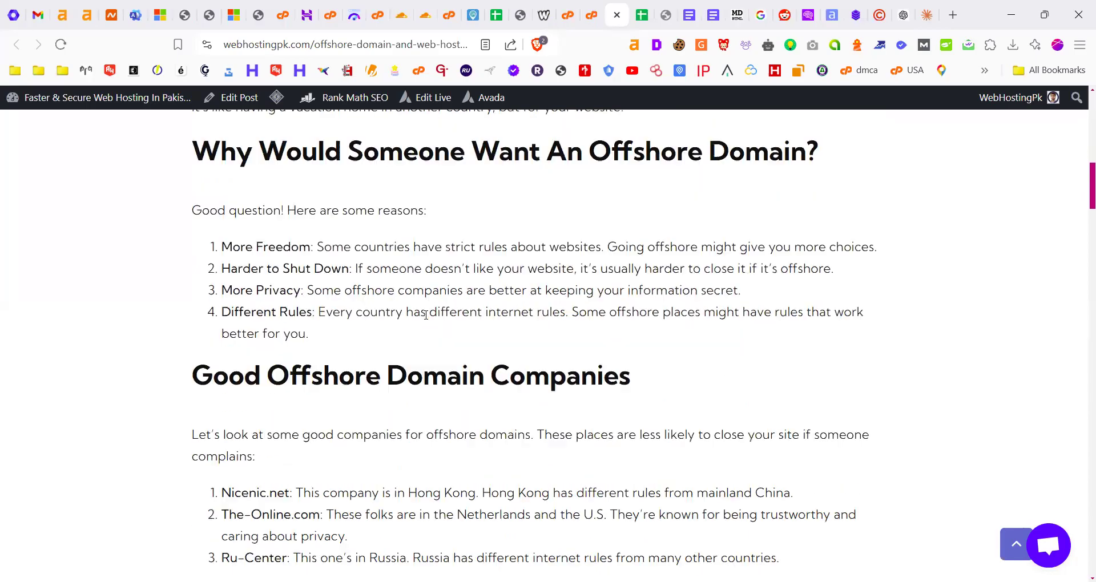
scroll(372, 337, down, 1)
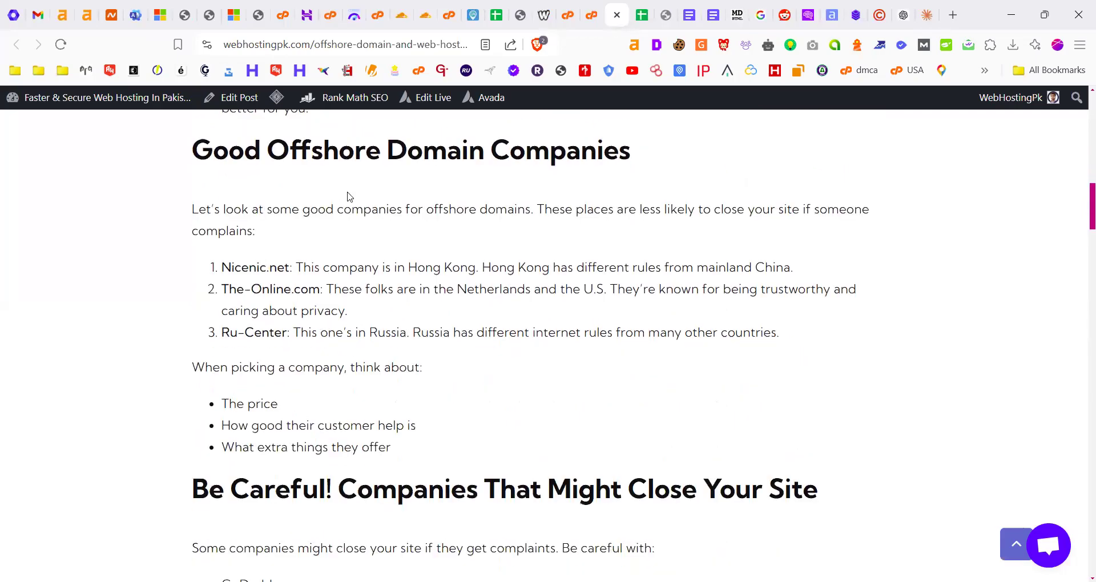
scroll(349, 196, down, 4)
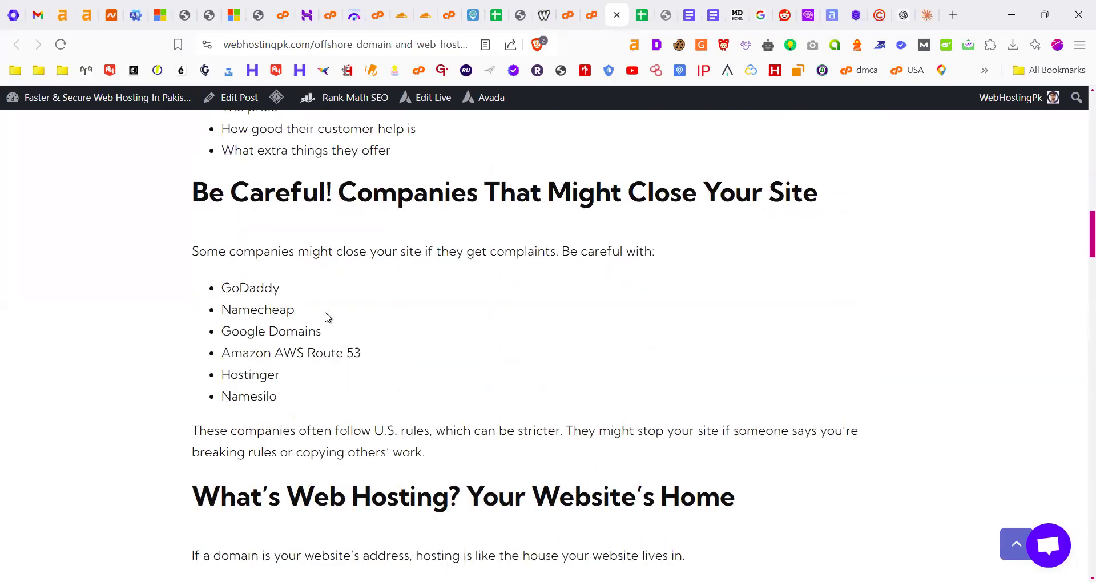
scroll(327, 316, down, 4)
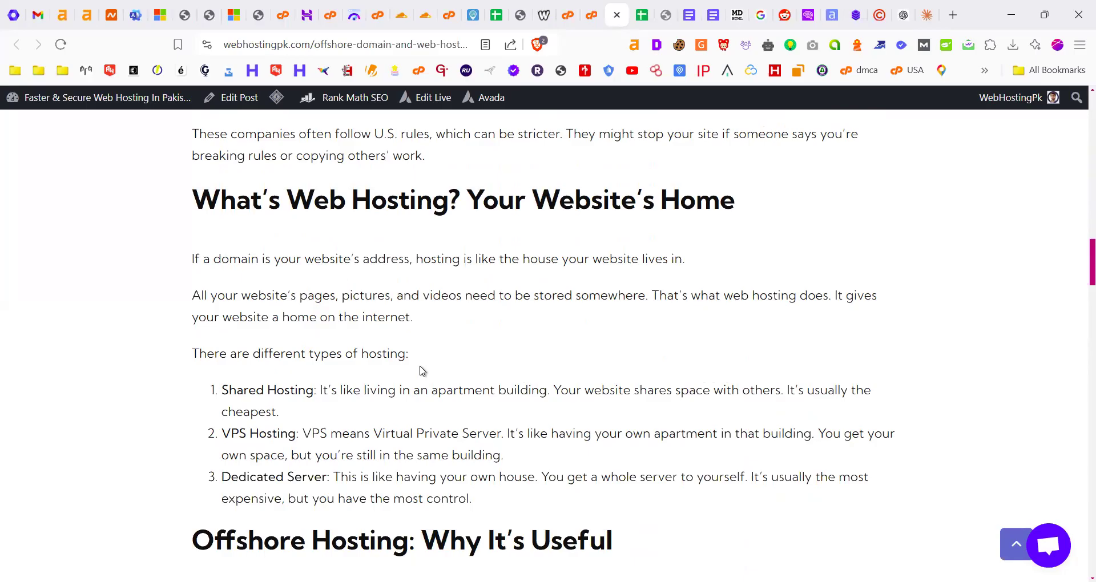
scroll(422, 371, down, 6)
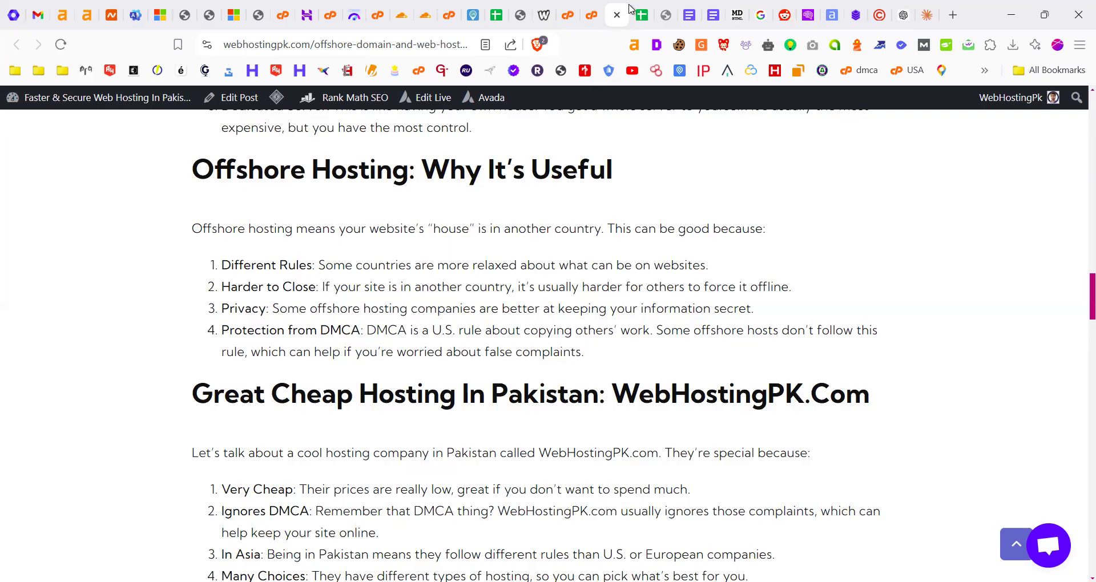
Return to the Claude chat and look up the original blog post request at the start of the conversation
click(925, 8)
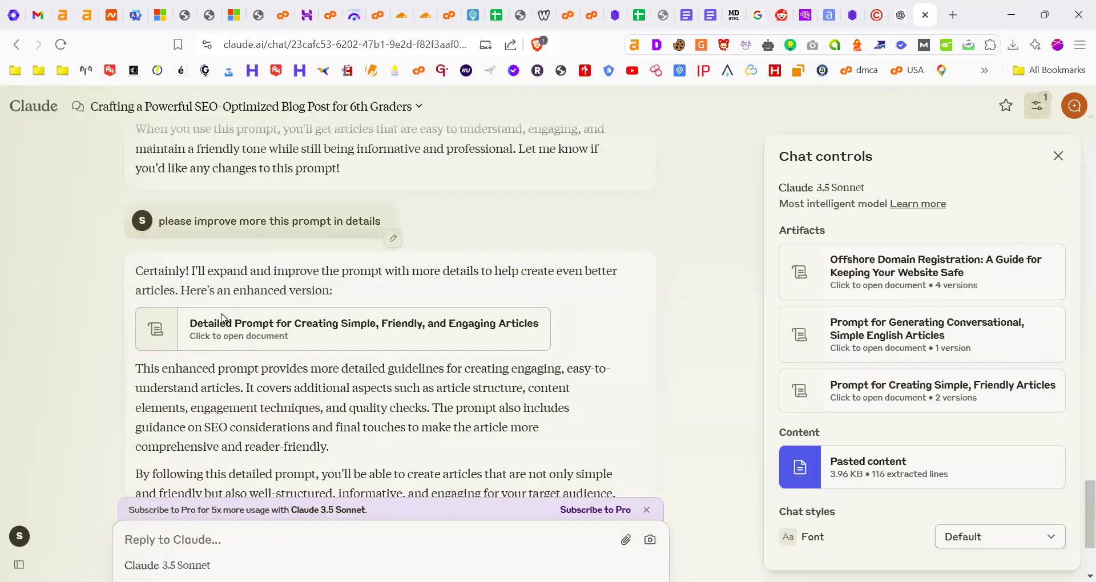
scroll(198, 288, up, 10)
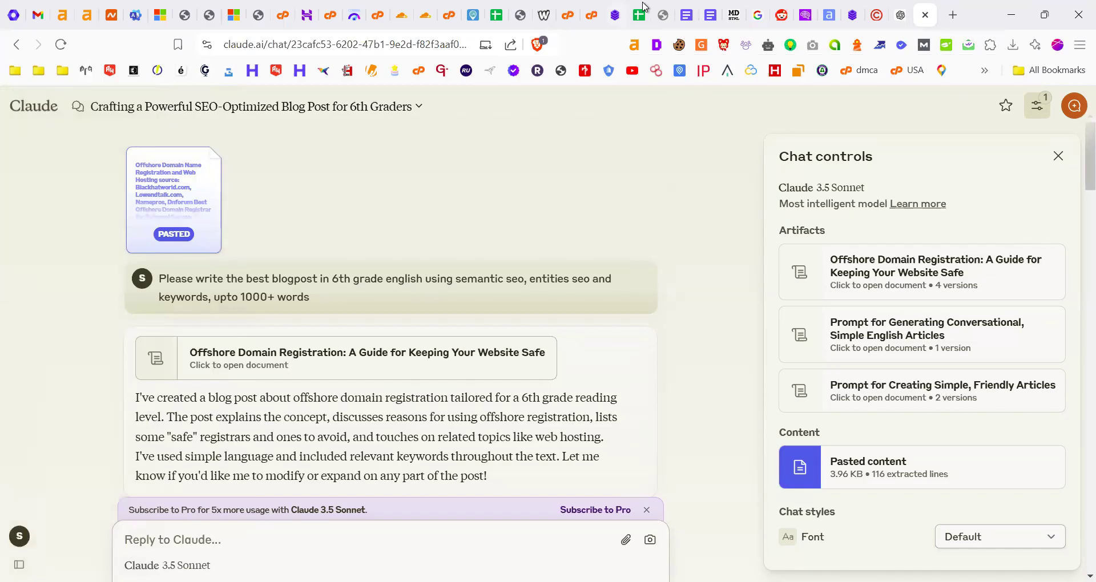
Move the offshore domain spreadsheet's tab beside the ChatGPT tab and select its source data in A1:C39
drag(644, 7, 870, 7)
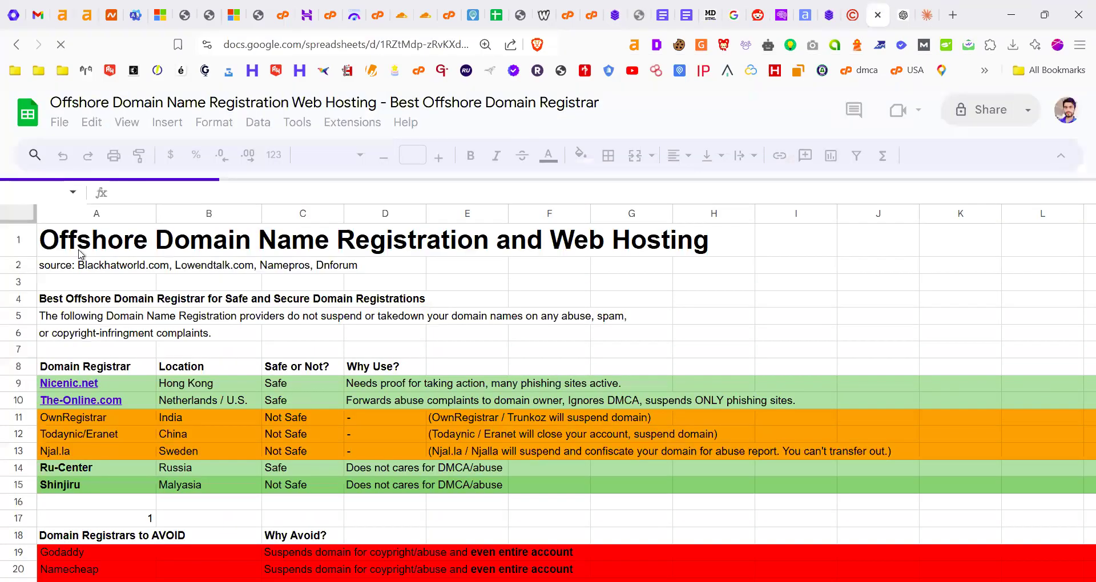
drag(79, 243, 115, 316)
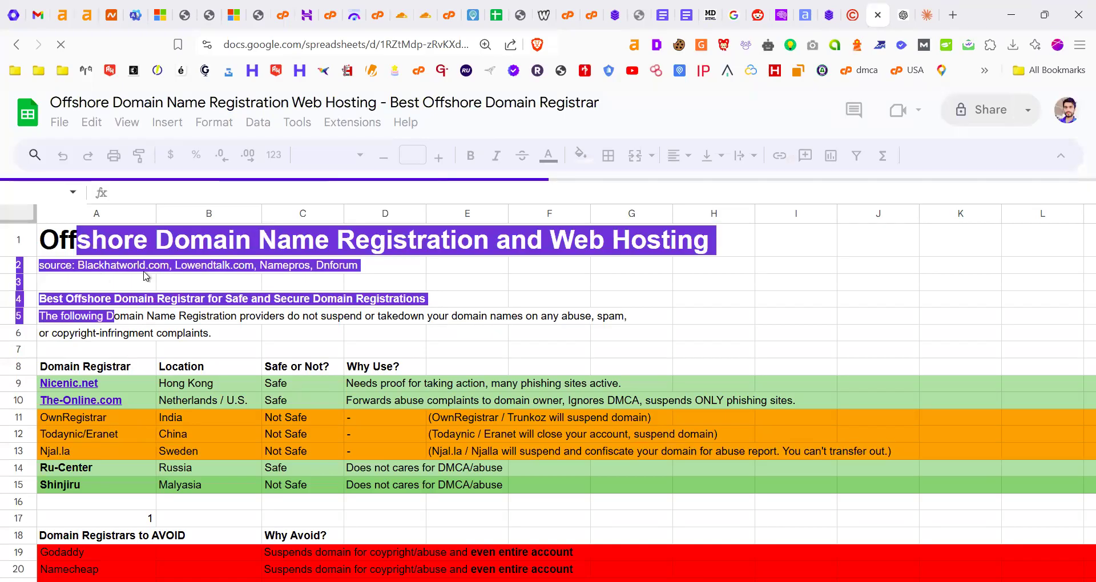
drag(88, 239, 341, 528)
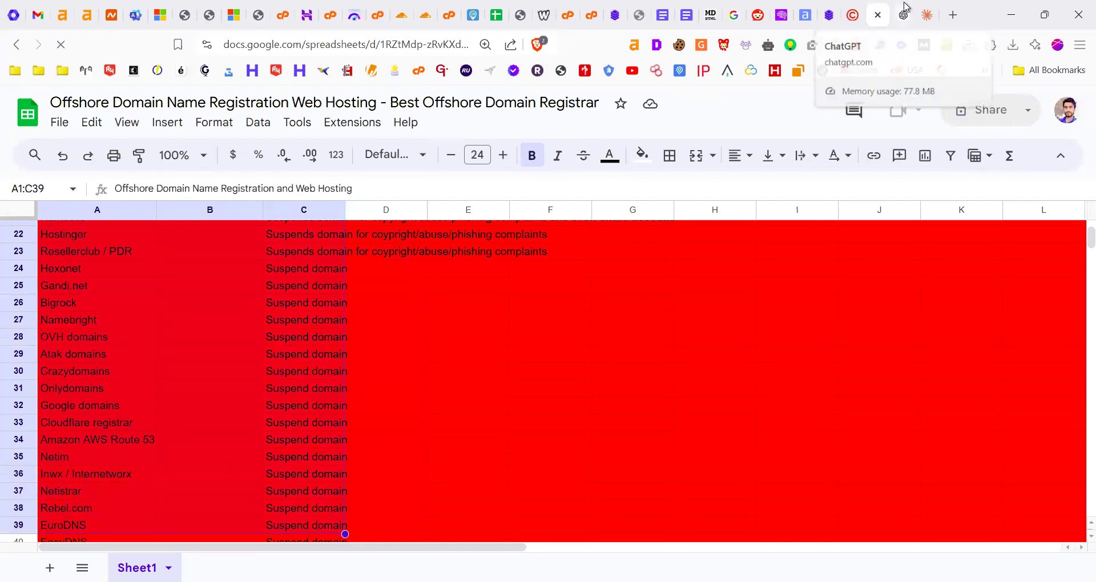
Return to the Claude chat, look through the pasted source content, and go back to the chat controls
click(925, 7)
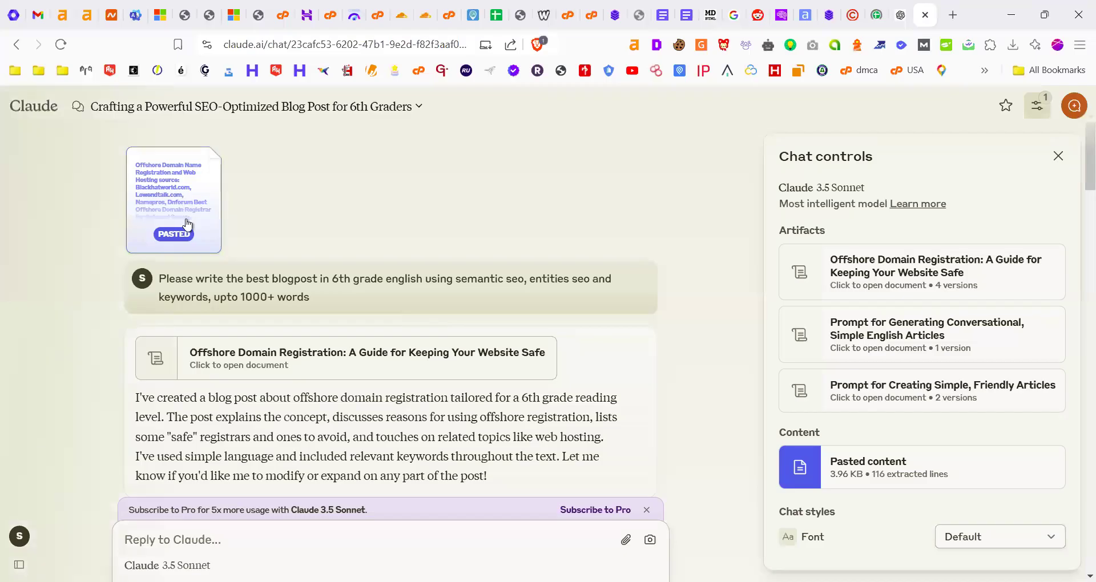
click(922, 466)
scroll(627, 243, up, 4)
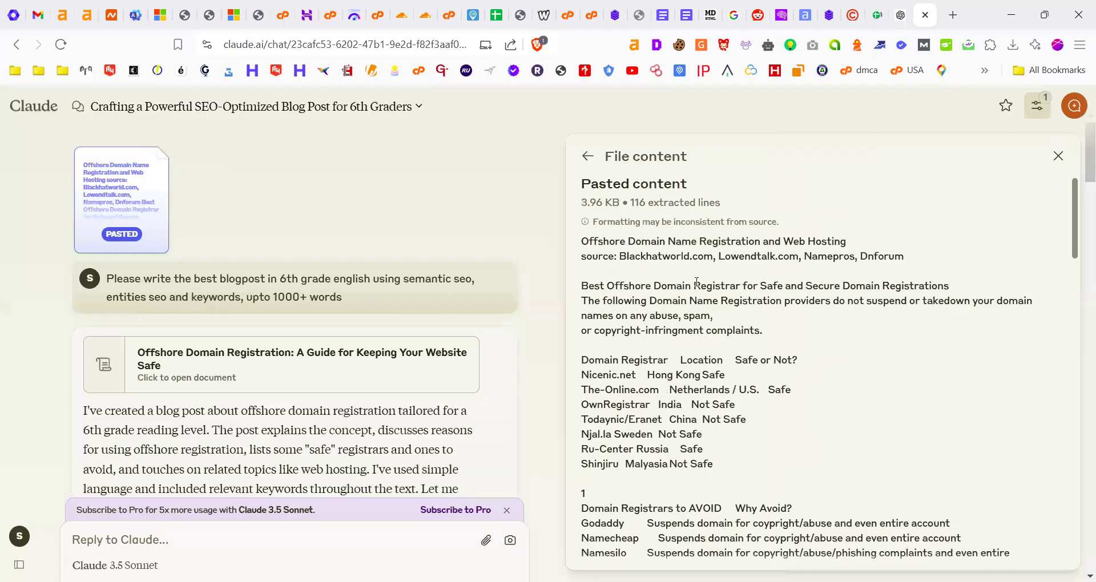
drag(586, 256, 690, 272)
click(690, 272)
click(599, 157)
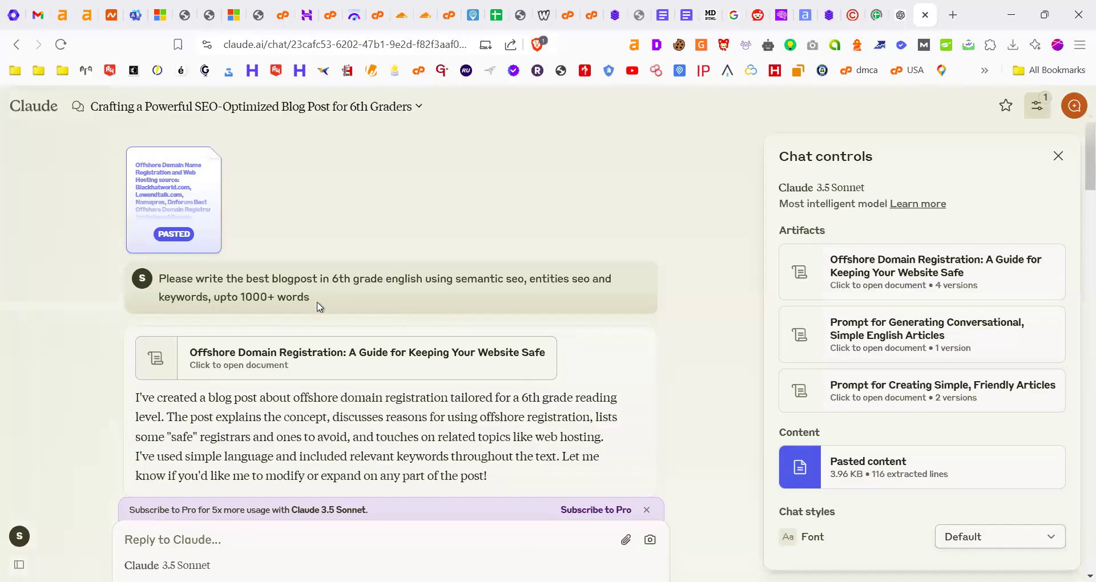
Reread the original request for a 6th grade English blog post with semantic SEO, entities and keywords
scroll(147, 239, down, 1)
scroll(172, 268, up, 2)
drag(181, 278, 300, 286)
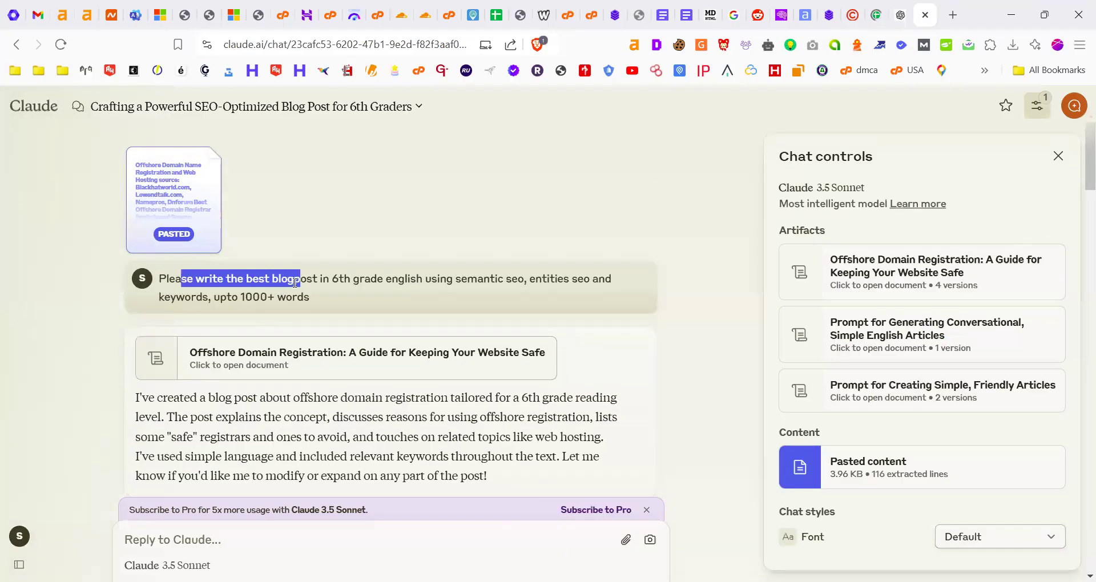
click(334, 283)
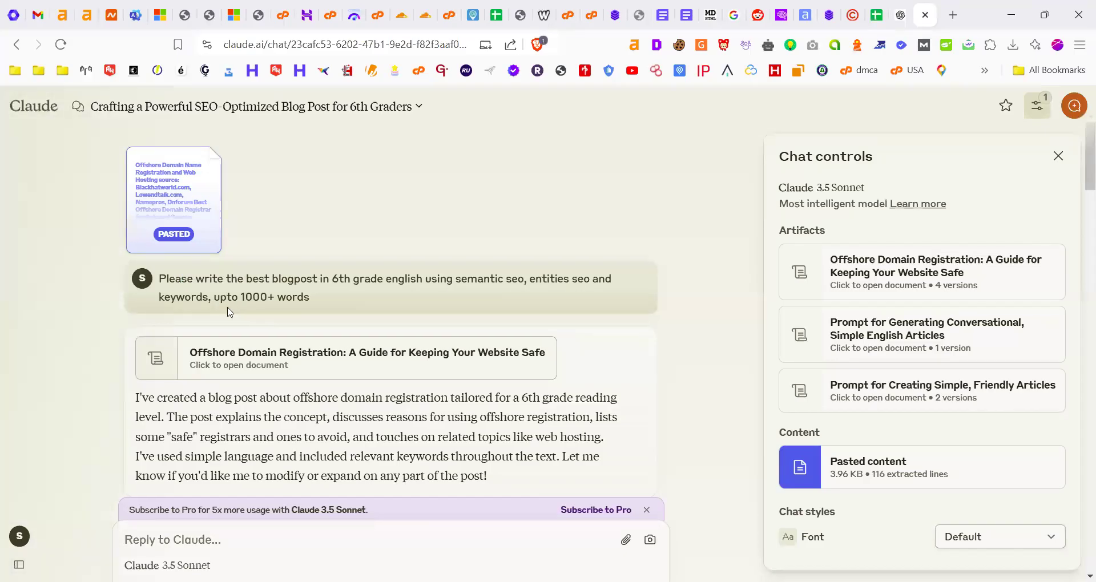
Open the first article version, "Offshore Domain Registration: A Guide for Keeping Your Website Safe", and review its title and introduction
scroll(290, 331, down, 4)
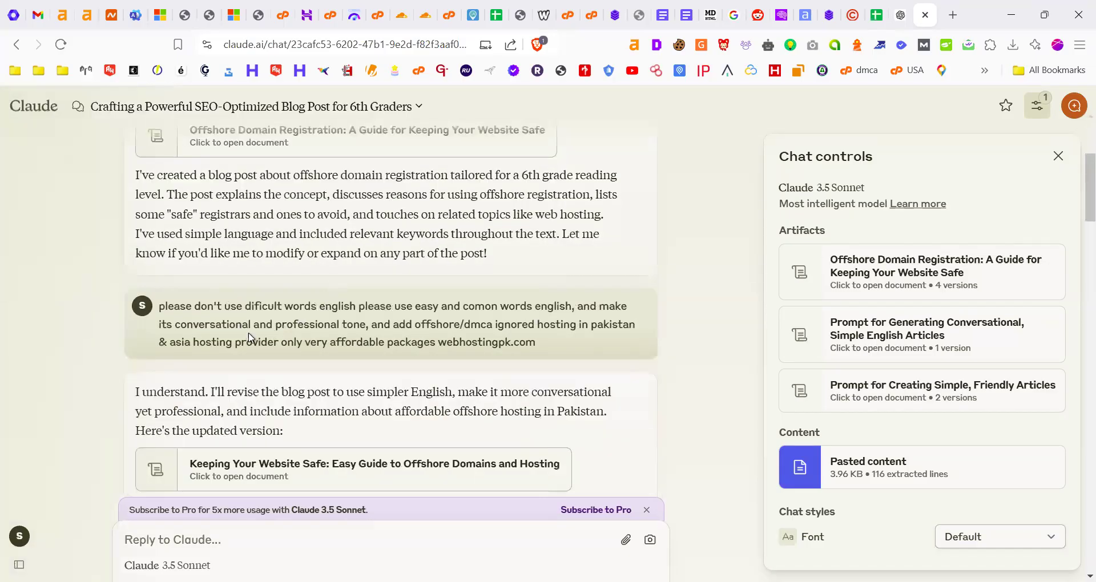
scroll(244, 207, up, 1)
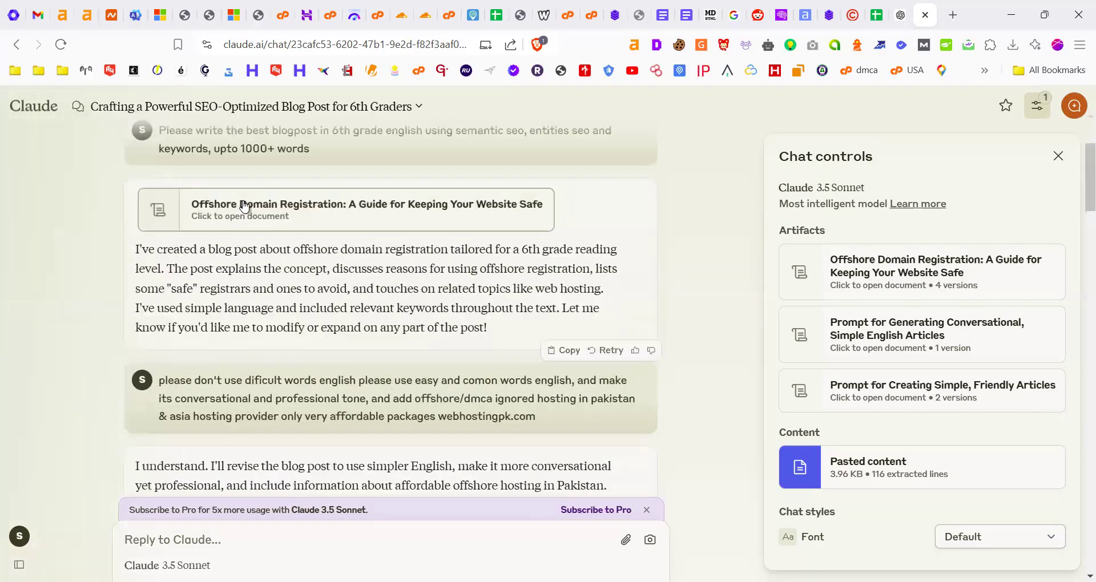
click(244, 207)
scroll(668, 371, up, 5)
scroll(667, 371, up, 10)
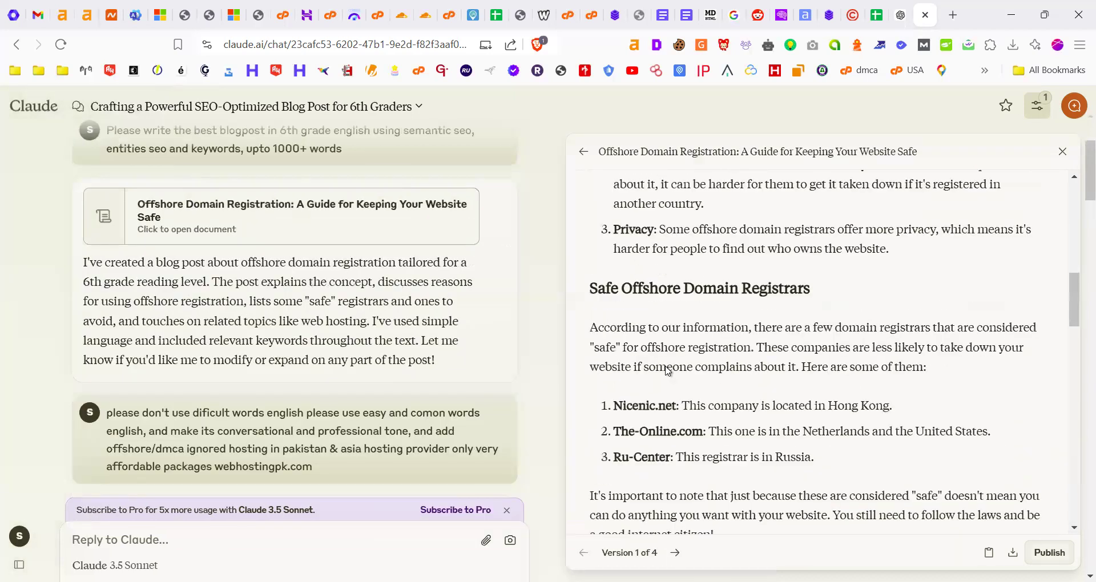
drag(598, 201, 760, 220)
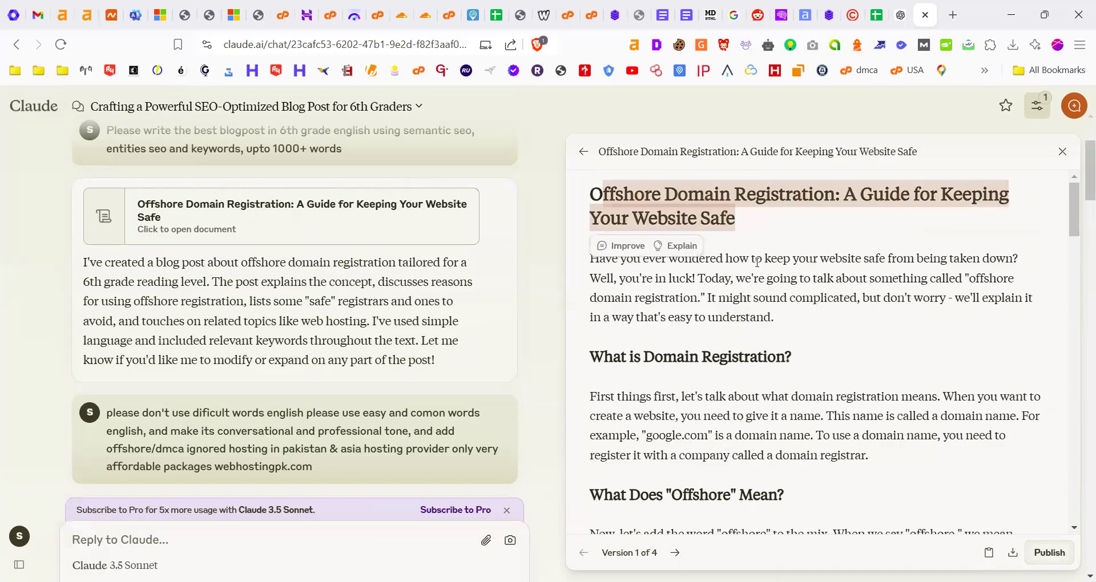
click(758, 227)
drag(626, 267, 927, 279)
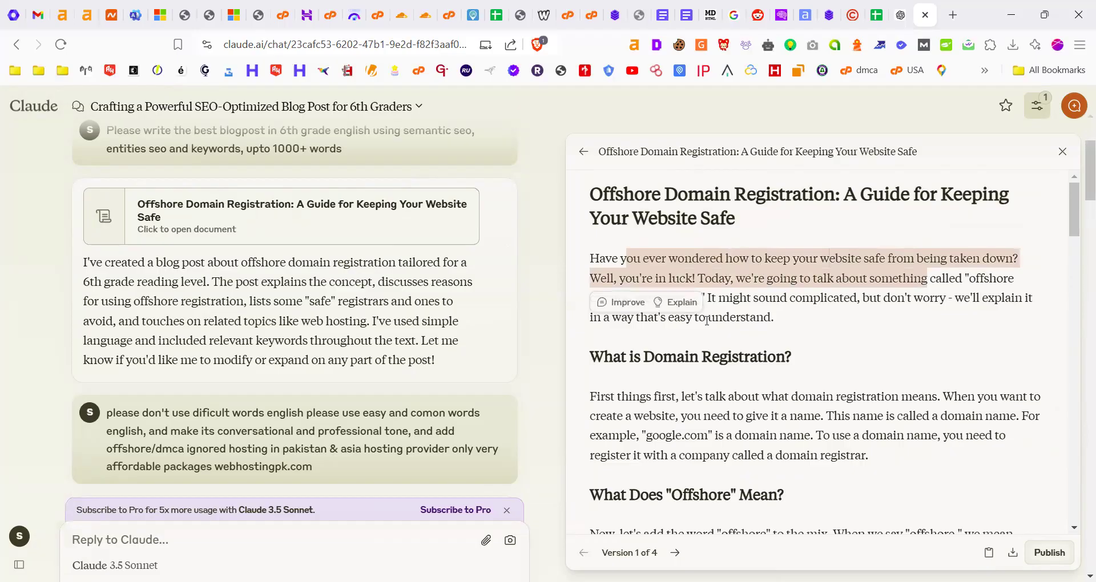
click(745, 311)
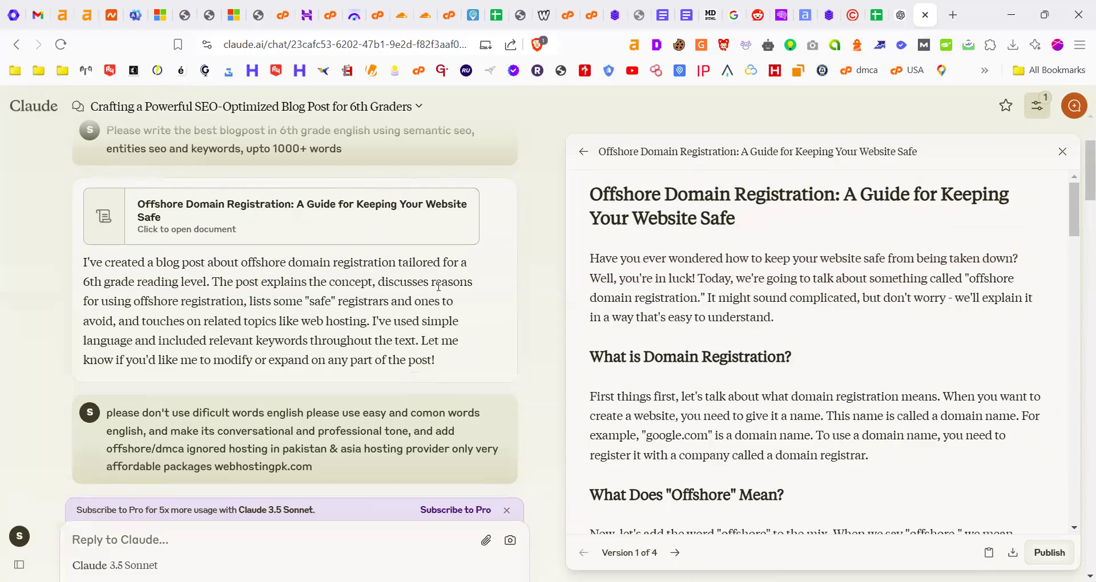
Read the follow-up request for easy, common words, a conversational and professional tone, and affordable webhostingpk.com hosting packages
scroll(245, 343, down, 2)
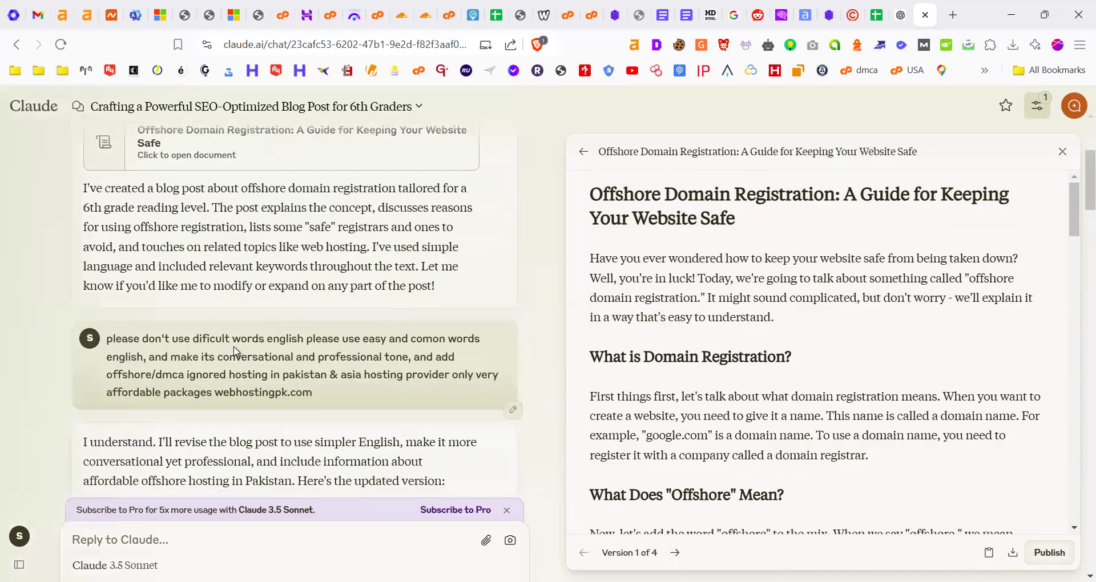
drag(116, 338, 239, 338)
click(288, 342)
scroll(281, 391, down, 1)
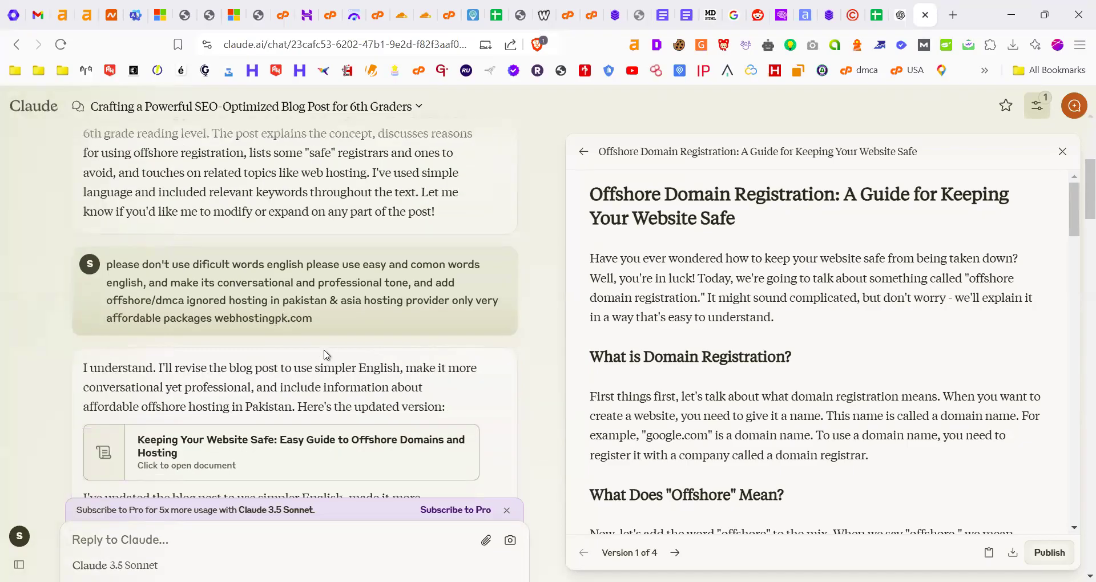
scroll(323, 354, down, 1)
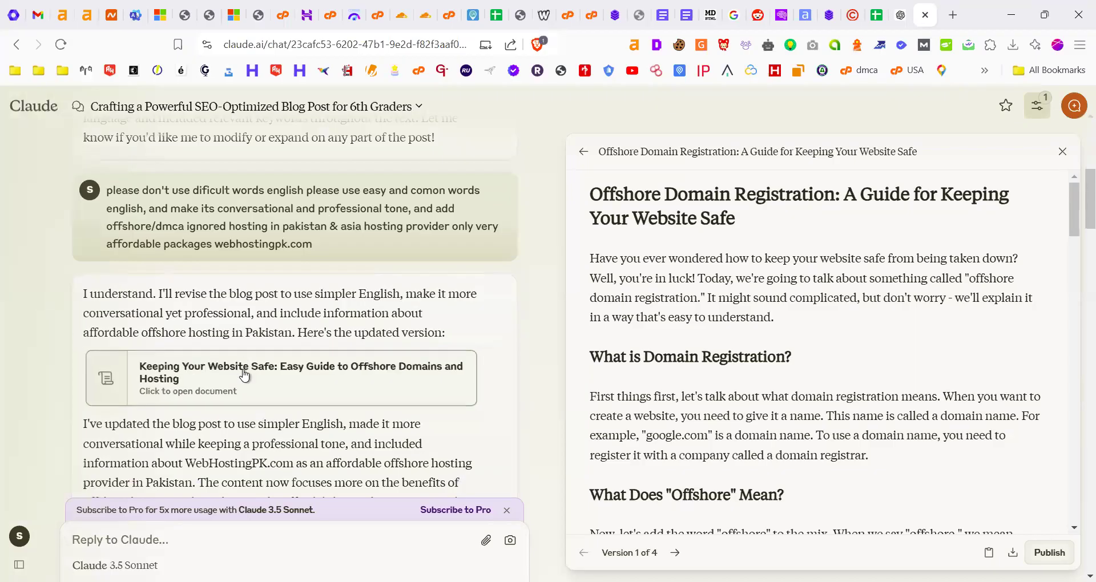
Open the revised article, "Keeping Your Website Safe: Easy Guide to Offshore Domains and Hosting", and review its title and greeting
click(252, 368)
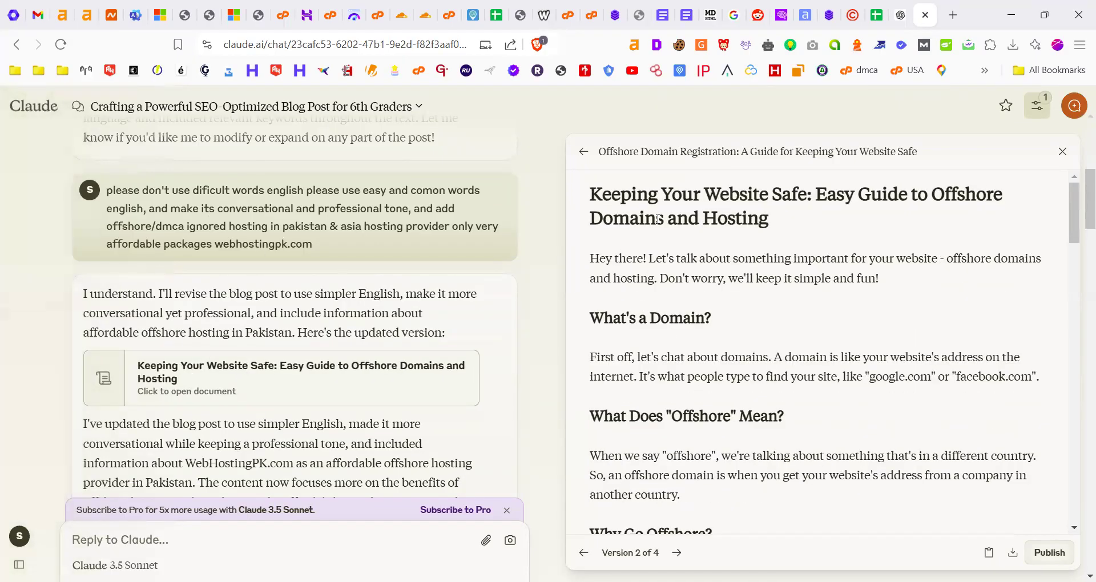
drag(594, 191, 820, 210)
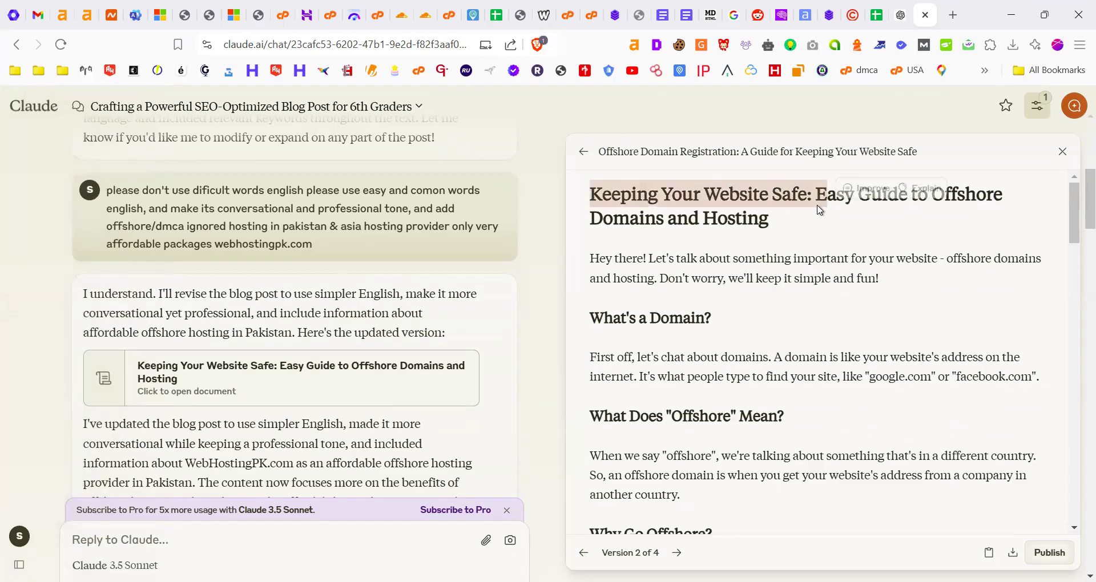
click(791, 234)
drag(591, 257, 632, 257)
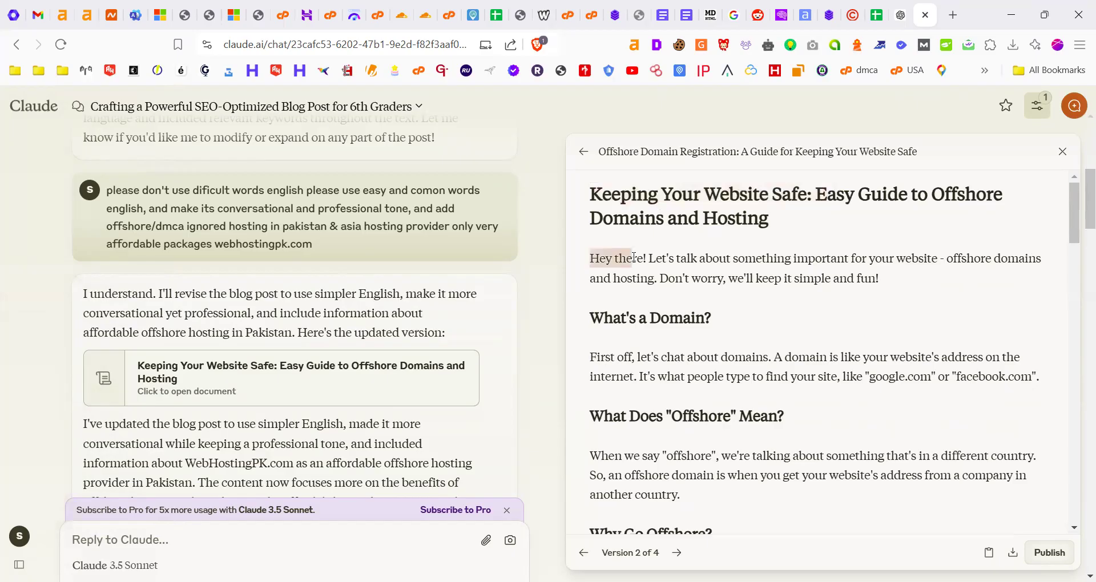
click(829, 275)
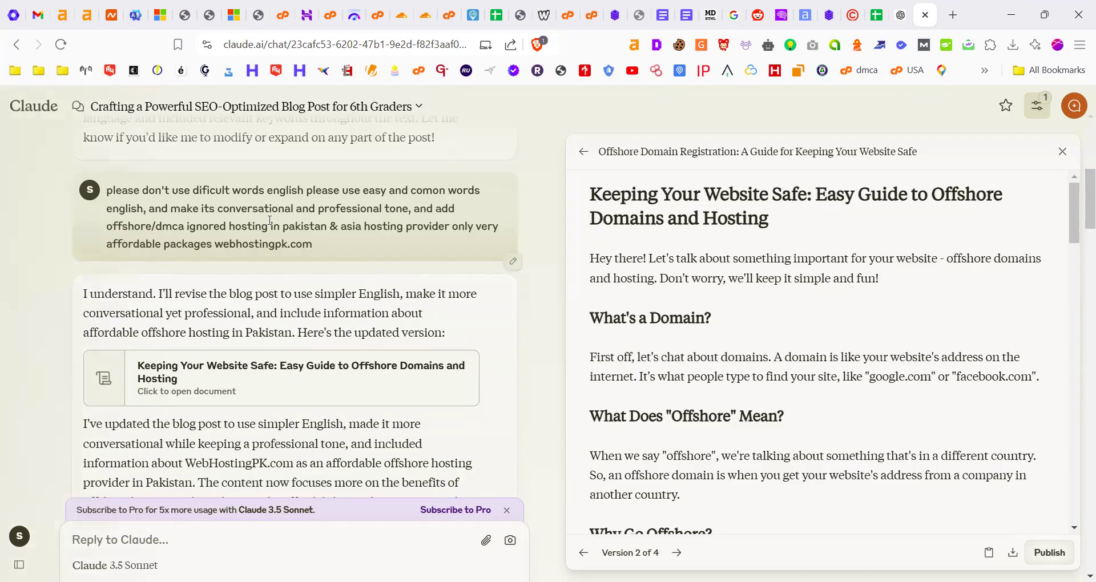
Highlight the whole follow-up request about simpler wording and go over its instructions again
drag(108, 190, 350, 240)
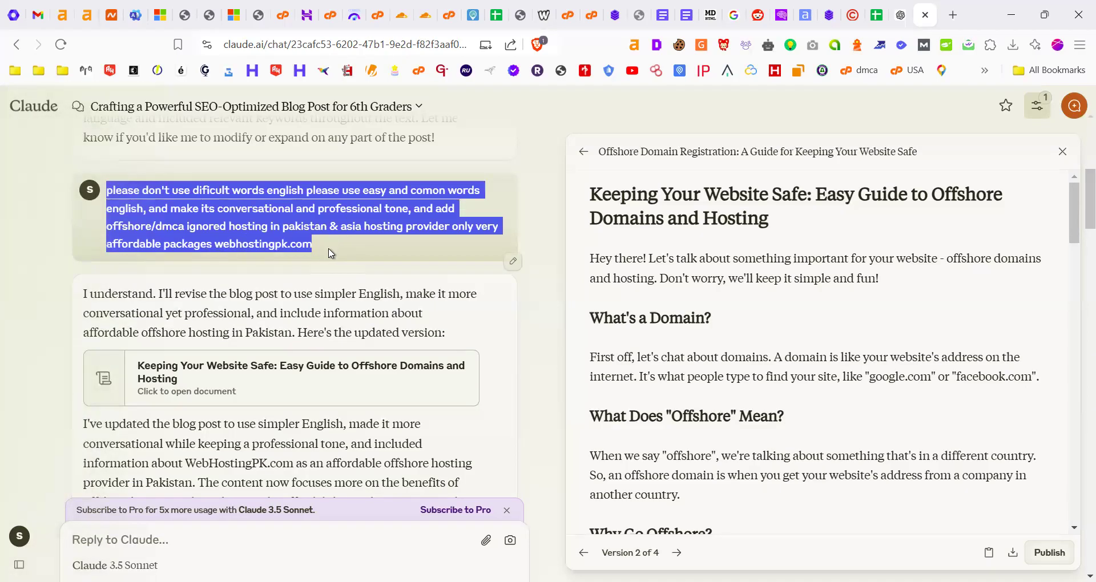
click(277, 245)
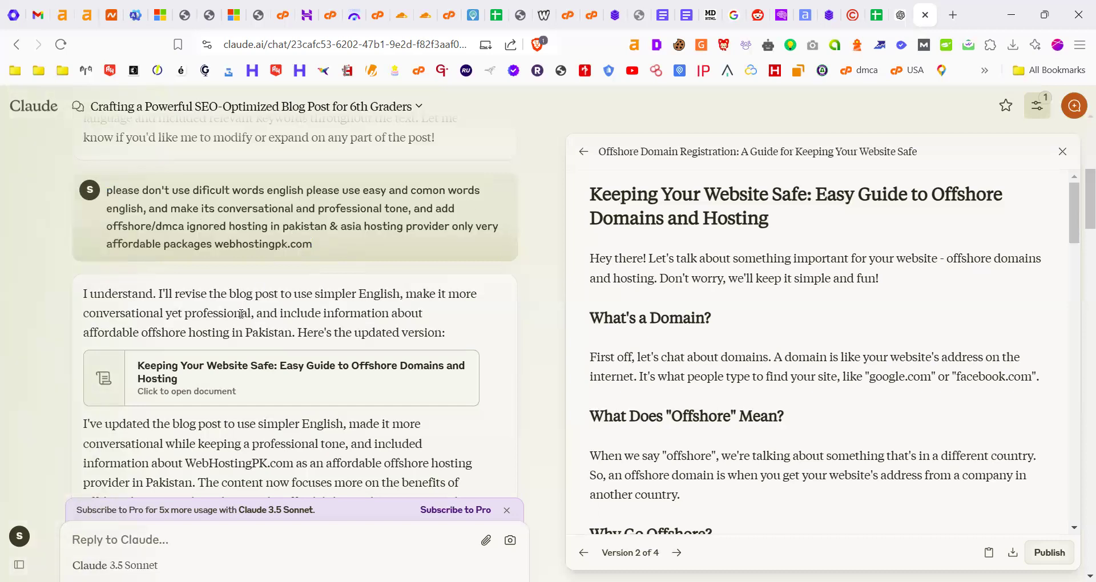
scroll(229, 286, down, 1)
scroll(161, 234, up, 2)
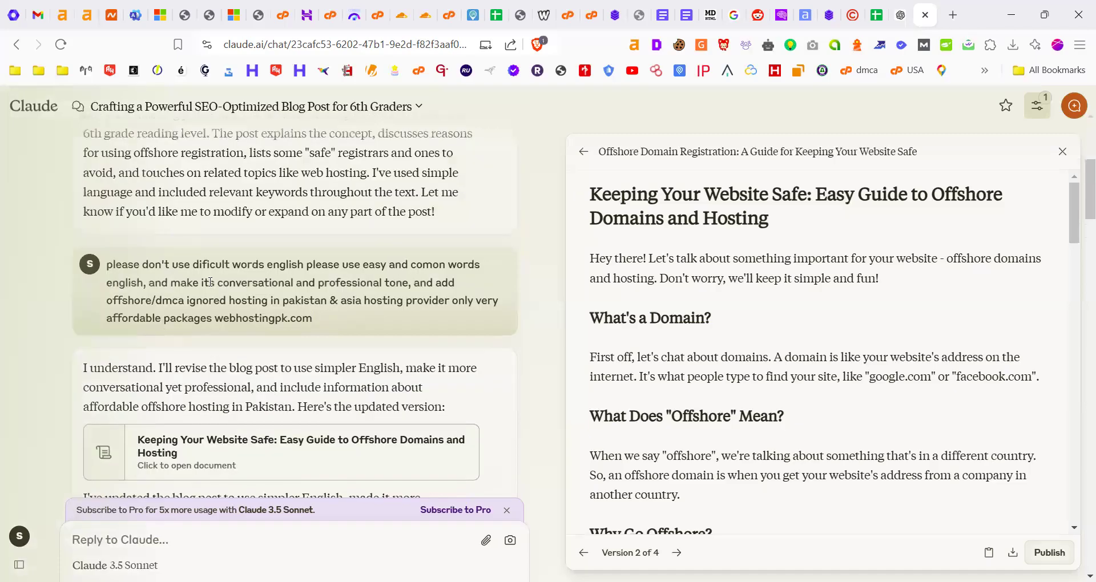
scroll(161, 233, down, 1)
drag(128, 190, 138, 190)
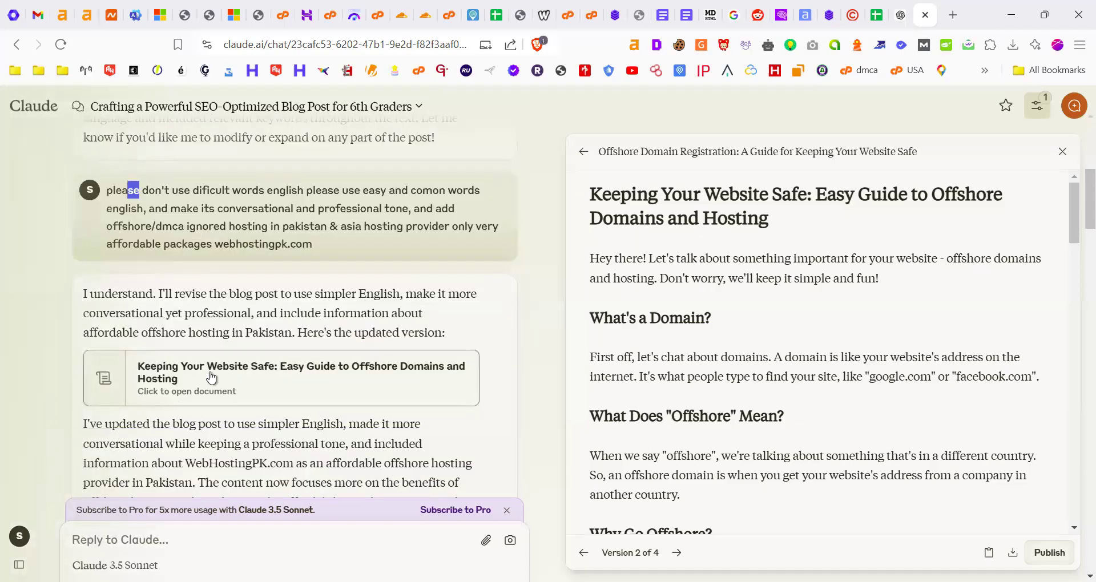
Examine the simple, conversational wording of the revised article from "What's a Domain?" through "Why Go Offshore?"
scroll(673, 263, down, 3)
scroll(673, 263, up, 1)
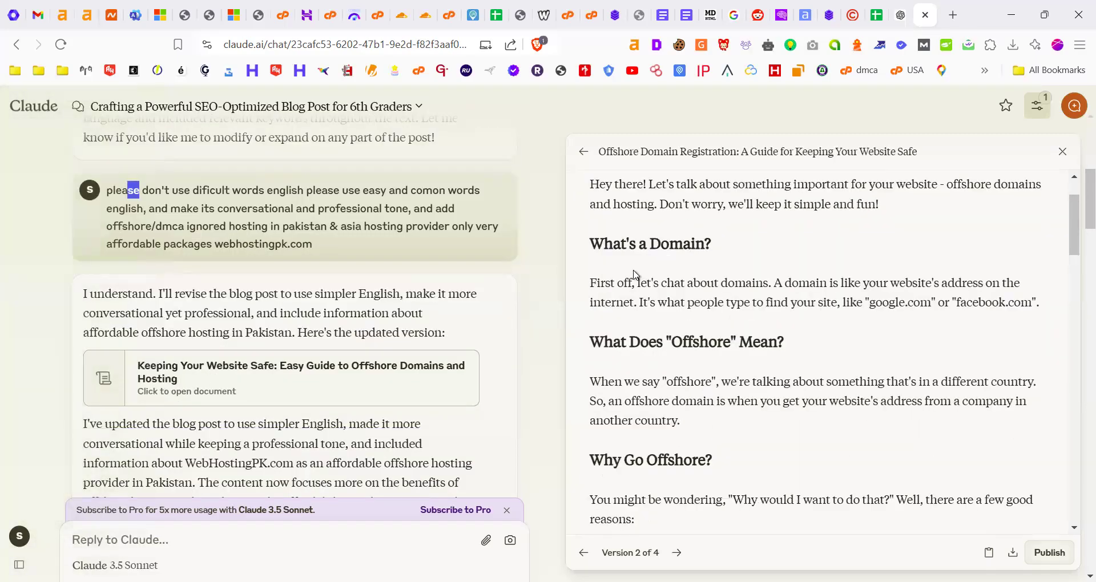
drag(596, 284, 661, 292)
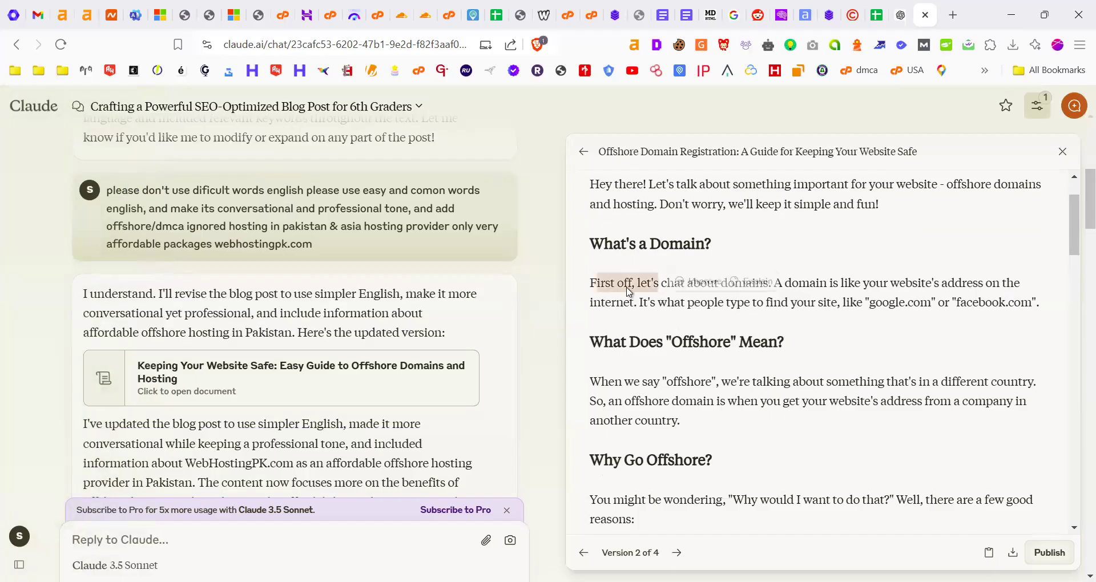
click(685, 292)
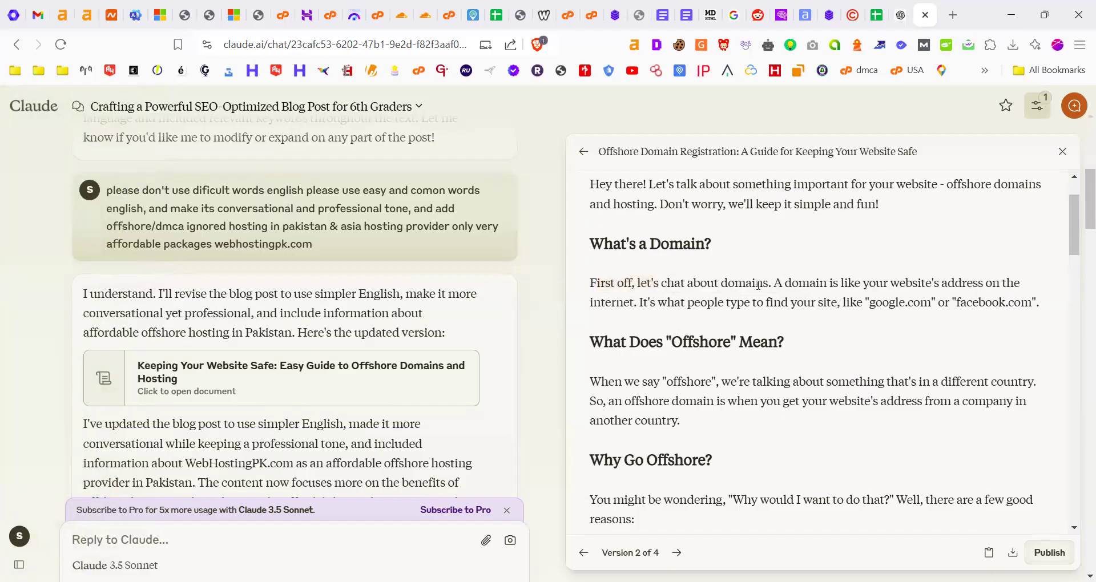
drag(632, 284, 784, 286)
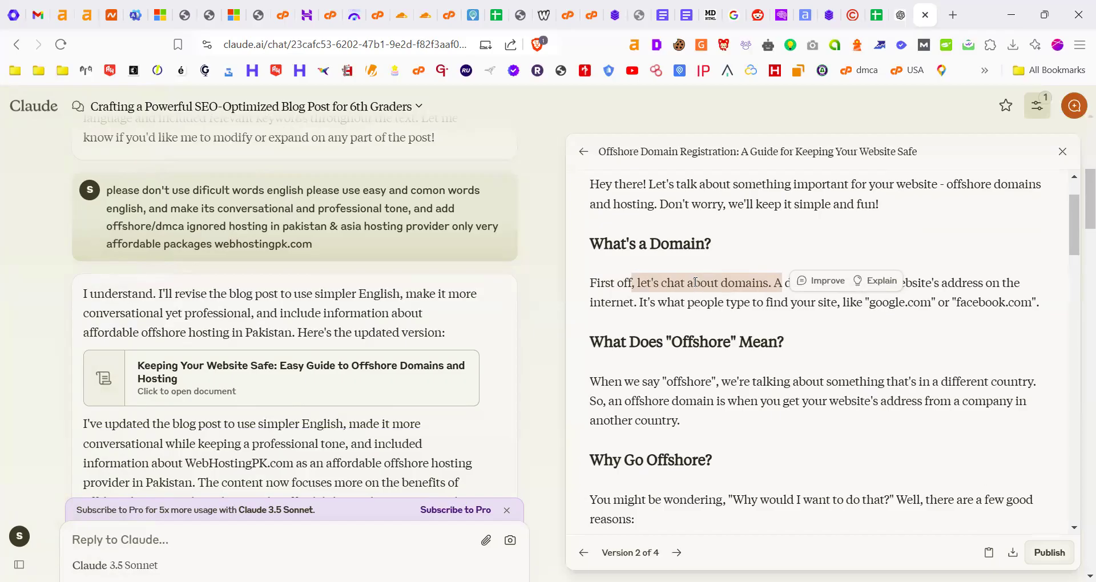
click(691, 393)
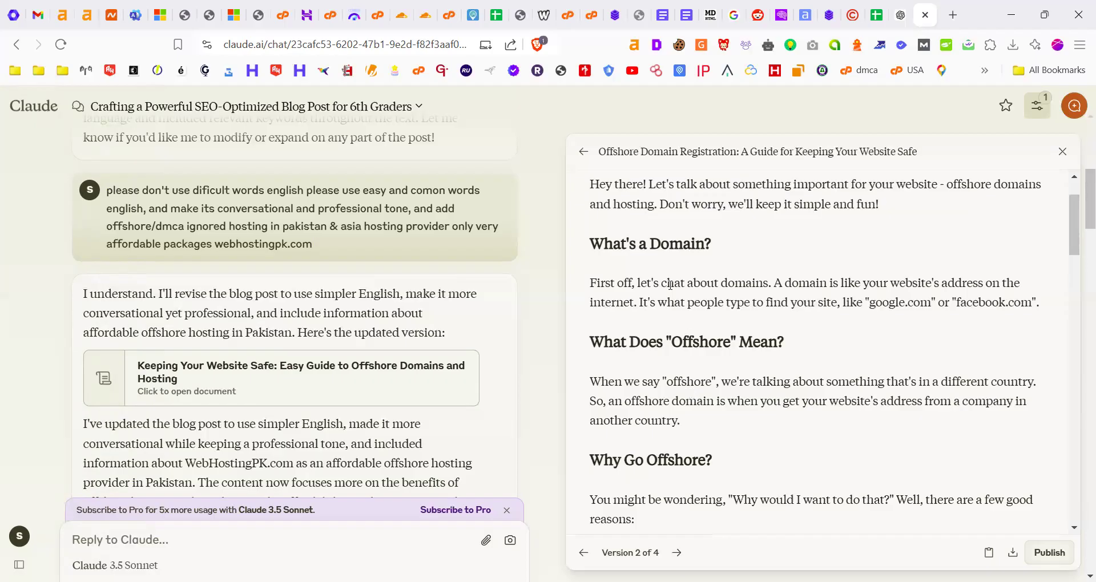
scroll(667, 298, up, 3)
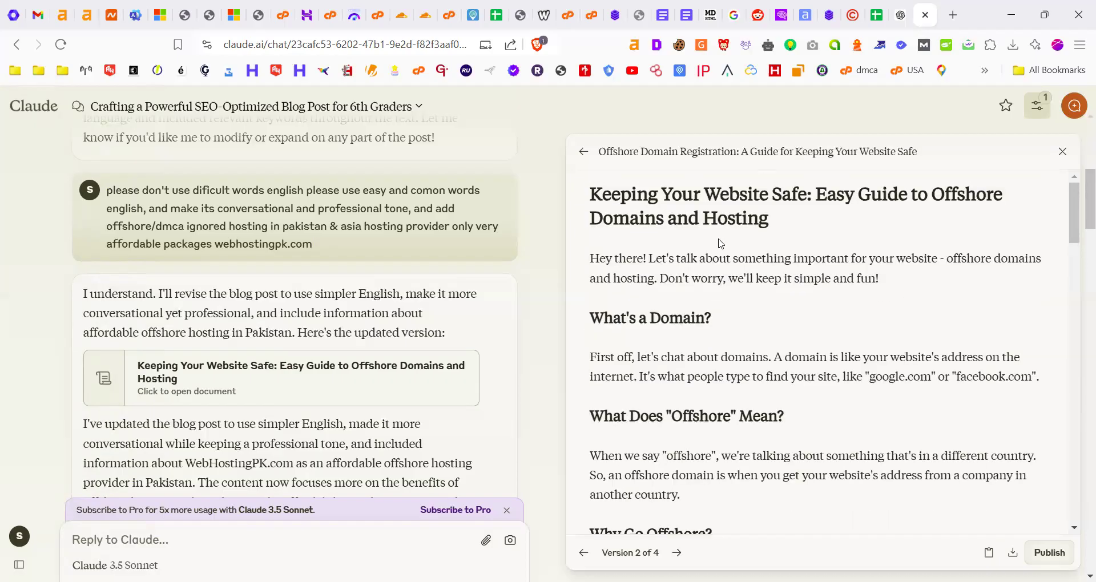
scroll(721, 351, down, 3)
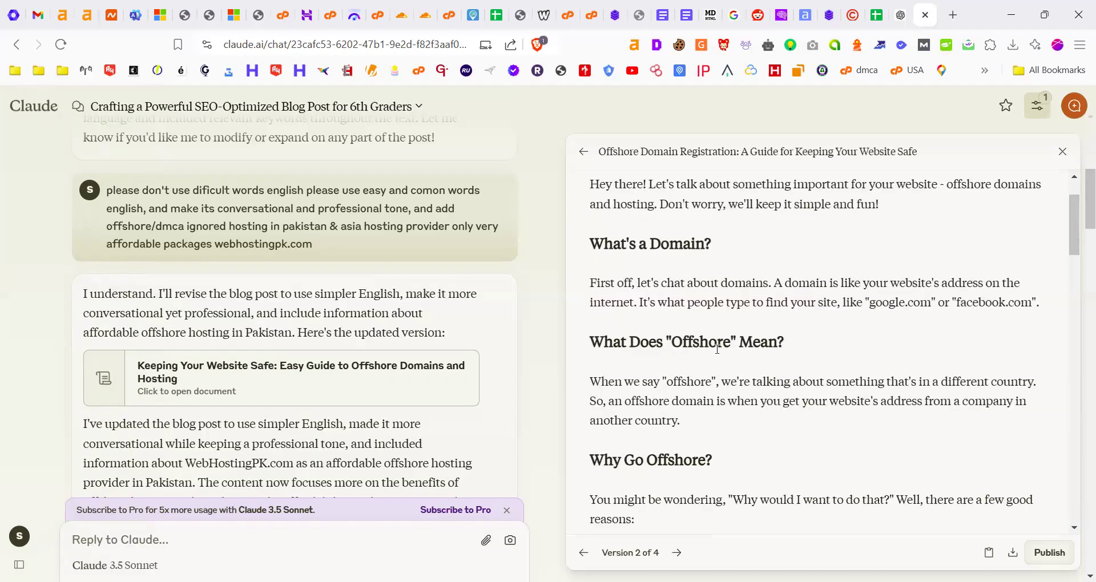
scroll(718, 349, down, 6)
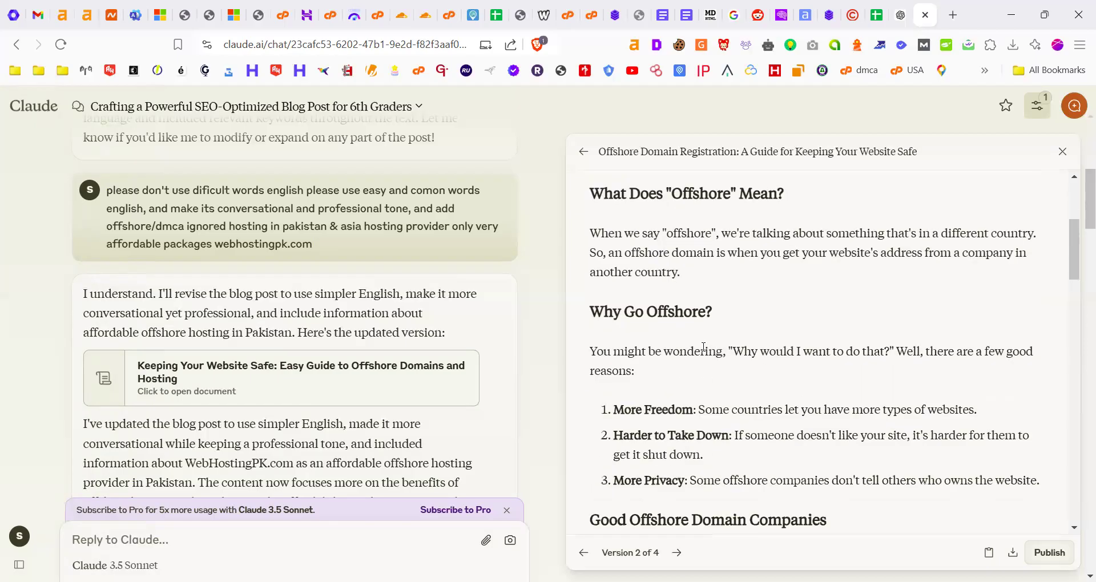
Return to the start of the conversation and highlight the original blog post request beneath the pasted content
scroll(139, 270, up, 10)
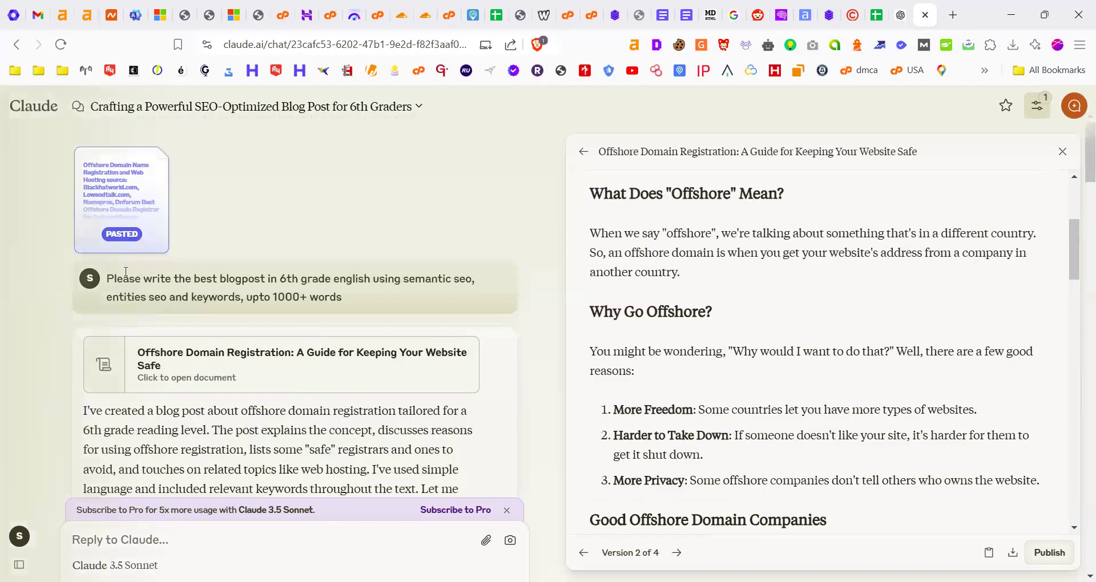
drag(277, 297, 166, 212)
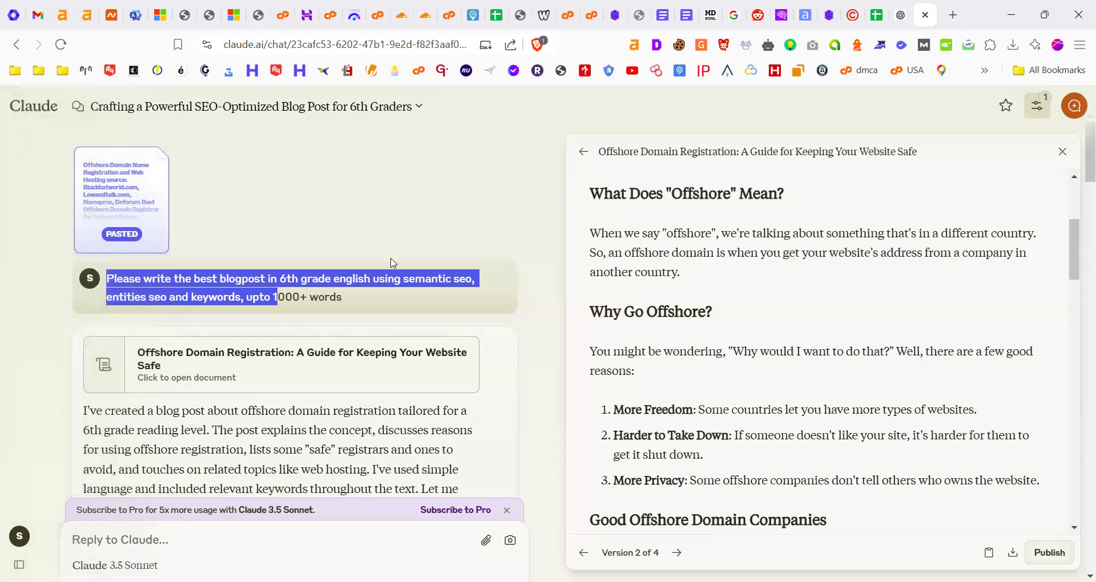
Open the pasted source attachment, skim its registrar list and closing note, and return to the chat overview
click(521, 186)
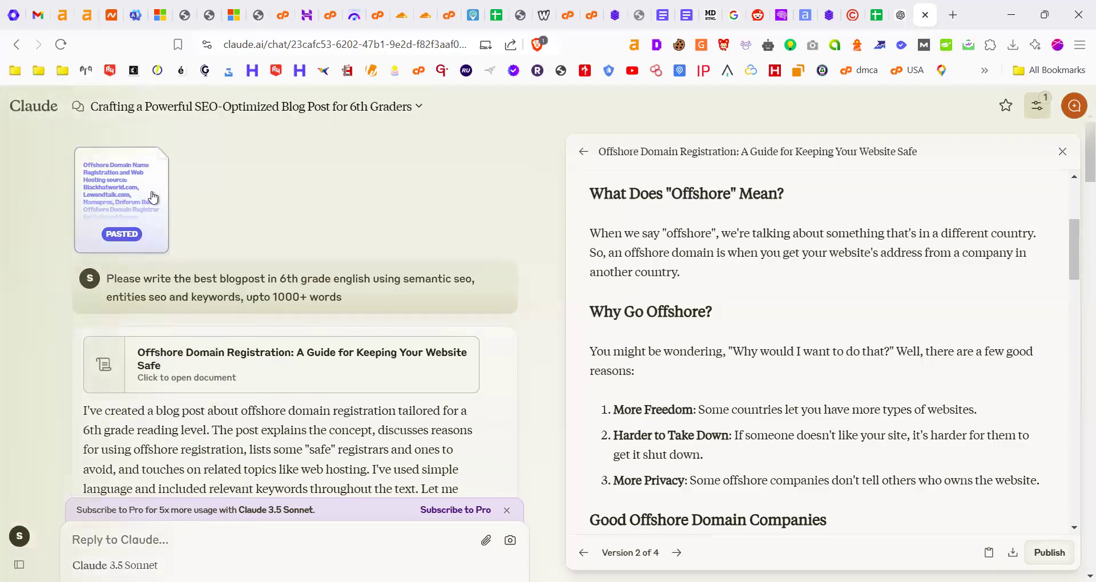
click(153, 198)
scroll(649, 313, down, 3)
scroll(650, 313, down, 15)
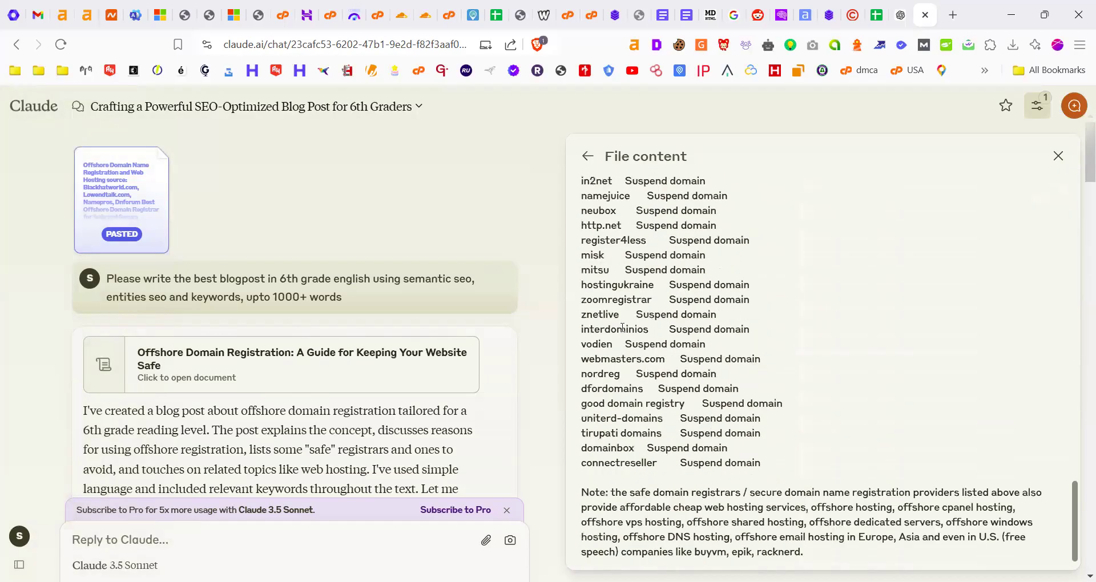
scroll(622, 328, up, 18)
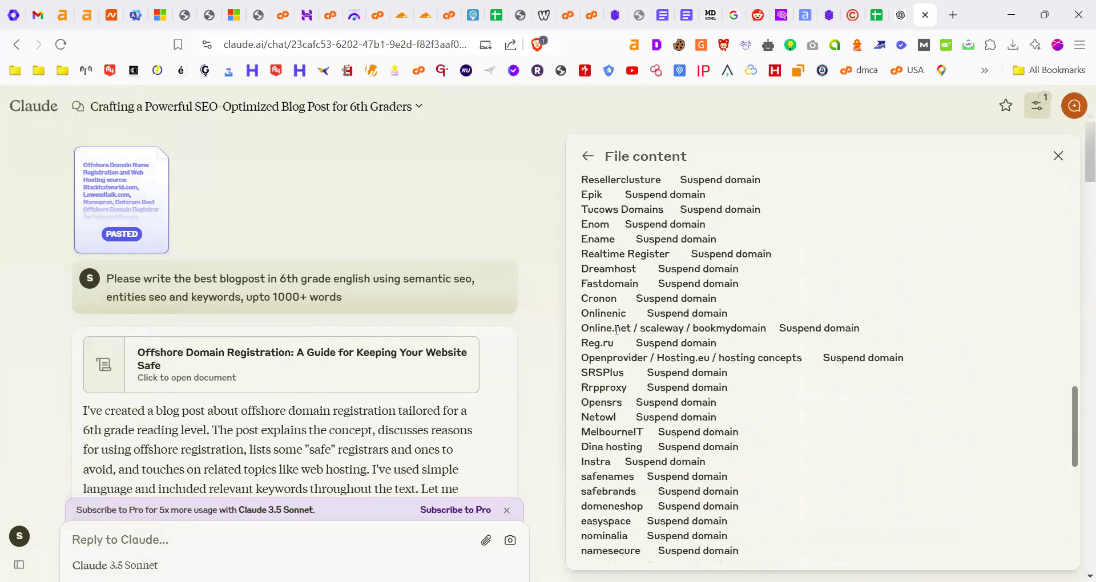
click(586, 157)
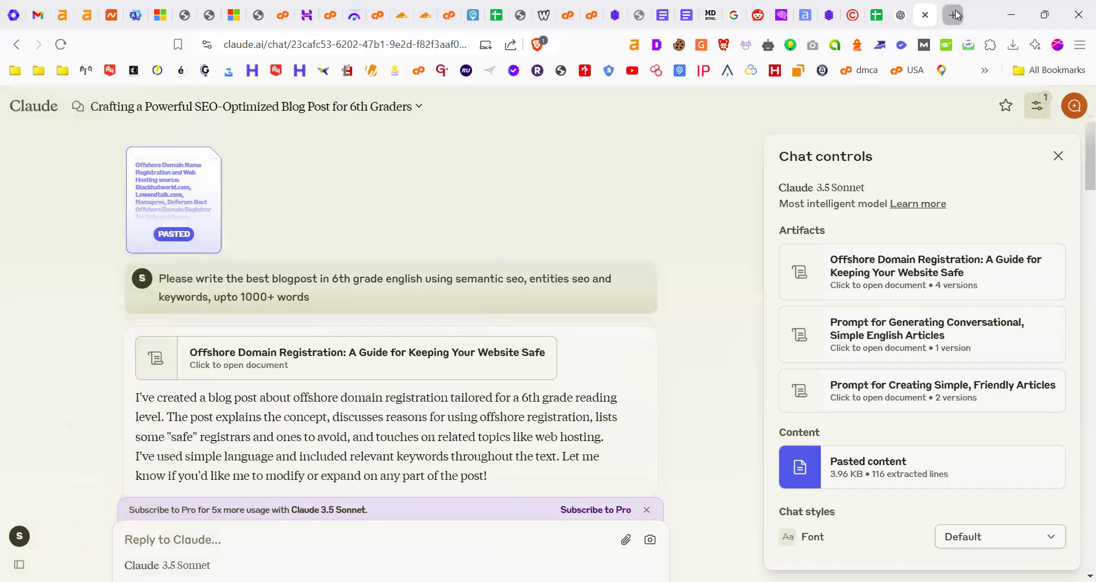
Open perplexity.ai in a new browser tab
click(956, 15)
text(perplexity.ai)
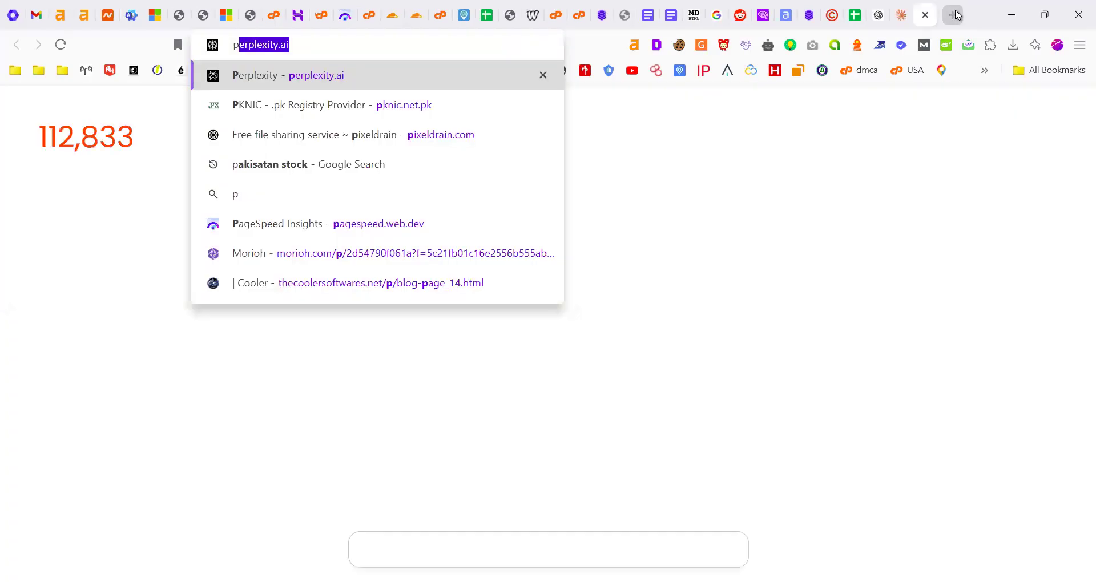
key(Return)
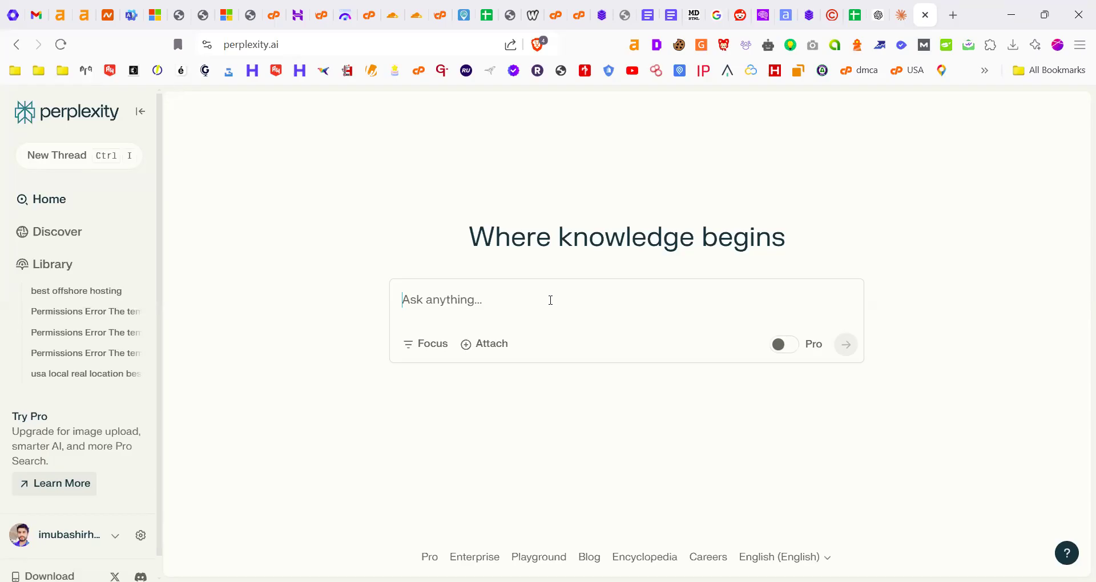
text(b)
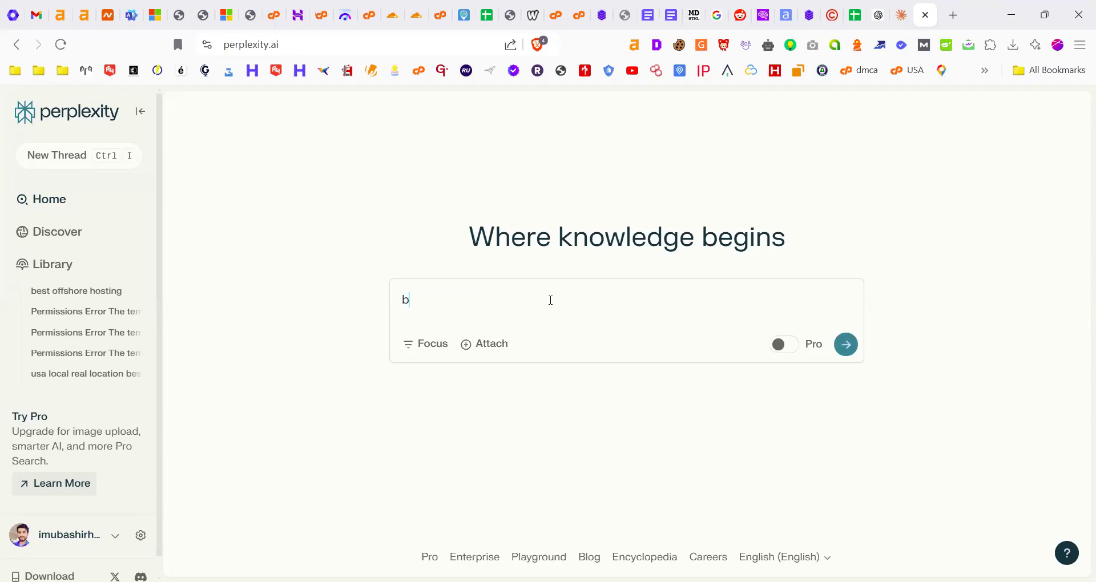
text(est f)
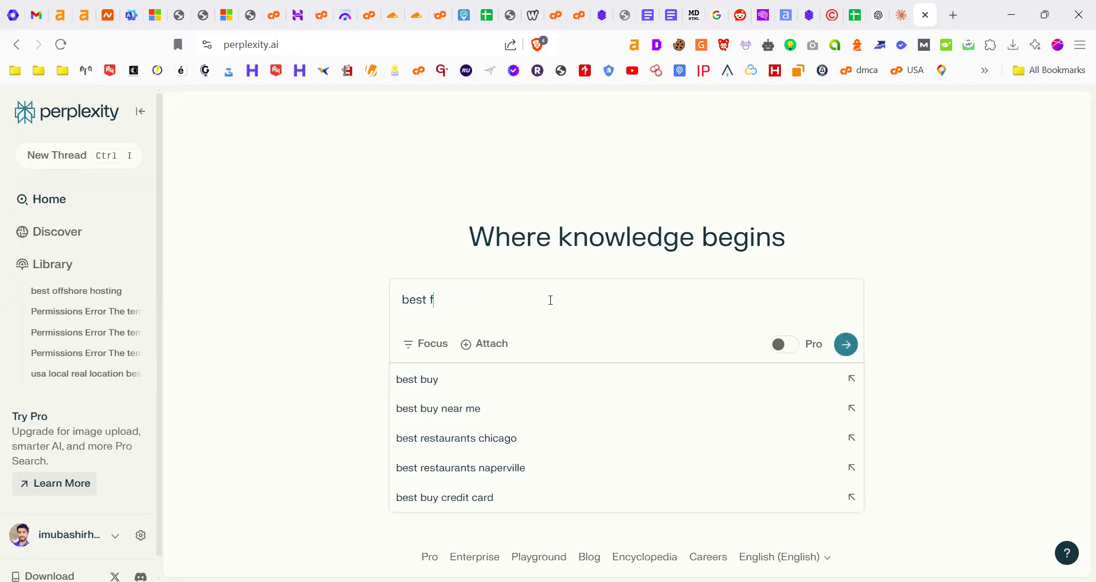
text(isshing road)
key(ctrl+a)
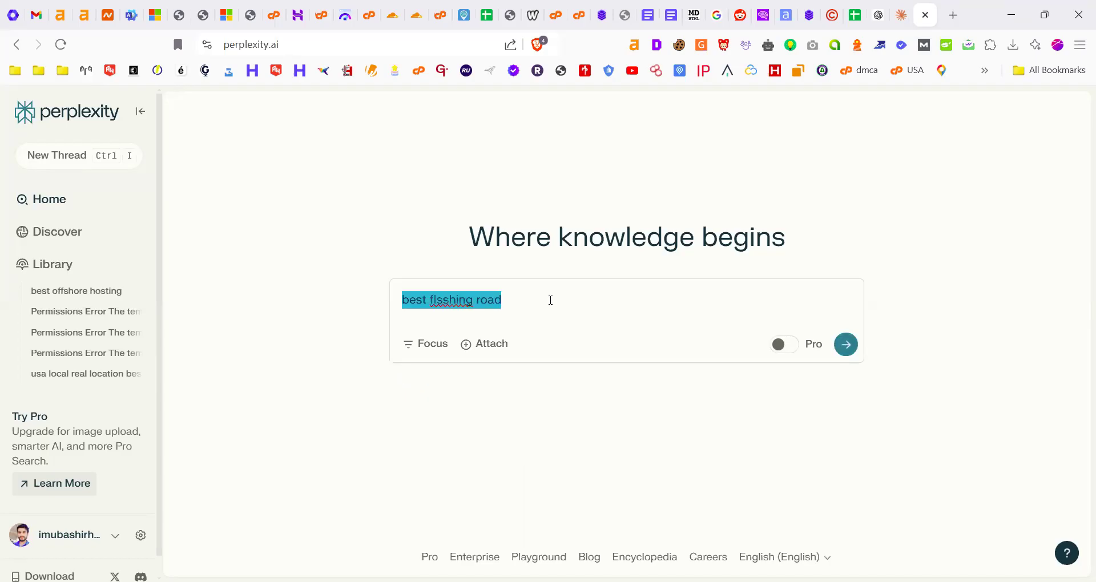
key(BackSpace)
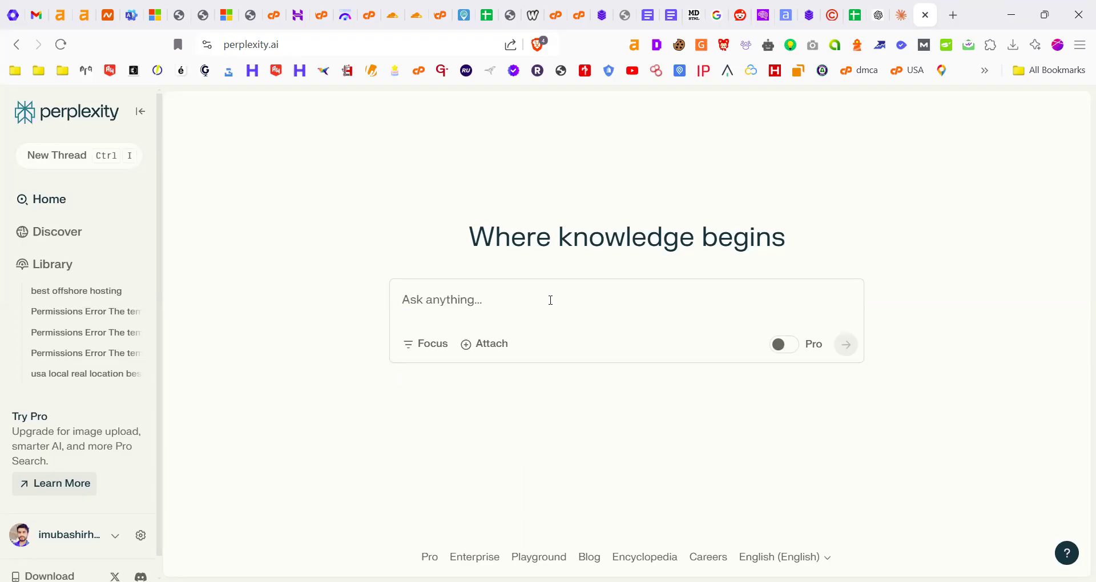
Ask Perplexity for "best video app for android" using the suggested query, and copy the complete generated answer
text(best v)
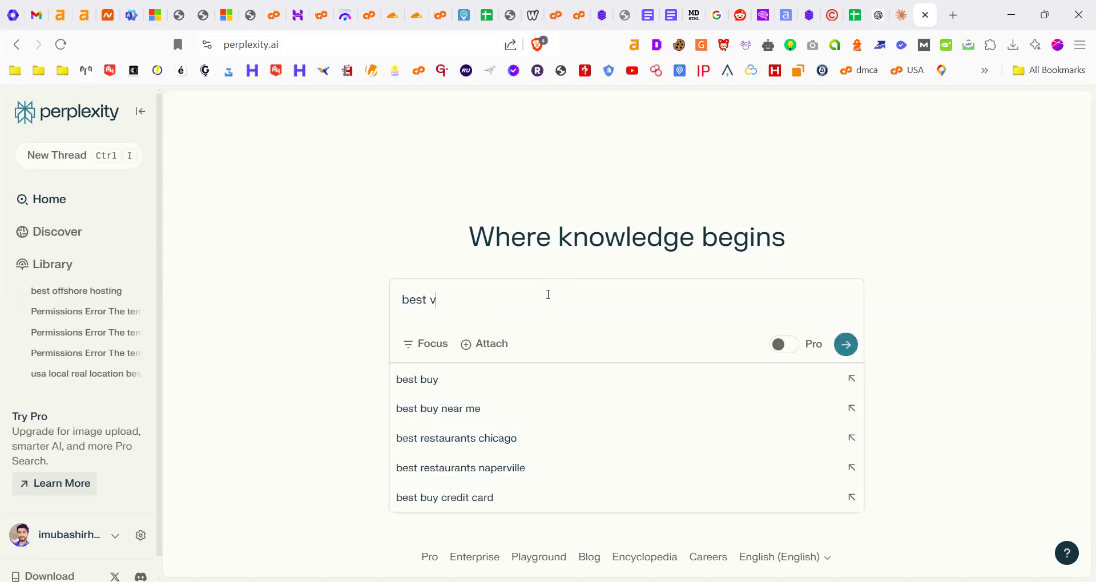
text(ideo app)
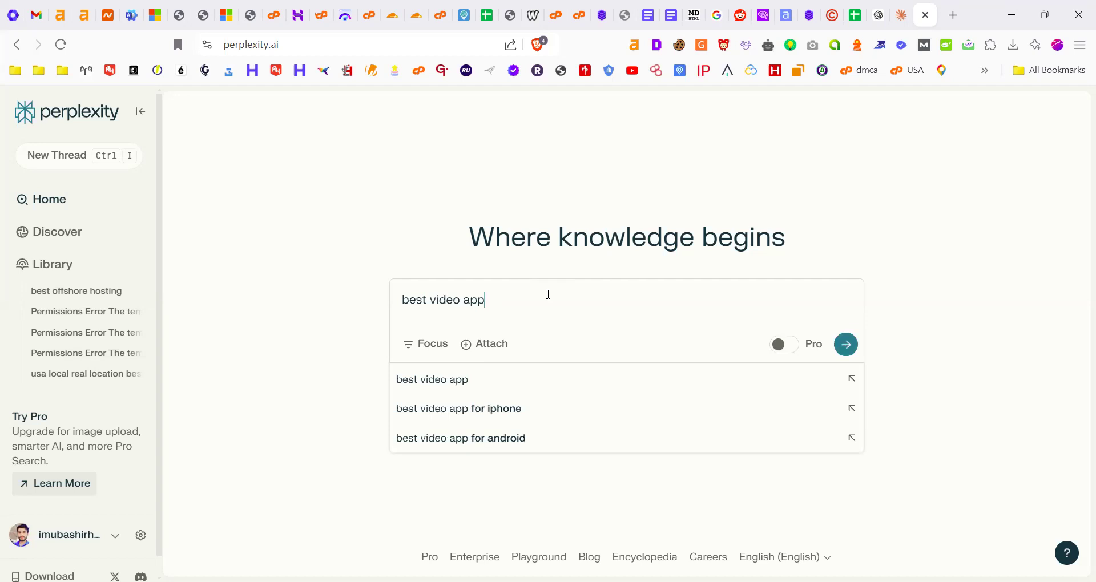
key(Down)
key(Down)
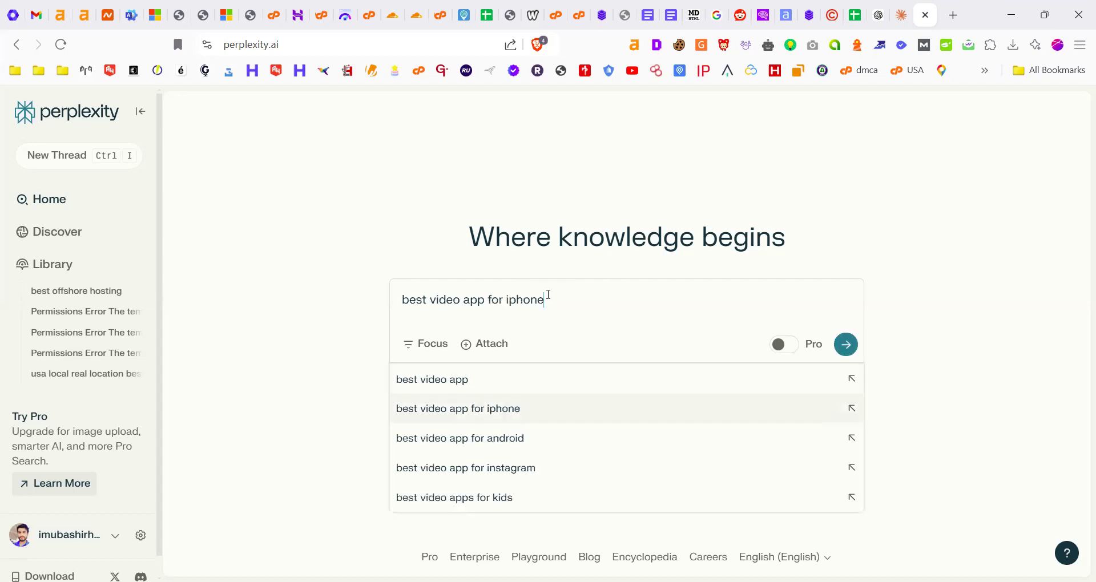
key(Down)
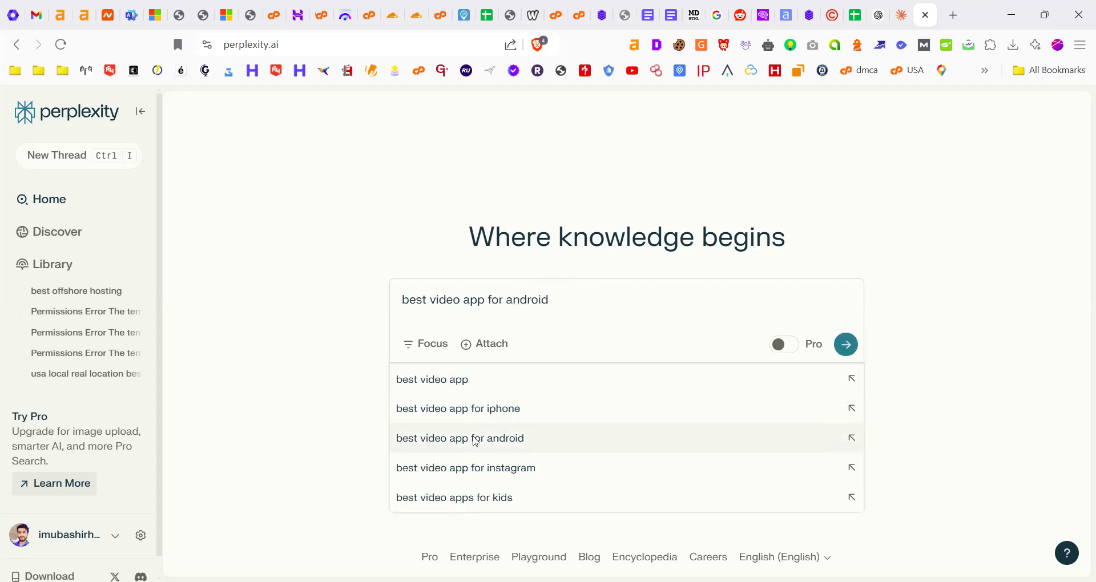
click(476, 441)
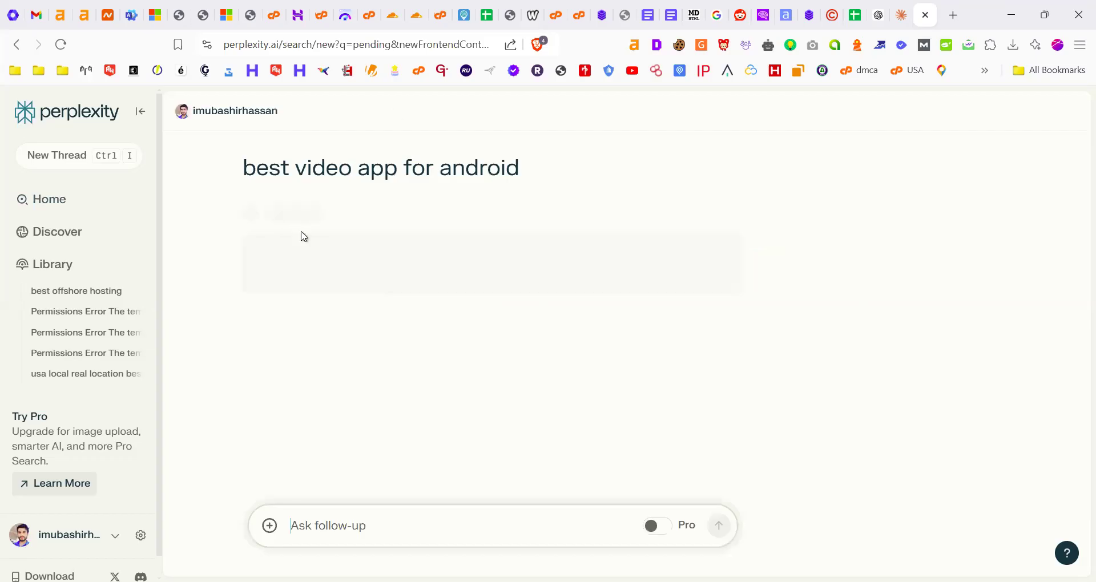
drag(238, 216, 388, 239)
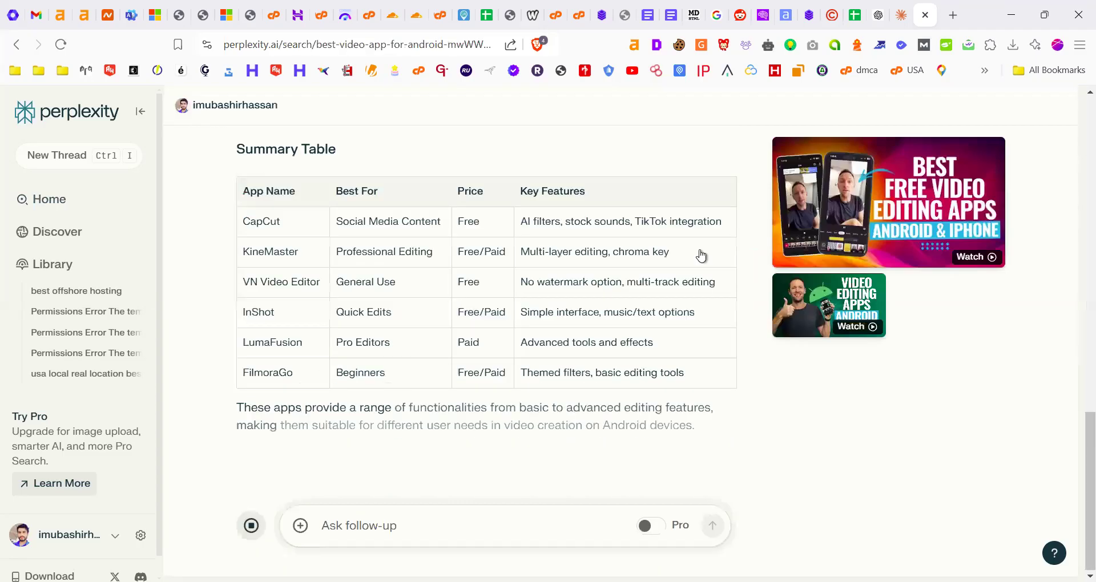
click(671, 310)
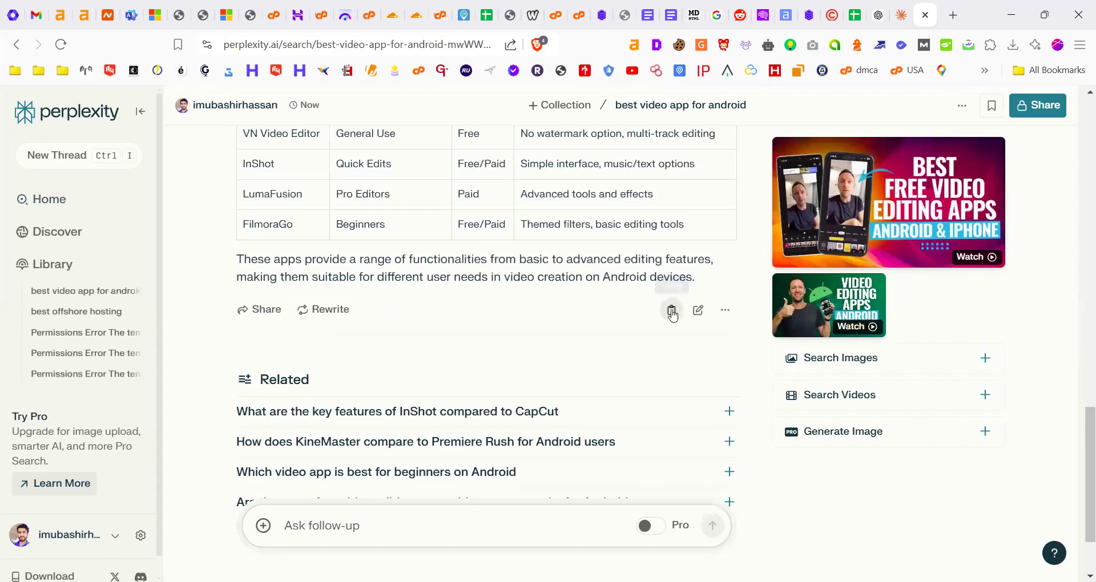
Switch to ChatGPT and paste the copied video app answer into a new message, adding blank lines after its citations
click(894, 7)
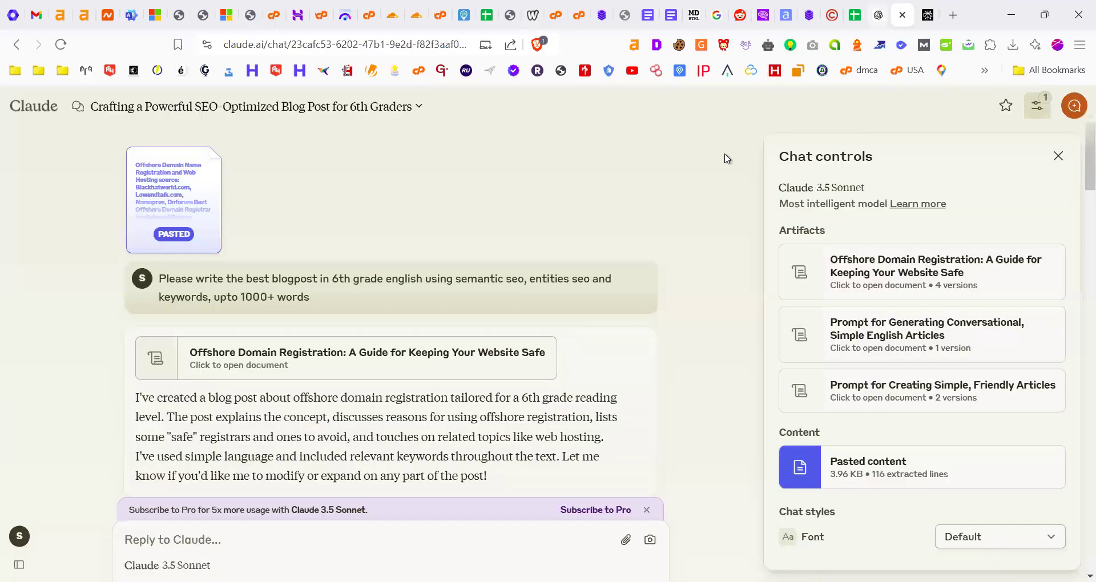
click(878, 8)
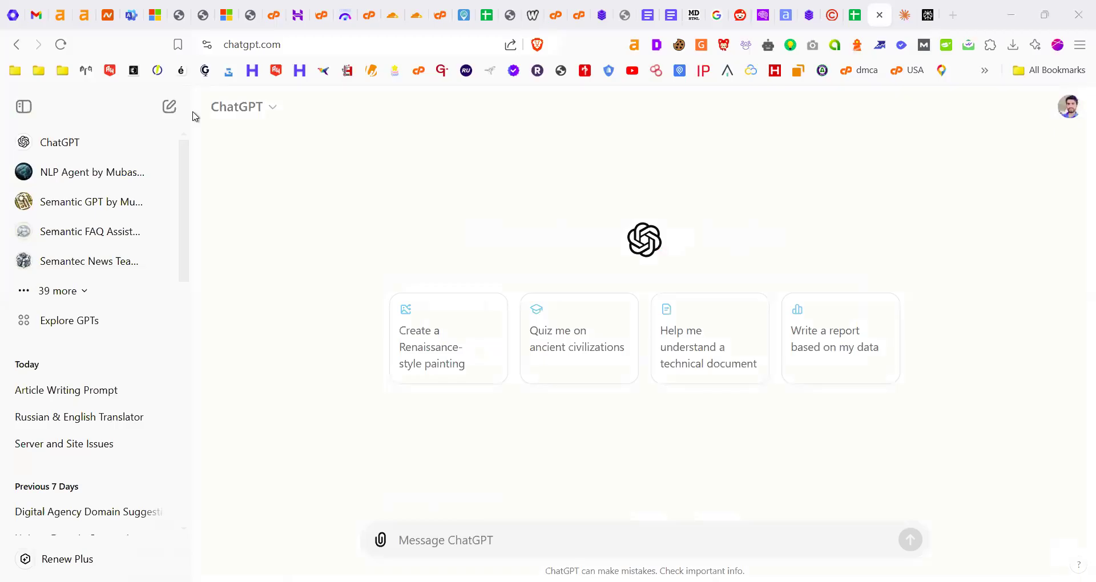
click(249, 119)
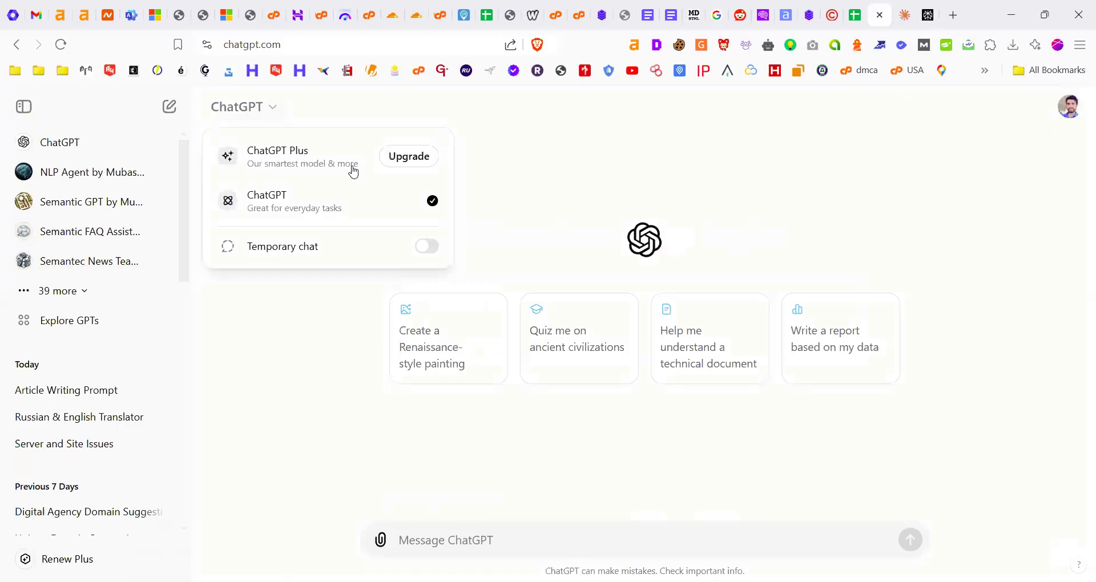
click(485, 538)
key(ctrl+v)
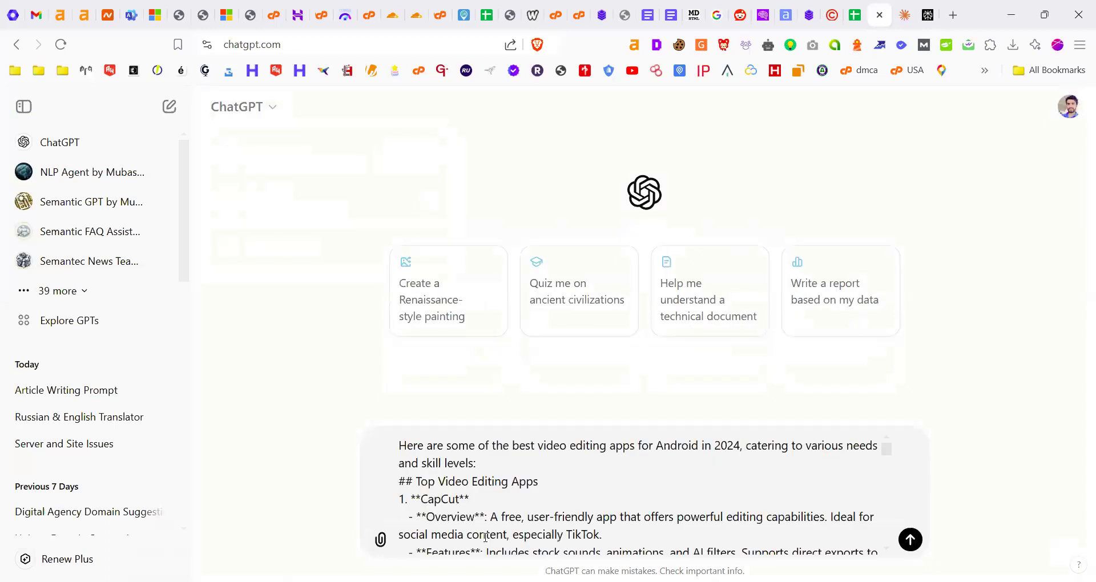
key(shift+Return)
key(shift+Return)
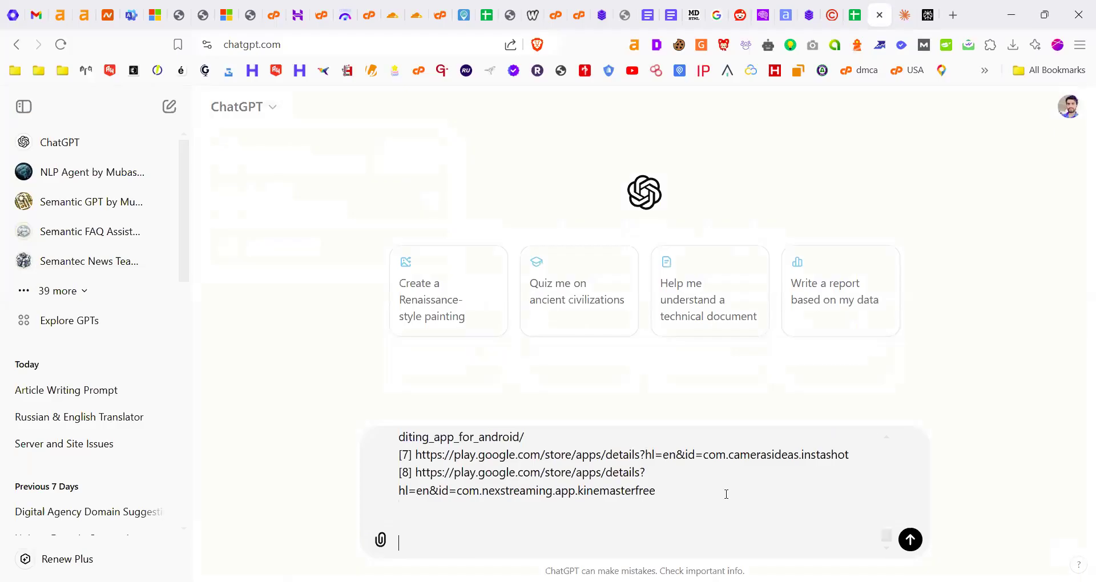
scroll(726, 494, up, 3)
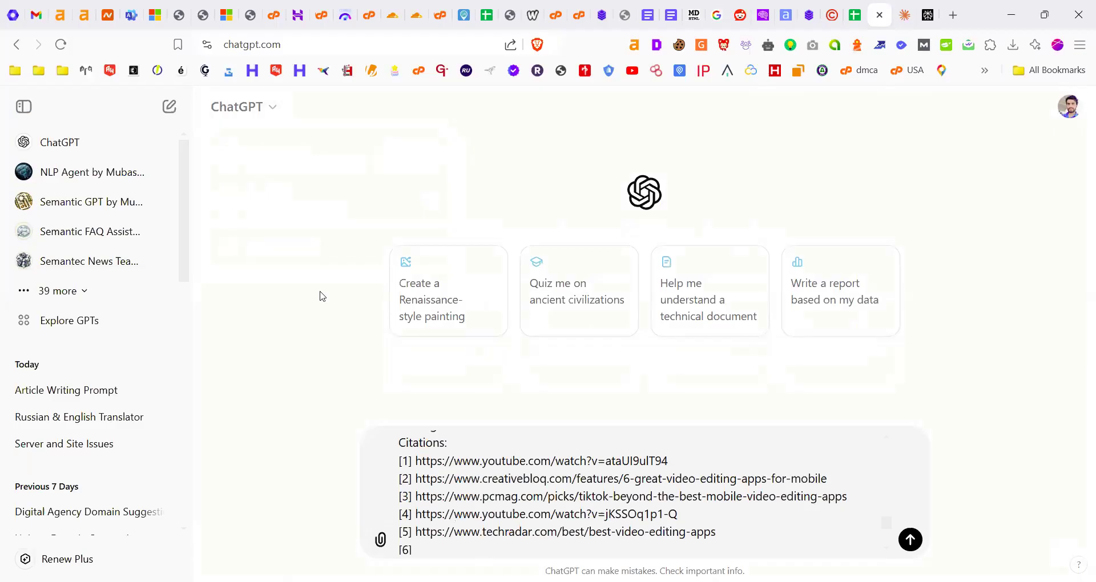
Copy the original 6th grade, semantic SEO, 1000+ words blogpost request from Claude, add it below the pasted data in ChatGPT, and send the message
key(ctrl+Tab)
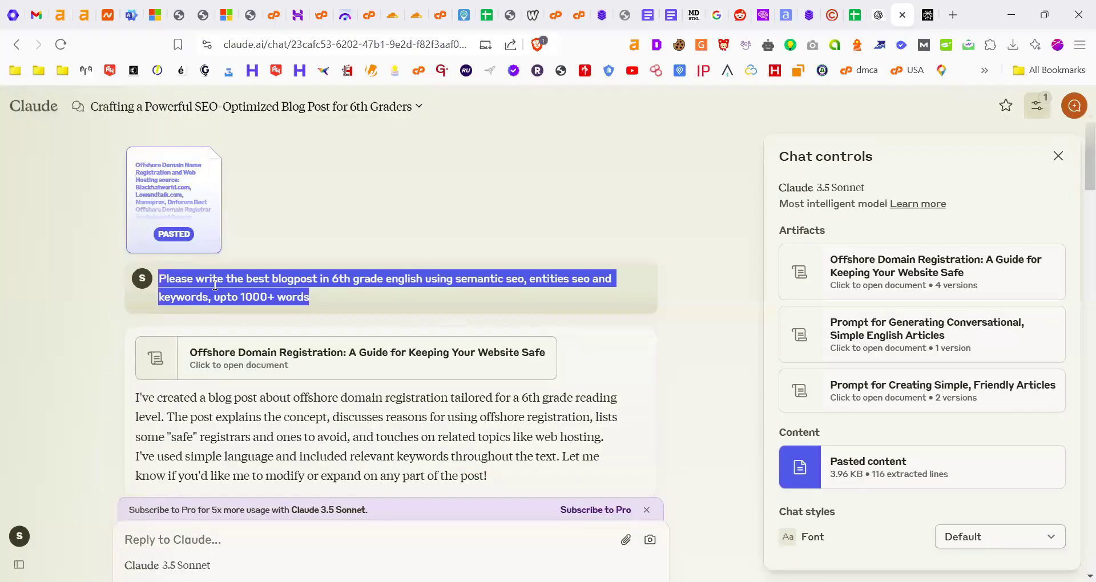
right_click(215, 286)
click(248, 302)
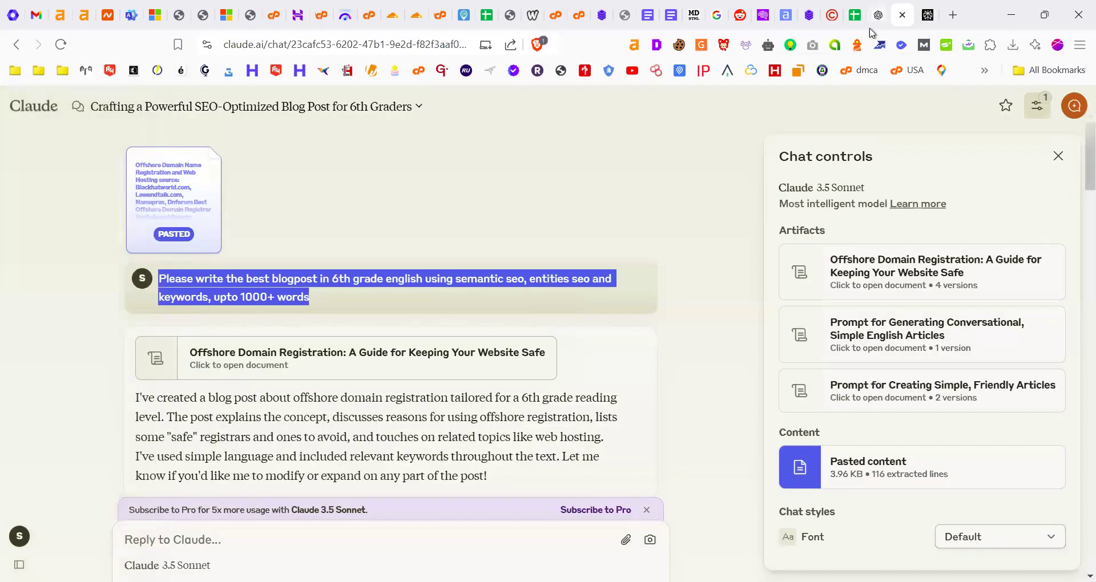
click(878, 17)
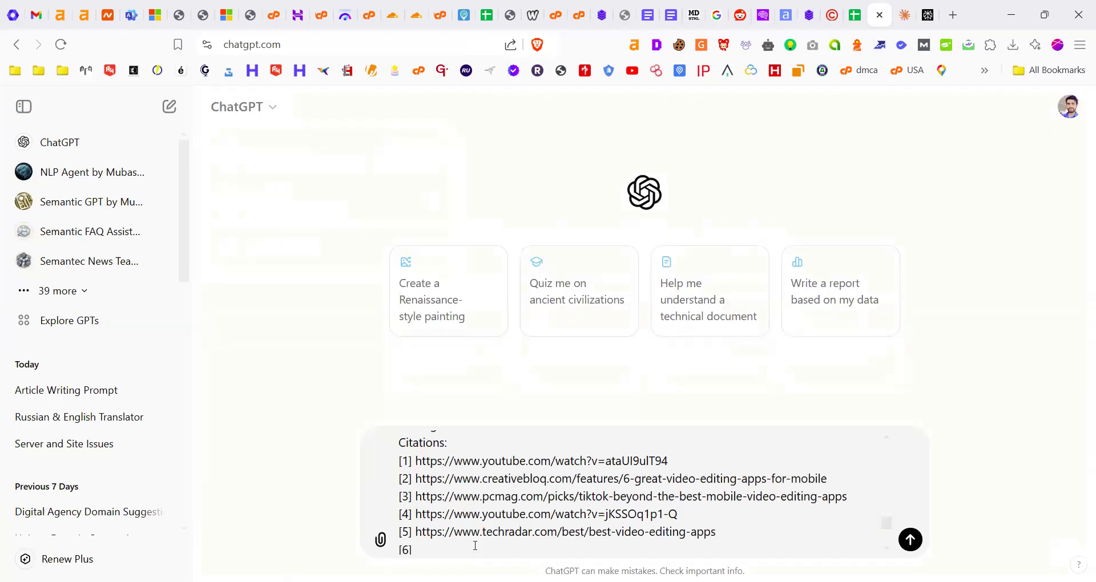
scroll(475, 545, down, 2)
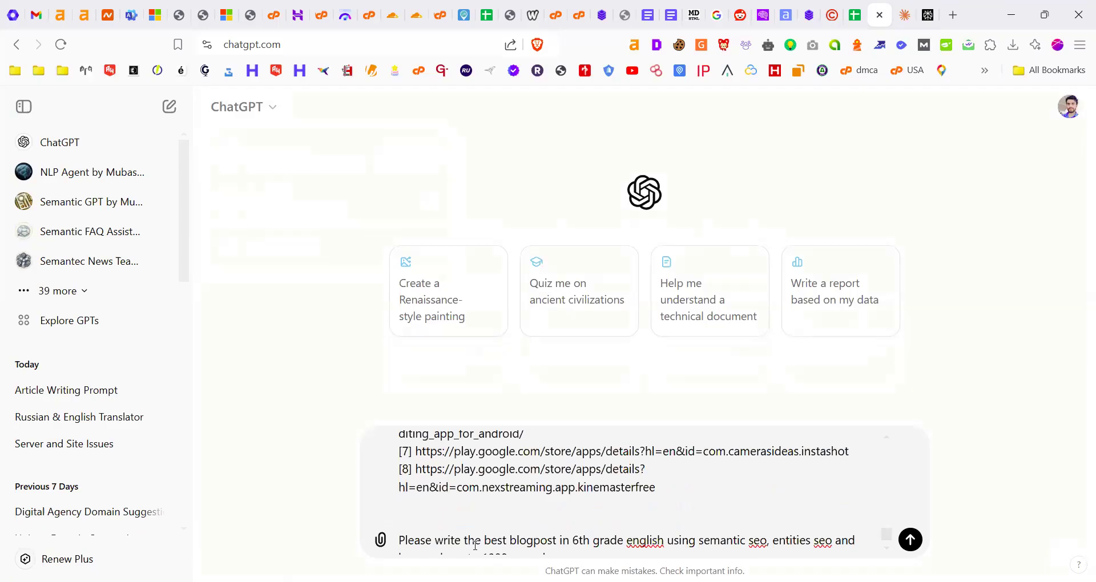
key(Return)
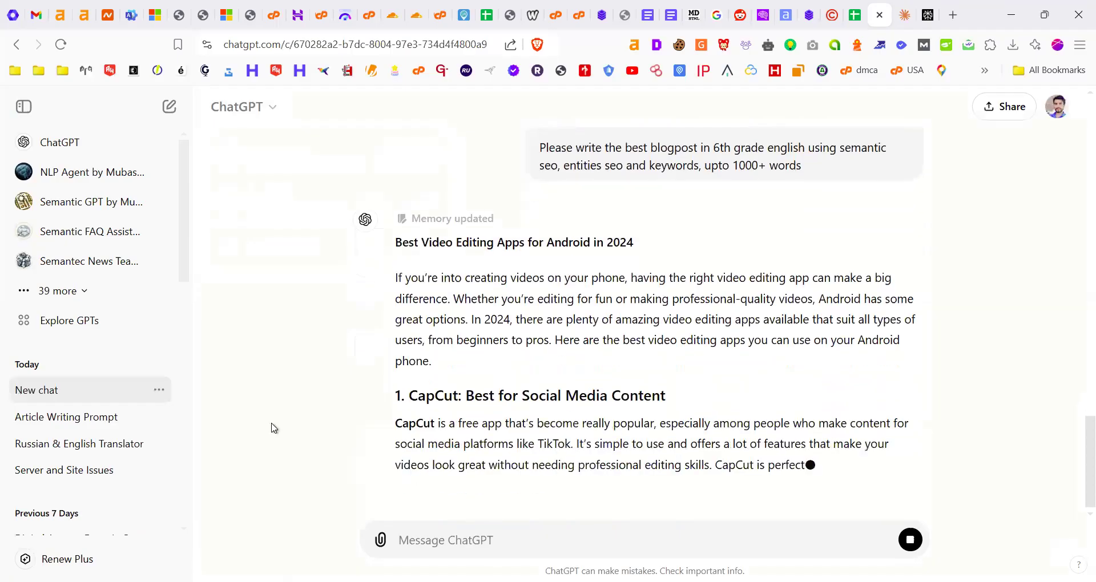
Copy Claude's follow-up request for easy, common words up to "conversational and professional tone" and paste it into the ChatGPT reply
key(ctrl+Tab)
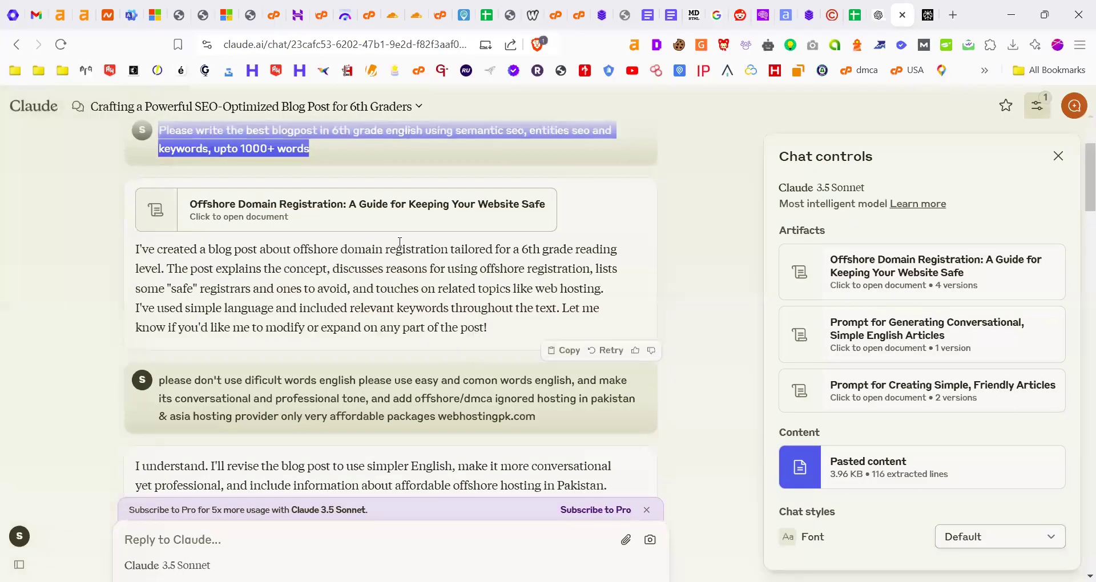
scroll(317, 342, down, 3)
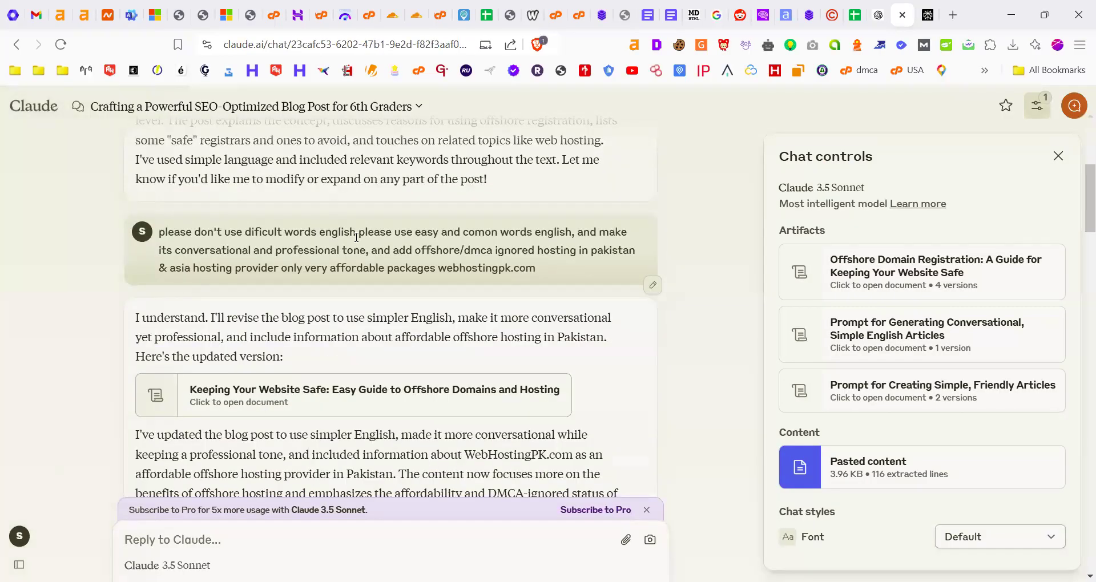
drag(162, 230, 391, 255)
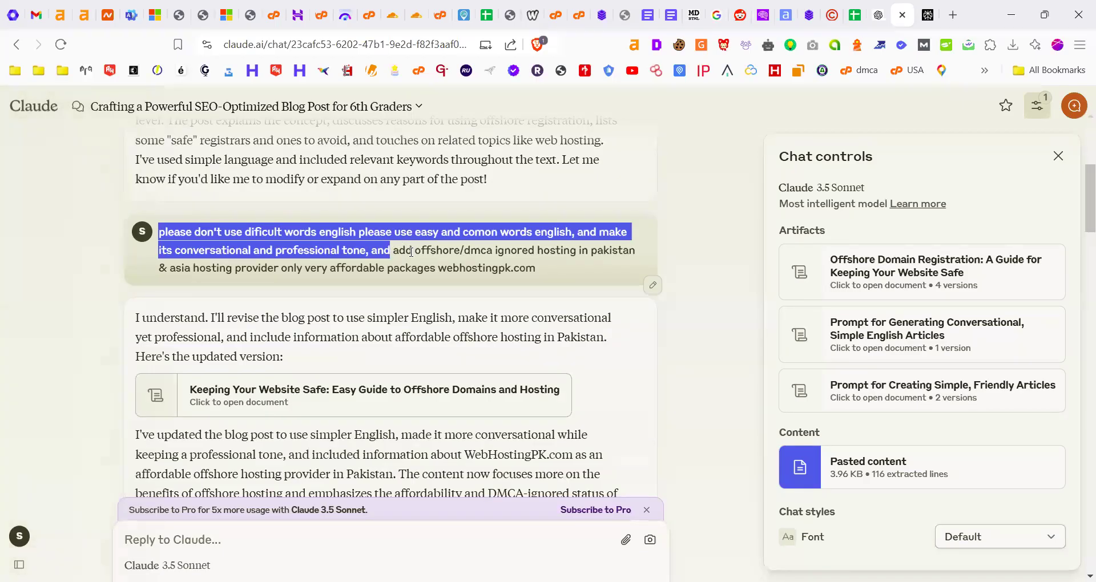
click(411, 252)
drag(413, 252, 150, 224)
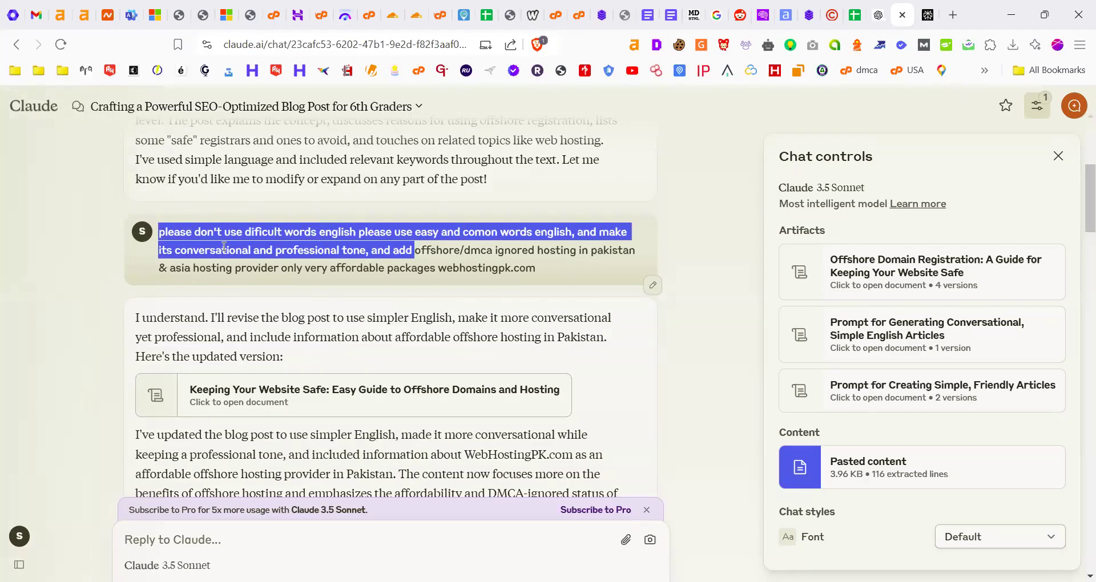
right_click(224, 246)
key(Escape)
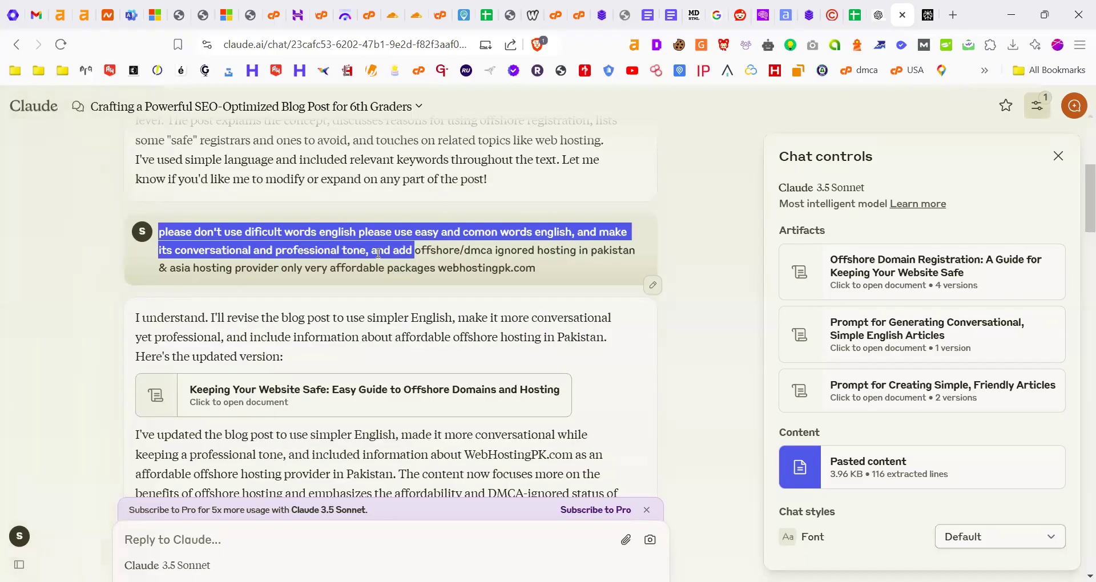
click(385, 267)
drag(364, 252, 159, 233)
right_click(228, 245)
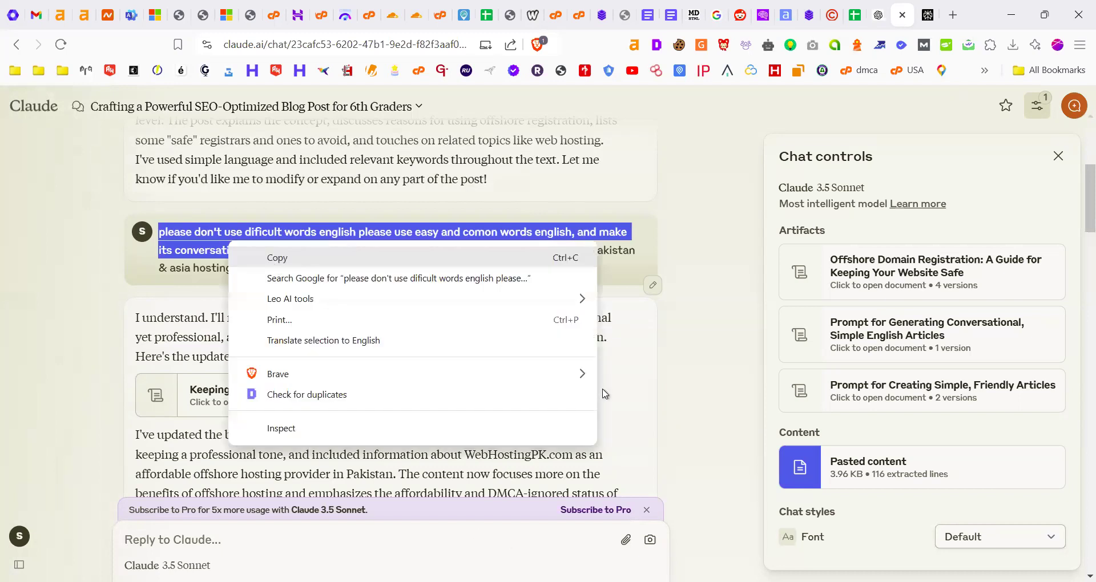
key(ctrl+shift+Tab)
key(ctrl+v)
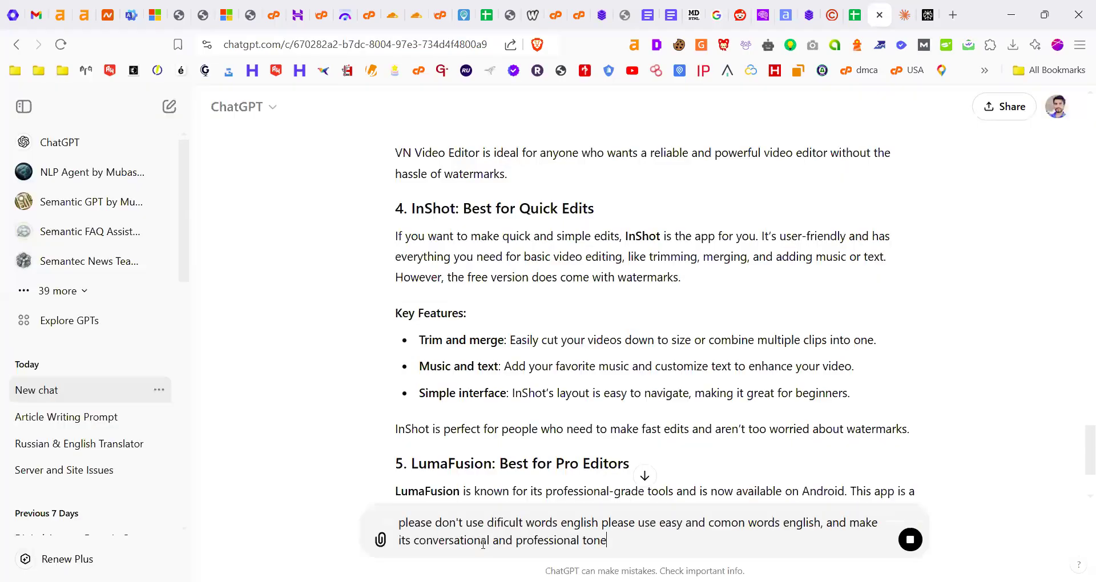
End the pasted follow-up request with a period and return to the beginning of the generated video app article
text(.)
click(644, 475)
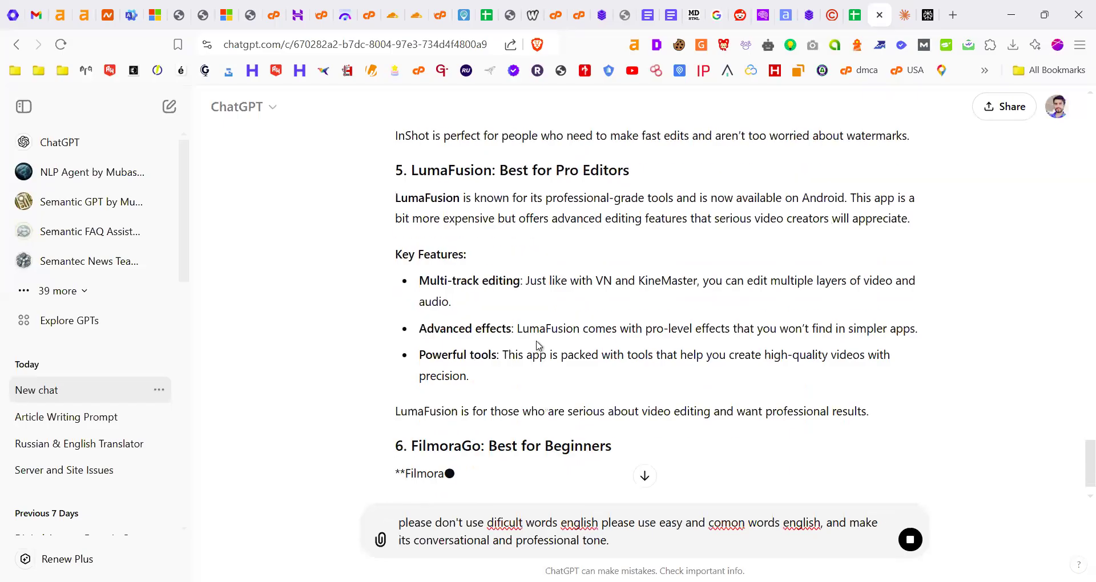
scroll(531, 343, up, 15)
scroll(518, 326, up, 10)
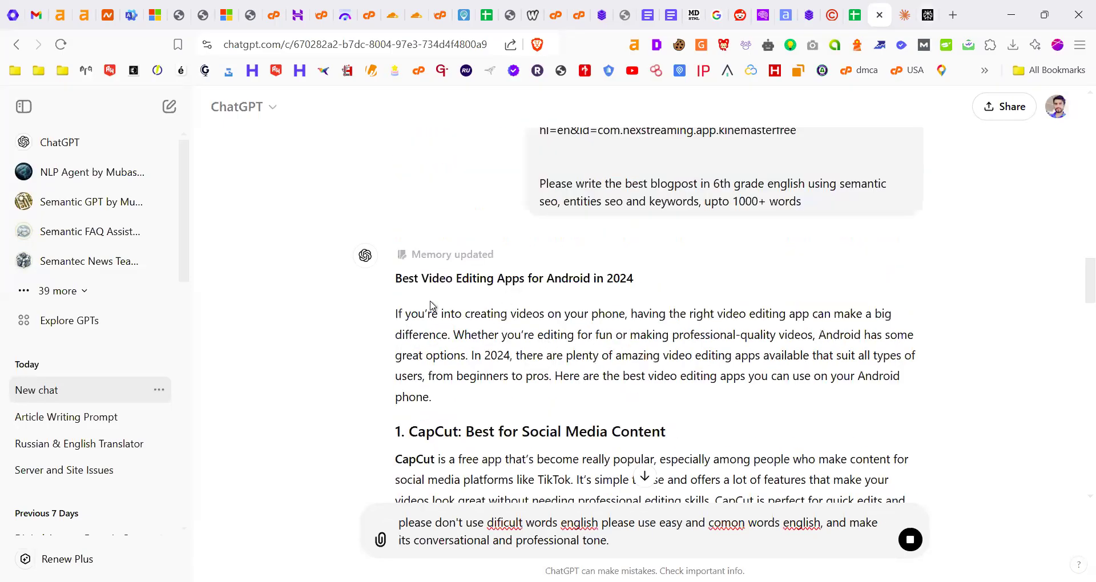
Examine the Perplexity summary table, and compare it with the source data pasted at the start of the ChatGPT conversation
key(ctrl+Tab)
key(ctrl+Tab)
scroll(391, 340, up, 4)
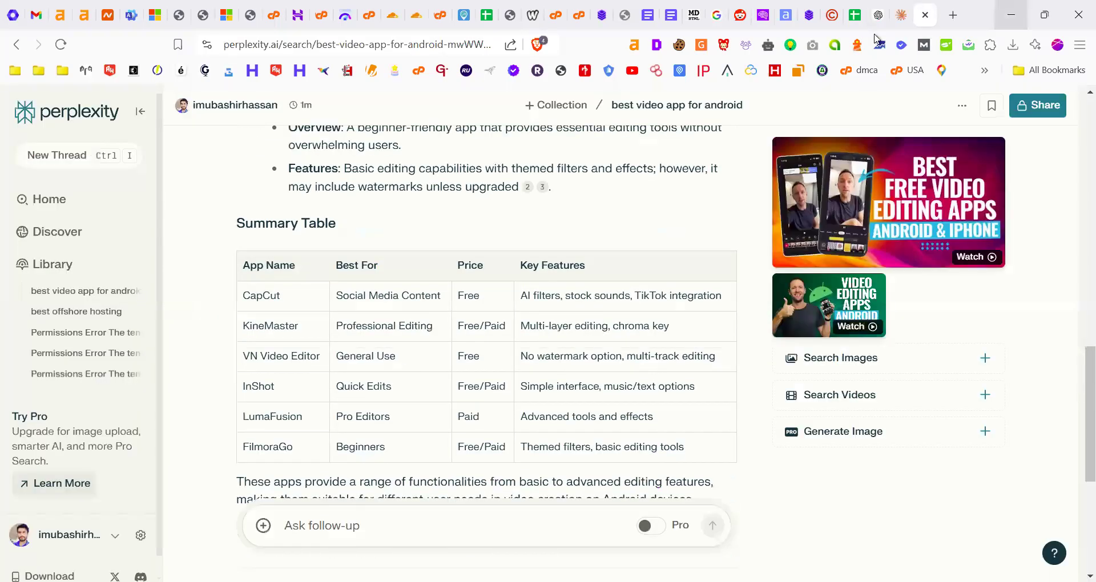
key(ctrl+shift+Tab)
key(ctrl+shift+Tab)
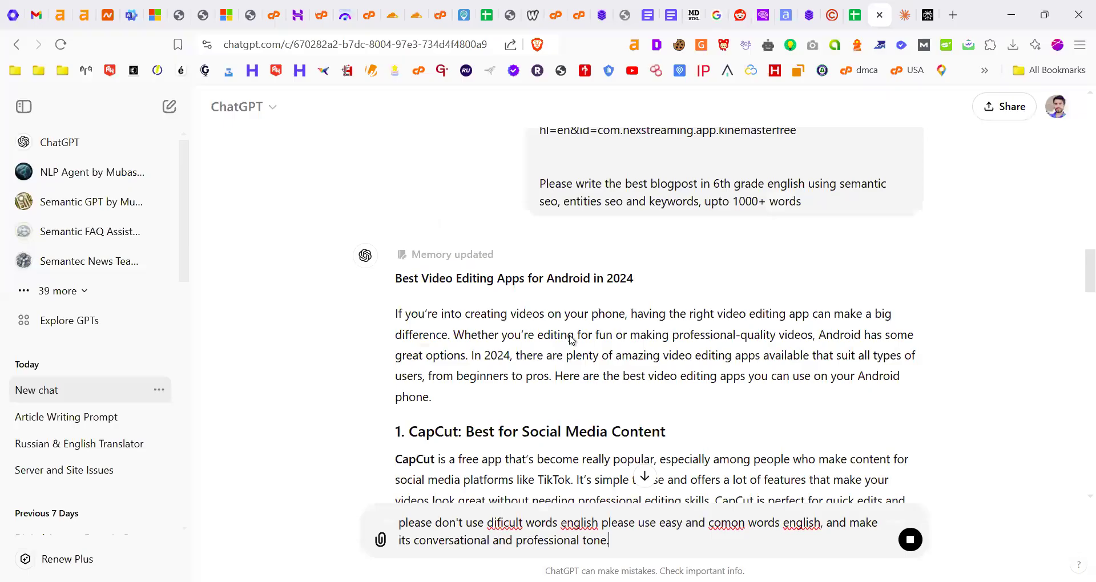
scroll(661, 344, up, 4)
scroll(662, 345, up, 9)
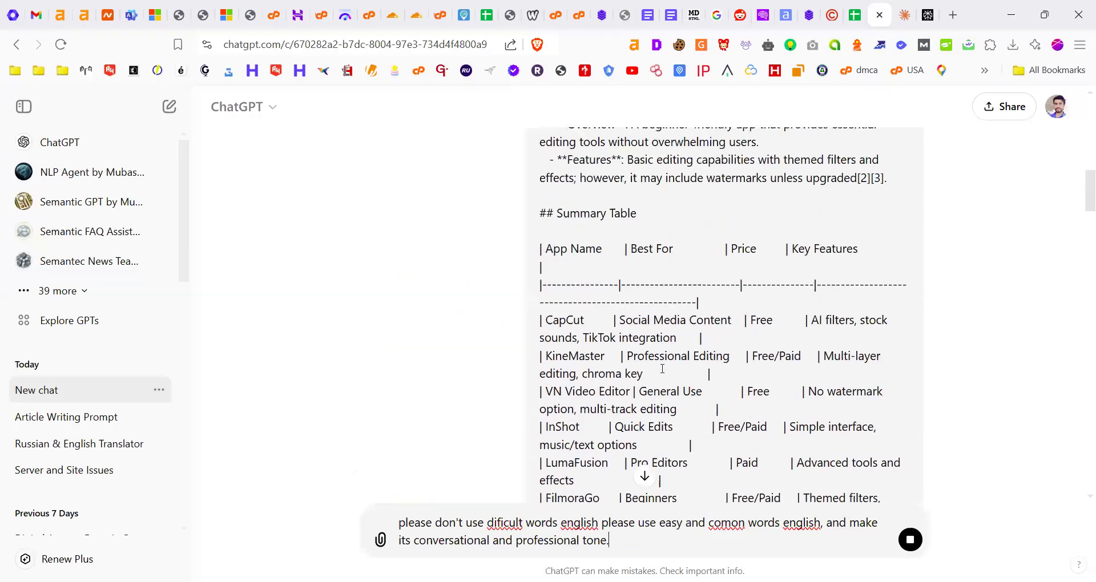
scroll(645, 381, down, 6)
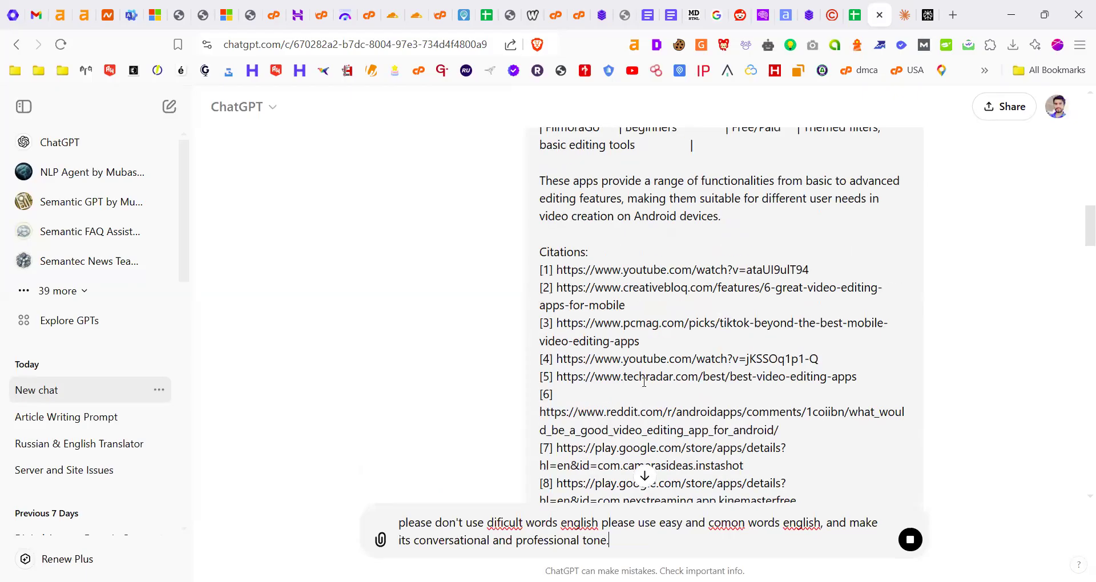
scroll(645, 382, up, 6)
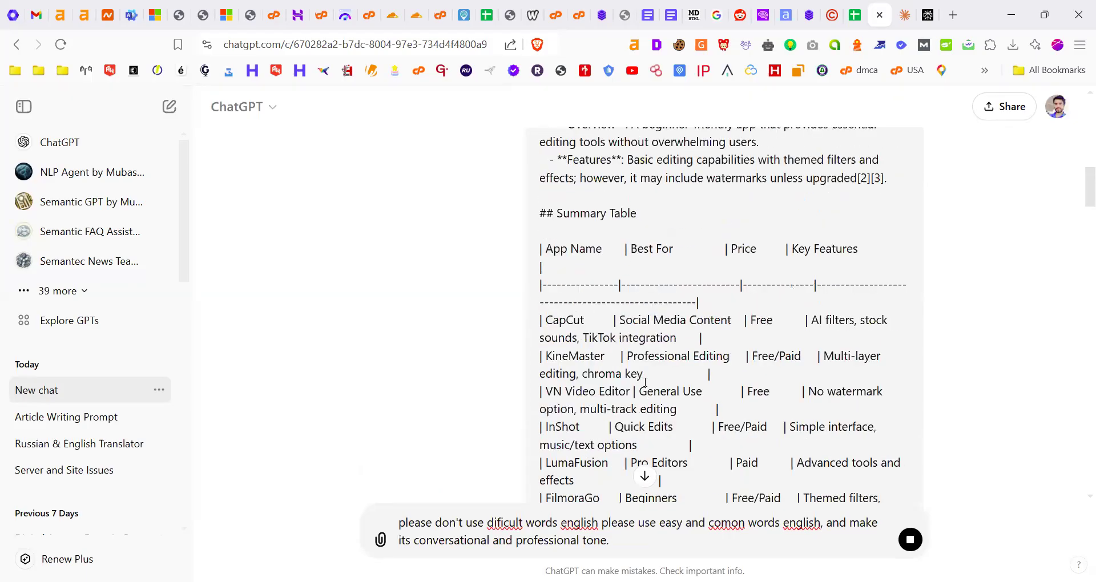
scroll(645, 382, up, 12)
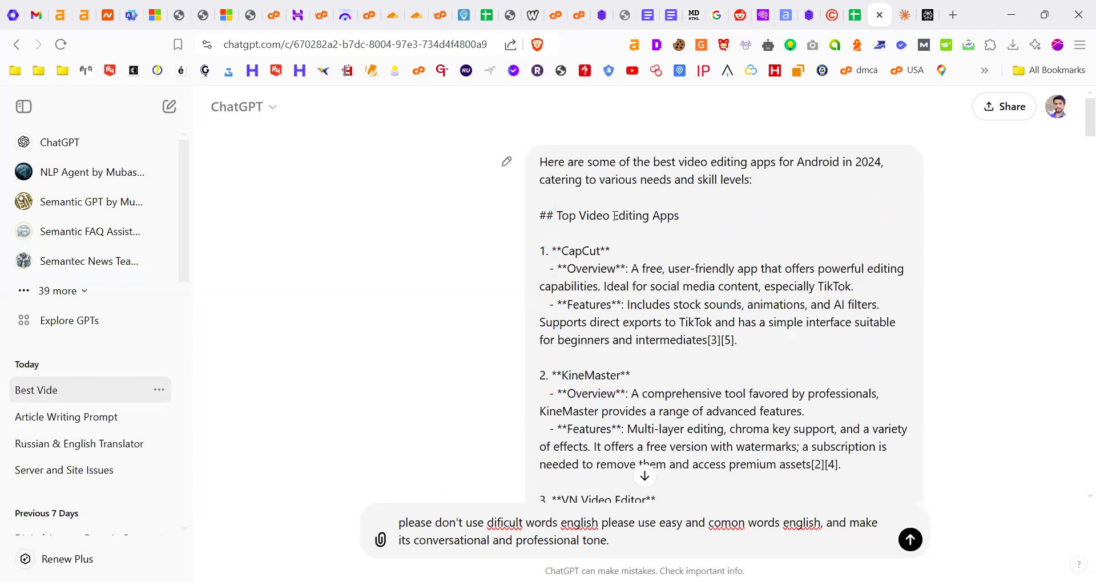
Go through the source data and the first article, and send the follow-up request for easy words and a conversational, professional tone
scroll(681, 328, down, 2)
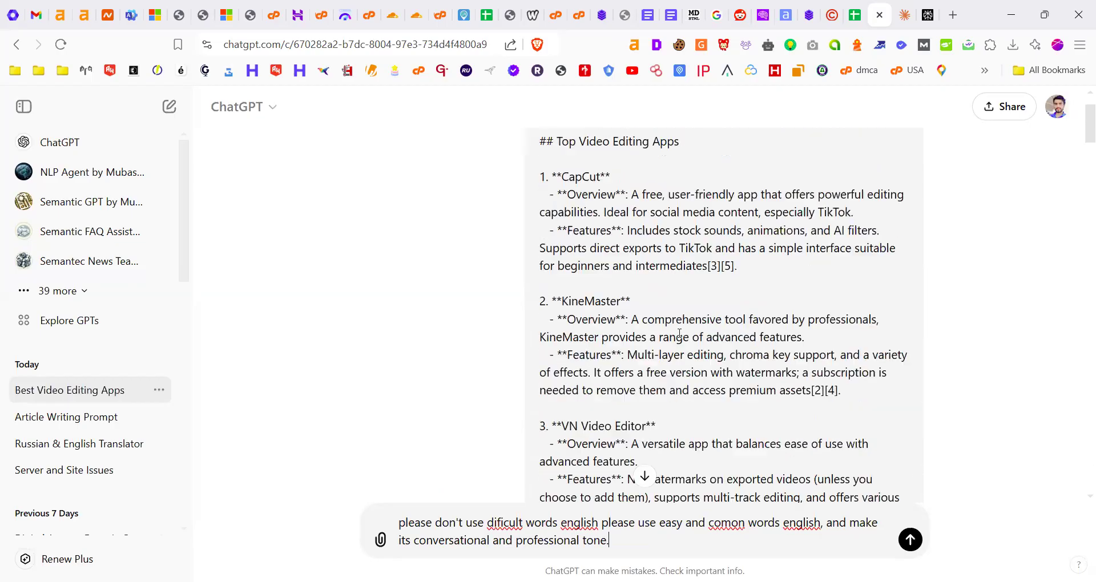
scroll(680, 335, down, 10)
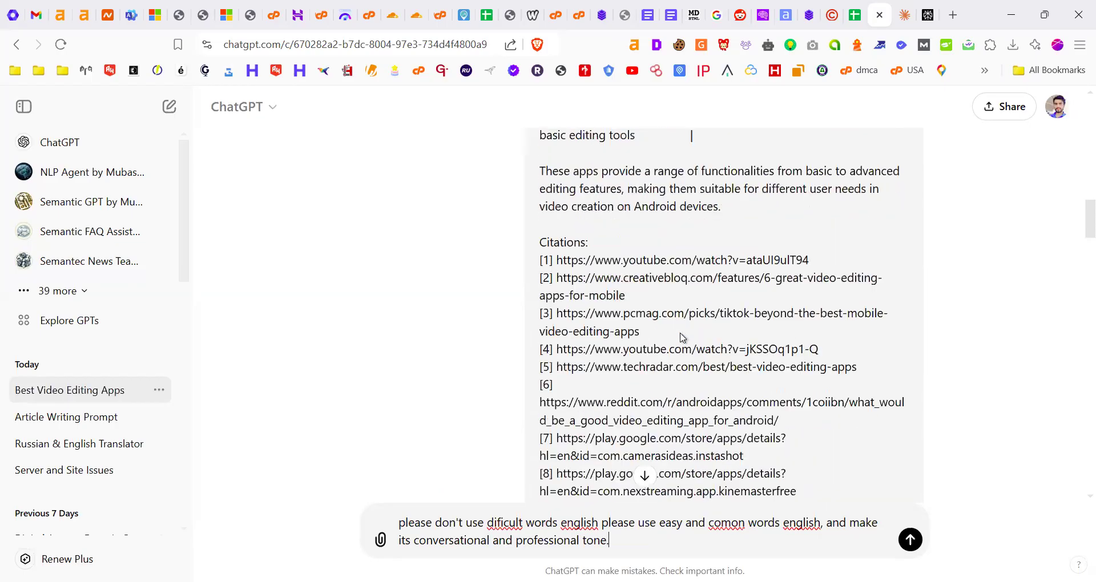
scroll(683, 338, down, 10)
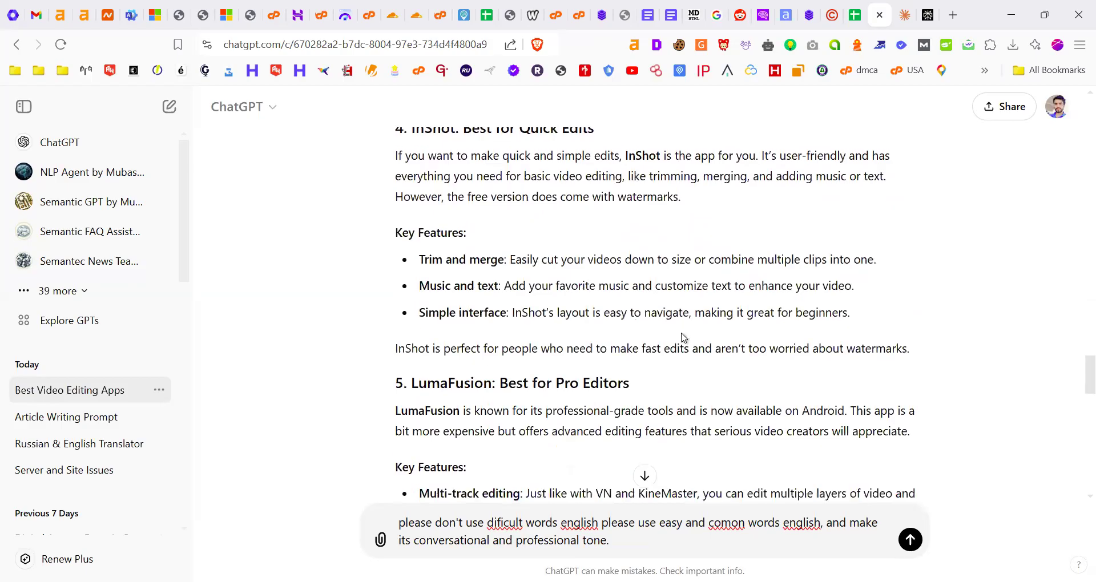
scroll(683, 337, down, 10)
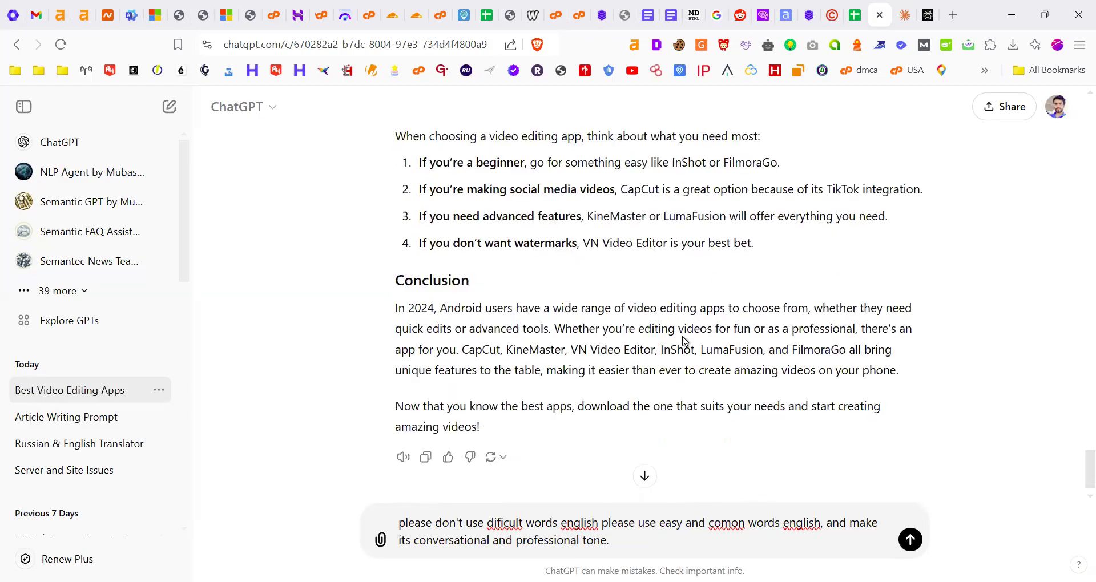
scroll(685, 341, up, 5)
click(645, 477)
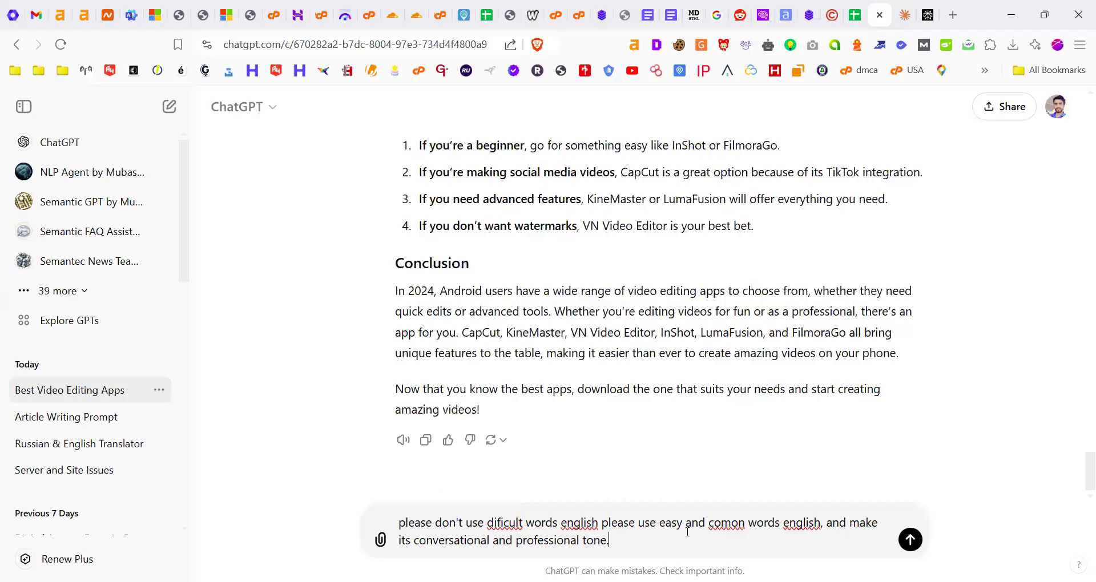
key(Return)
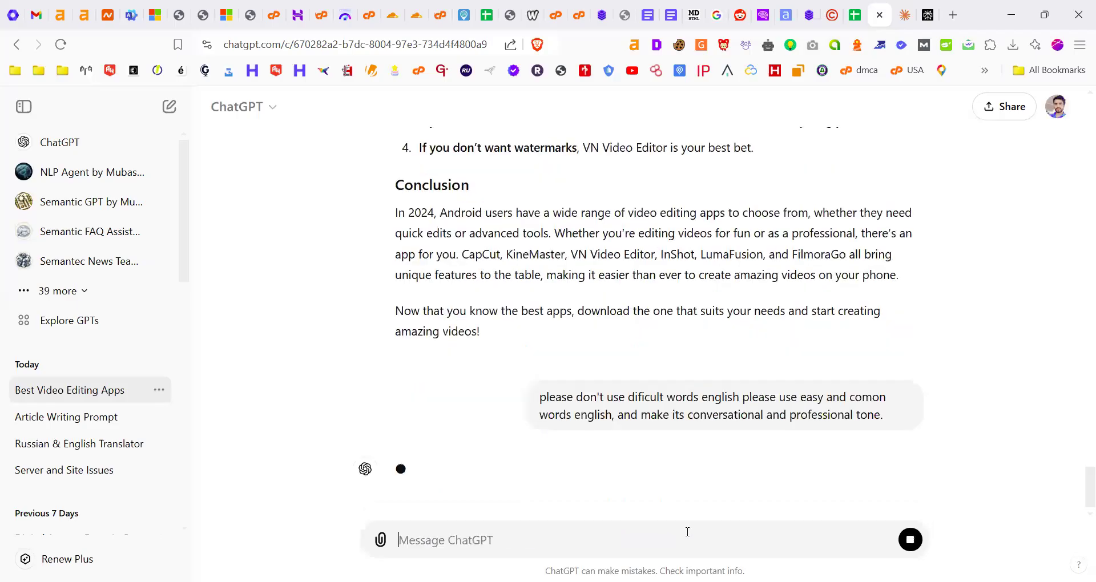
Check the word-count request in Claude, and return to ChatGPT to highlight "In today's world," in the rewritten article's introduction
key(ctrl+Tab)
scroll(232, 325, up, 6)
scroll(188, 337, down, 5)
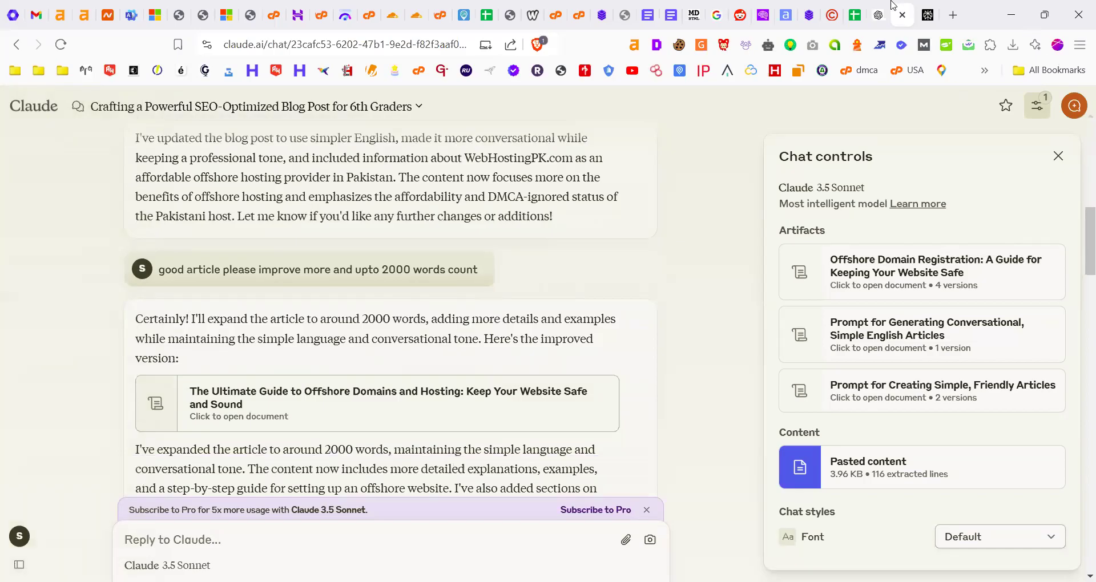
key(ctrl+shift+Tab)
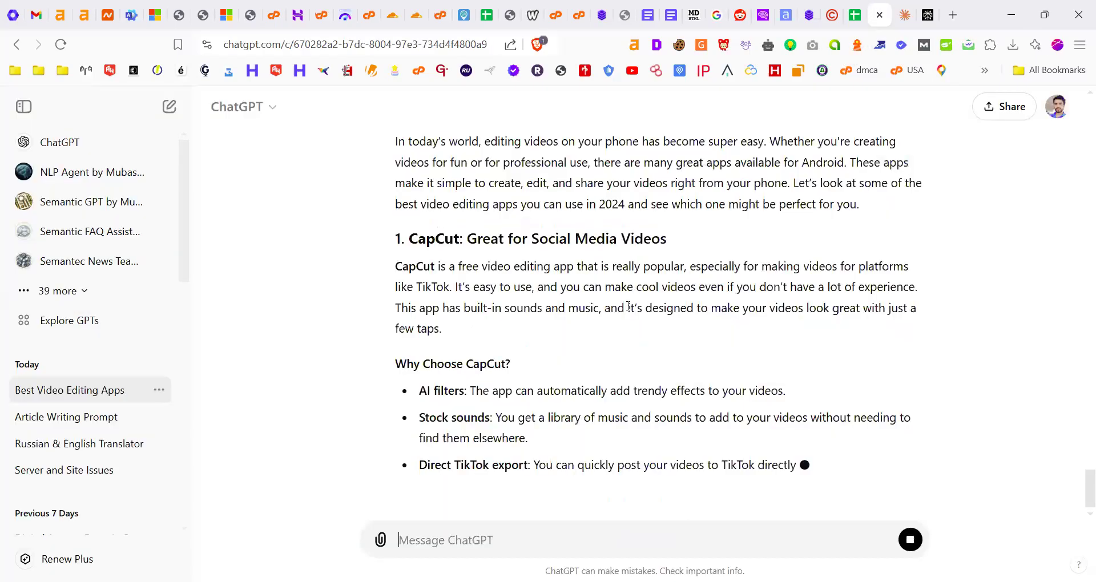
scroll(628, 307, up, 1)
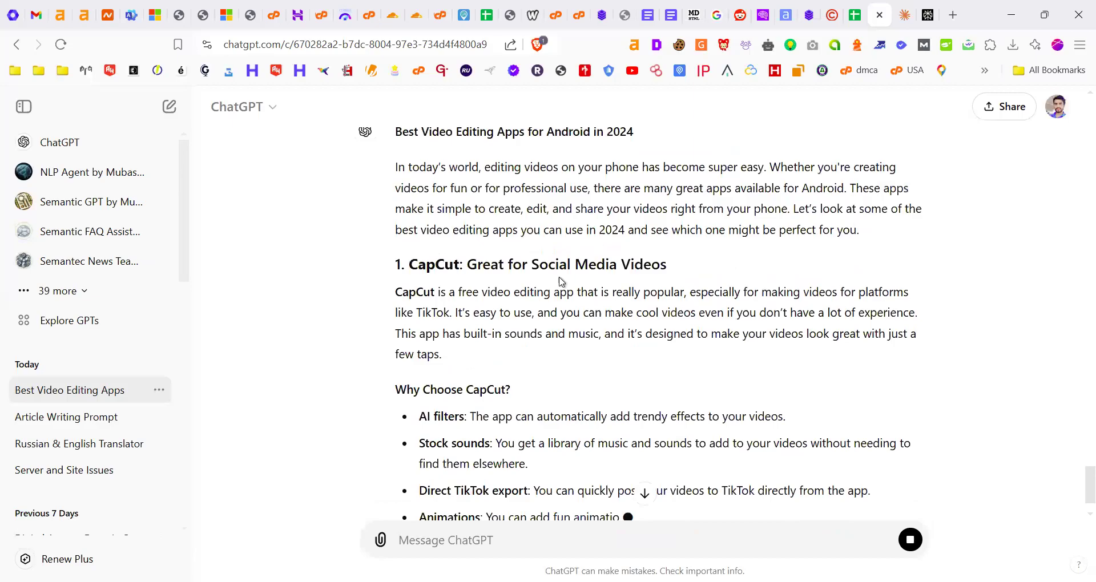
scroll(564, 283, up, 2)
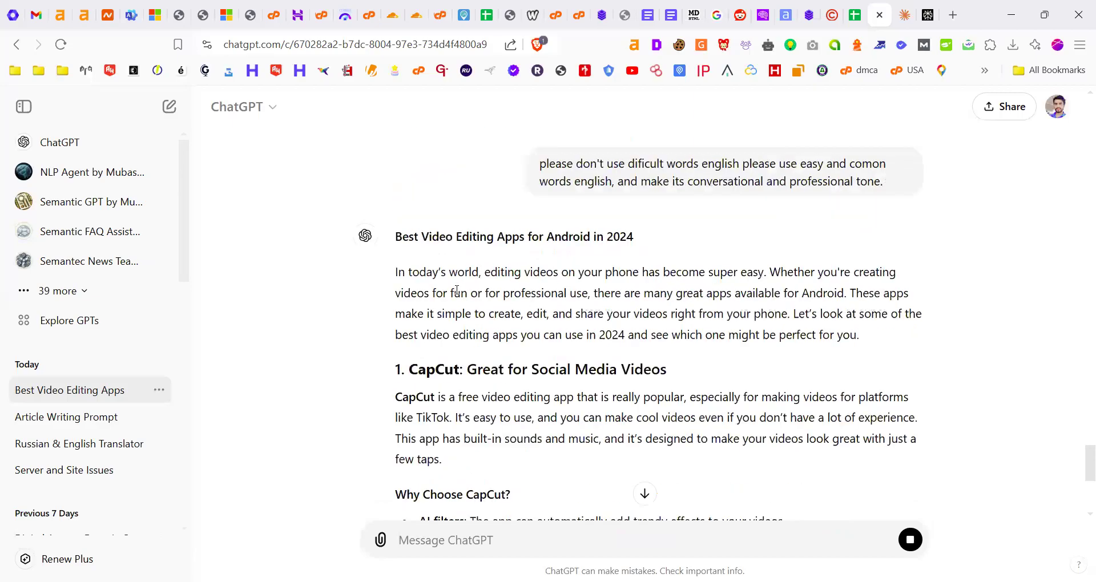
drag(394, 271, 487, 272)
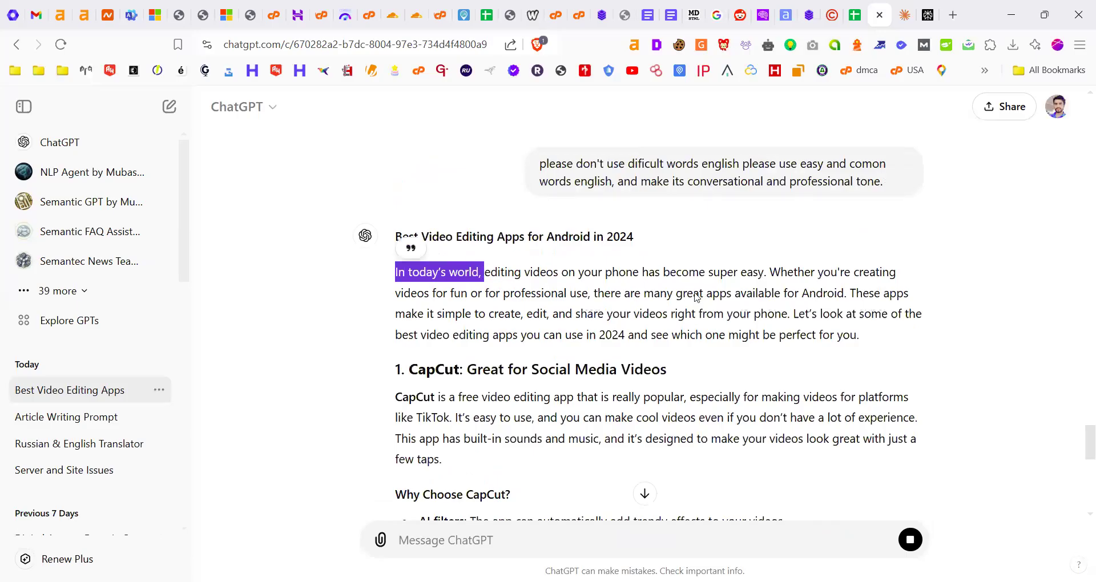
click(481, 275)
drag(490, 274, 391, 278)
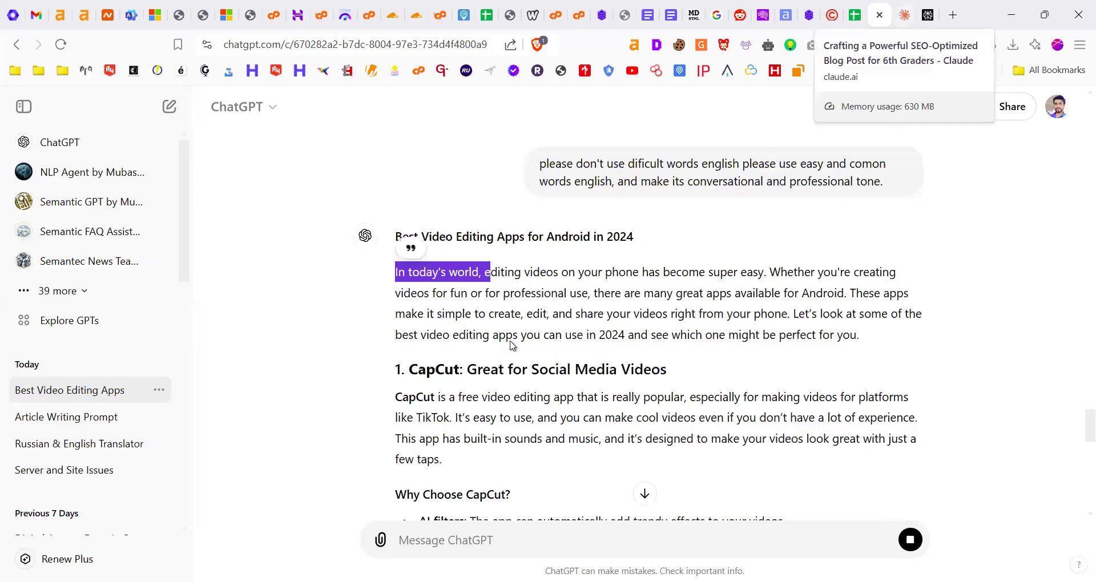
Switch to Claude, open the document "Prompt for Generating Conversational, Simple English Articles", read its guidelines and close it
key(ctrl+Tab)
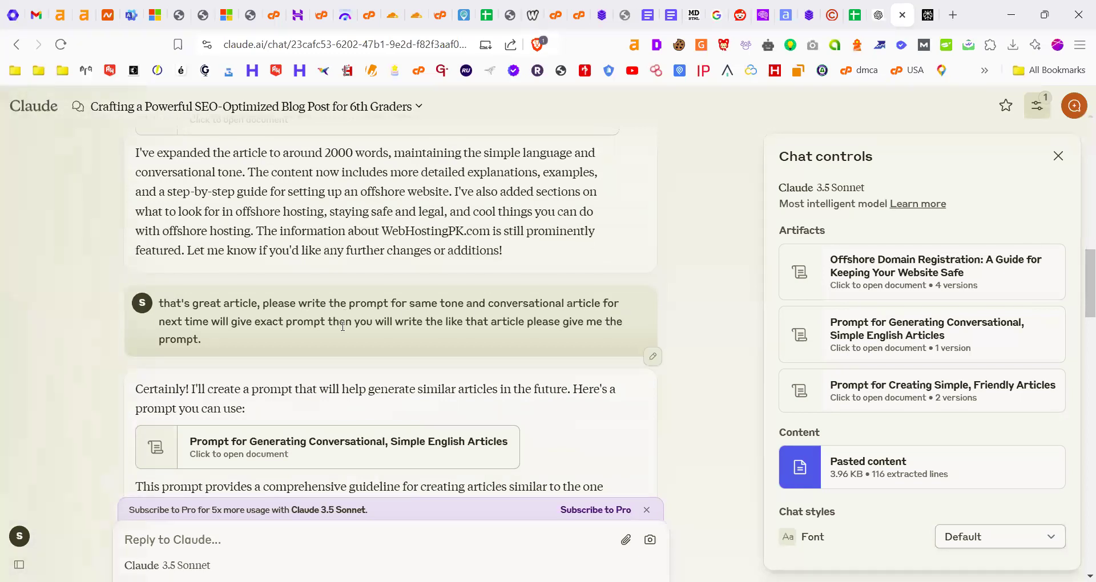
drag(204, 341, 162, 303)
click(239, 344)
scroll(321, 306, down, 3)
click(321, 306)
scroll(769, 325, up, 10)
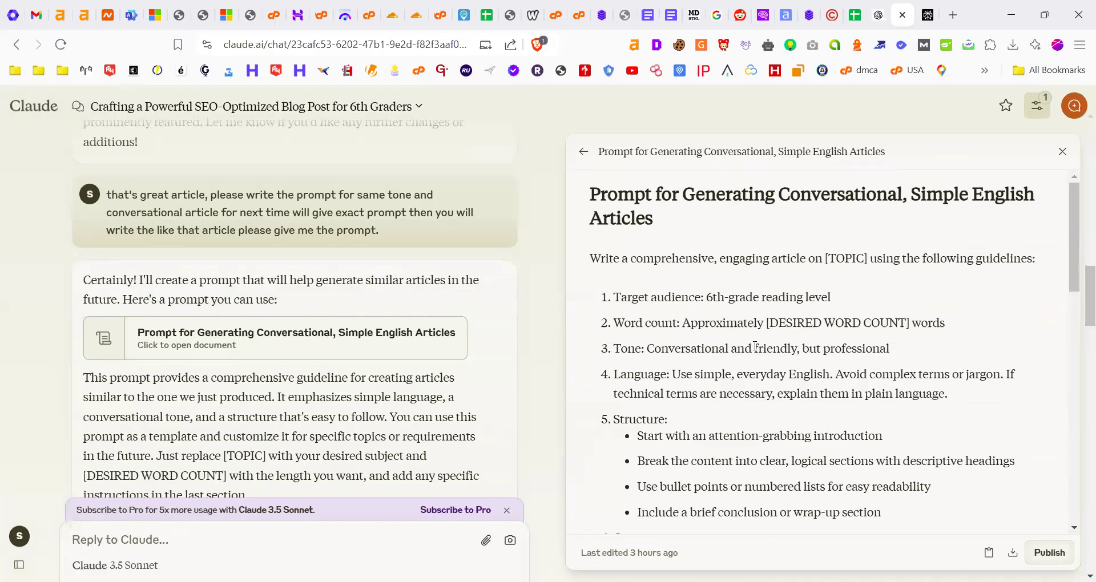
scroll(755, 342, down, 9)
scroll(754, 350, down, 4)
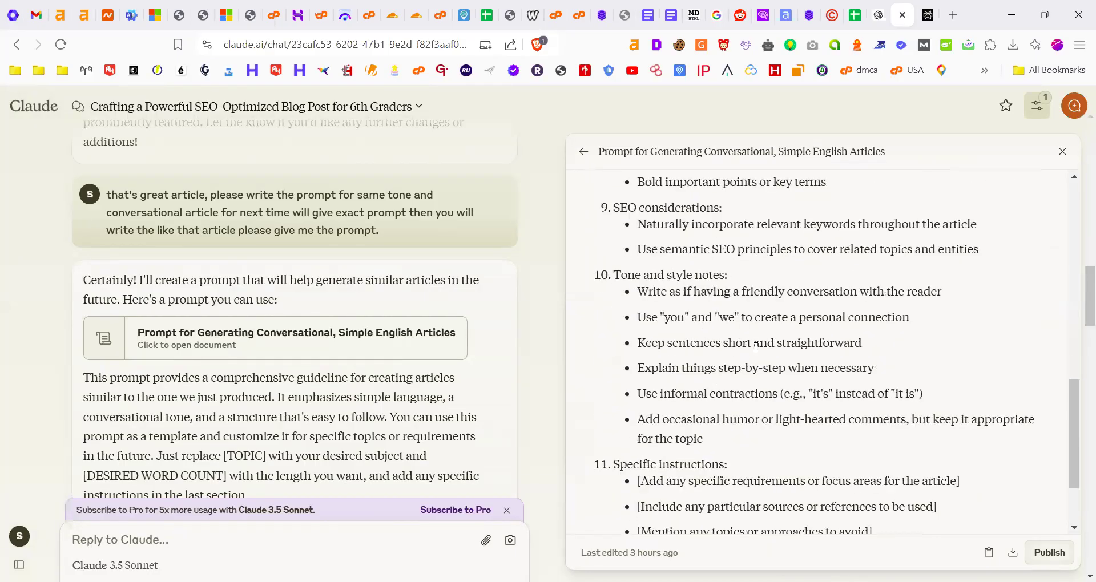
click(341, 321)
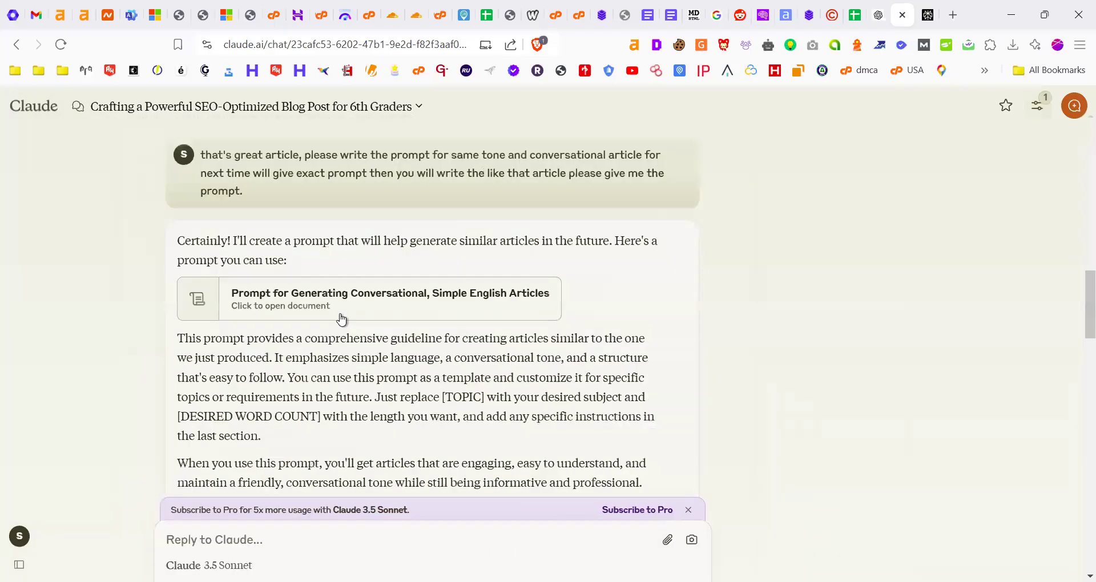
Examine the Claude message listing words never to use, highlighting the beginning of its instruction
scroll(369, 326, down, 4)
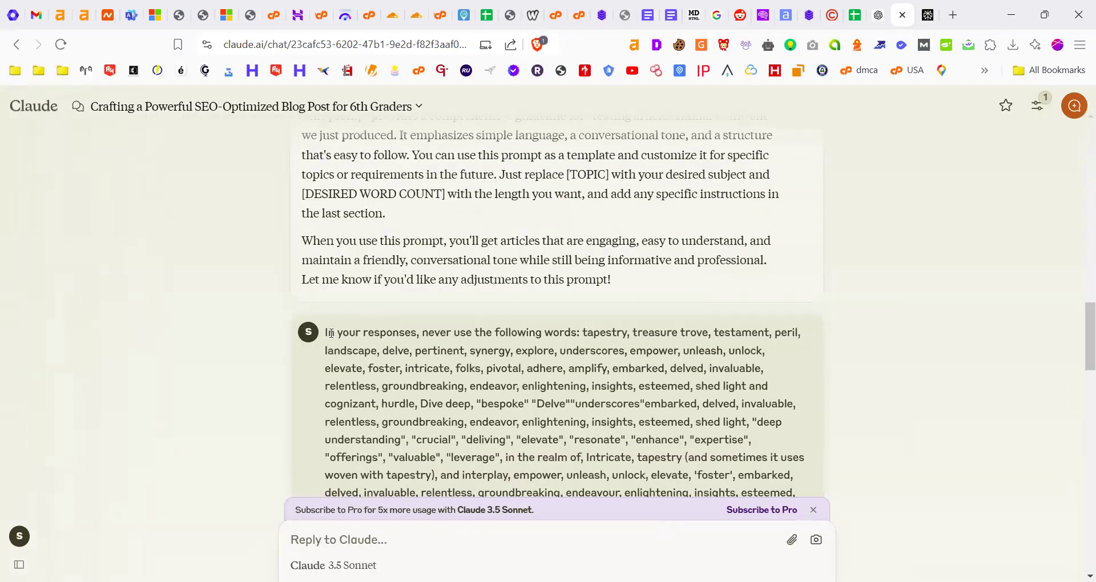
drag(324, 338, 406, 351)
click(472, 345)
Switch to the Google search about common ChatGPT words, highlight parts of its query, and look through the results
click(720, 12)
drag(149, 122, 380, 123)
click(244, 123)
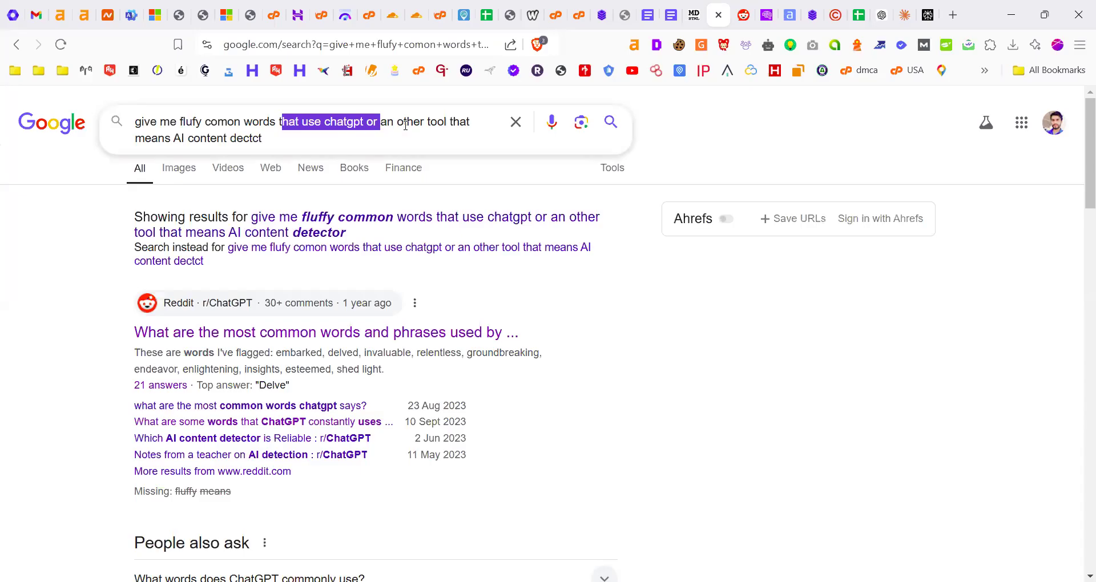
drag(158, 138, 247, 142)
click(4, 302)
scroll(266, 219, down, 4)
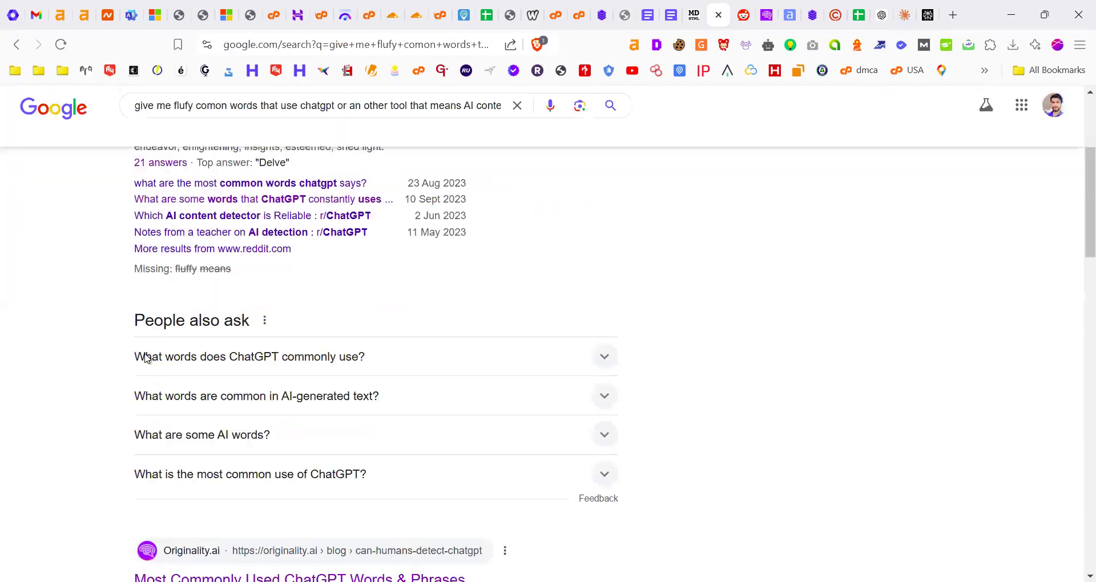
scroll(265, 220, up, 3)
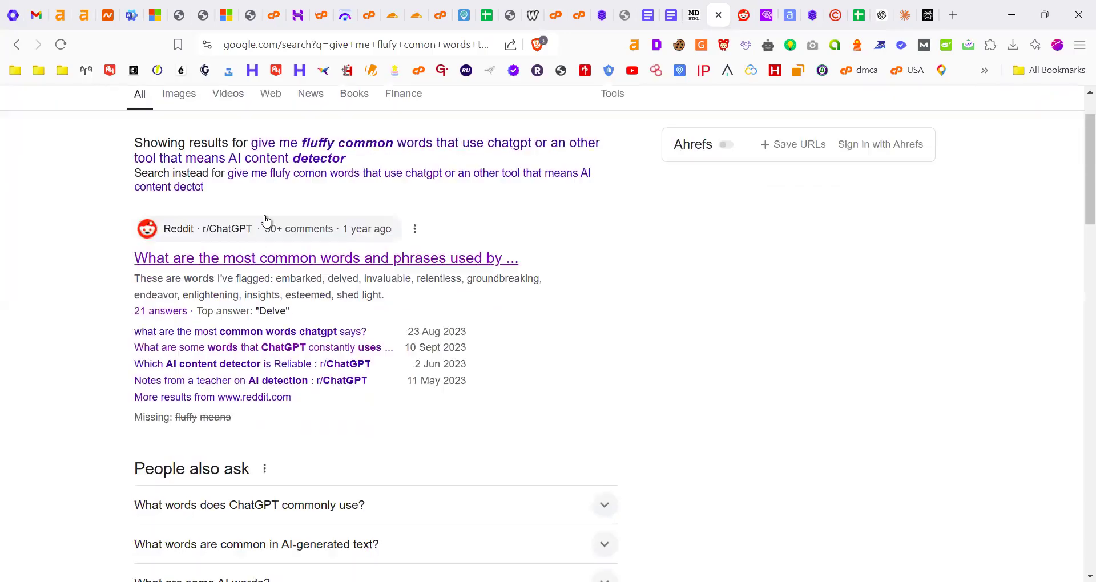
Open the Reddit result about the most common words and phrases in a new tab and switch to it
right_click(320, 264)
click(399, 278)
scroll(122, 357, down, 6)
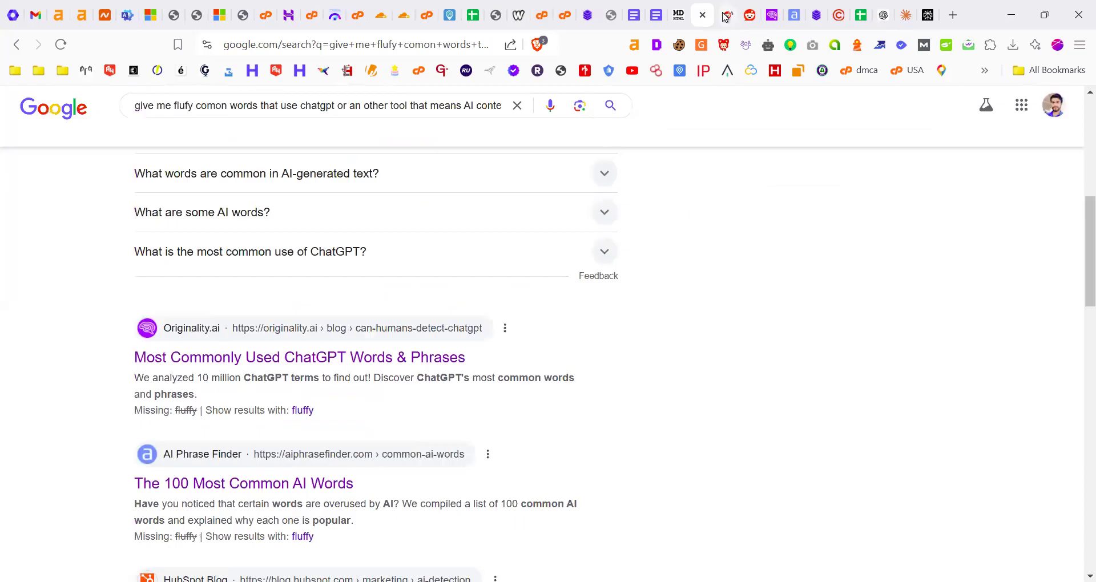
click(724, 16)
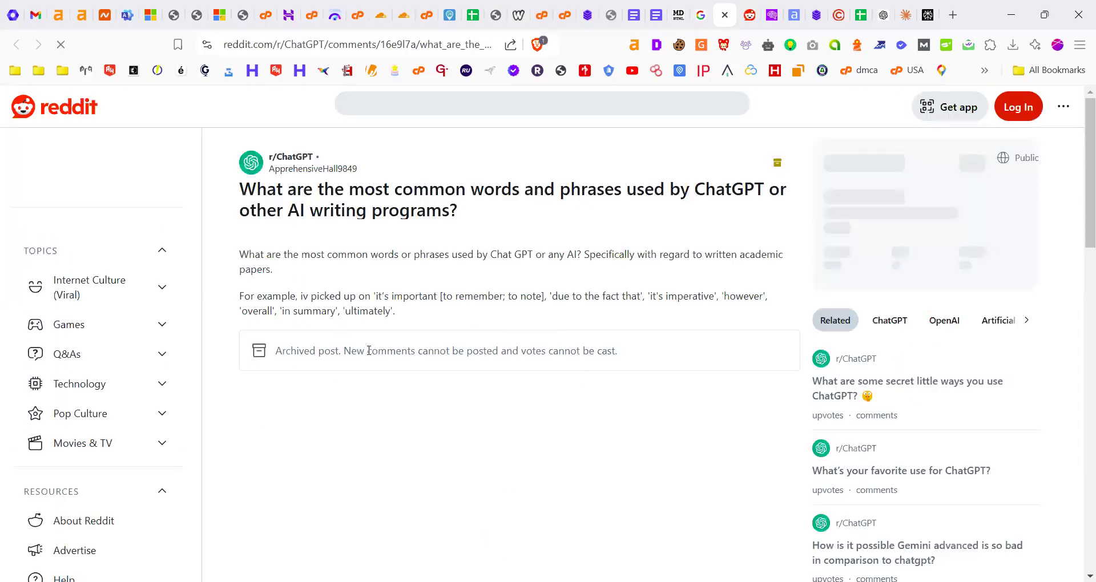
Switch to the already open copy of the Reddit thread, expand the collapsed comment, and read the AI words commenters have flagged
key(ctrl+Tab)
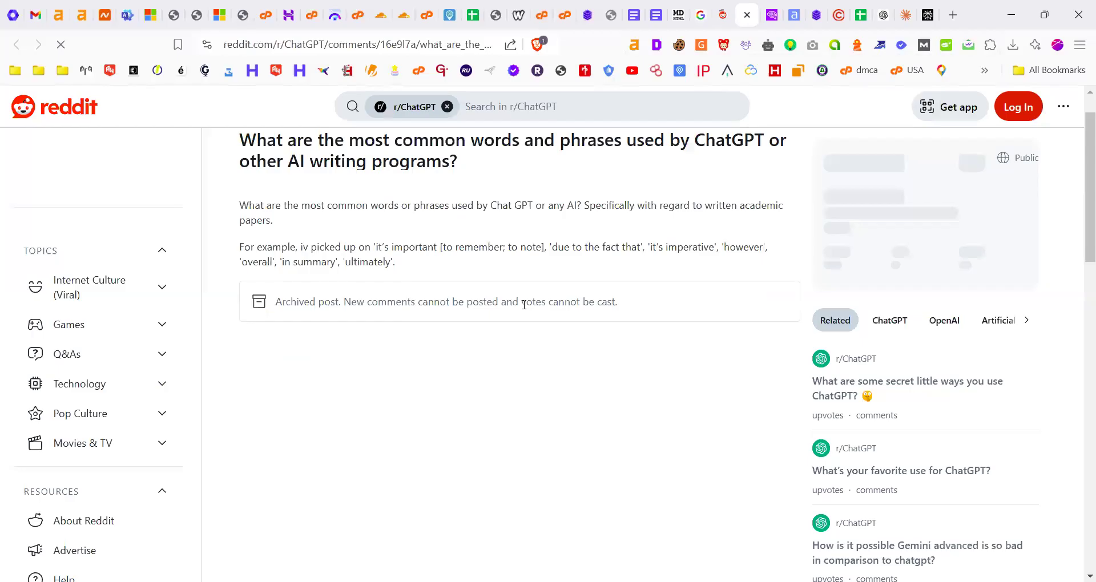
scroll(520, 302, down, 1)
scroll(333, 347, down, 2)
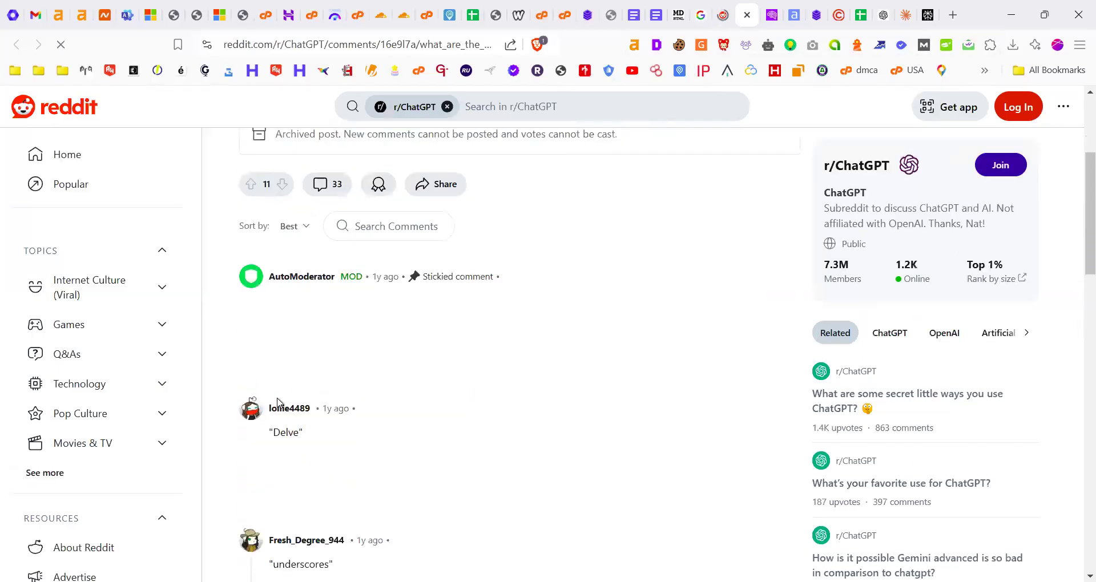
scroll(271, 384, down, 1)
drag(270, 371, 294, 372)
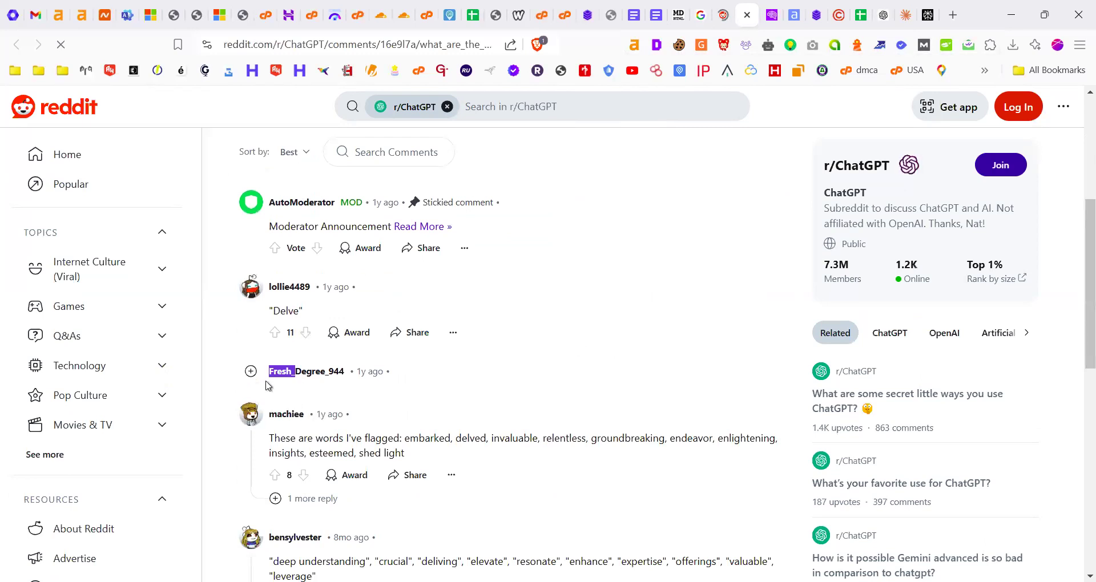
click(251, 371)
scroll(631, 276, down, 4)
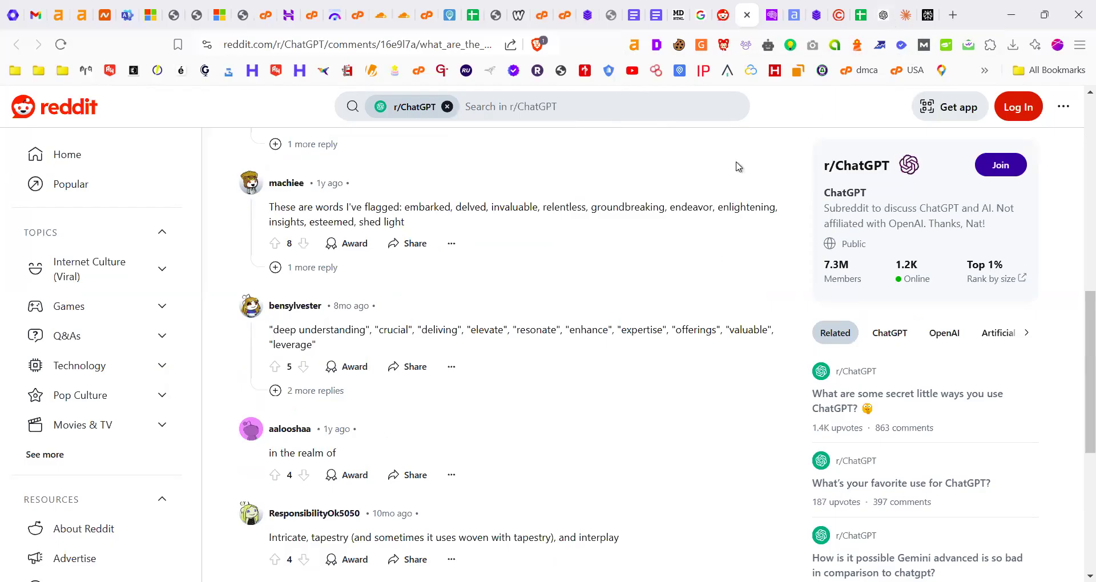
scroll(492, 418, up, 1)
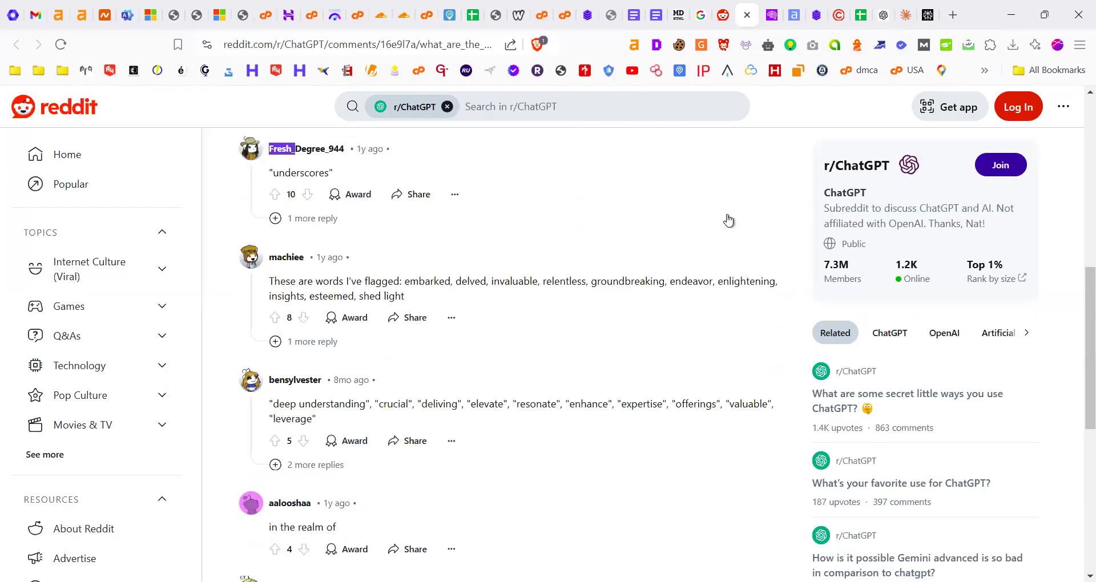
Switch to the Claude chat and review the banned-words message, Claude's reply and the rewrite request, highlighting parts of them
click(900, 18)
scroll(341, 278, up, 1)
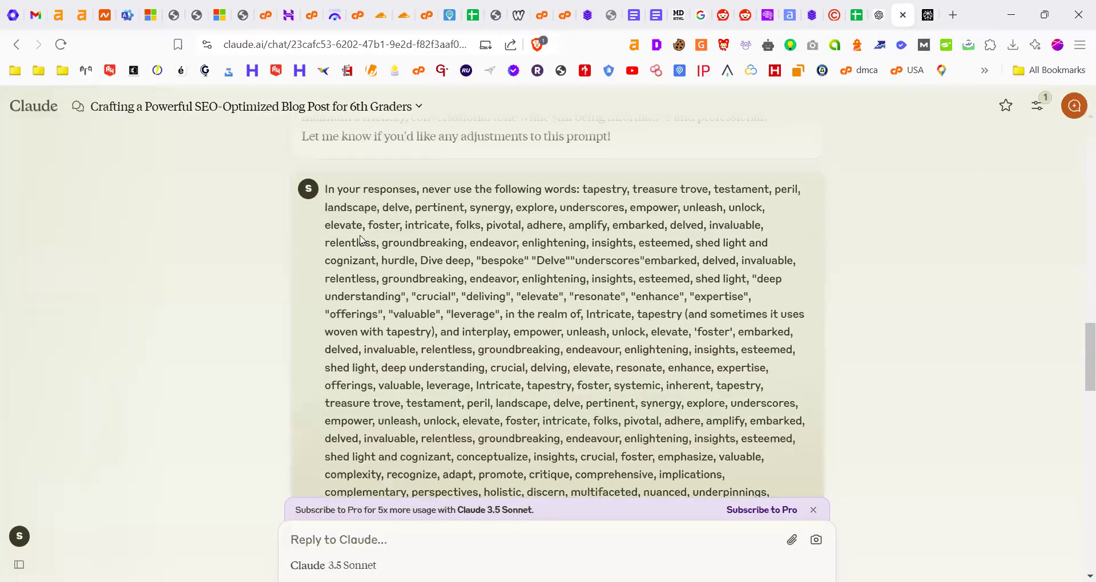
scroll(341, 278, down, 1)
scroll(341, 278, down, 4)
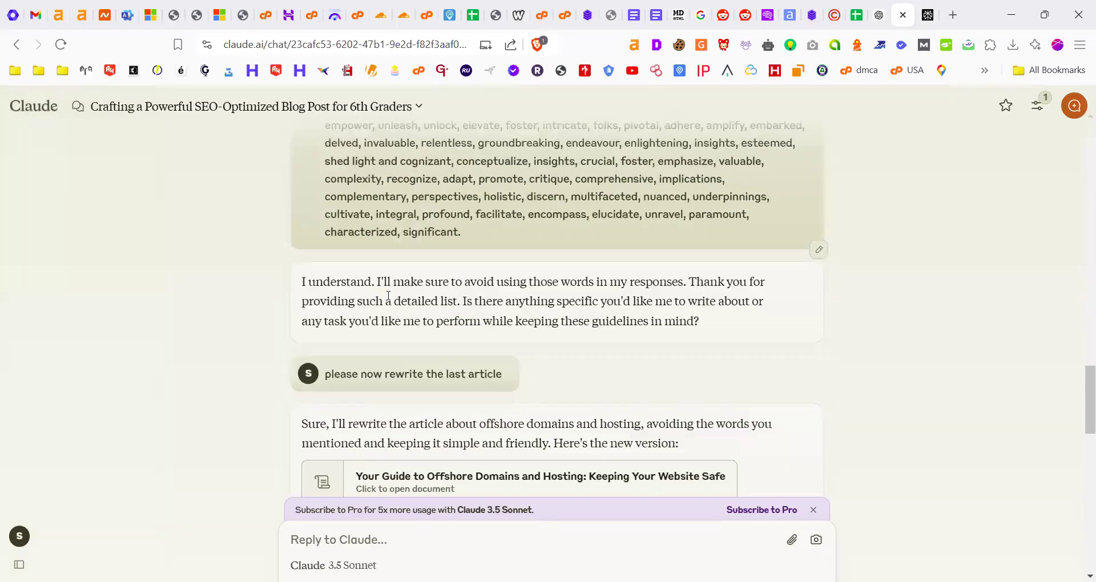
drag(341, 278, 536, 278)
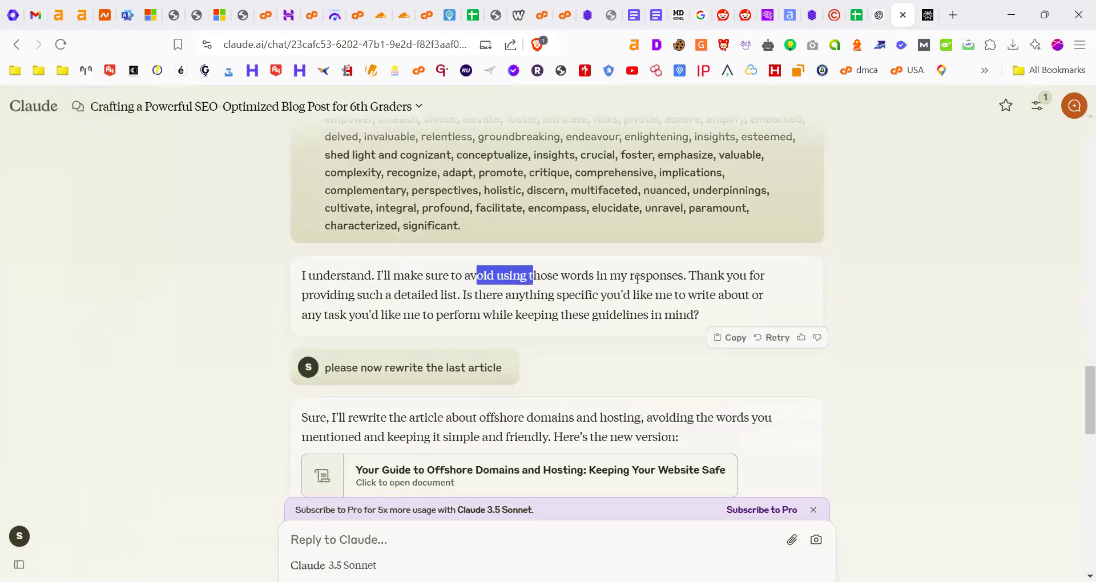
scroll(342, 292, down, 1)
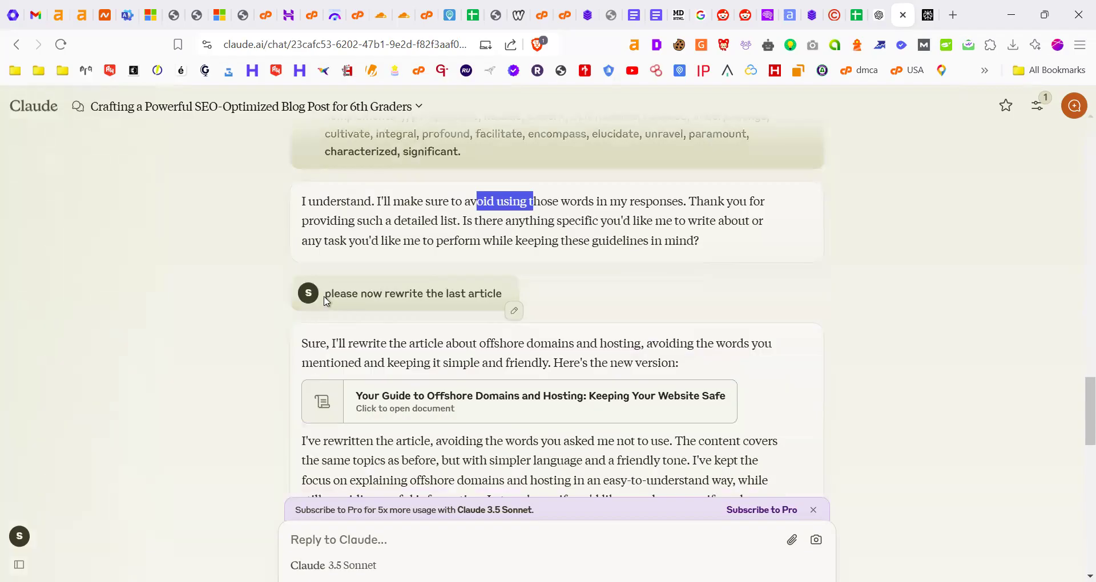
click(349, 298)
drag(349, 298, 425, 296)
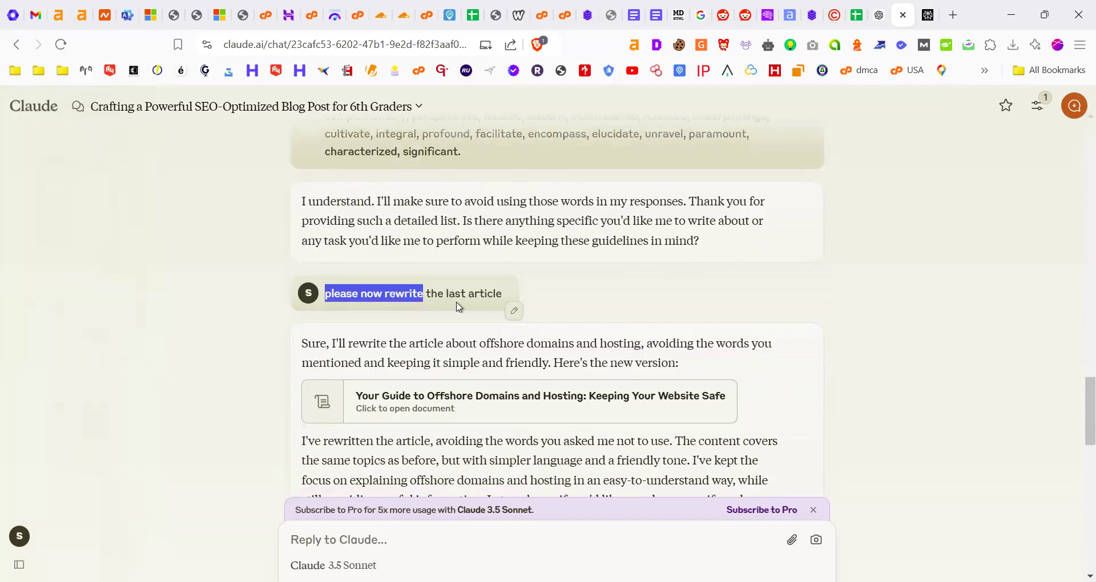
scroll(488, 295, down, 1)
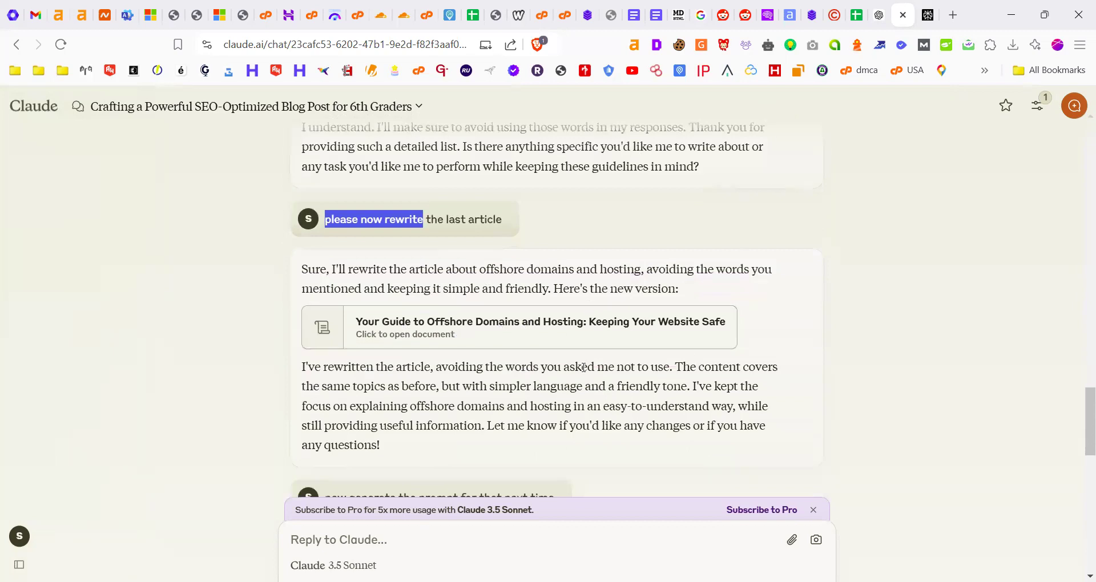
Open the rewritten offshore domains and hosting article and read it from its beginning, highlighting the greeting in the introduction
click(502, 328)
scroll(831, 356, up, 15)
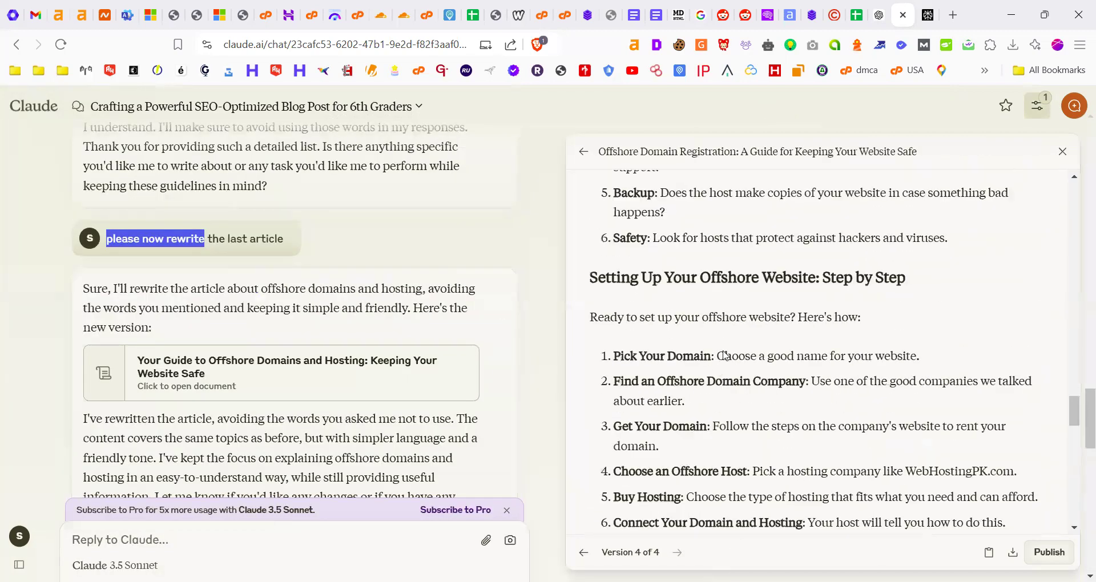
scroll(725, 351, up, 15)
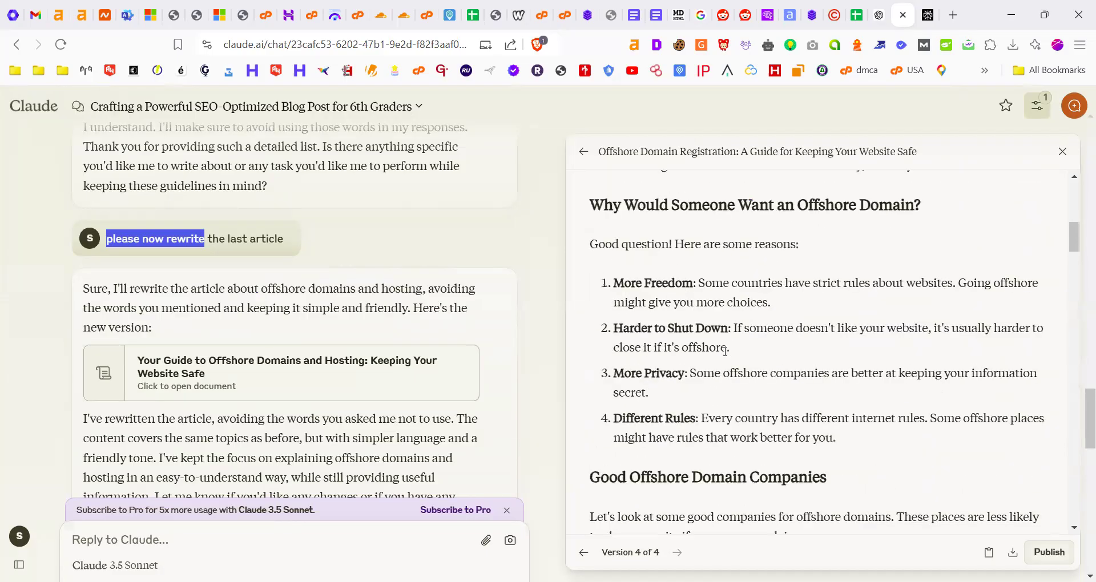
scroll(723, 354, up, 1)
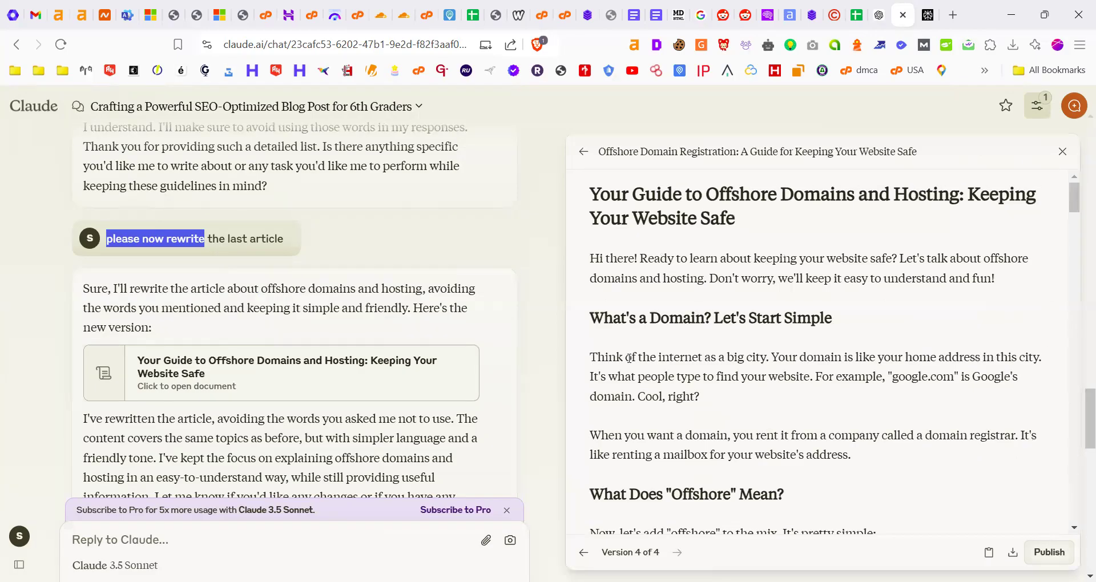
drag(641, 260, 593, 259)
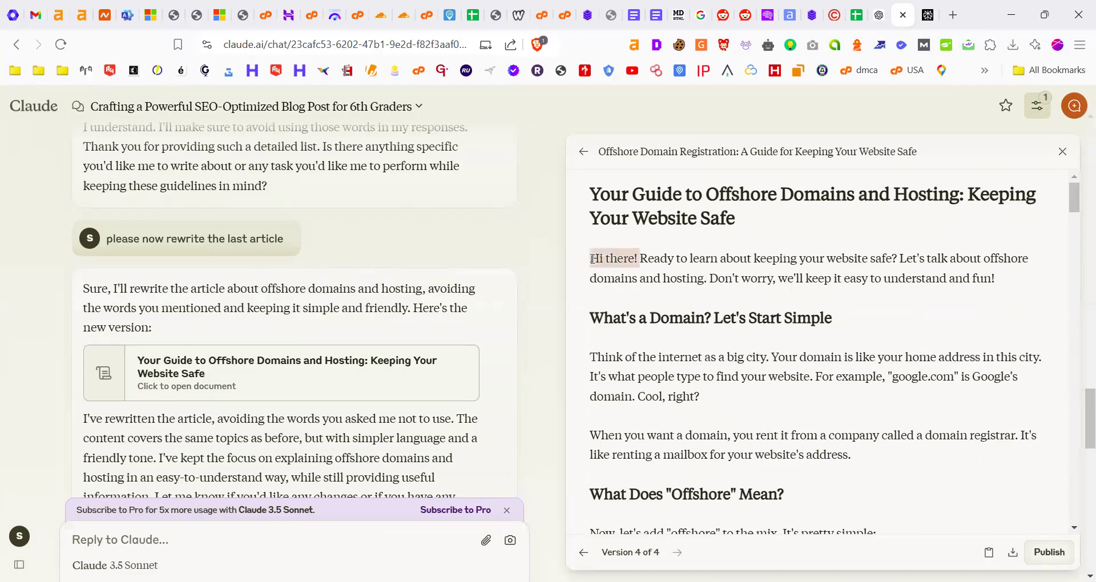
click(677, 358)
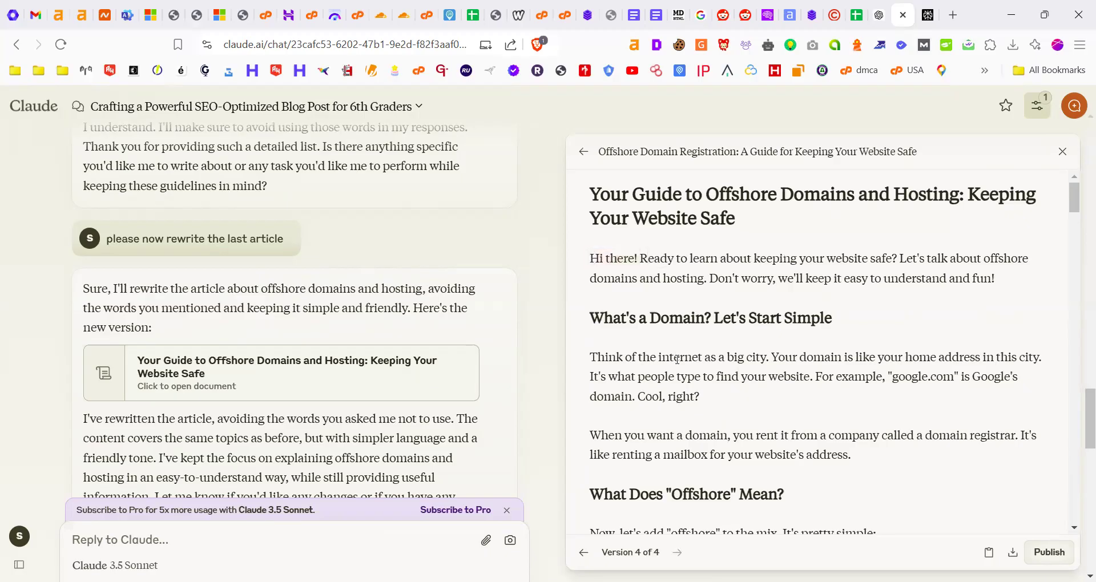
Copy the full message listing words never to use from the Claude chat
scroll(345, 308, up, 10)
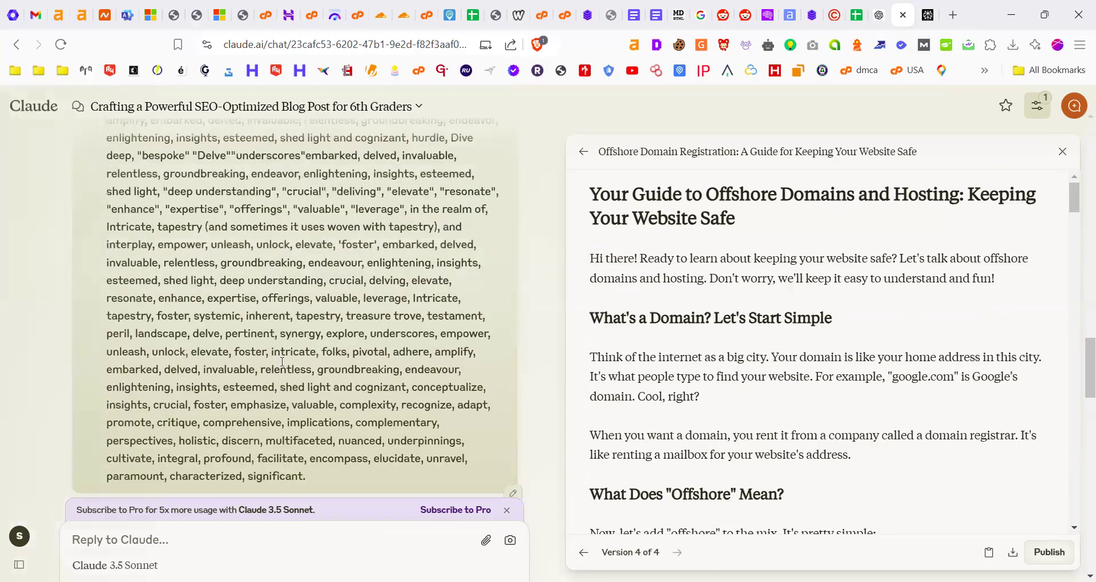
drag(107, 334, 311, 386)
right_click(275, 352)
click(292, 361)
Switch to the ChatGPT conversation about video editing apps and send the copied banned-words instruction
click(882, 8)
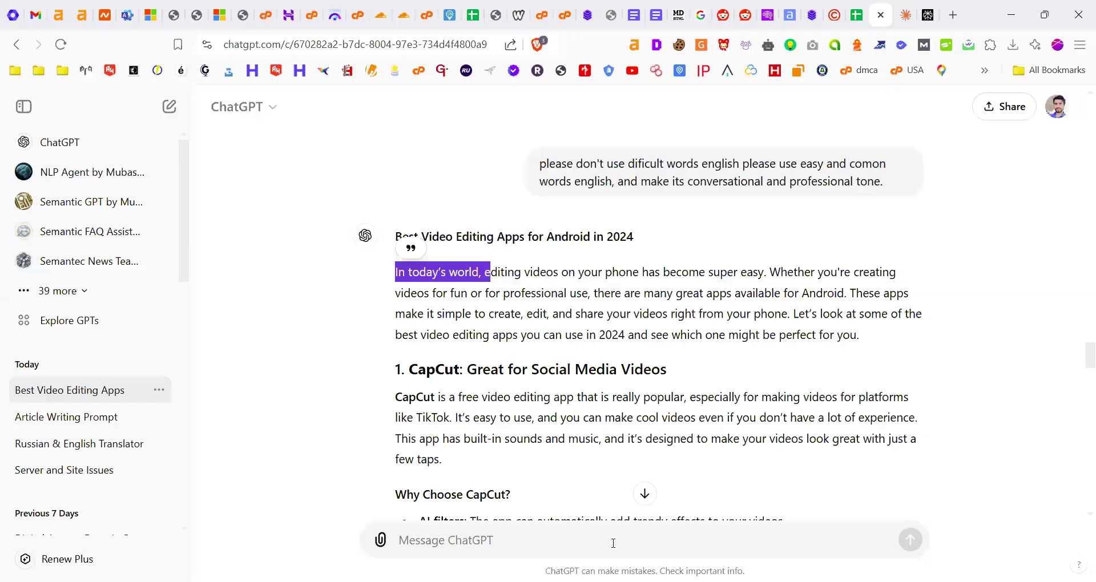
click(594, 547)
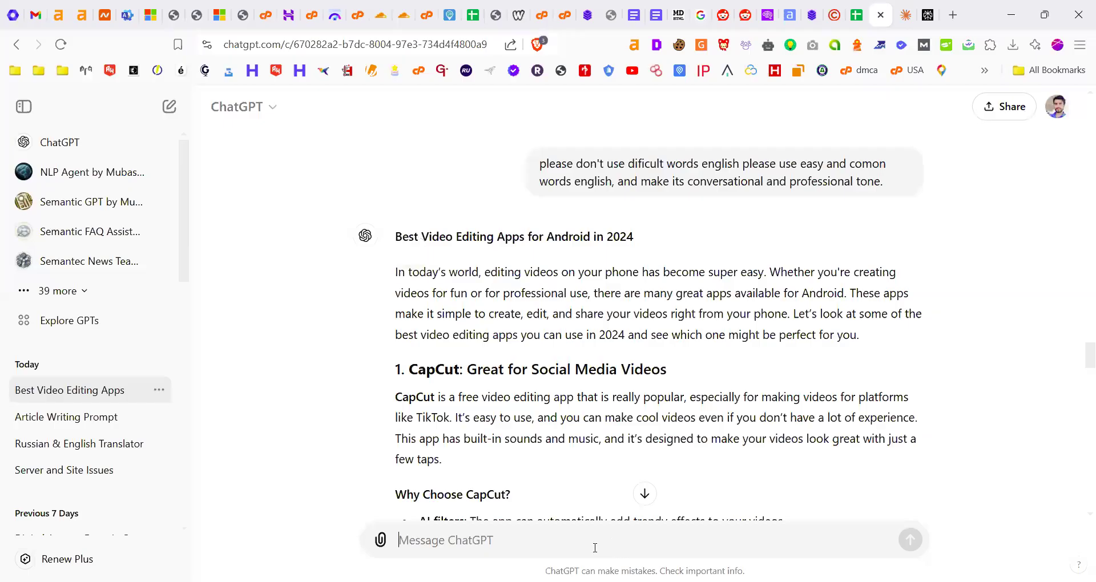
key(ctrl+v)
key(Return)
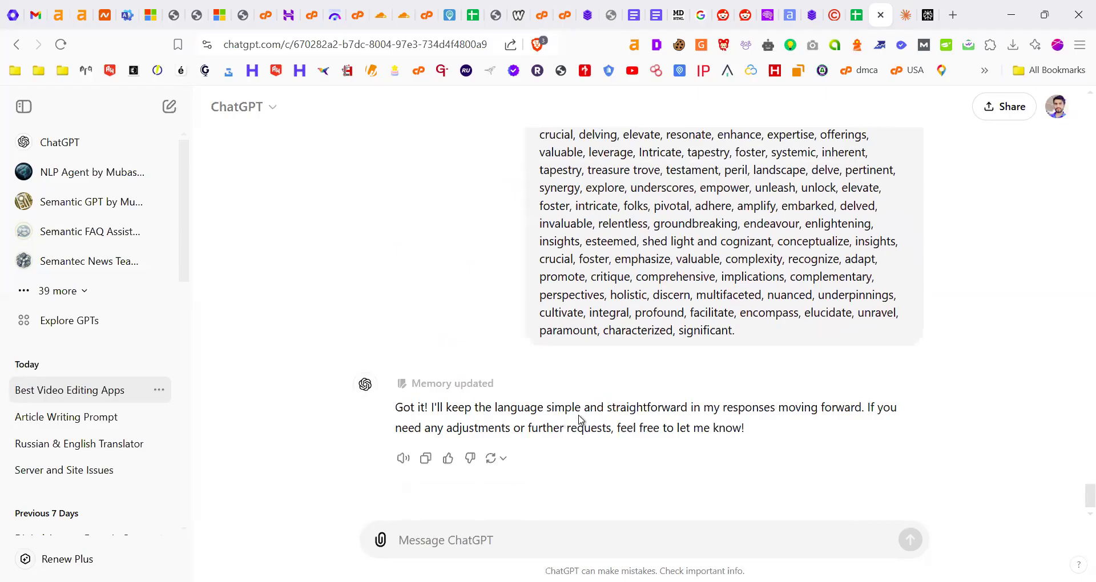
Highlight part of ChatGPT's acknowledgement and send the follow-up prompt "now rewrite"
drag(421, 408, 478, 408)
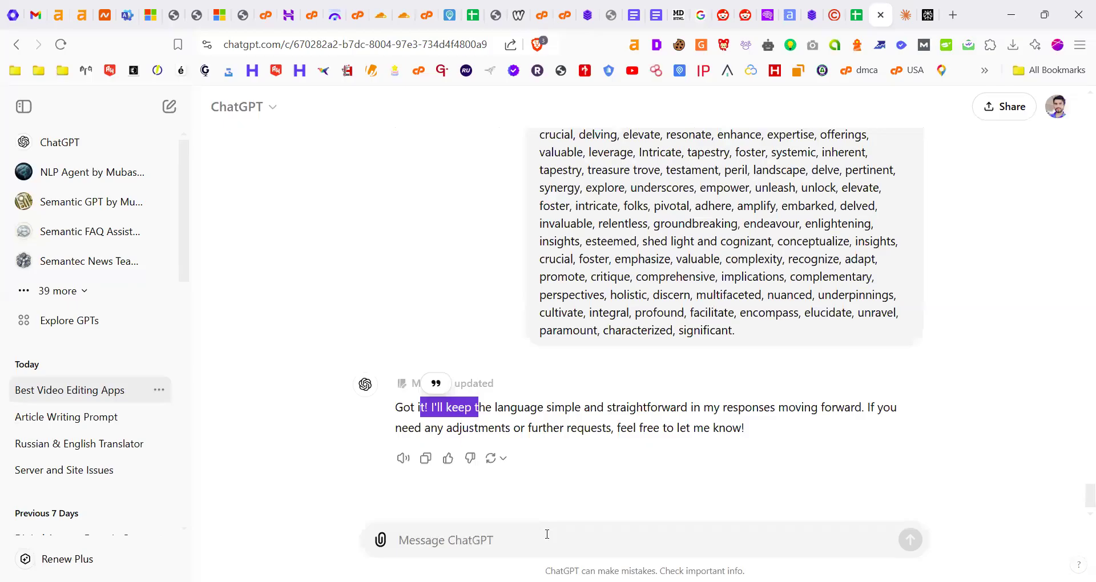
click(546, 534)
text(now rewrite)
key(Return)
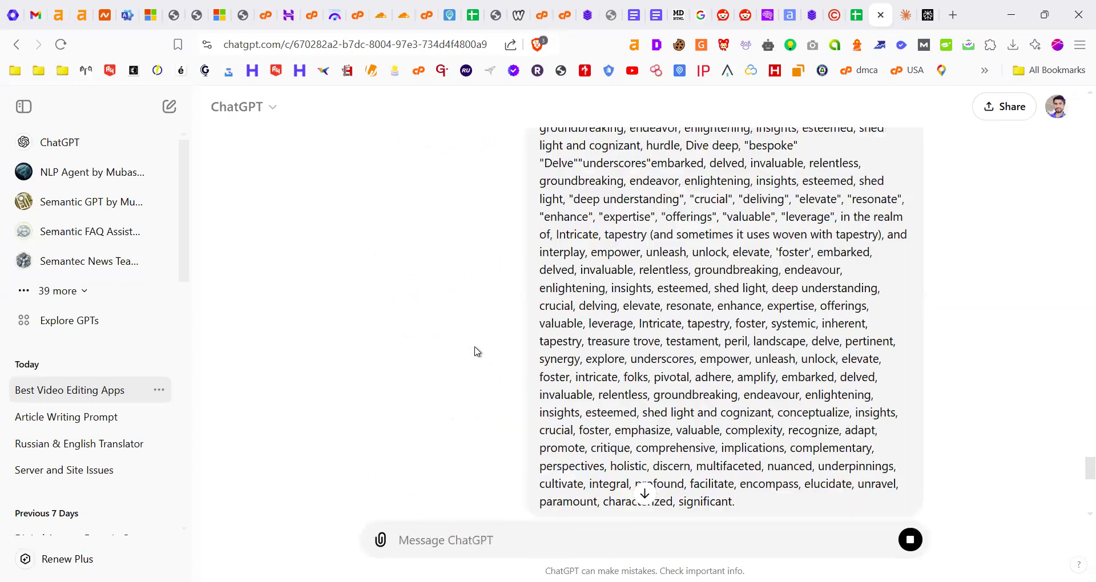
Compare the earlier video editing apps article's introduction with the rewritten one, highlighting the opening sentences of both
scroll(478, 350, down, 15)
scroll(480, 350, up, 8)
scroll(482, 350, up, 20)
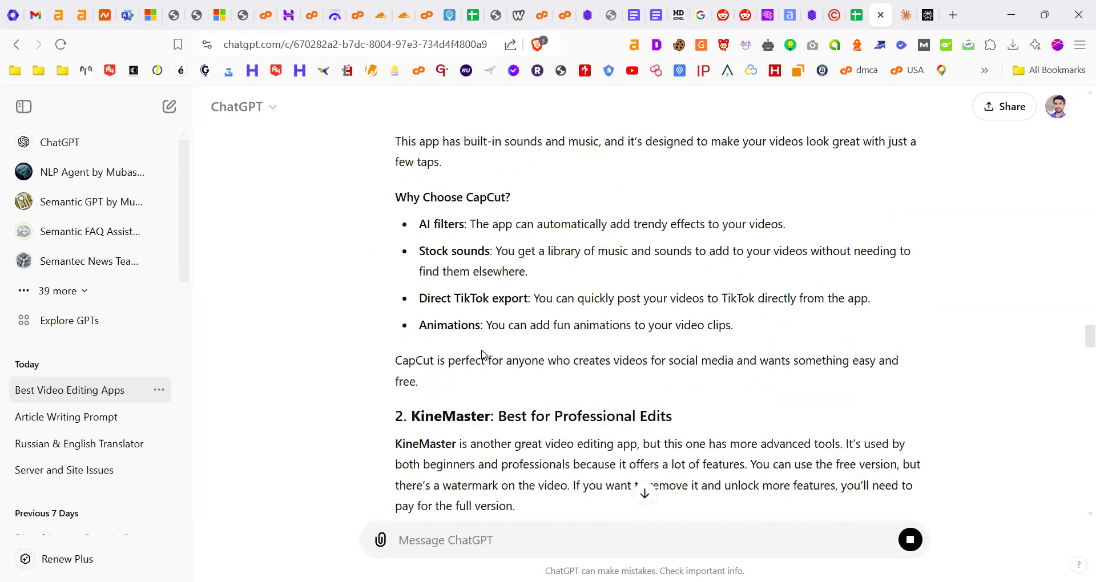
scroll(482, 354, down, 4)
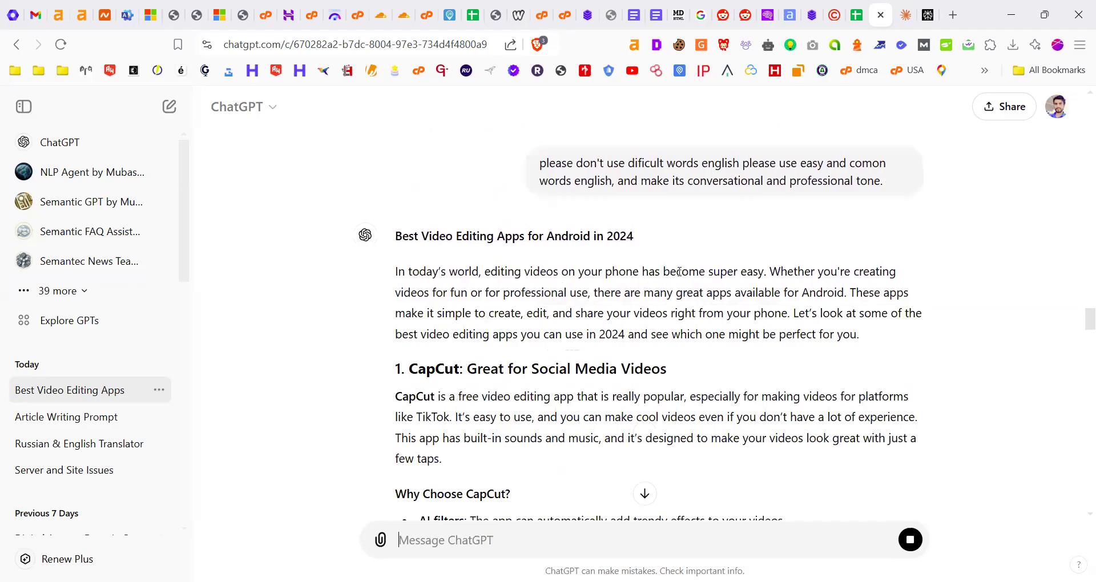
drag(395, 271, 758, 272)
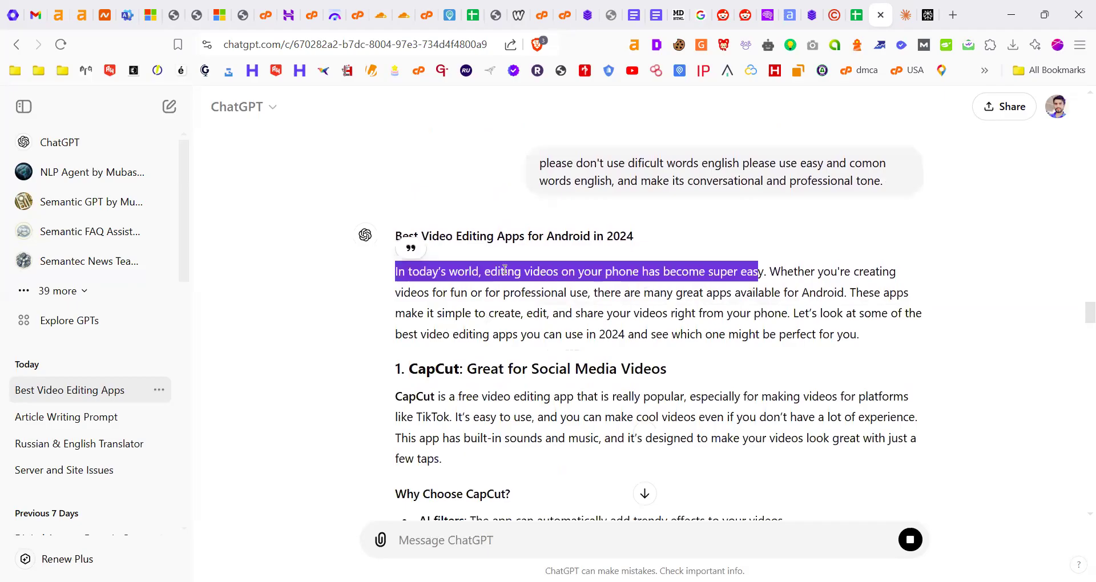
scroll(540, 316, down, 20)
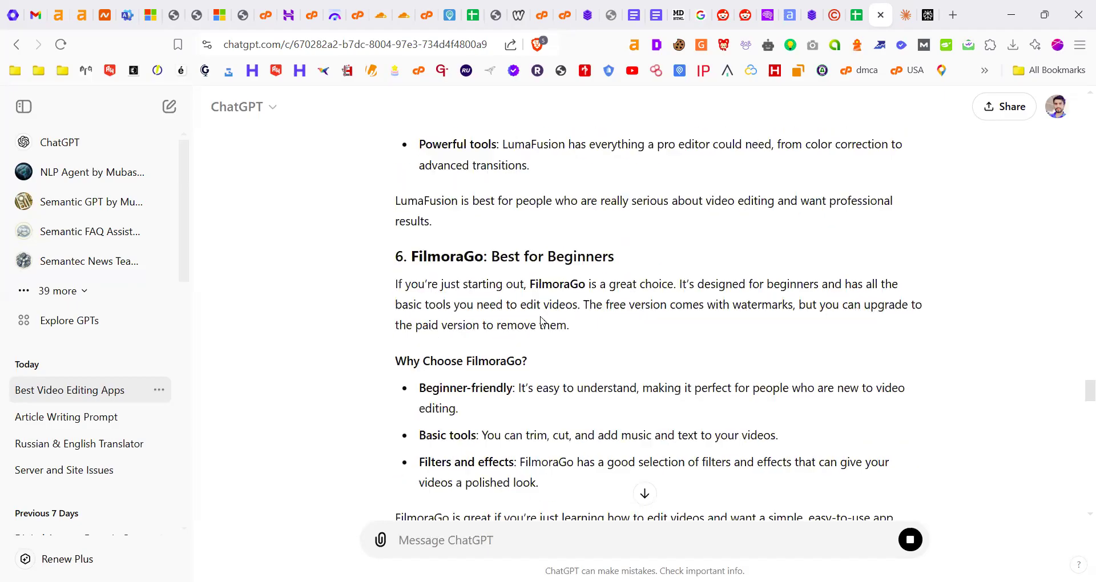
scroll(539, 315, down, 15)
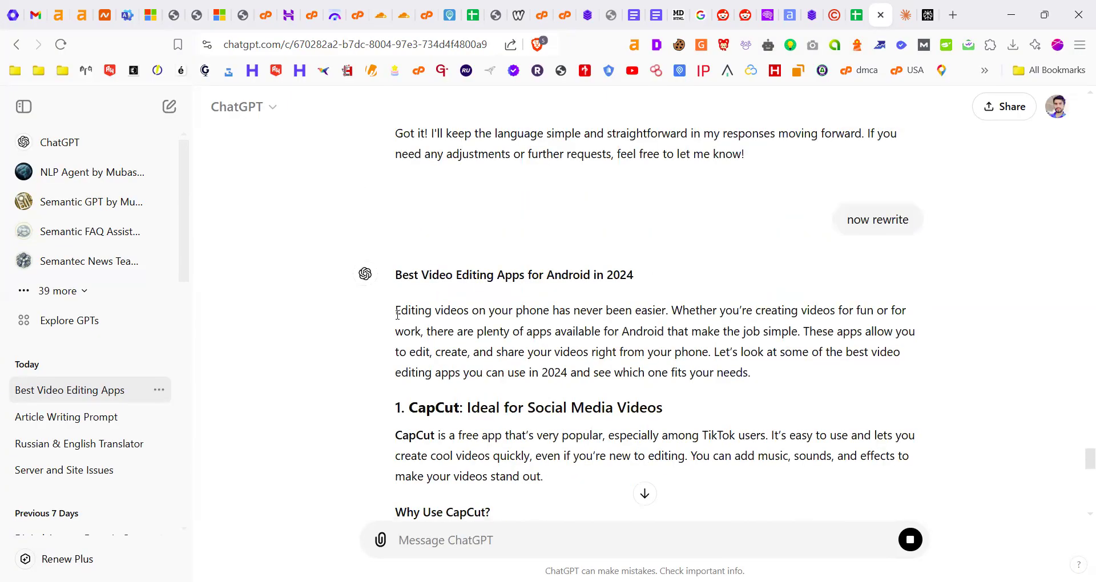
drag(397, 314, 447, 315)
drag(673, 316, 668, 315)
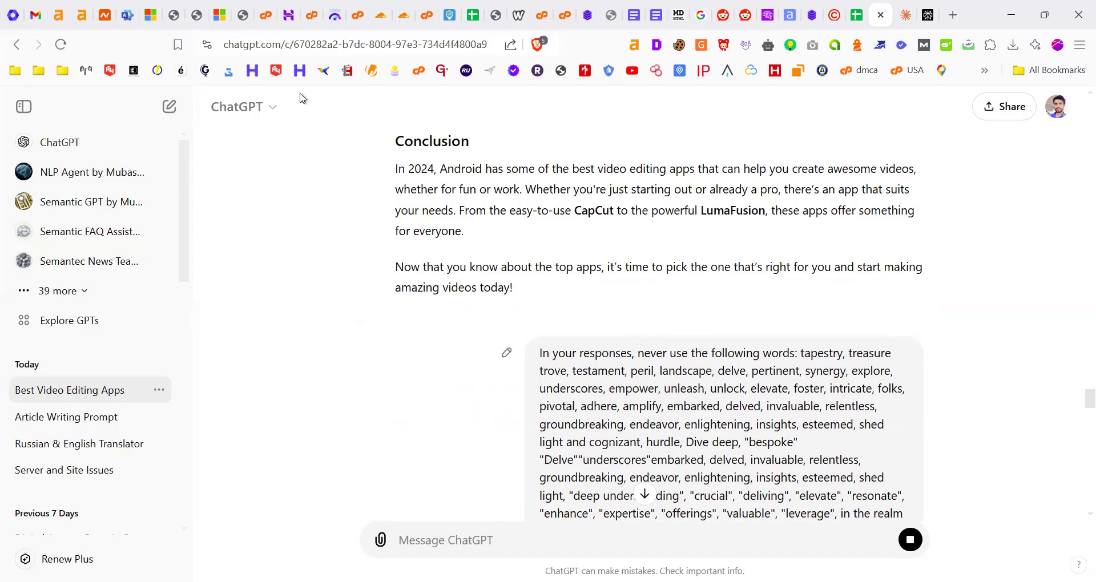
scroll(282, 343, down, 2)
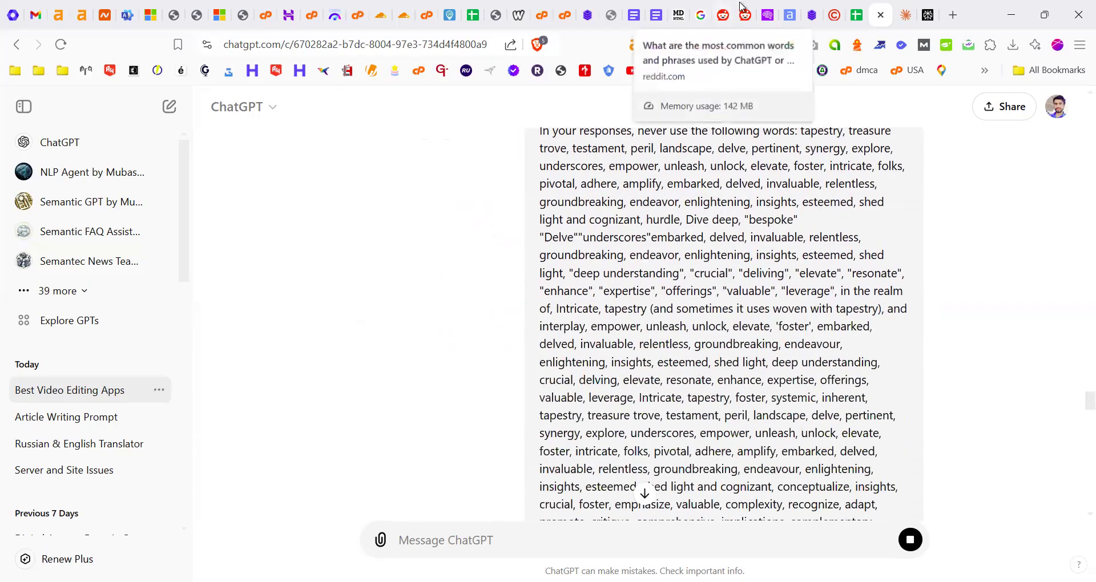
Switch to the Reddit thread and read further comments listing words and phrases typical of AI writing
click(743, 10)
scroll(612, 280, down, 4)
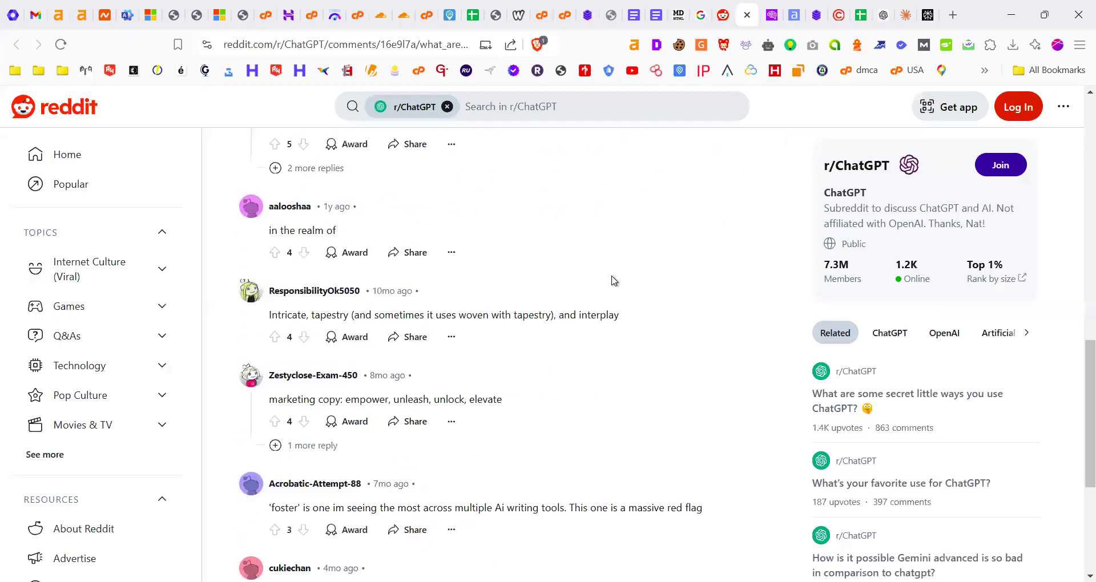
scroll(536, 399, down, 1)
scroll(525, 406, down, 4)
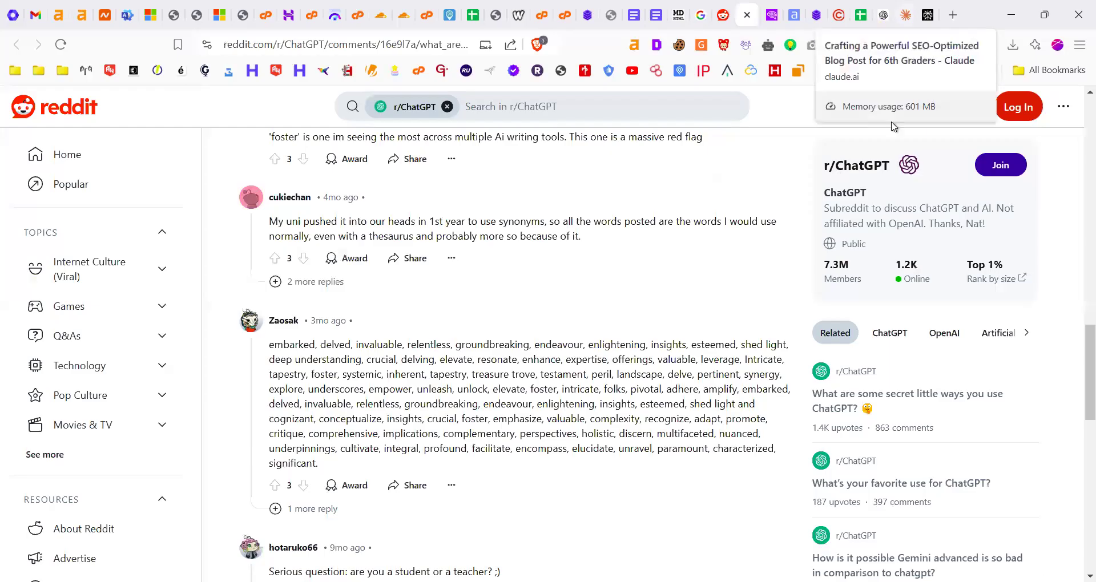
scroll(719, 355, down, 5)
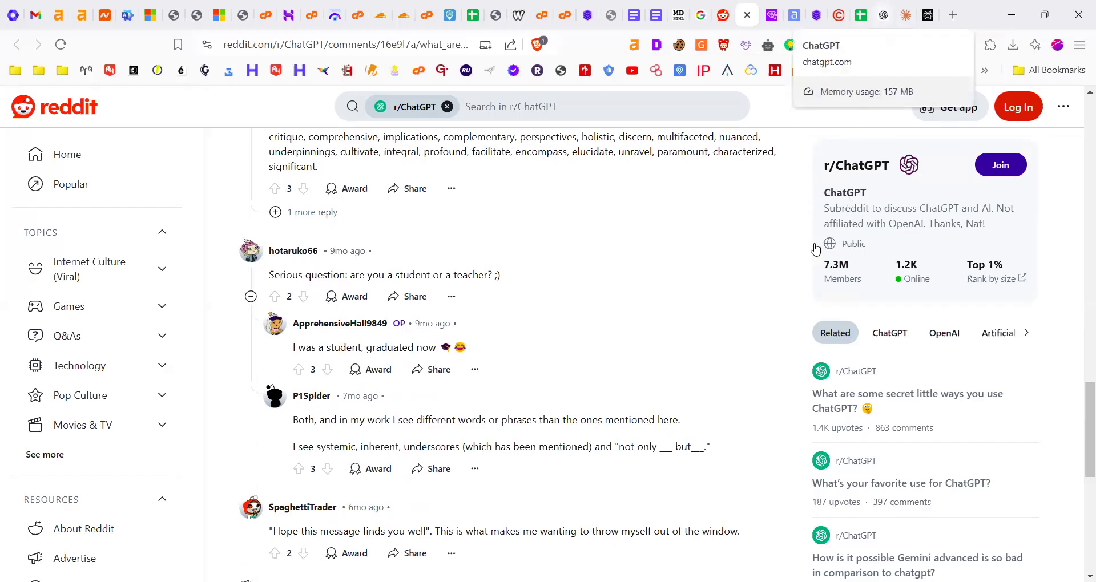
Switch to the Perplexity answer on the best Android video app and review its comparison table and summary
key(ctrl+9)
scroll(547, 384, down, 4)
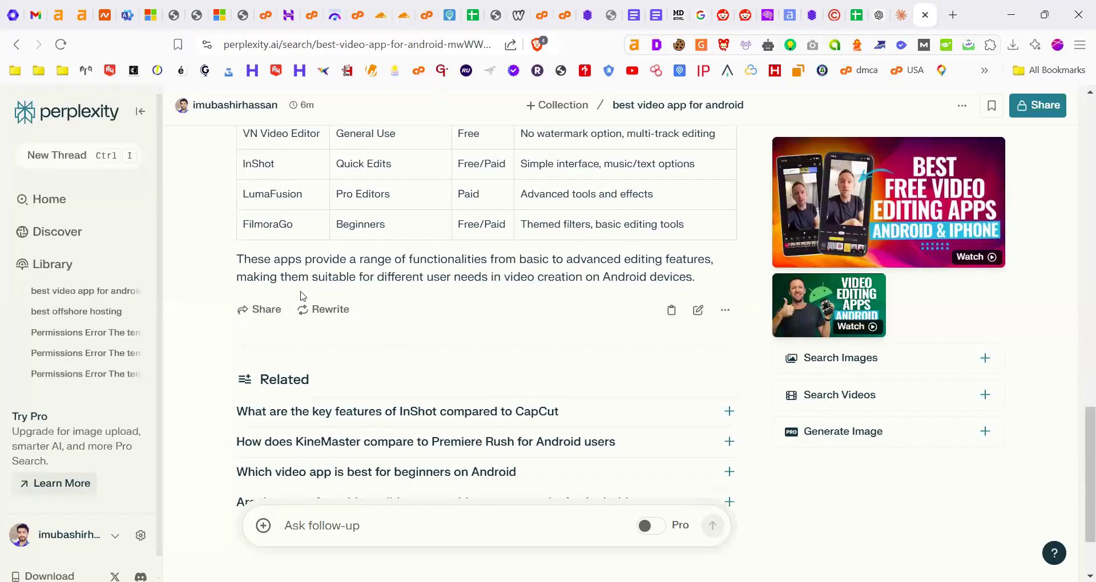
scroll(542, 274, up, 1)
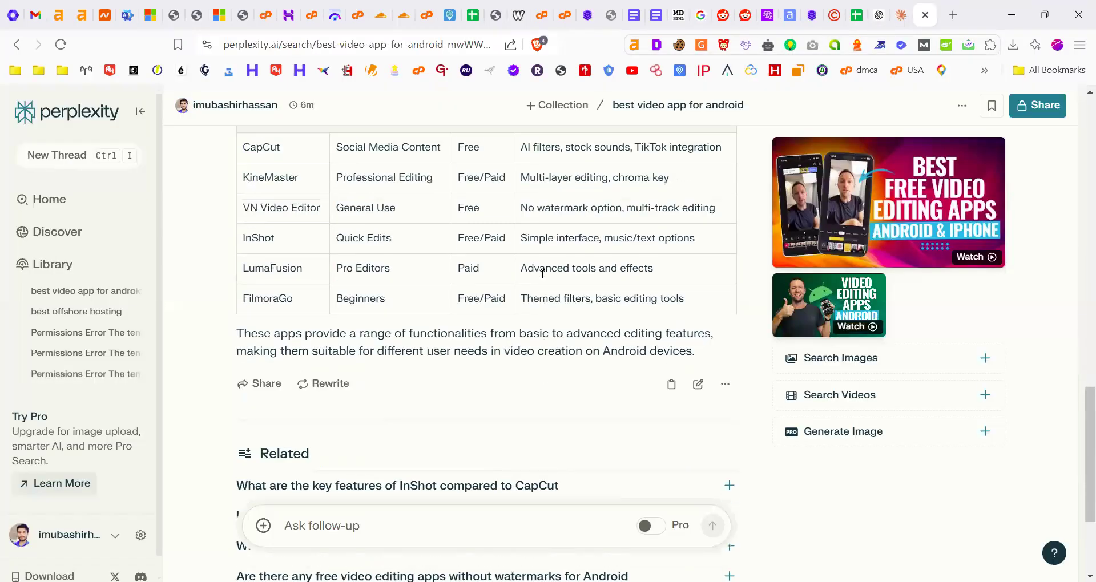
scroll(492, 346, down, 1)
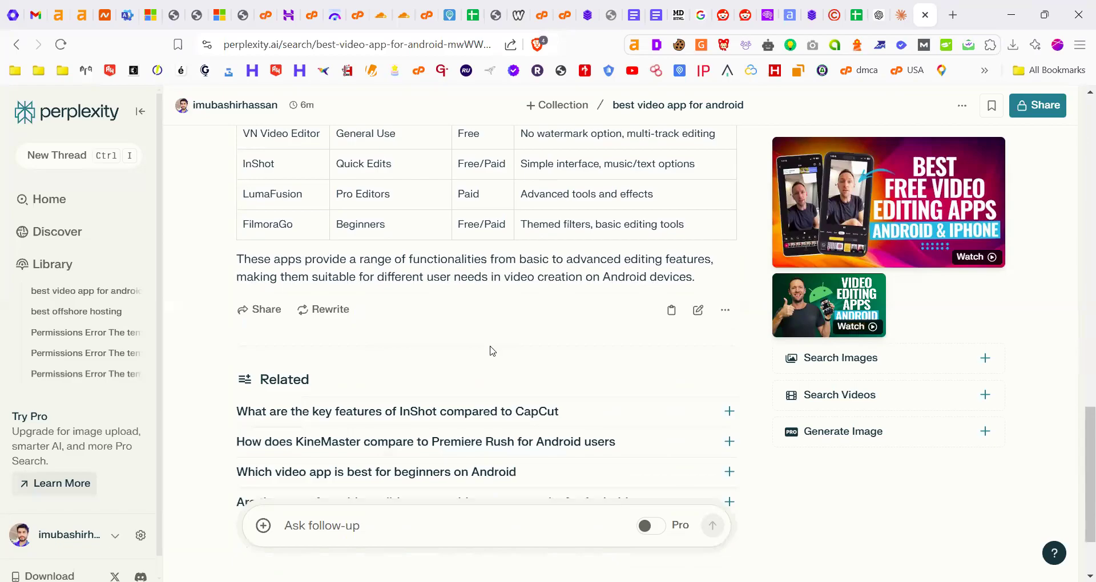
Revisit the Claude chat, switch to ChatGPT, and review the ending of the rewritten video editing apps article
click(897, 13)
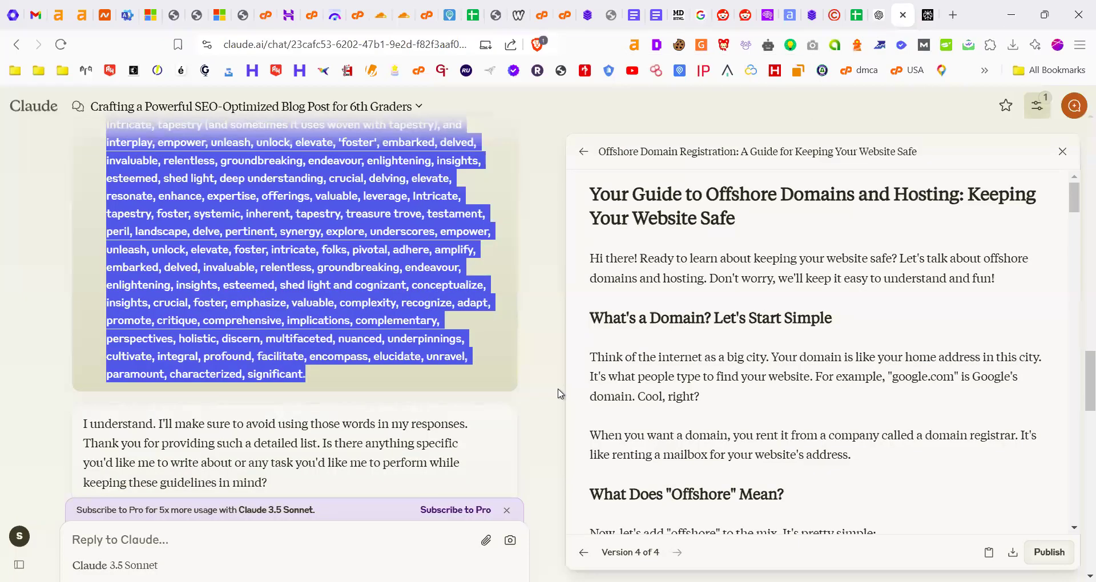
click(878, 15)
scroll(636, 409, down, 20)
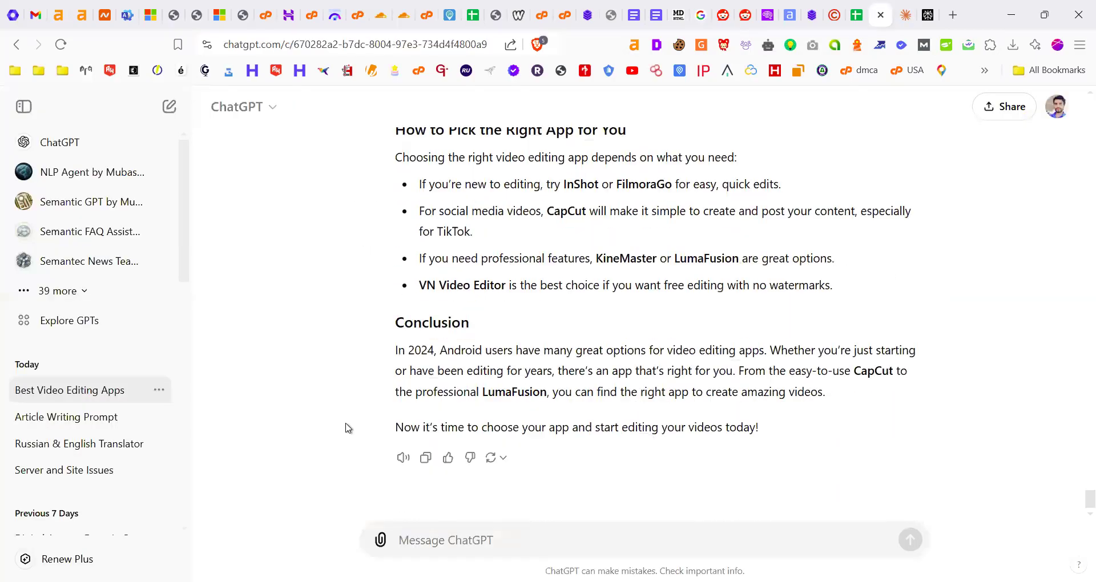
Open the sitemap at webhostingpk.com/sitemap.xml in a new browser tab
click(952, 16)
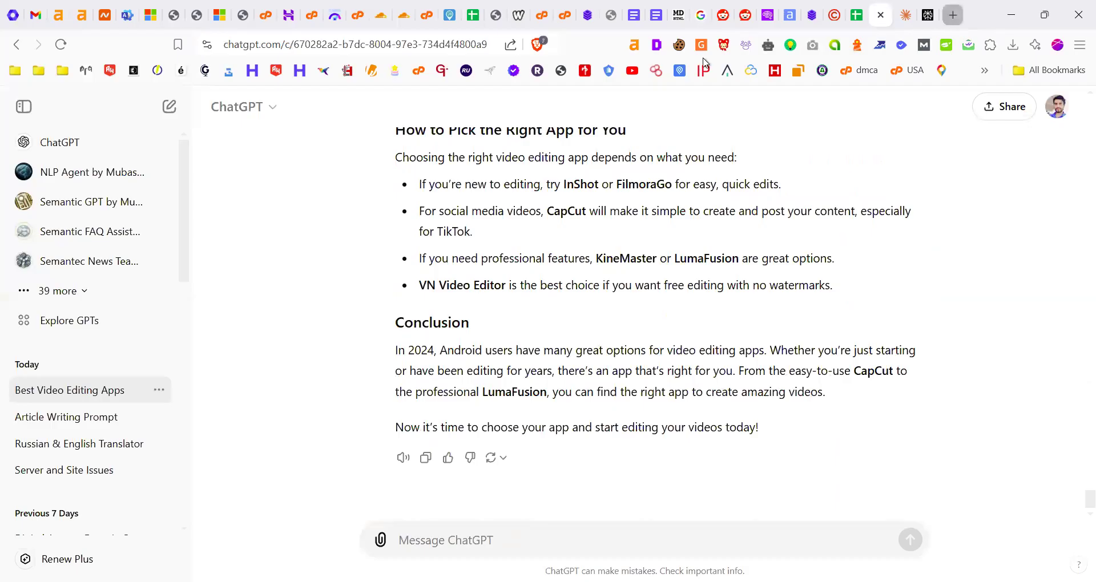
text(we)
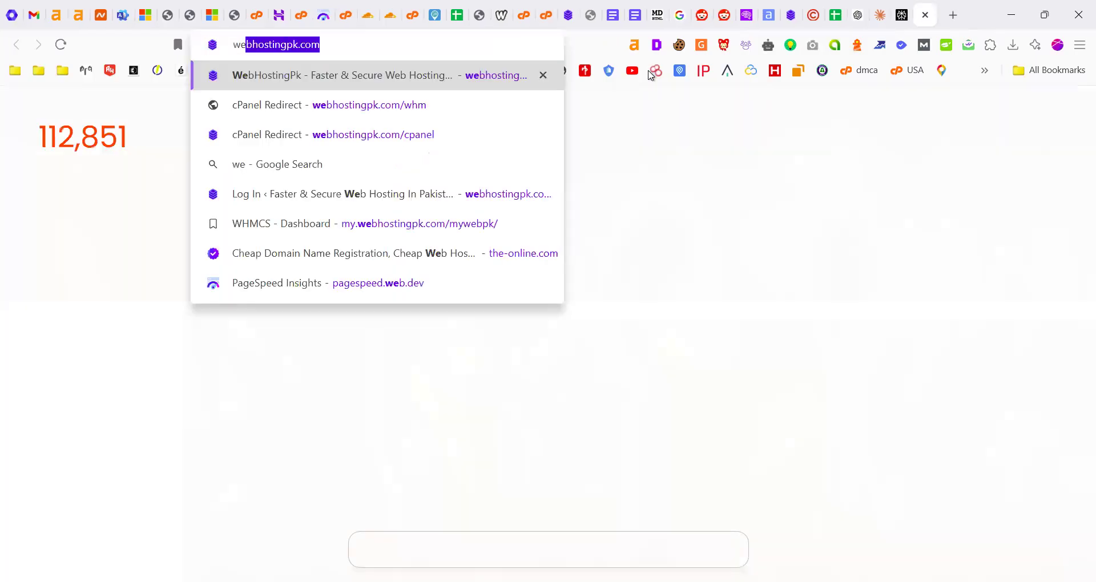
key(Right)
text(/)
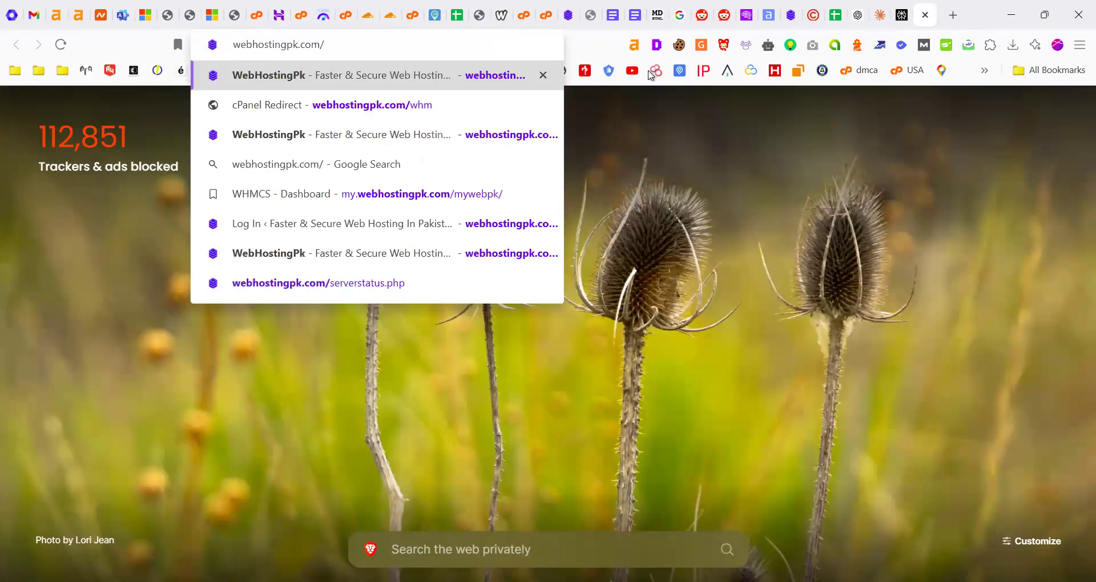
text(si)
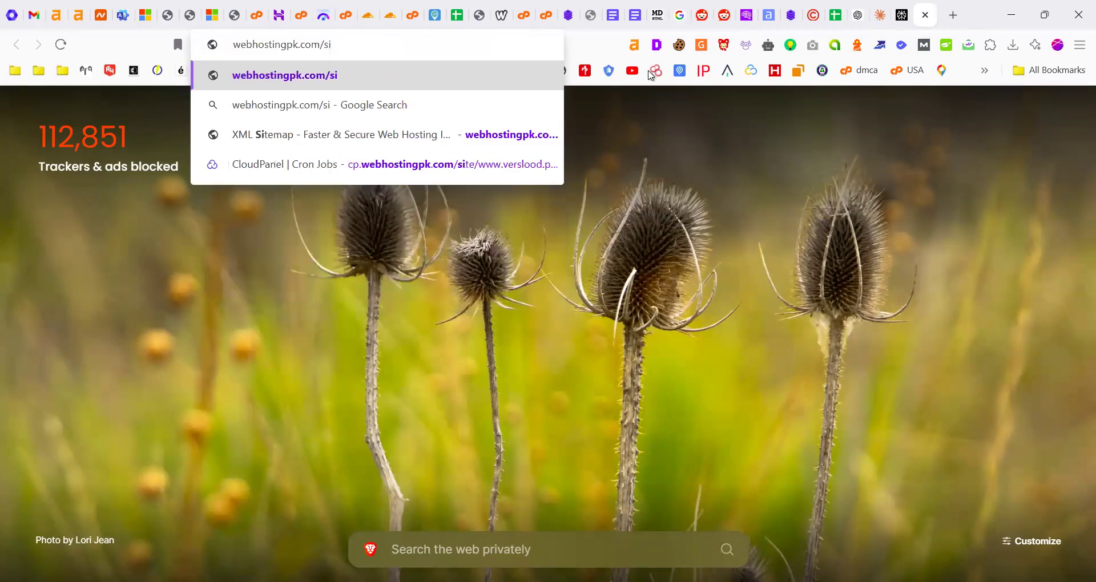
text(temap.xml)
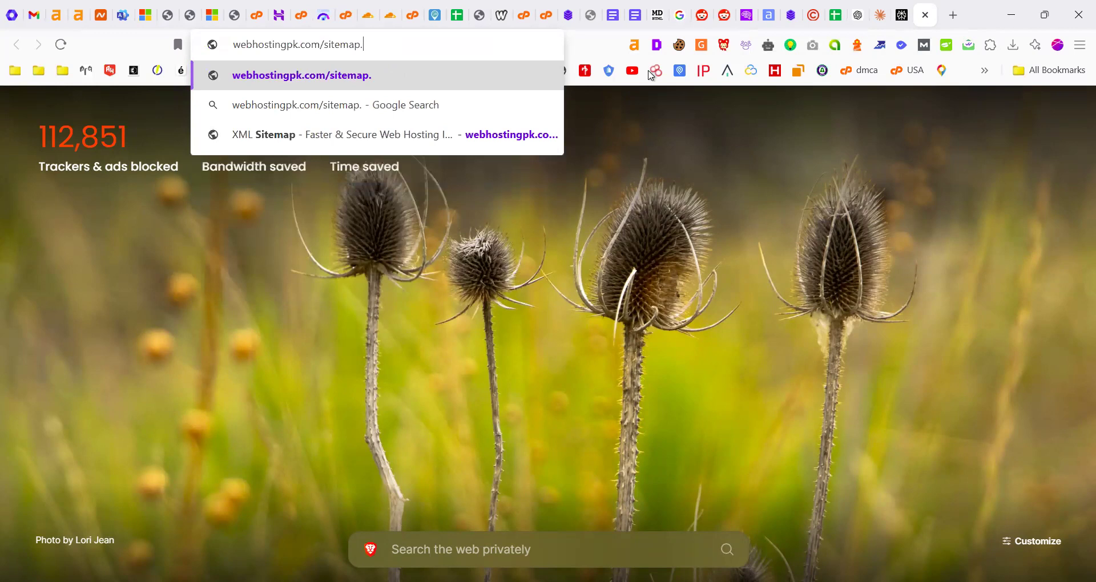
key(Return)
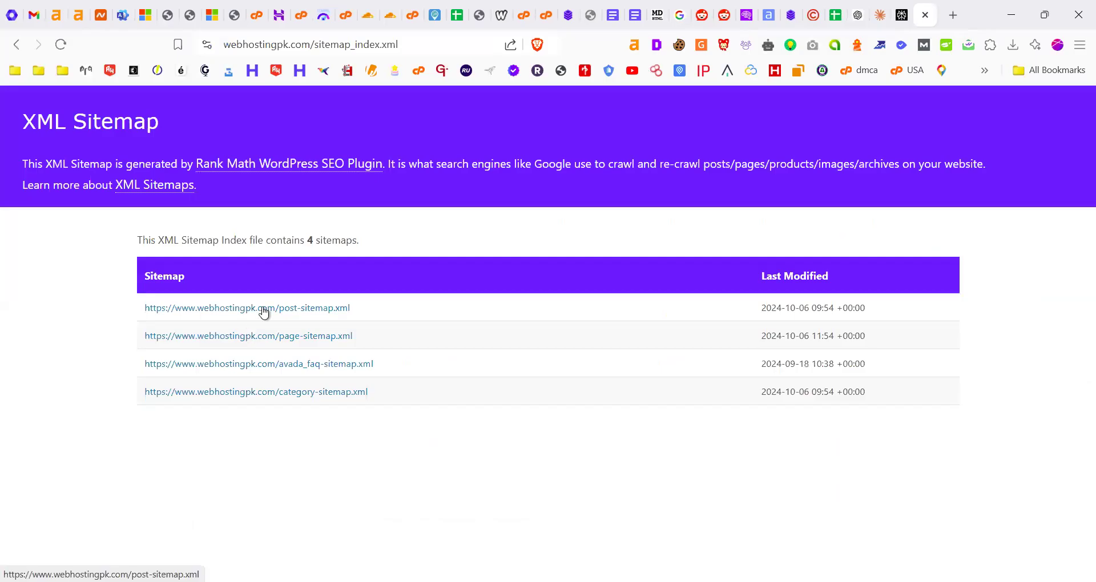
Open the post sitemap and copy its whole table of article URLs with the image counts and modification dates
click(263, 309)
scroll(404, 327, down, 2)
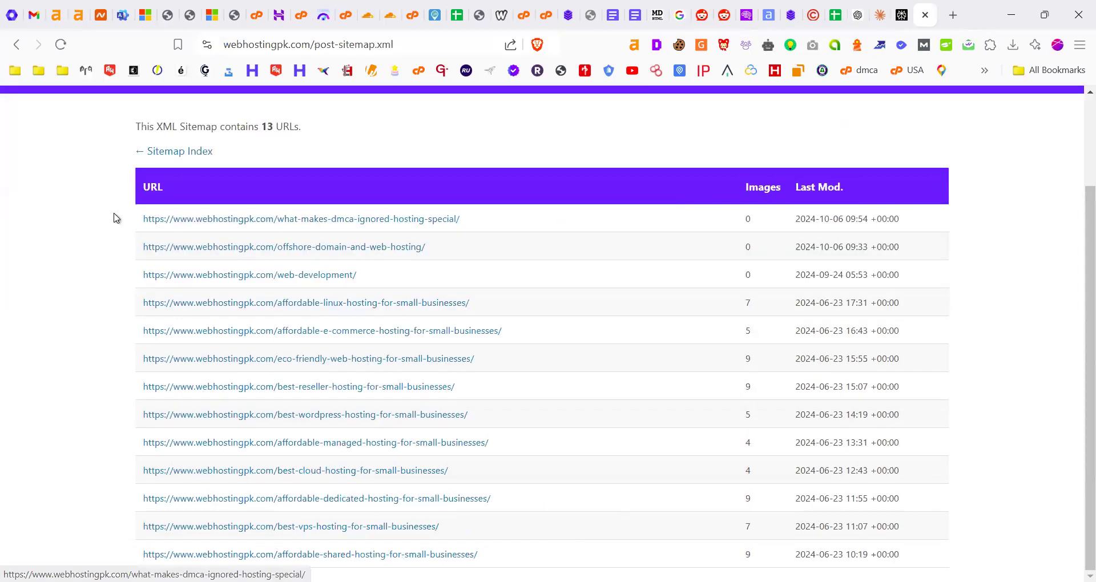
drag(116, 200, 900, 555)
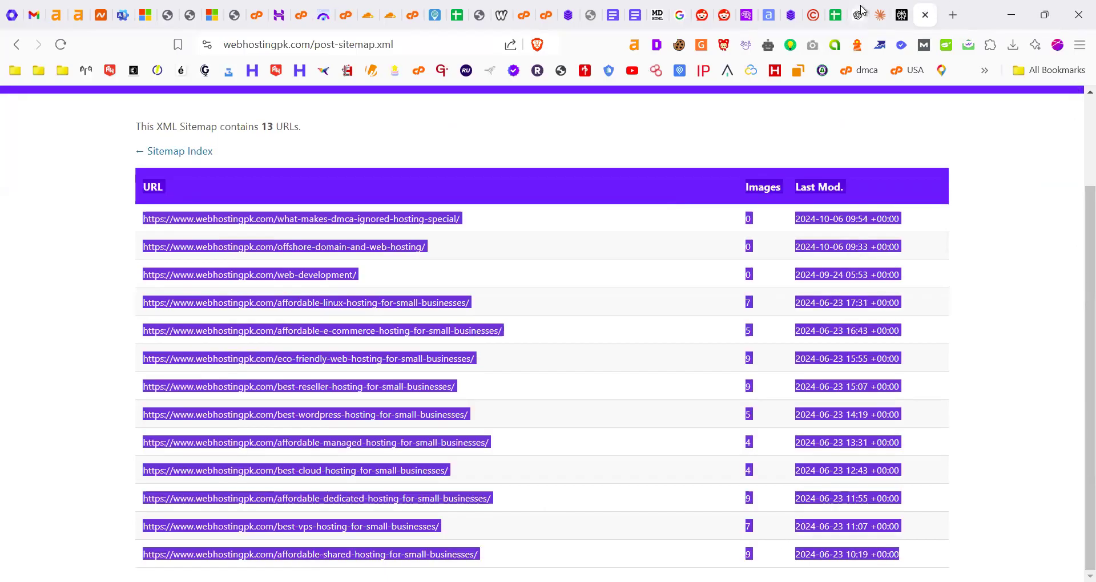
Switch to the ChatGPT chat and paste the sitemap table into the message, adding blank lines below it
click(861, 11)
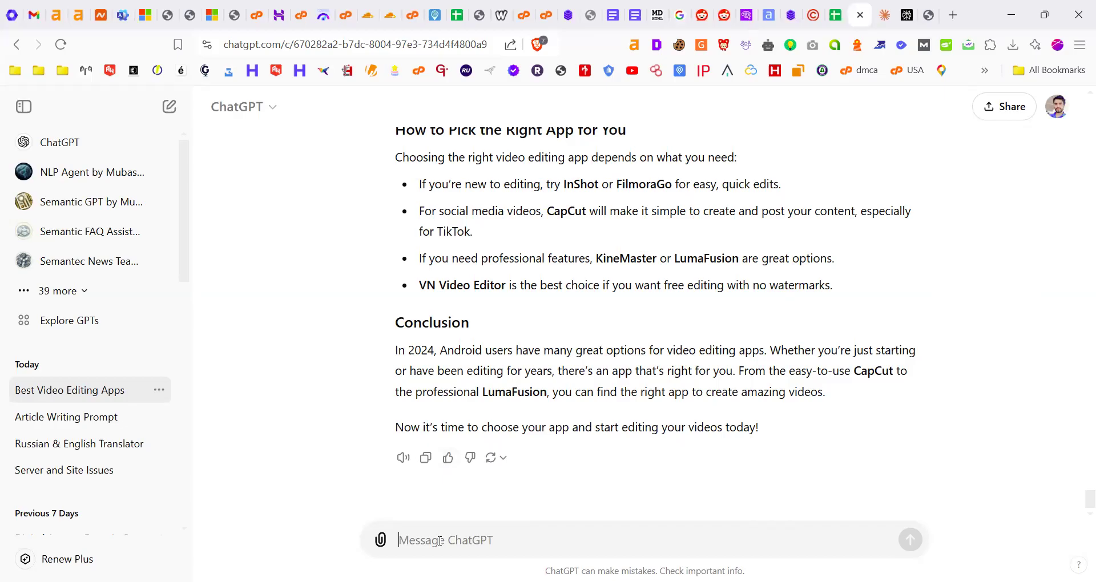
key(ctrl+v)
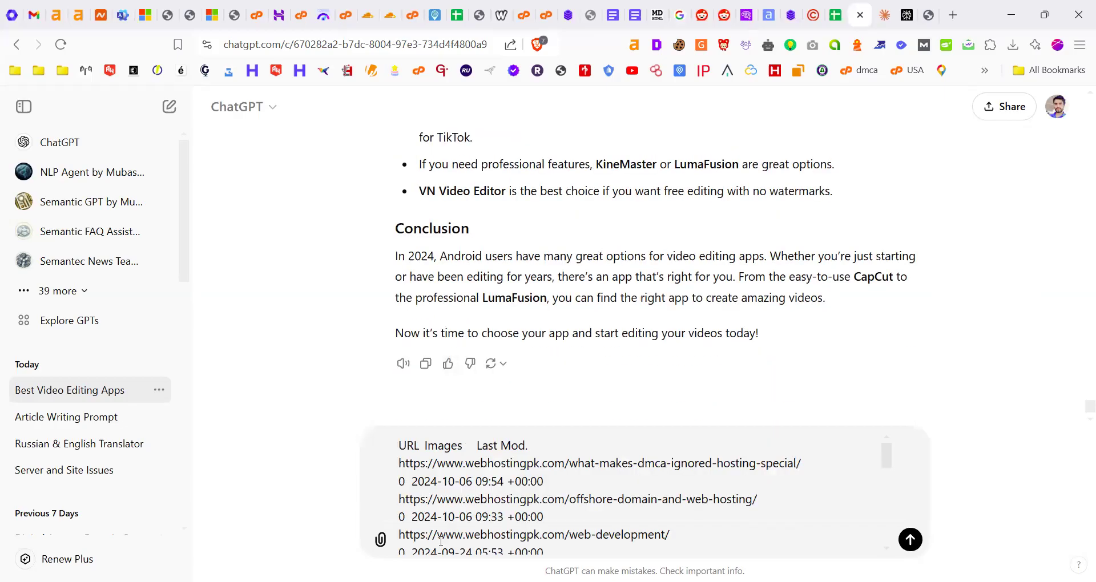
scroll(534, 517, down, 10)
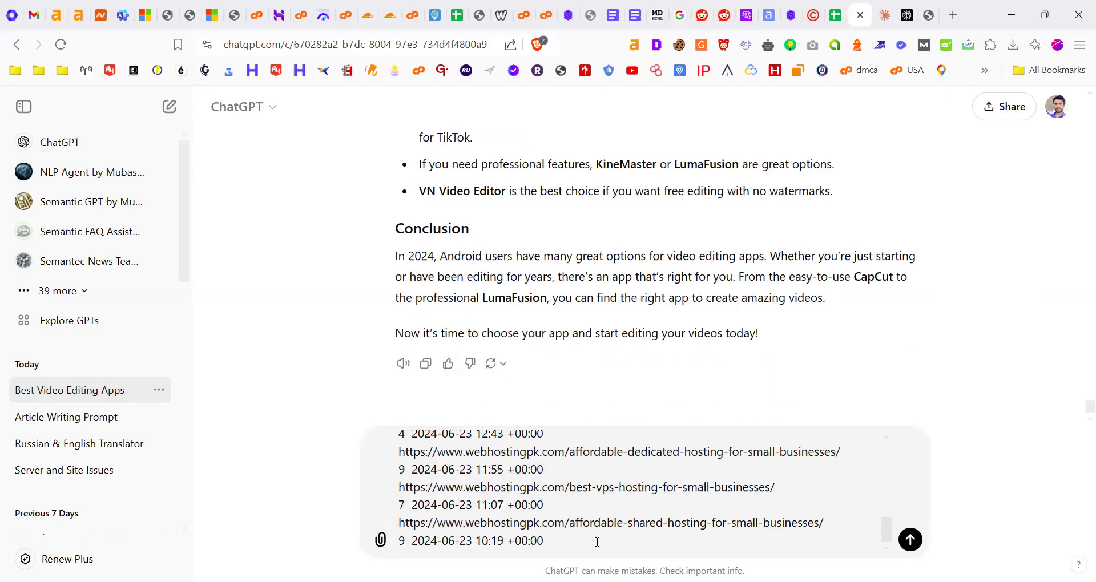
key(shift+Return)
key(shift+Return)
key(shift+Return)
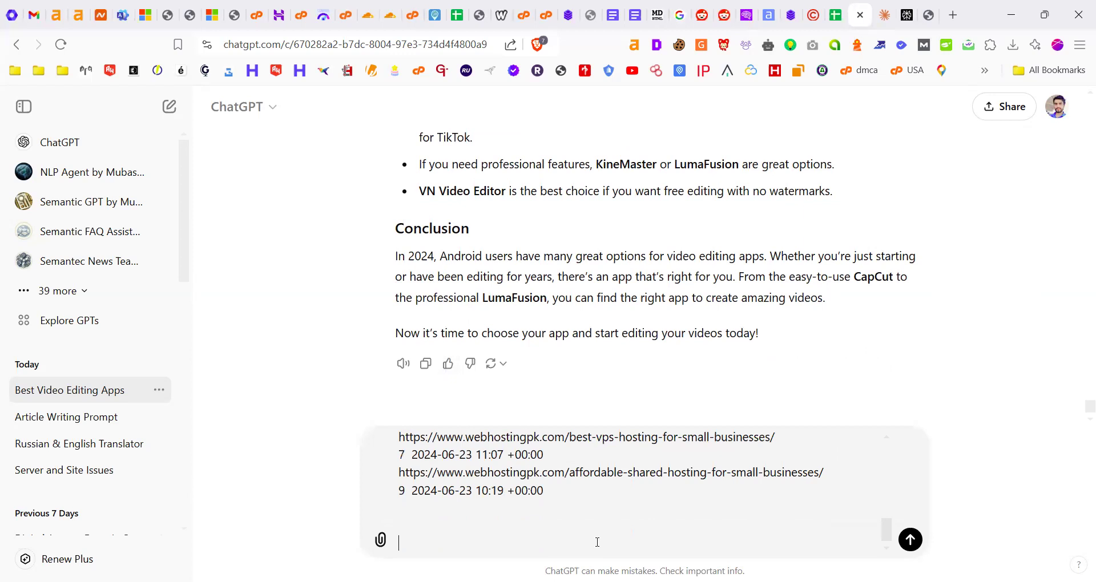
Add the request "please interlink these ravelnt articles in above article please use only ravlnt" below the URLs and send it
text(please interlink)
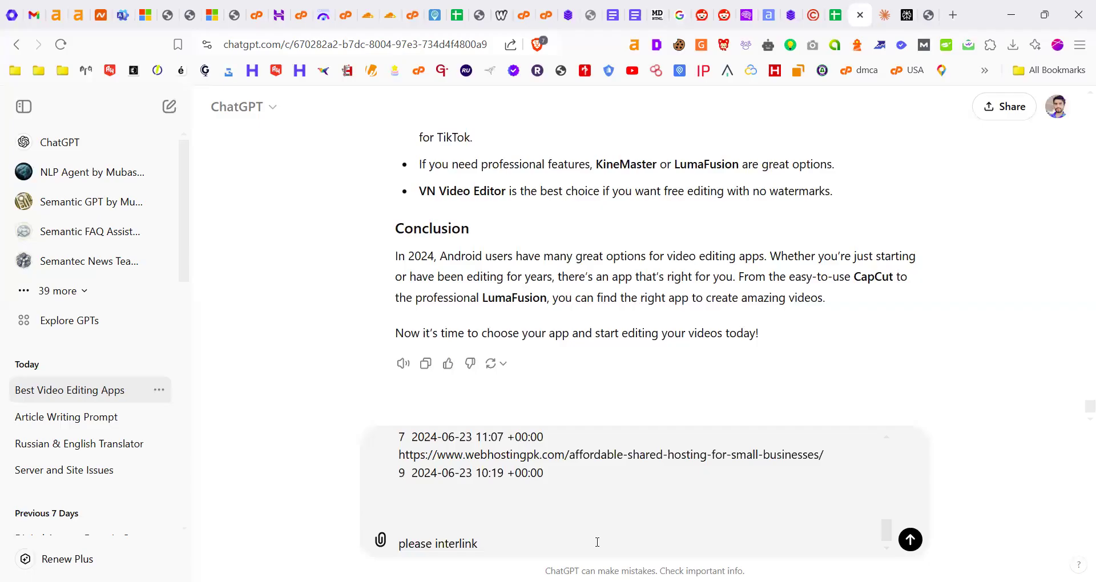
text(these ravelnt articles i)
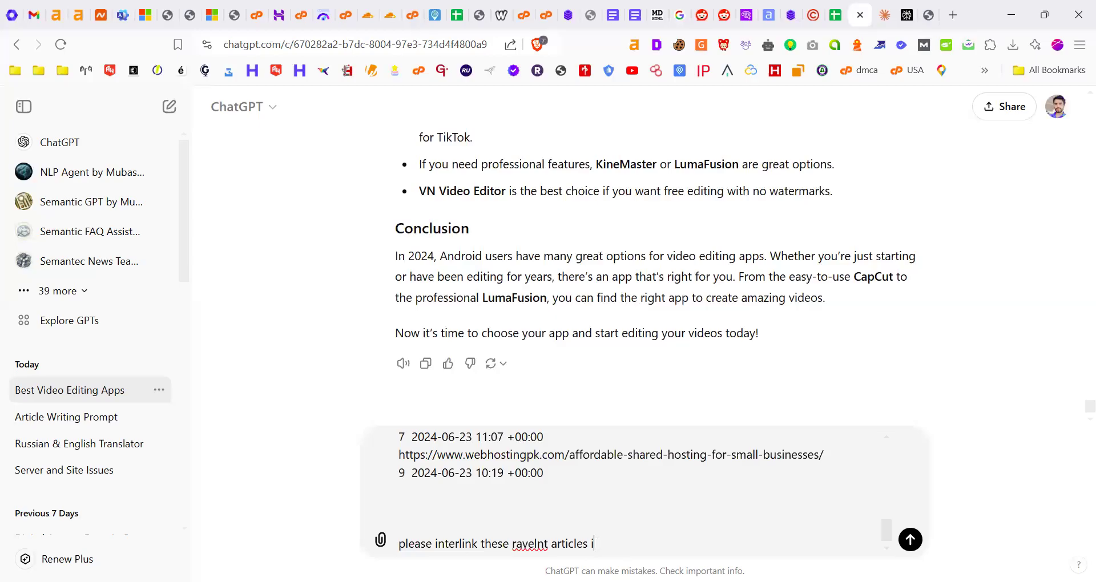
text(n above)
text(article)
text(please use only)
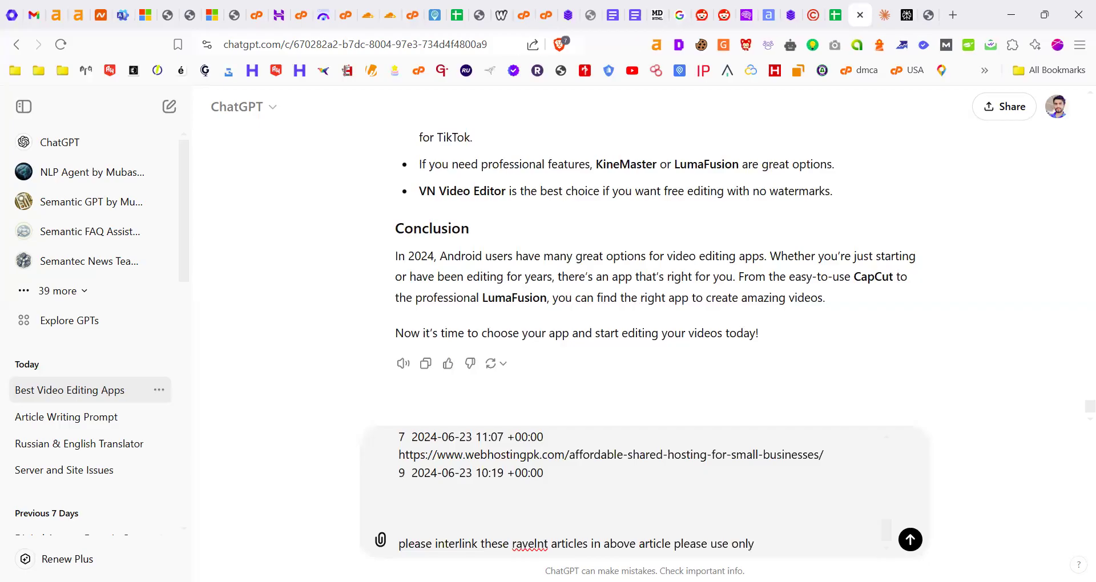
text( ravlnt)
key(Return)
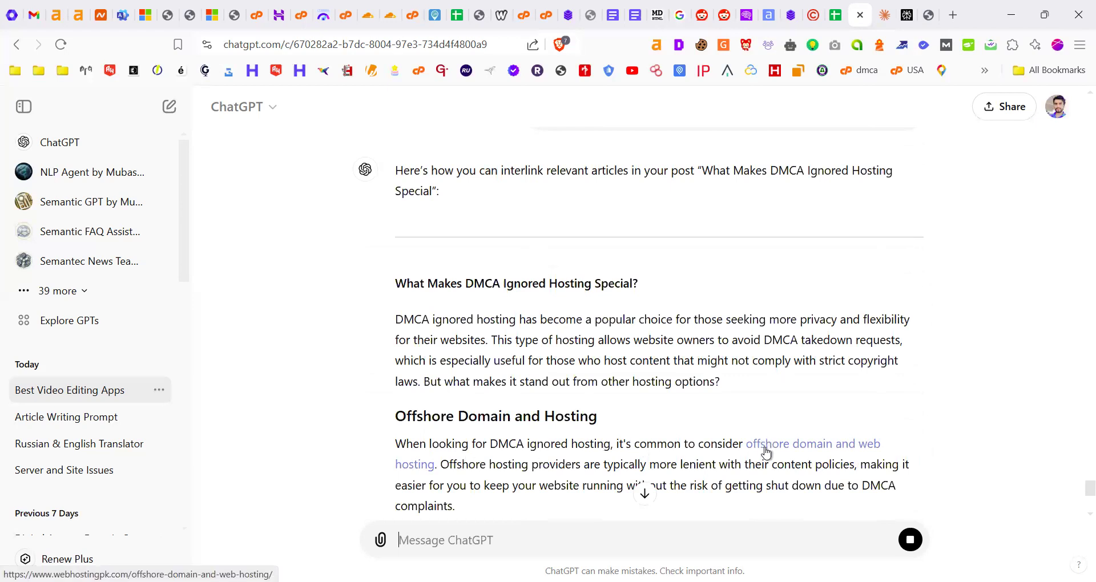
Review the generated DMCA ignored hosting article and its internal links from the introduction to the conclusion
scroll(765, 452, down, 5)
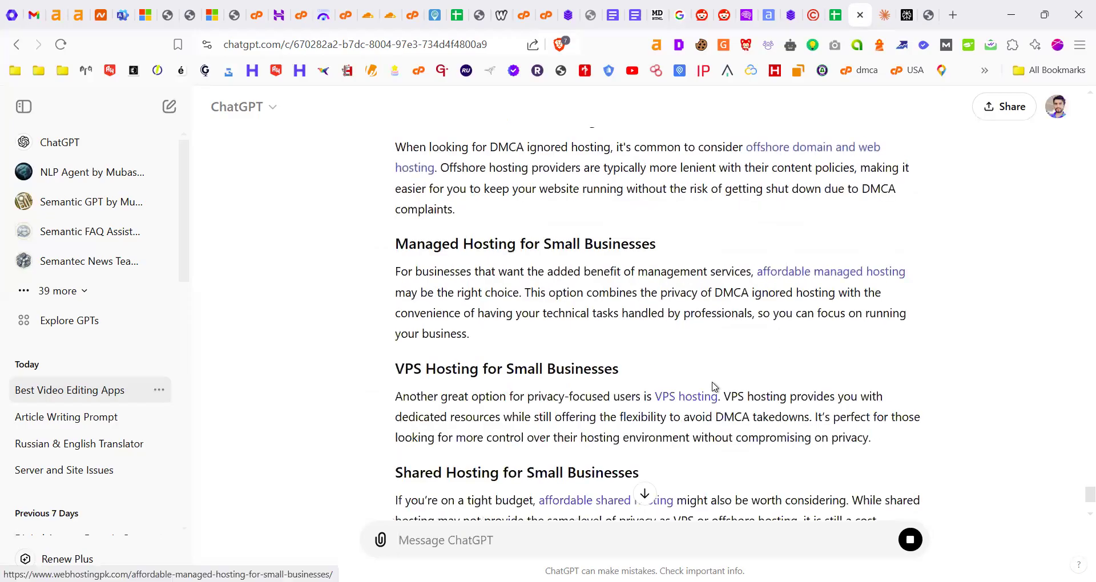
scroll(692, 399, down, 3)
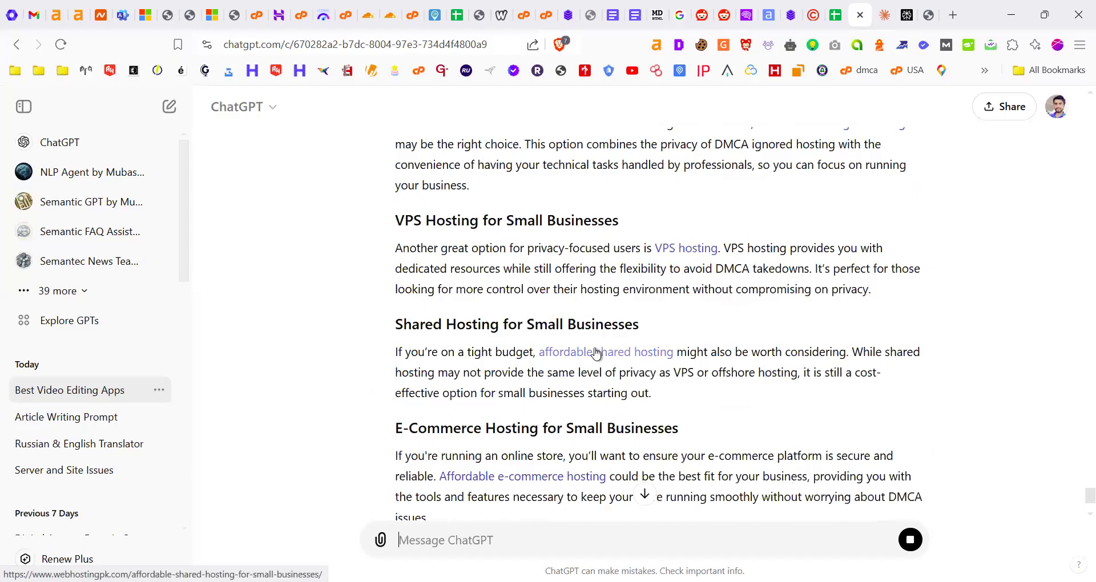
click(644, 494)
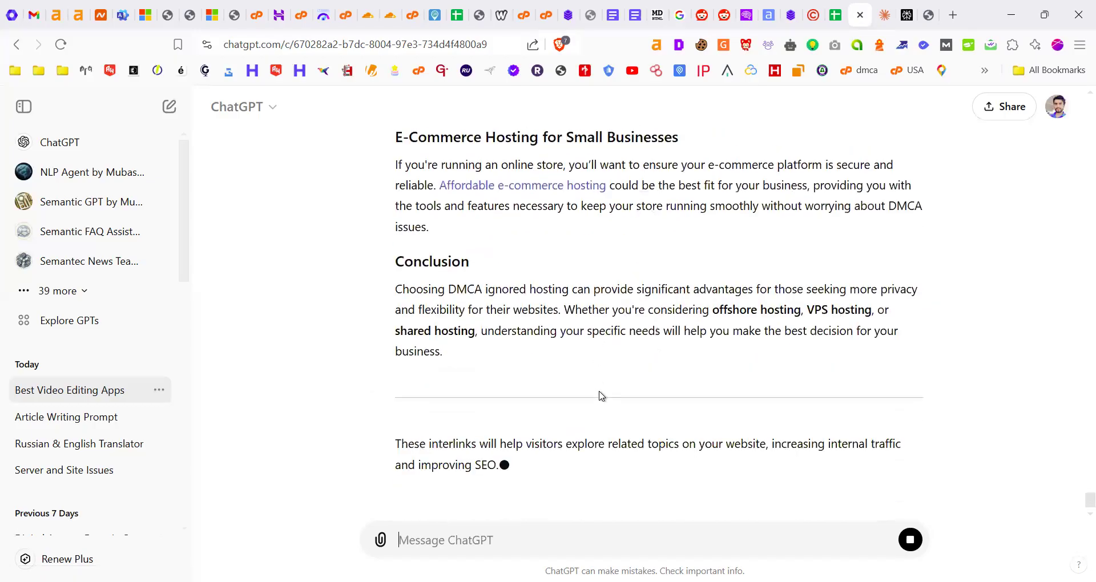
scroll(602, 396, up, 9)
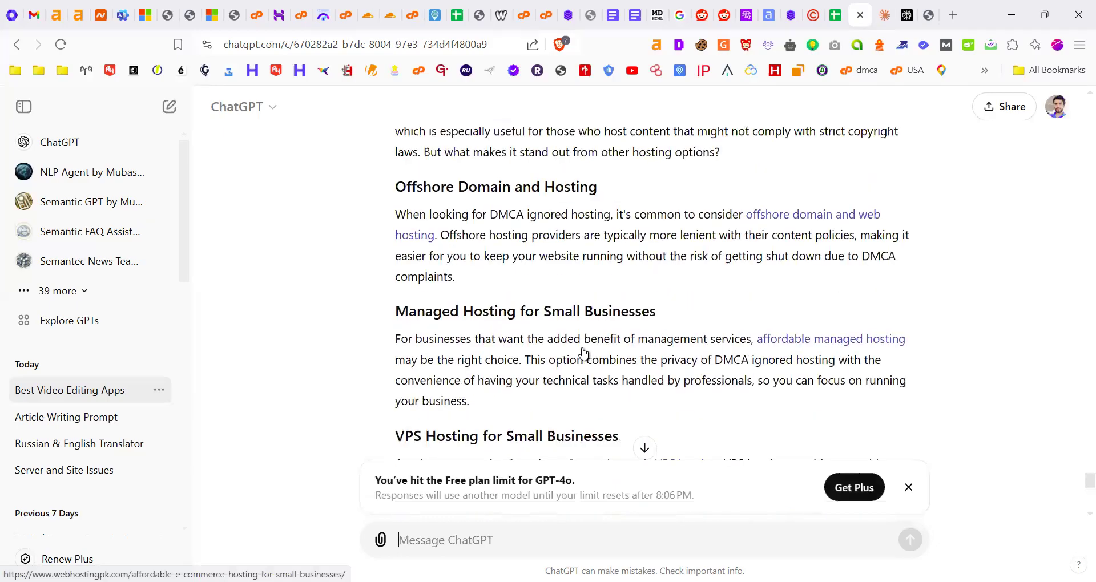
scroll(576, 356, up, 8)
scroll(571, 368, down, 3)
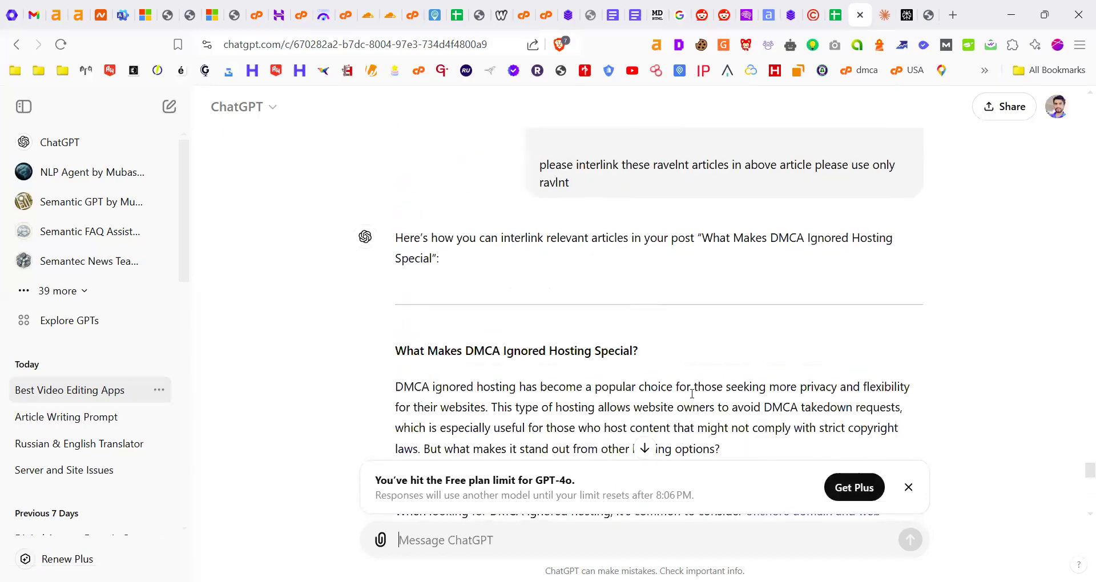
scroll(543, 357, down, 3)
scroll(543, 357, down, 15)
scroll(726, 252, up, 6)
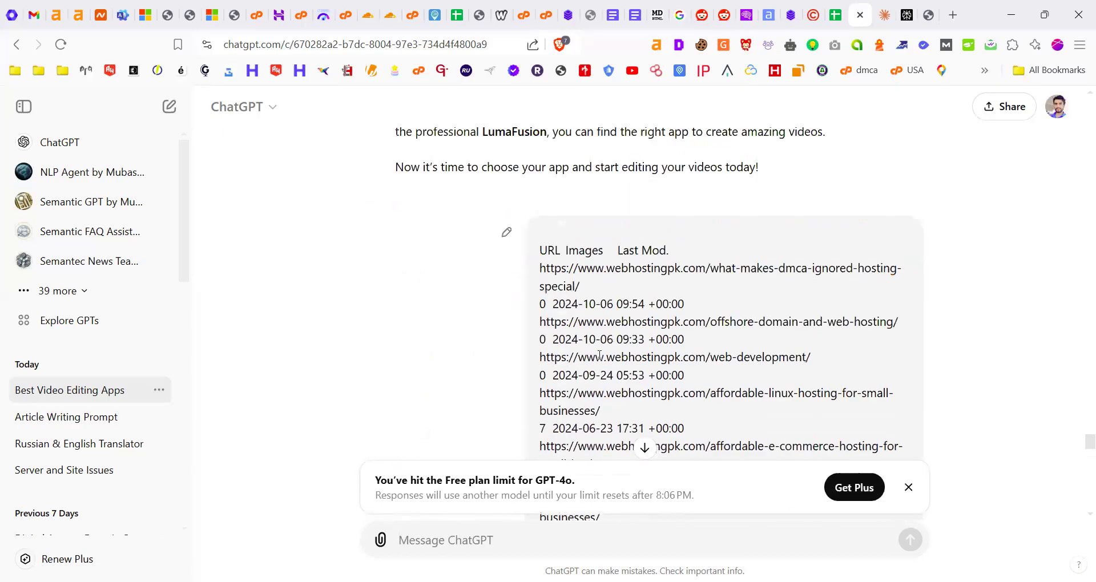
Compare the rewritten video editing apps article with the interlinked reply, highlighting the reply's title and opening paragraph
scroll(726, 252, up, 15)
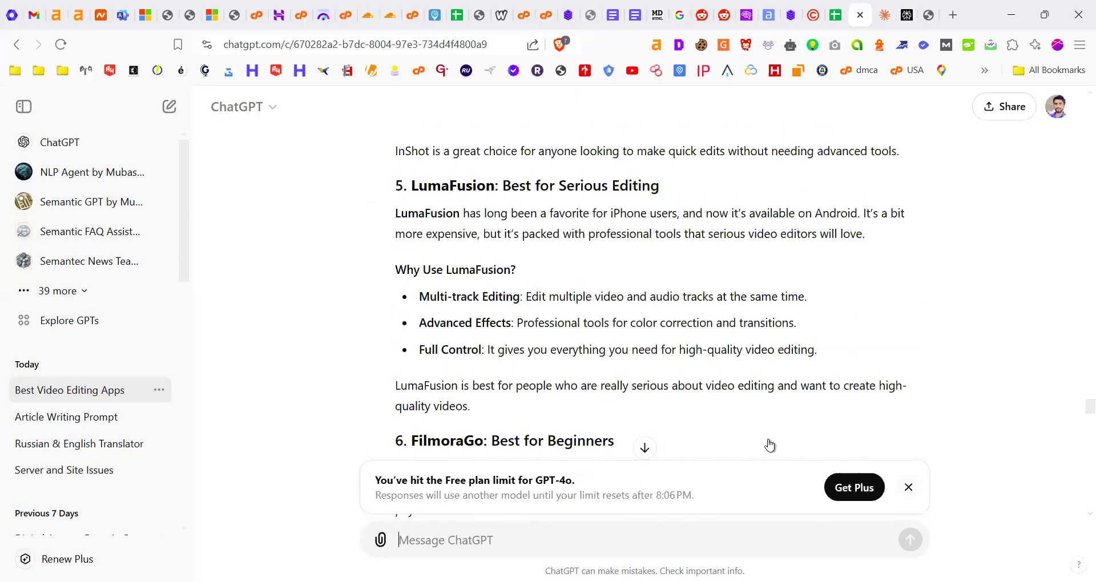
scroll(574, 369, up, 13)
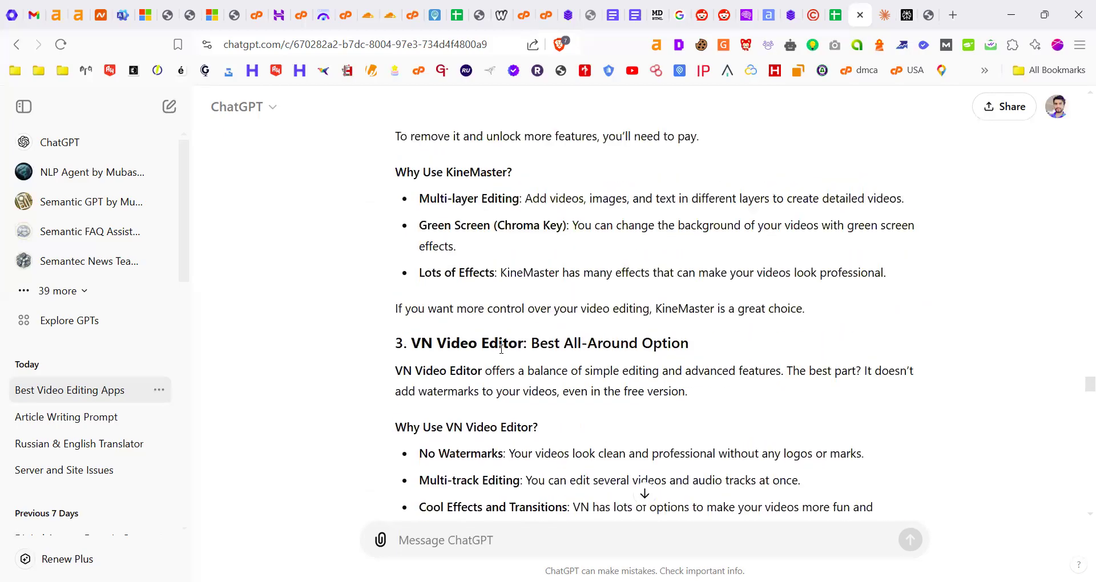
scroll(499, 349, up, 2)
scroll(961, 367, down, 15)
scroll(752, 332, down, 8)
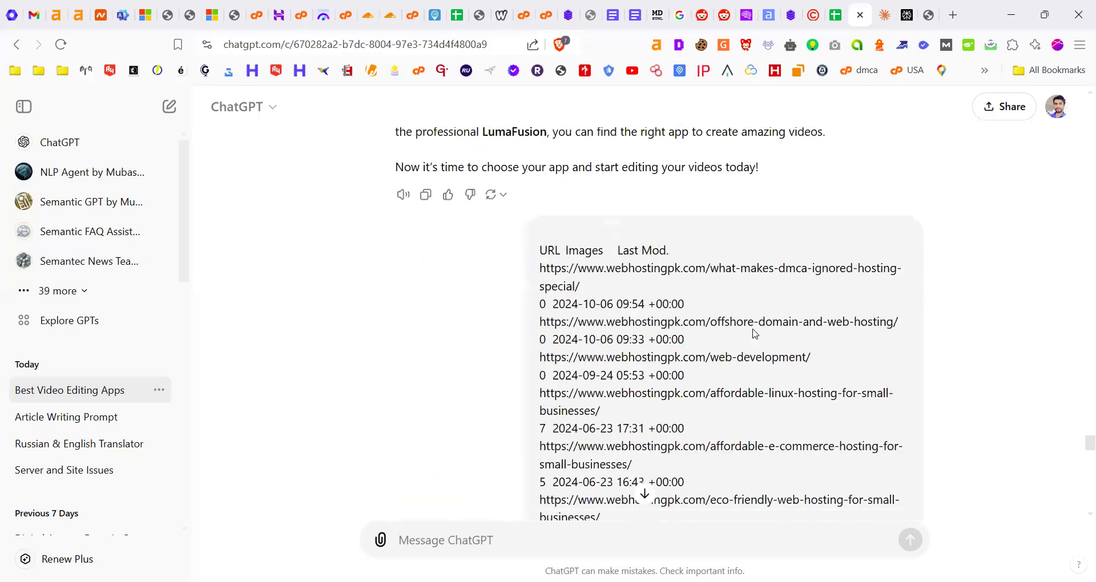
scroll(599, 340, down, 10)
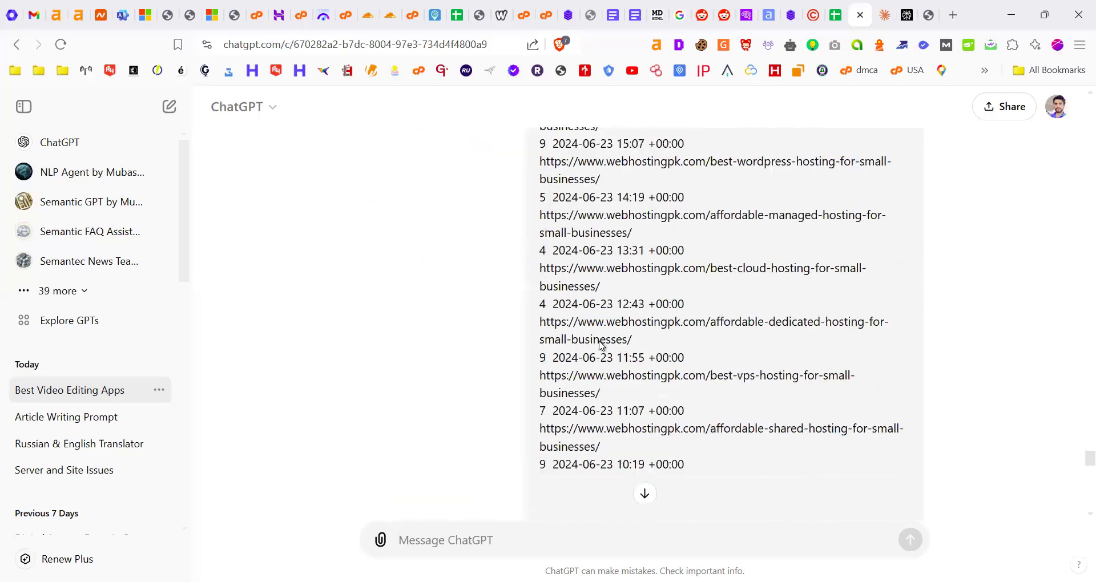
scroll(402, 268, down, 1)
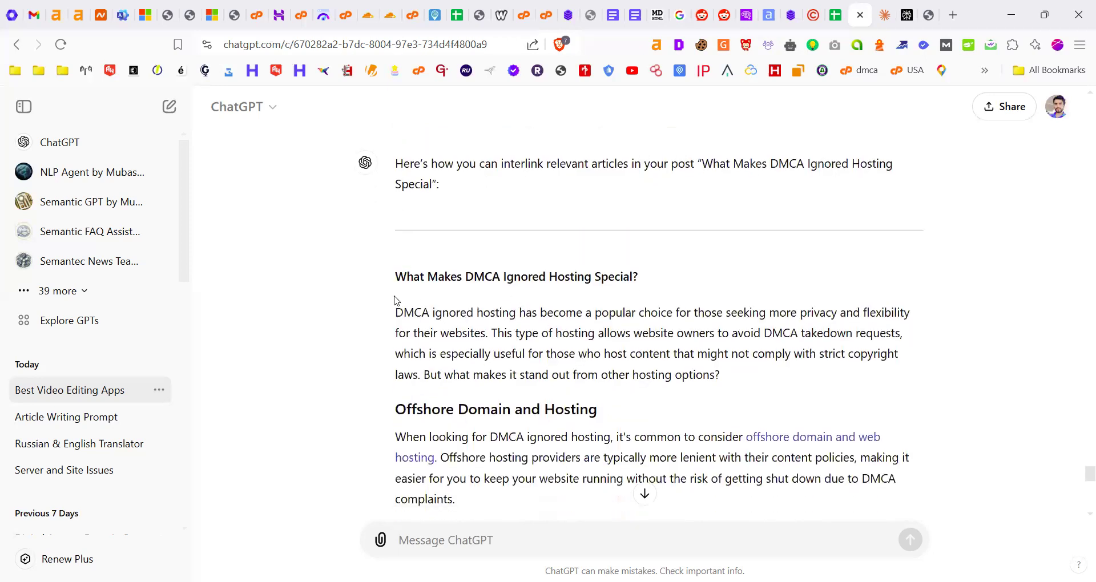
drag(395, 276, 648, 392)
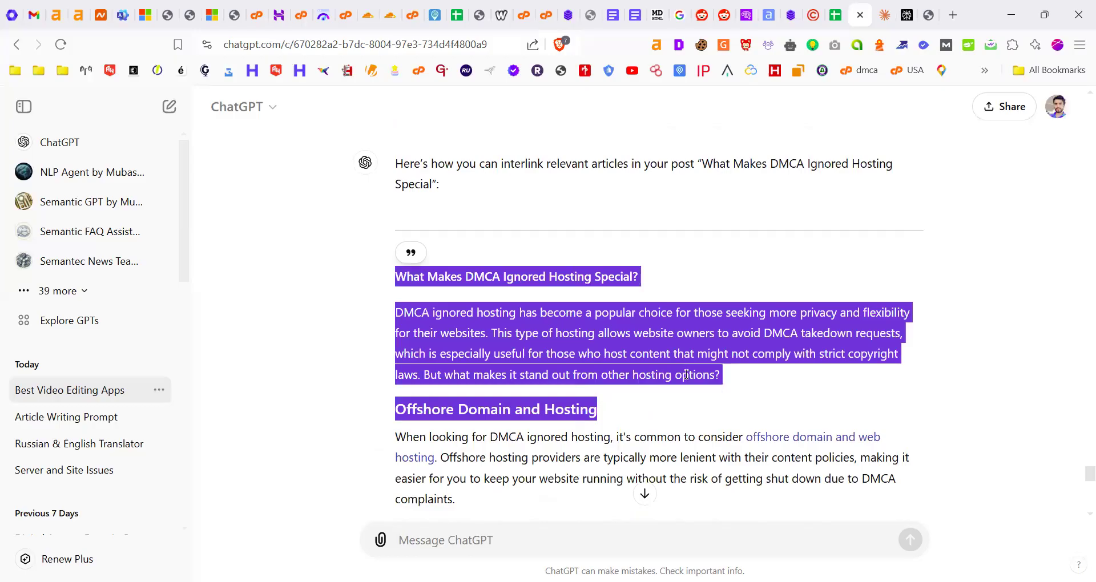
Return to the start of the rewritten article and copy its title, "Best Video Editing Apps for Android in 2024"
scroll(580, 402, up, 4)
scroll(579, 403, up, 15)
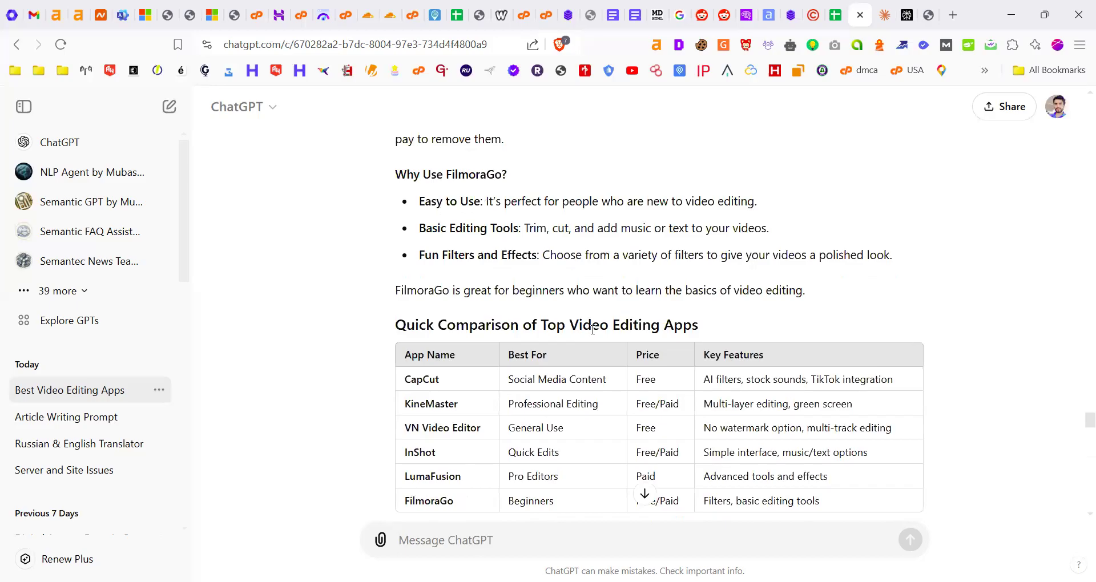
scroll(593, 329, up, 15)
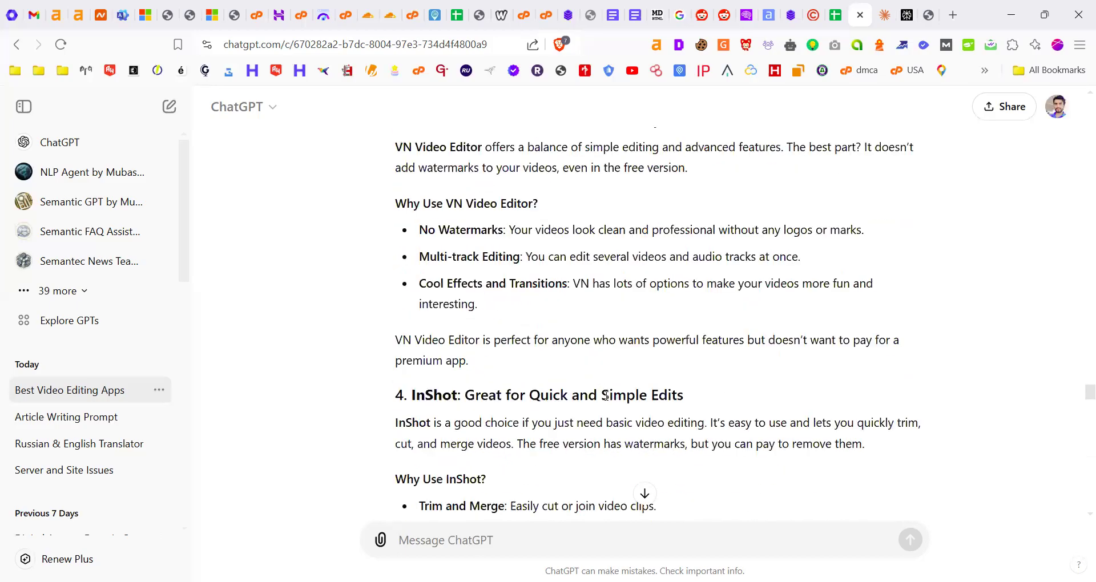
scroll(588, 375, up, 8)
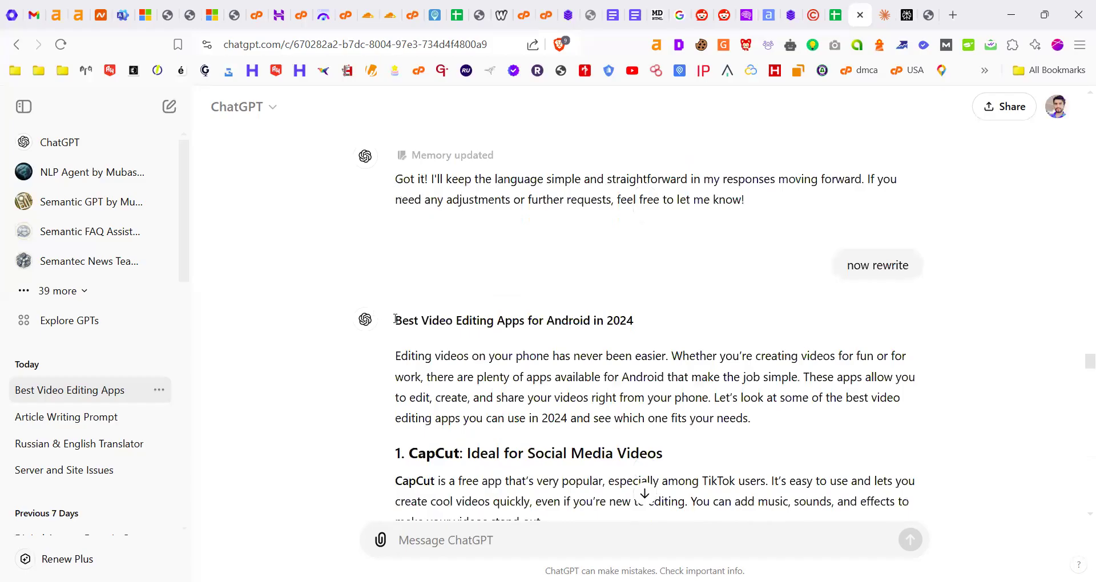
triple_click(736, 324)
key(ctrl+c)
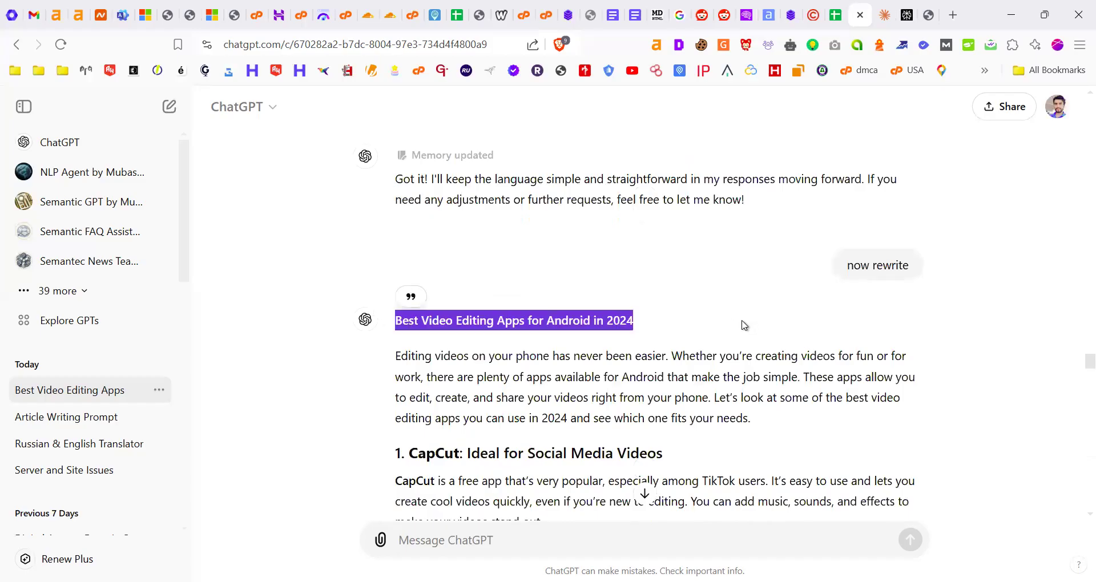
Send the message "I want this article in this" followed by the copied title "Best Video Editing Apps for Android in 2024"
click(546, 540)
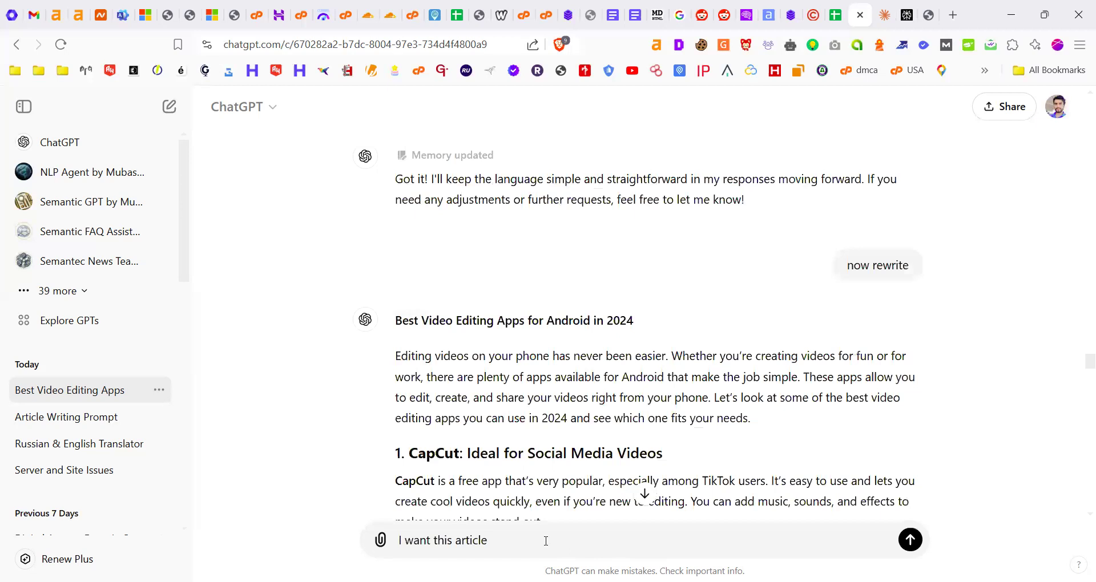
text(in this)
key(ctrl+v)
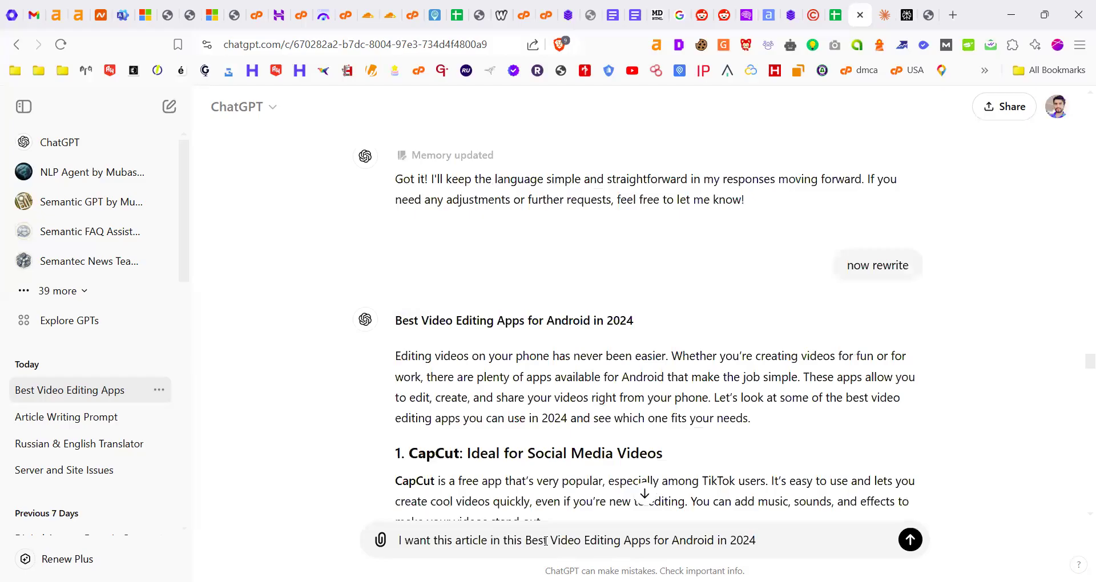
key(Return)
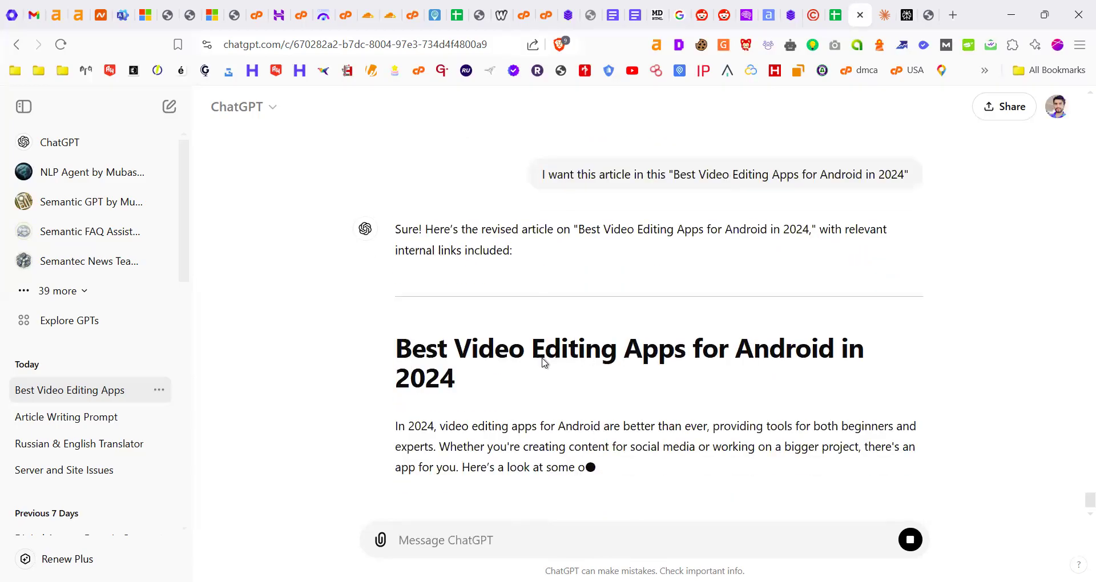
Compare the newly generated video editing apps article with the sitemap link message and the earlier interlinked DMCA ignored hosting reply
scroll(604, 375, up, 6)
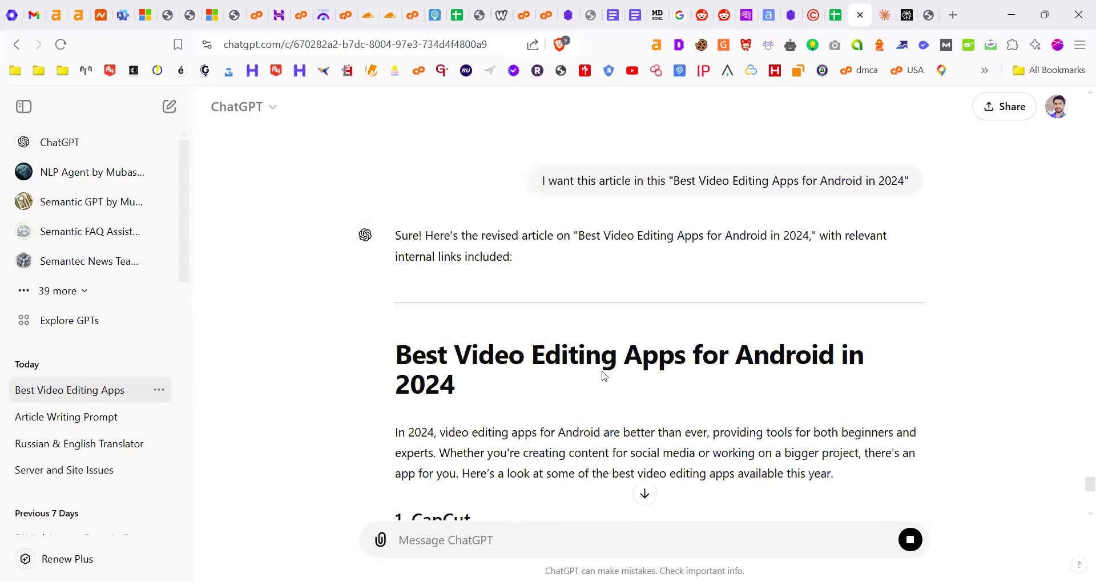
scroll(603, 376, up, 3)
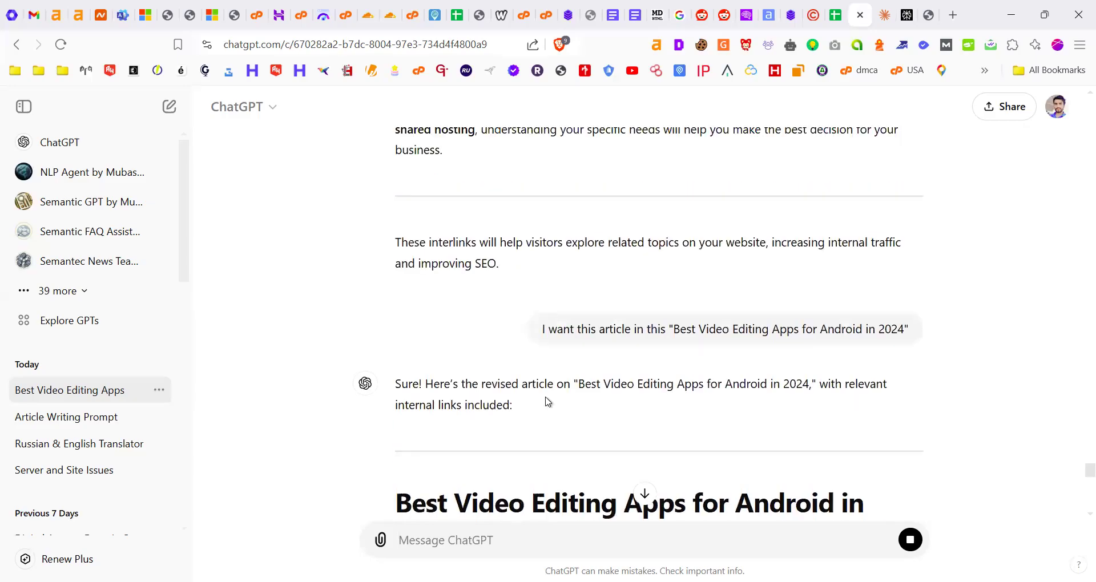
scroll(536, 371, up, 15)
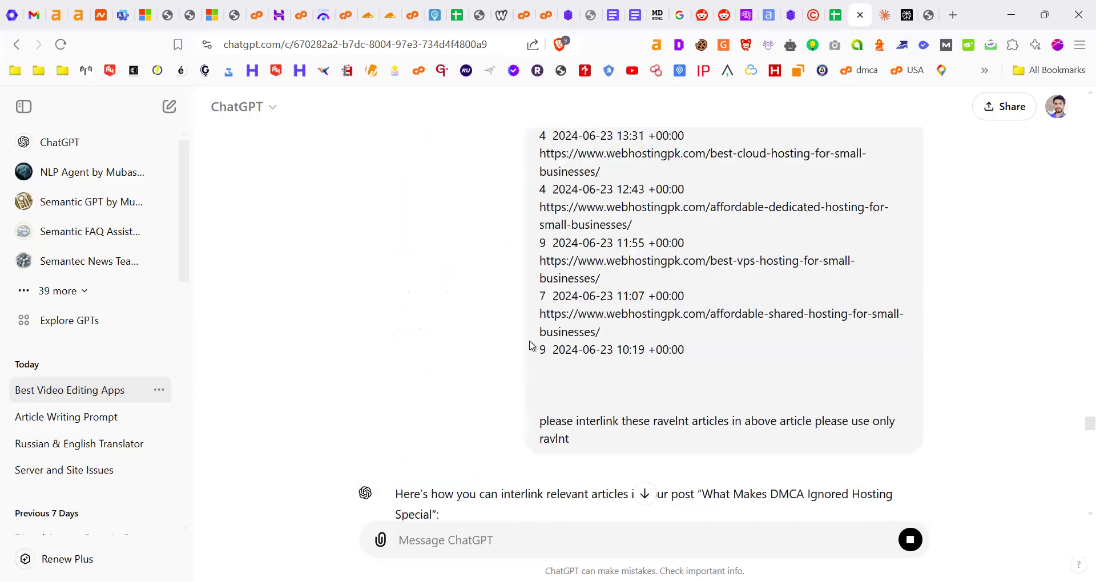
scroll(370, 266, down, 4)
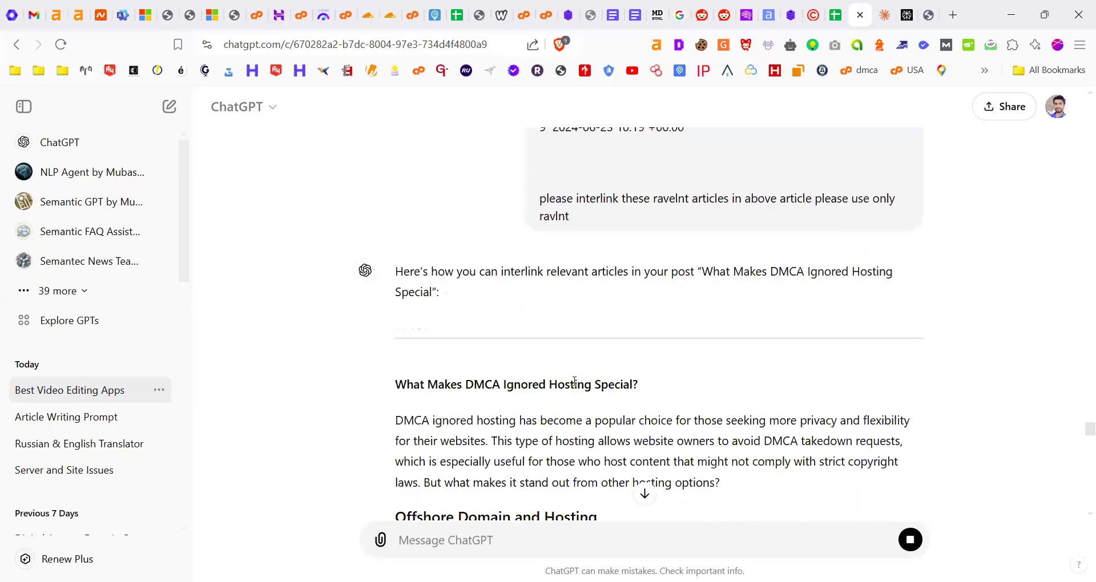
scroll(611, 361, up, 10)
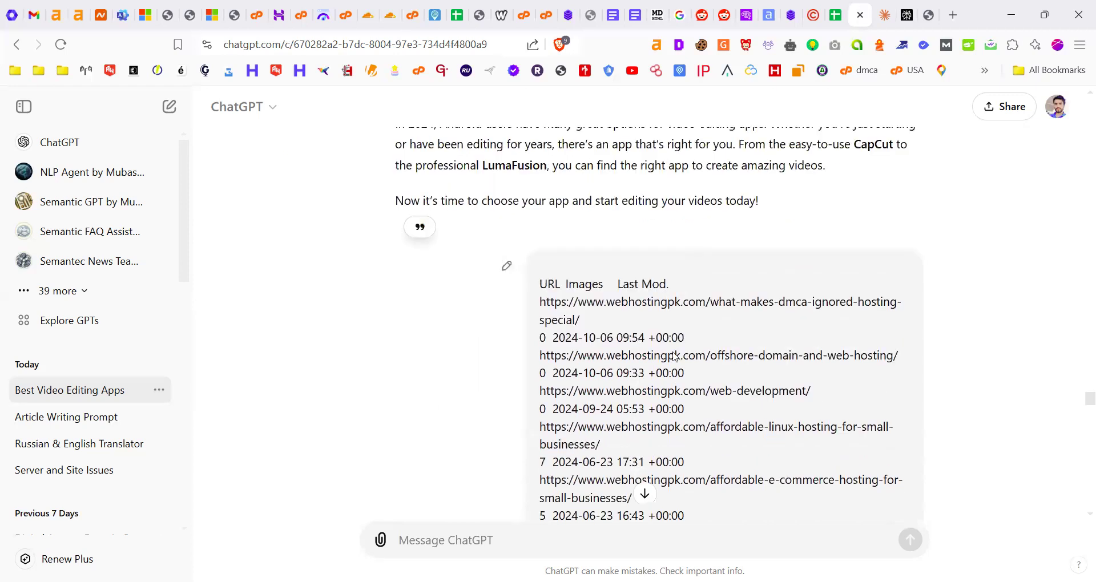
scroll(628, 359, down, 15)
scroll(510, 342, down, 4)
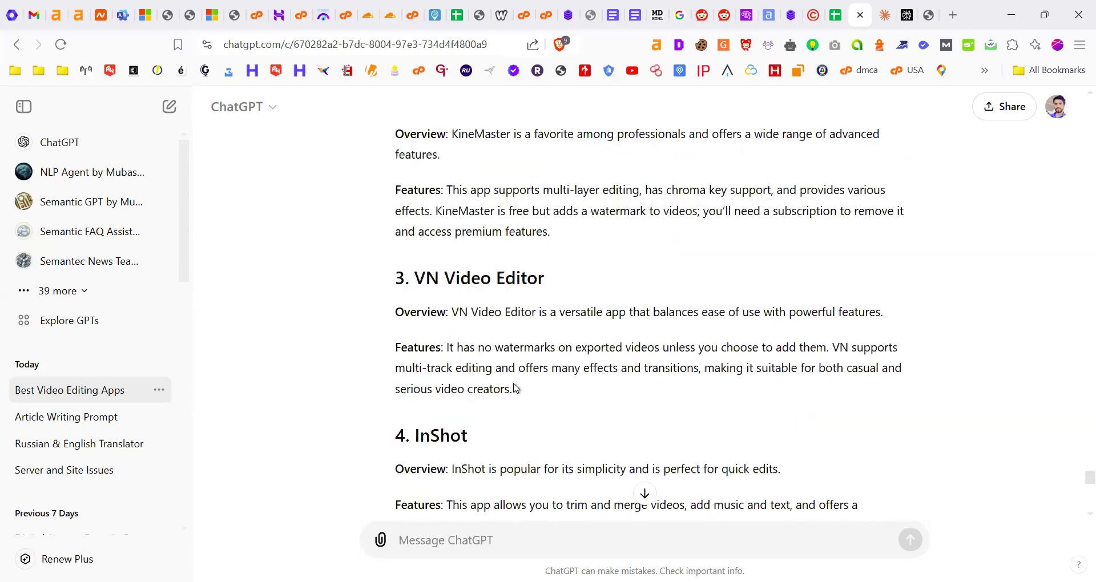
scroll(517, 388, down, 8)
scroll(632, 349, up, 20)
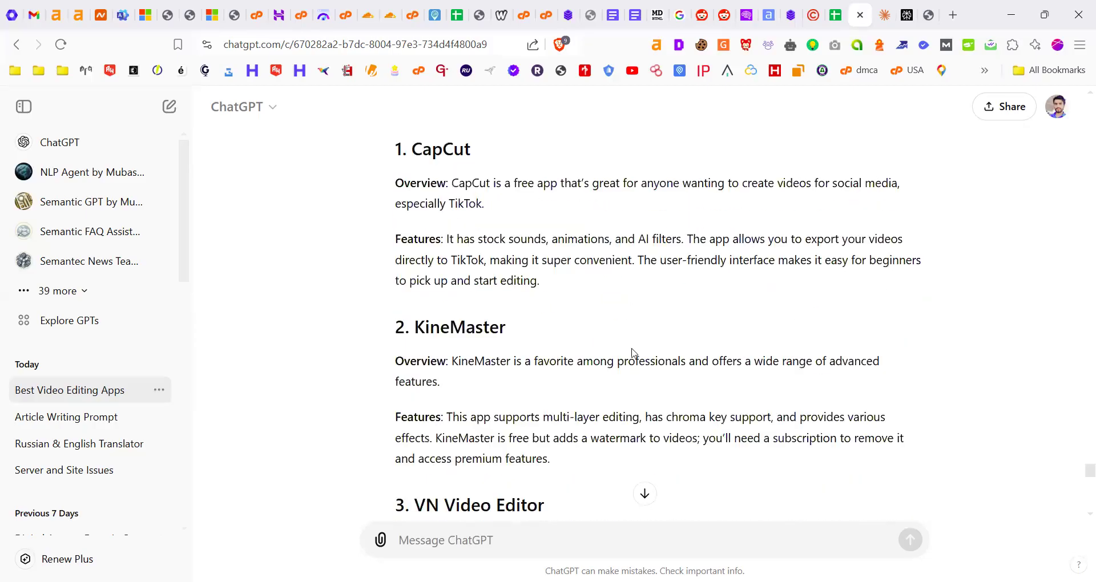
scroll(644, 357, up, 10)
drag(648, 357, 648, 358)
scroll(647, 357, up, 10)
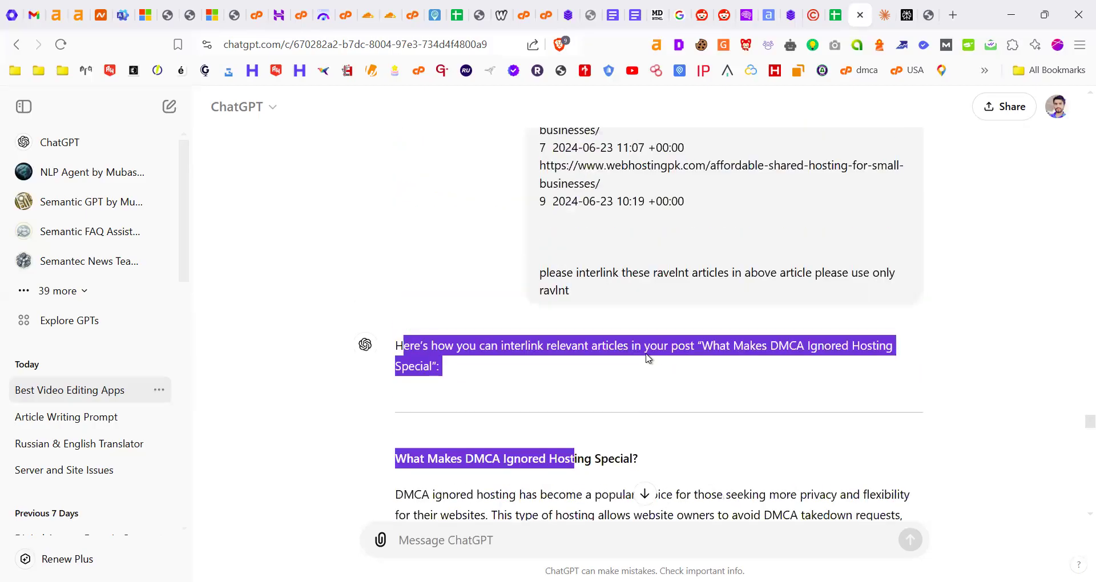
scroll(648, 358, down, 20)
scroll(648, 358, up, 20)
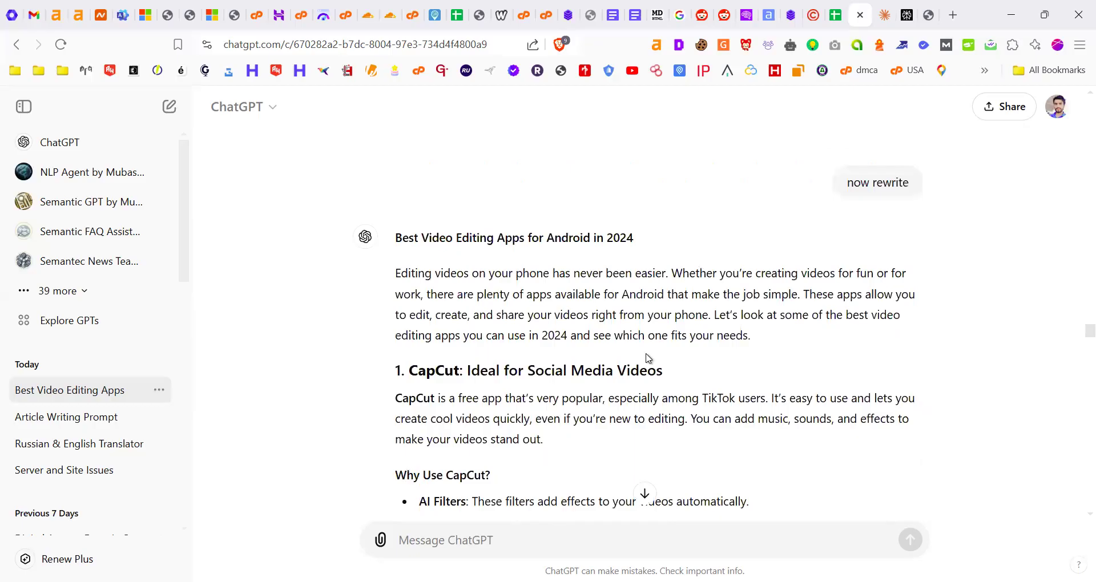
Find the earlier banned-word list message in the conversation and copy its full text
scroll(648, 357, up, 5)
scroll(648, 358, down, 2)
drag(757, 460, 709, 412)
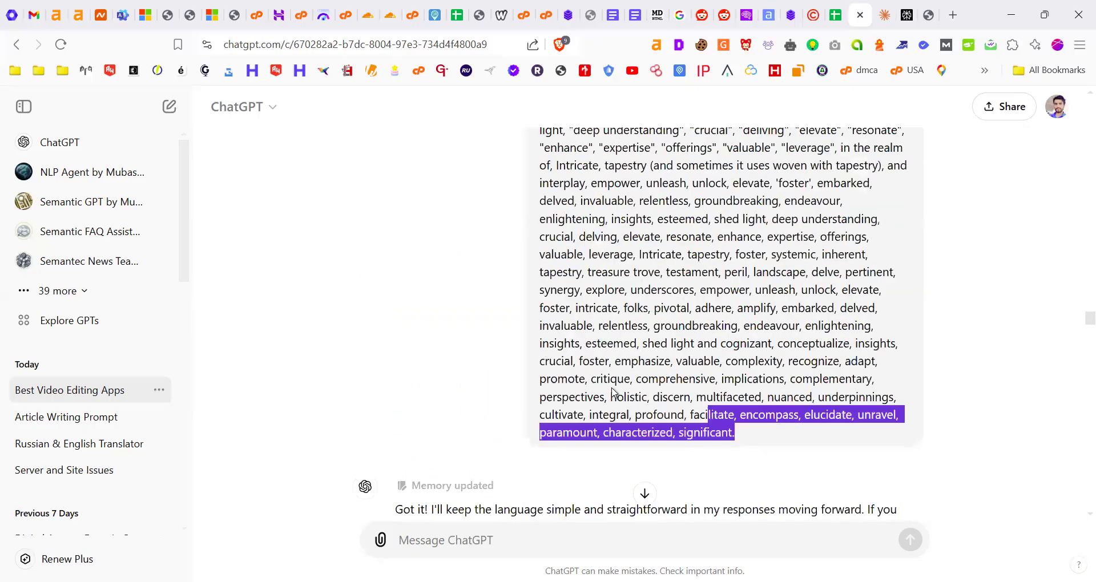
triple_click(661, 254)
scroll(706, 180, up, 10)
right_click(706, 180)
click(706, 206)
scroll(627, 399, down, 15)
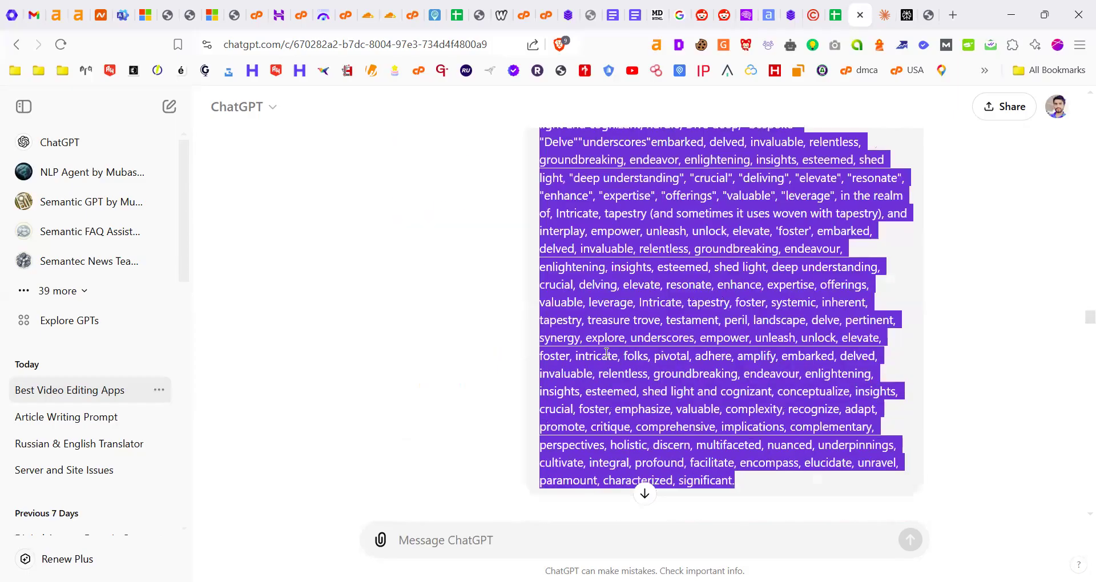
Send the copied banned-word list as a new message below the latest video editing apps article
scroll(612, 387, down, 20)
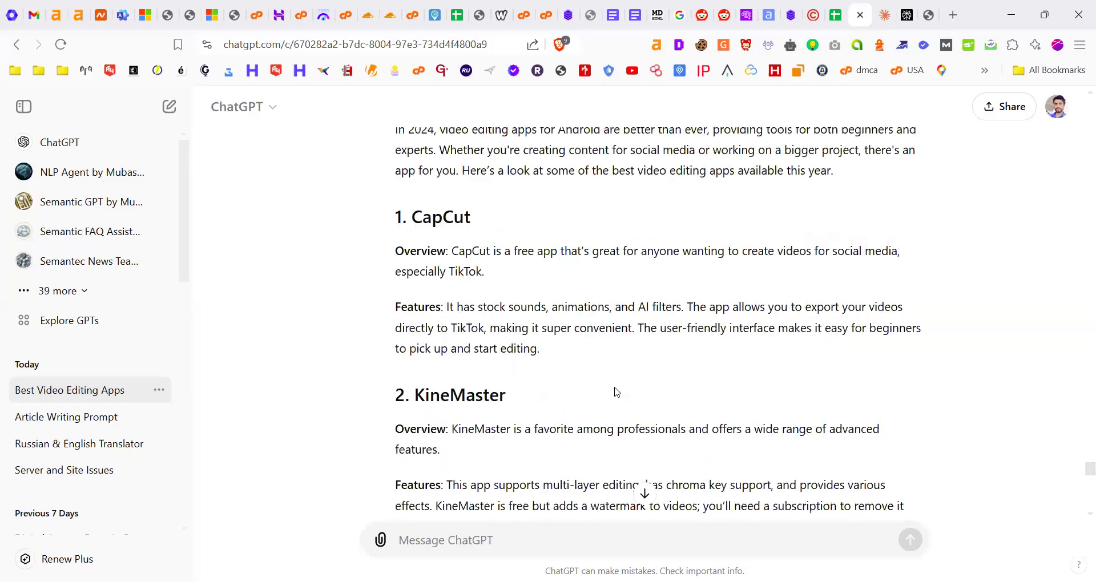
scroll(448, 390, up, 20)
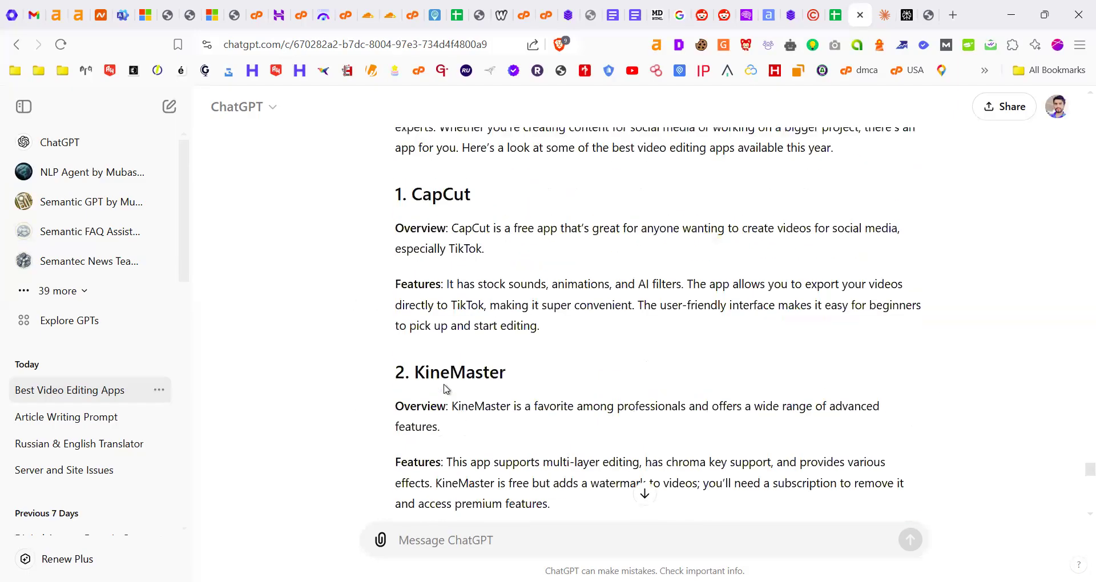
scroll(447, 388, down, 5)
drag(395, 313, 446, 316)
click(446, 317)
click(457, 537)
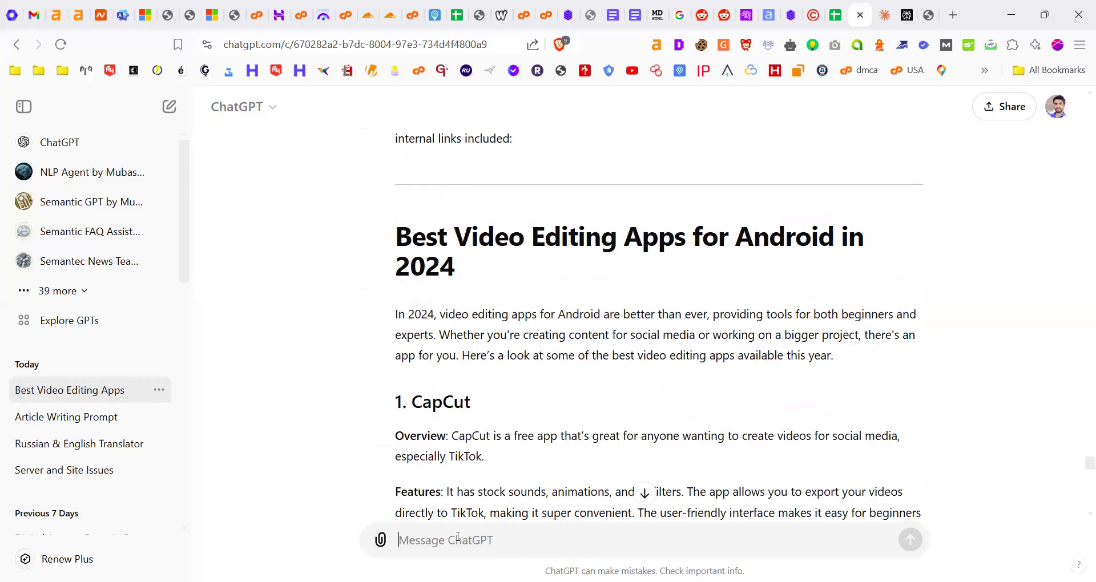
key(ctrl+v)
key(Return)
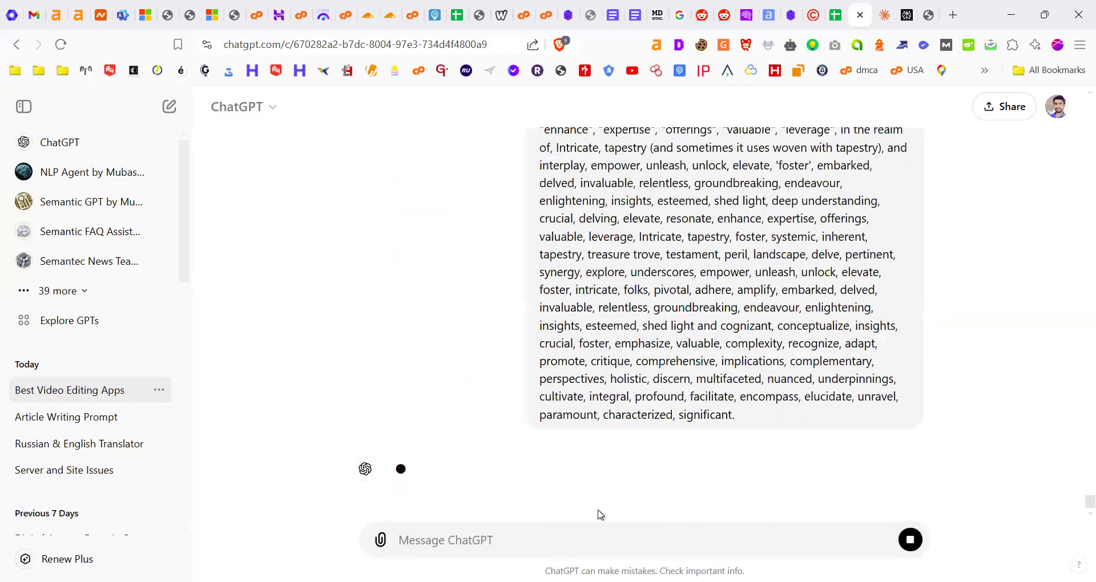
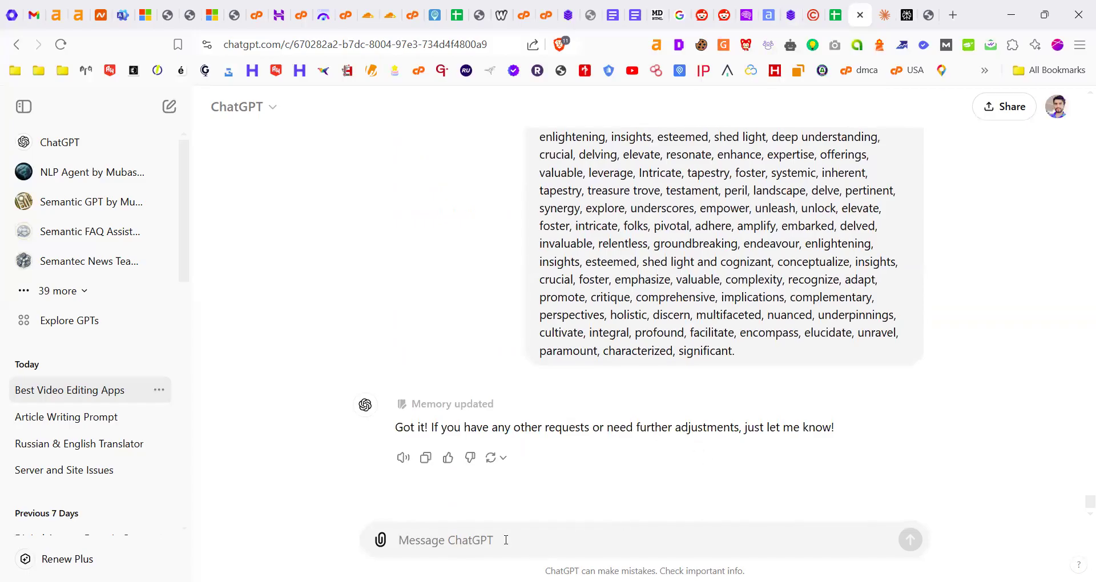
Reply "no" to the offer of further adjustments and send "now write" to request the article again
text(no)
key(Return)
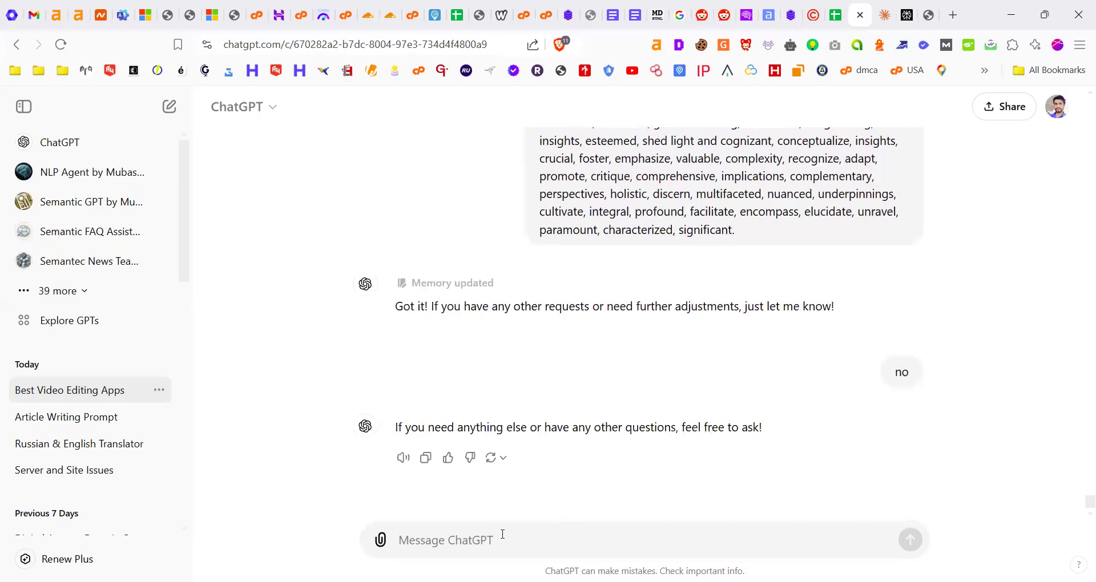
text(now write)
key(Return)
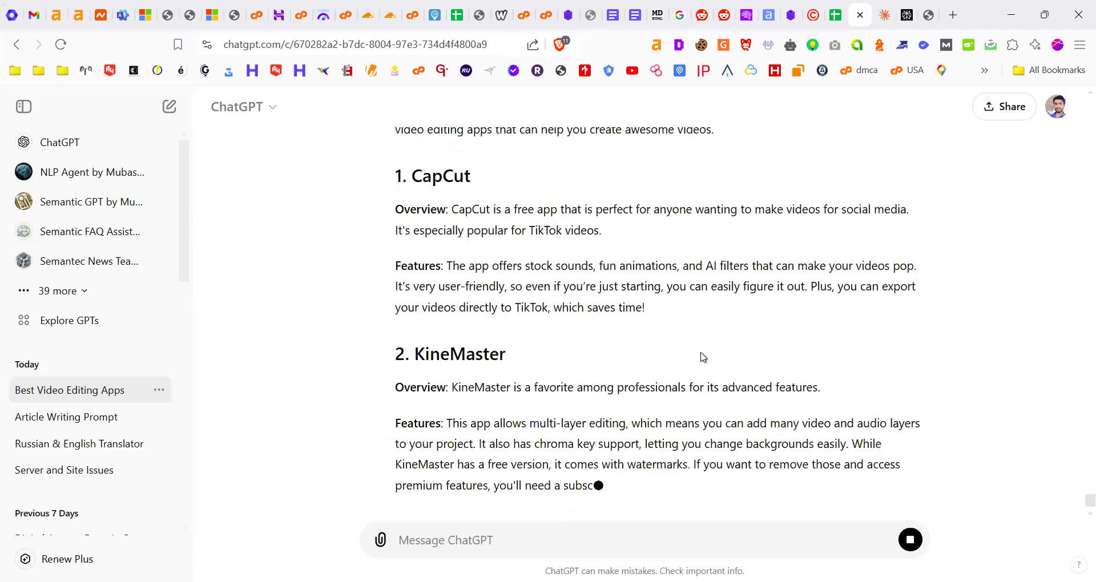
Review the rewritten video editing apps article from its title and introduction through the CapCut, LumaFusion and FilmoraGo sections
scroll(703, 357, up, 4)
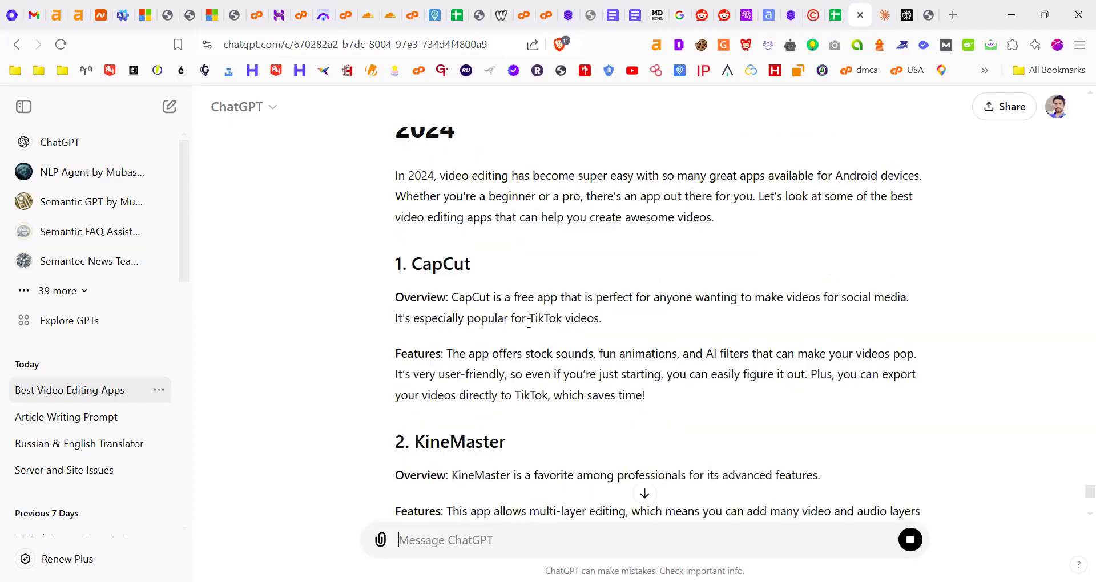
drag(684, 378, 391, 339)
click(537, 361)
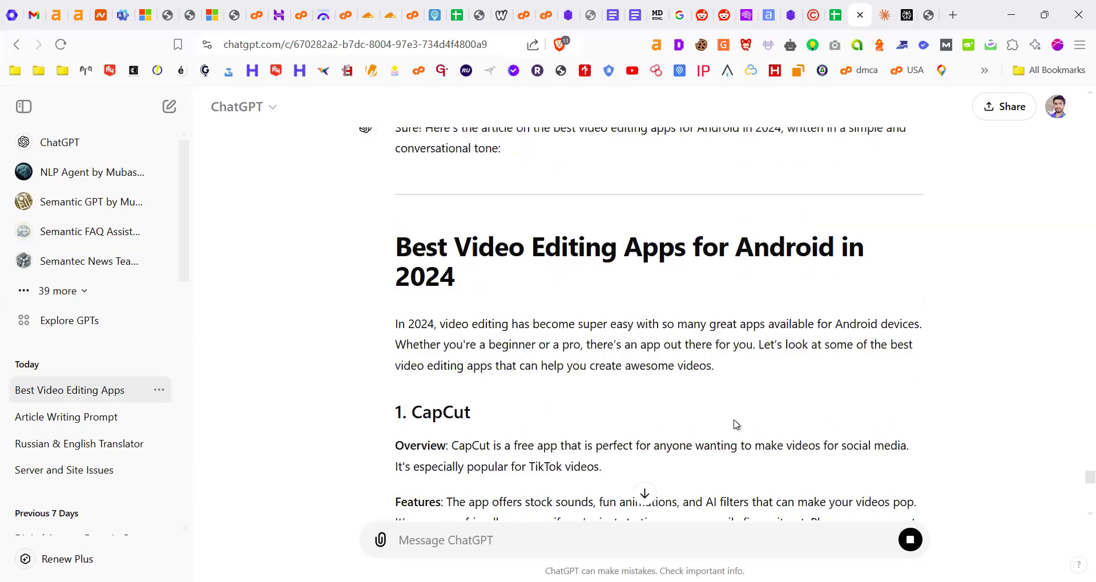
scroll(645, 453, up, 6)
scroll(548, 373, down, 8)
scroll(505, 328, down, 8)
scroll(504, 328, down, 4)
scroll(505, 328, down, 2)
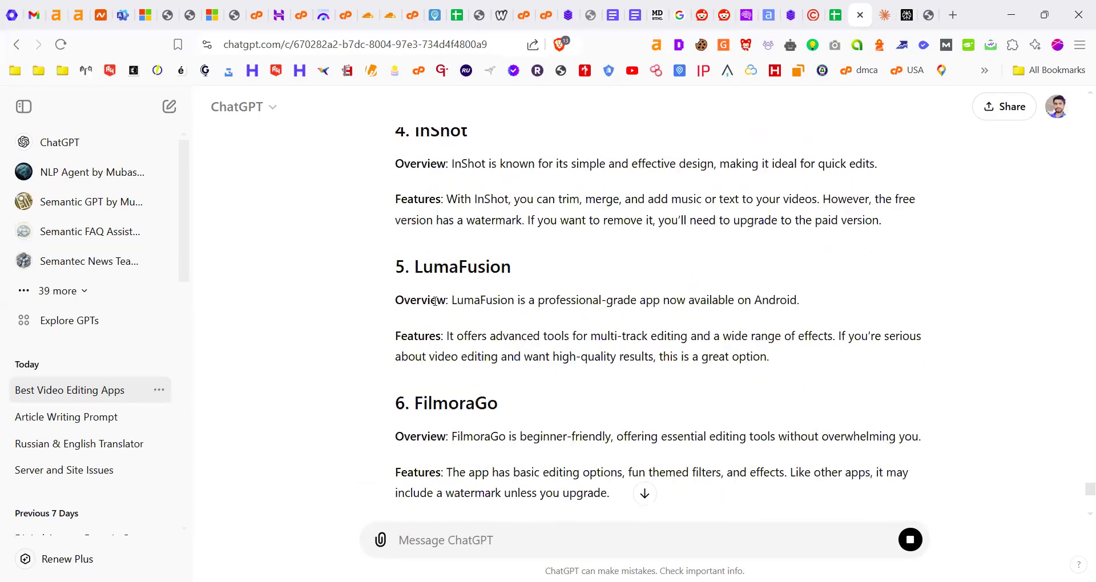
drag(398, 296, 594, 315)
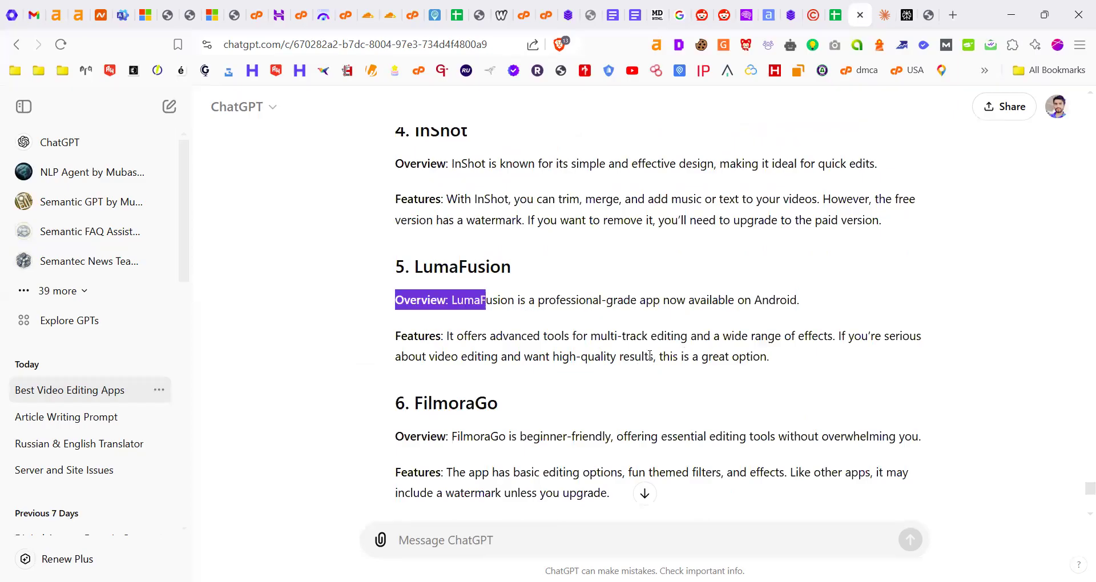
scroll(636, 375, up, 10)
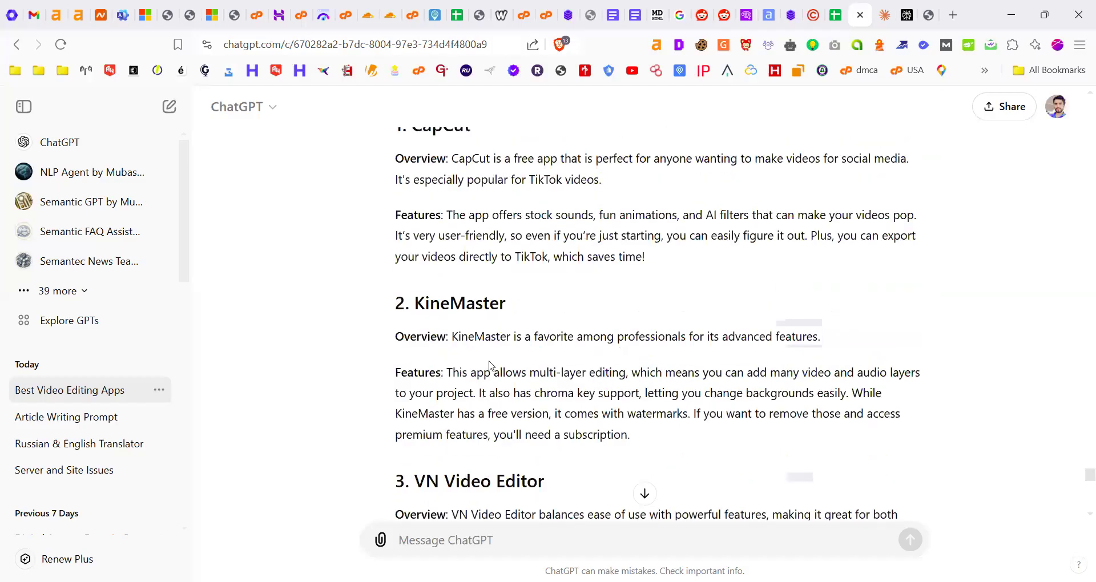
scroll(664, 408, up, 4)
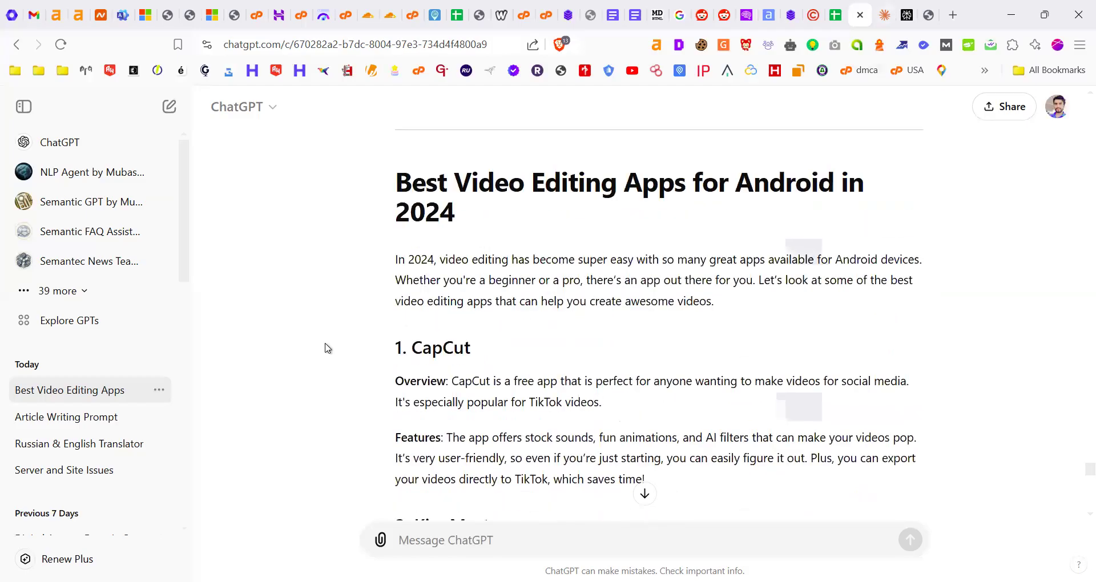
Switch to the Claude conversation and open the document "Detailed Prompt for Creating Simple, Friendly, and Engaging Articles" at its beginning
key(ctrl+Tab)
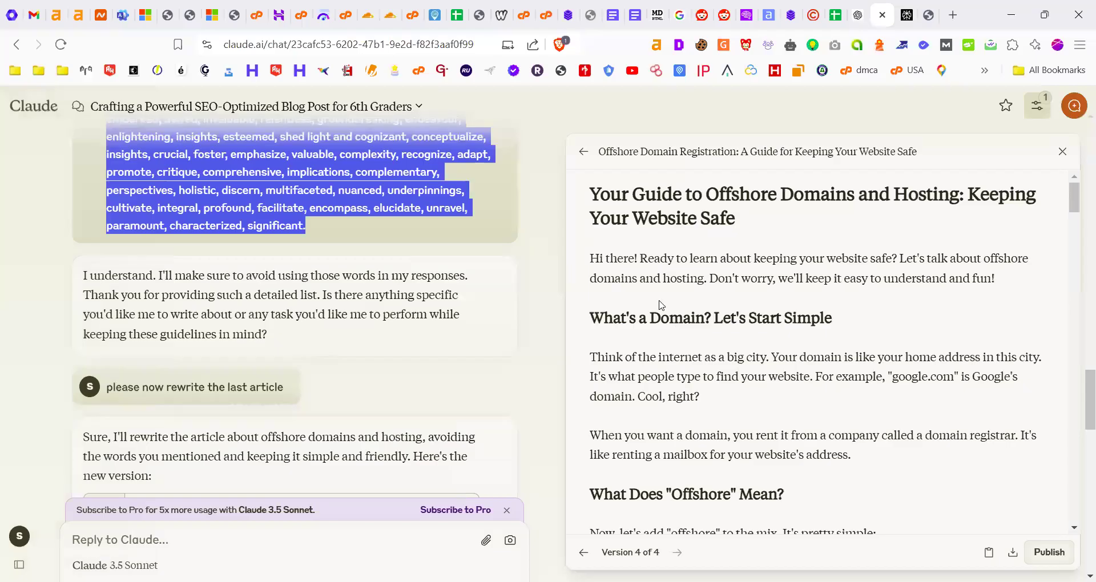
click(621, 214)
scroll(634, 301, down, 1)
scroll(634, 301, down, 3)
scroll(560, 349, down, 10)
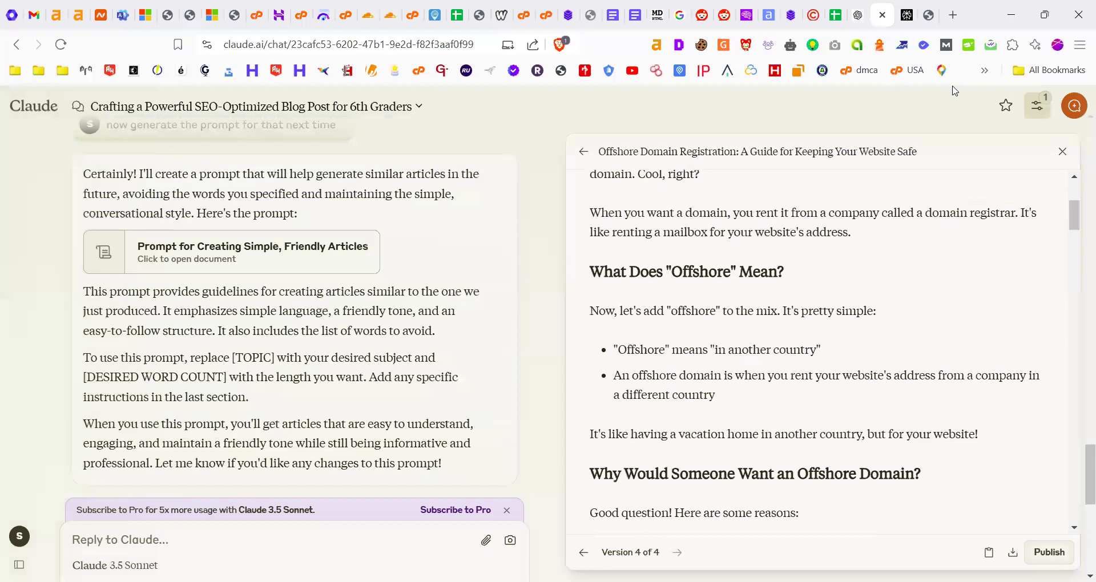
scroll(211, 358, down, 3)
scroll(211, 358, down, 2)
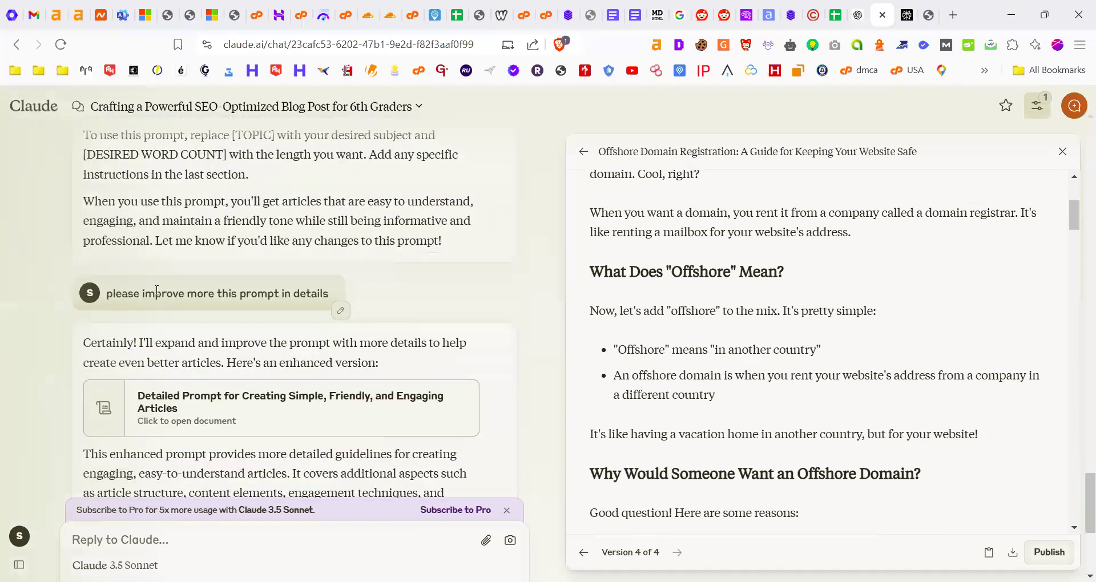
scroll(216, 295, down, 1)
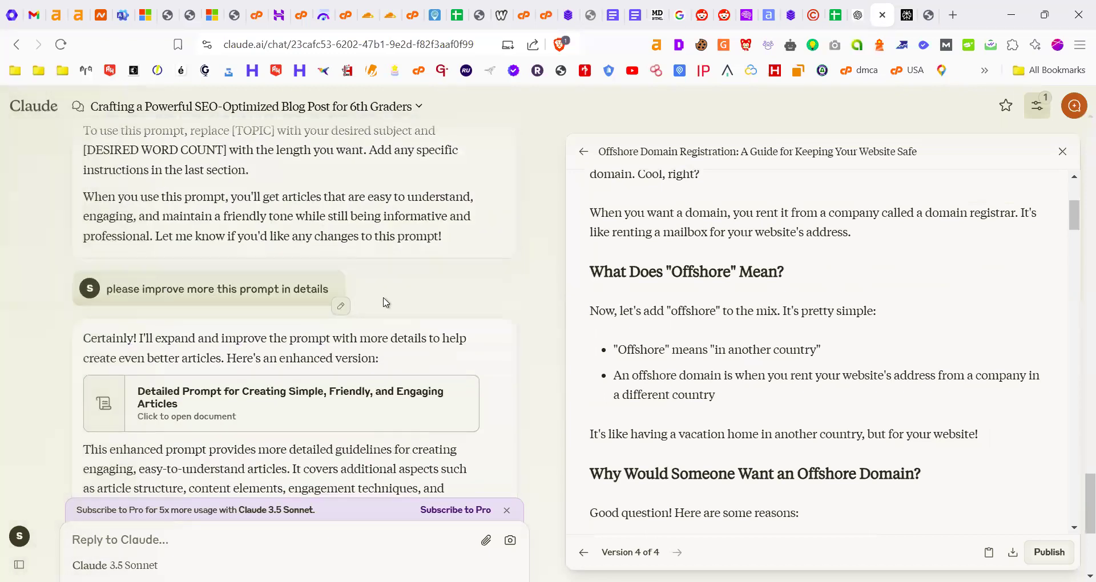
click(210, 333)
scroll(786, 263, up, 15)
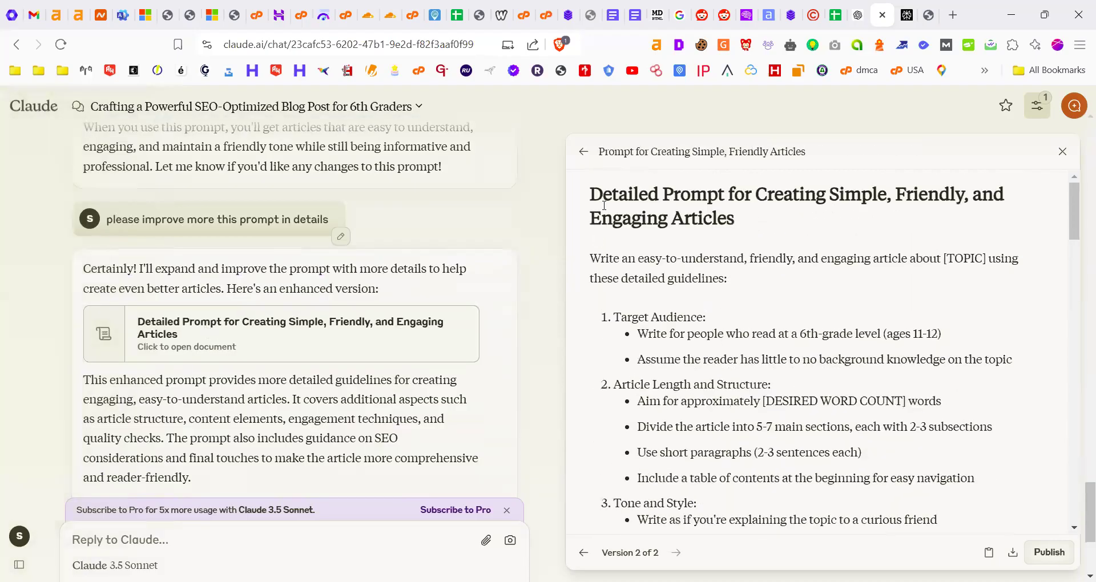
Highlight the detailed prompt's title and the 6th-grade reading level in its Target Audience guidelines
drag(591, 194, 725, 254)
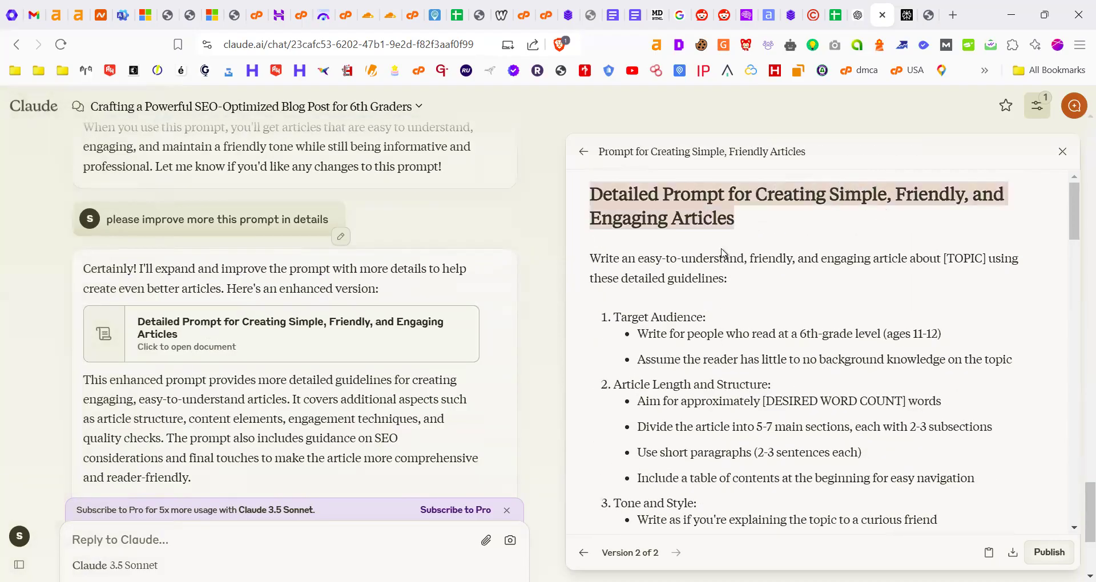
click(697, 314)
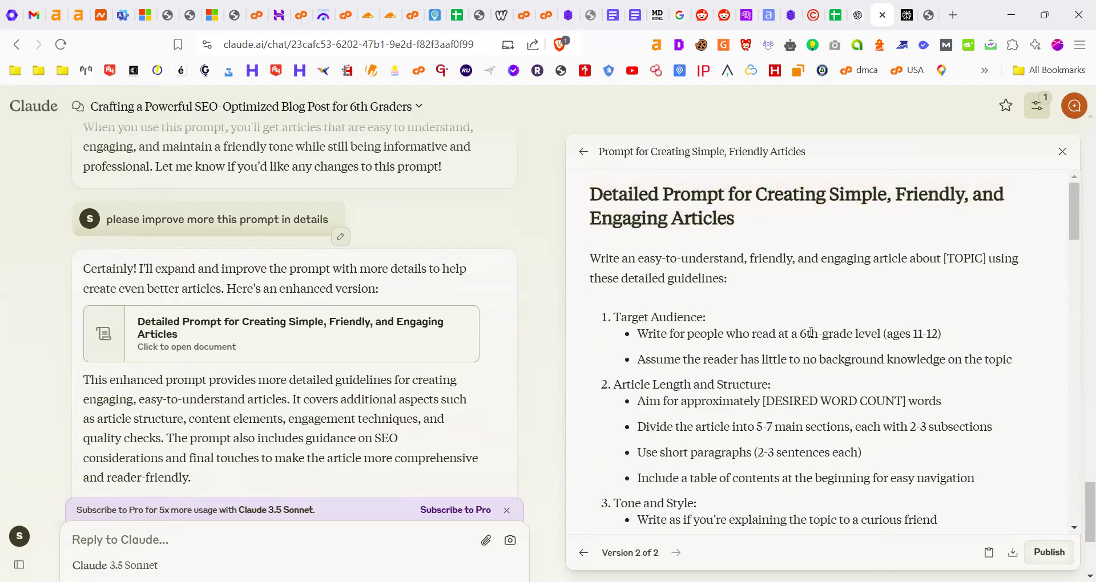
drag(800, 334, 828, 334)
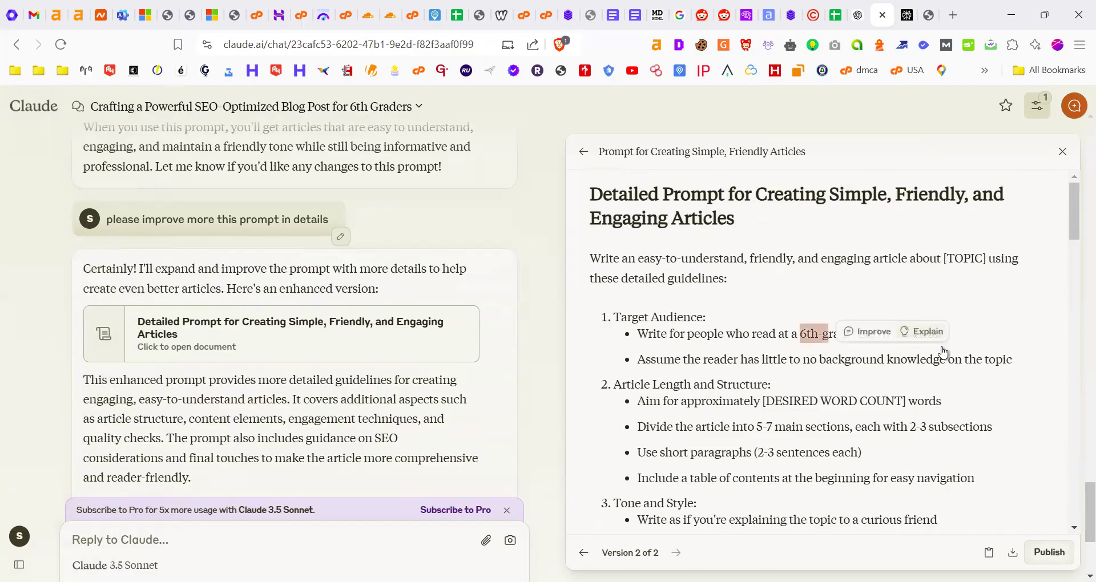
click(877, 346)
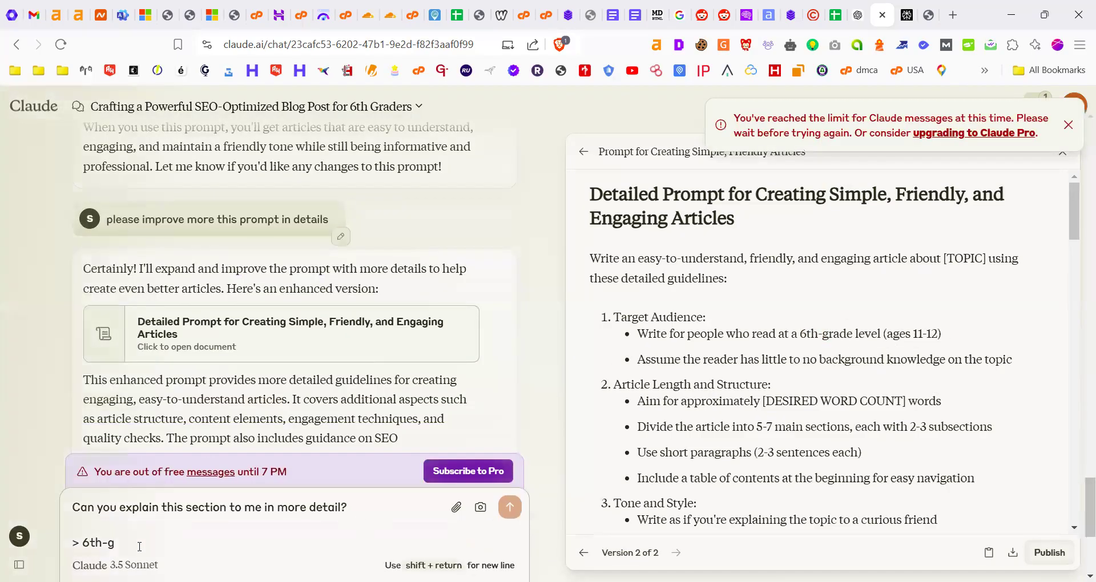
drag(115, 543, 69, 551)
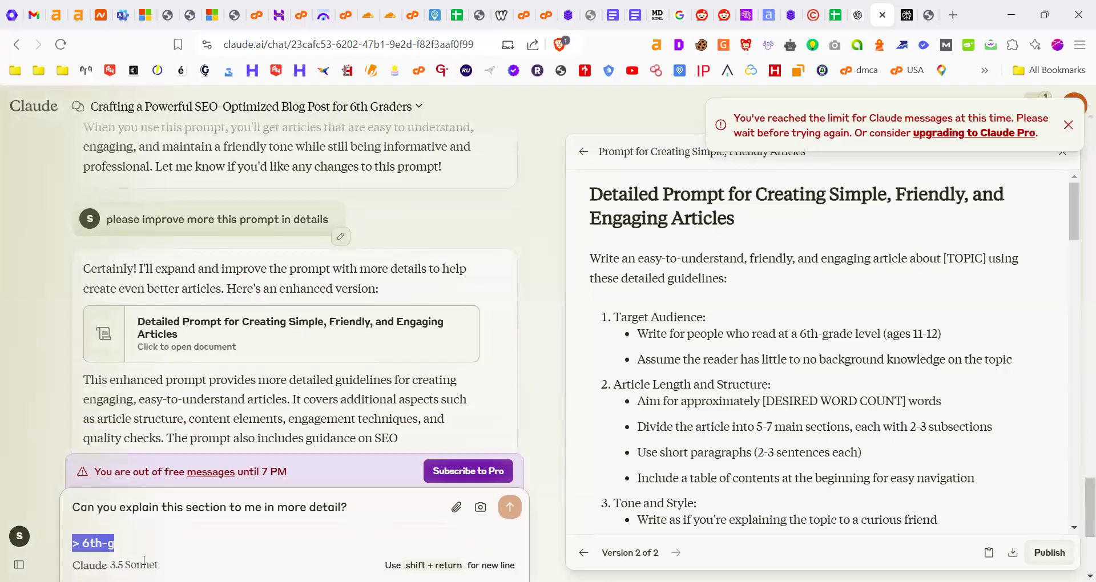
key(BackSpace)
drag(73, 526, 87, 507)
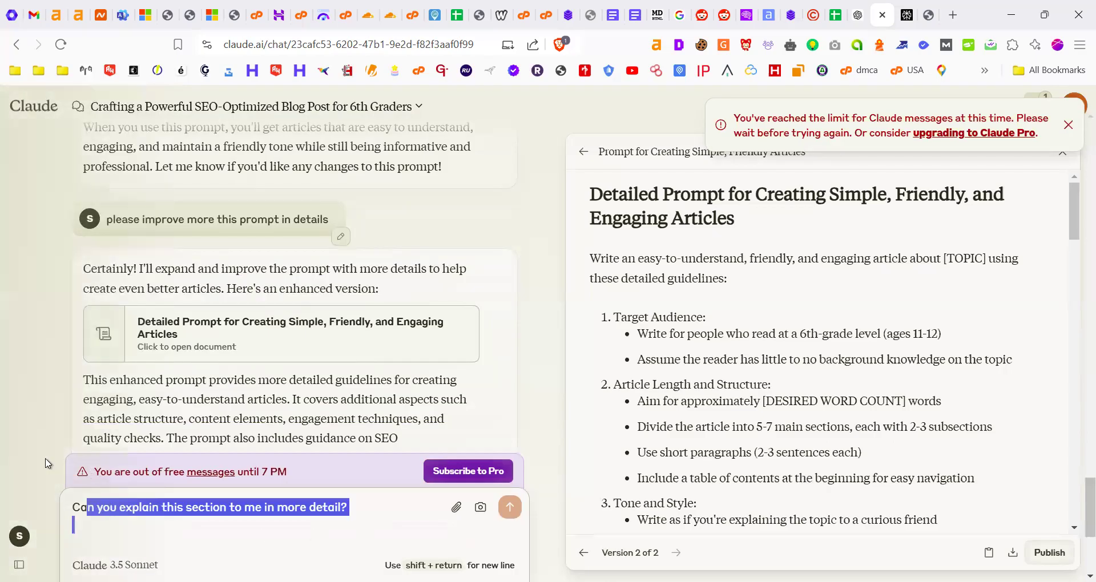
key(BackSpace)
Highlight the [TOPIC] placeholder in Claude, switch to the Google Docs prompt document, and highlight the simple prompt's 6th-grade audience line
drag(942, 257, 985, 259)
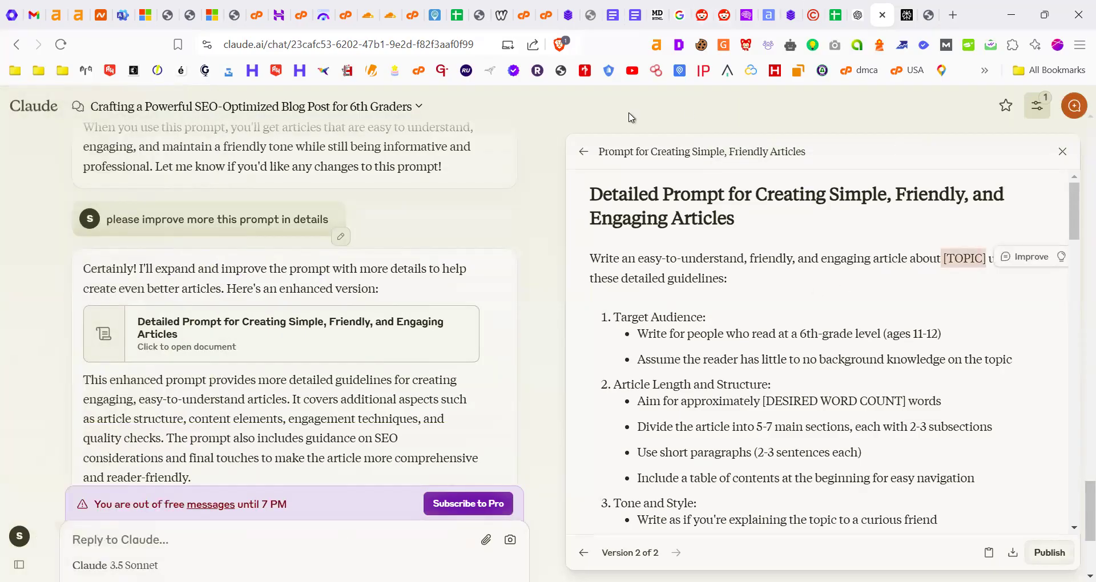
click(612, 16)
scroll(347, 320, up, 2)
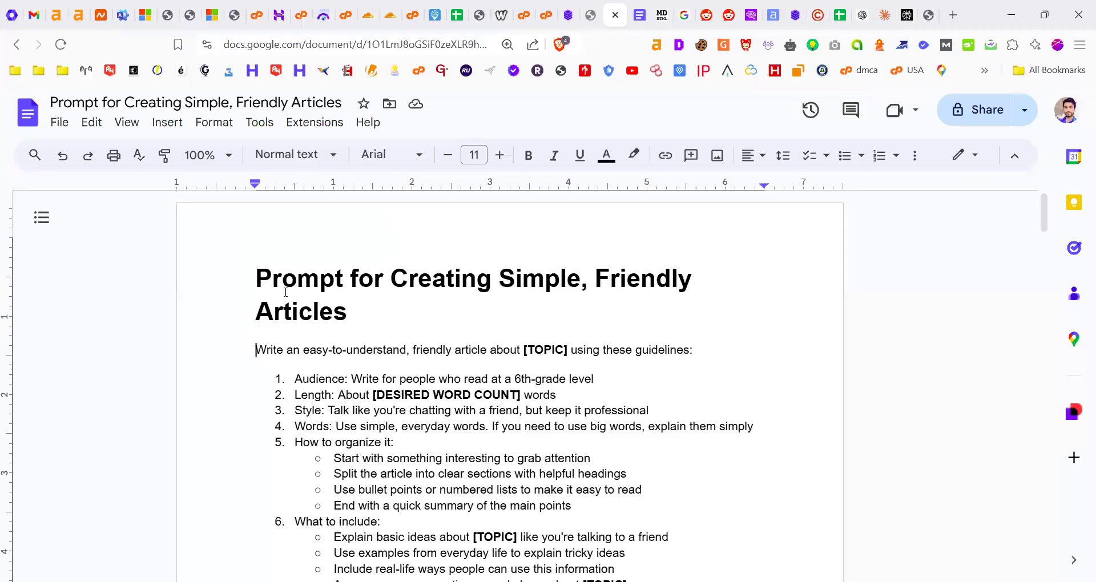
scroll(306, 316, down, 15)
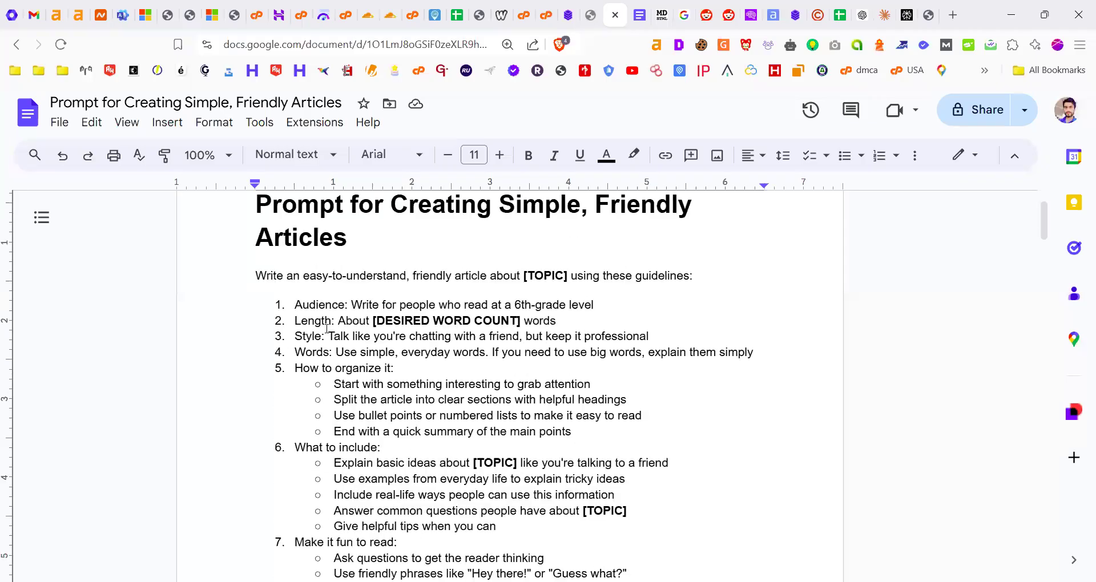
scroll(477, 391, down, 5)
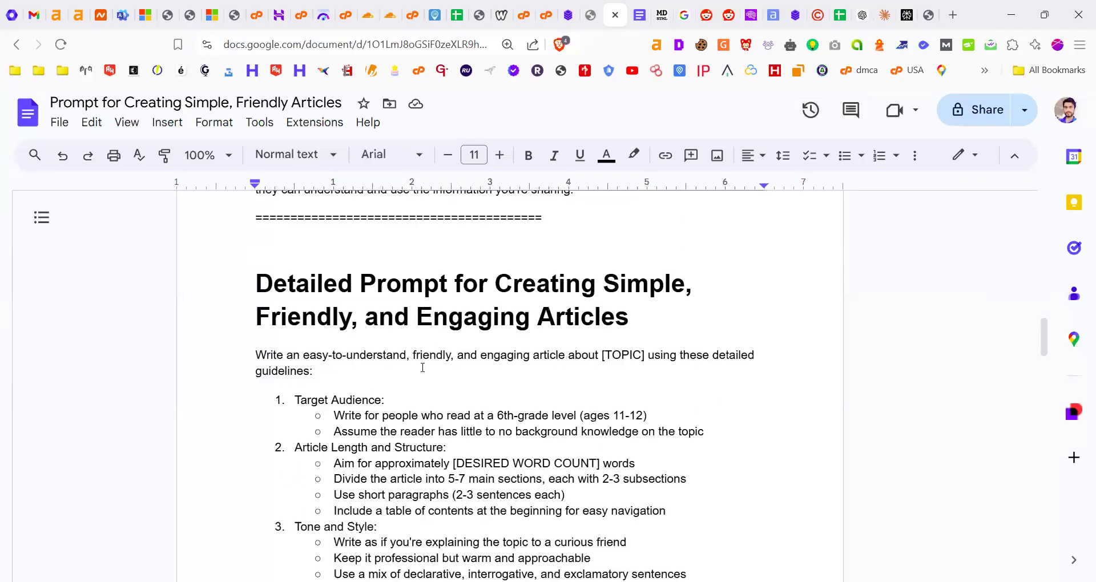
scroll(343, 370, down, 1)
scroll(465, 361, up, 20)
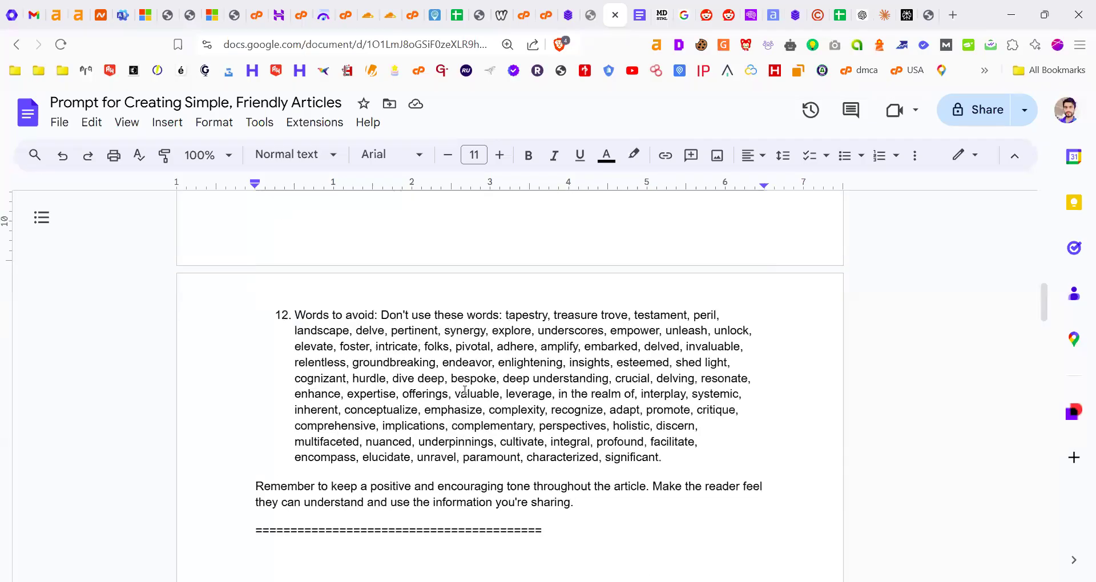
scroll(296, 311, down, 1)
drag(295, 305, 597, 304)
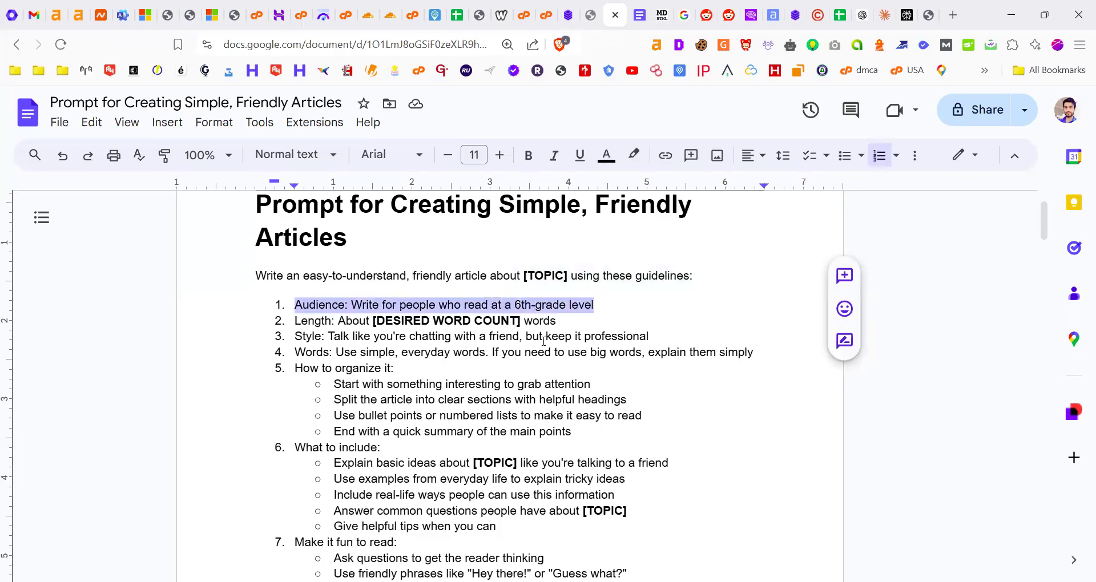
Go to the detailed prompt's Target Audience guidelines and highlight the start of the line about readers' background knowledge
scroll(543, 341, down, 15)
scroll(345, 350, up, 1)
drag(294, 324, 323, 364)
click(401, 362)
click(339, 357)
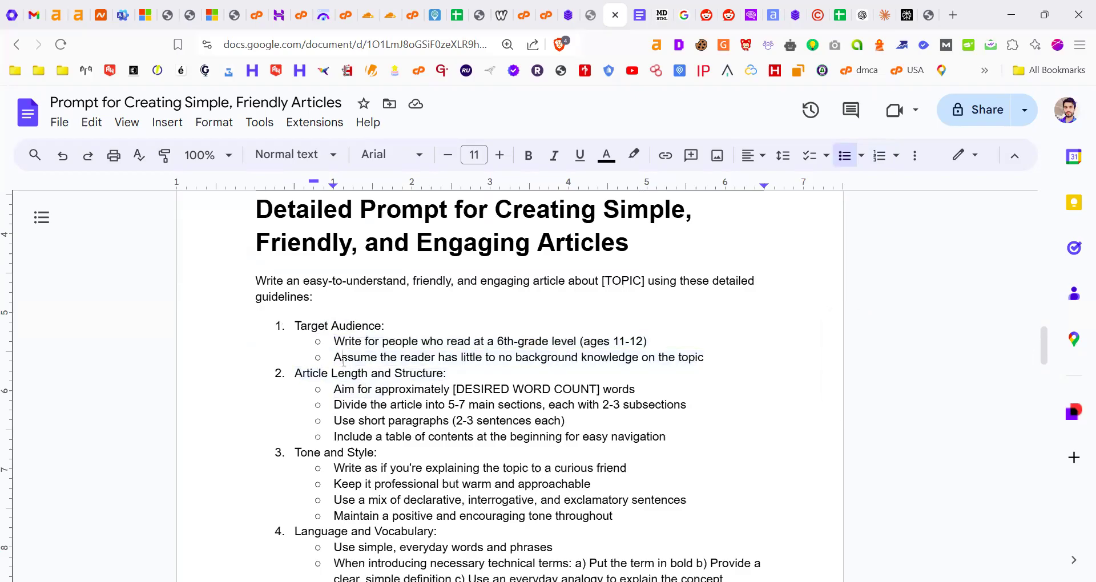
key(shift+Right)
key(shift+Right)
key(shift+Right)
key(shift+Right)
key(shift+Right)
key(shift+Right)
key(shift+Right)
key(shift+Right)
key(shift+Right)
key(shift+Right)
key(shift+Right)
key(shift+Right)
key(shift+Right)
key(shift+Right)
key(shift+Right)
key(shift+Right)
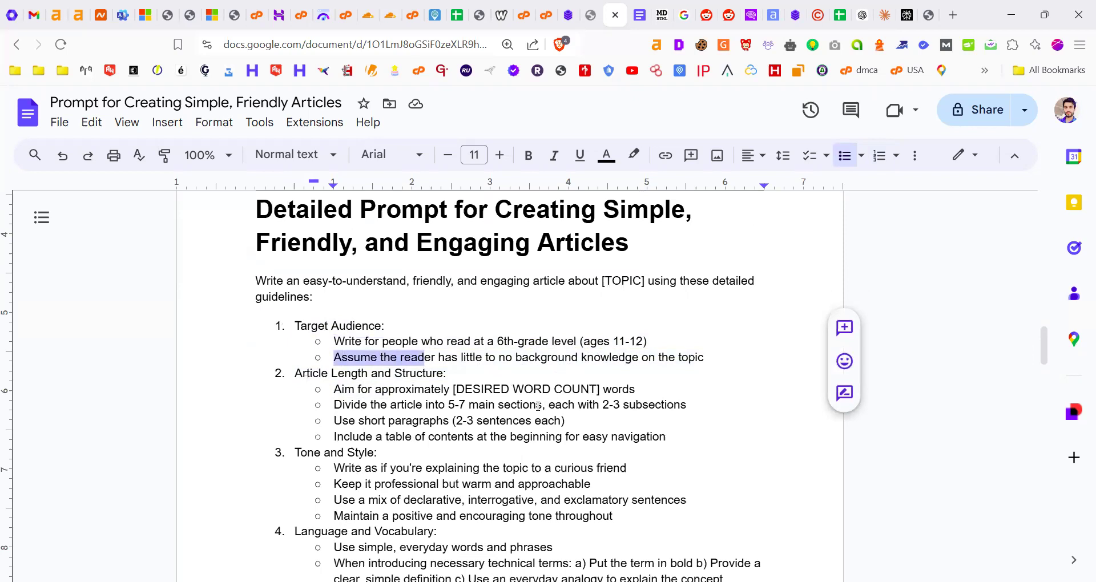
Look back at the ChatGPT video editing apps article and the Claude prompt, and return to the Google Docs prompt document
scroll(399, 365, up, 3)
scroll(260, 352, down, 2)
drag(254, 353, 469, 451)
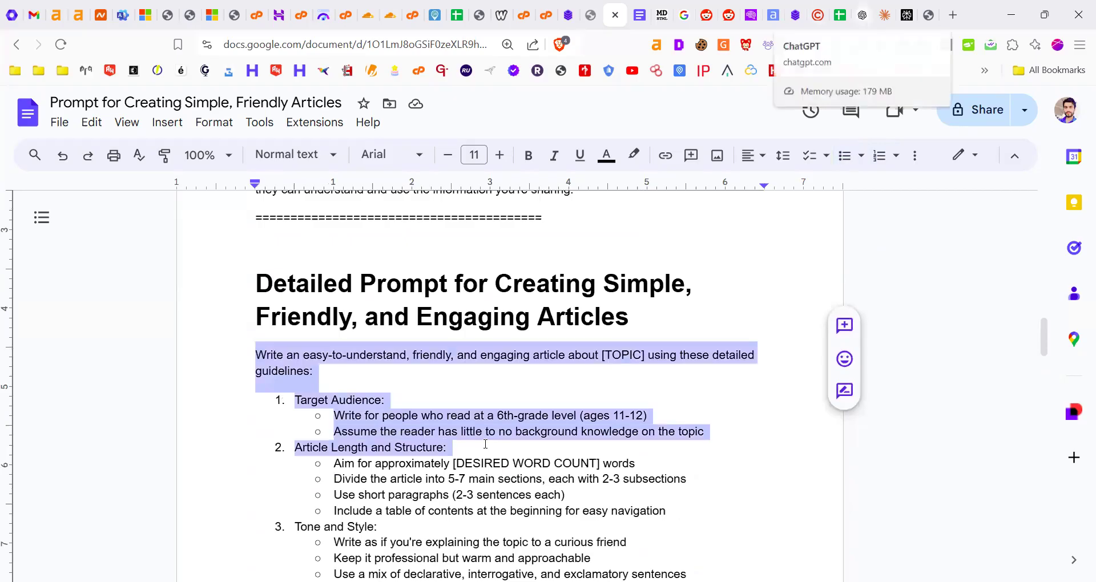
click(862, 15)
scroll(577, 400, down, 15)
scroll(577, 399, up, 2)
scroll(577, 401, up, 15)
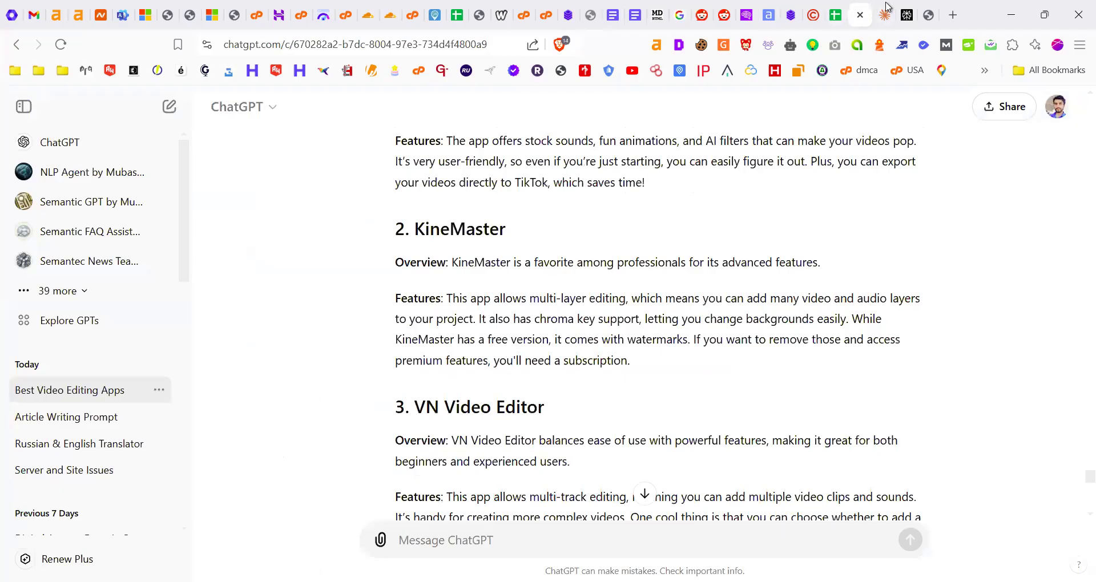
click(886, 8)
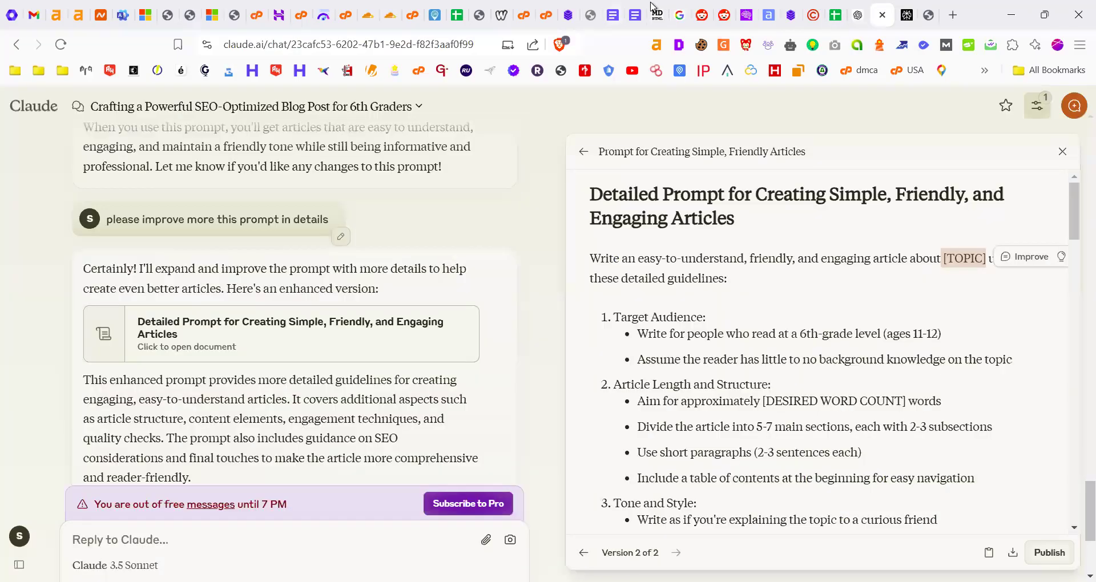
click(612, 14)
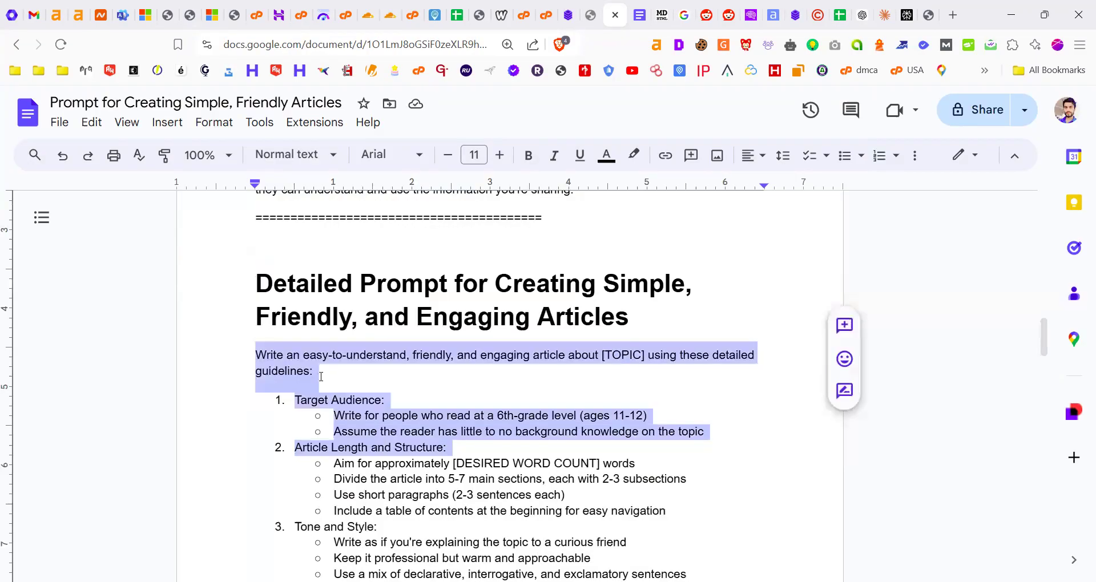
Copy the whole detailed prompt body, from "Write an easy-to-understand" through the closing reminder about an encouraging and positive tone
scroll(321, 376, down, 1)
drag(256, 281, 550, 403)
scroll(495, 441, down, 5)
scroll(519, 452, down, 6)
scroll(580, 474, down, 4)
scroll(548, 387, down, 1)
scroll(542, 367, down, 3)
scroll(543, 374, down, 1)
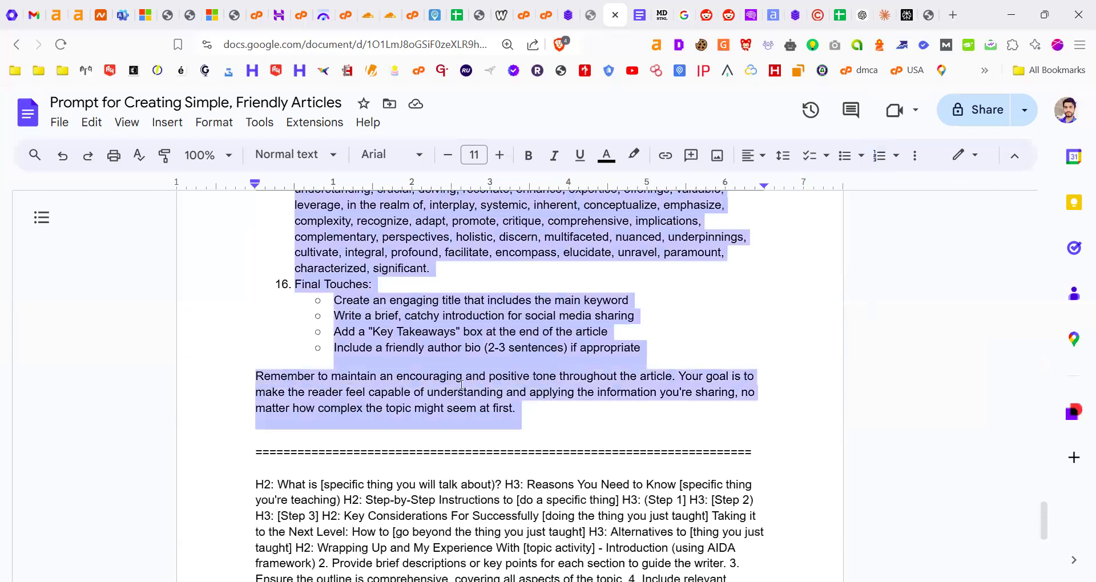
right_click(430, 357)
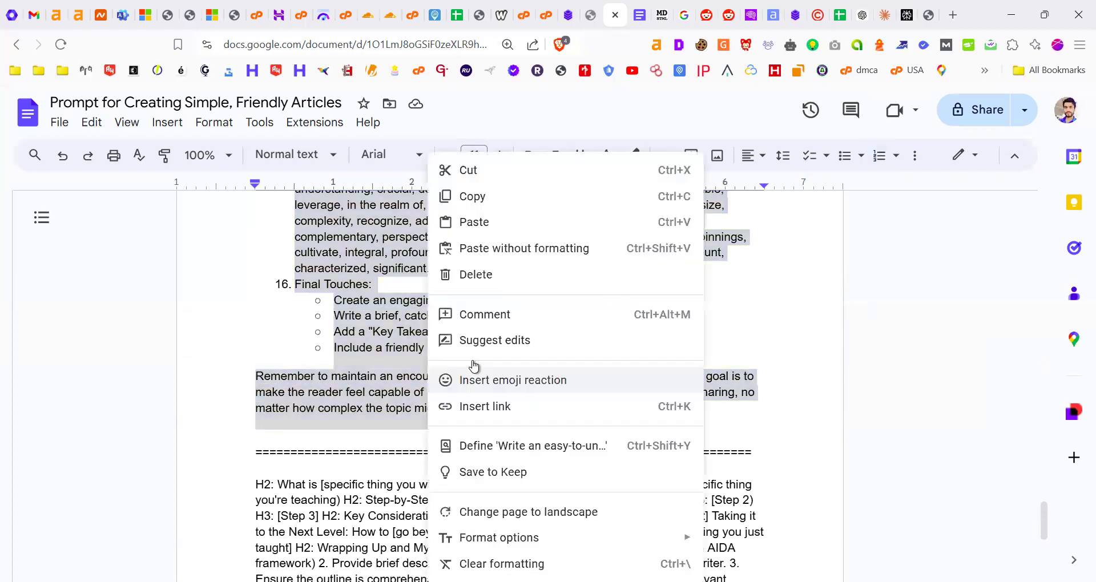
click(471, 197)
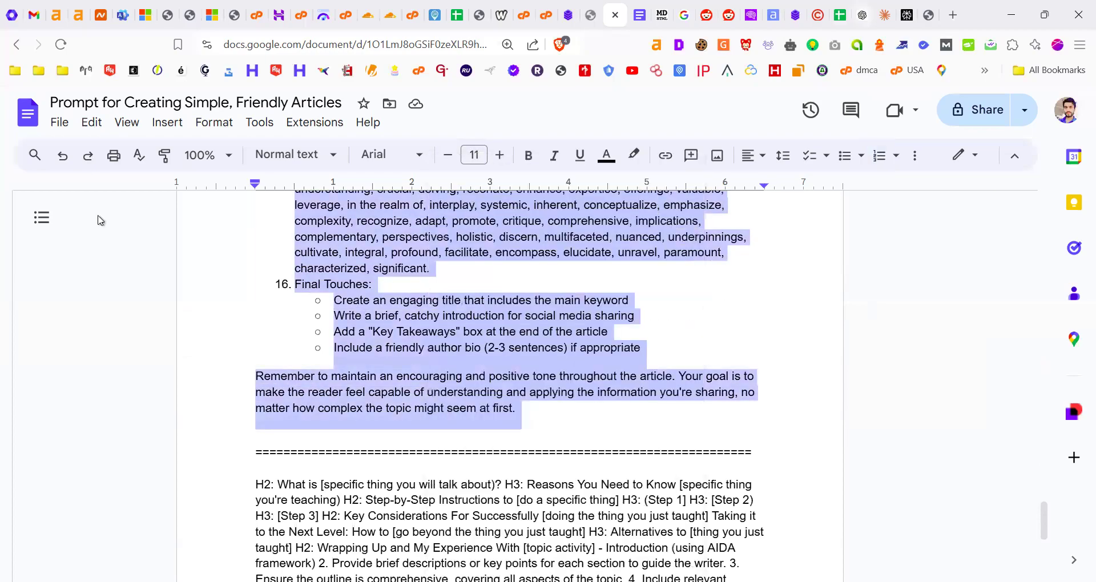
Start a new ChatGPT conversation, send the copied detailed prompt, and read the request for a topic and word count
key(ctrl+Tab)
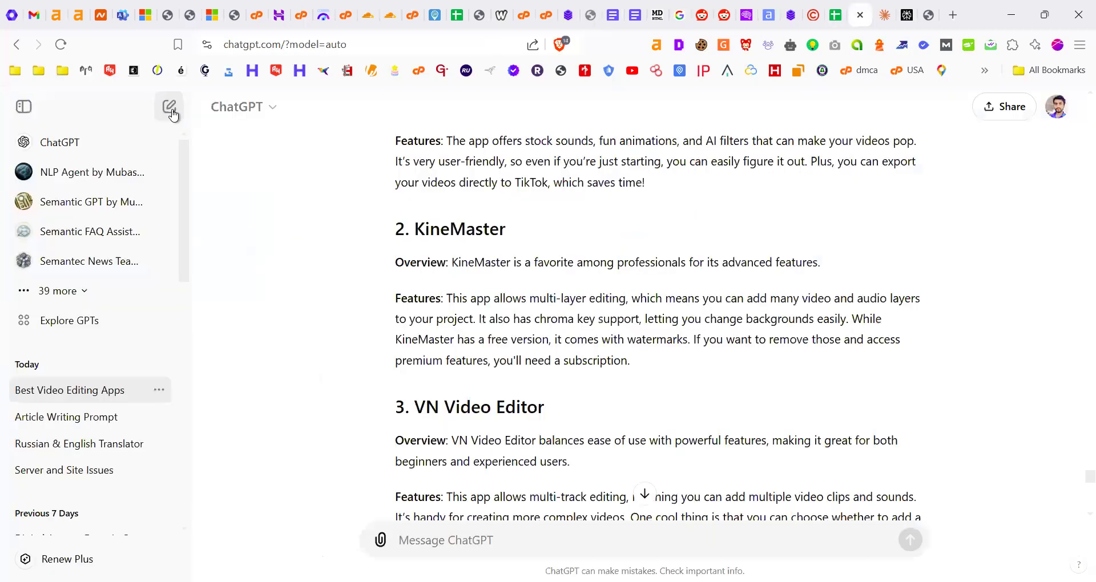
click(170, 108)
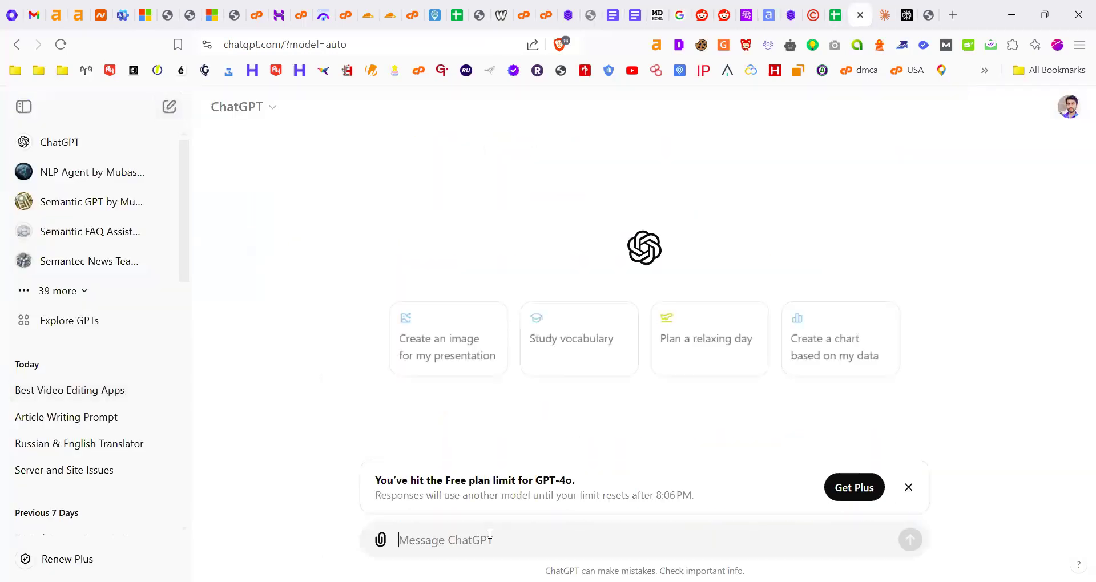
key(ctrl+v)
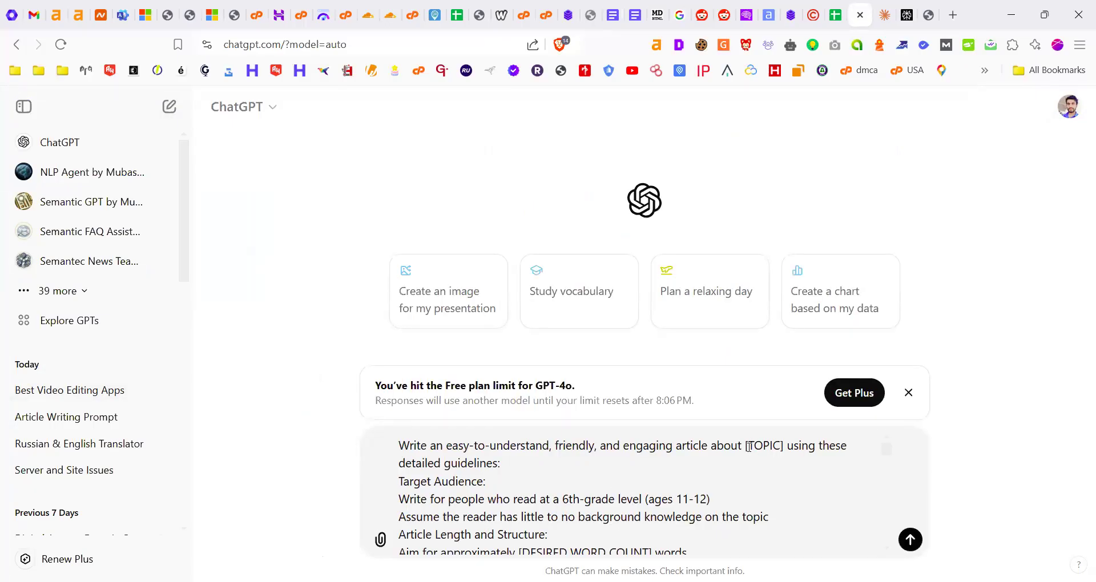
click(910, 539)
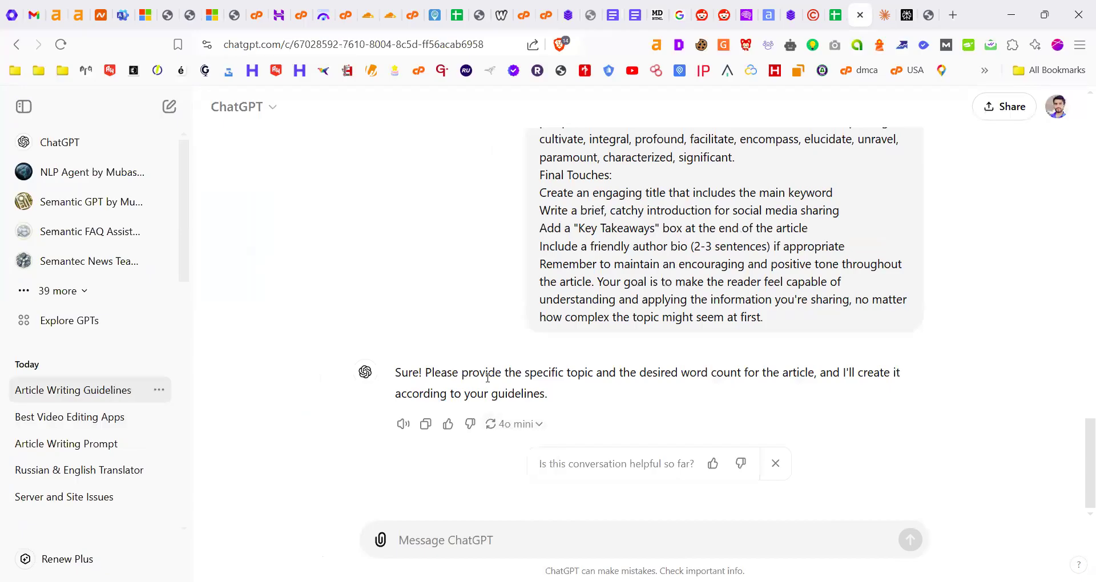
drag(395, 372, 544, 369)
click(753, 374)
Copy the query "best video app for android" from Perplexity and send it as the article topic in the ChatGPT conversation
click(908, 15)
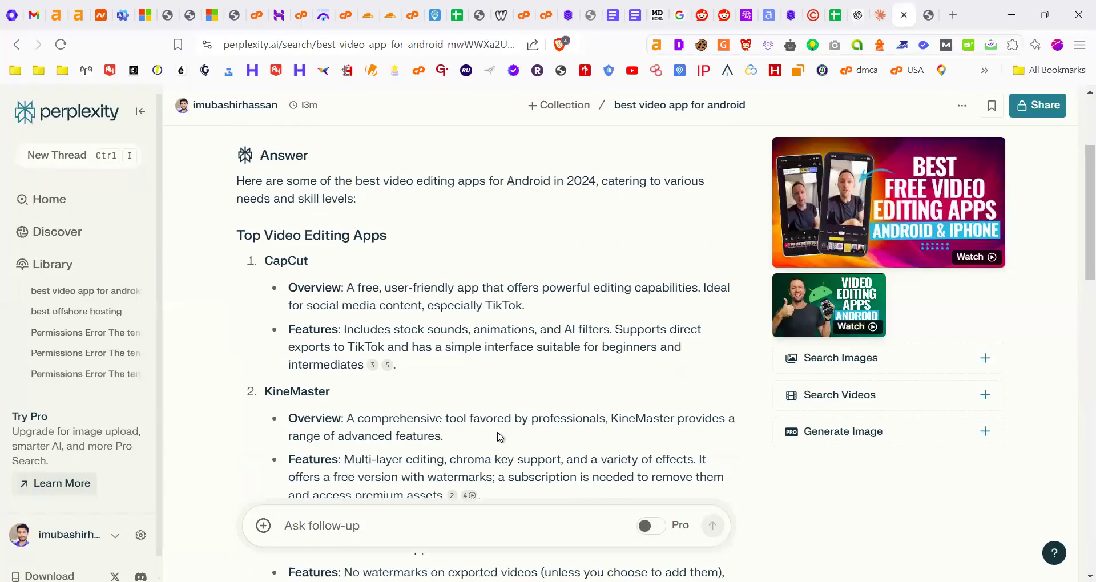
drag(236, 169, 513, 169)
right_click(497, 168)
click(502, 175)
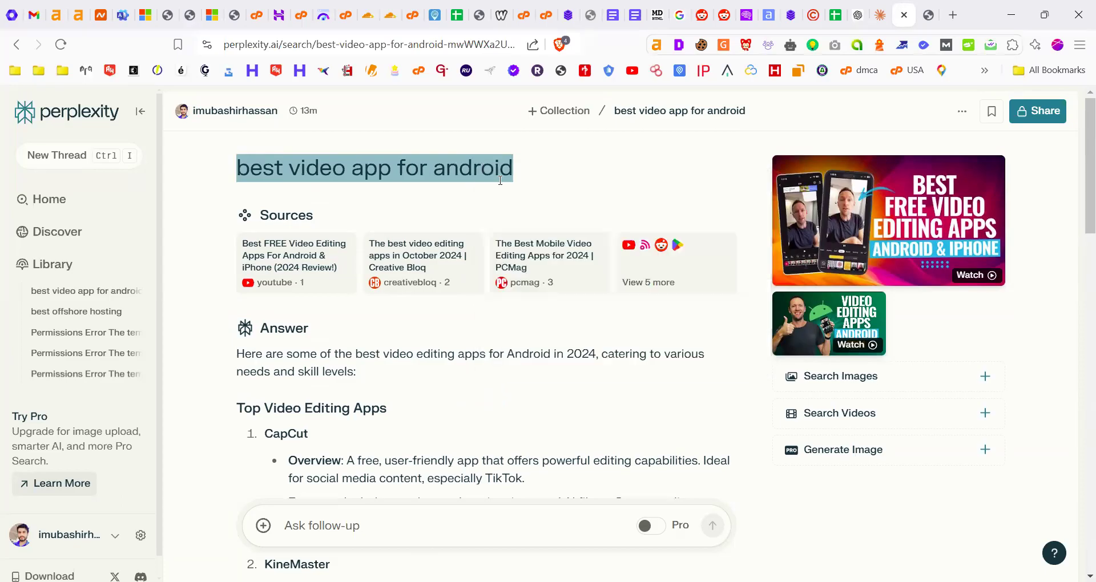
click(858, 13)
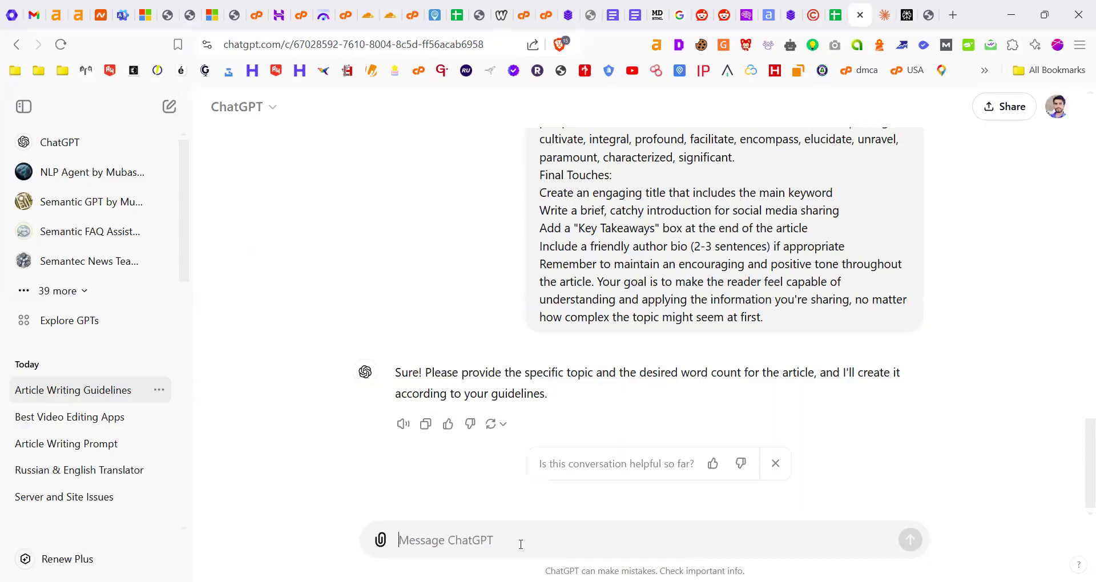
key(ctrl+v)
key(Return)
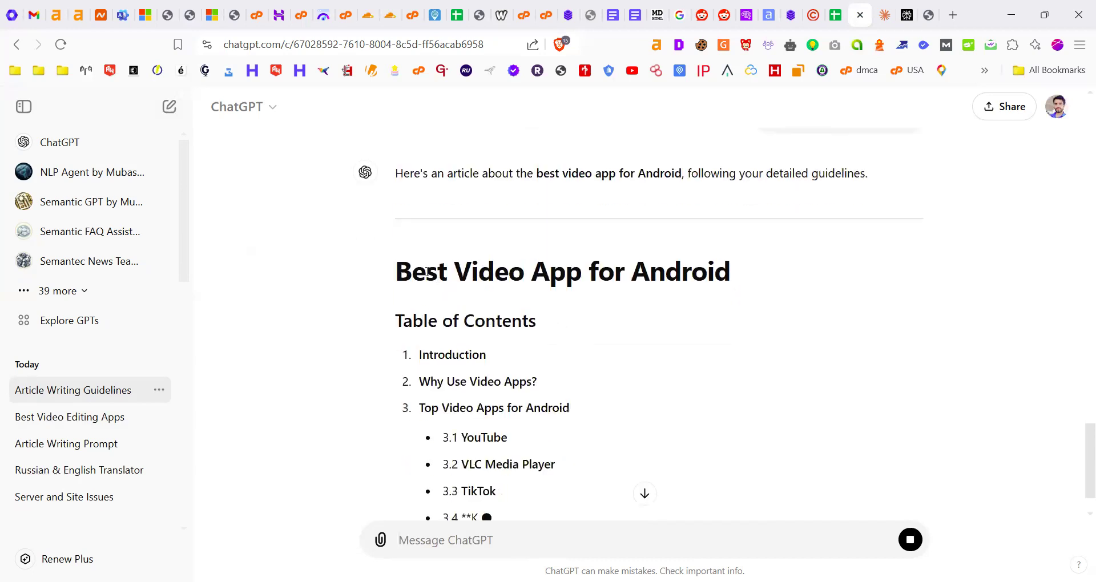
Review the generated article's title, table of contents and introduction
drag(410, 268, 662, 265)
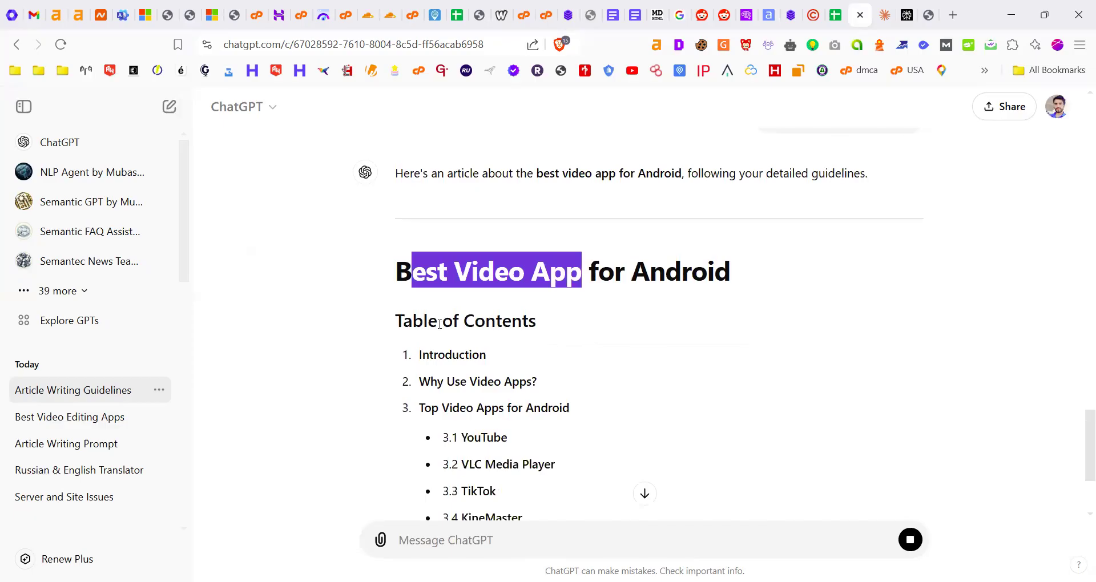
drag(439, 323, 729, 273)
scroll(491, 256, down, 1)
drag(419, 308, 500, 308)
scroll(439, 229, down, 3)
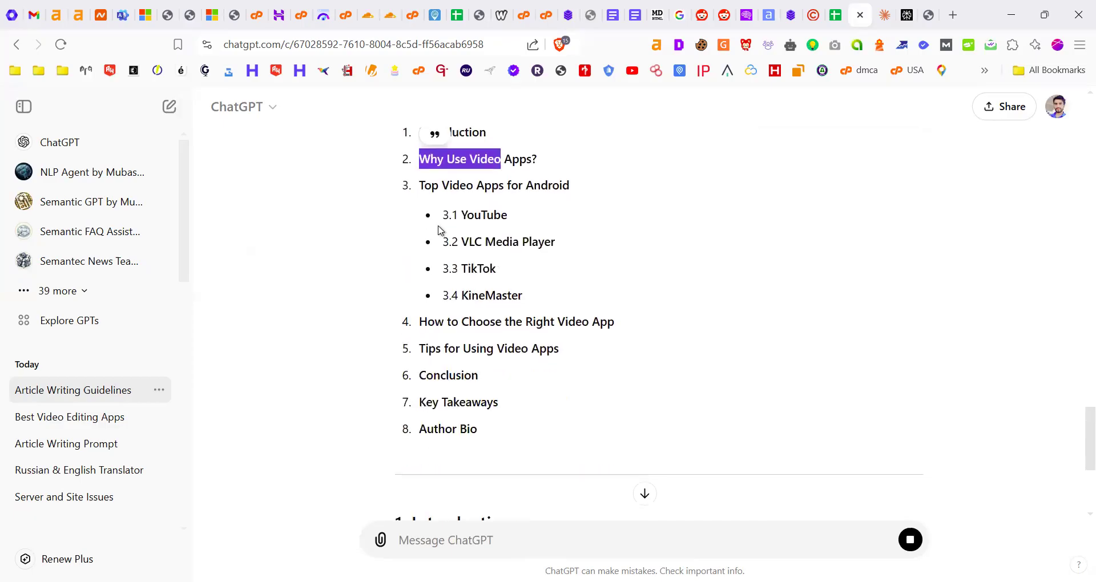
scroll(474, 368, down, 3)
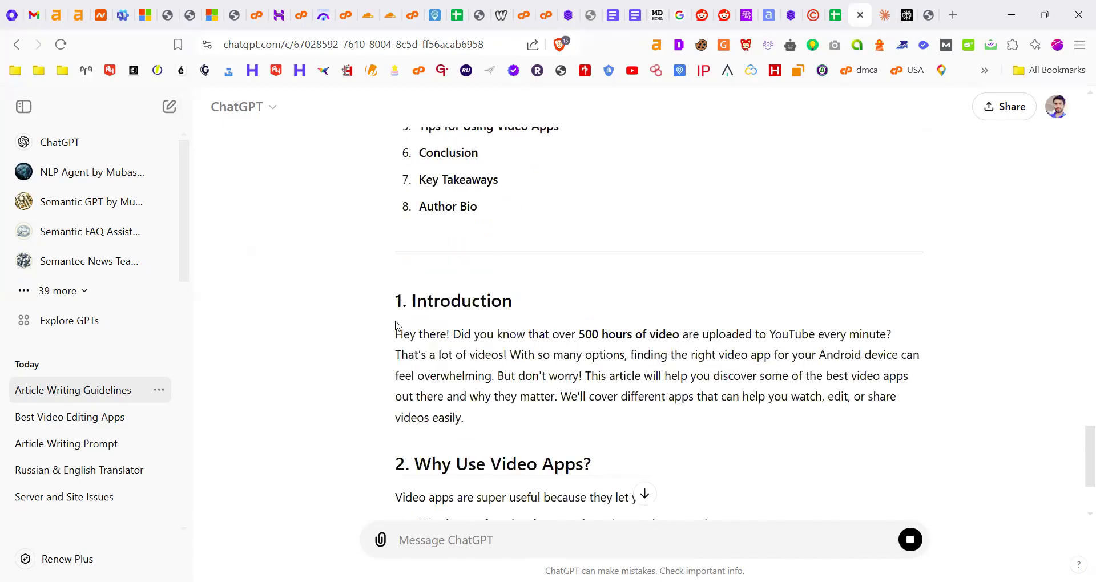
double_click(478, 302)
click(459, 336)
drag(459, 335, 591, 355)
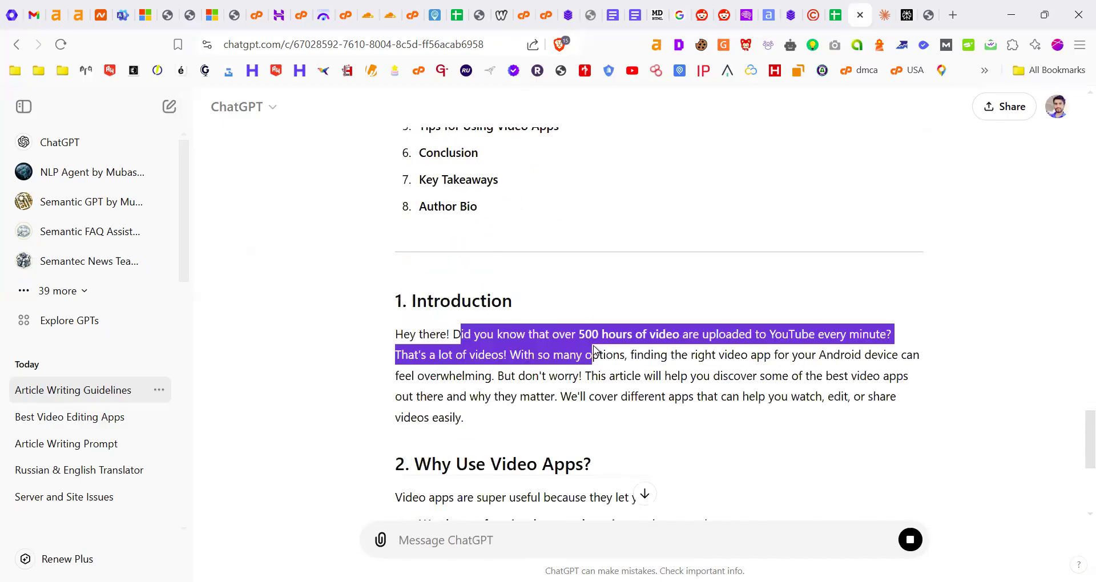
click(635, 334)
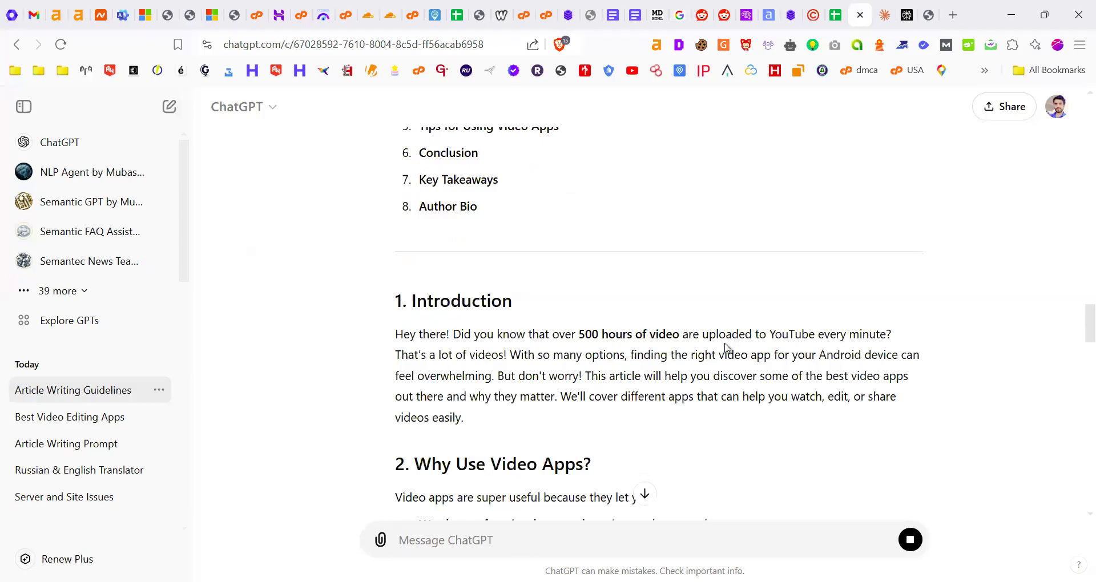
Go back to the beginning of the sent detailed prompt and look over its guidelines
scroll(688, 324, up, 15)
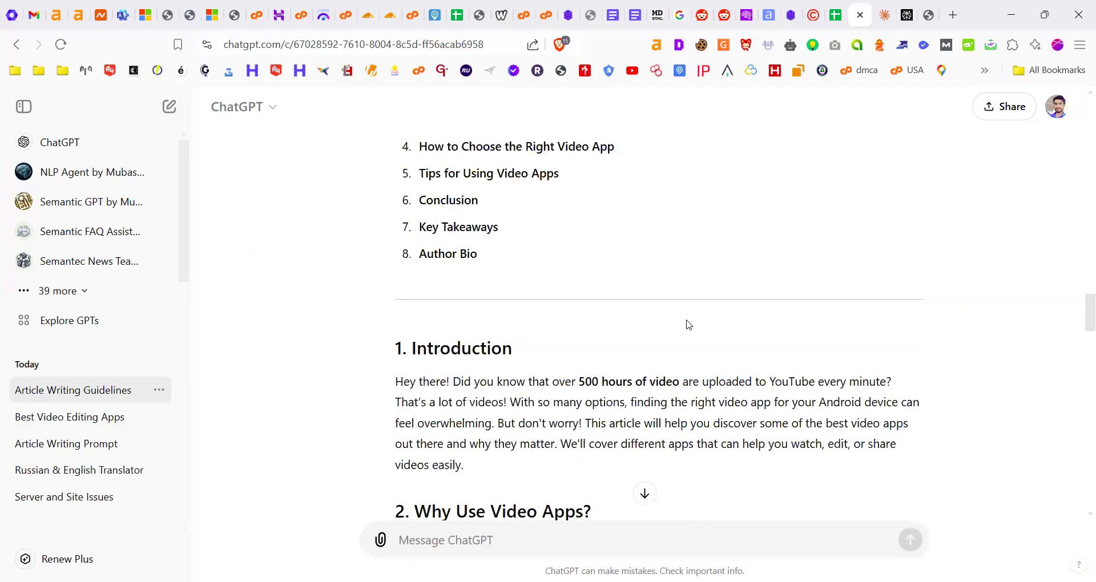
scroll(635, 409, up, 6)
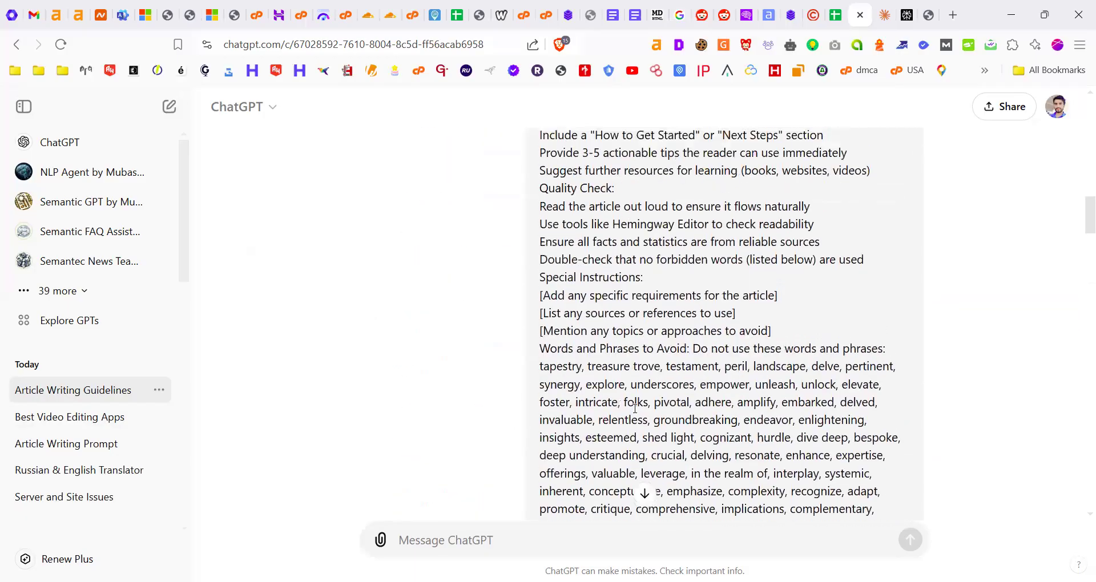
scroll(635, 408, up, 6)
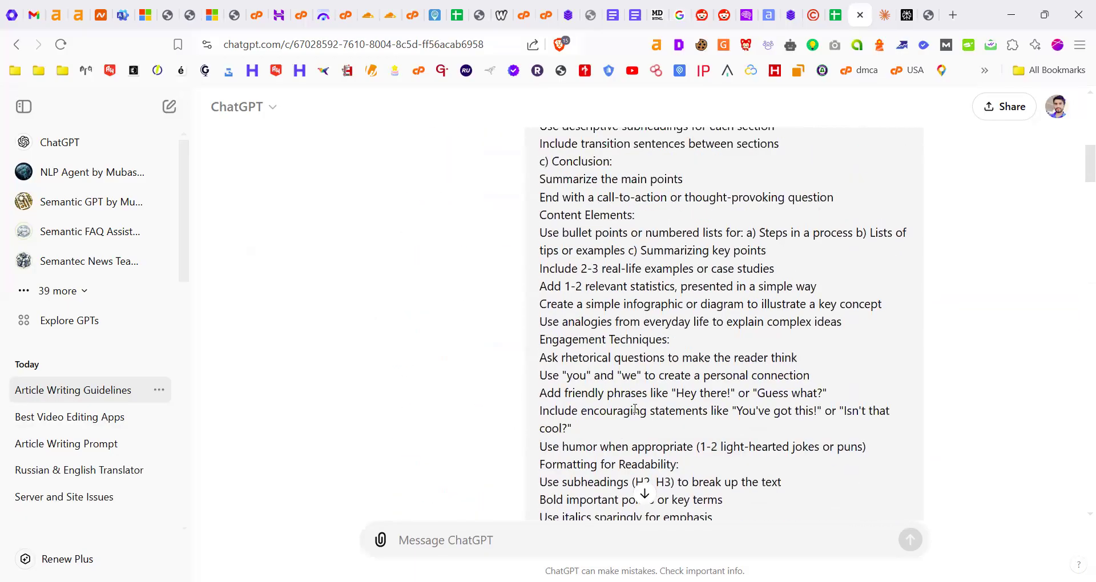
scroll(542, 295, up, 10)
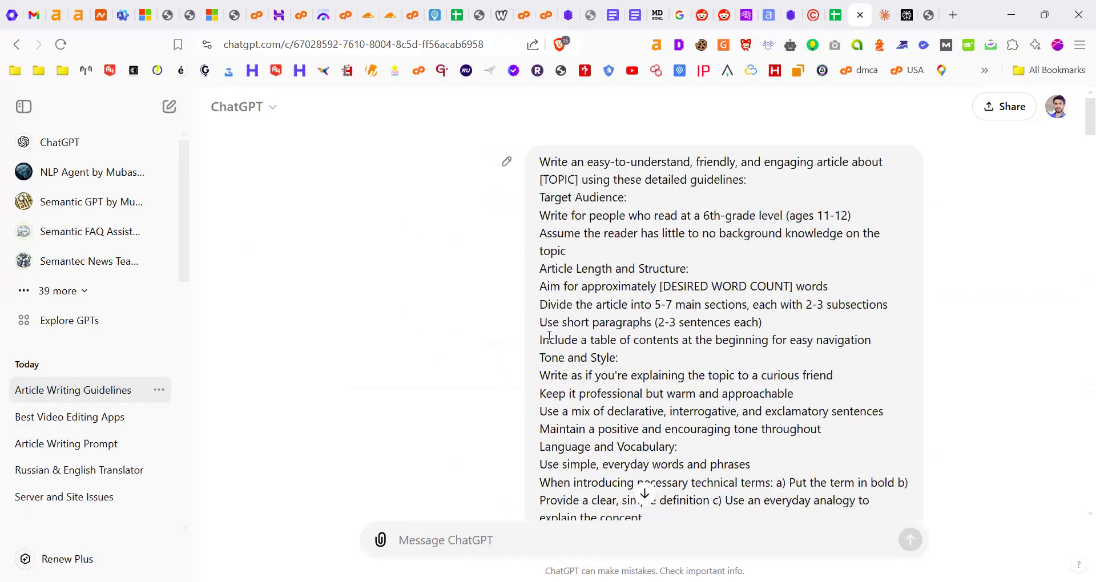
Look through the sent prompt's guidelines and compare the topic message "best video app for android" with the generated article's title
scroll(548, 338, down, 15)
scroll(549, 337, up, 15)
scroll(662, 200, down, 20)
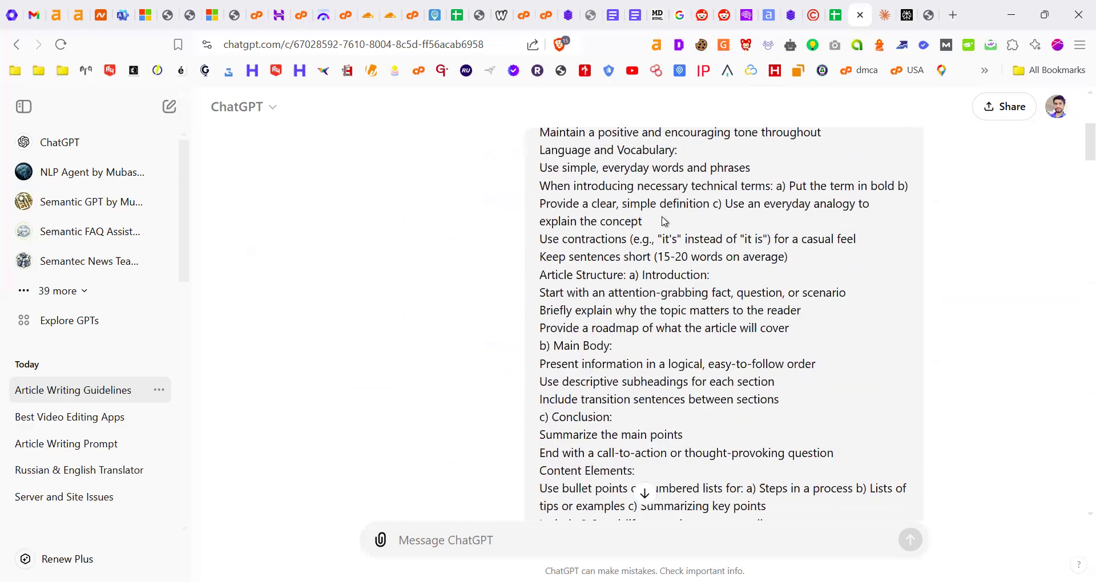
scroll(658, 259, down, 1)
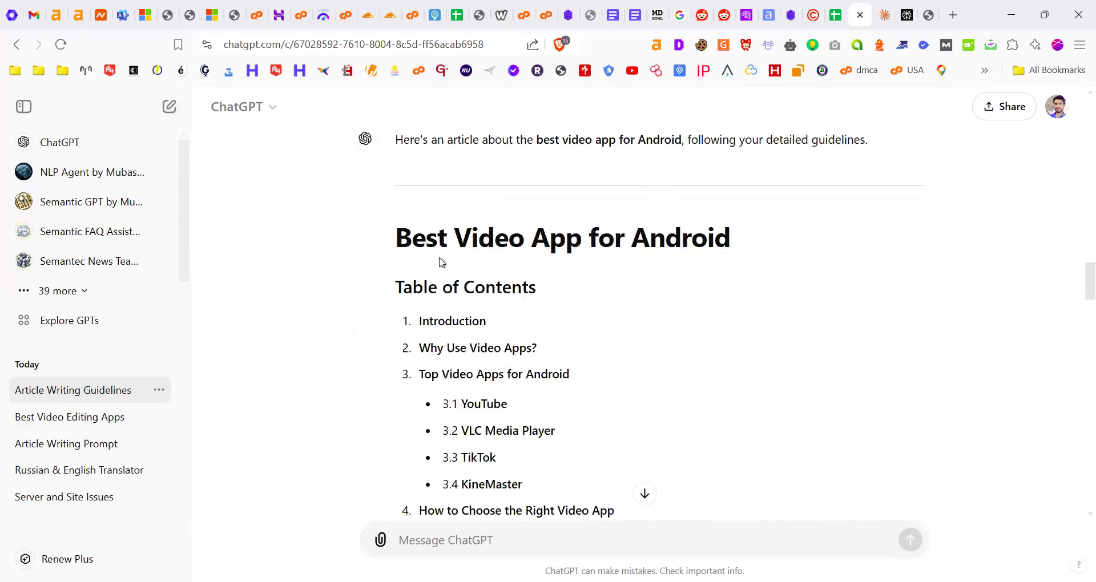
scroll(420, 239, up, 2)
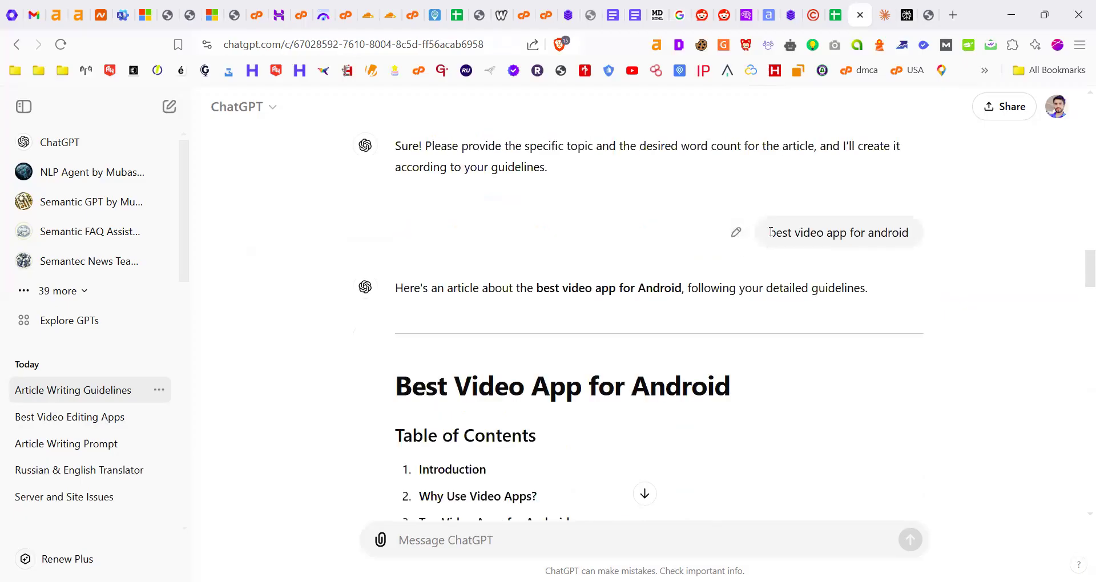
drag(832, 232, 771, 232)
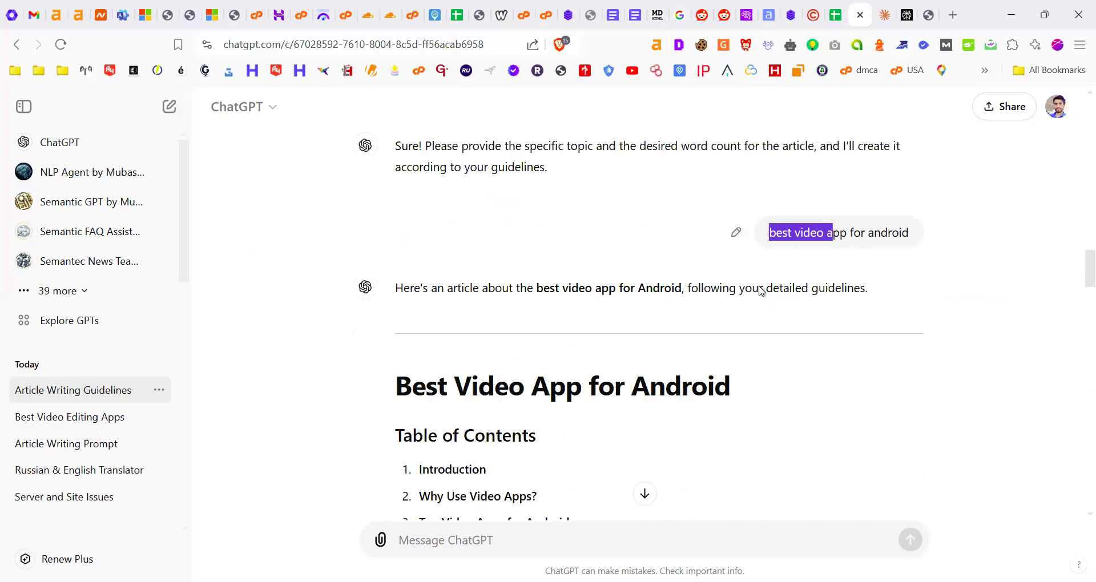
scroll(760, 291, down, 2)
triple_click(420, 311)
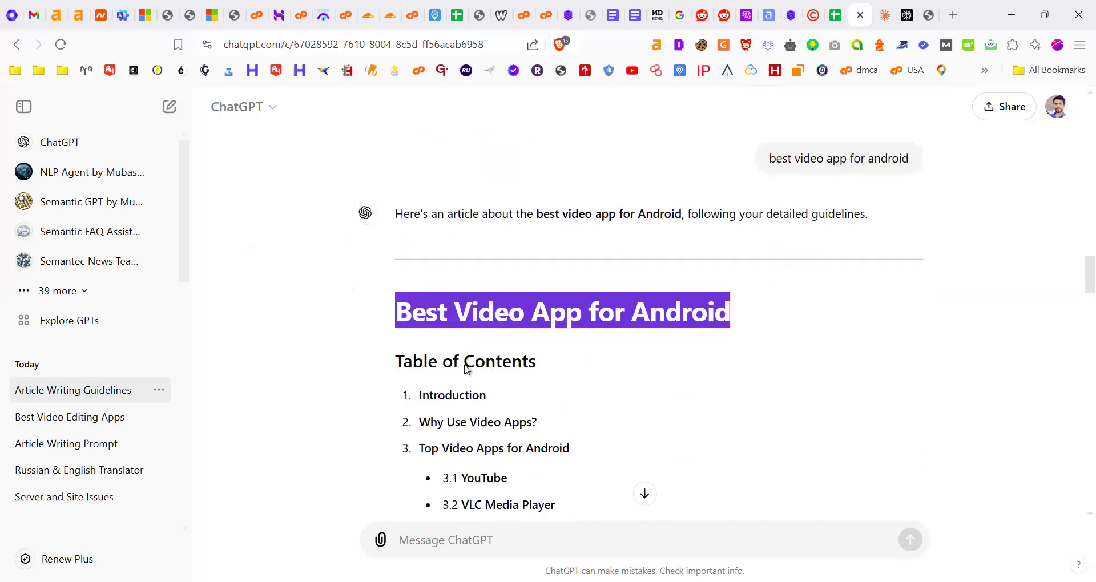
Examine the wording of the article's Introduction, highlighting "Hey there!", "With so" and "finding the right video"
scroll(466, 369, down, 4)
scroll(479, 425, down, 5)
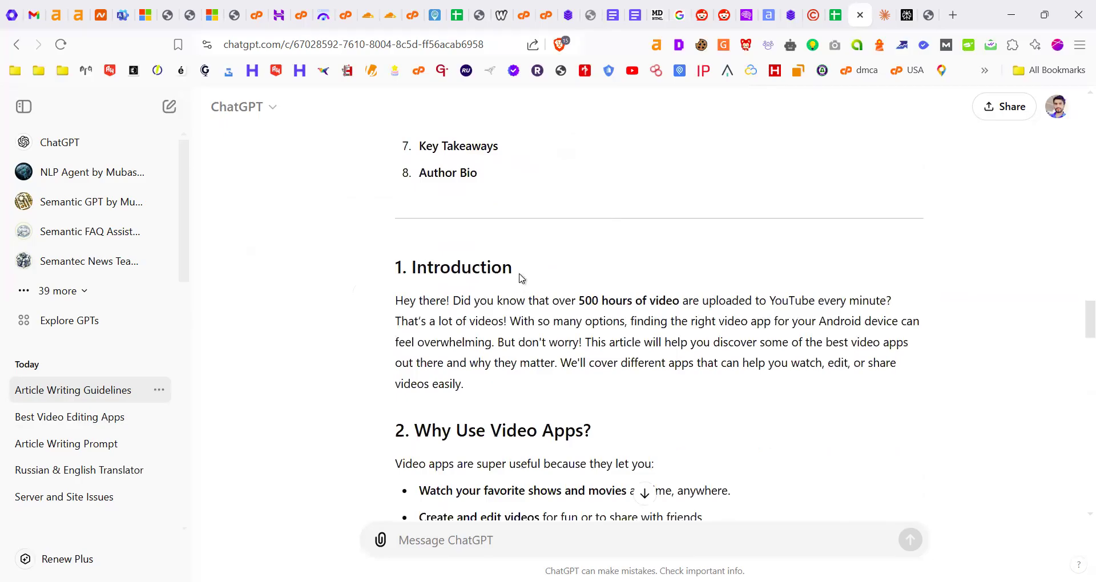
drag(396, 301, 455, 302)
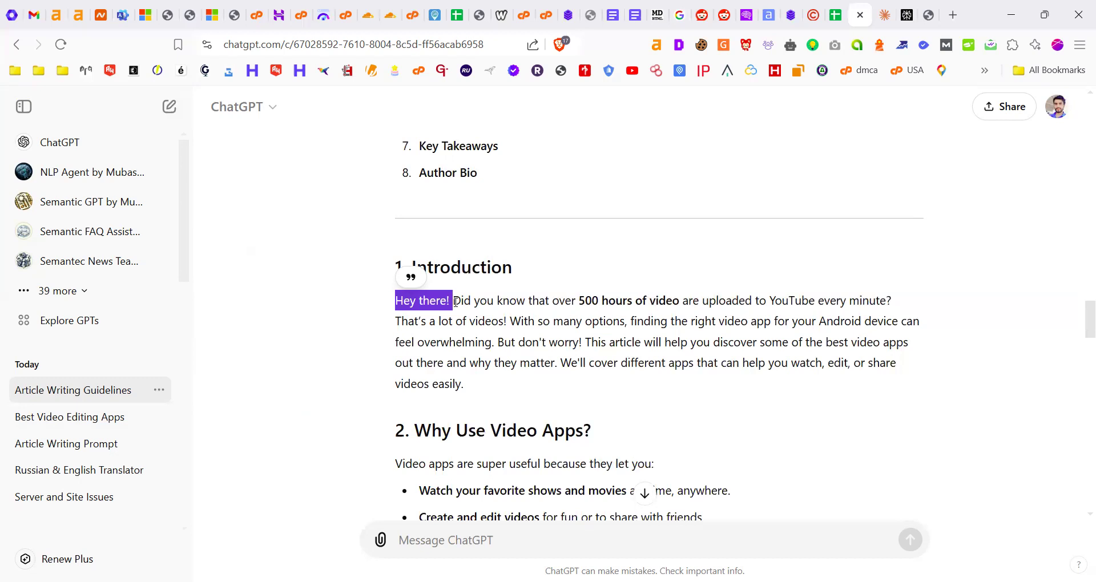
click(415, 323)
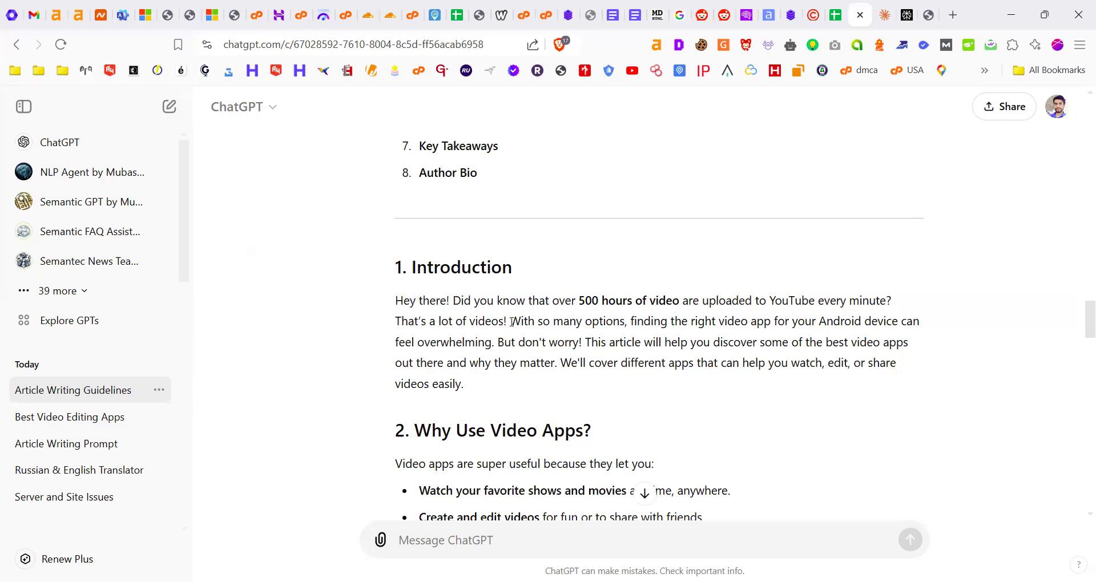
drag(512, 322, 552, 322)
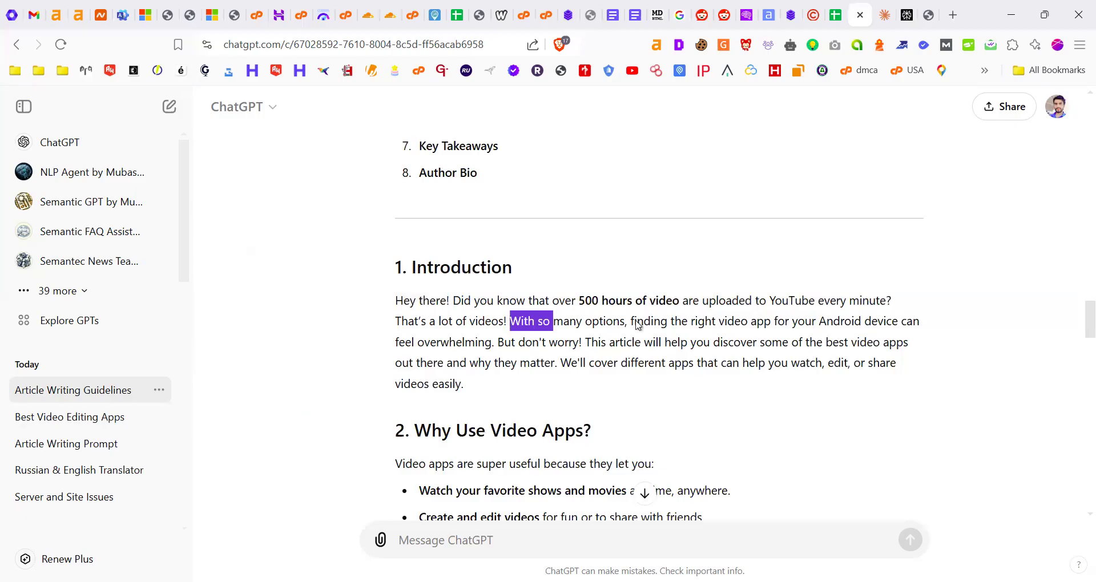
drag(633, 323, 637, 323)
drag(745, 321, 745, 321)
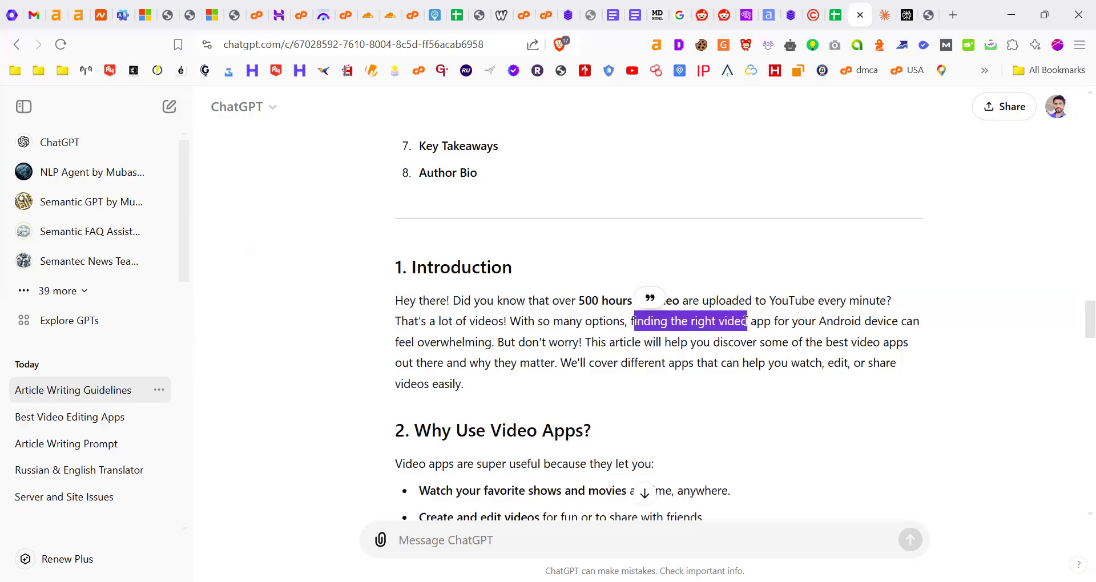
Read through the article's remaining sections, from "Why Use Video Apps?" through the app descriptions to the Conclusion and Key Takeaways
scroll(552, 406, down, 3)
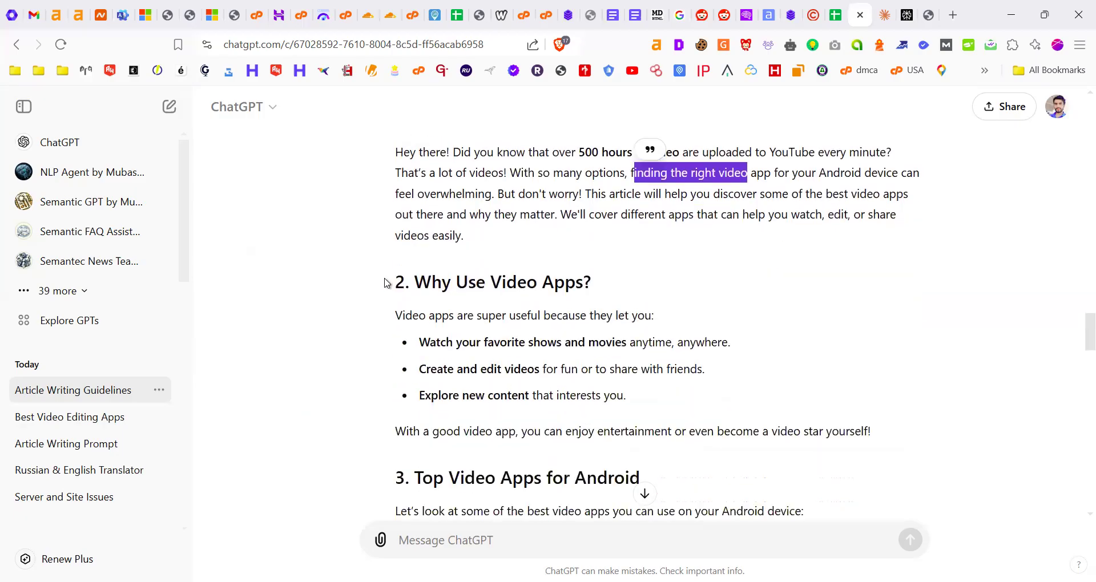
click(445, 390)
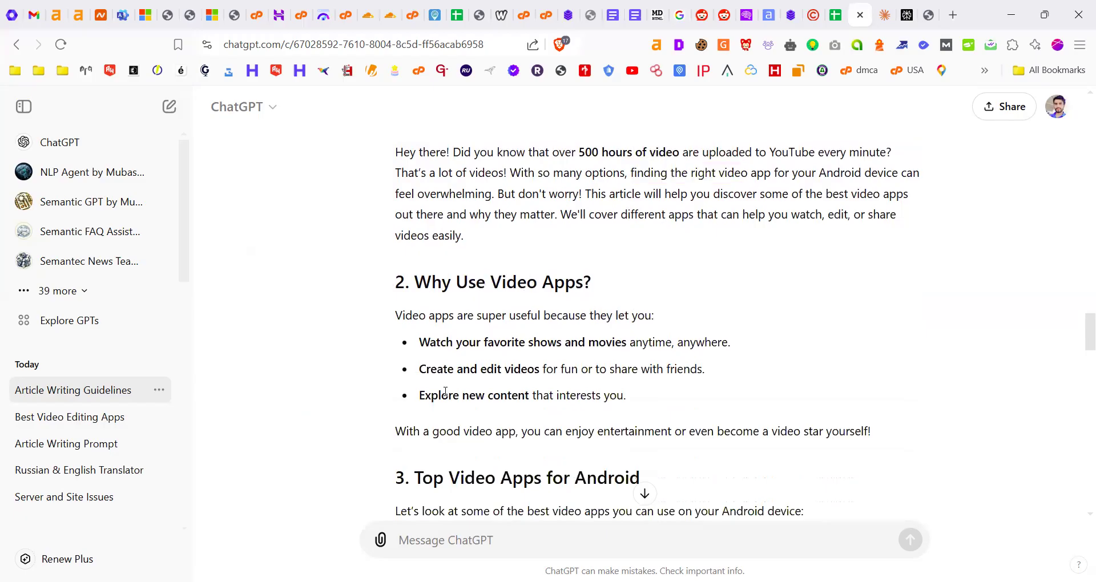
scroll(446, 392, down, 4)
scroll(446, 312, down, 10)
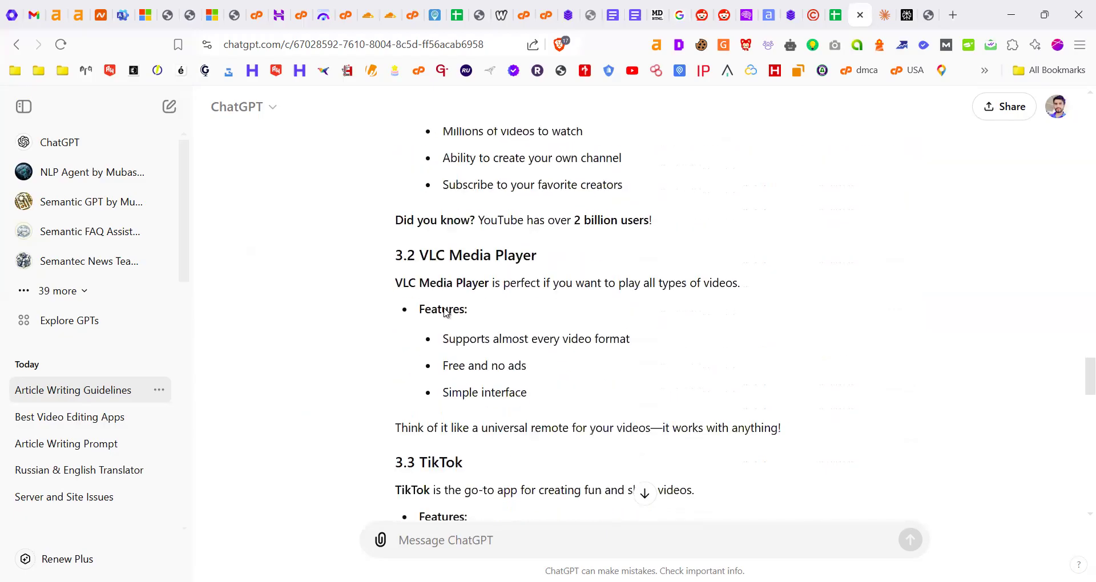
scroll(581, 286, down, 7)
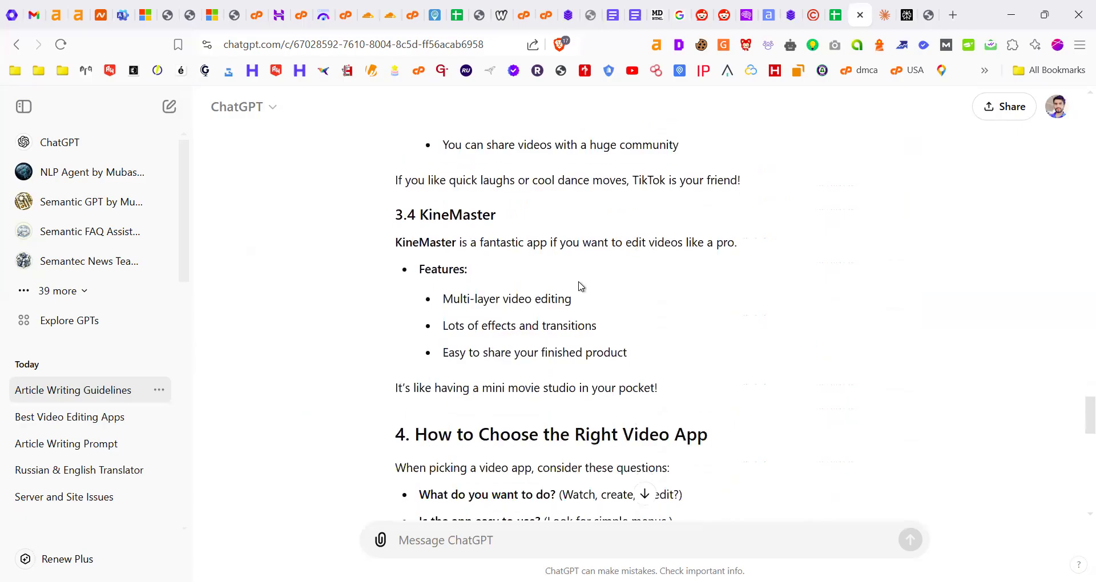
scroll(581, 282, down, 6)
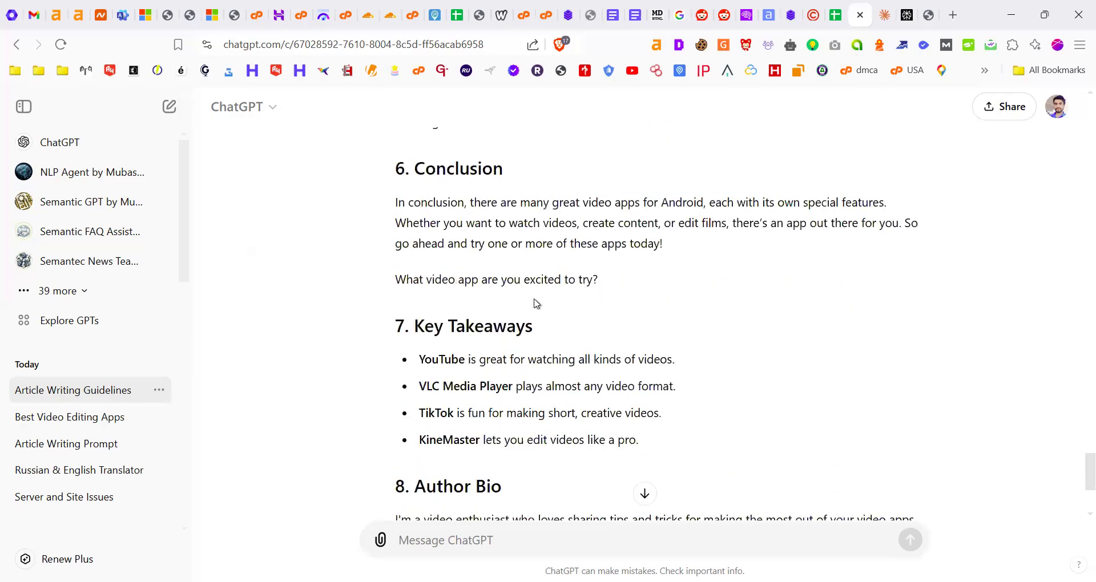
scroll(565, 304, down, 3)
Examine the closing Author Bio section, highlighting its heading and the full bio paragraph
drag(606, 315, 399, 126)
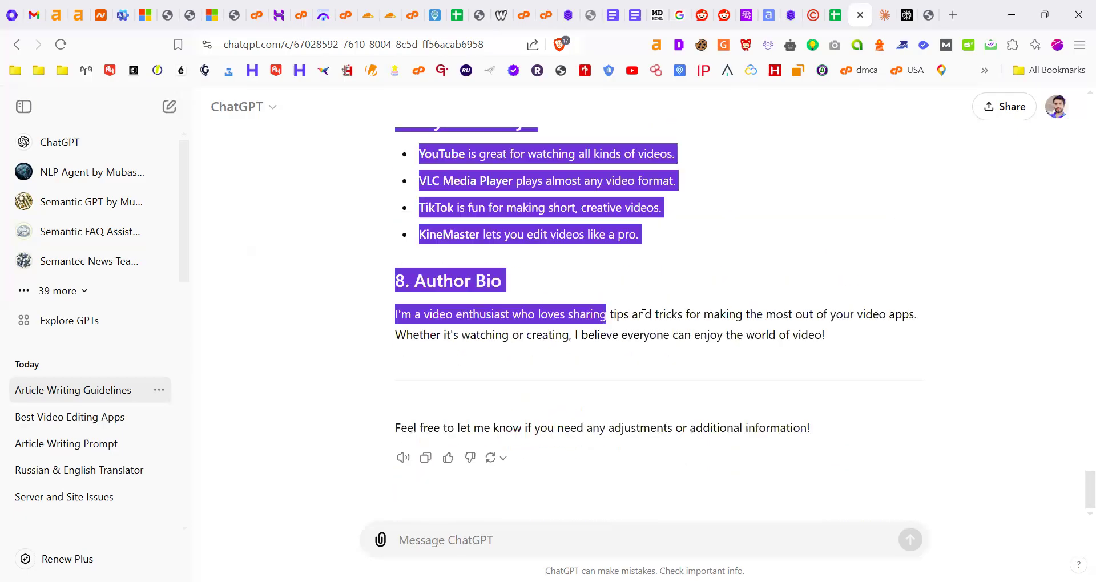
drag(707, 393, 451, 302)
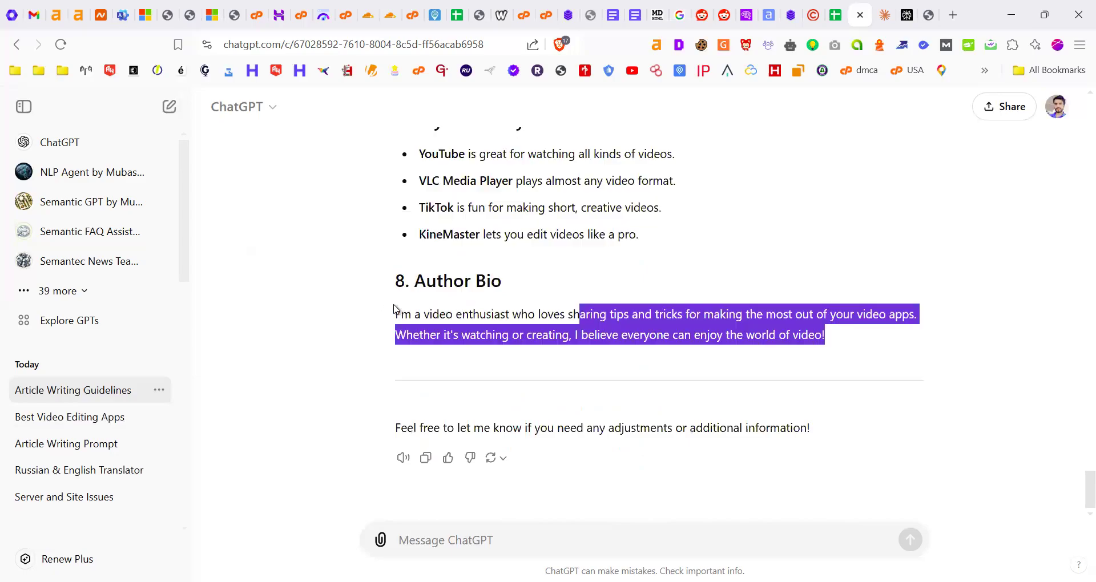
drag(394, 308, 395, 311)
drag(825, 336, 395, 312)
click(749, 338)
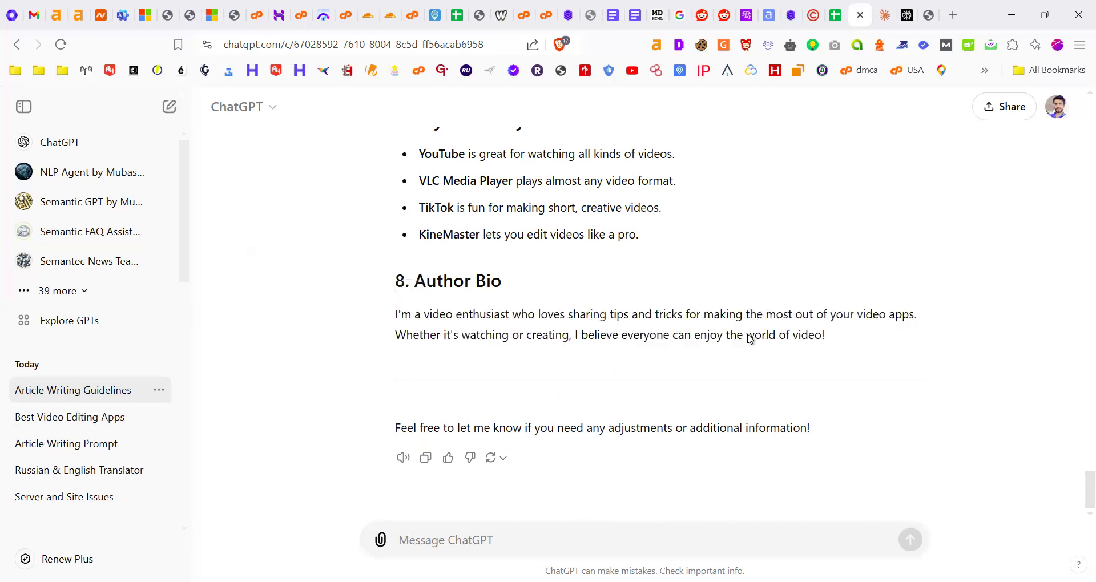
drag(418, 279, 443, 280)
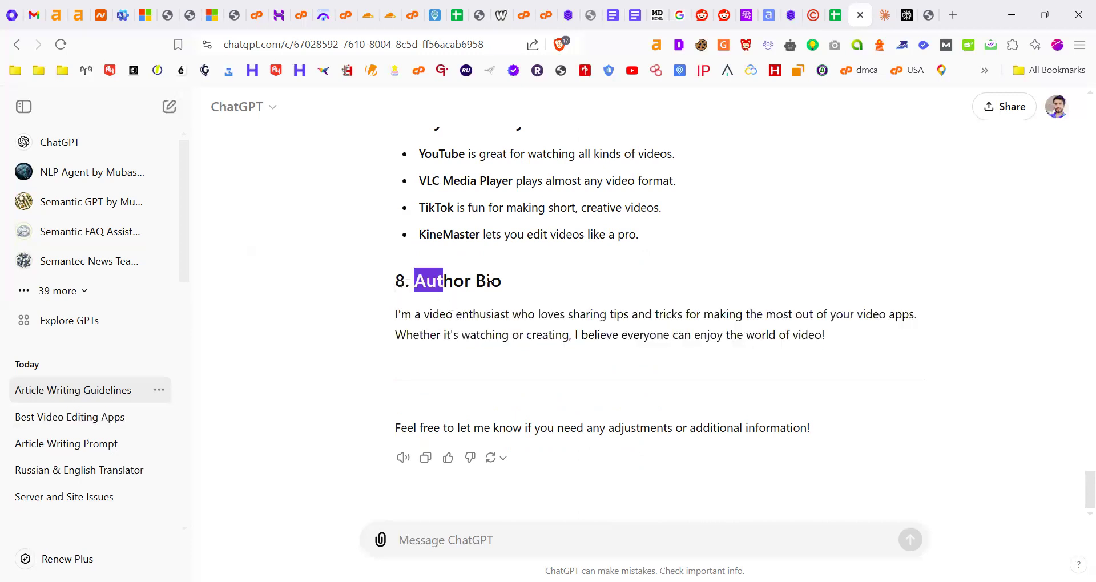
click(761, 338)
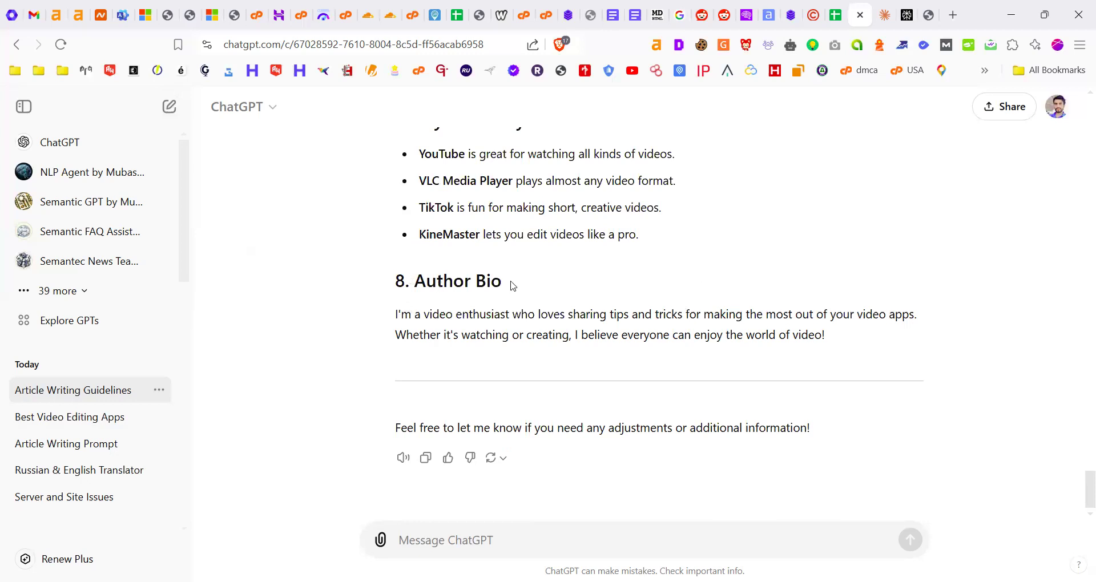
drag(409, 281, 512, 285)
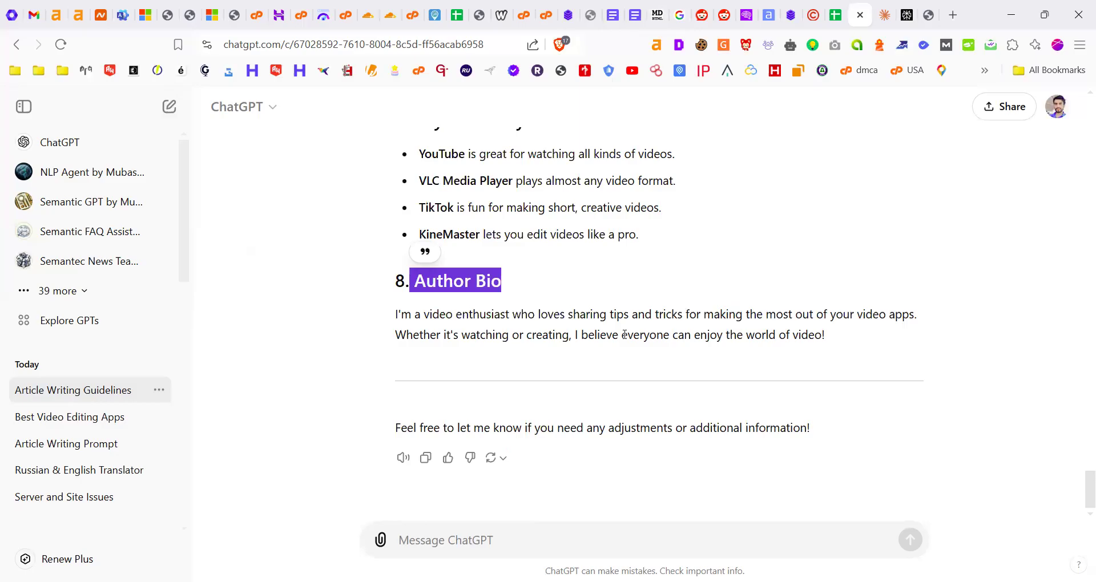
click(457, 281)
drag(413, 283, 542, 281)
click(541, 281)
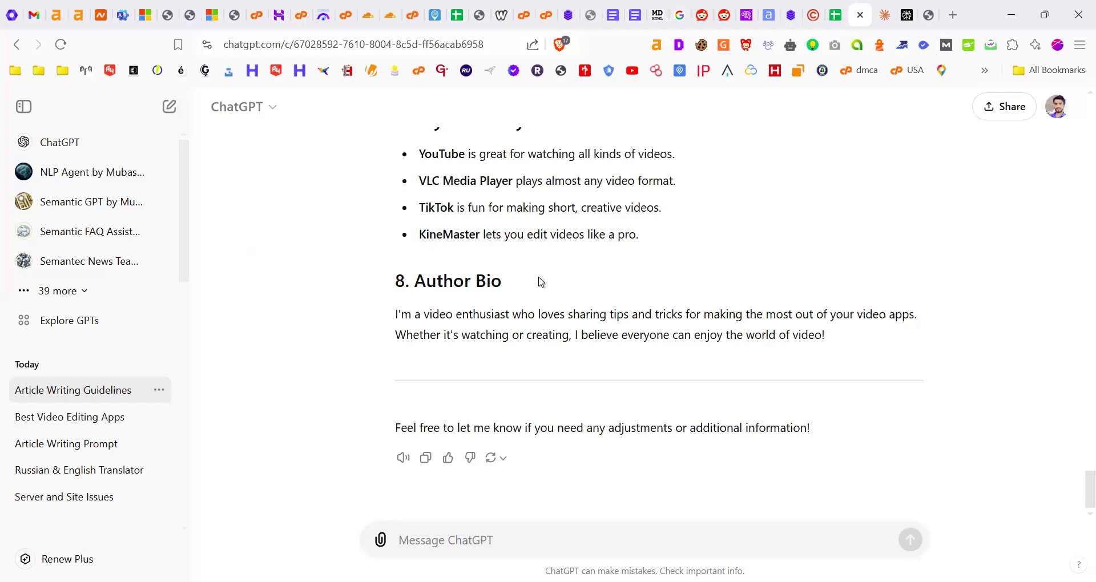
drag(419, 279, 499, 284)
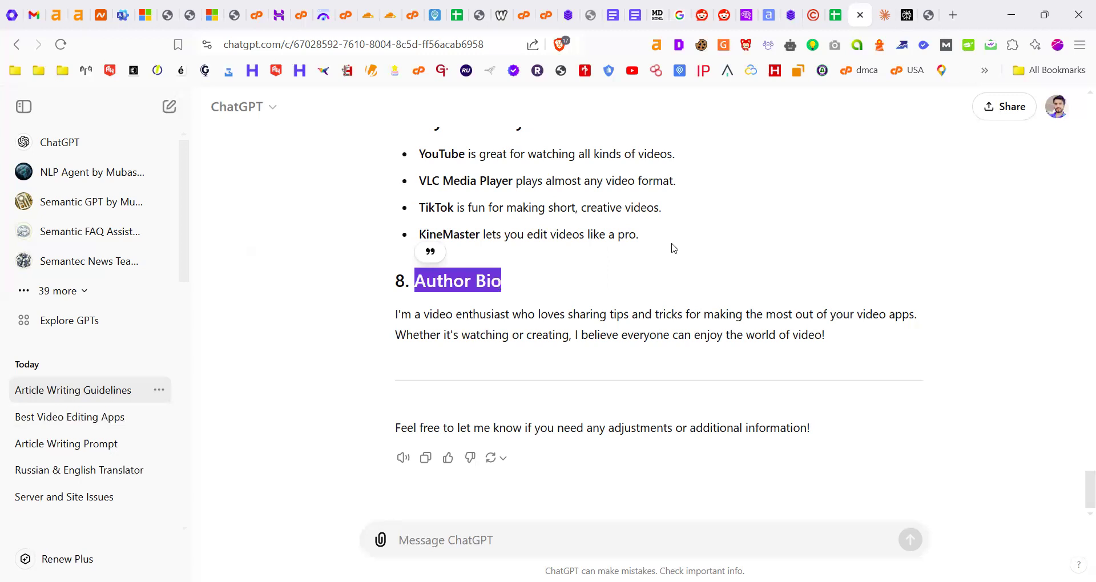
click(397, 312)
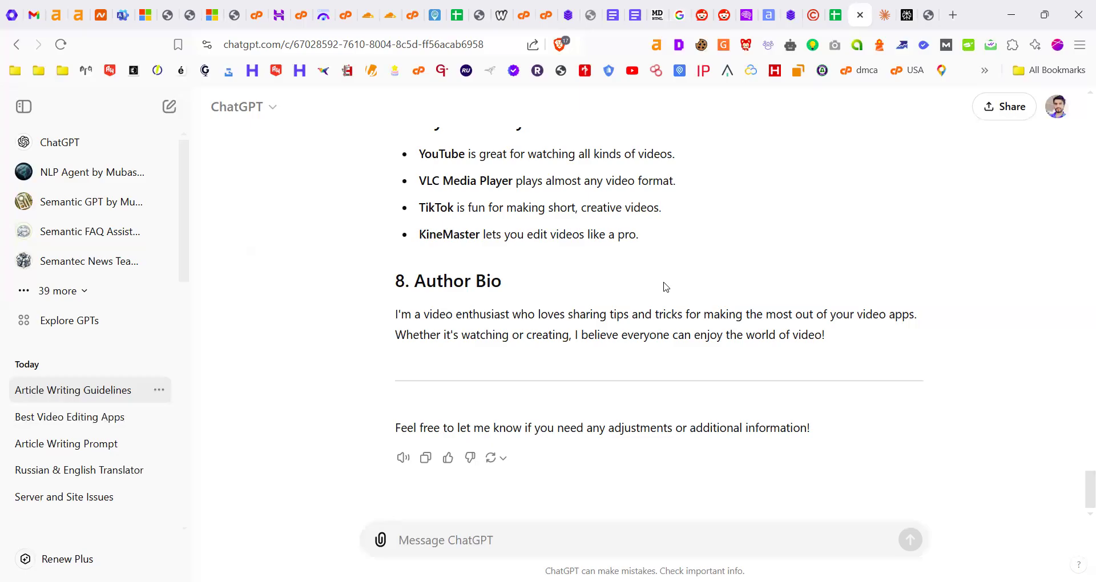
drag(709, 335, 825, 336)
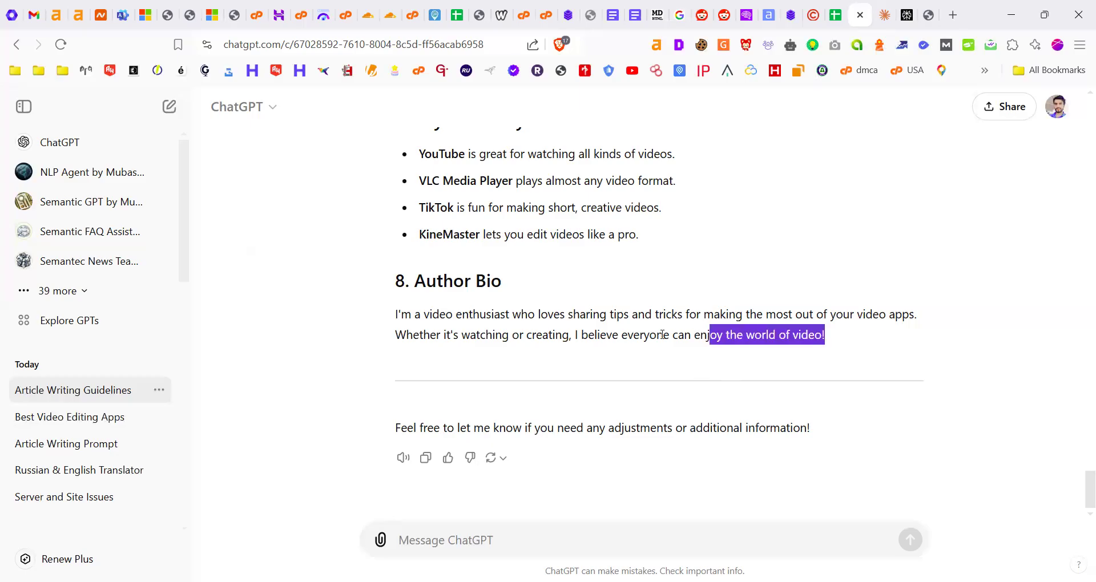
drag(394, 327, 394, 327)
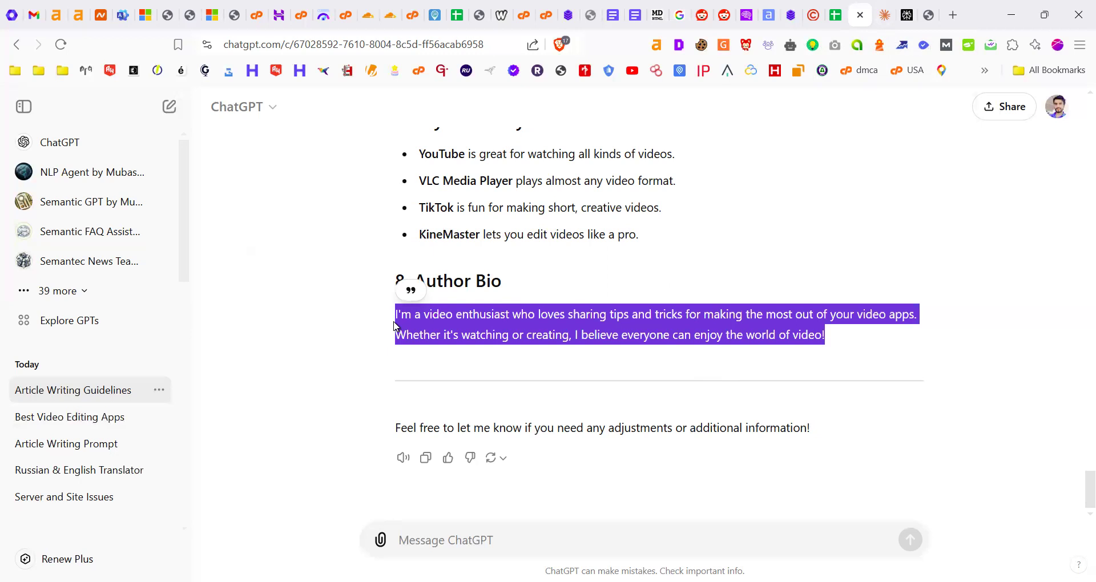
Examine the Author Bio section of the generated video-apps article, along with the tips and conclusion sections above it
click(420, 280)
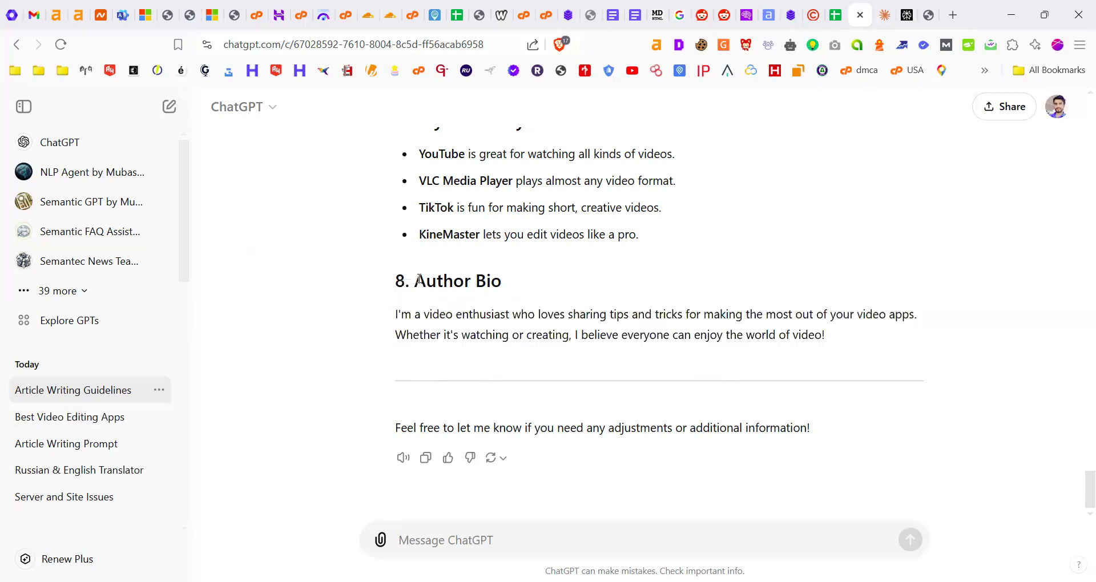
drag(419, 279, 518, 276)
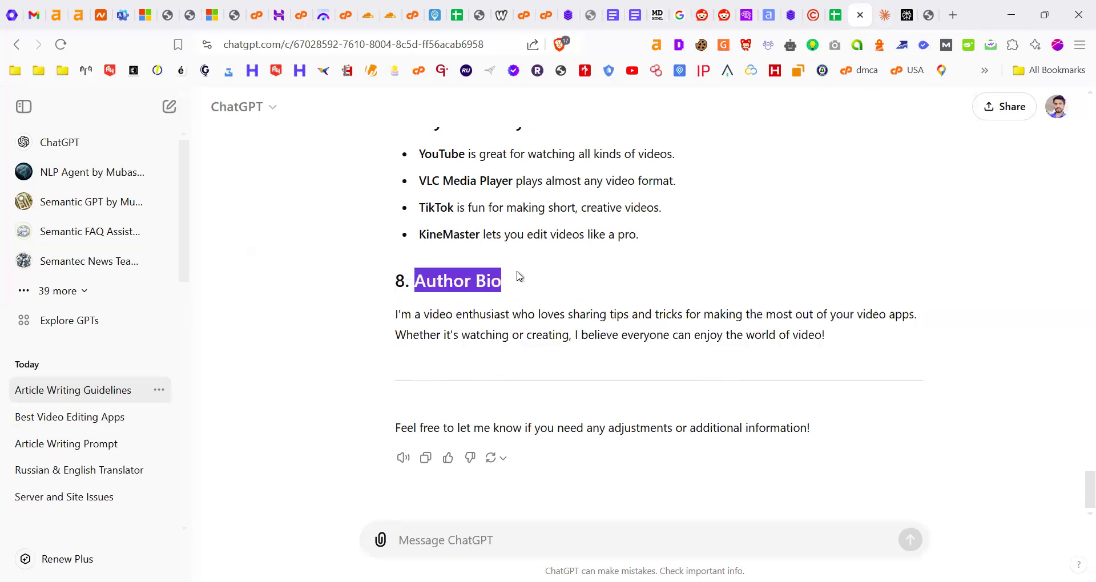
click(752, 309)
drag(825, 336, 593, 336)
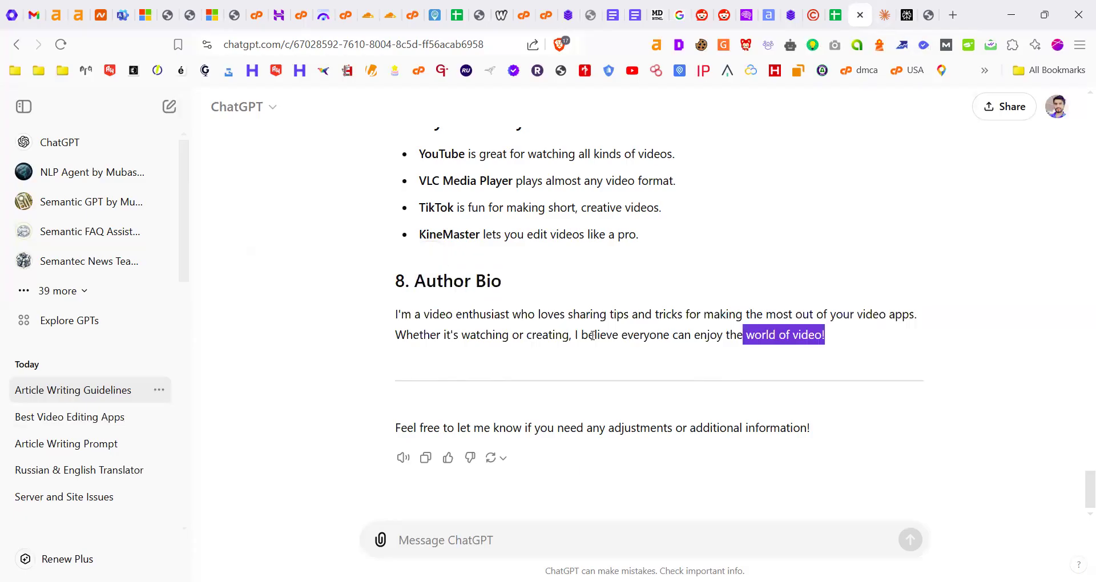
triple_click(388, 328)
click(390, 319)
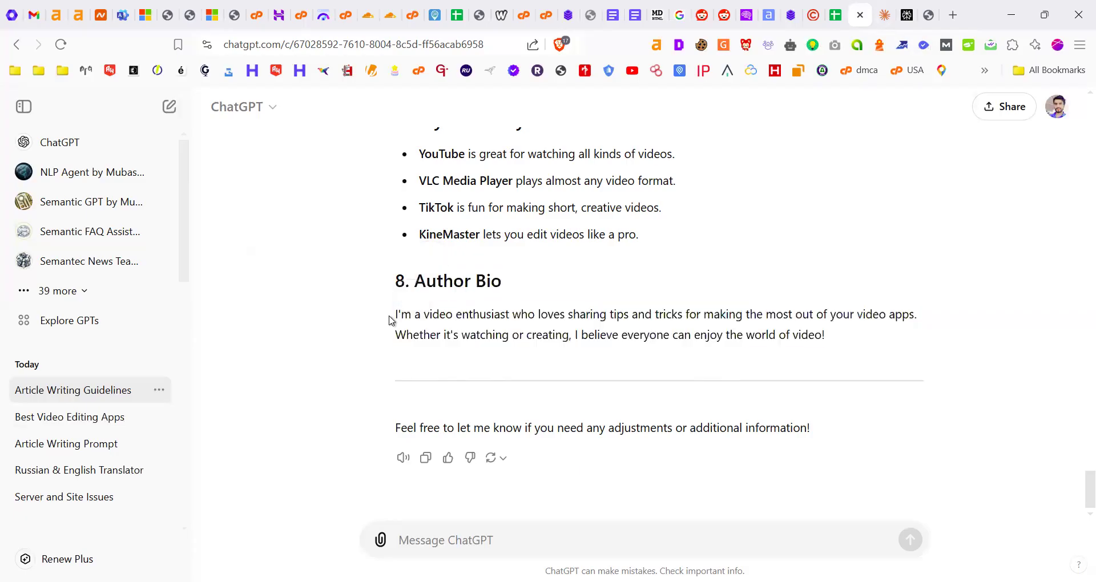
drag(391, 320, 606, 328)
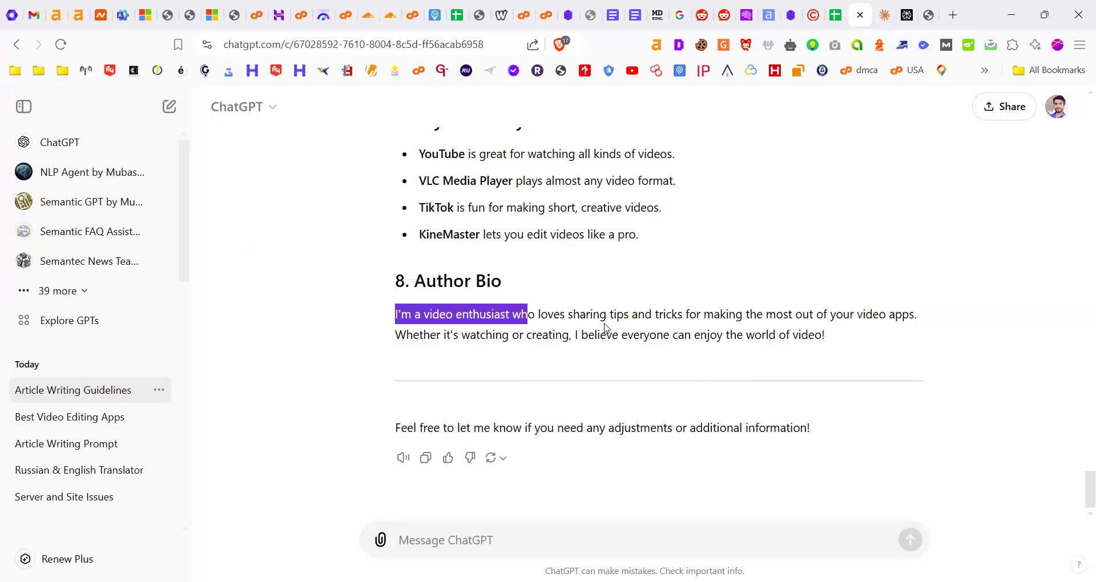
triple_click(604, 328)
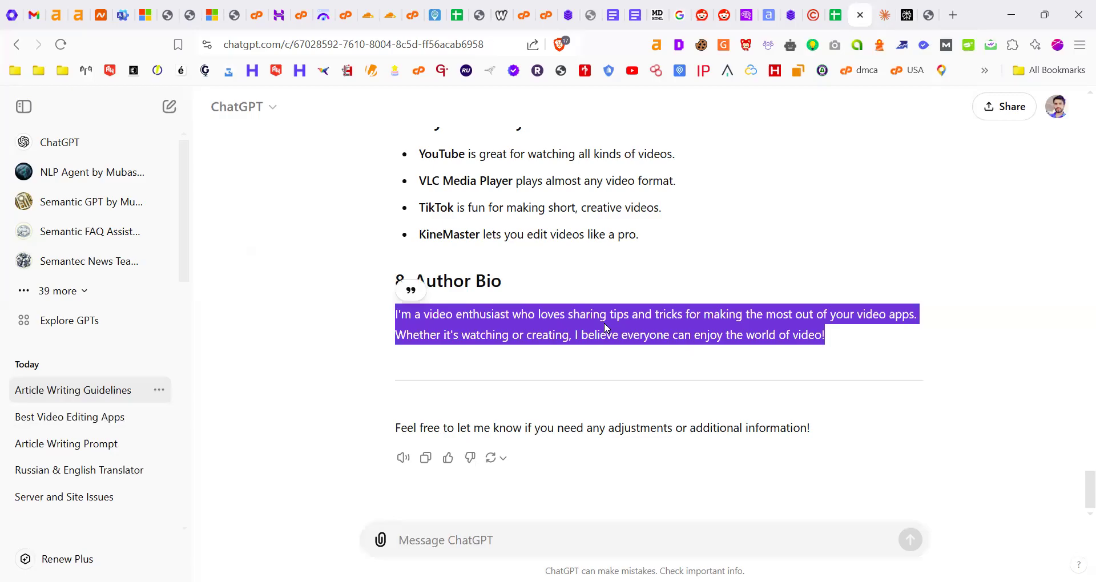
click(708, 327)
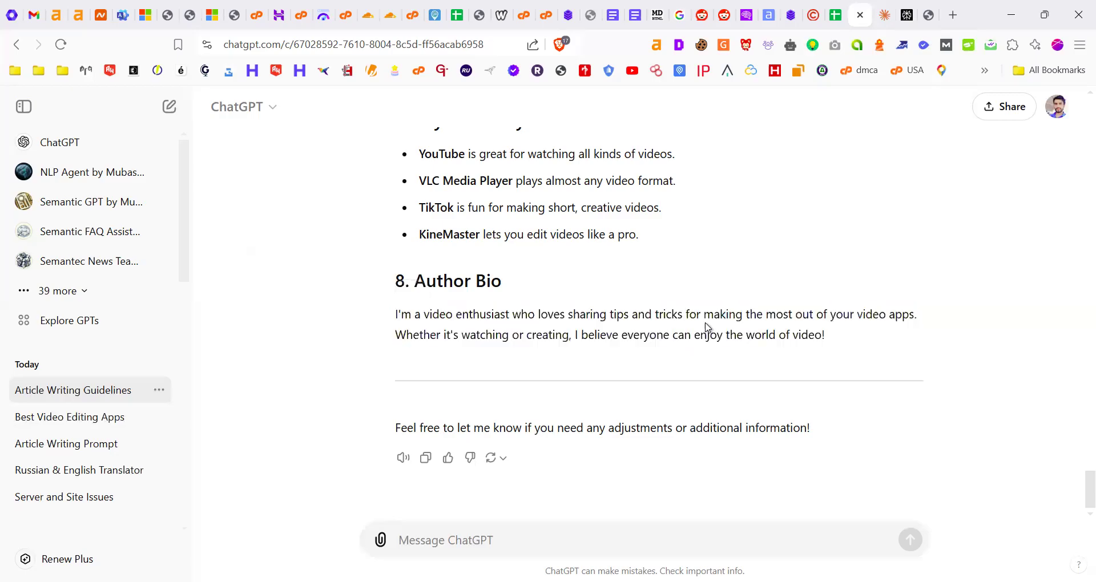
drag(415, 278, 397, 323)
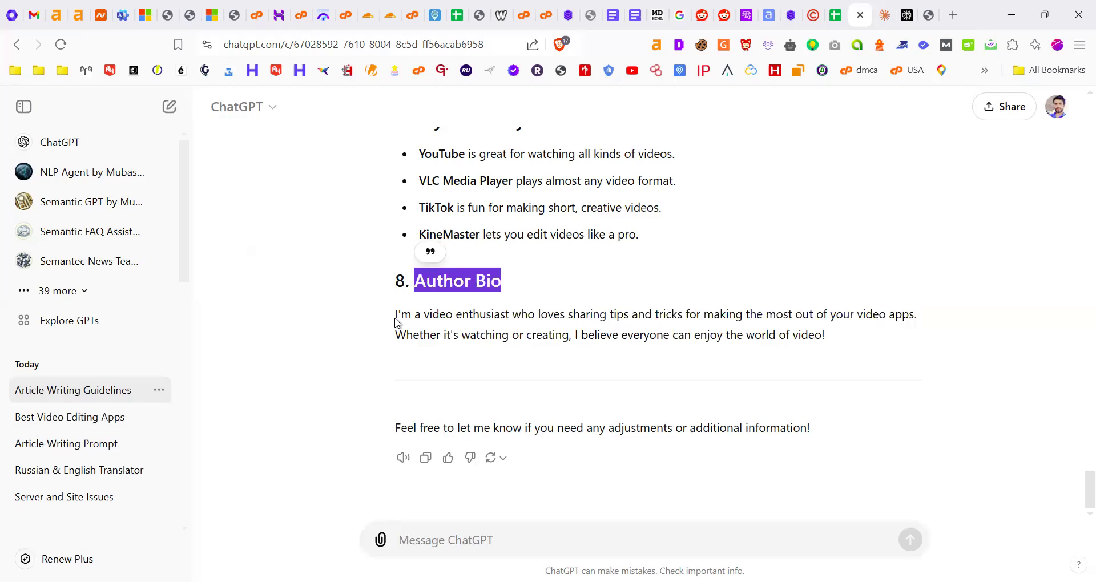
scroll(591, 384, up, 8)
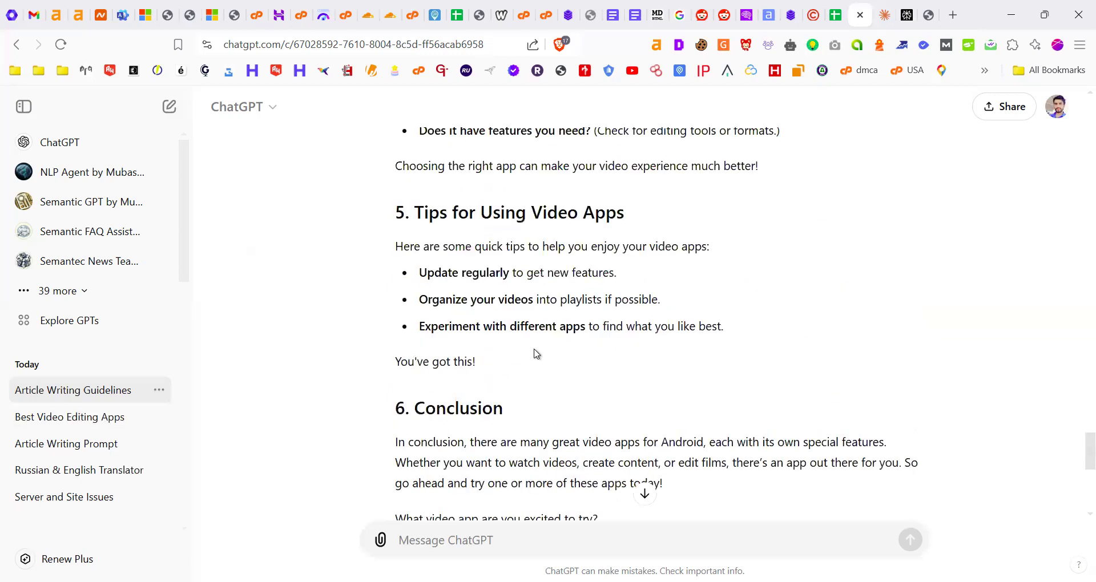
scroll(536, 354, down, 8)
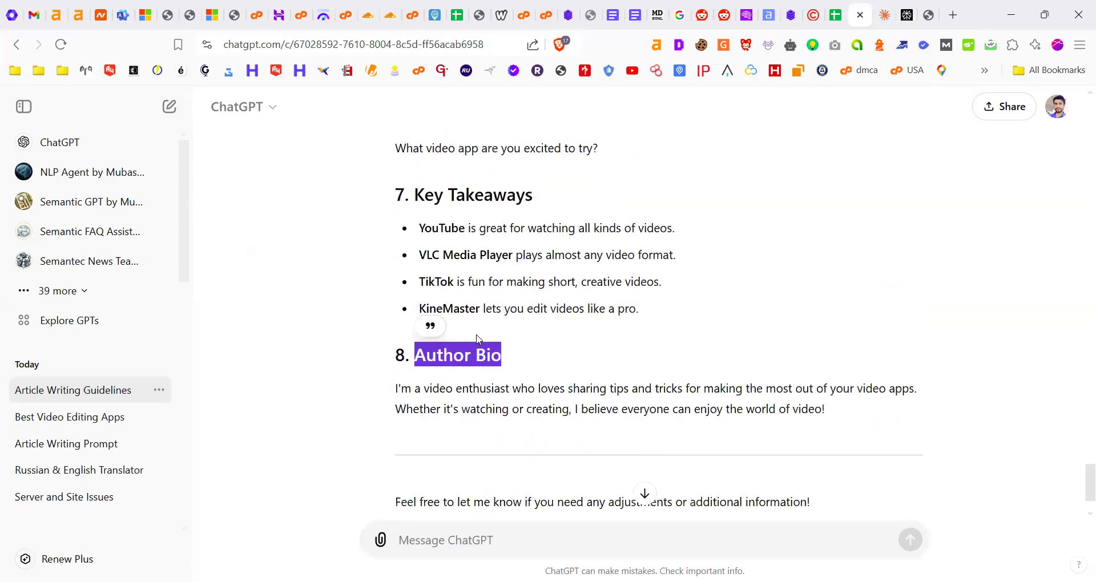
click(448, 363)
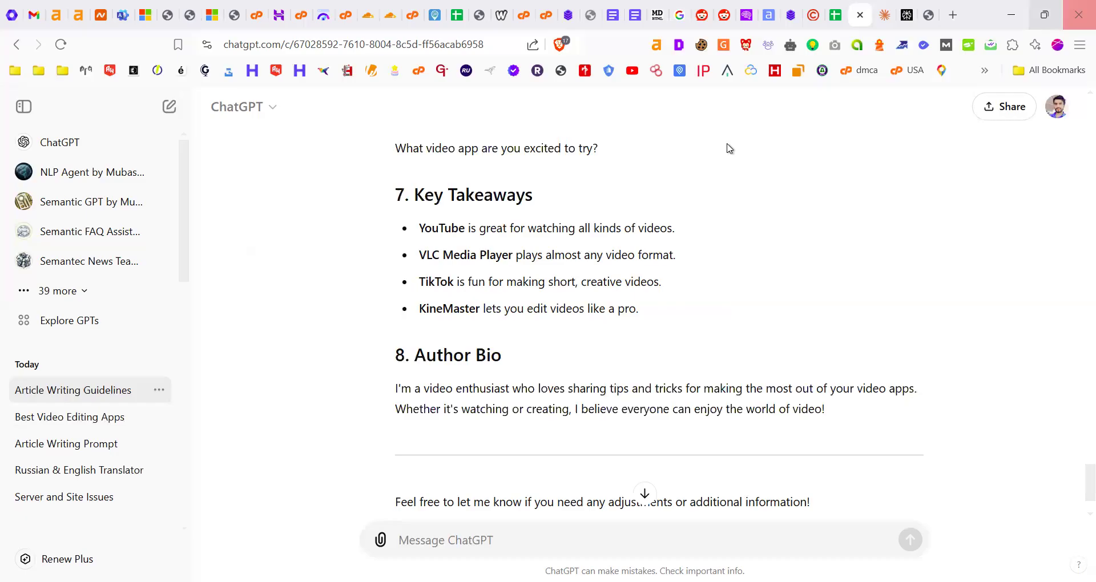
Open facebook.com in a new browser tab
key(ctrl+t)
text(f)
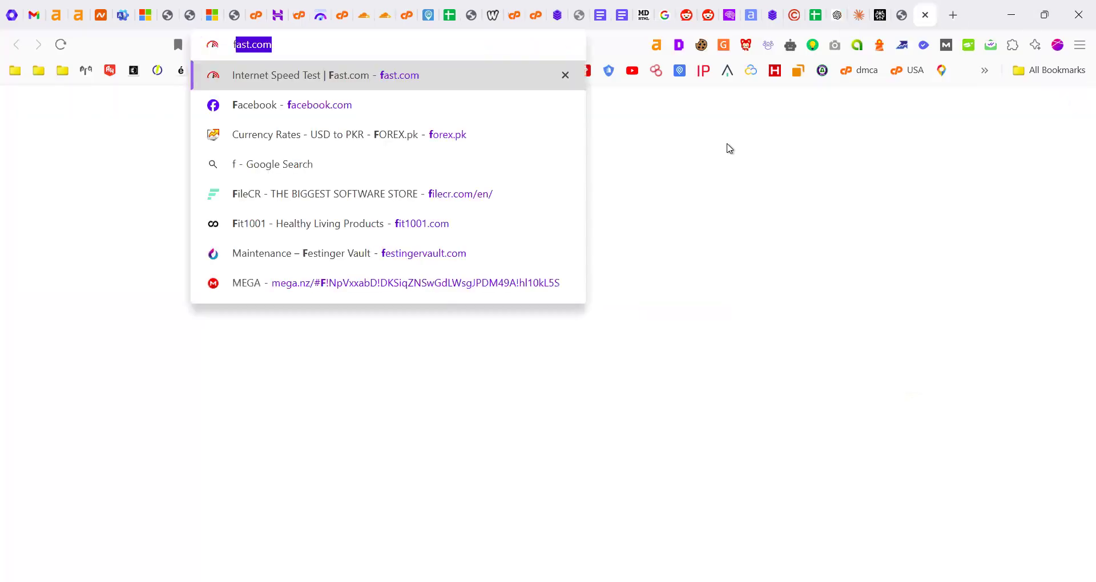
text(a)
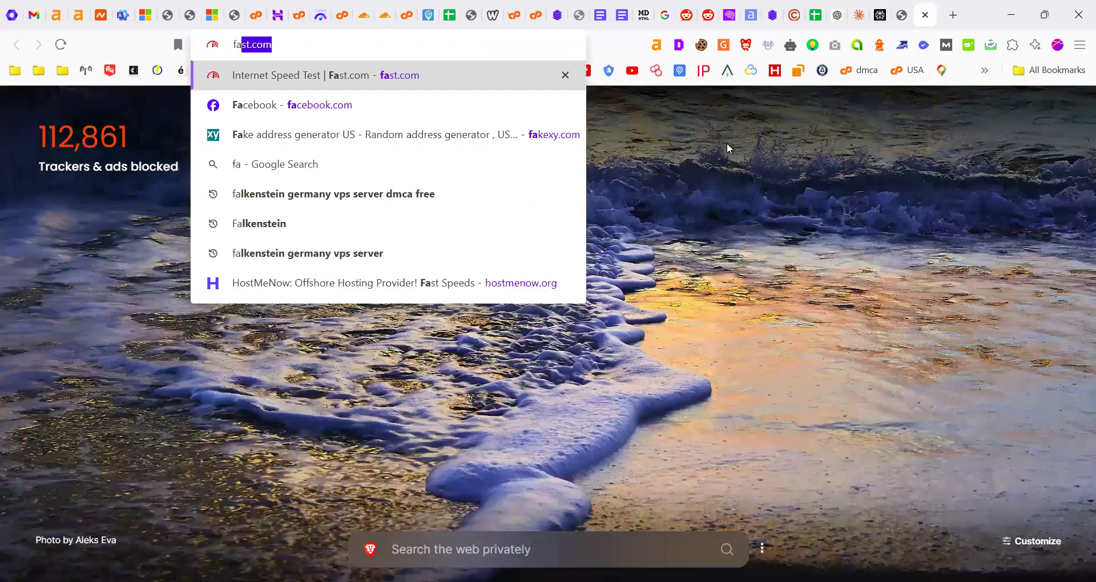
key(Down)
key(Return)
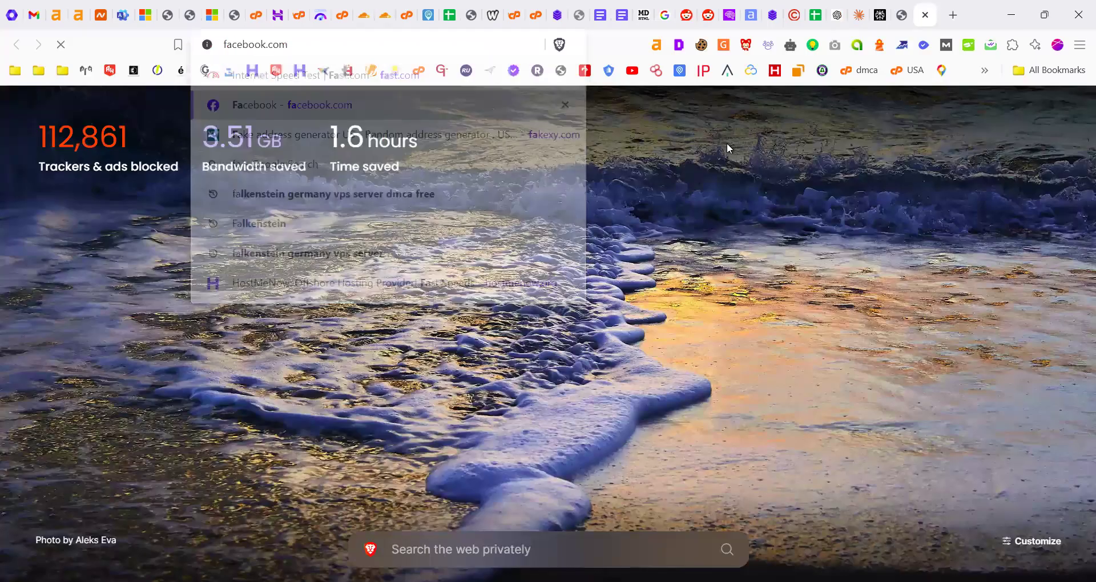
Open fakexy.com in another new tab and view the generated US address and matched person profile
key(ctrl+t)
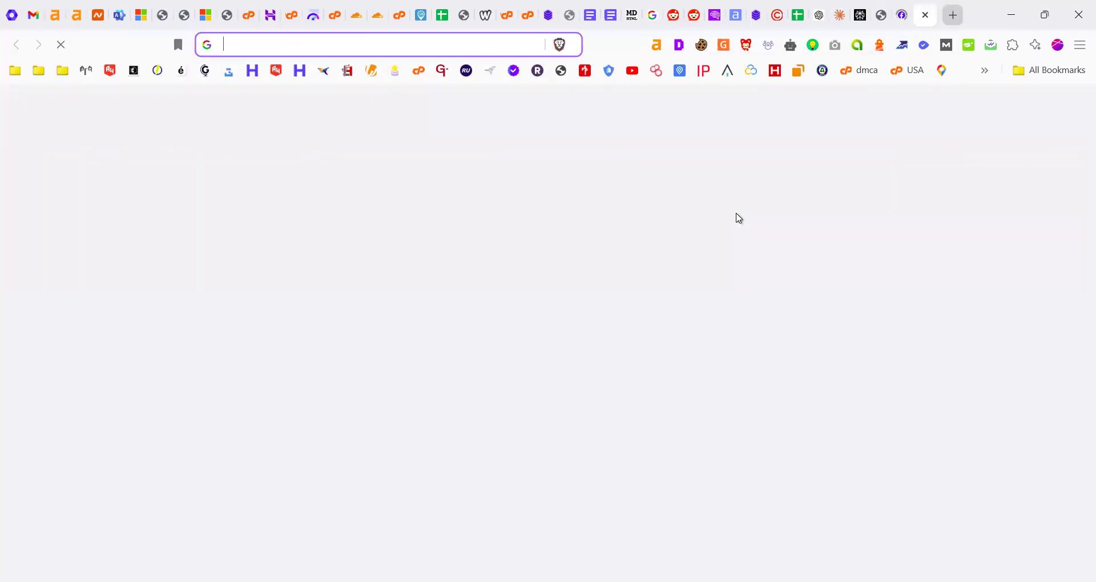
text(f)
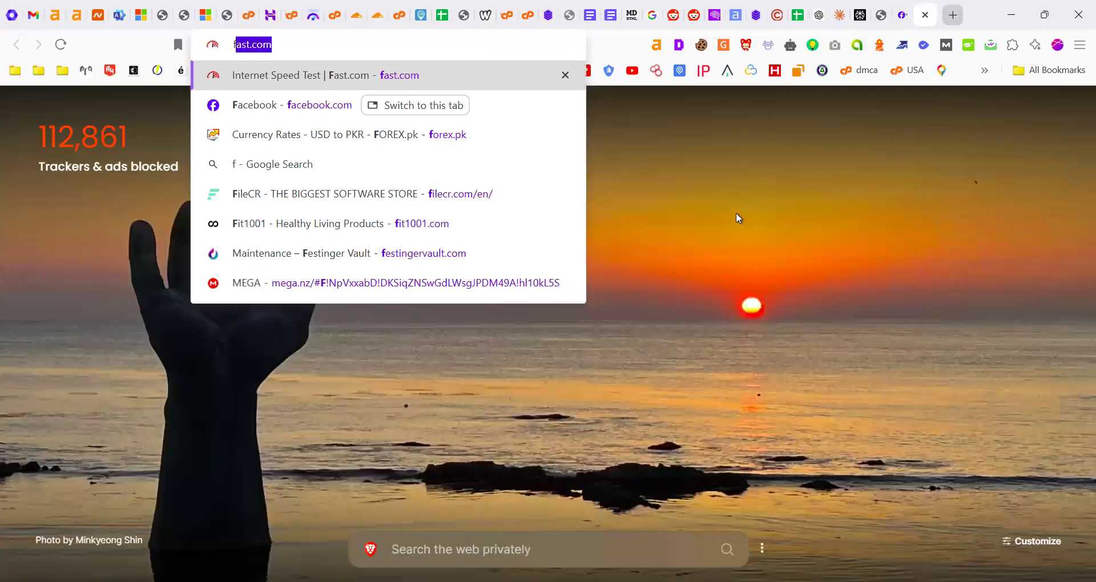
text(a)
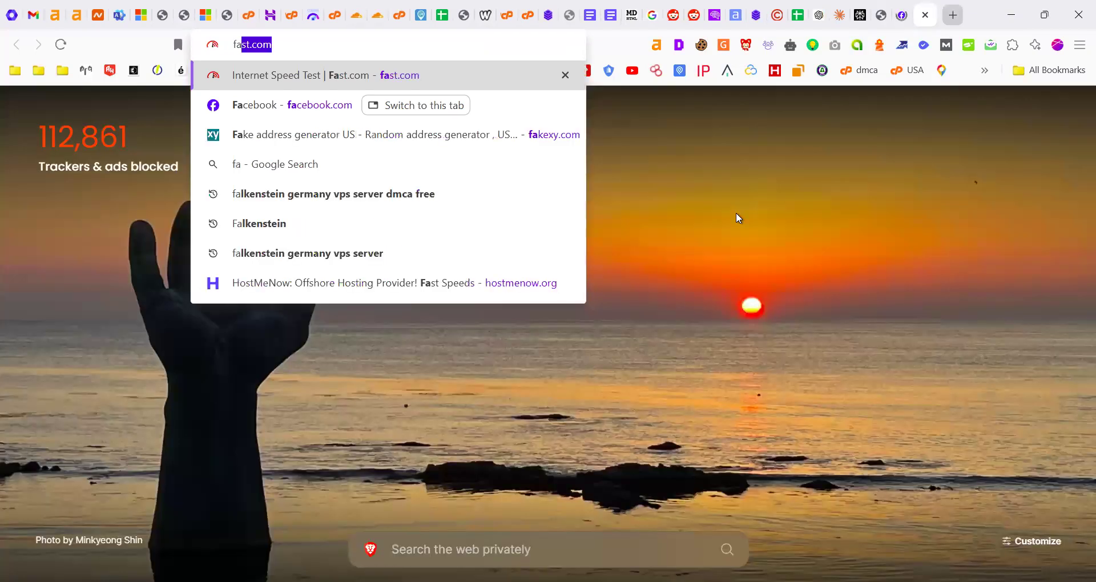
key(Down)
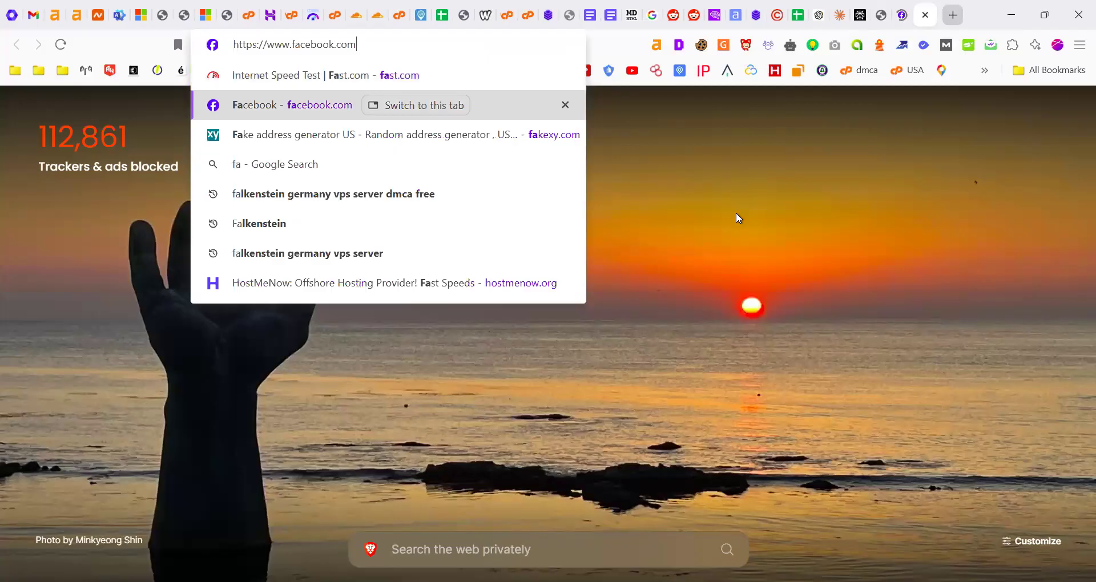
key(Down)
key(Return)
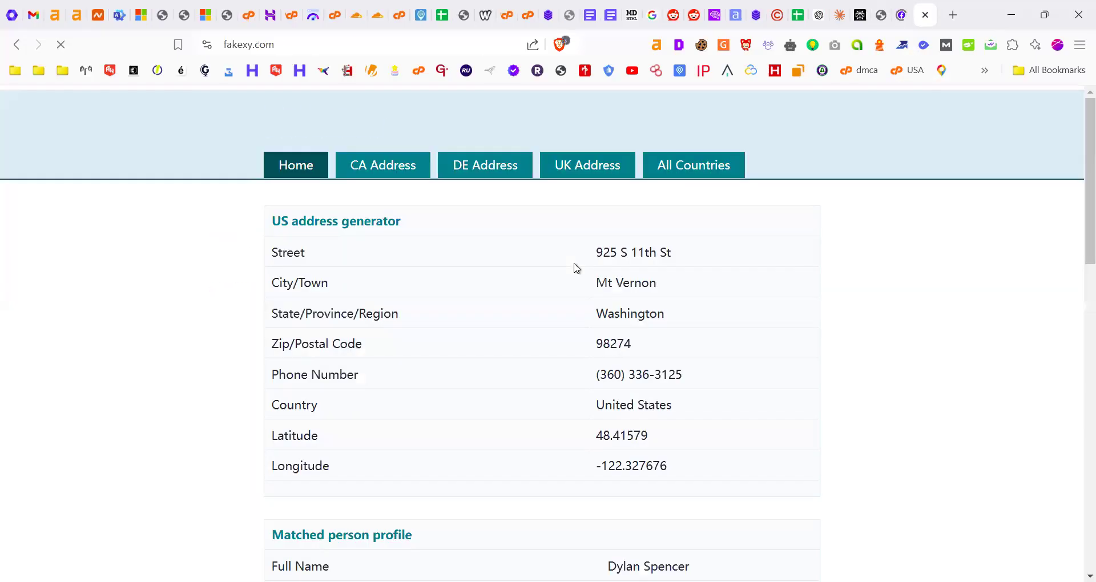
scroll(673, 272, down, 5)
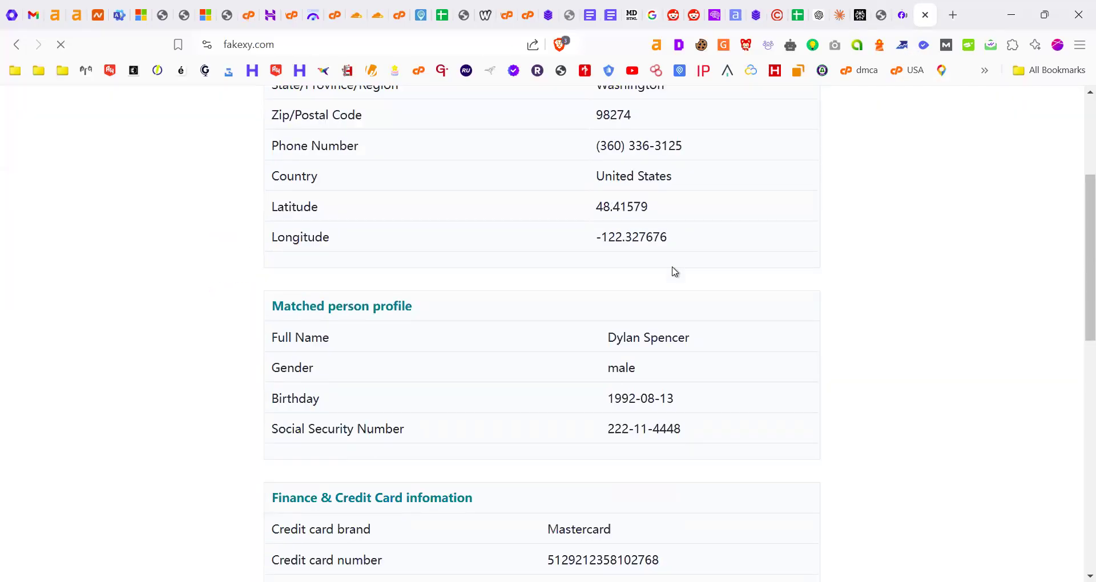
scroll(671, 303, up, 1)
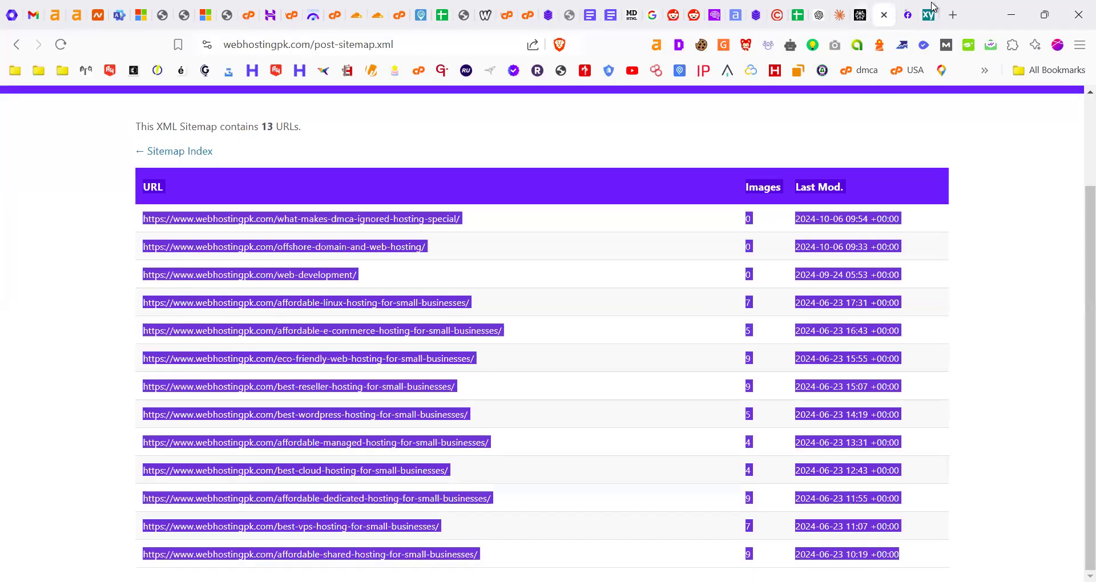
Return to the ChatGPT article and review the wording of its Author Bio section and the Key Takeaways
click(819, 15)
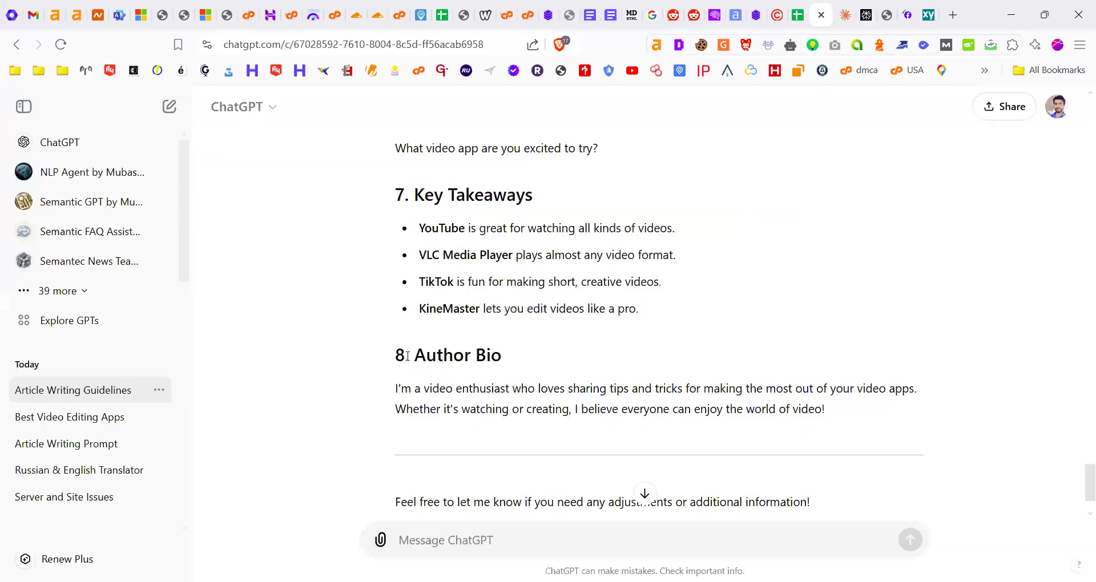
drag(426, 355, 482, 365)
drag(383, 396, 891, 390)
click(612, 391)
drag(454, 409, 537, 412)
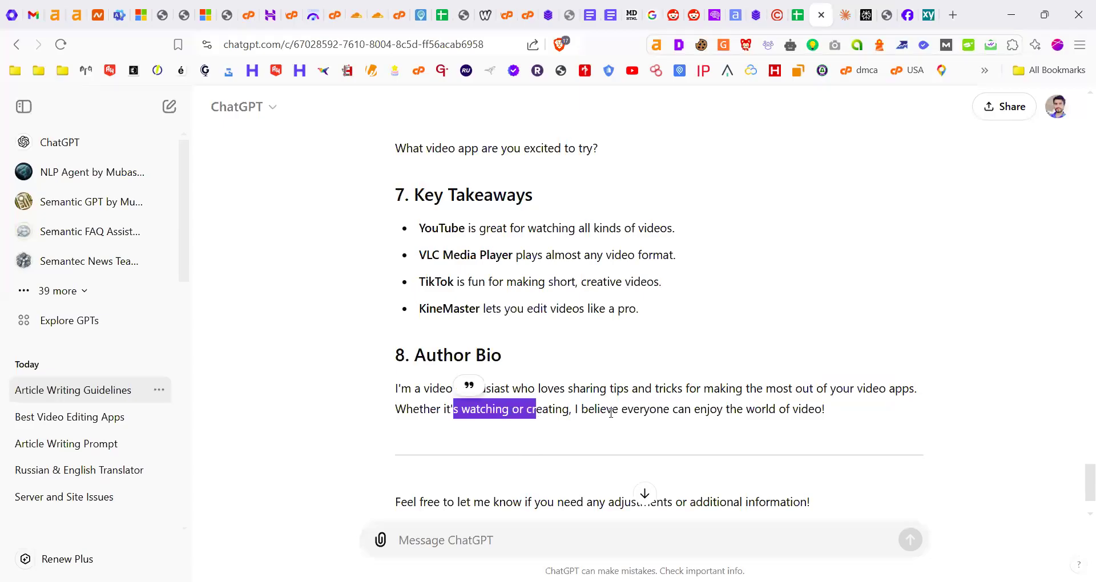
click(590, 413)
drag(831, 412, 391, 390)
scroll(496, 390, up, 3)
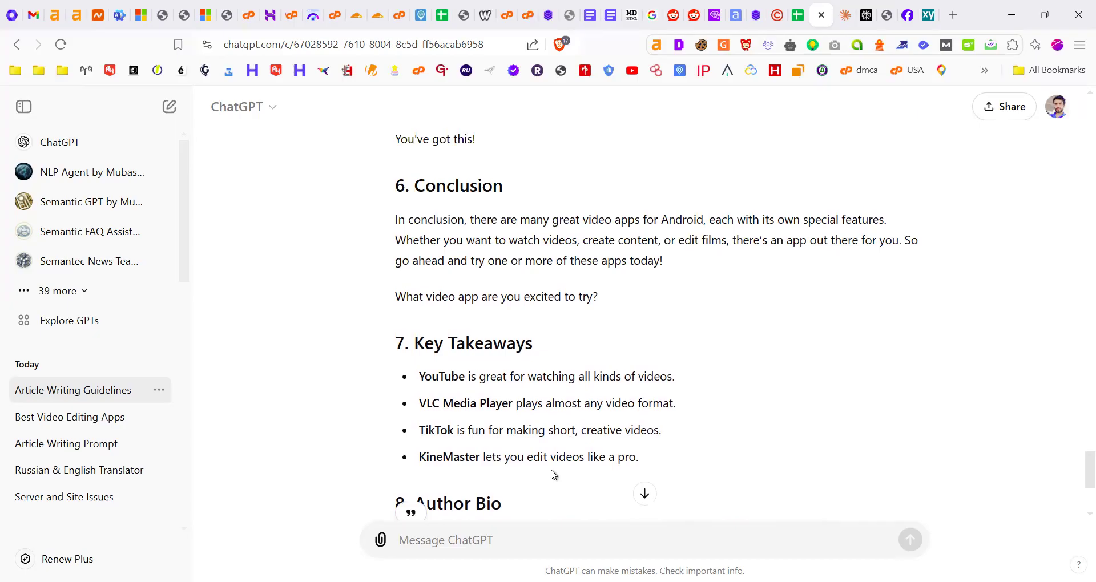
scroll(564, 373, down, 4)
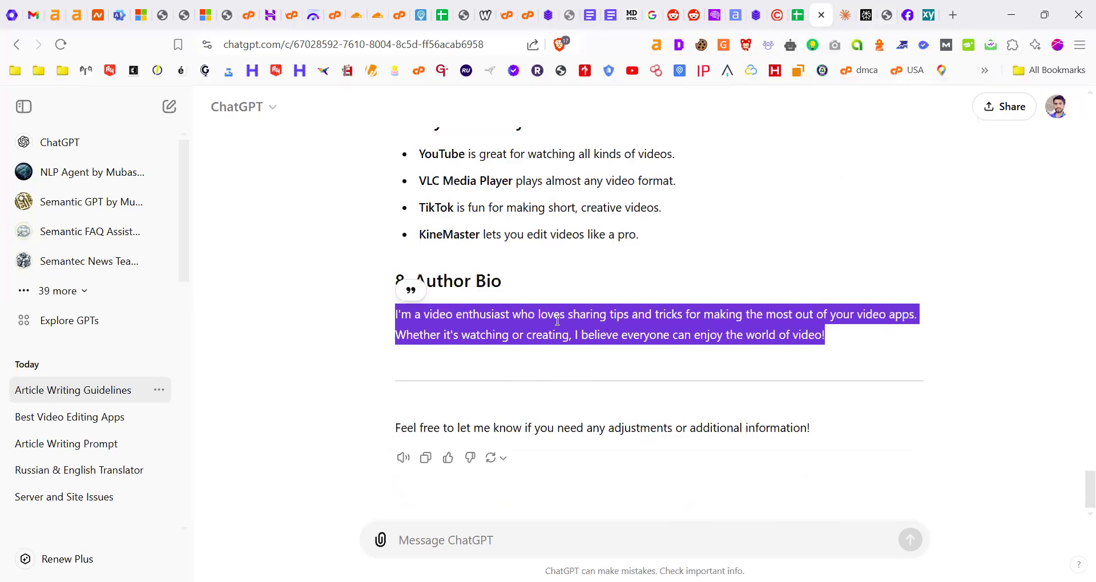
click(476, 317)
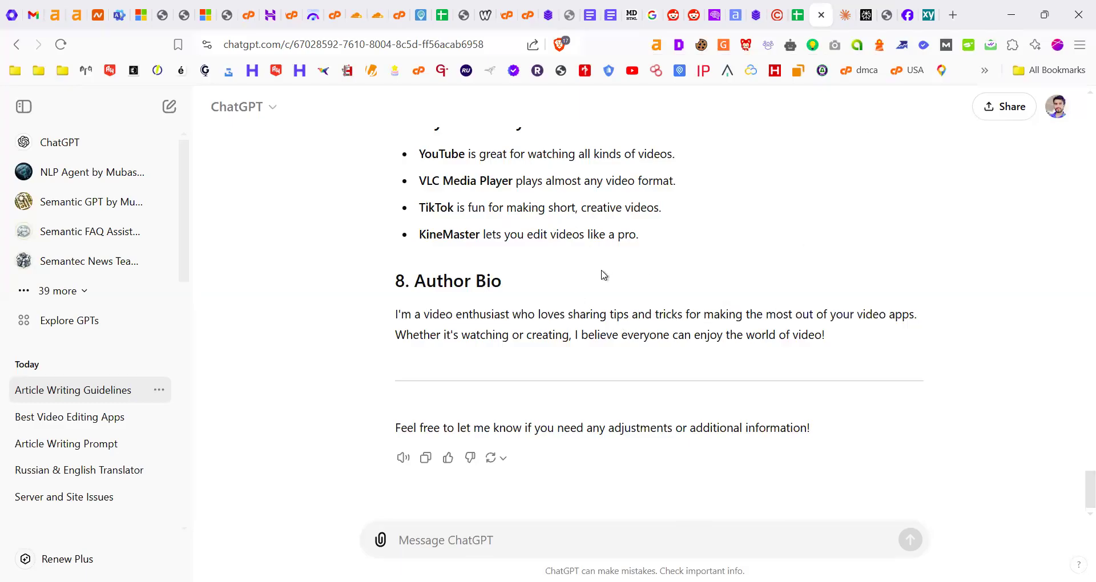
drag(407, 280, 511, 283)
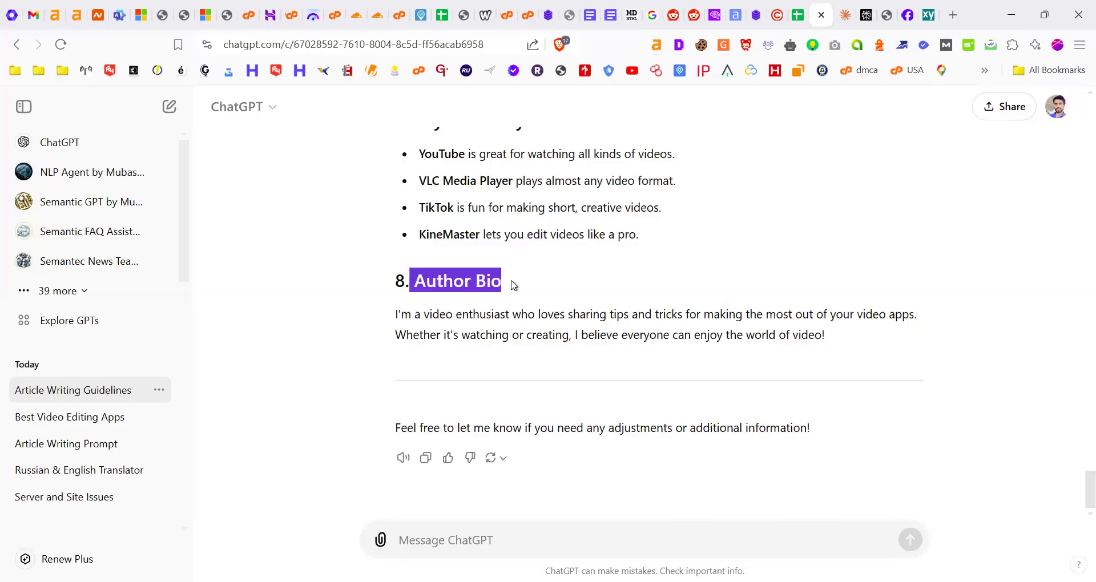
click(419, 281)
drag(419, 281, 513, 277)
Open google.com in a new browser tab
click(953, 22)
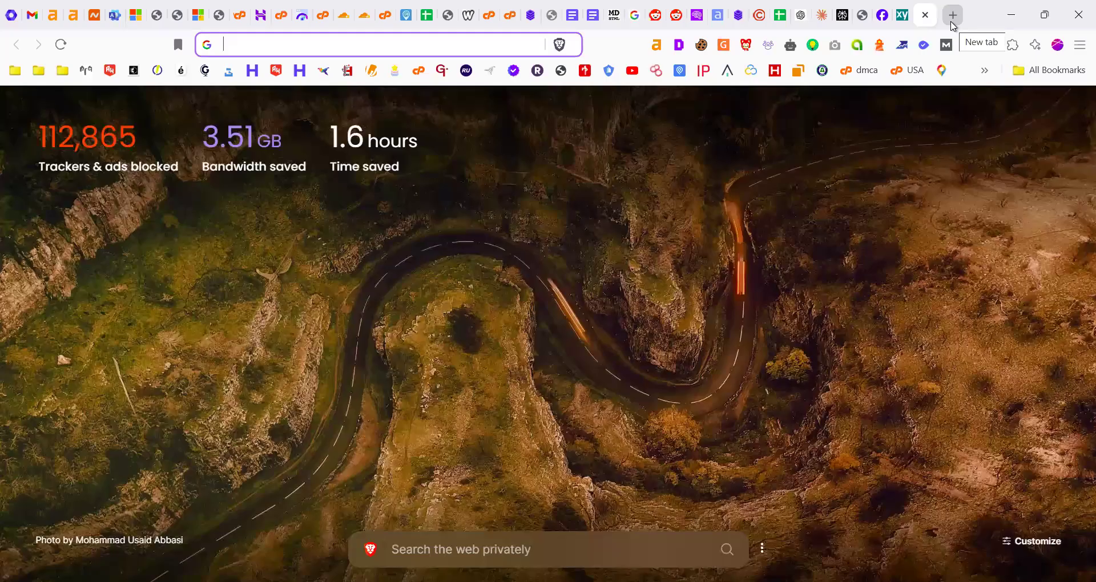
text(google.com)
key(Return)
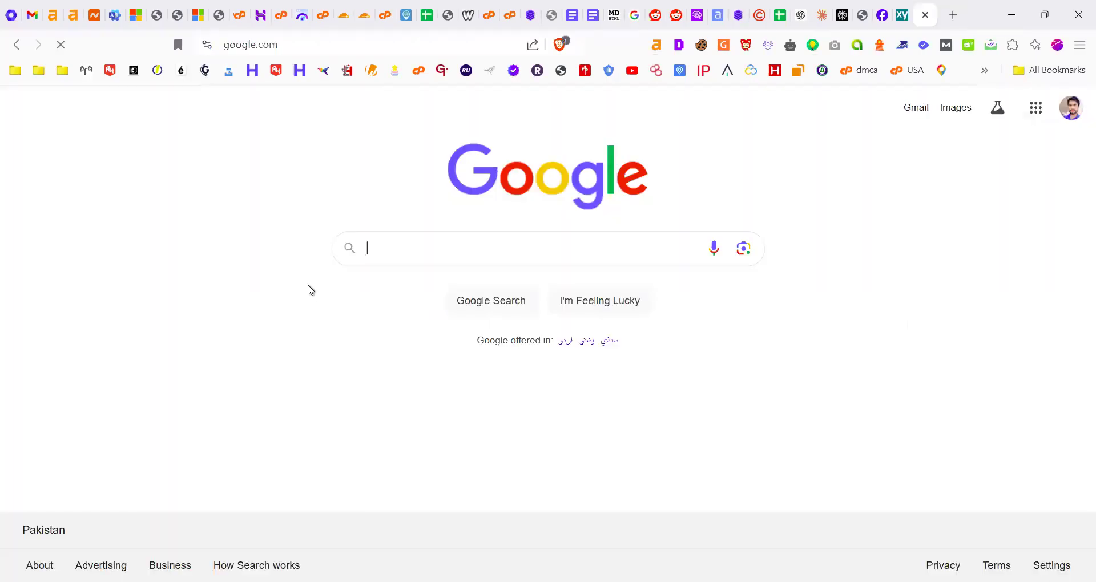
Search Google for "fake image generator like real person"
text(fa)
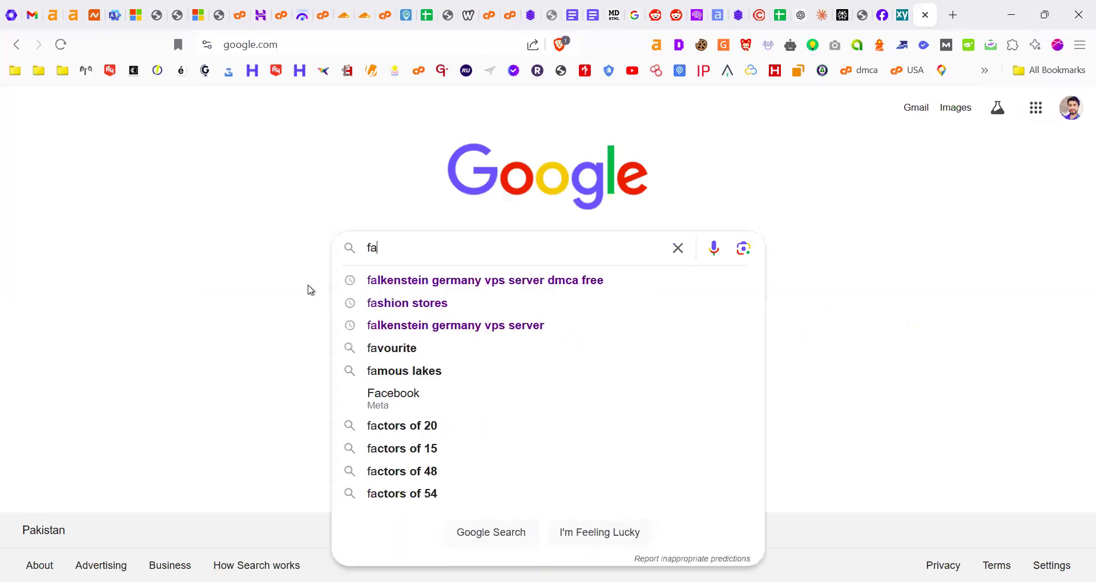
text(ke imag)
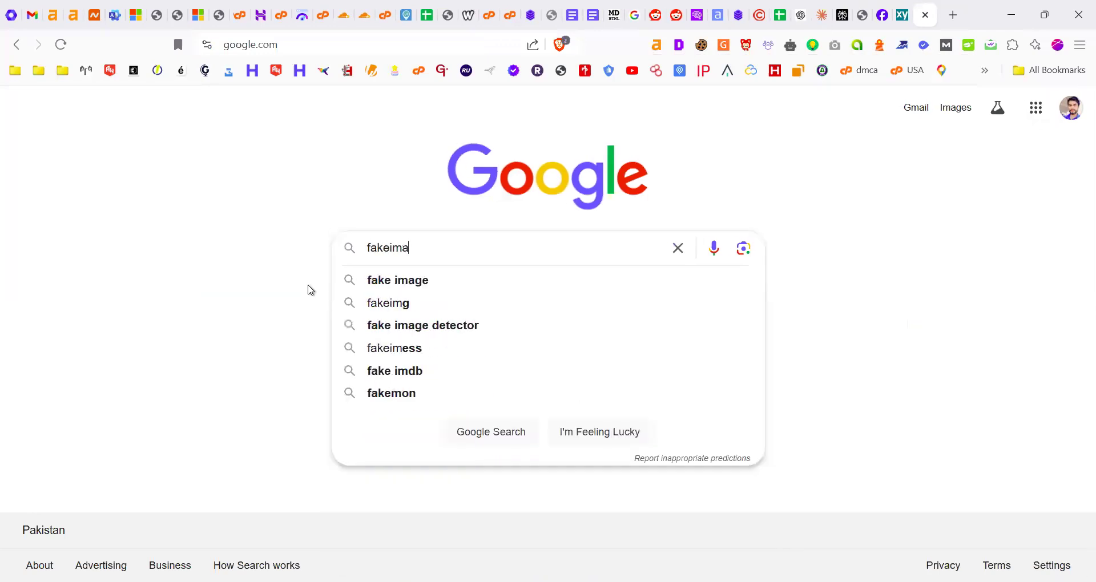
key(Down)
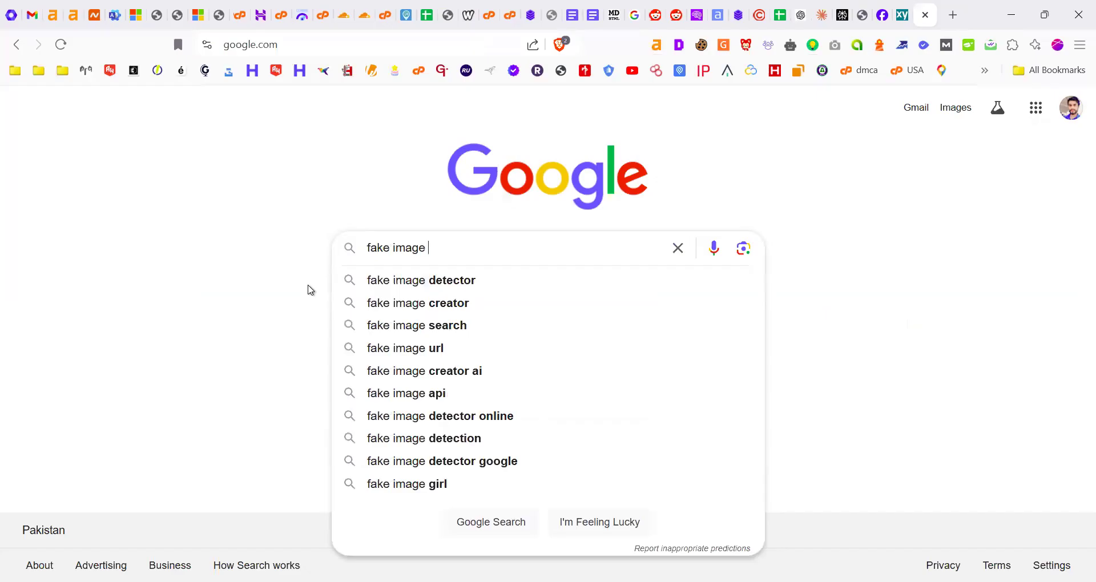
text(gene)
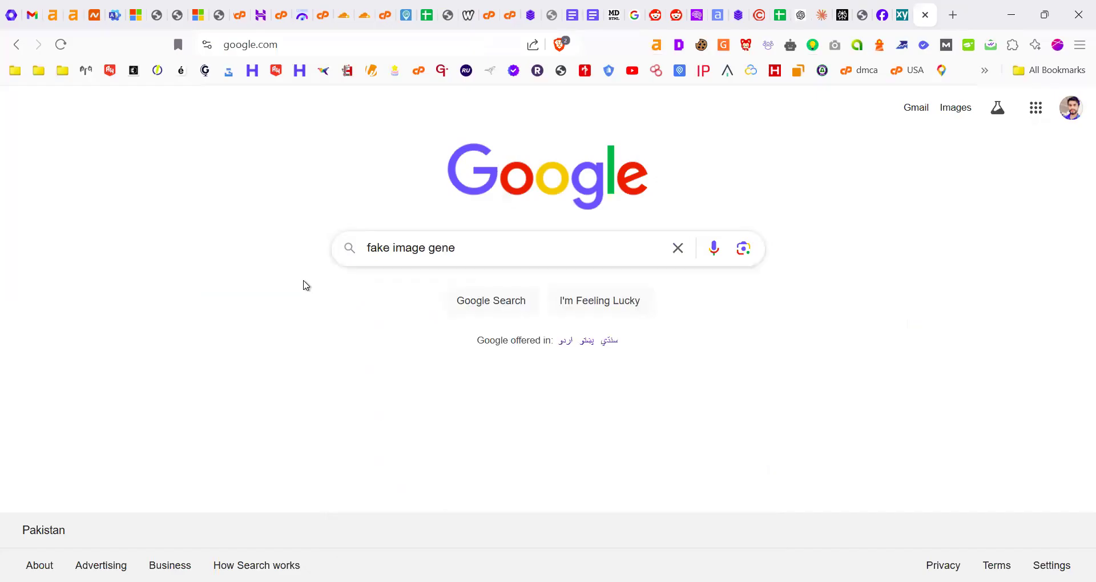
text(rator)
text(rea)
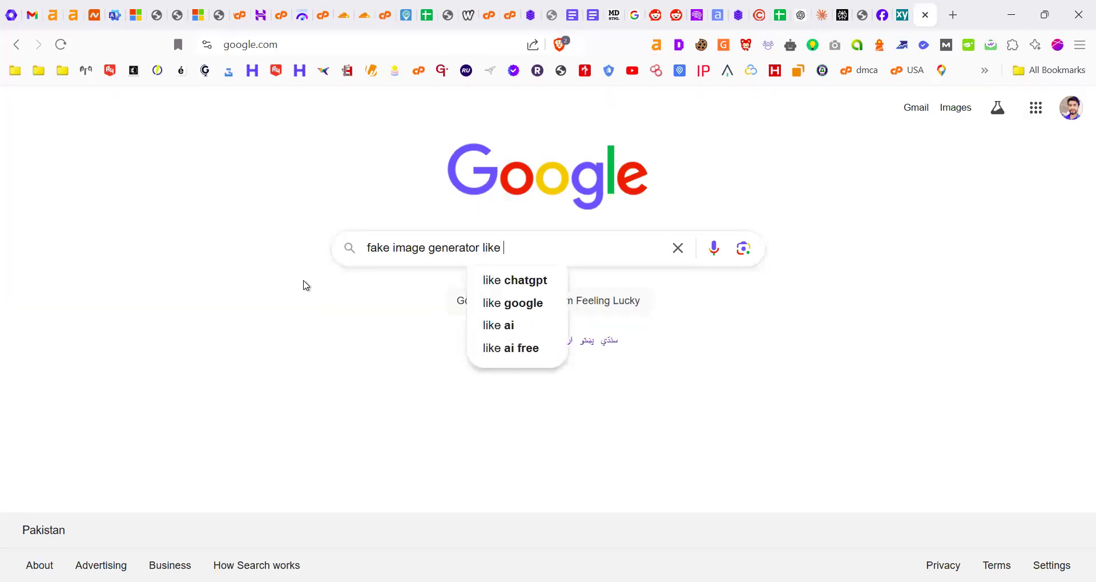
key(Down)
key(Down)
key(Return)
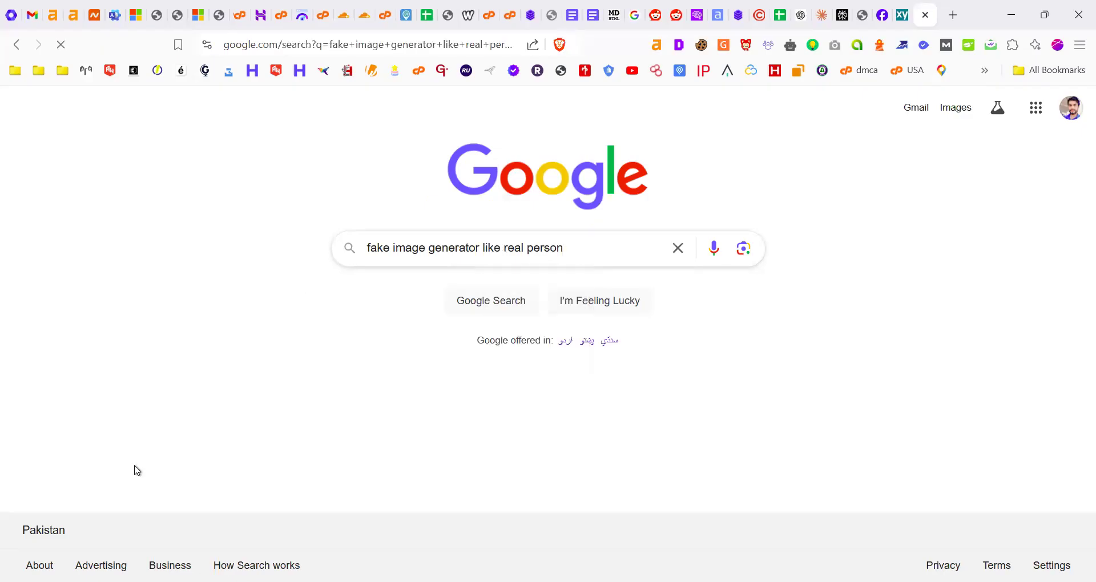
Open the Unreal Person "This Person does not exist" search result in a new tab
scroll(264, 460, down, 2)
scroll(265, 460, down, 2)
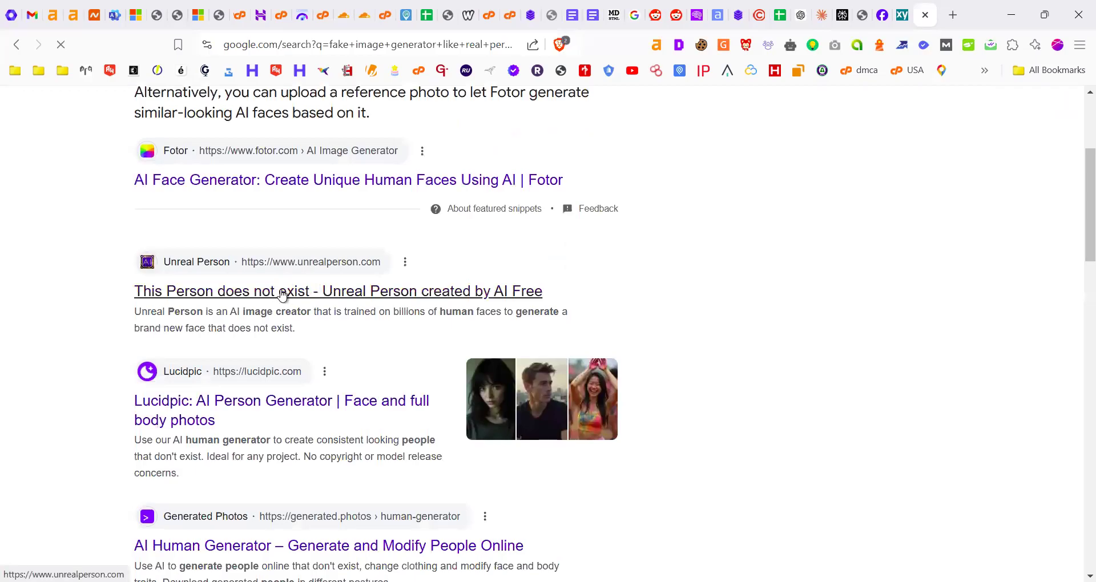
right_click(284, 292)
click(320, 308)
Open the "Random Face Generator: This Person Does Not Exist" search result in a new tab
scroll(294, 471, down, 2)
scroll(294, 471, down, 3)
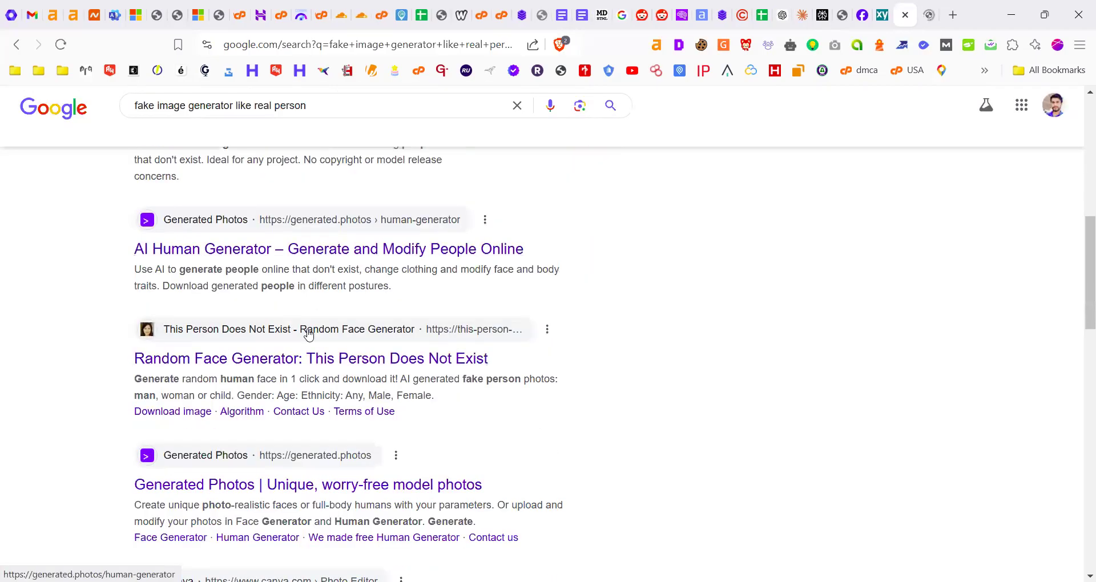
scroll(355, 222, down, 2)
right_click(341, 215)
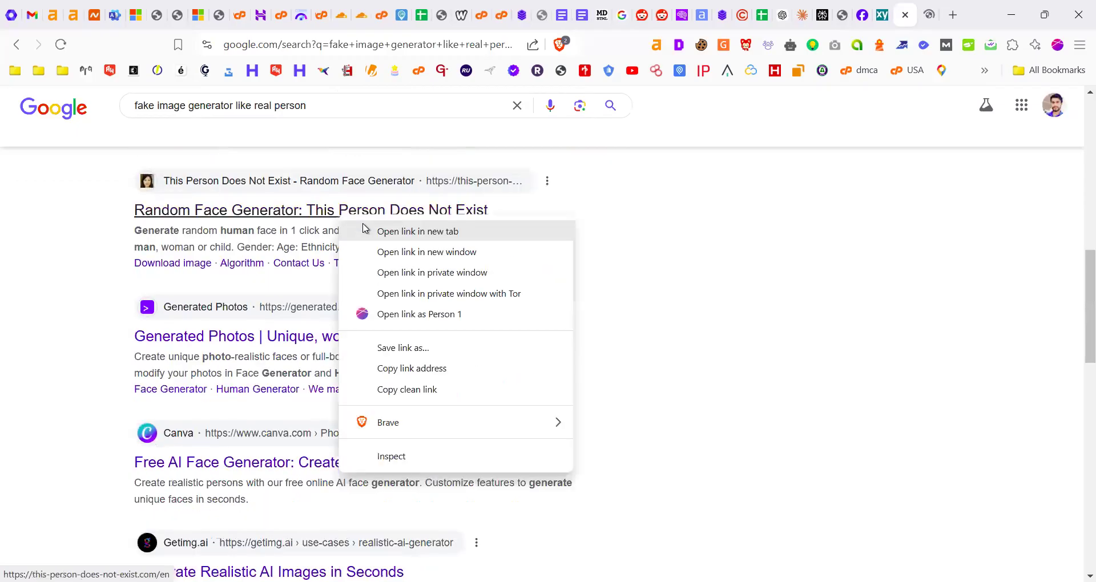
click(399, 231)
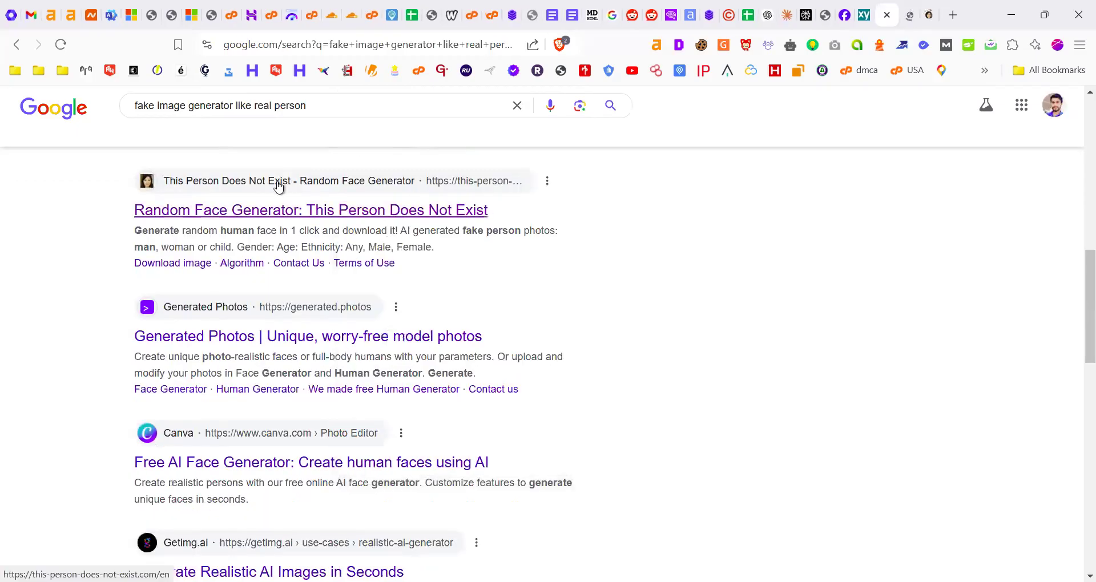
Switch to the Random Face Generator page and examine its sample photo and filter options
click(930, 12)
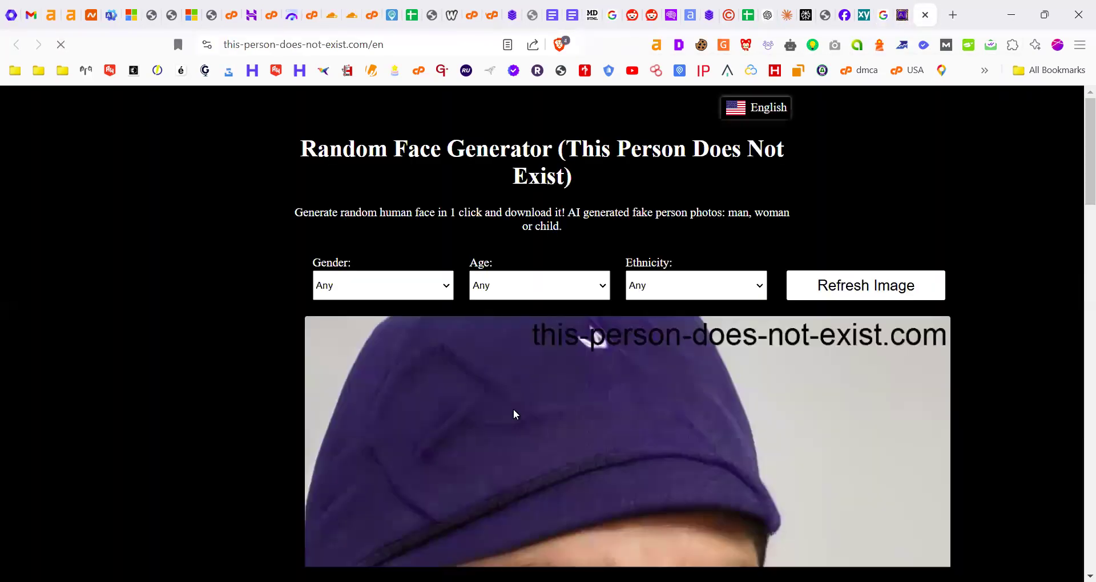
scroll(621, 361, down, 6)
scroll(594, 381, up, 5)
scroll(457, 349, down, 3)
scroll(677, 274, up, 1)
scroll(736, 206, up, 1)
scroll(727, 229, down, 2)
scroll(726, 229, up, 2)
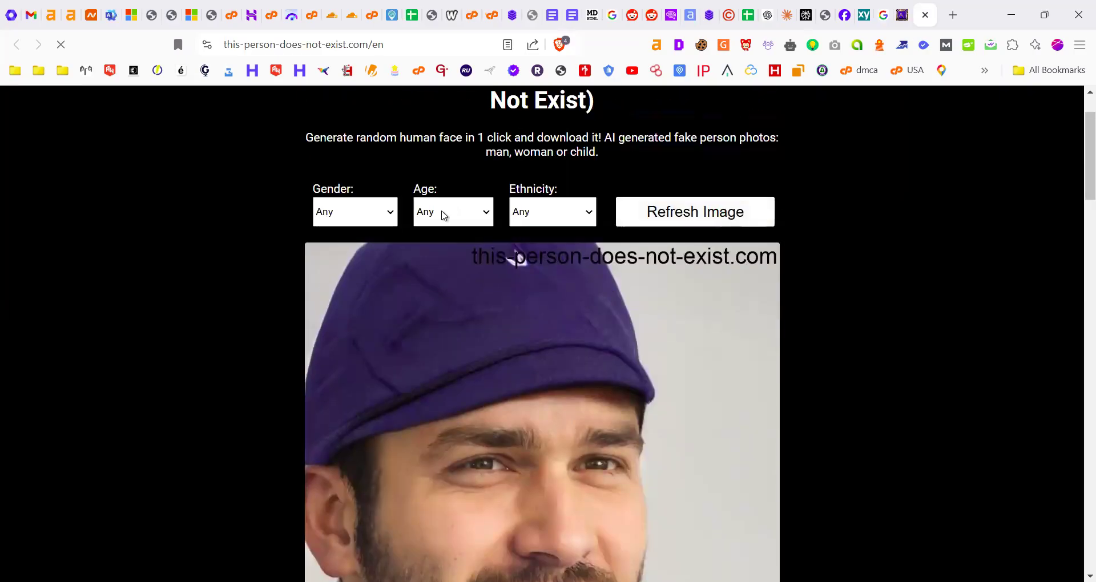
Generate a new random face with age 19-25 years old, ethnicity White and gender Male
click(444, 215)
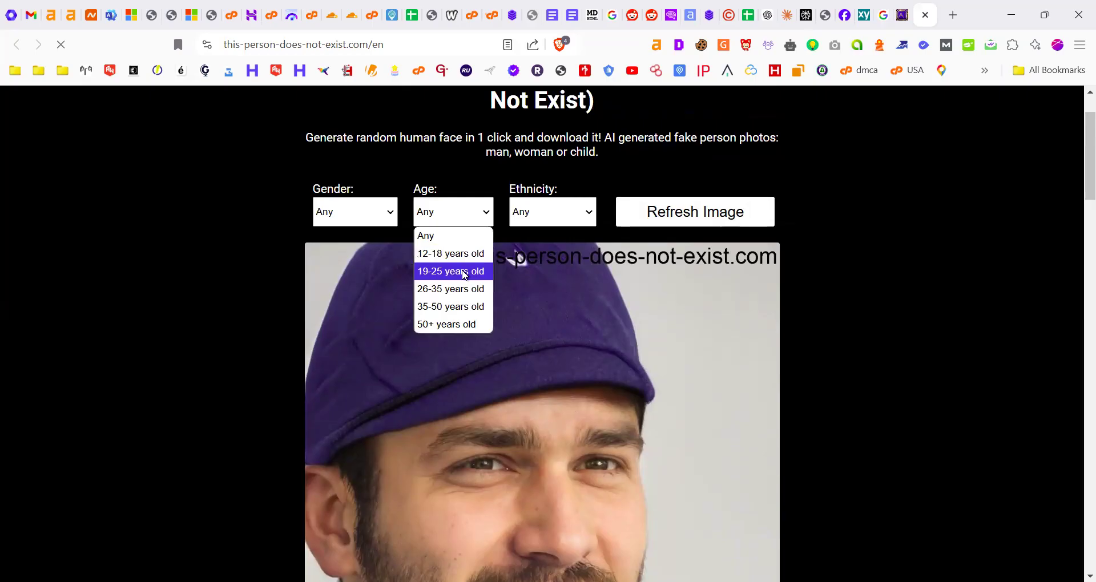
click(464, 273)
click(545, 213)
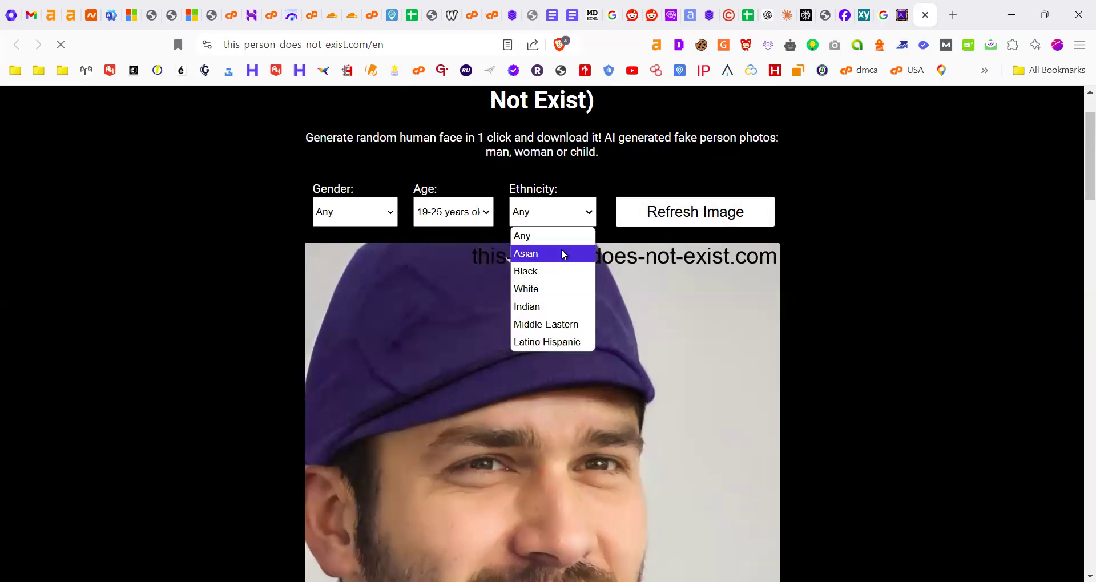
click(559, 289)
click(362, 220)
click(365, 249)
click(367, 215)
click(675, 211)
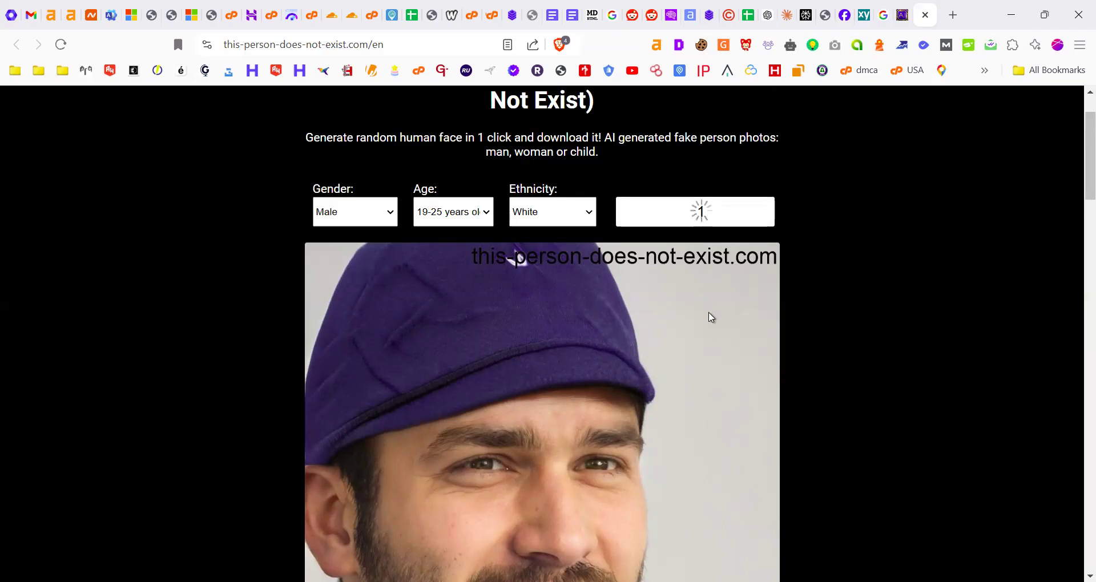
Examine the newly generated male face and the paid and free download options beneath it
scroll(824, 298, down, 4)
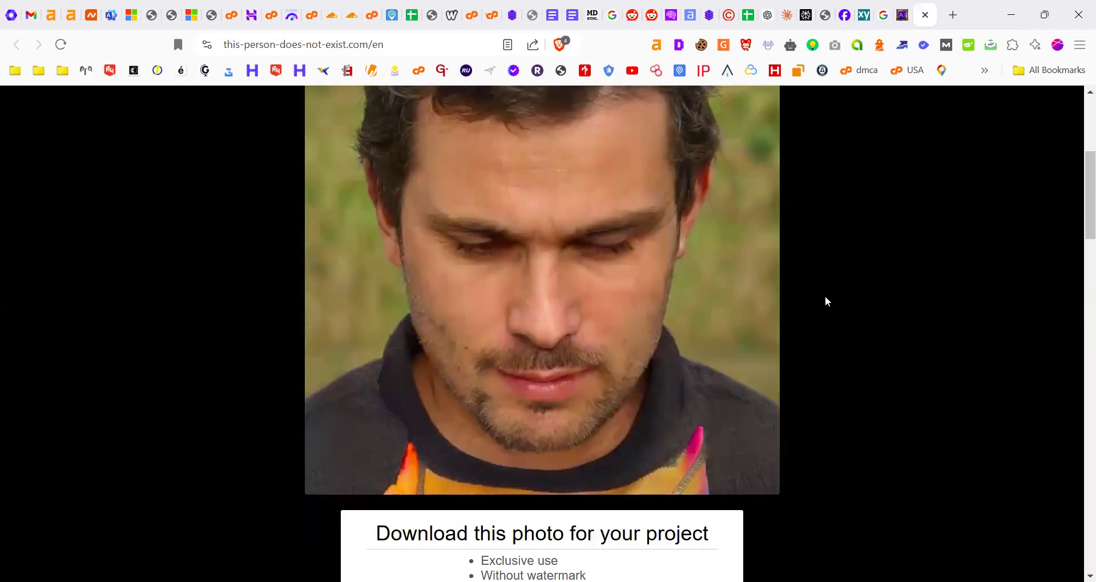
scroll(795, 293, up, 3)
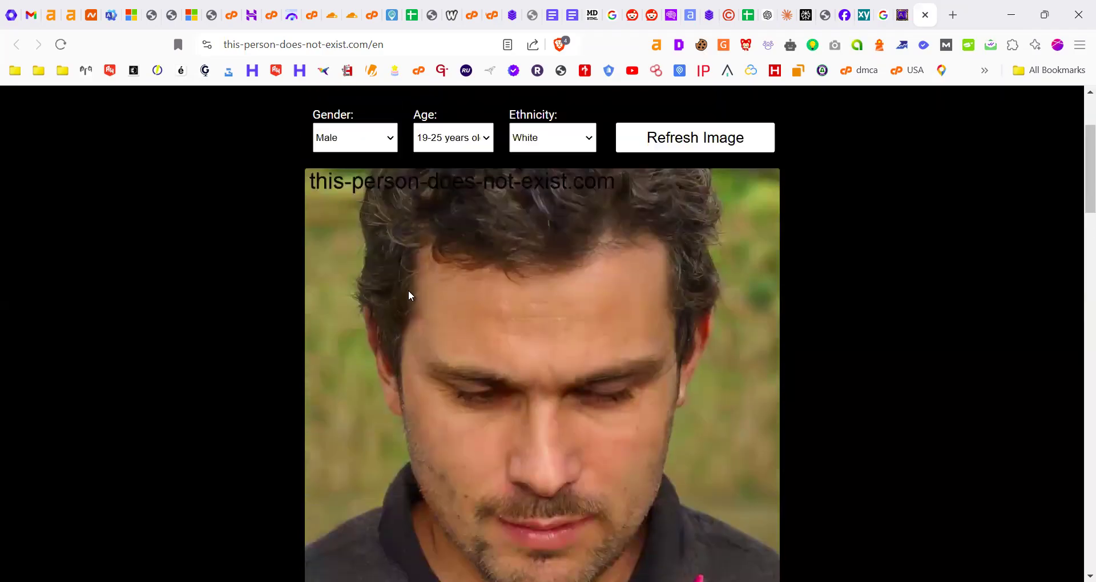
drag(410, 295, 891, 139)
scroll(656, 268, down, 5)
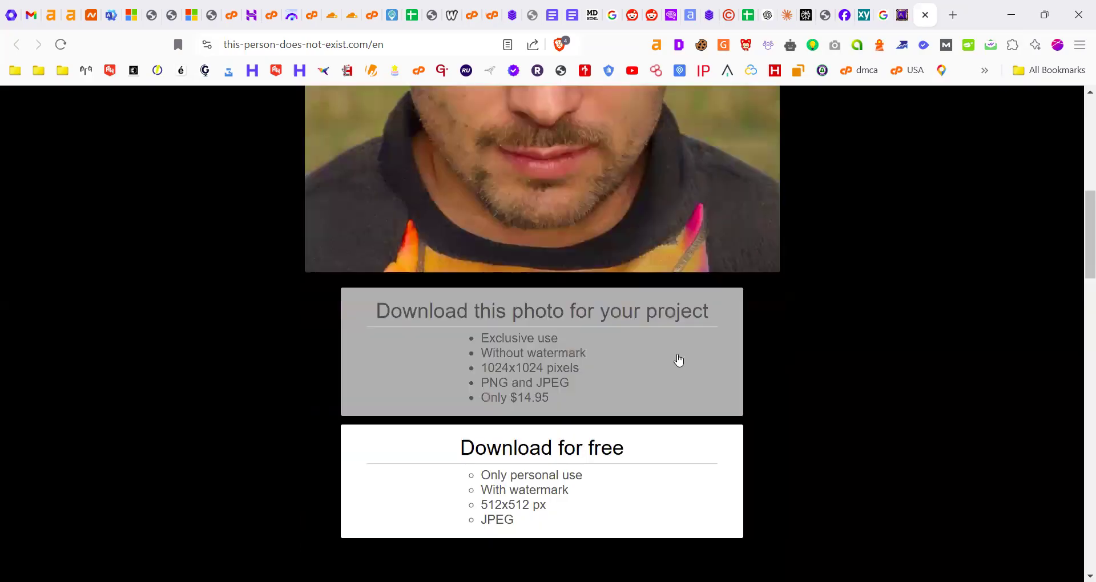
scroll(831, 301, up, 5)
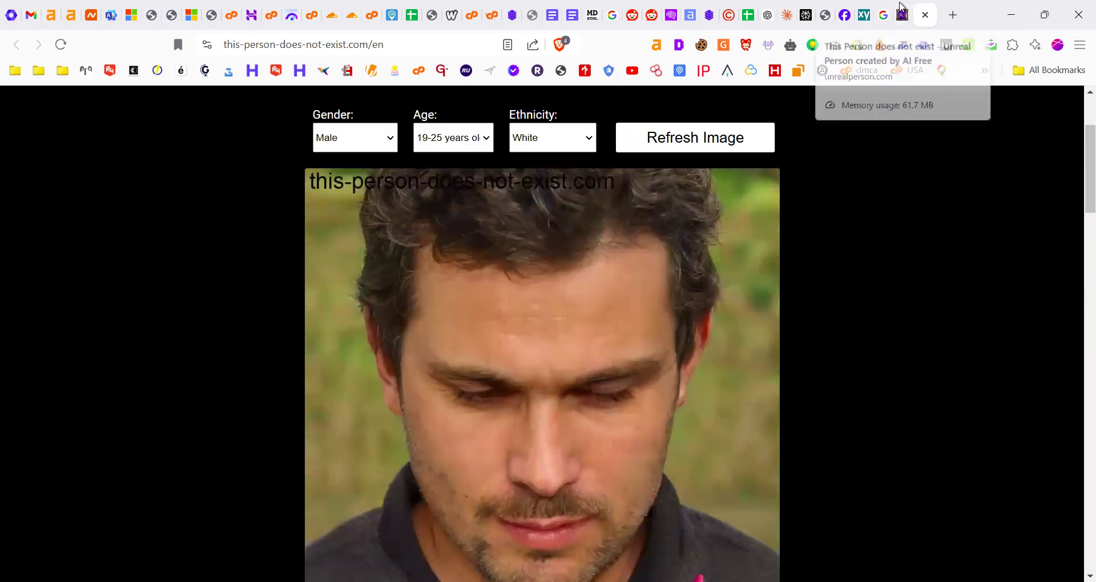
Switch to the Unreal Person page, generate a new AI face and examine the resulting photo
key(ctrl+shift+Tab)
scroll(717, 325, down, 2)
scroll(237, 404, up, 2)
click(260, 301)
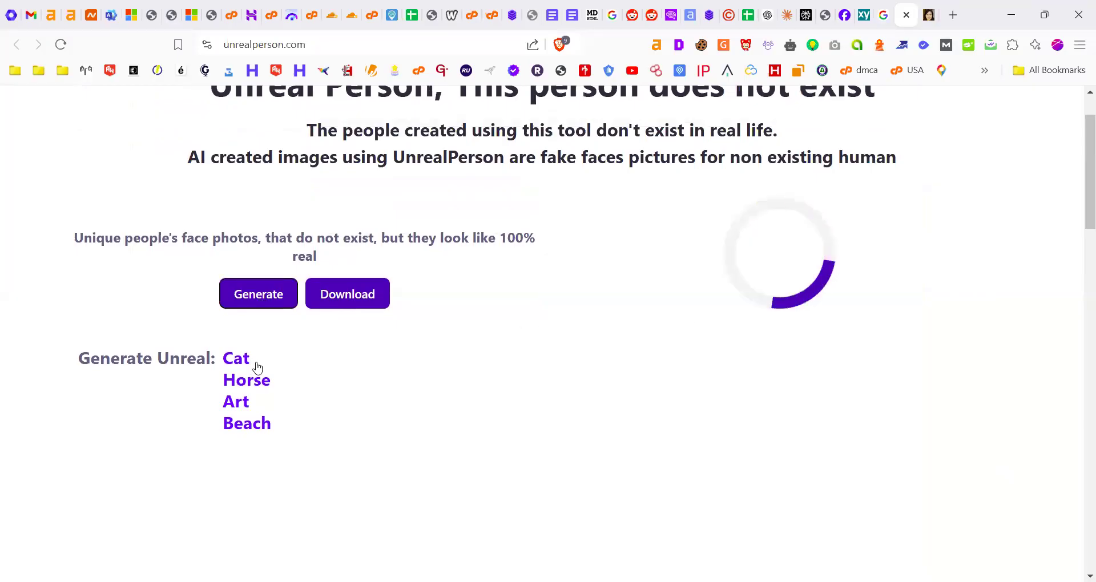
scroll(518, 318, up, 2)
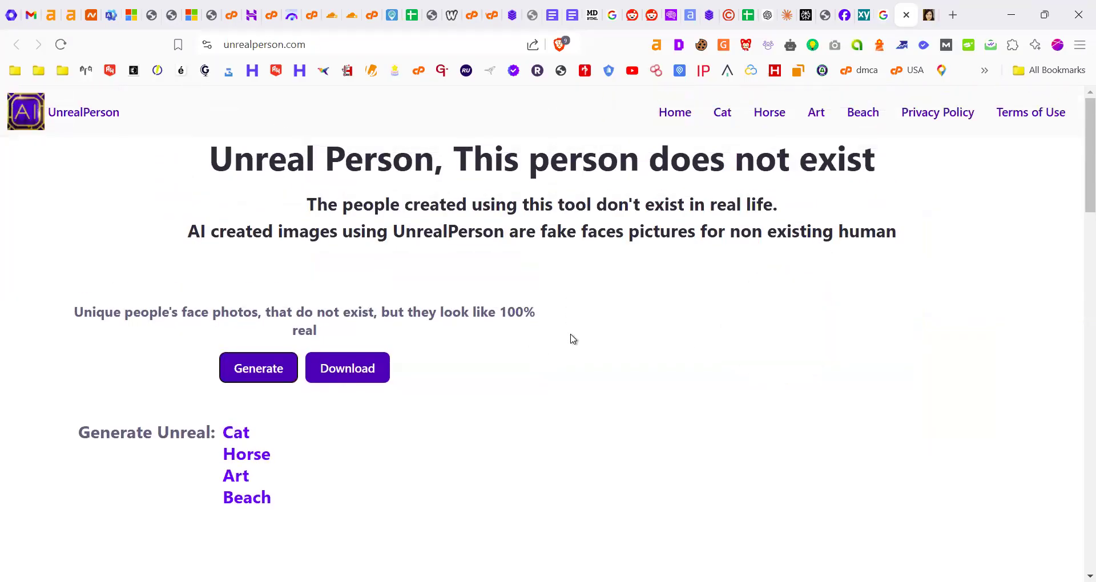
scroll(547, 426, down, 2)
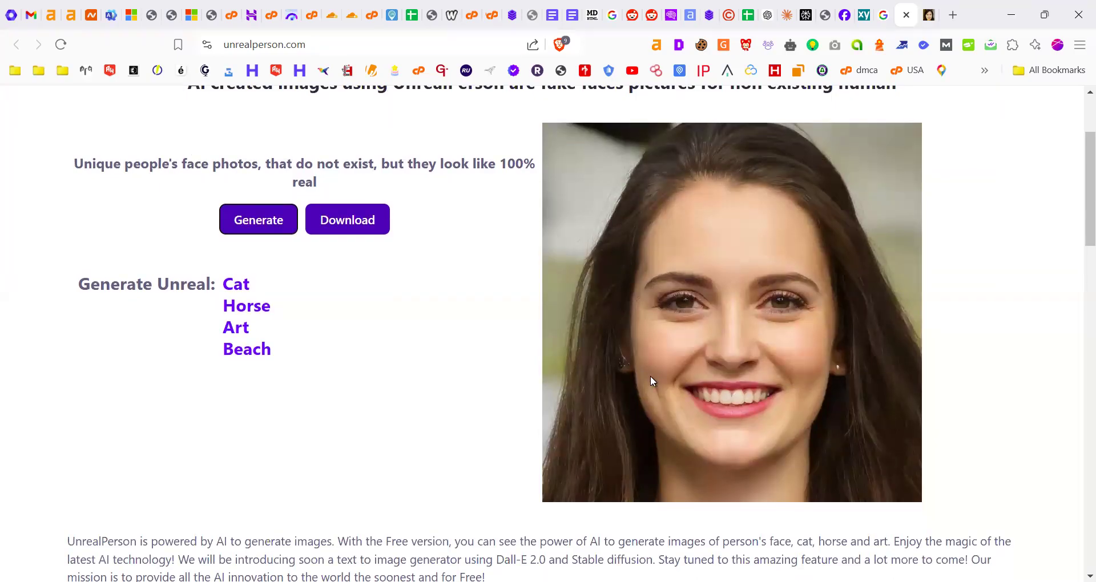
scroll(944, 381, down, 2)
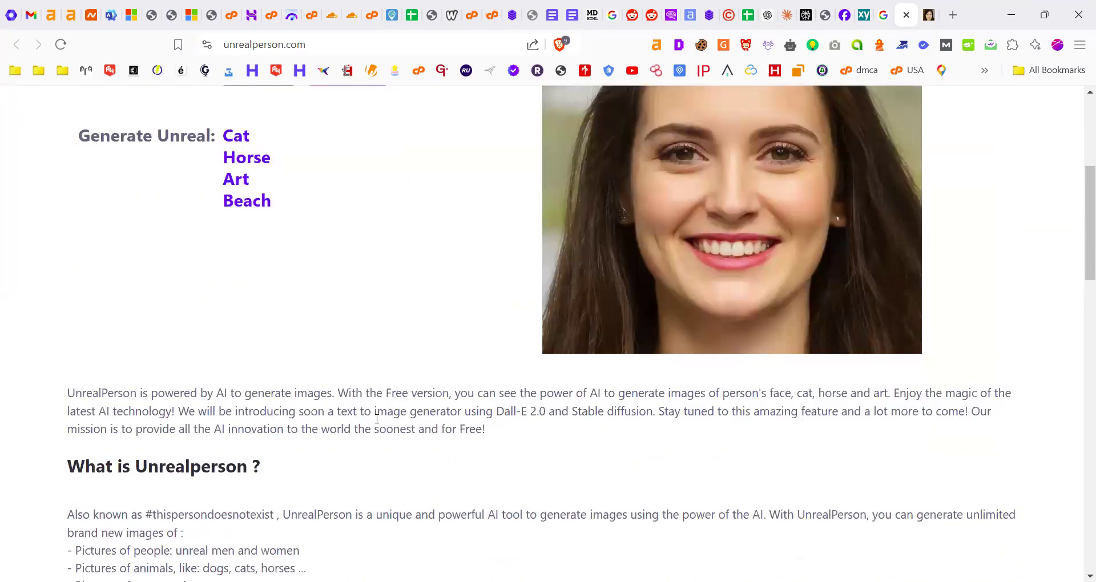
scroll(302, 358, up, 4)
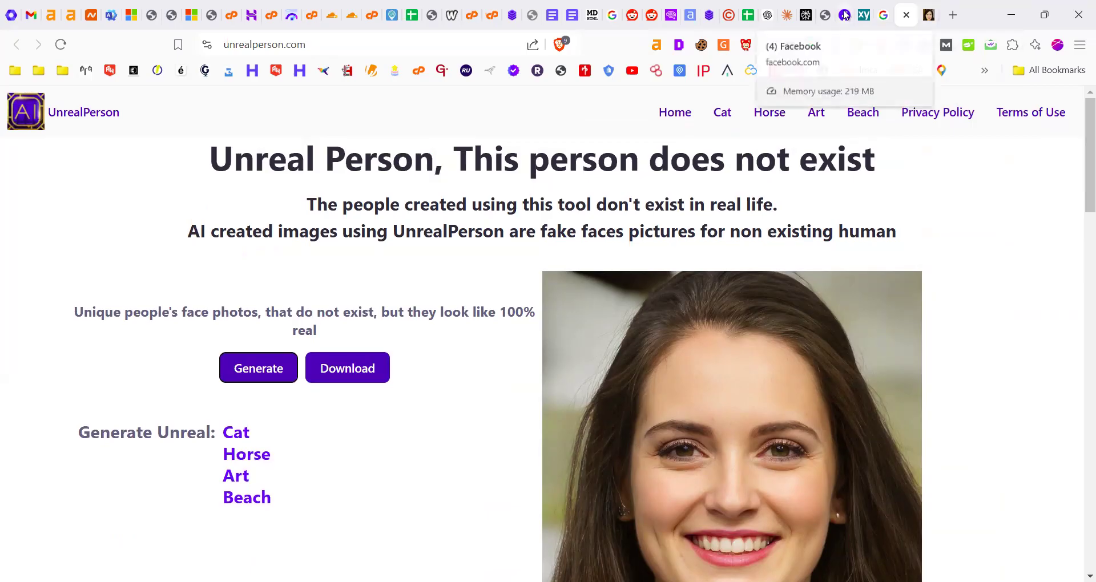
Return to the fakexy.com page with the generated US address and matched person profile
key(ctrl+shift+Tab)
key(ctrl+shift+Tab)
key(ctrl+shift+Tab)
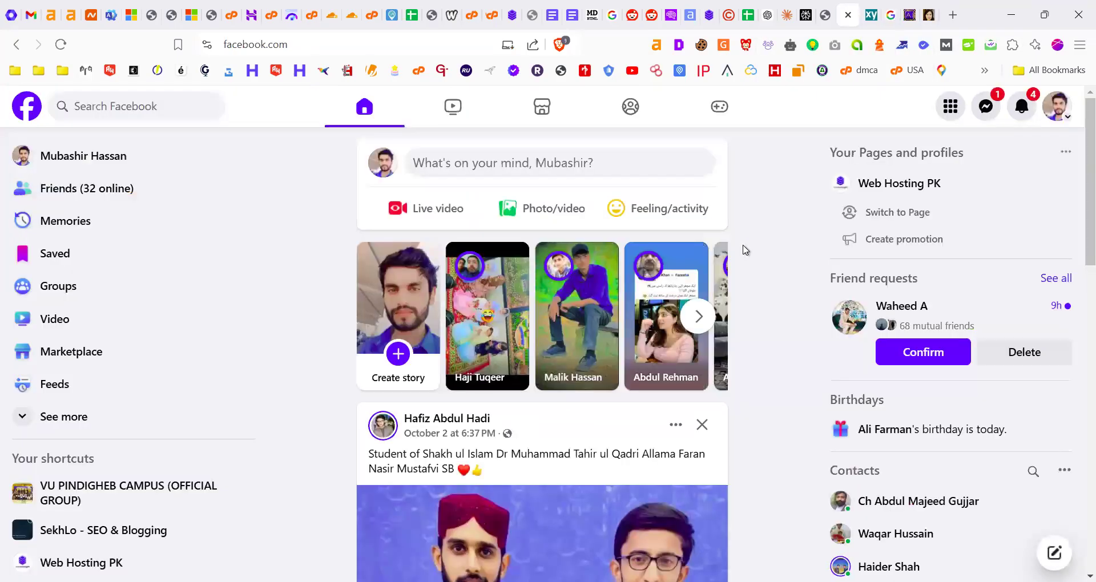
click(876, 9)
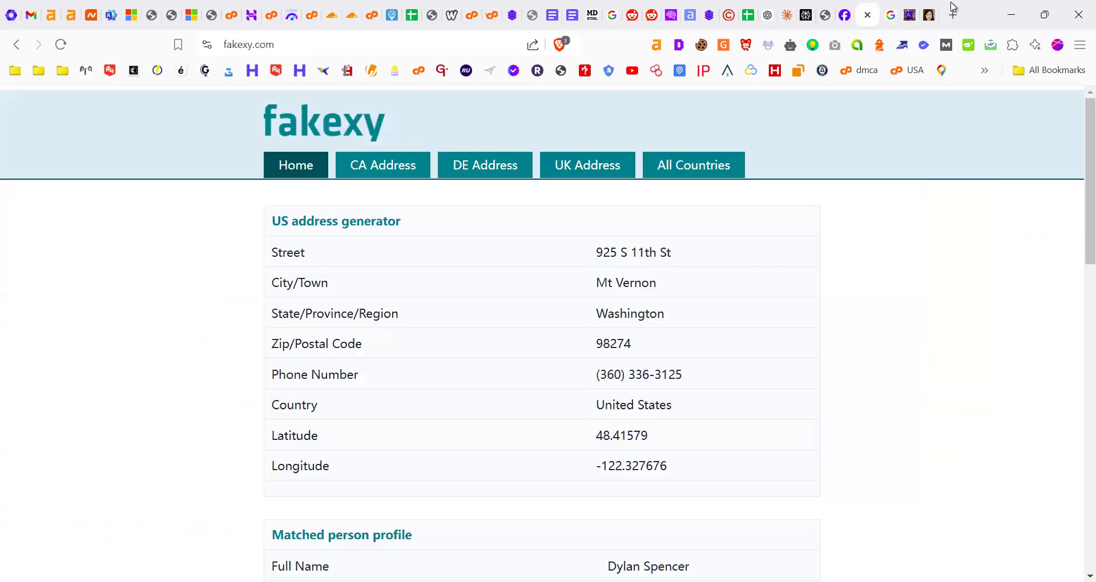
Go to the "Prompt for Creating Simple, Friendly Articles" document and place the cursor below its last paragraph
click(954, 16)
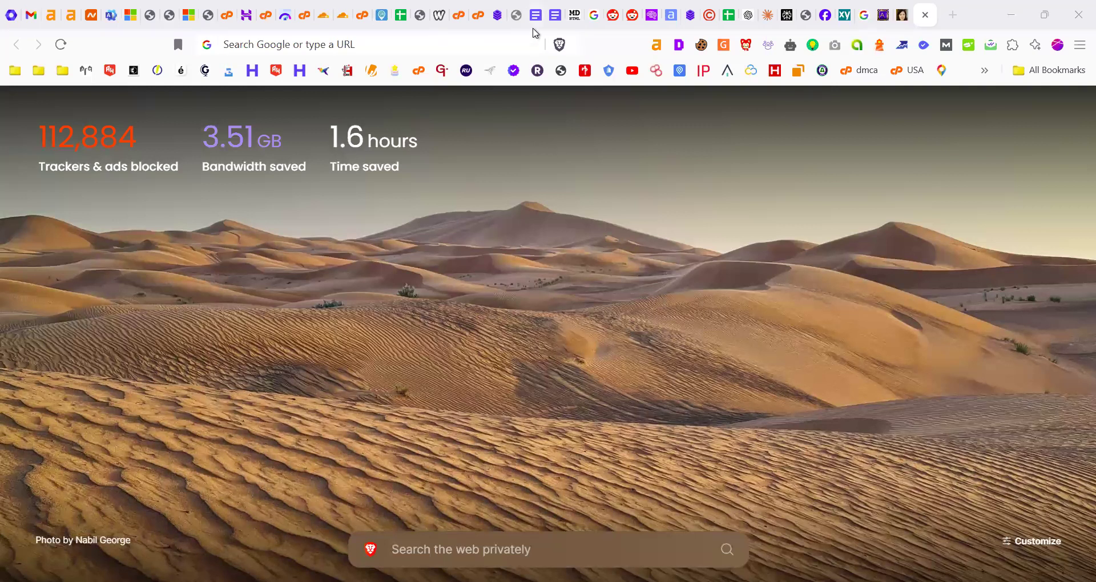
key(ctrl+w)
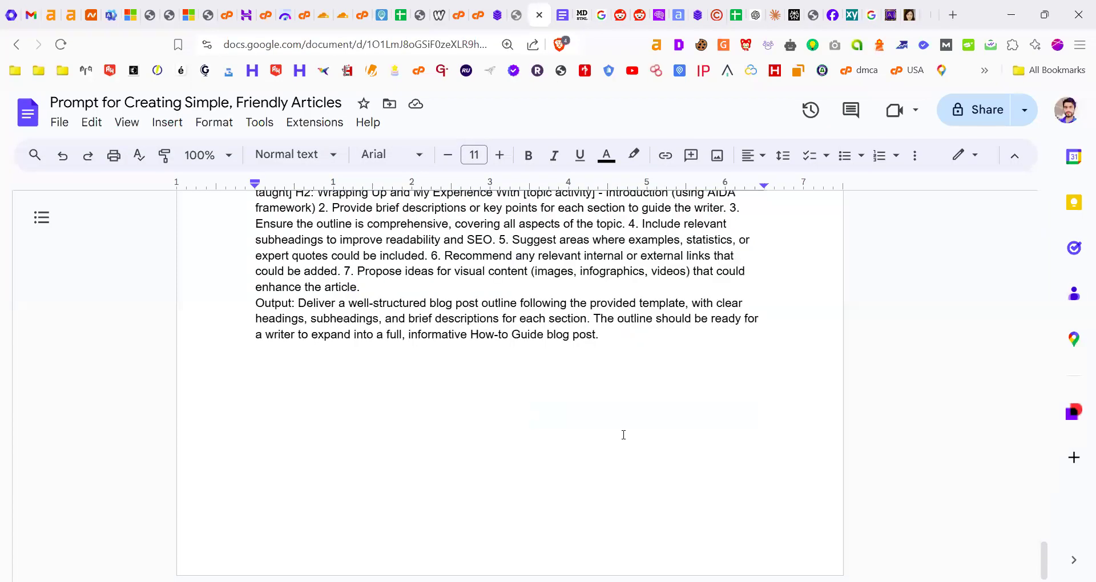
click(673, 402)
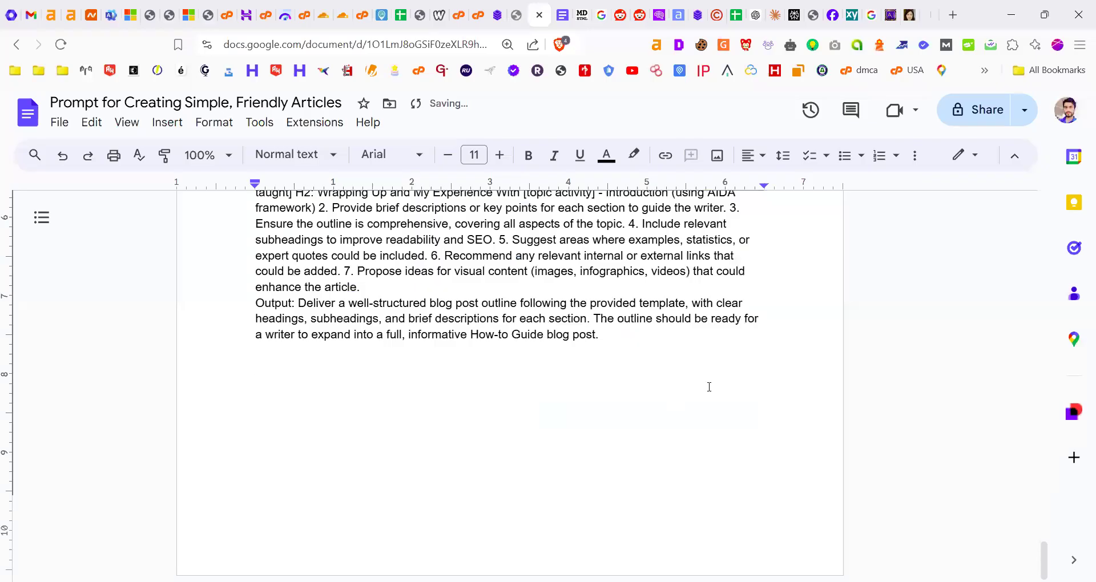
Return to the Google results page and search for "eeat" instead
key(ctrl+Tab)
triple_click(312, 107)
key(BackSpace)
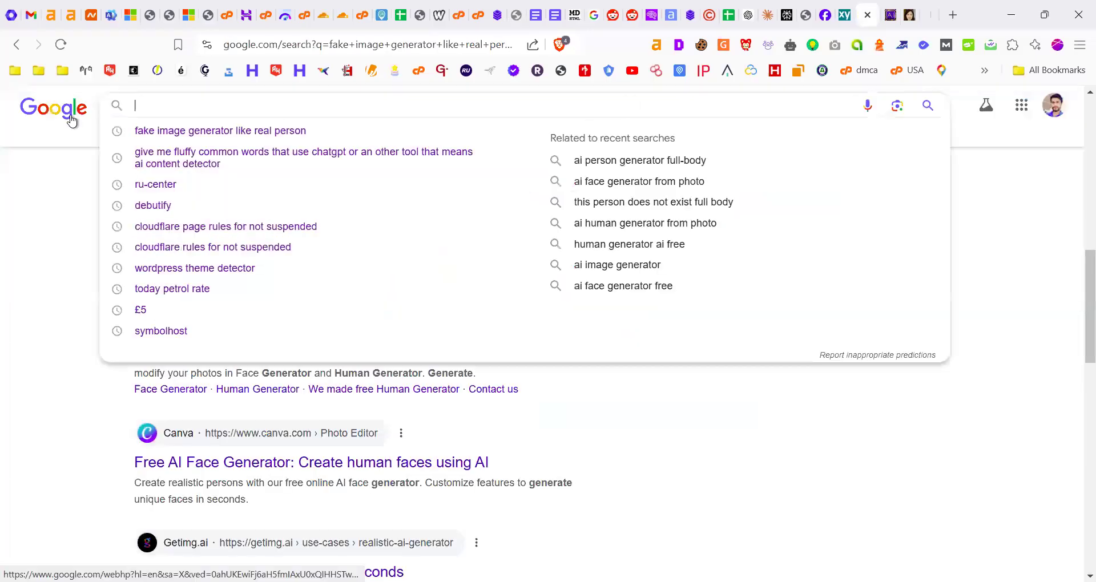
text(eeat)
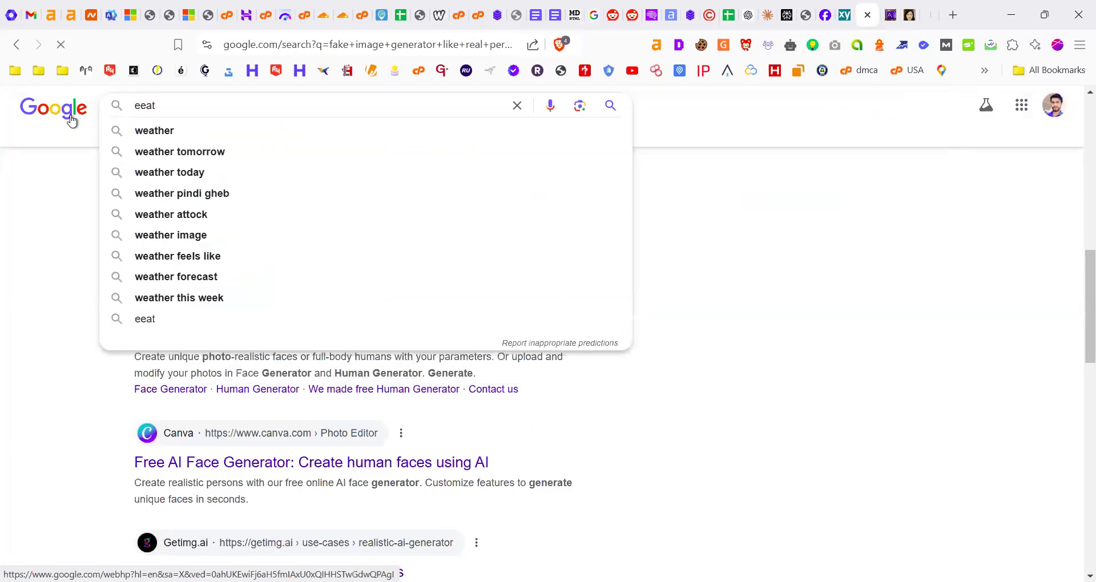
key(Return)
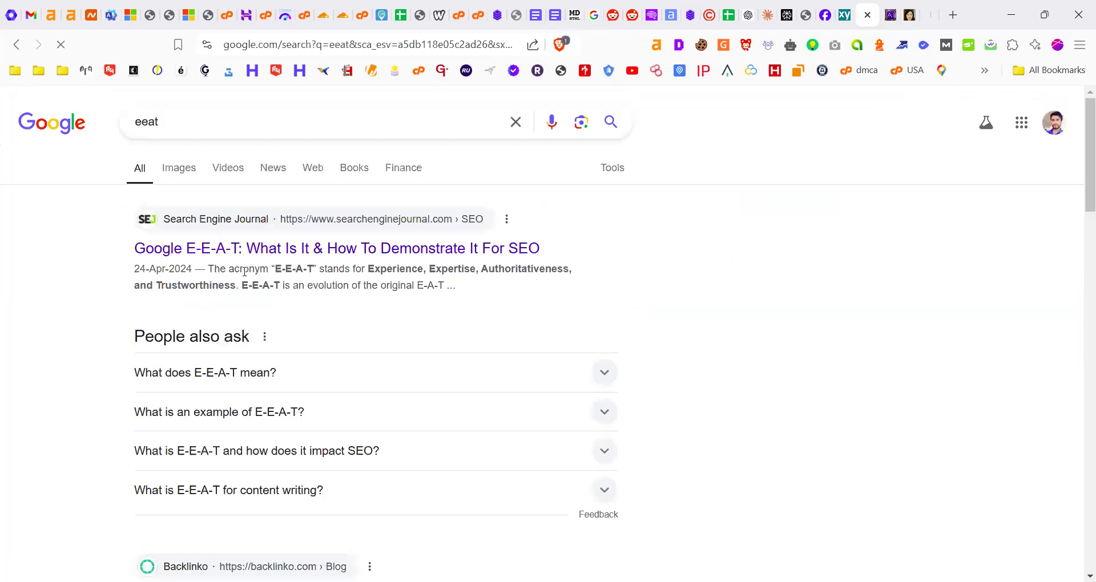
Examine the E-E-A-T terms in the Search Engine Journal snippet and expand the "What does E-E-A-T mean?" answer
drag(368, 270, 423, 271)
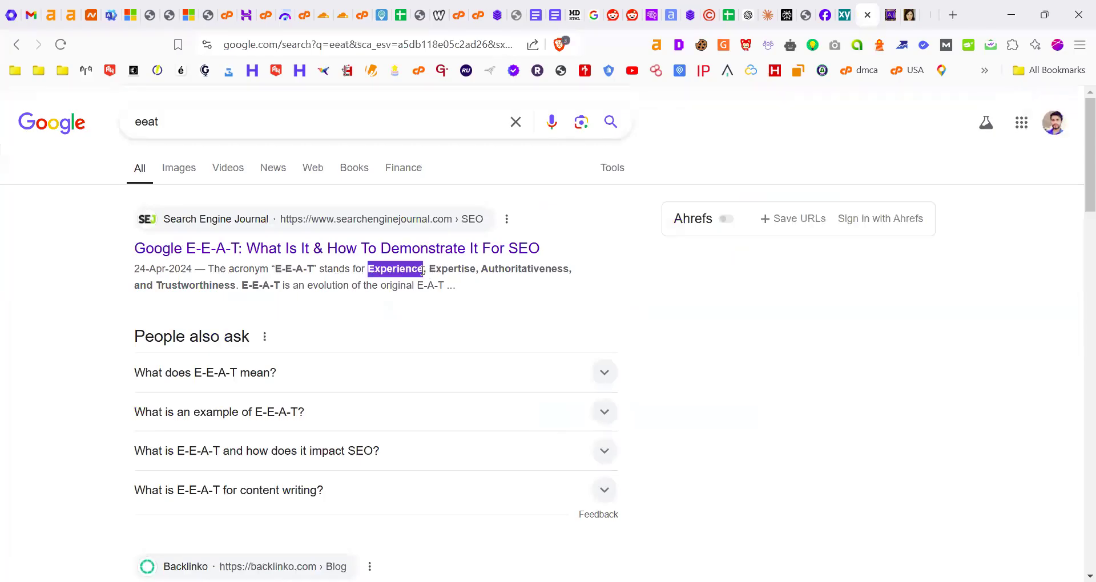
drag(429, 268, 484, 269)
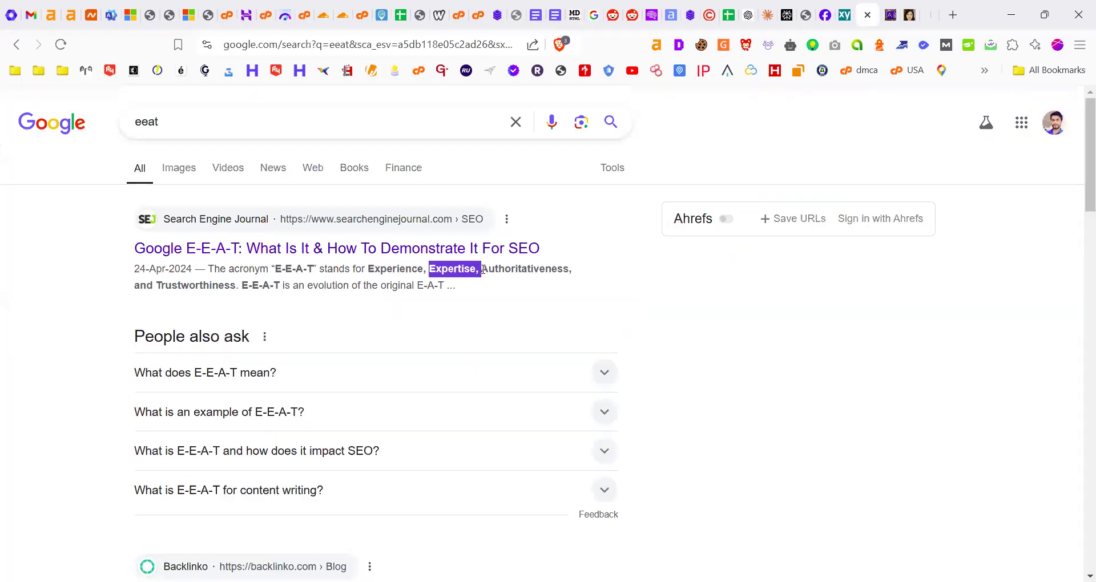
click(482, 268)
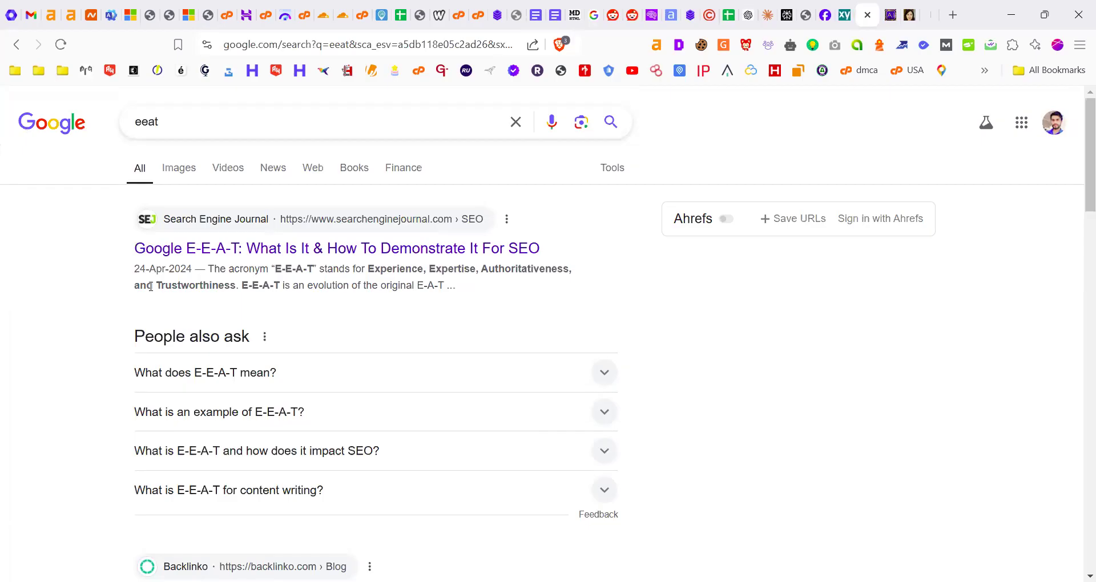
mouse_move(223, 296)
mouse_down()
mouse_move(238, 294)
mouse_move(234, 286)
mouse_up()
click(394, 384)
scroll(387, 433, down, 1)
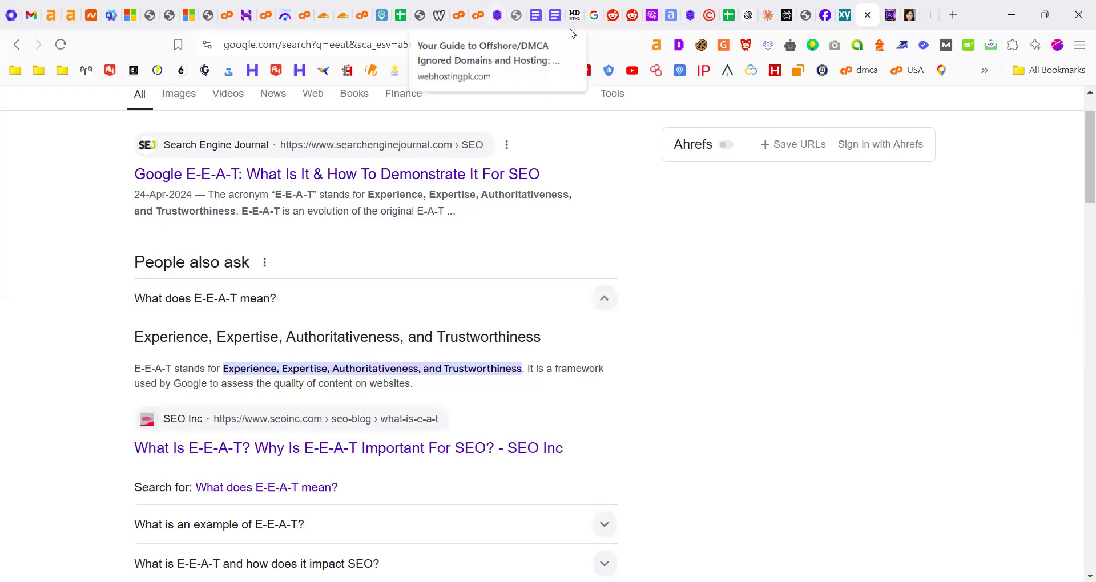
Open the webhostingpk.com offshore domain and web hosting article and look through it from its comment form to its byline
click(497, 15)
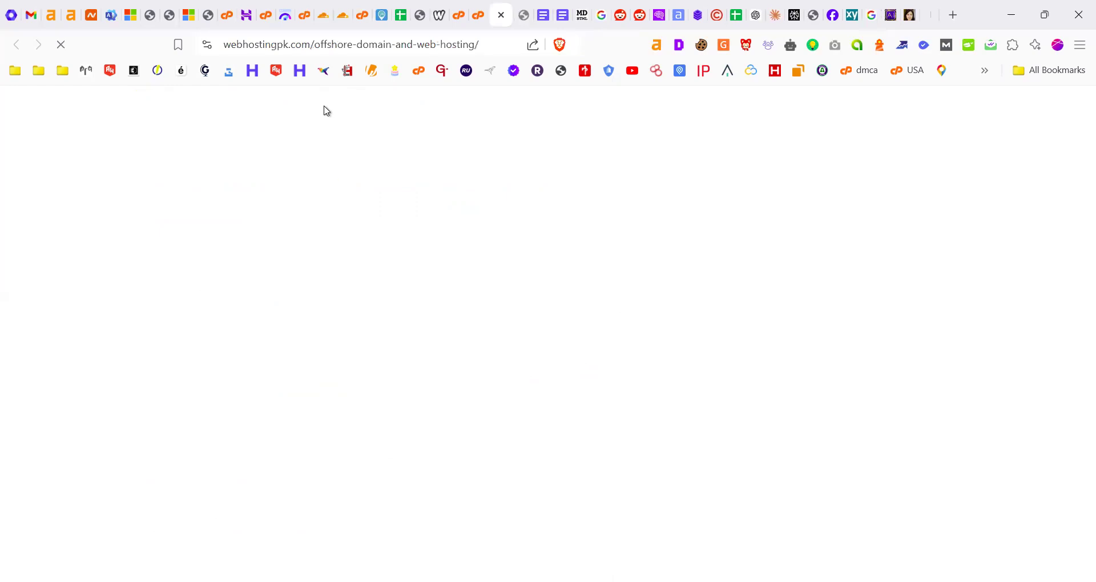
scroll(311, 406, up, 5)
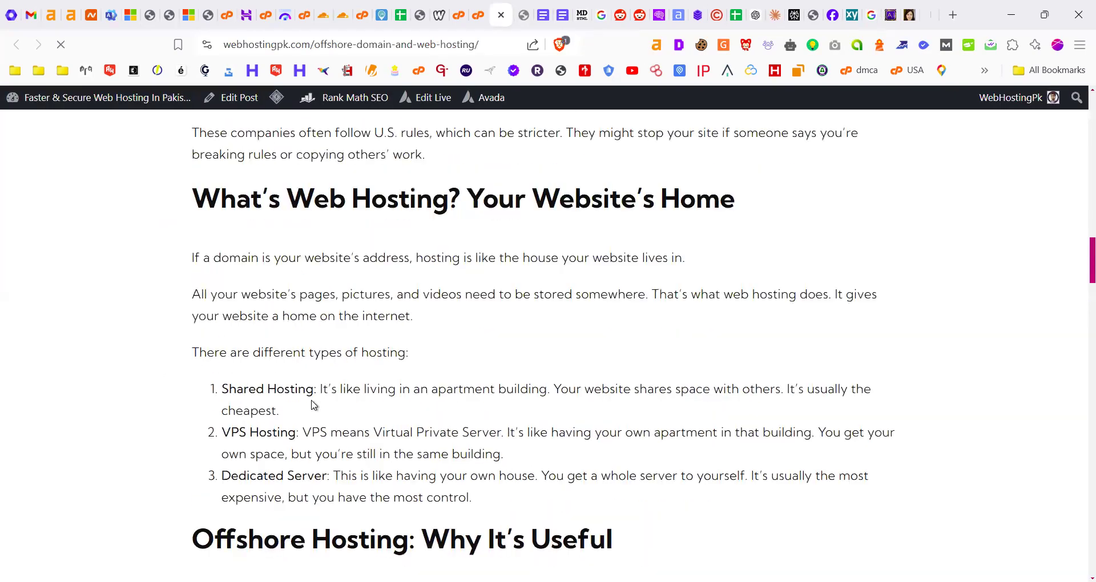
scroll(314, 399, down, 10)
scroll(314, 393, down, 20)
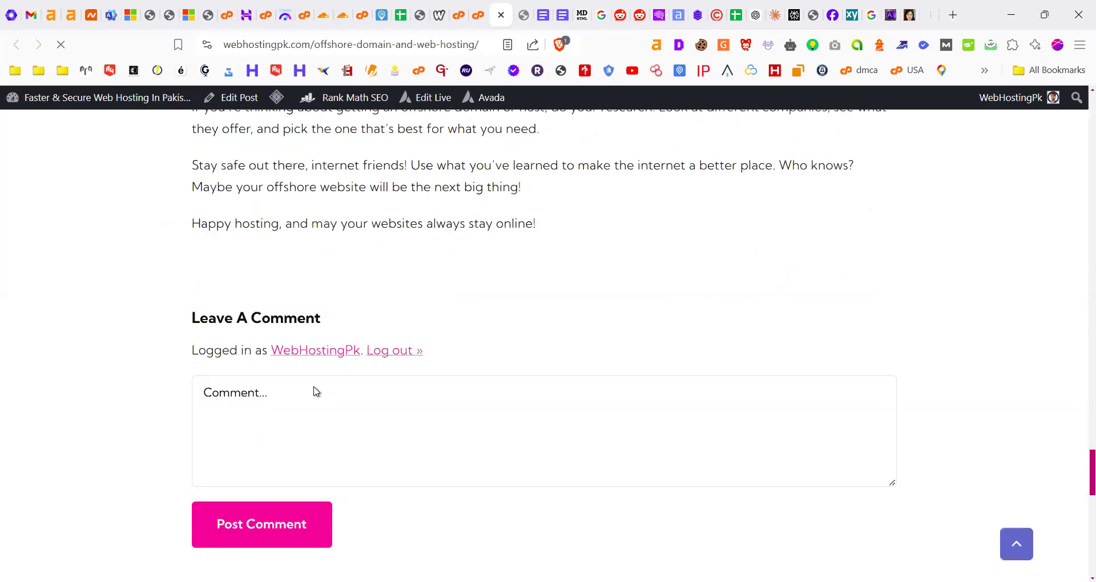
scroll(403, 399, up, 8)
scroll(294, 440, down, 9)
scroll(364, 420, up, 20)
scroll(407, 383, up, 20)
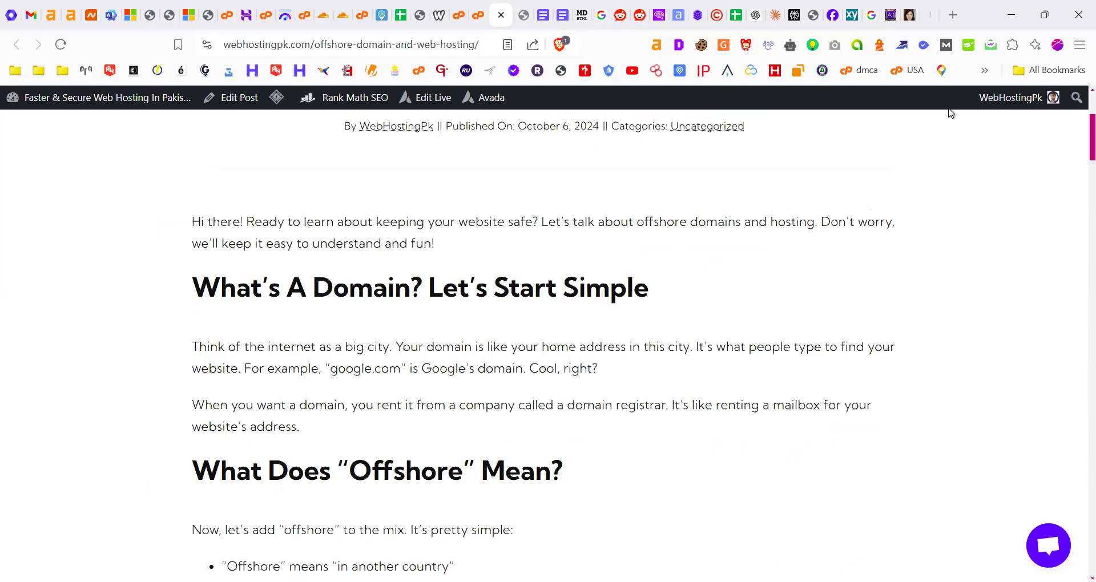
scroll(748, 280, down, 1)
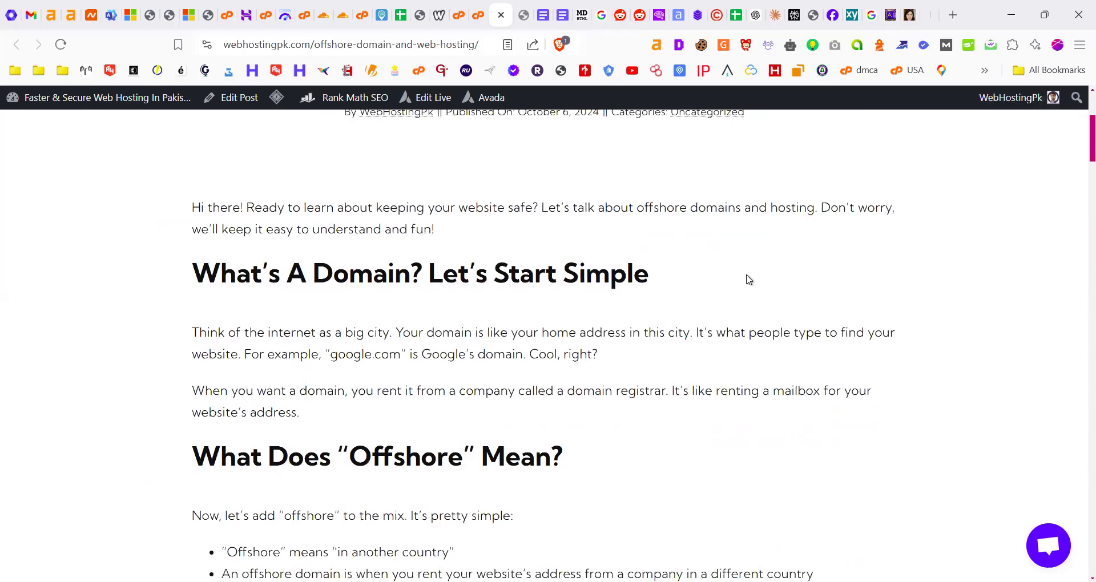
Look through the offshore hosting article's body down to the sections on WebHostingPK.com and choosing offshore hosting
scroll(748, 279, down, 20)
scroll(702, 326, down, 6)
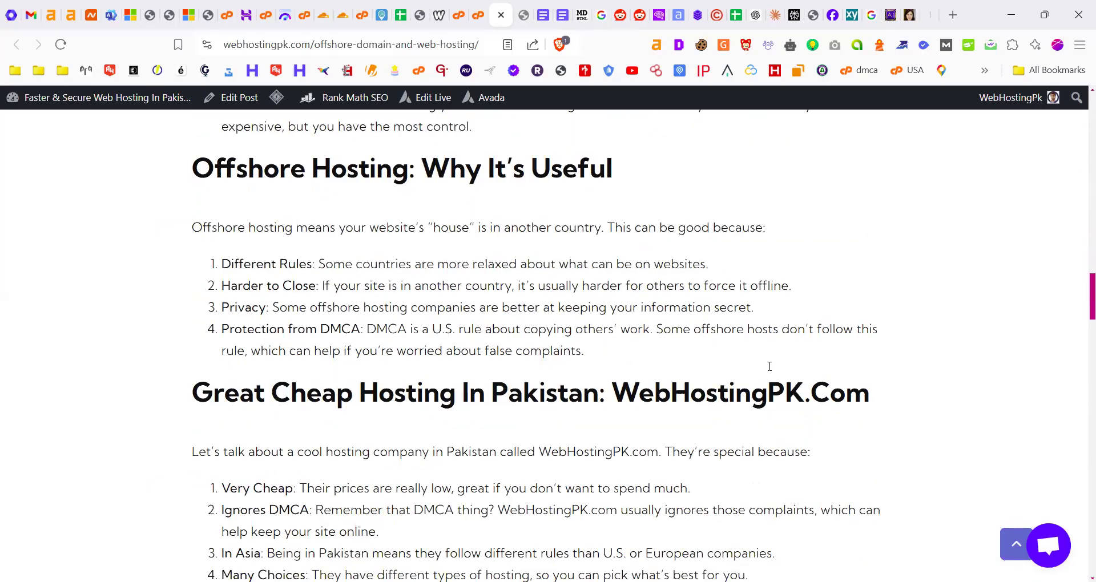
scroll(633, 371, down, 4)
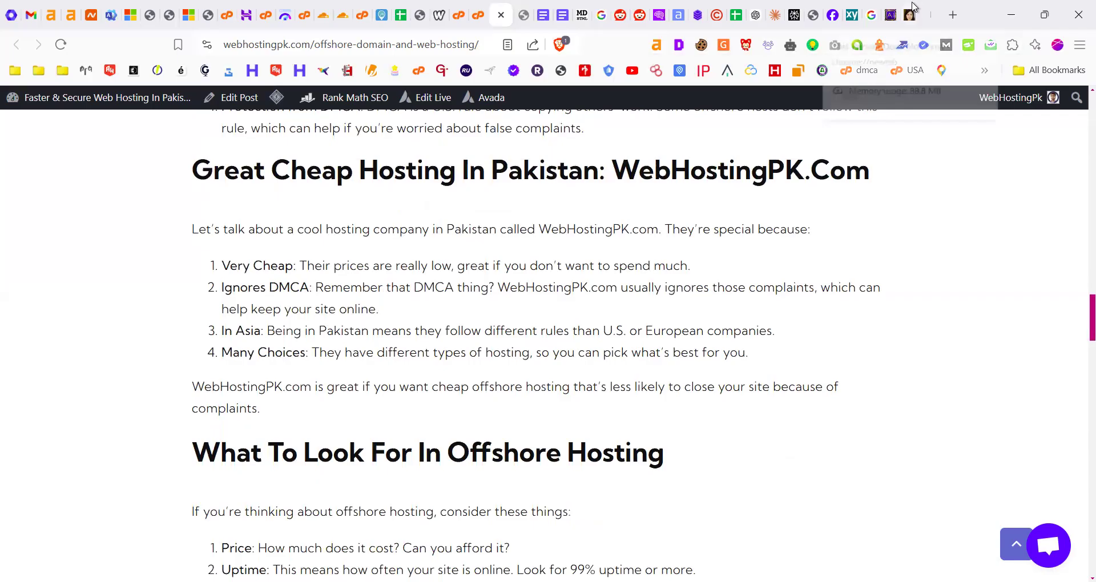
Switch to the unrealperson.com page and look over its generated face photo, generator options and description text
click(885, 8)
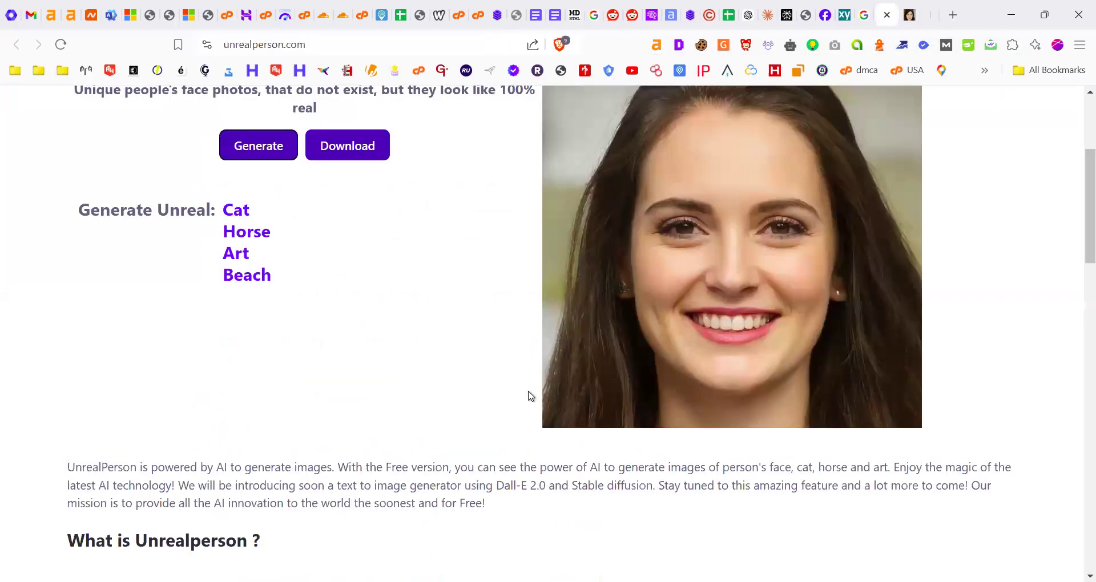
scroll(530, 396, up, 4)
scroll(508, 396, down, 2)
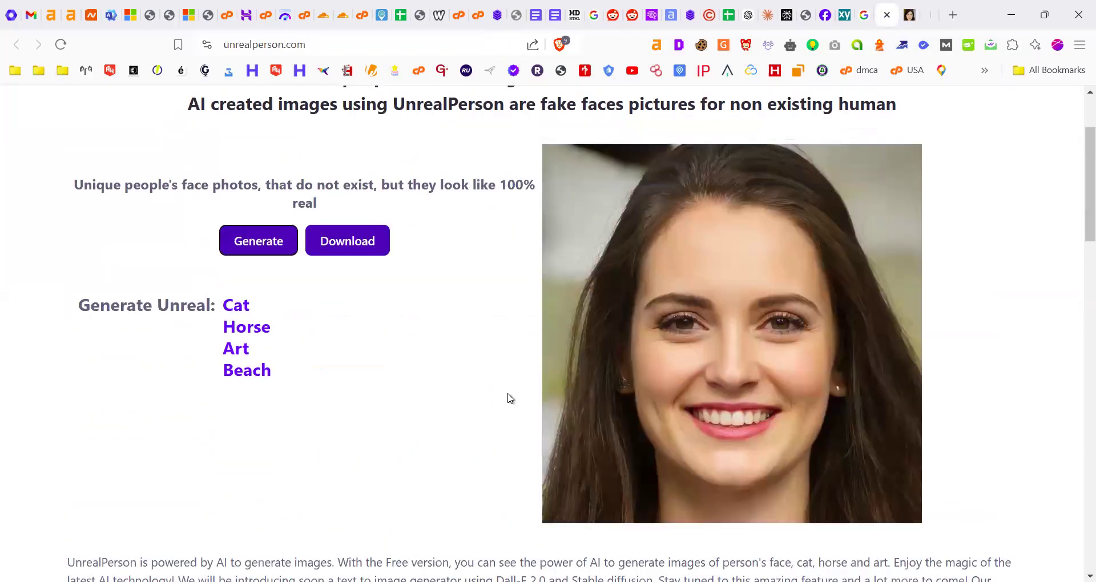
scroll(510, 398, down, 7)
scroll(491, 392, down, 5)
scroll(491, 393, down, 7)
scroll(708, 396, up, 20)
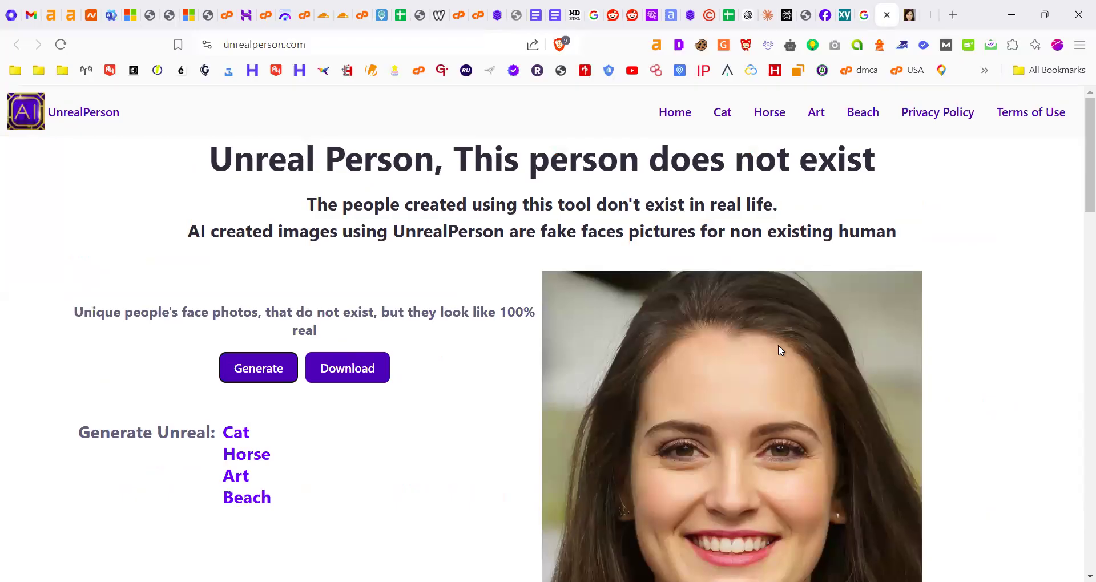
scroll(768, 385, down, 1)
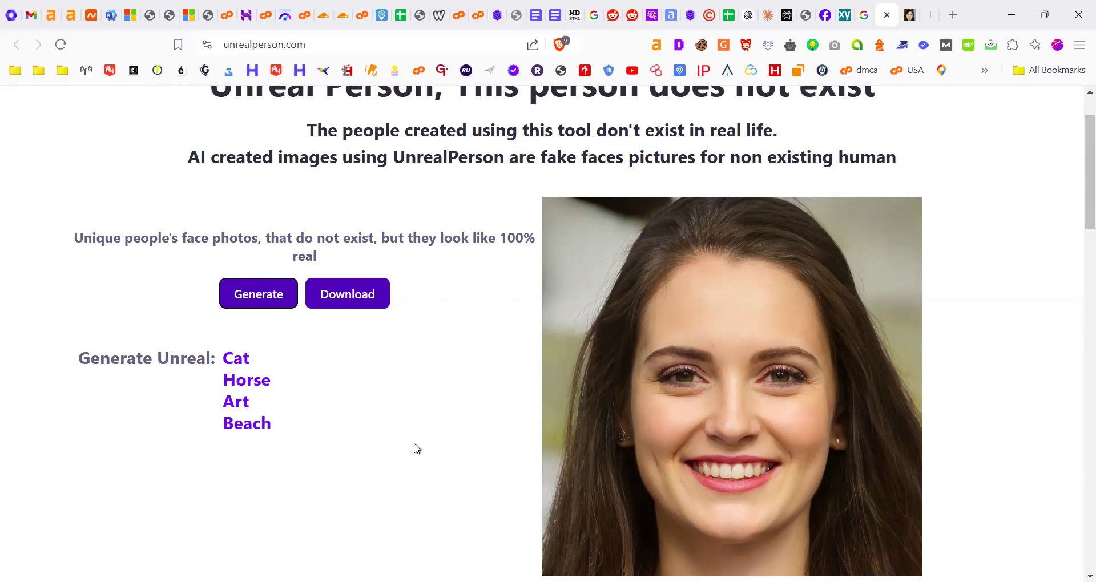
Return to the "Prompt for Creating Simple, Friendly Articles" document and review the detailed prompt's guidelines and the outline template below it
click(531, 25)
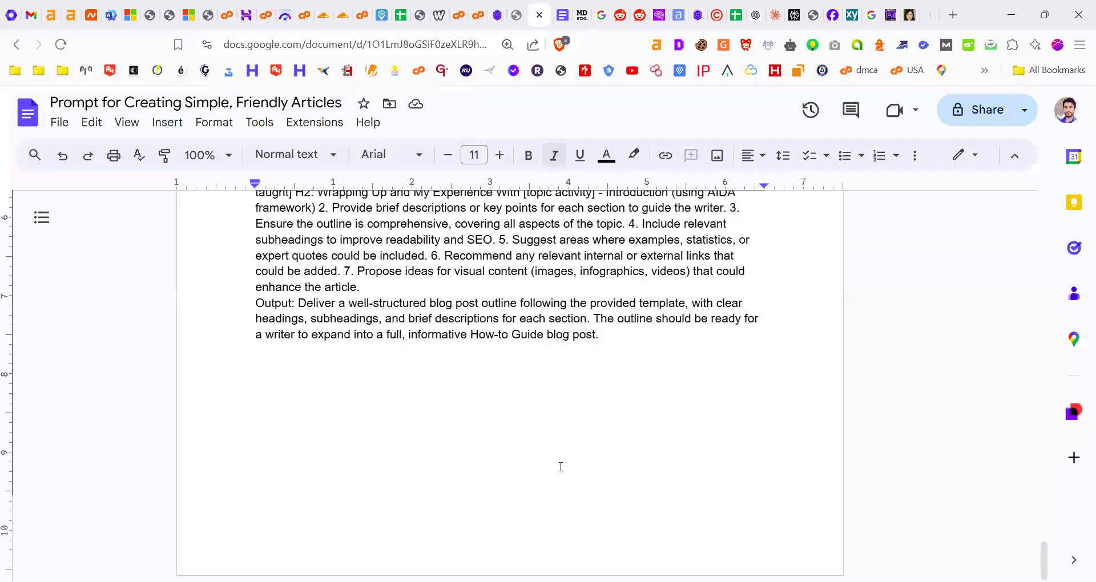
scroll(561, 466, up, 3)
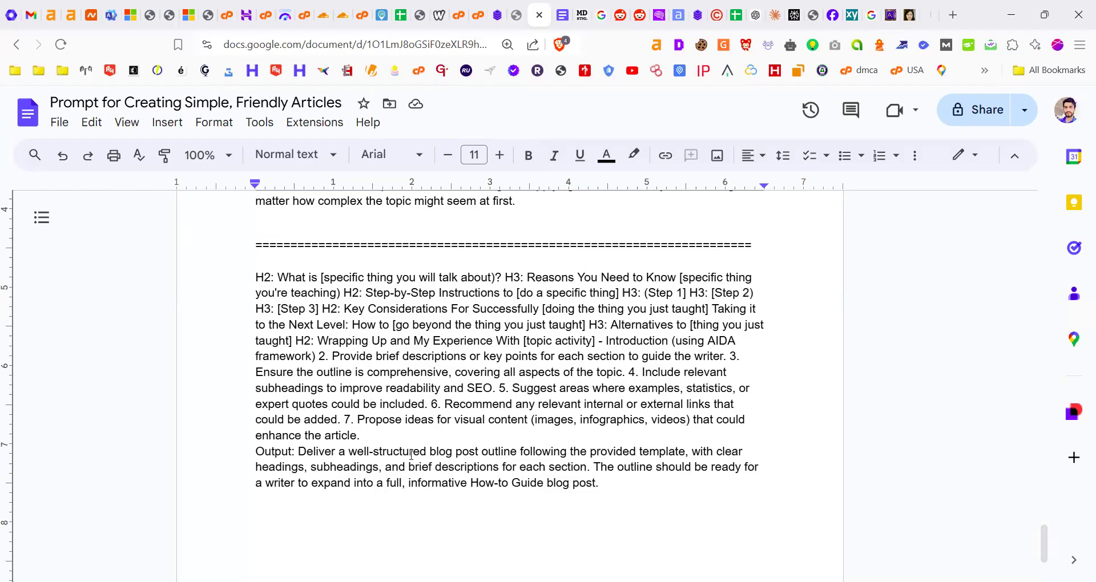
scroll(411, 455, up, 15)
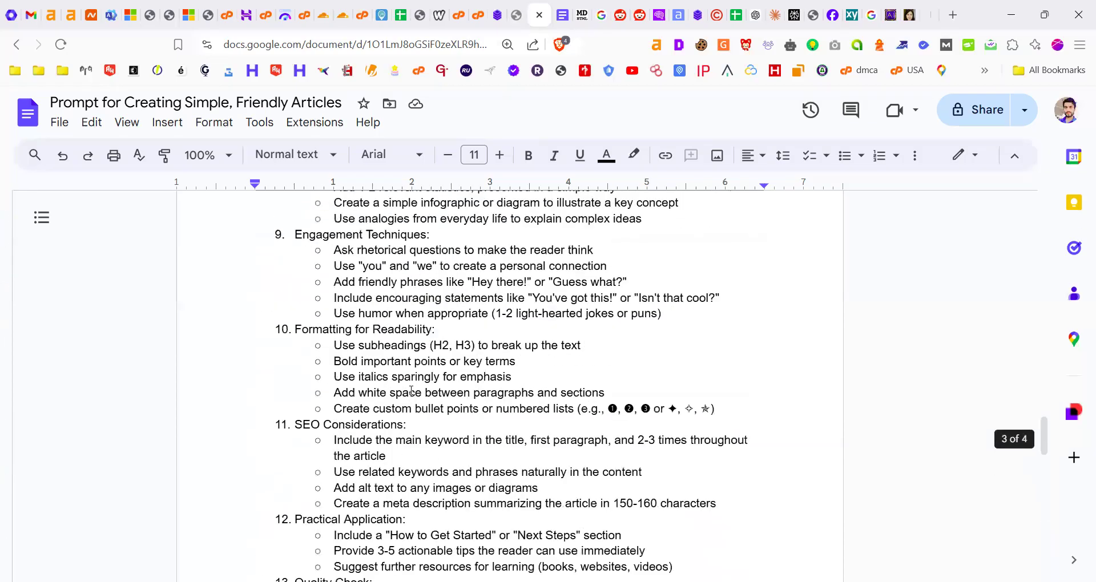
scroll(411, 391, up, 3)
scroll(411, 390, up, 20)
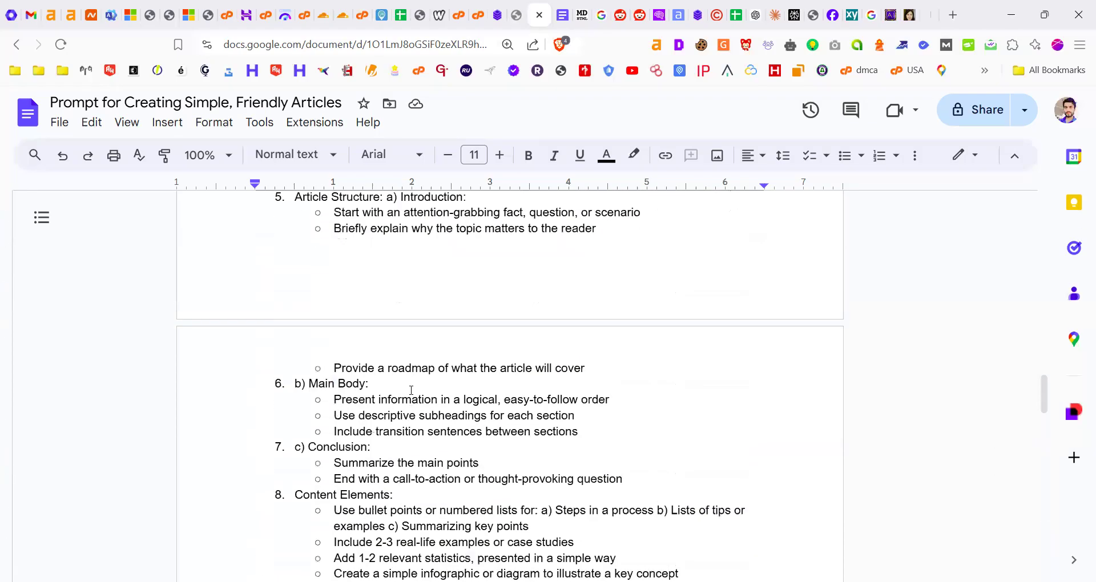
scroll(411, 391, up, 9)
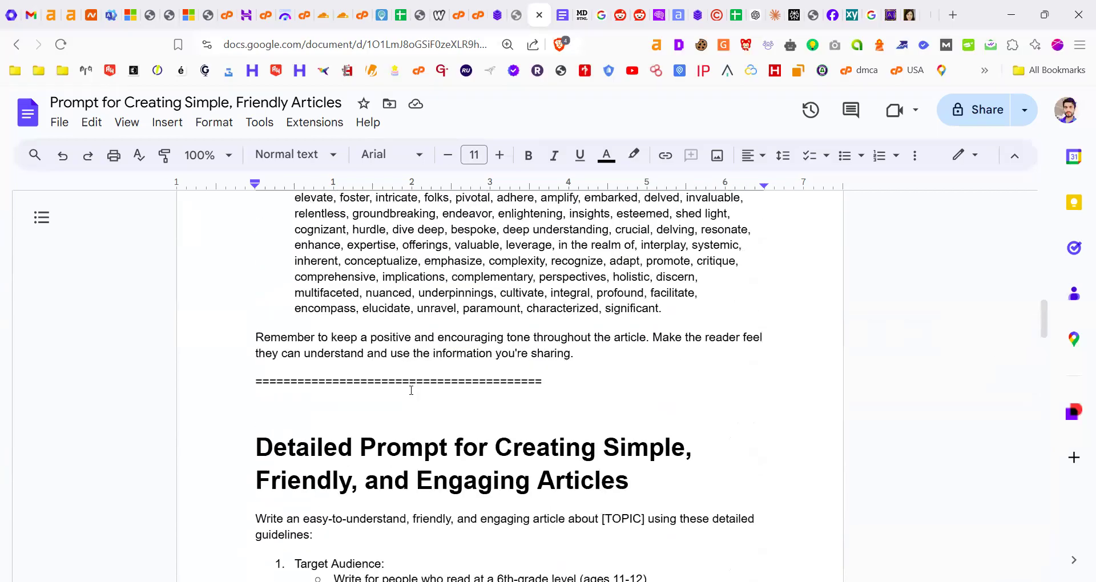
scroll(411, 391, down, 20)
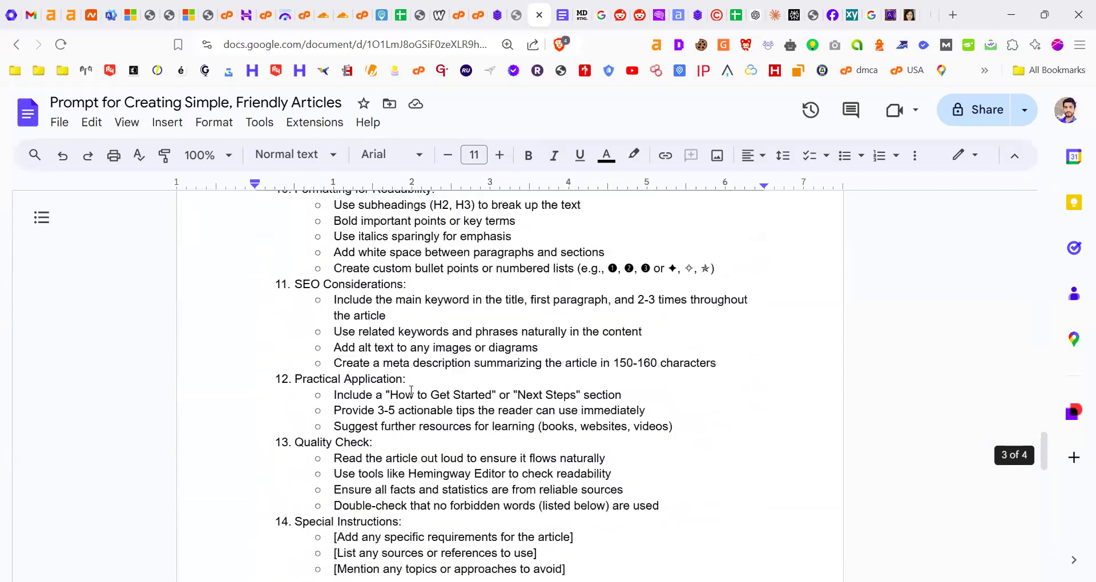
scroll(461, 393, down, 5)
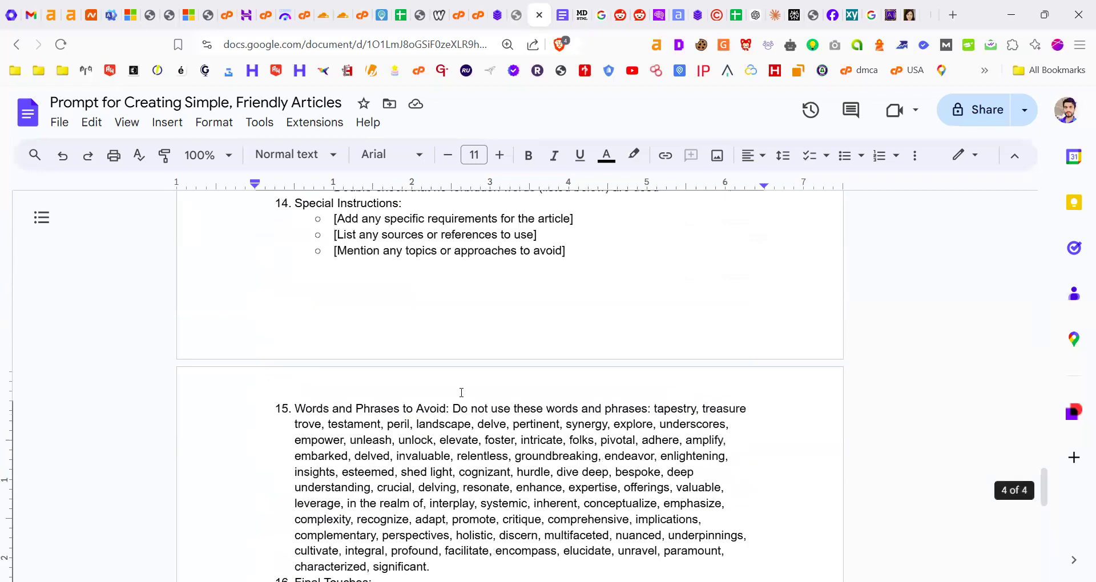
scroll(461, 393, up, 3)
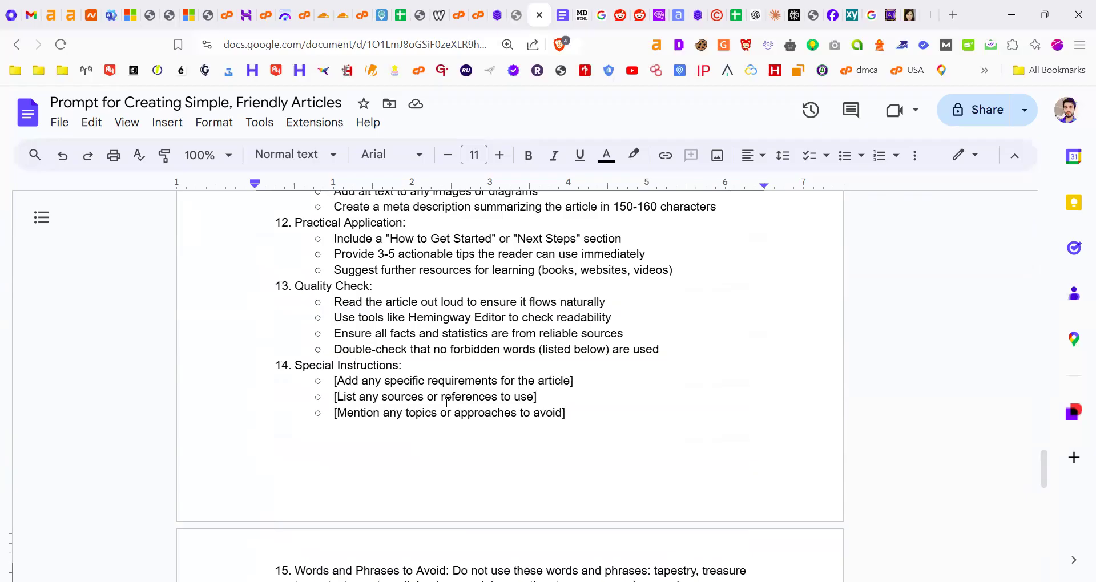
scroll(446, 403, down, 6)
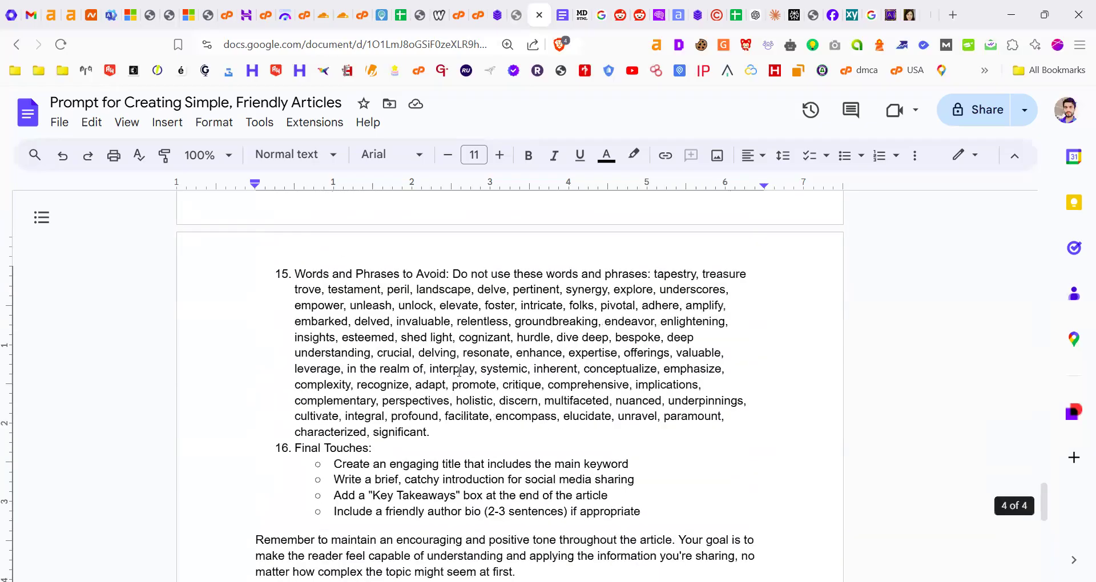
scroll(499, 366, down, 4)
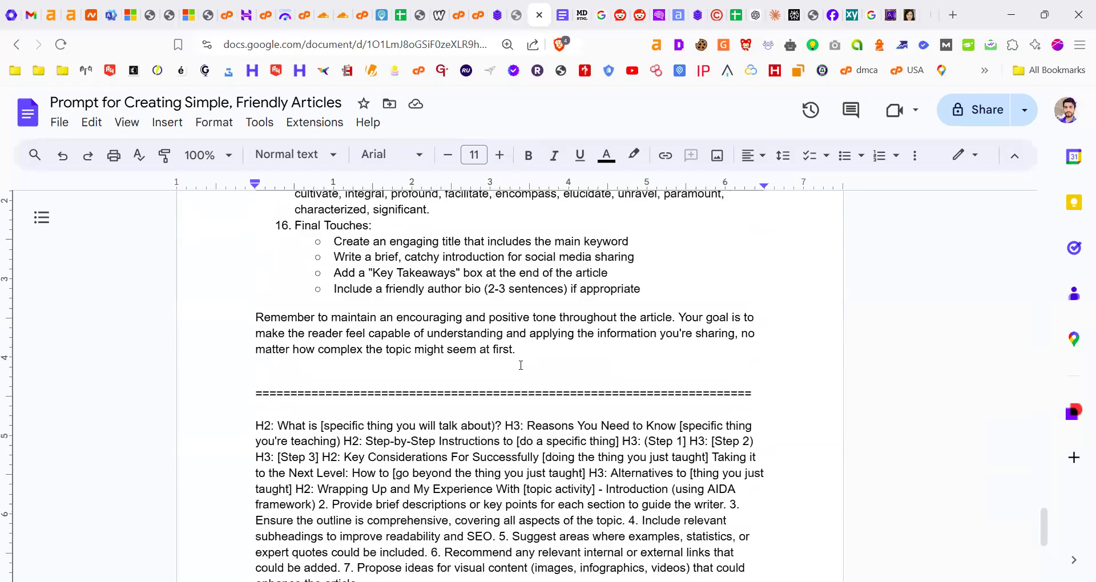
scroll(456, 410, down, 1)
scroll(599, 371, up, 1)
Copy the how-to blog post outline prompt below the last divider and send it in the "Article Writing Guidelines" chat in ChatGPT
drag(599, 371, 461, 345)
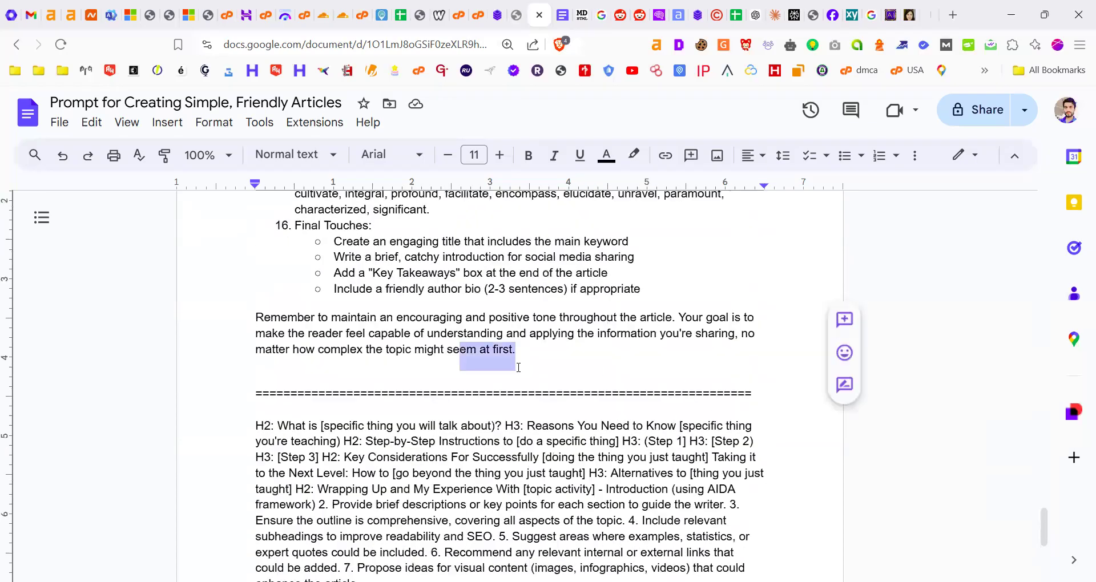
click(271, 344)
scroll(269, 328, down, 2)
triple_click(550, 521)
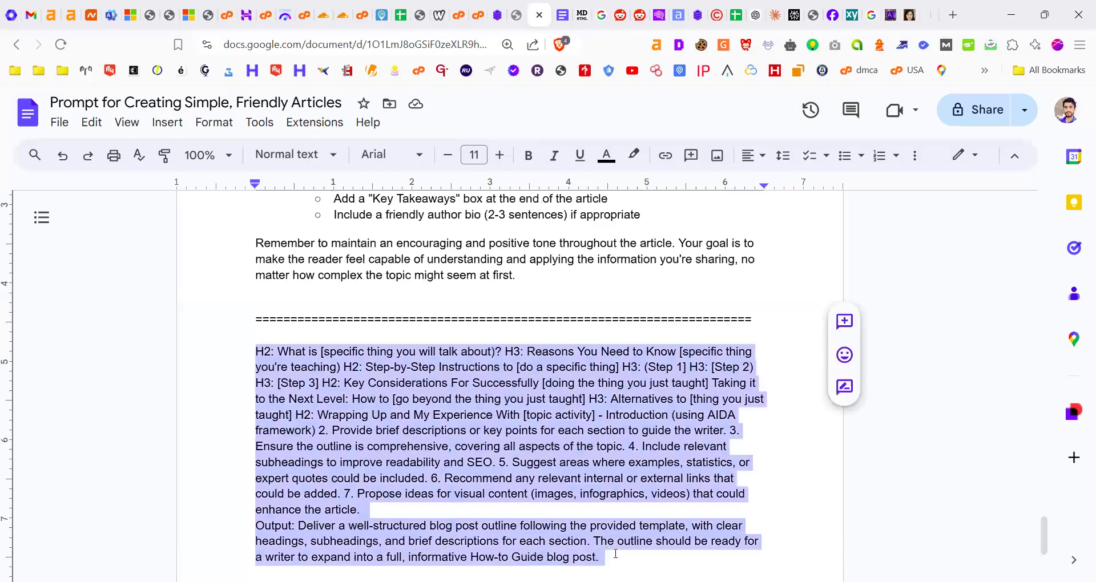
right_click(446, 447)
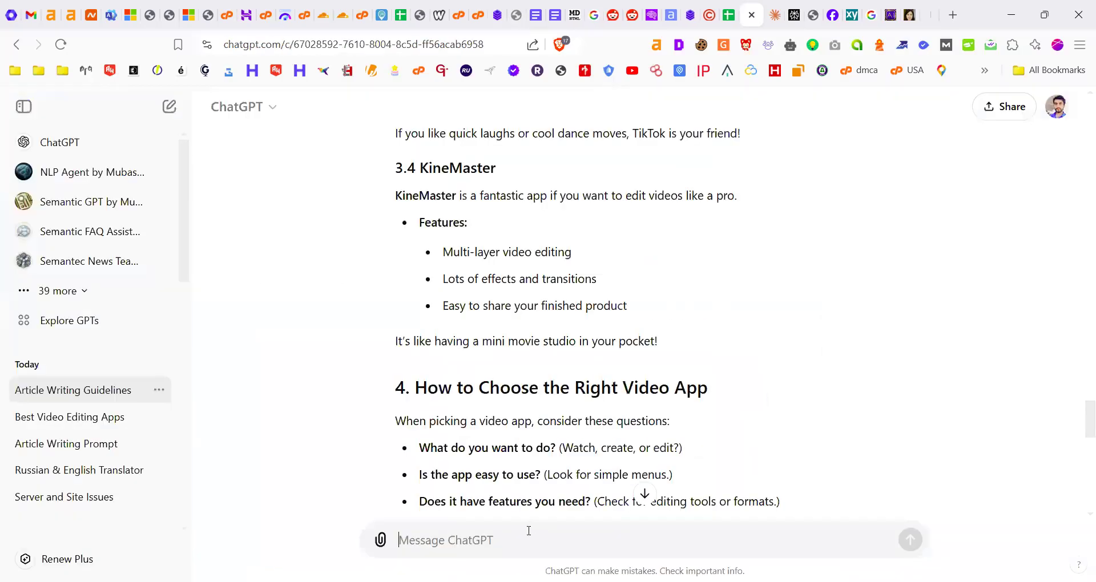
key(ctrl+v)
key(Return)
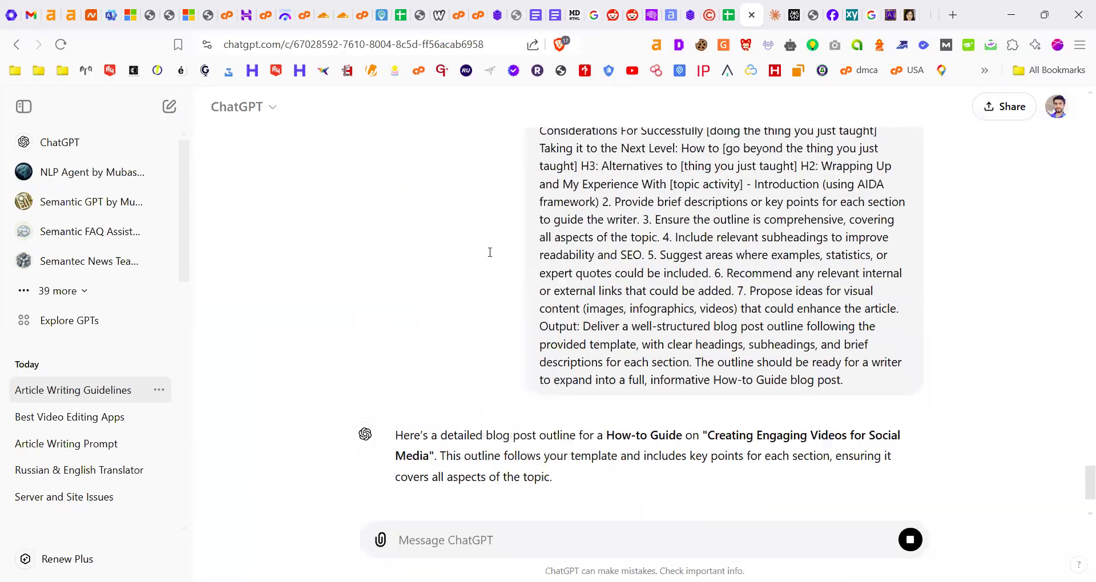
Examine the generated outline's introduction and title against the submitted prompt, highlighting part of the title and "How-to Guide"
scroll(491, 279, down, 6)
scroll(570, 304, up, 1)
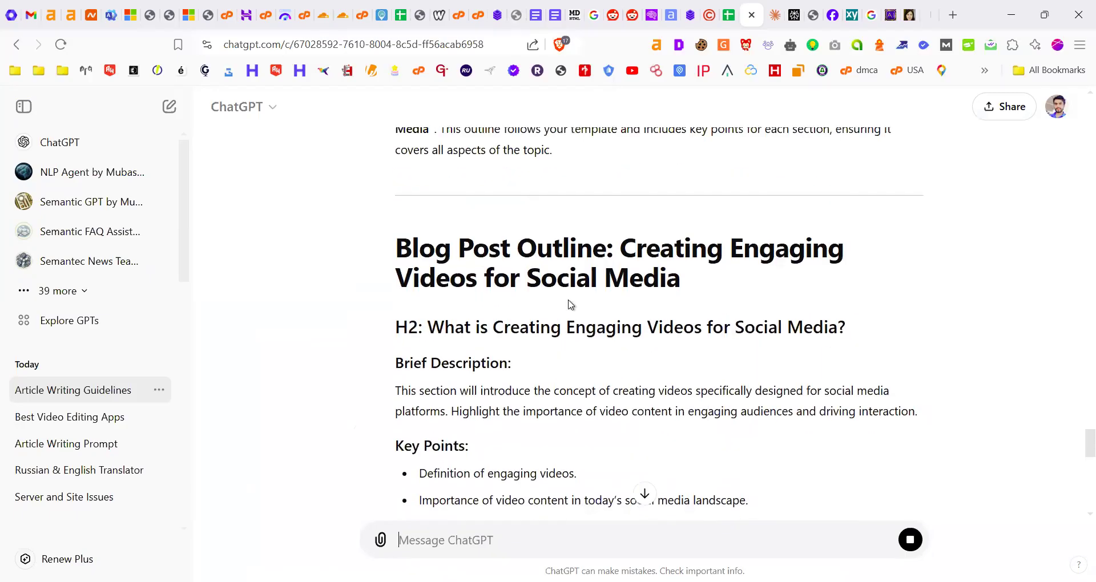
scroll(635, 328, up, 1)
drag(450, 353, 584, 344)
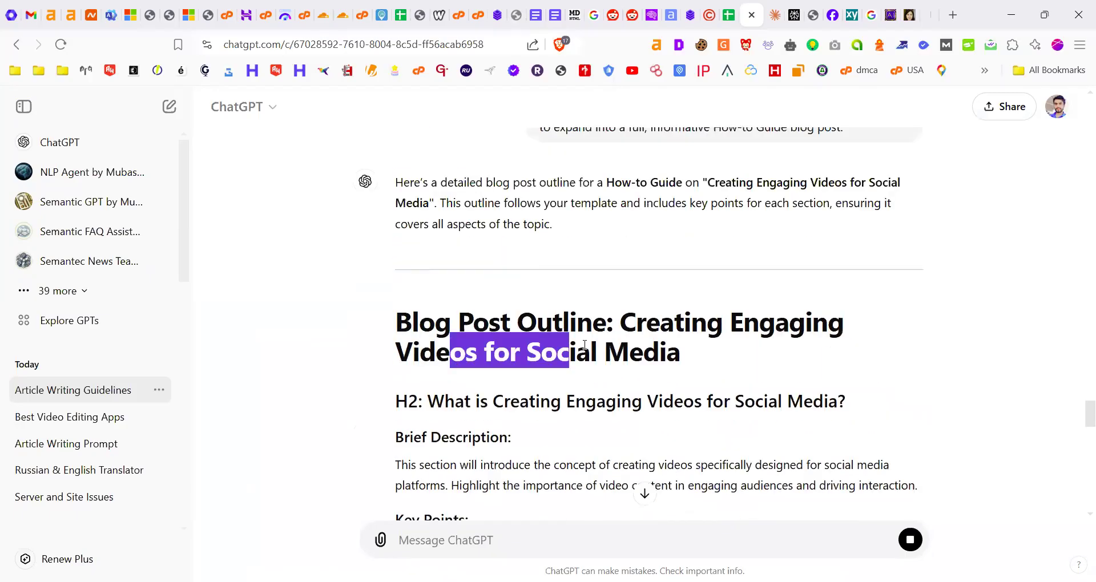
shift+click(625, 355)
scroll(627, 328, up, 2)
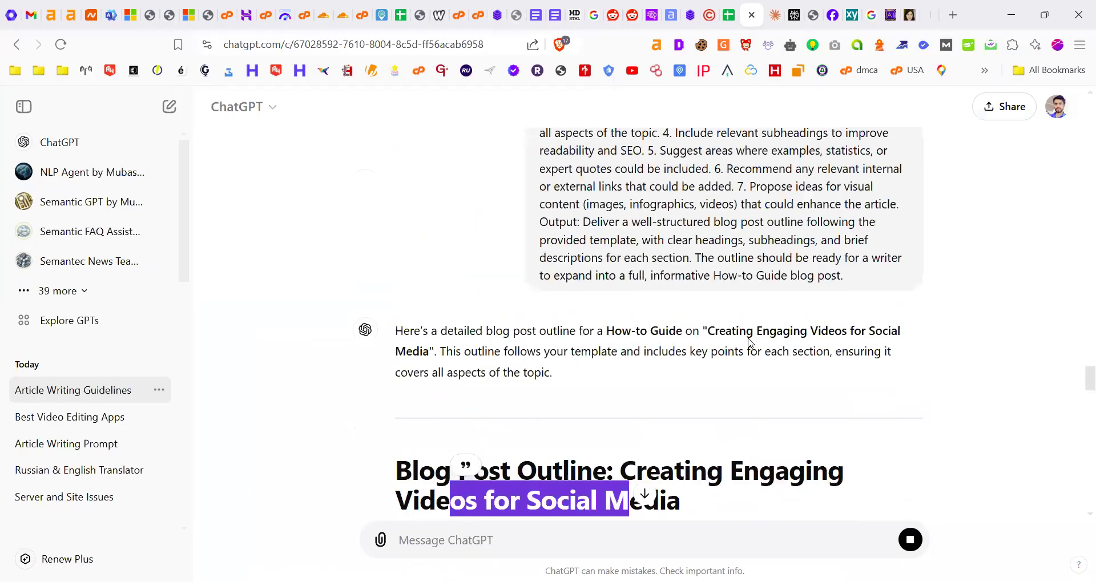
drag(607, 330, 683, 336)
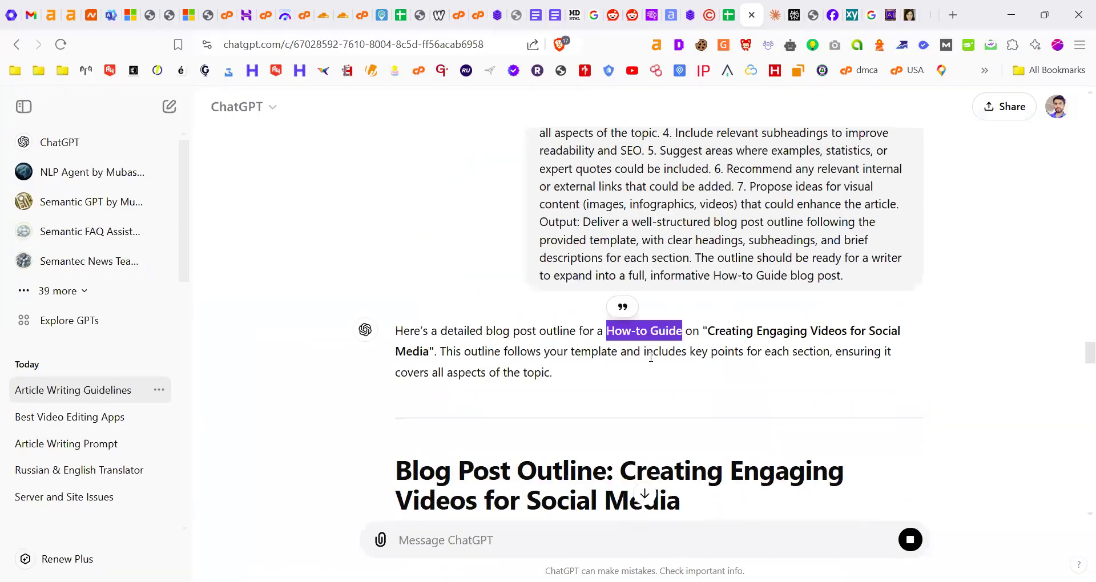
scroll(650, 357, up, 4)
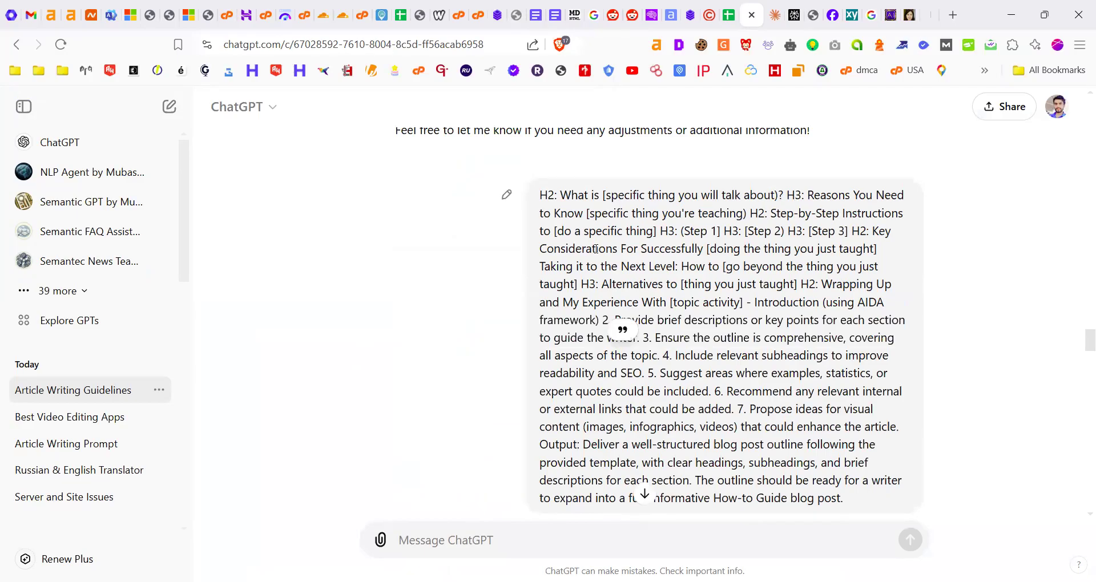
scroll(627, 257, down, 4)
scroll(610, 316, down, 15)
Go back to the earlier "best video app for android" request in the chat and highlight its text
scroll(610, 317, up, 20)
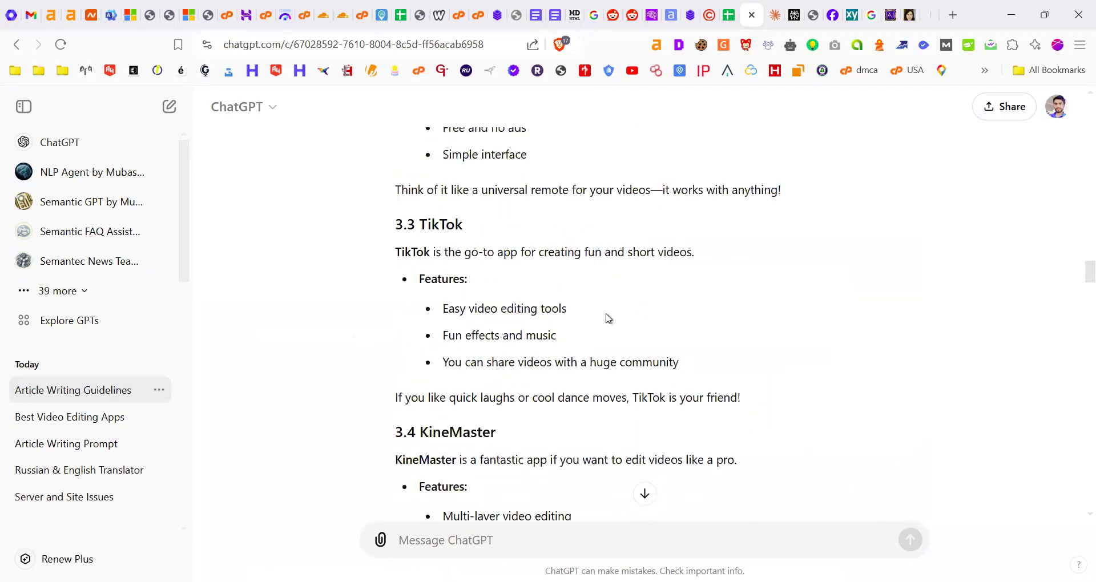
scroll(689, 331, up, 12)
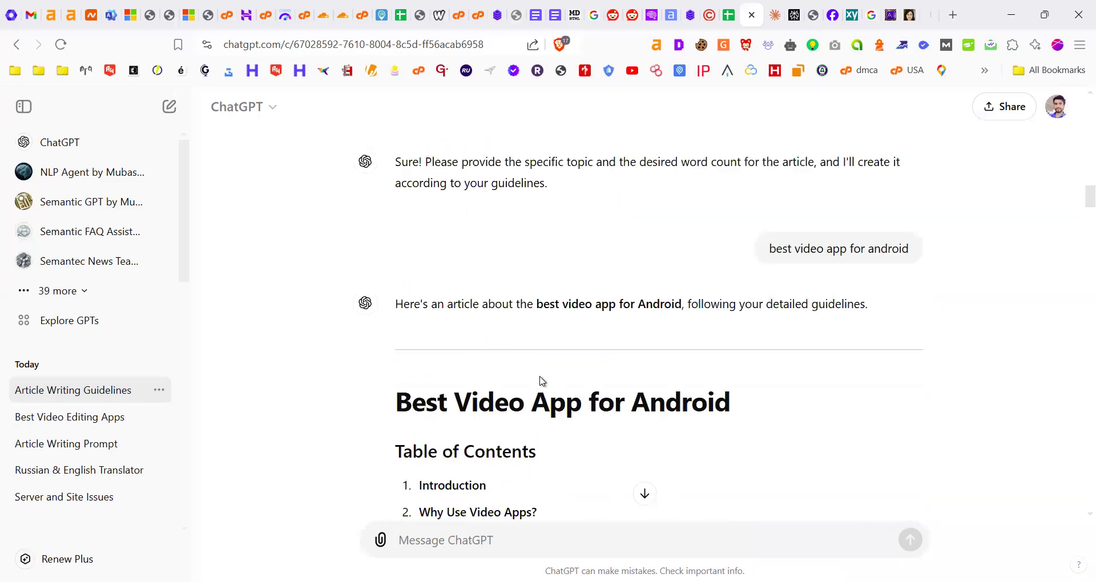
drag(769, 247, 800, 248)
triple_click(770, 247)
Return to the blog post outline and highlight "Creating Engaging Videos for Social Media" in its title
scroll(770, 247, down, 20)
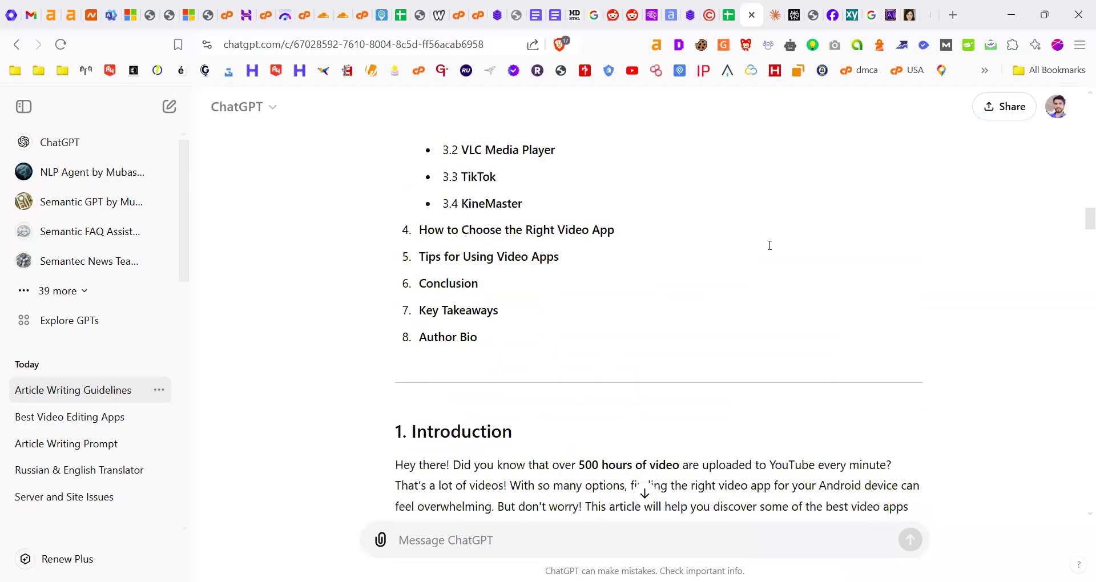
scroll(765, 367, down, 10)
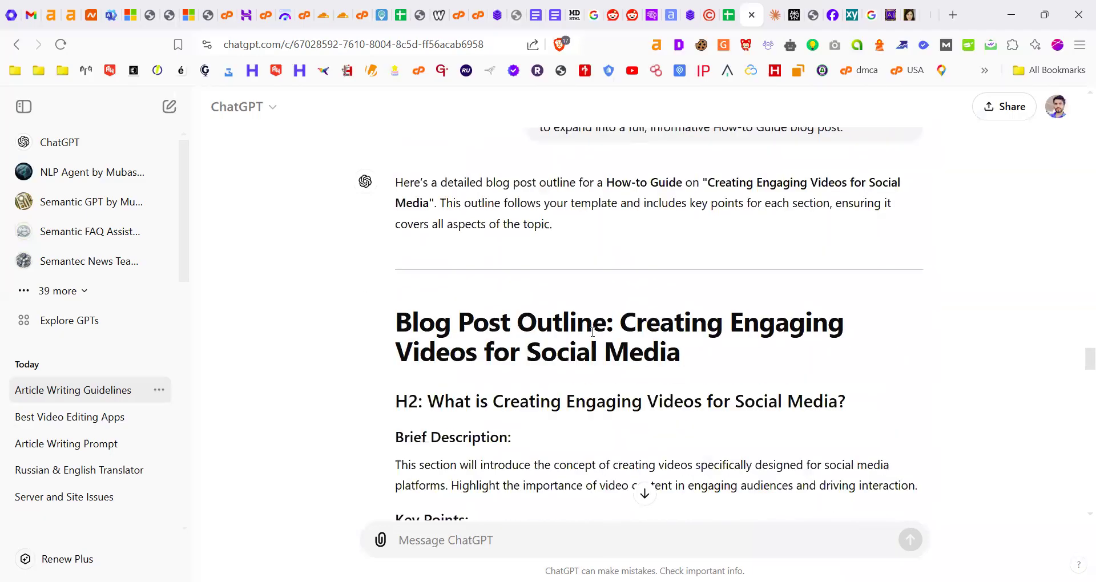
double_click(455, 323)
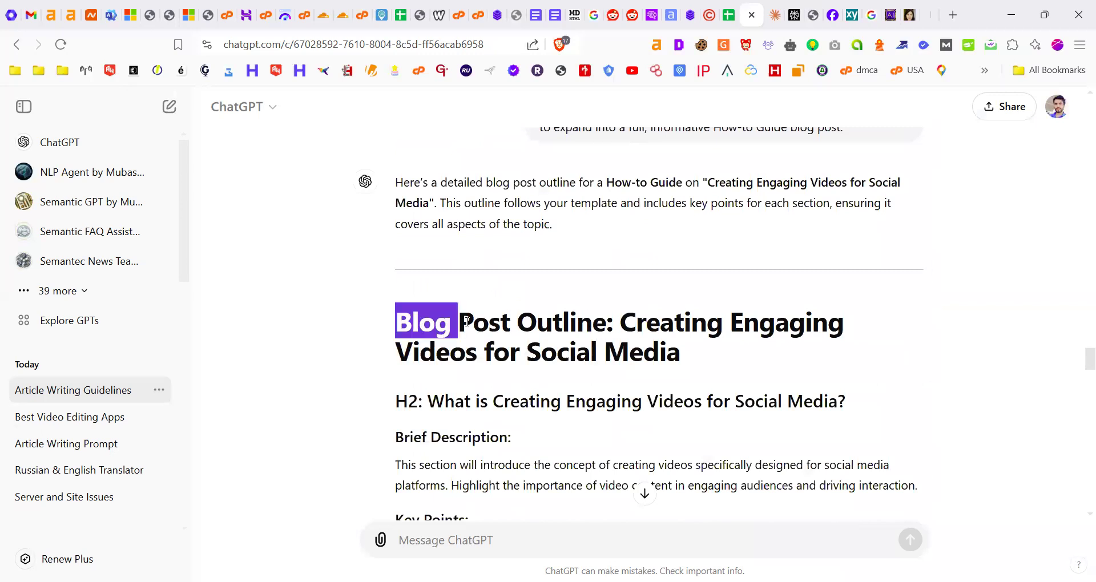
drag(621, 318, 660, 320)
shift+click(635, 339)
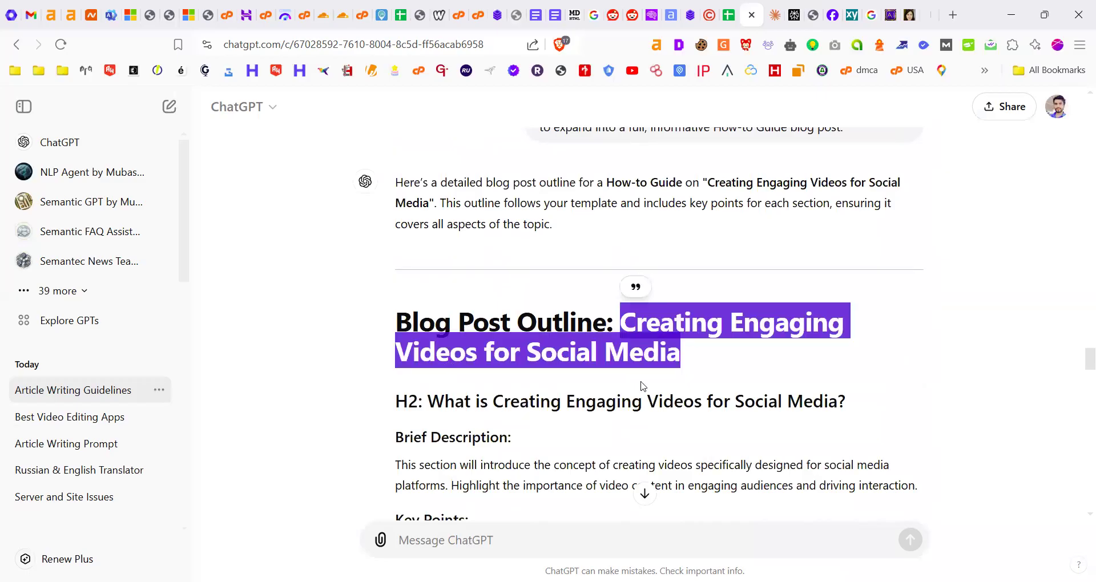
Examine the outline's H3 section on reasons to know about creating engaging videos, highlighting its brief description
scroll(640, 384, down, 3)
scroll(515, 318, down, 6)
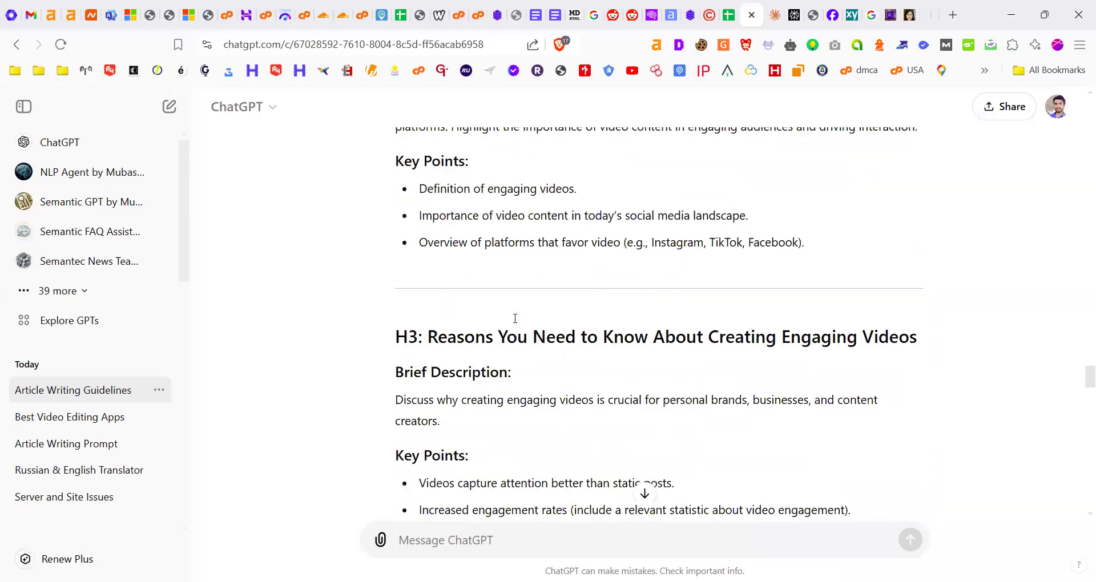
scroll(389, 261, up, 2)
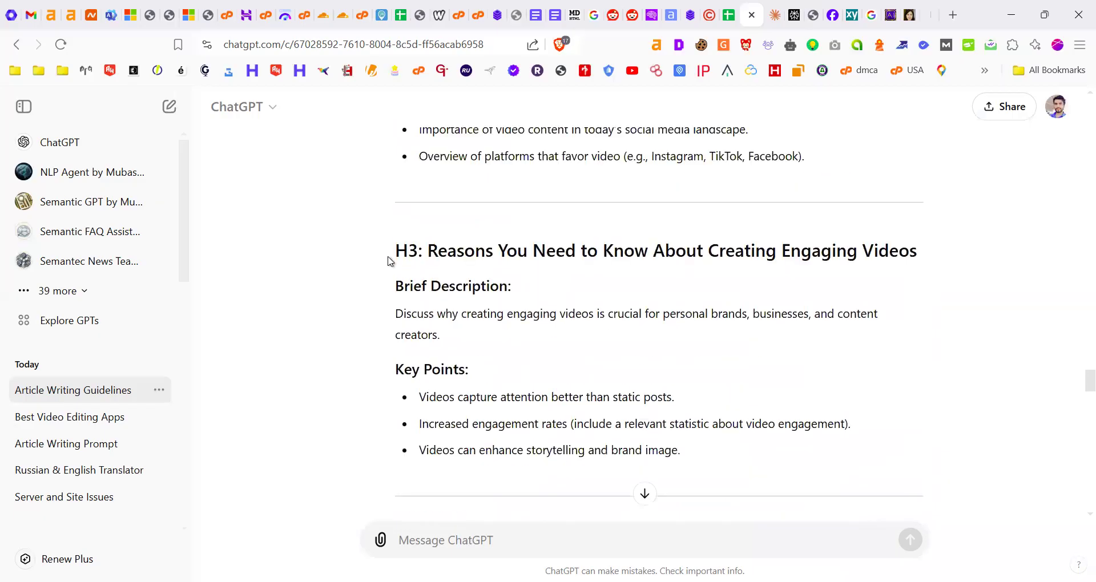
drag(401, 286, 582, 291)
click(478, 346)
triple_click(393, 314)
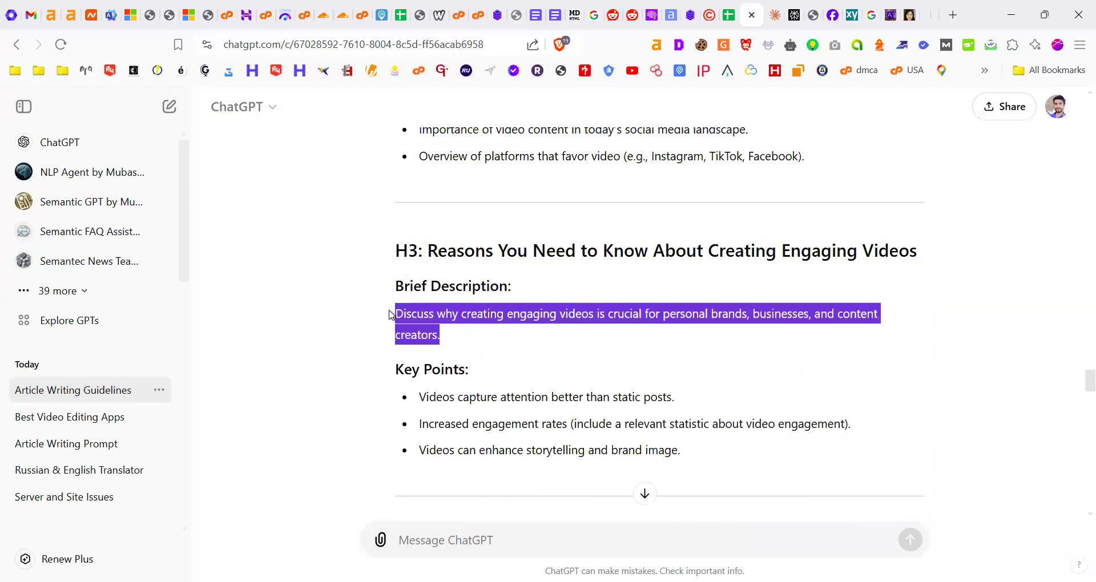
click(553, 315)
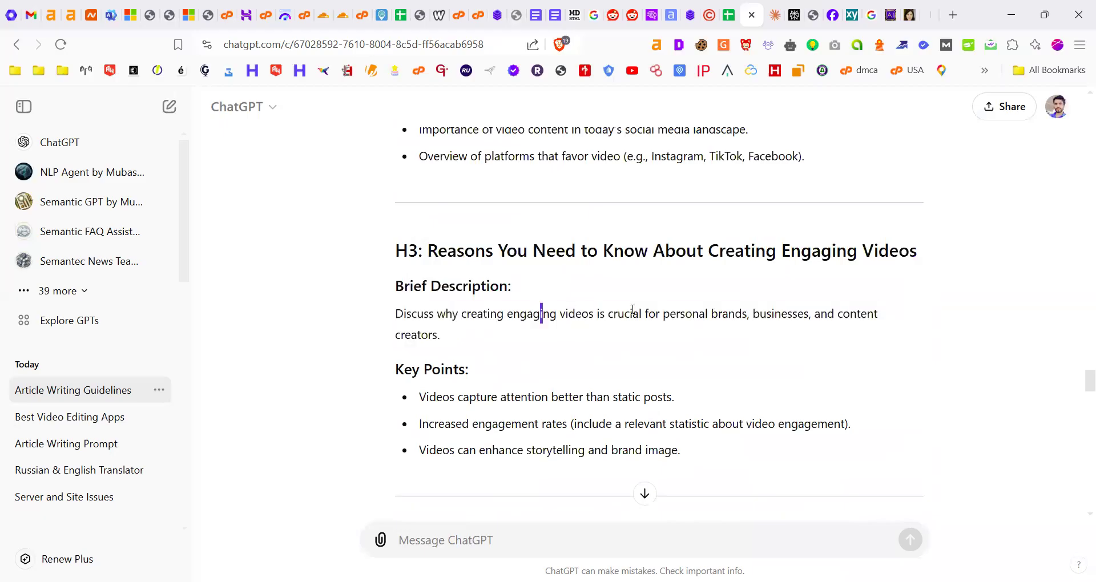
Highlight part of the brief description and "Videos capture attention" in the outline's section on reasons to know about creating engaging videos
drag(633, 310, 660, 307)
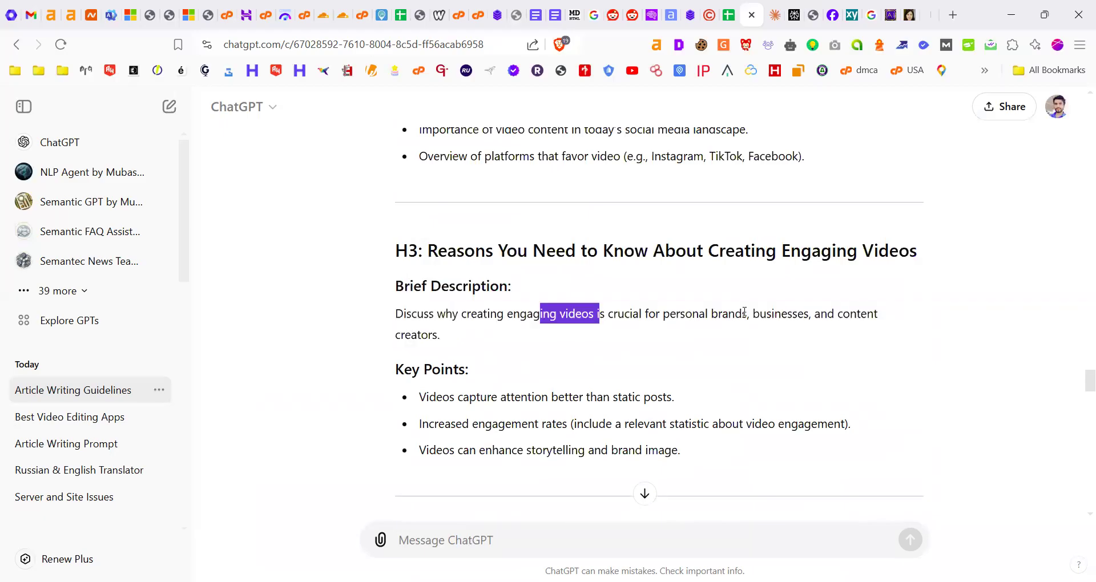
drag(507, 429, 834, 314)
scroll(393, 297, down, 1)
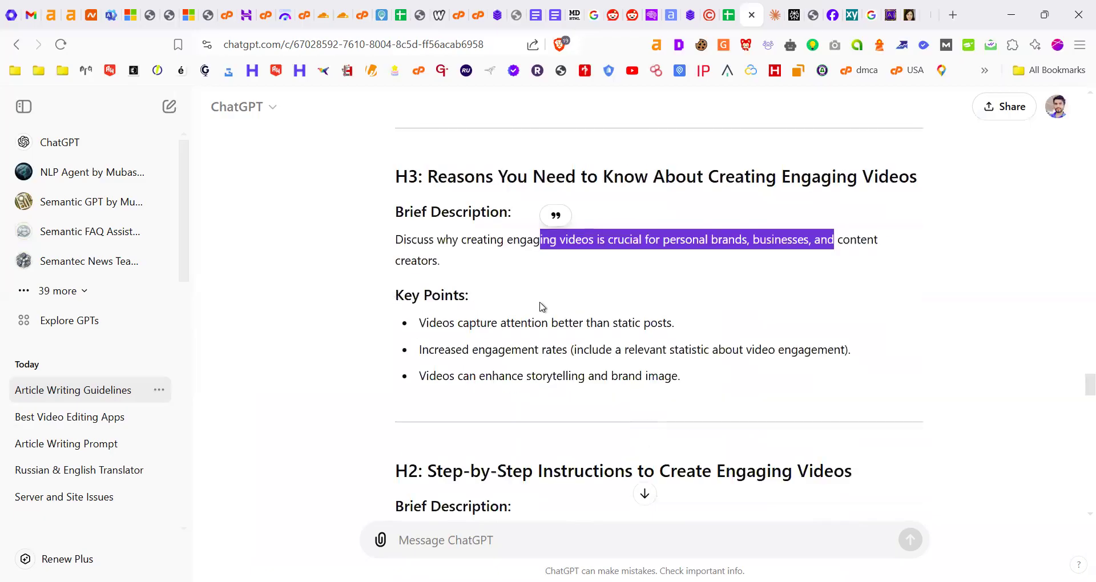
drag(420, 324, 549, 322)
Examine the outline from the step-by-step instructions through the wrap-up and additional elements, and return to its opening sections
scroll(611, 371, down, 15)
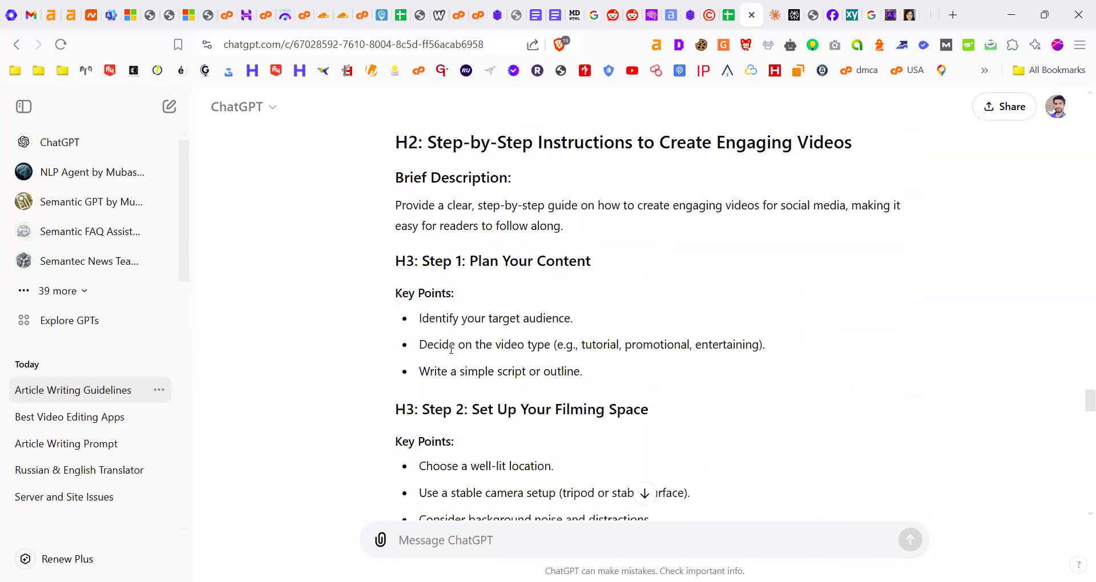
scroll(639, 352, down, 6)
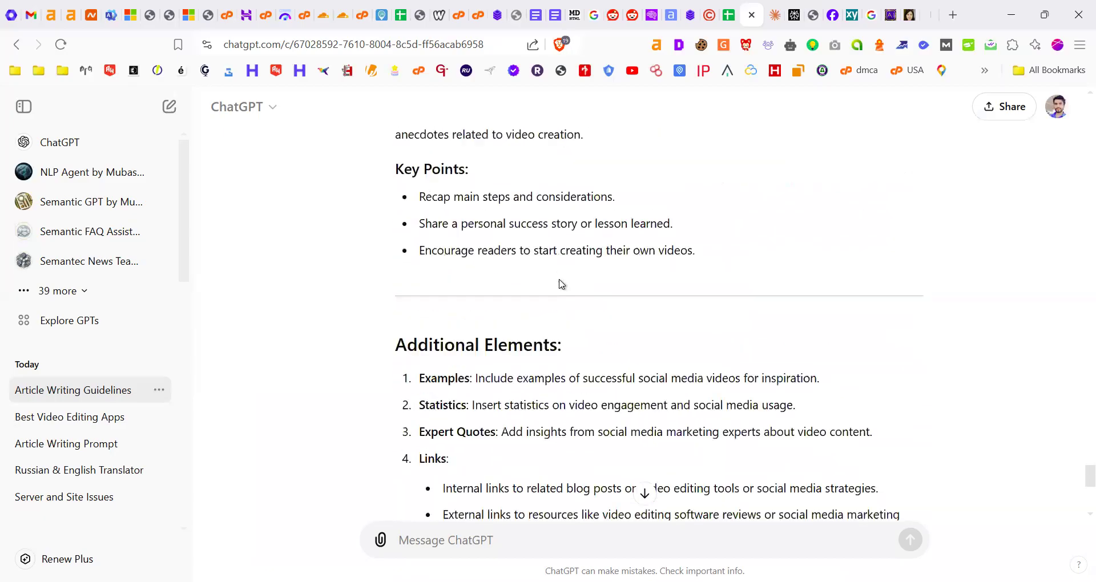
scroll(594, 315, up, 8)
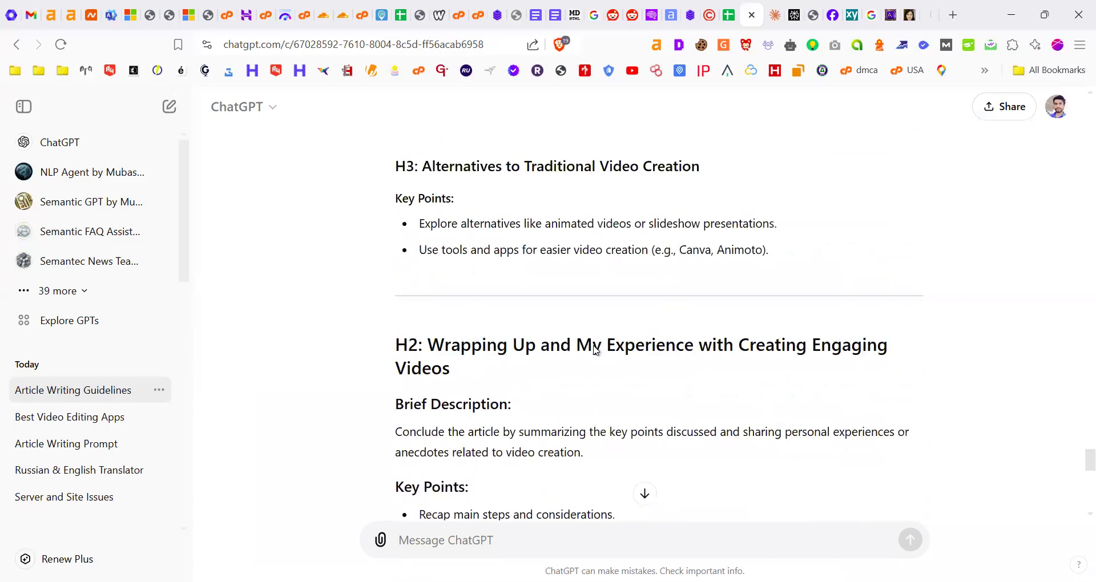
scroll(595, 350, up, 5)
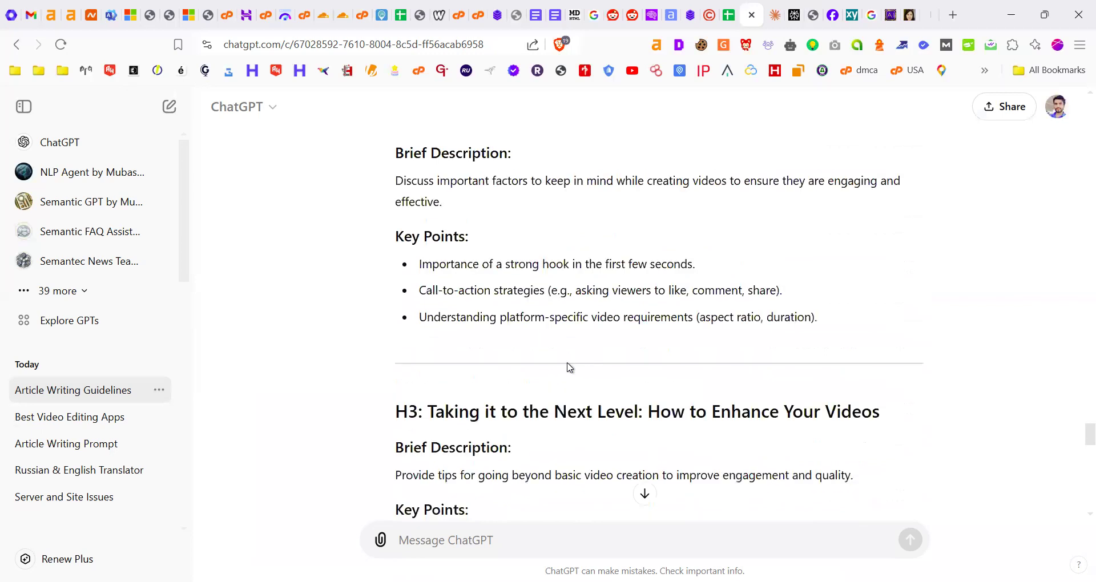
scroll(569, 367, up, 5)
scroll(502, 415, up, 6)
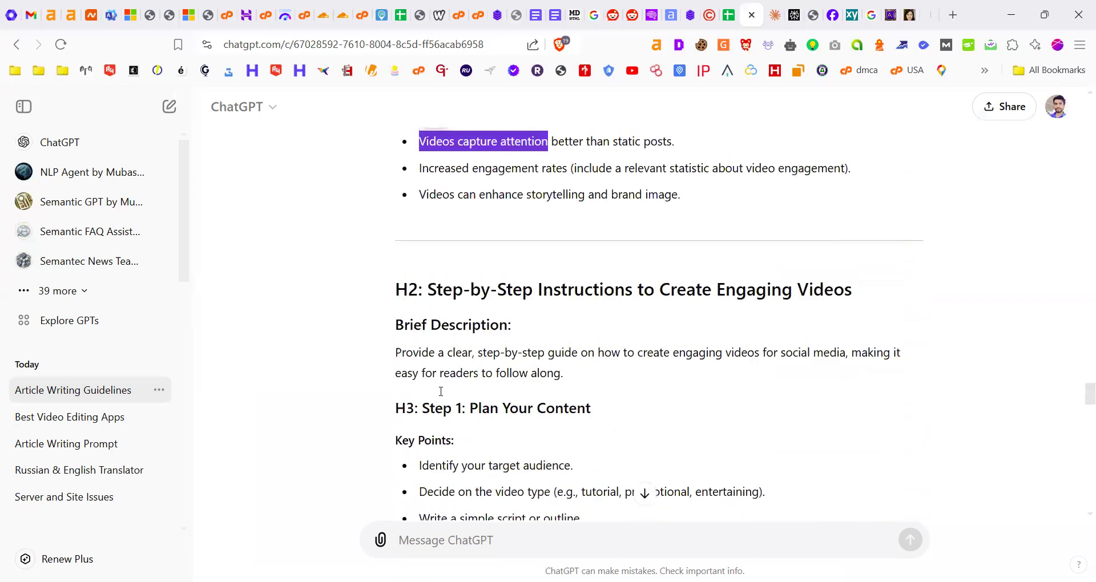
scroll(513, 342, up, 1)
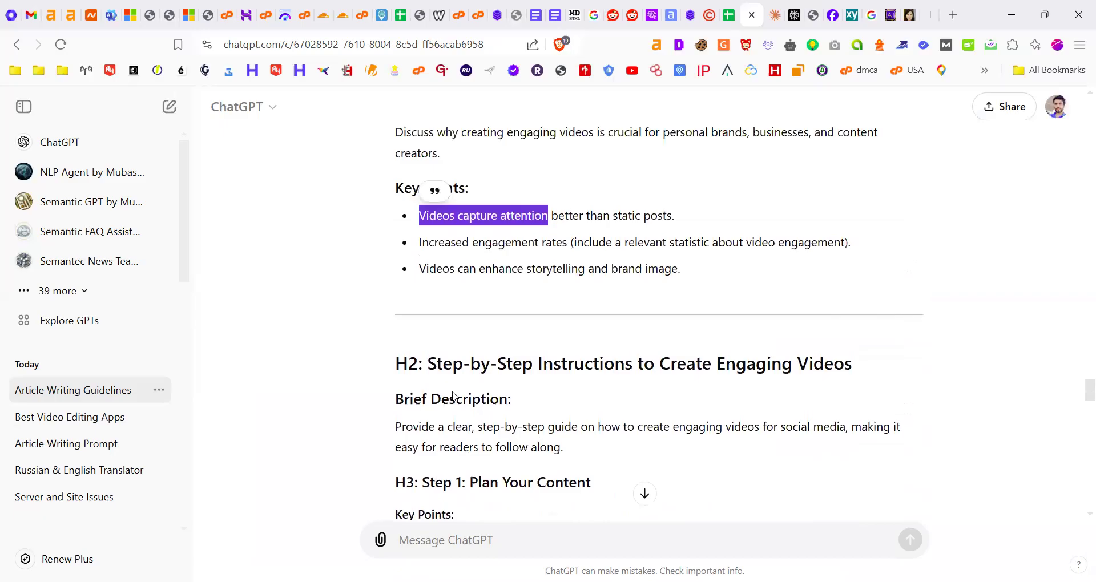
scroll(453, 396, up, 3)
scroll(530, 349, up, 1)
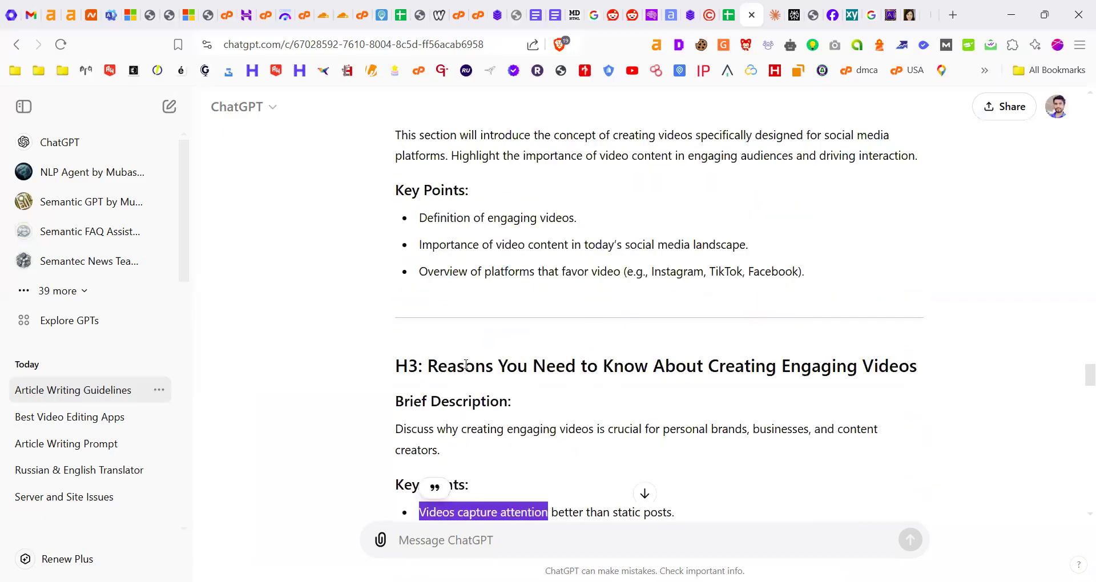
Review the submitted outline template, the "Best Video App for Android" article, the writing guidelines prompt and the Claude prompt chat
scroll(467, 366, up, 10)
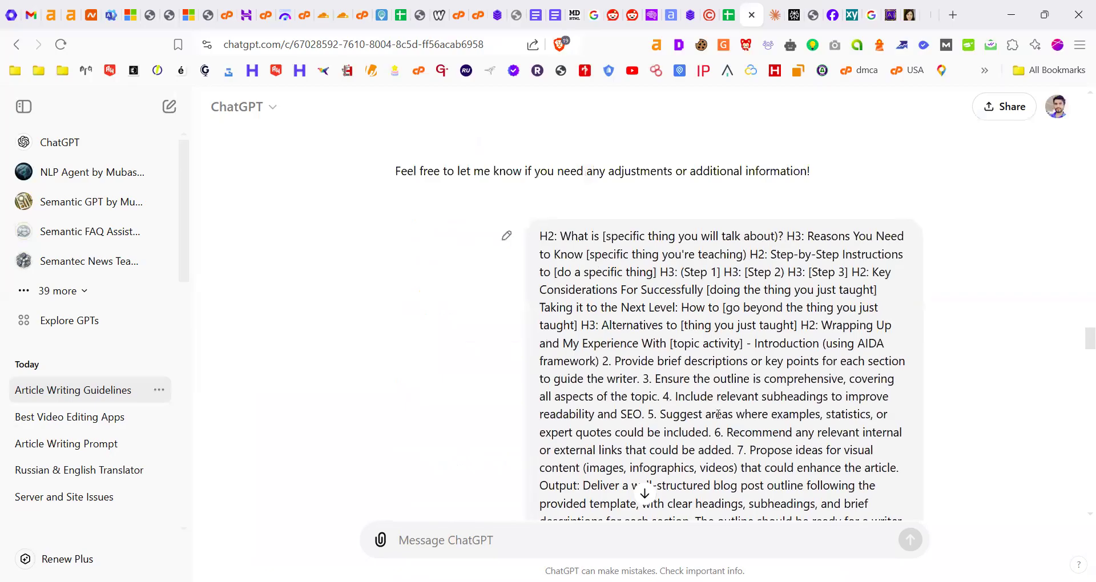
click(644, 493)
scroll(611, 415, up, 15)
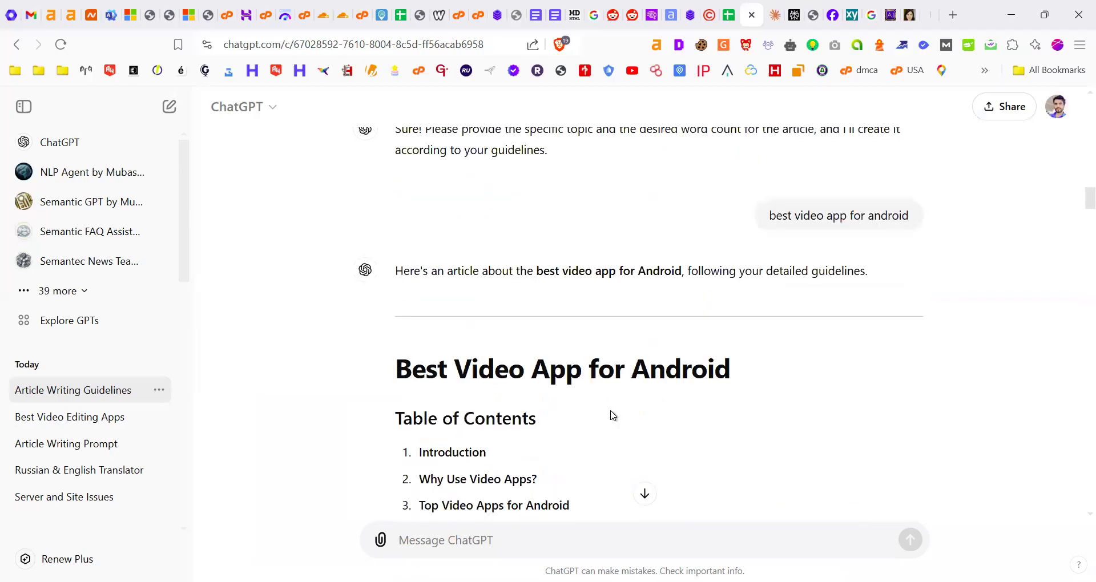
scroll(611, 415, up, 10)
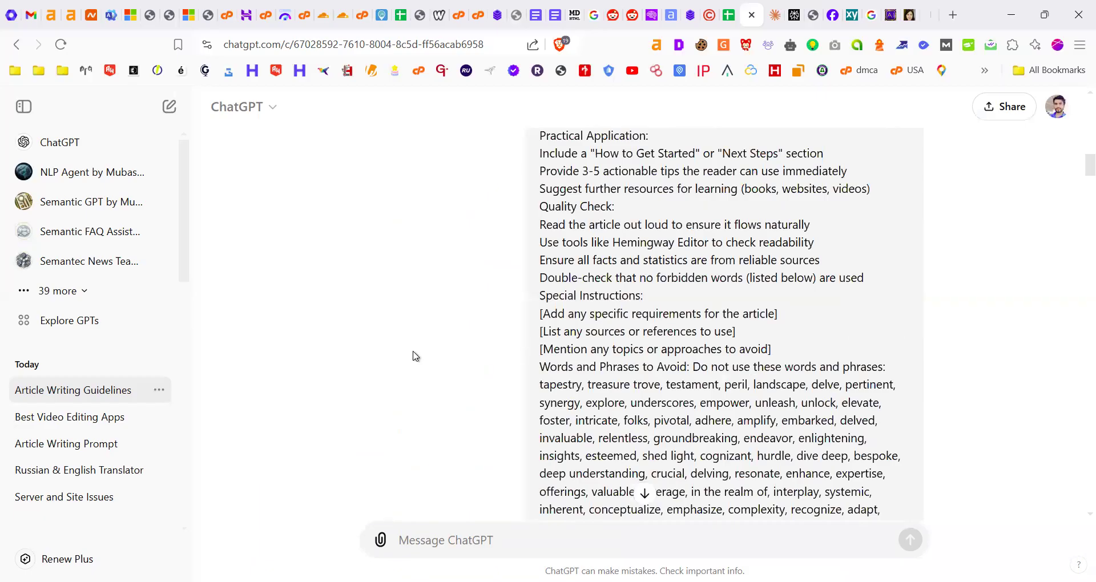
key(ctrl+Tab)
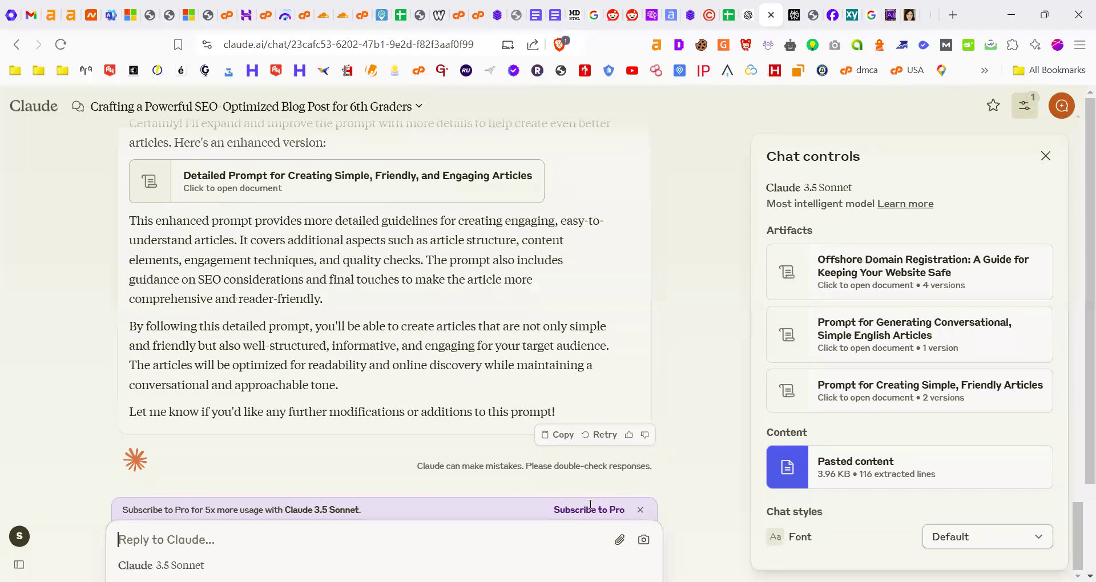
key(ctrl+shift+Tab)
Examine the ChatGPT conversation from the Android video apps article through the video outline's enhancement section, returning to its first H2
scroll(594, 341, down, 15)
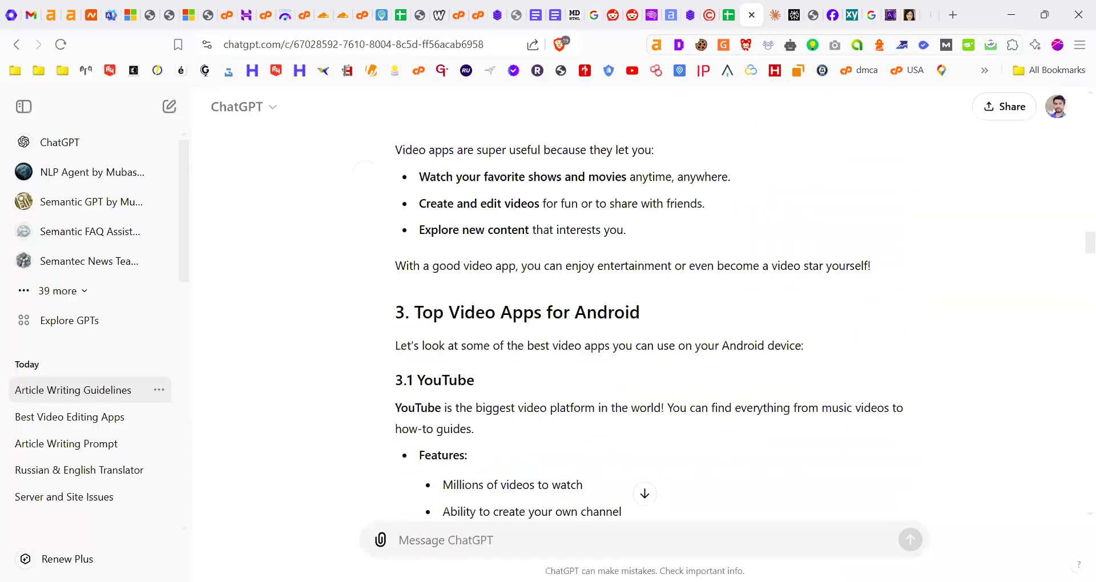
scroll(555, 476, down, 15)
triple_click(582, 302)
scroll(582, 302, down, 15)
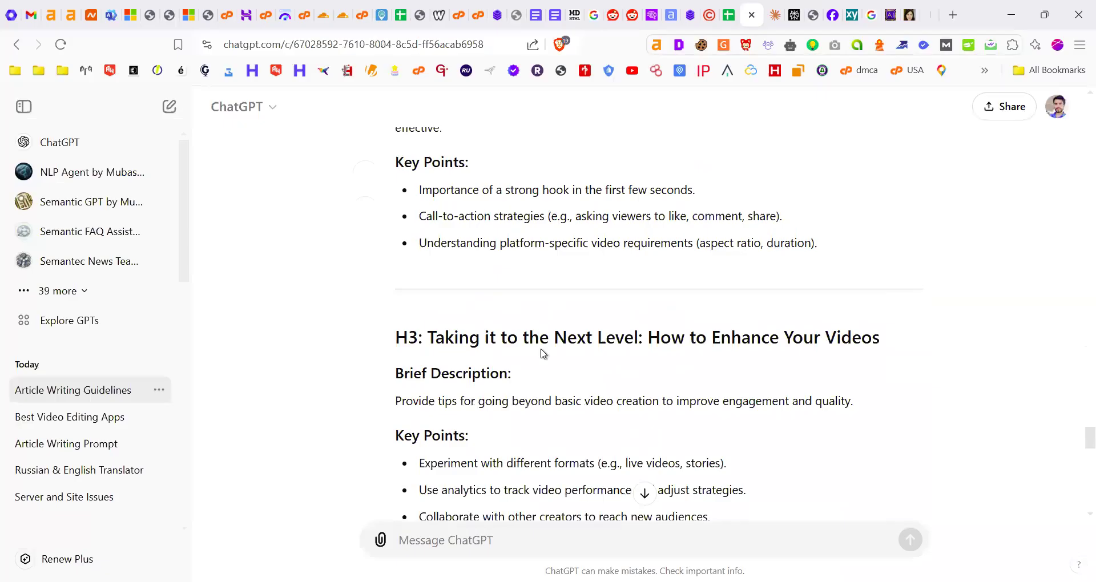
scroll(596, 335, down, 12)
scroll(609, 329, down, 5)
scroll(663, 326, up, 15)
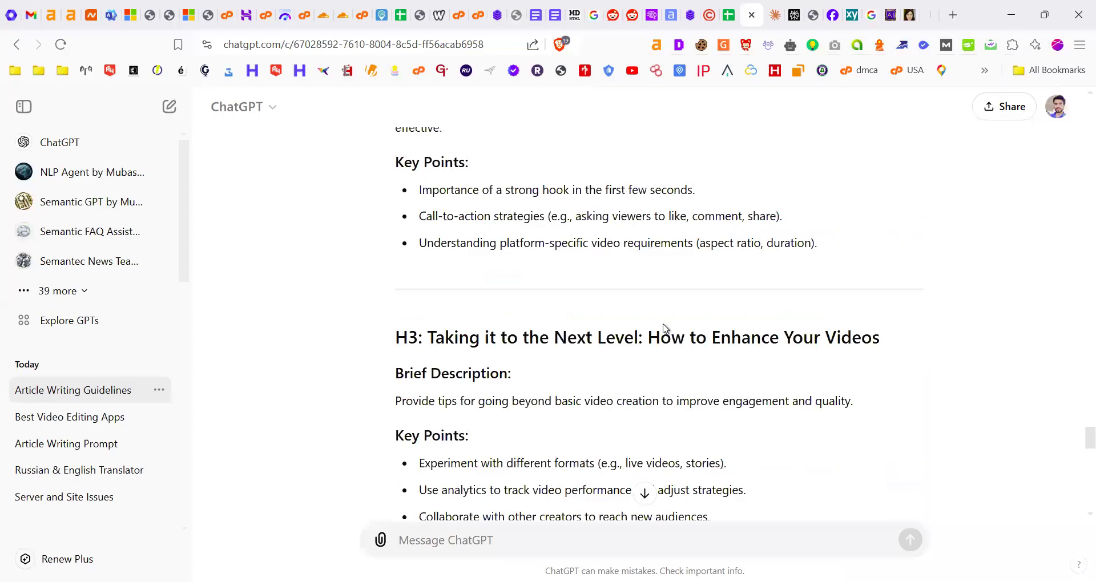
scroll(663, 328, up, 5)
scroll(666, 363, up, 10)
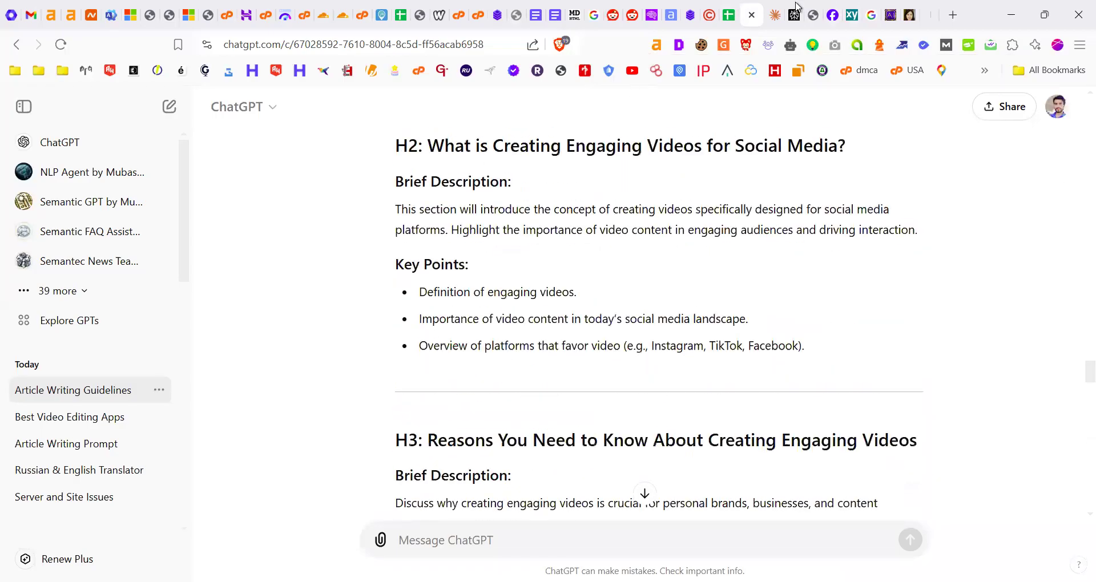
Switch to the webhostingpk.com post sitemap and highlight its full list of post URLs, clearing the selection at the end
click(813, 7)
scroll(355, 396, up, 2)
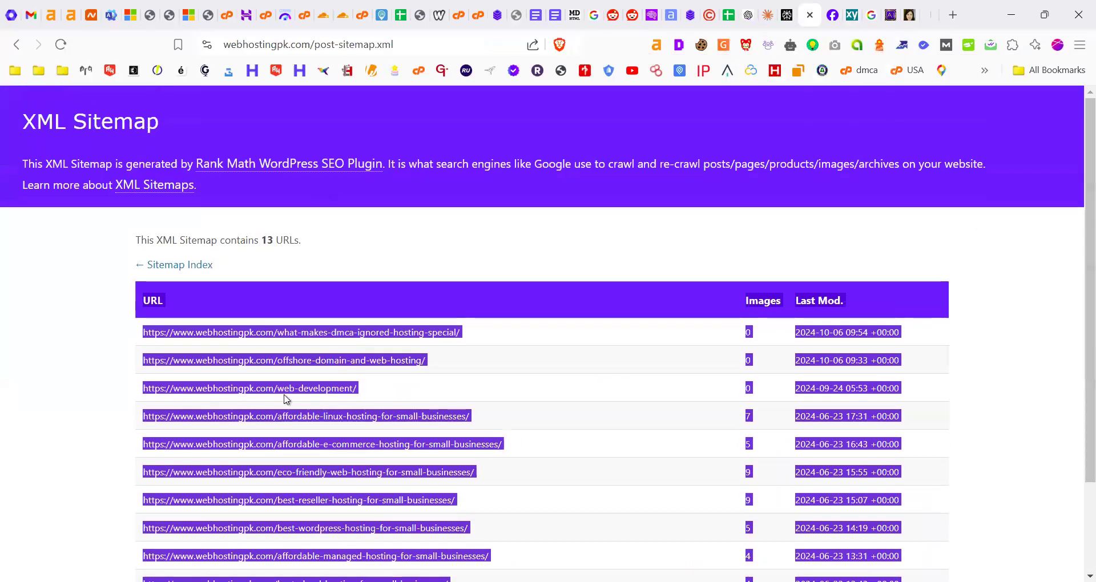
click(93, 326)
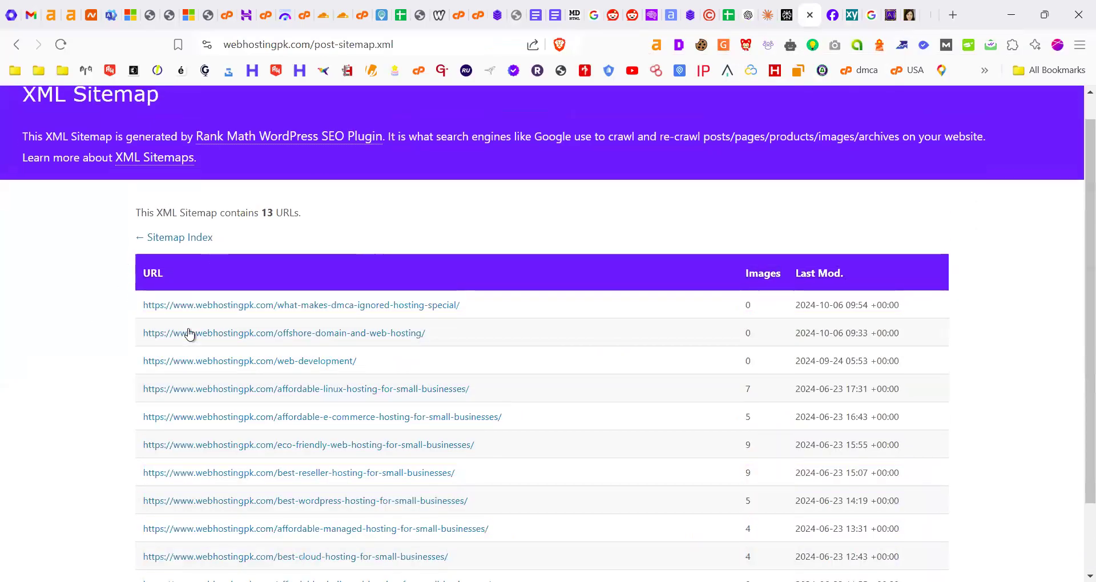
scroll(188, 335, down, 1)
scroll(85, 240, down, 1)
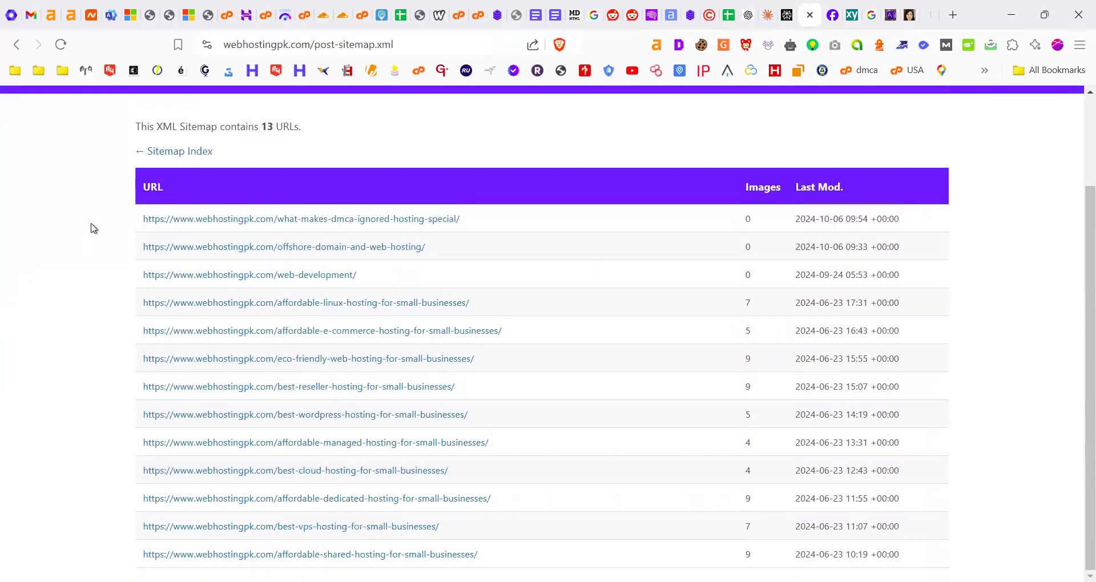
drag(86, 223, 382, 361)
drag(444, 466, 521, 556)
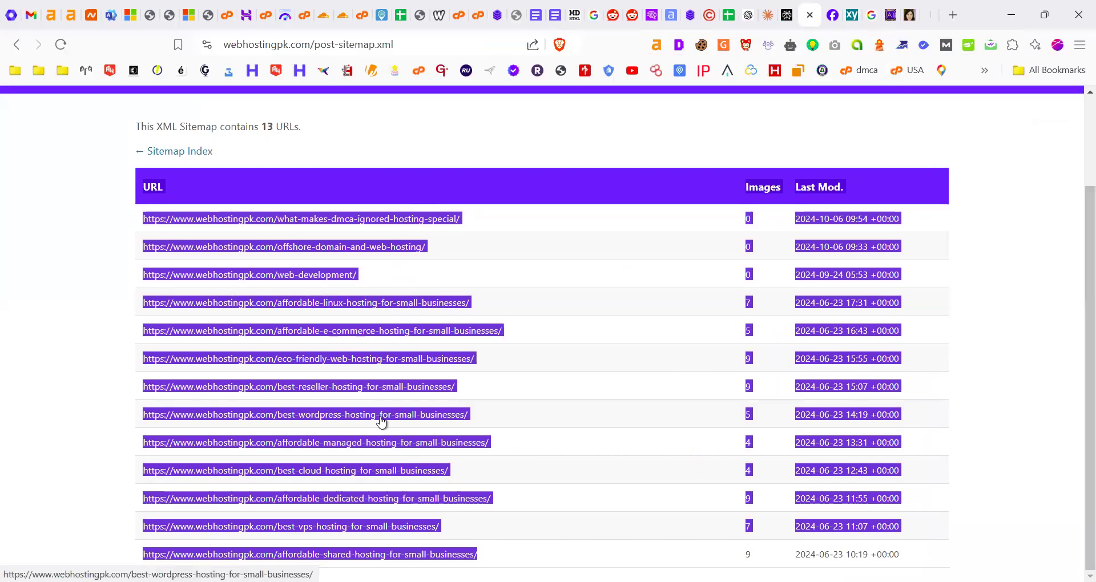
click(987, 554)
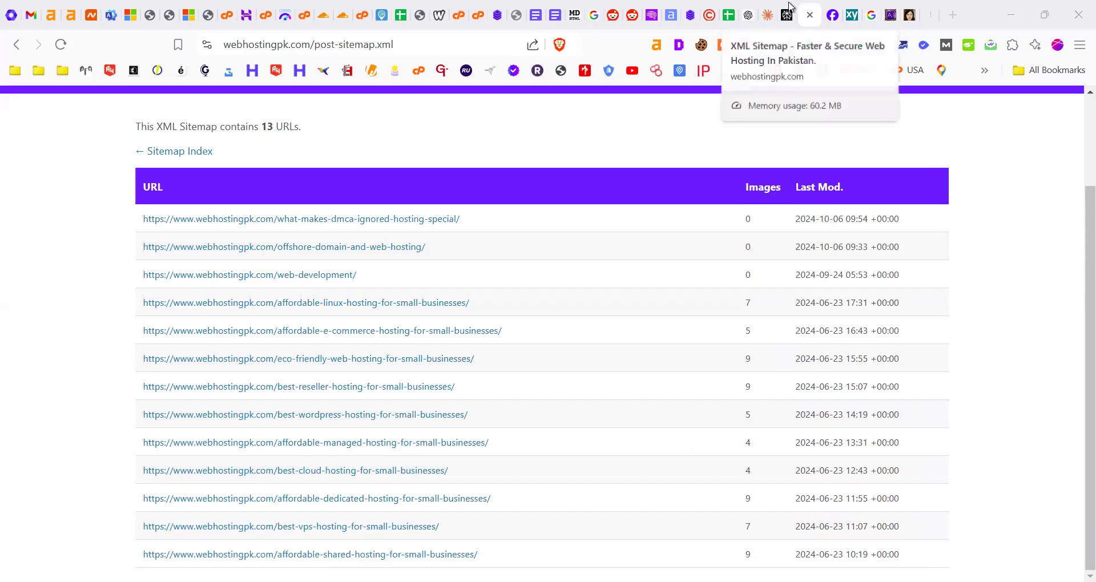
Open the webhostingpk.com sitemap index and go back into post-sitemap.xml from there
scroll(779, 293, up, 2)
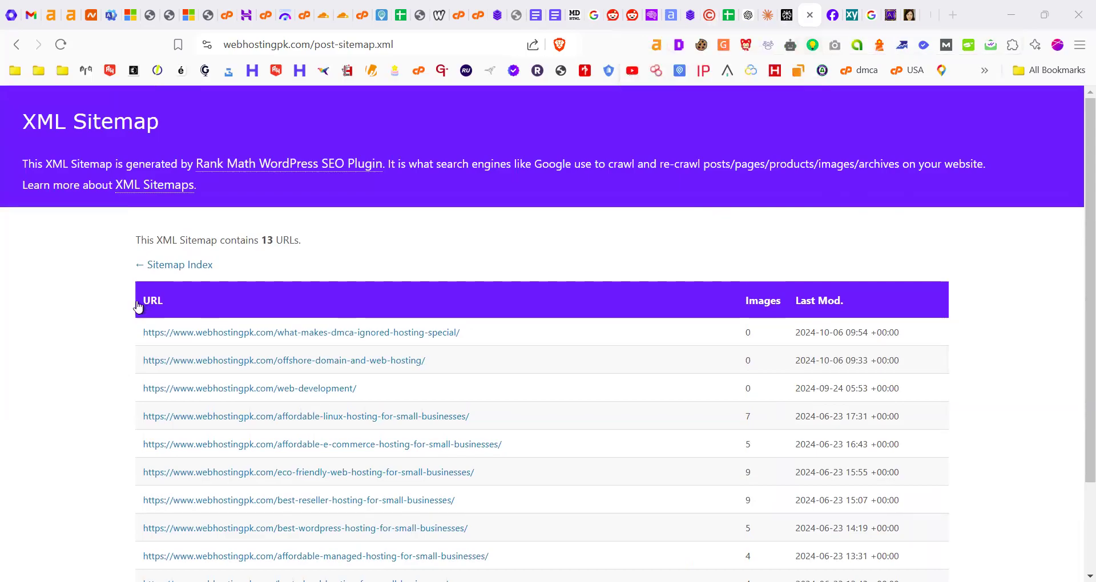
click(158, 270)
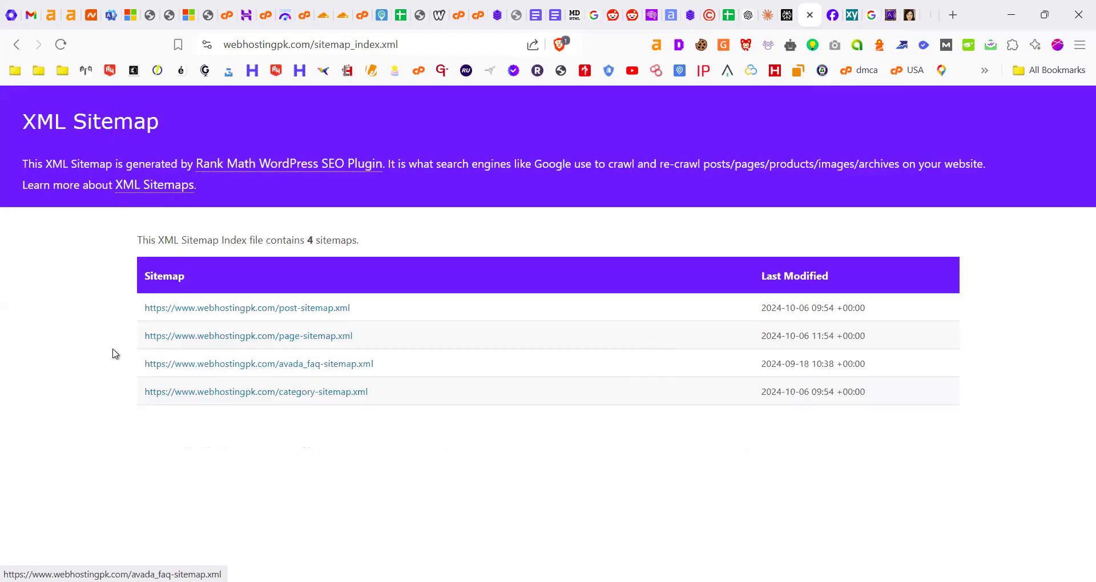
click(273, 308)
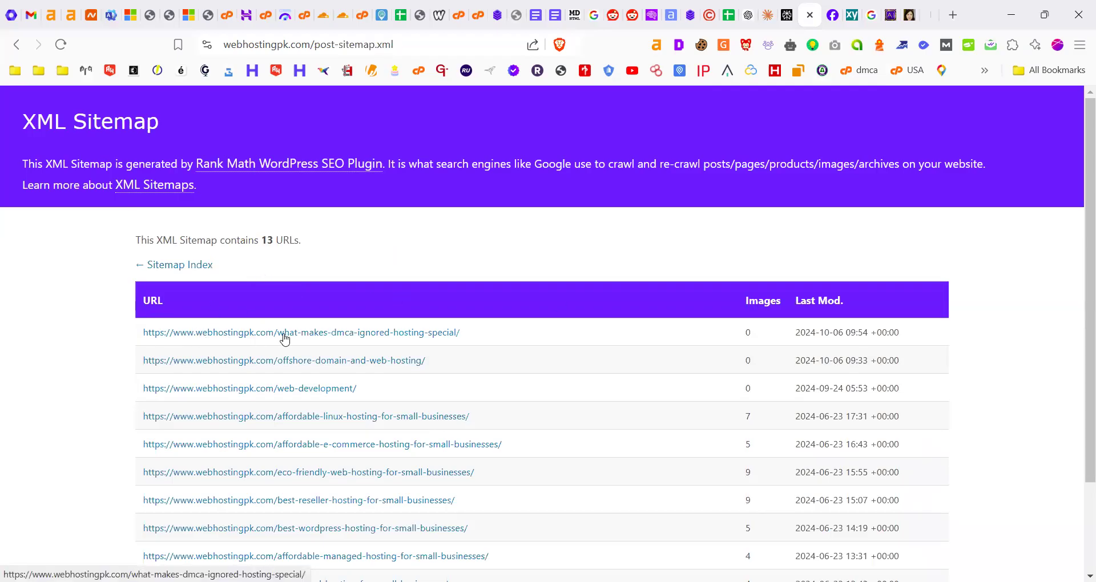
Highlight the "what-makes-dmca-ignored-hosting-special" slug and the first few post URLs in the sitemap, and clear the selection
drag(278, 342, 472, 342)
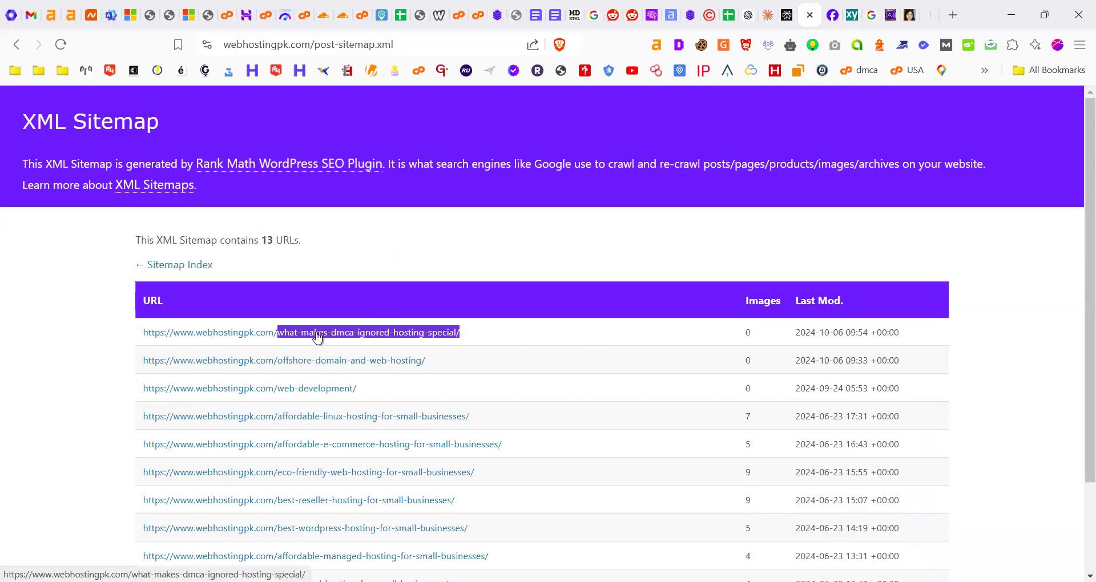
drag(112, 364, 345, 416)
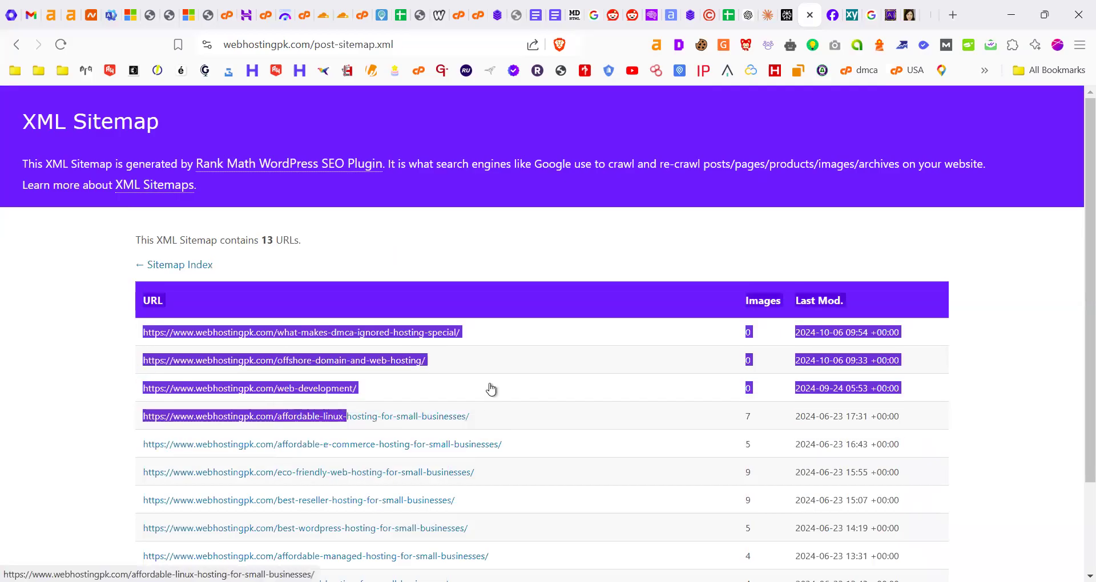
scroll(558, 388, down, 2)
scroll(102, 270, up, 2)
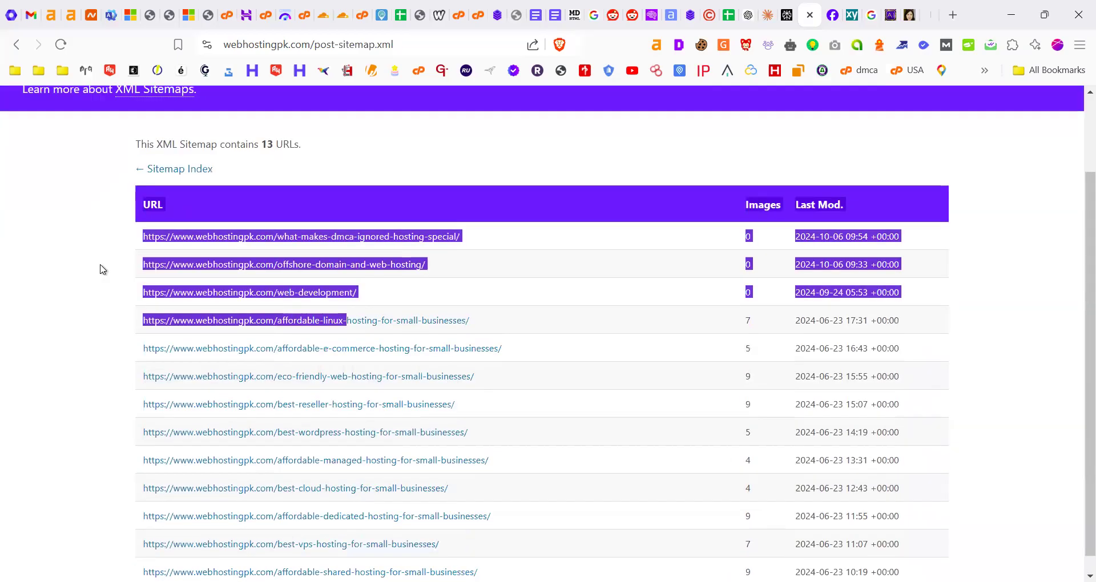
click(187, 343)
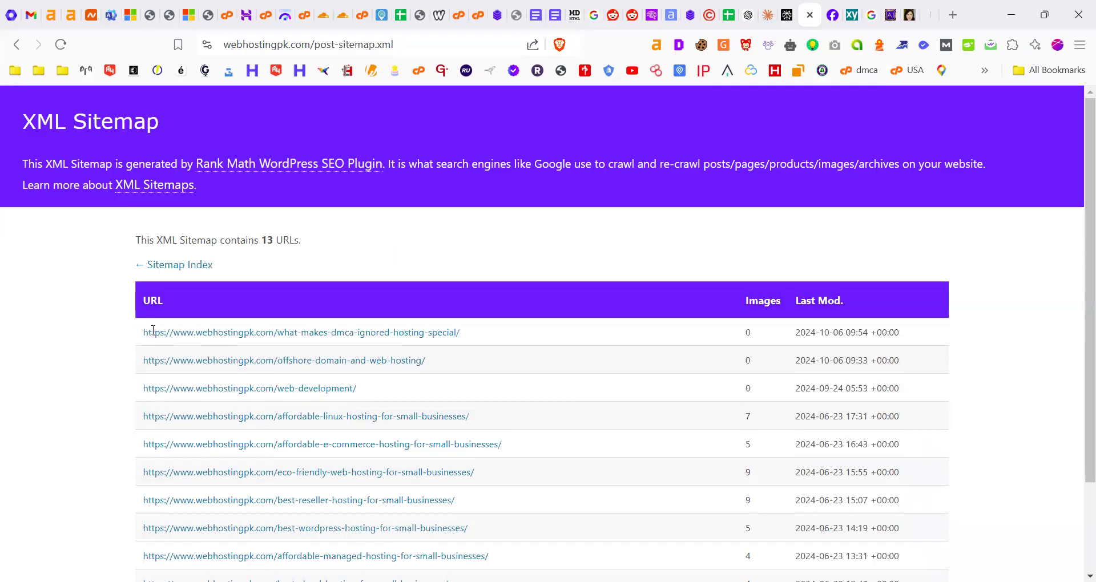
Open the "what-makes-dmca-ignored-hosting-special" post from the sitemap and examine the article from its headings to the comment area and back
drag(143, 332, 617, 327)
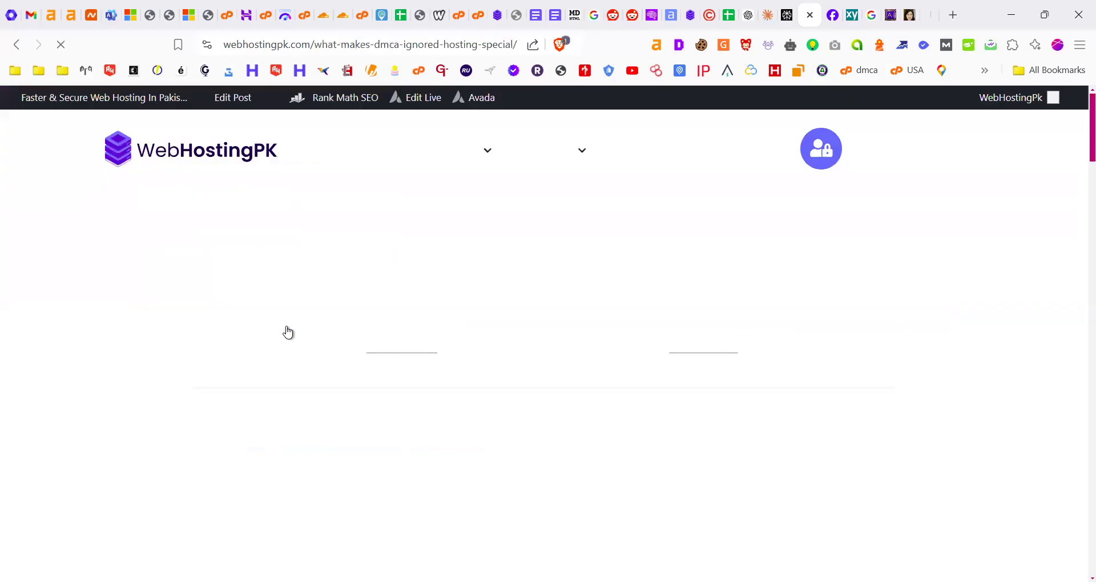
scroll(481, 397, down, 2)
scroll(481, 397, down, 2)
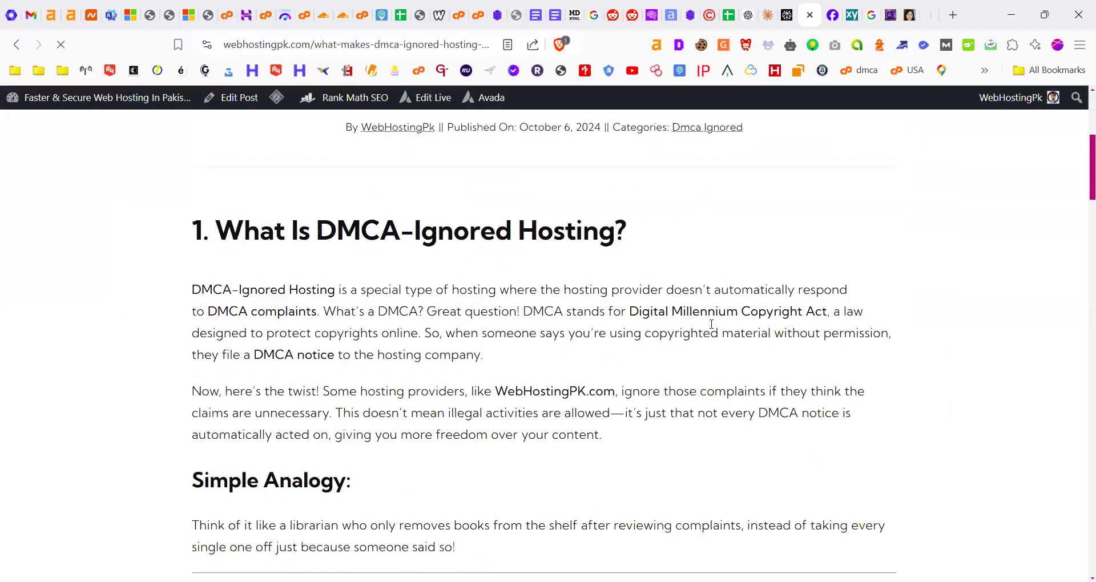
scroll(272, 343, down, 3)
scroll(272, 342, down, 12)
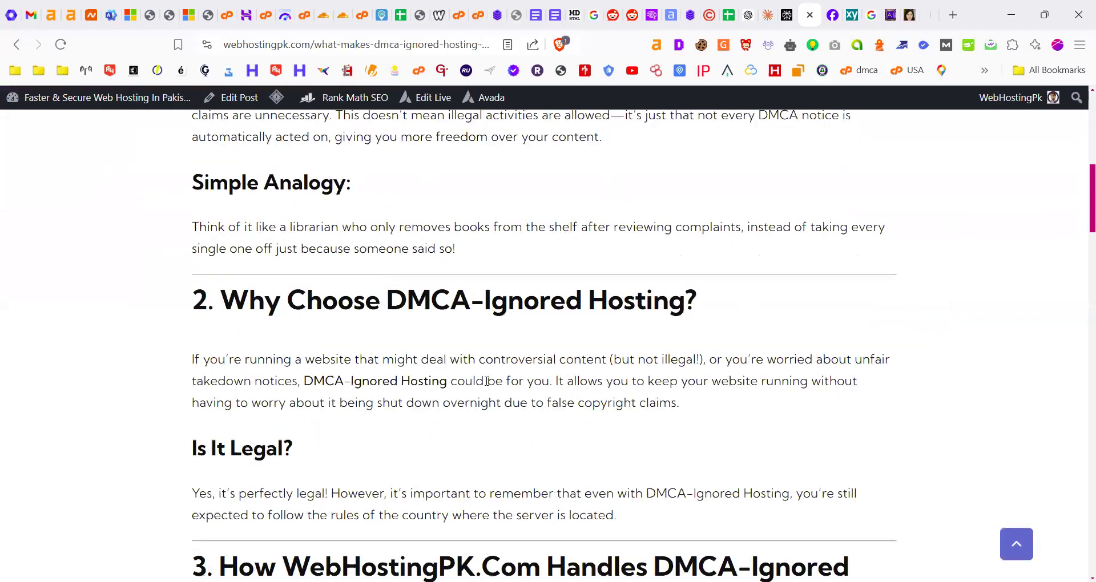
scroll(289, 315, down, 15)
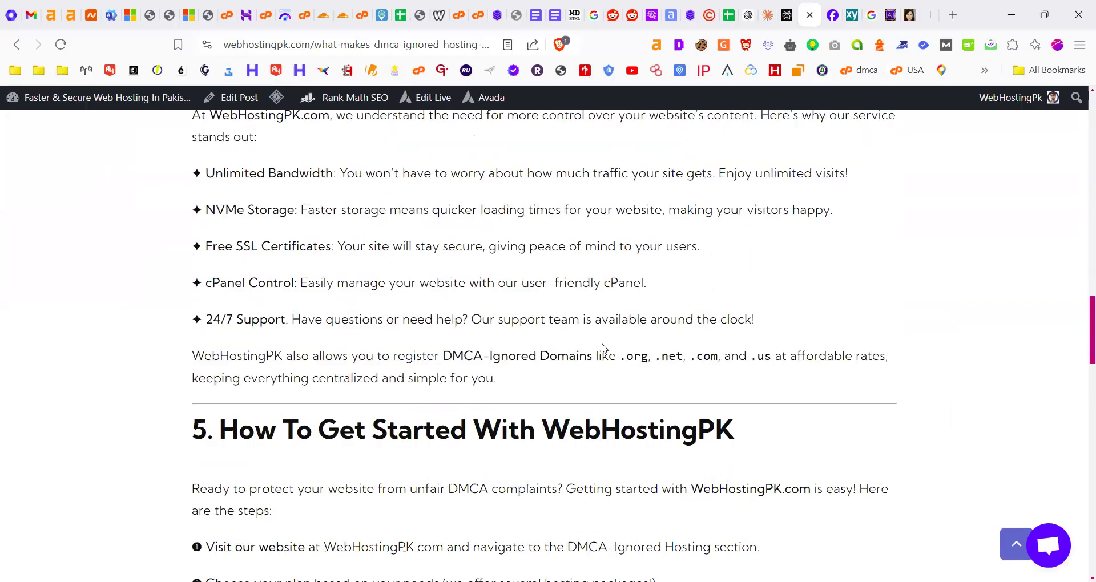
scroll(446, 370, down, 5)
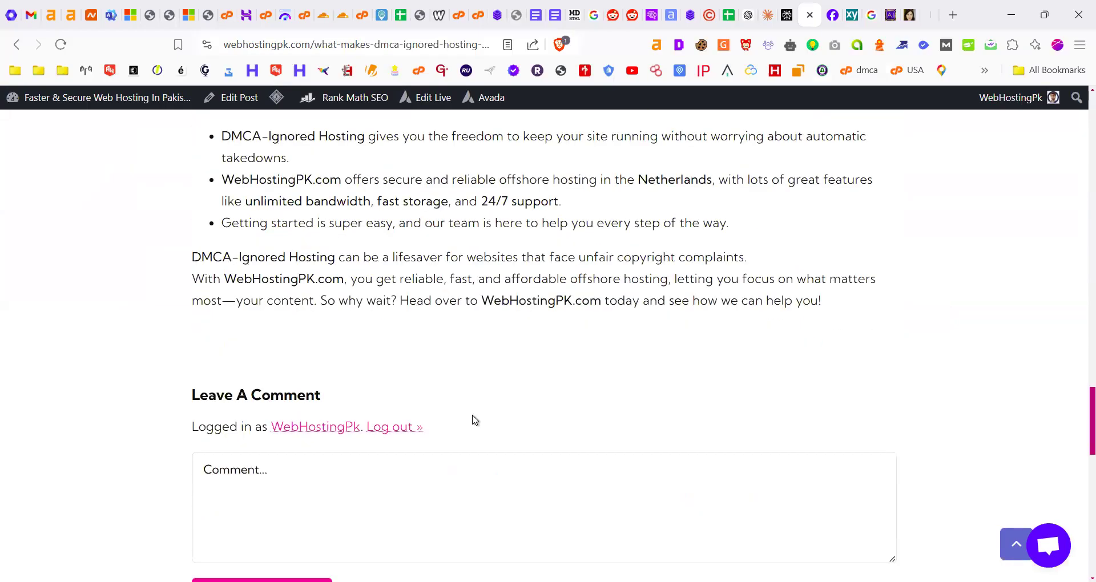
scroll(472, 418, up, 13)
scroll(599, 453, up, 20)
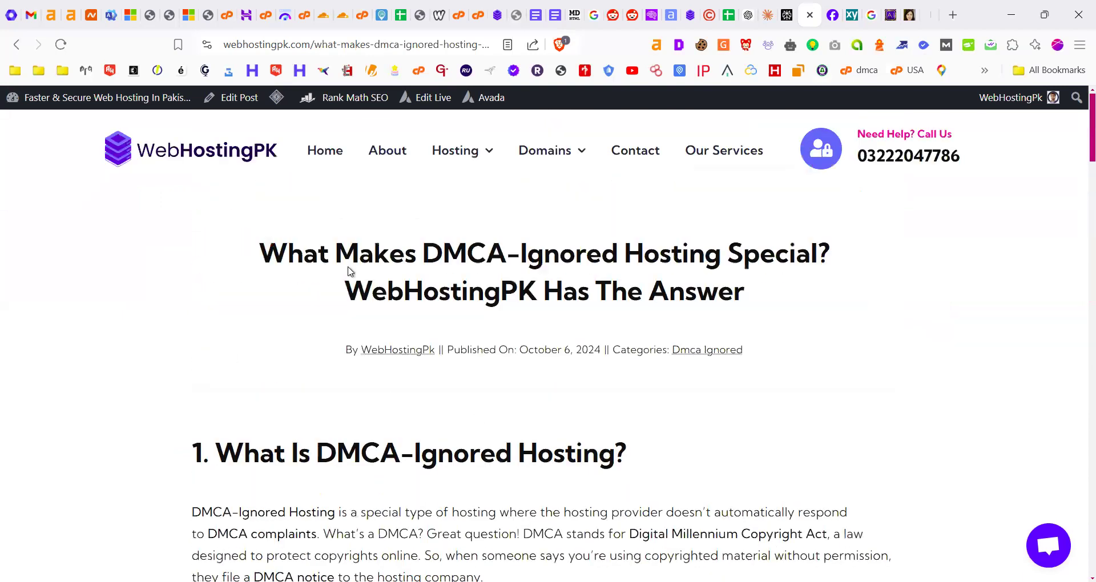
Examine the post's title and its "What Is DMCA-Ignored Hosting?" section, highlighting the section heading briefly
scroll(770, 256, down, 4)
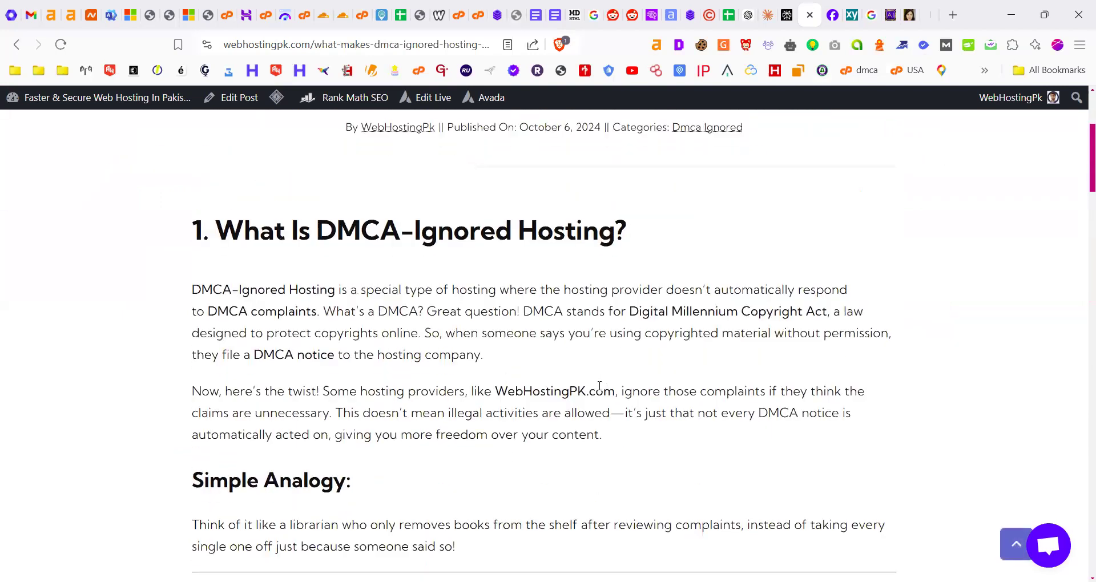
scroll(531, 421, up, 4)
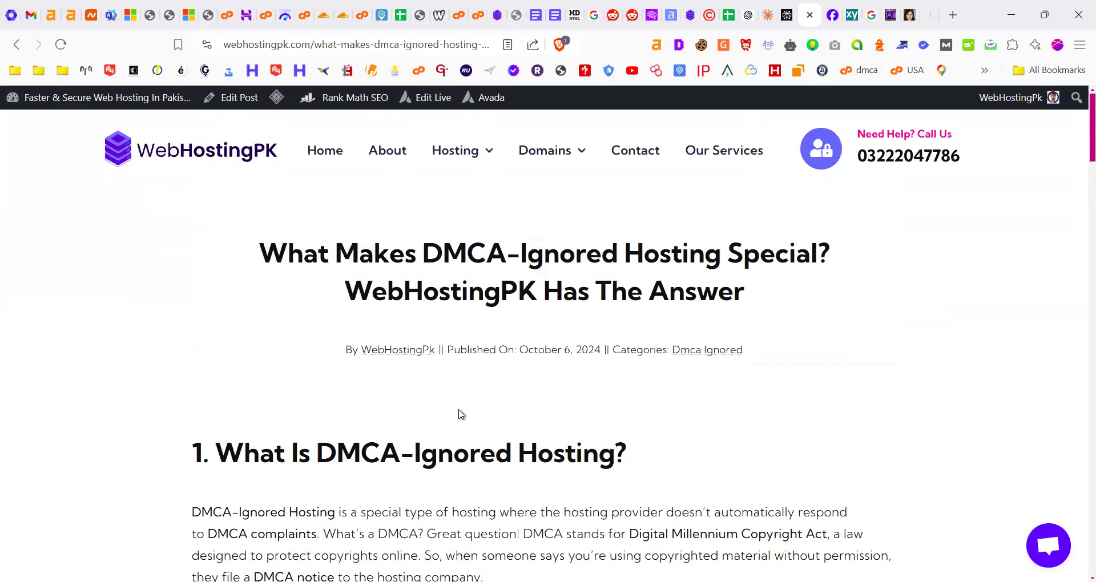
scroll(210, 316, down, 4)
scroll(505, 322, down, 3)
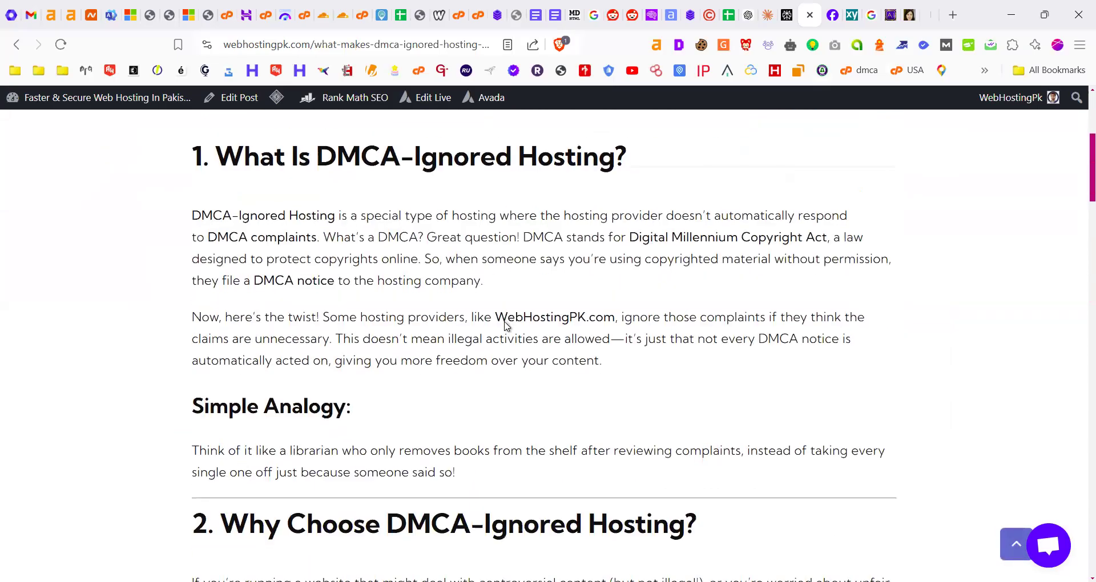
scroll(465, 353, up, 3)
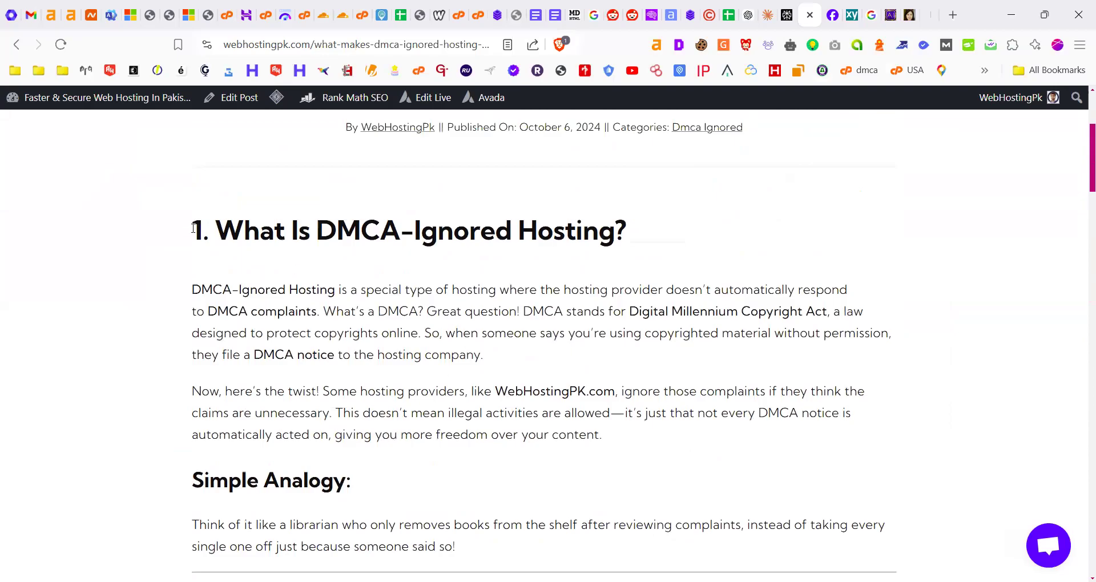
drag(193, 228, 437, 295)
scroll(438, 295, up, 1)
click(477, 249)
scroll(399, 239, up, 2)
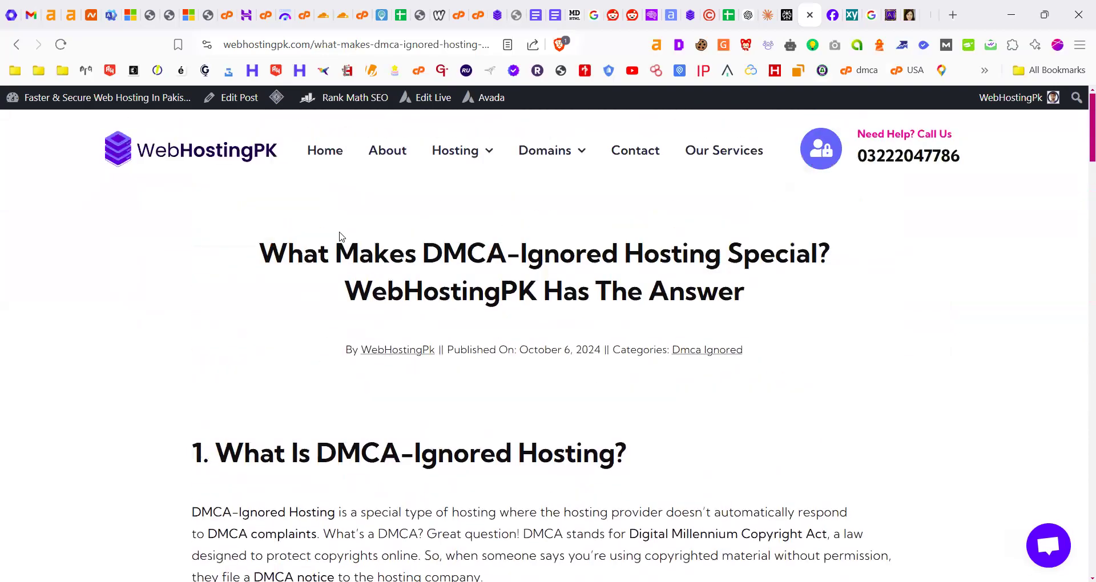
Copy the entire DMCA-ignored hosting article, from its title to the closing paragraph under Key Takeaways
scroll(558, 397, down, 20)
drag(245, 255, 845, 392)
scroll(585, 320, up, 2)
right_click(730, 395)
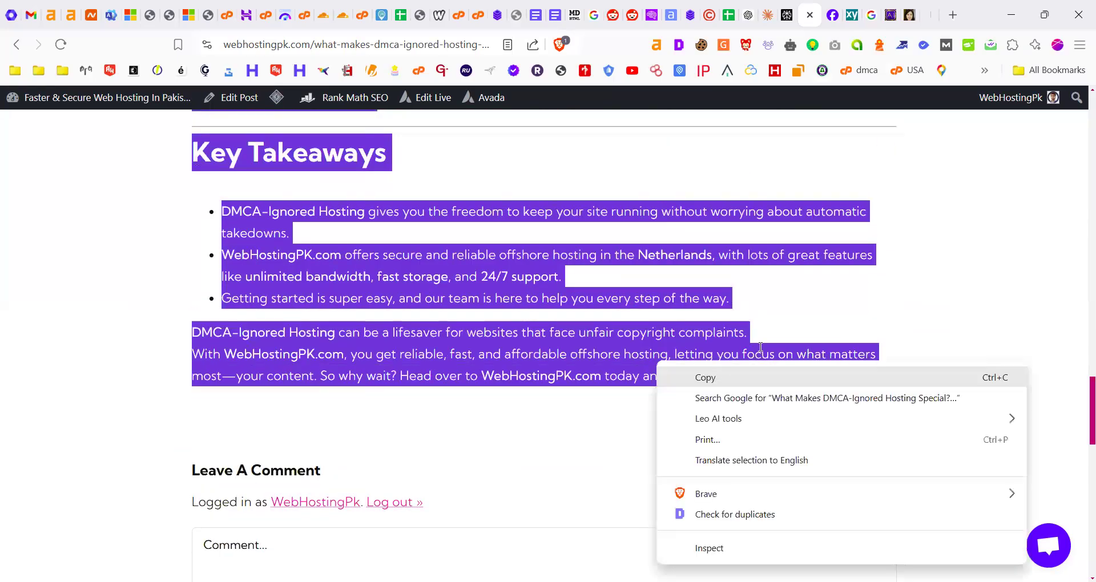
click(684, 372)
Switch to ChatGPT and paste the copied article into the message of a new chat
click(743, 9)
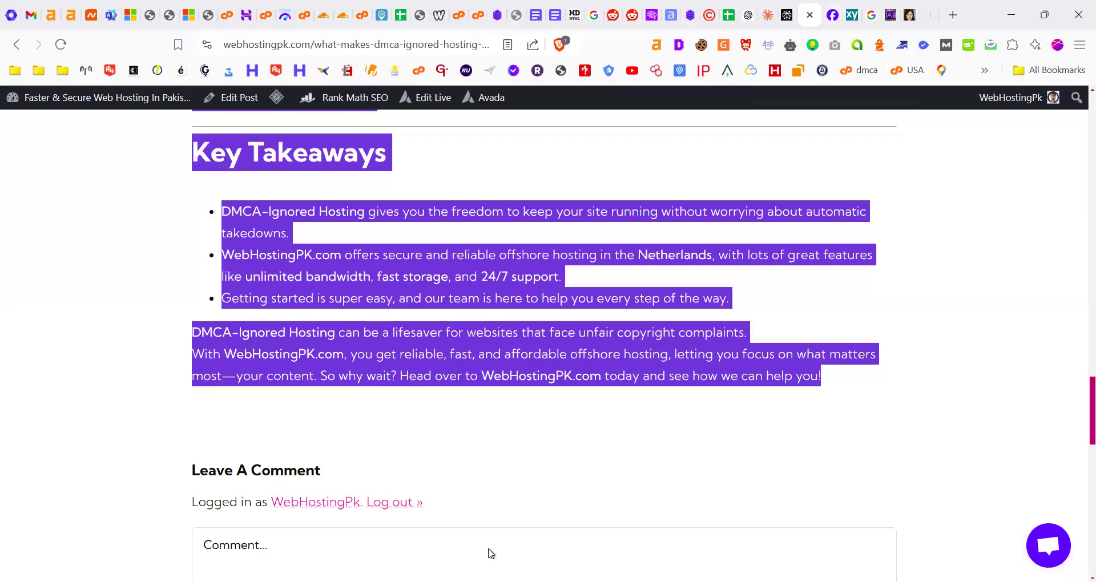
click(166, 109)
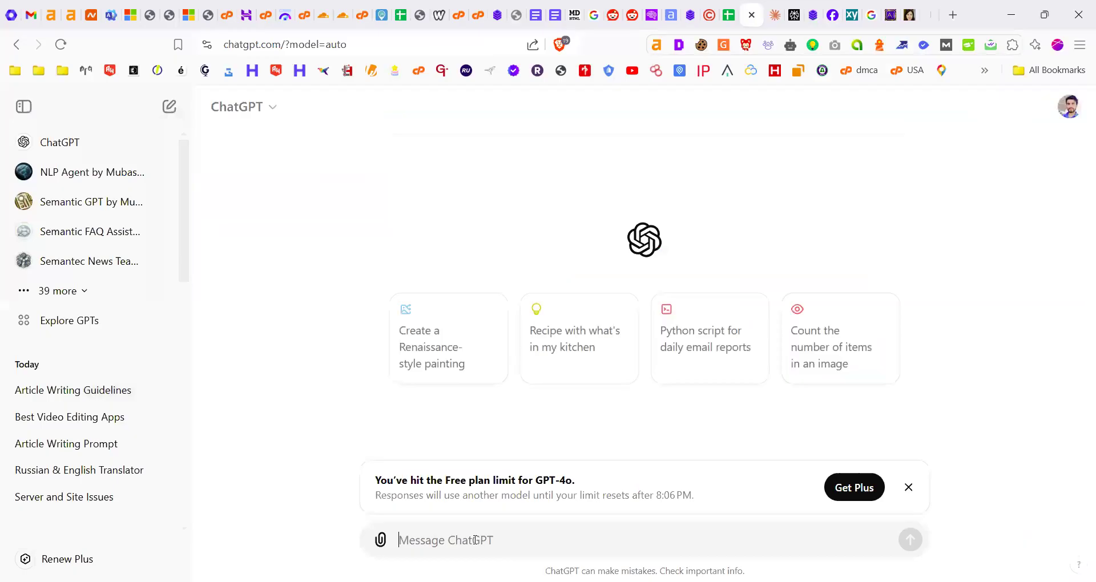
key(ctrl+v)
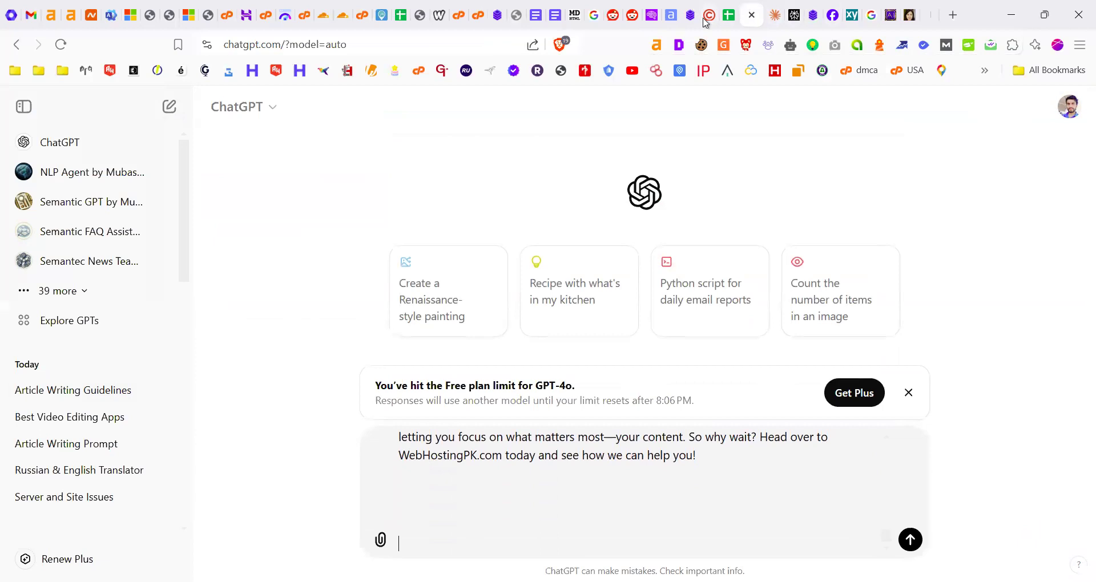
Go back from the DMCA article to post-sitemap.xml and copy its full list of post URLs
key(ctrl+9)
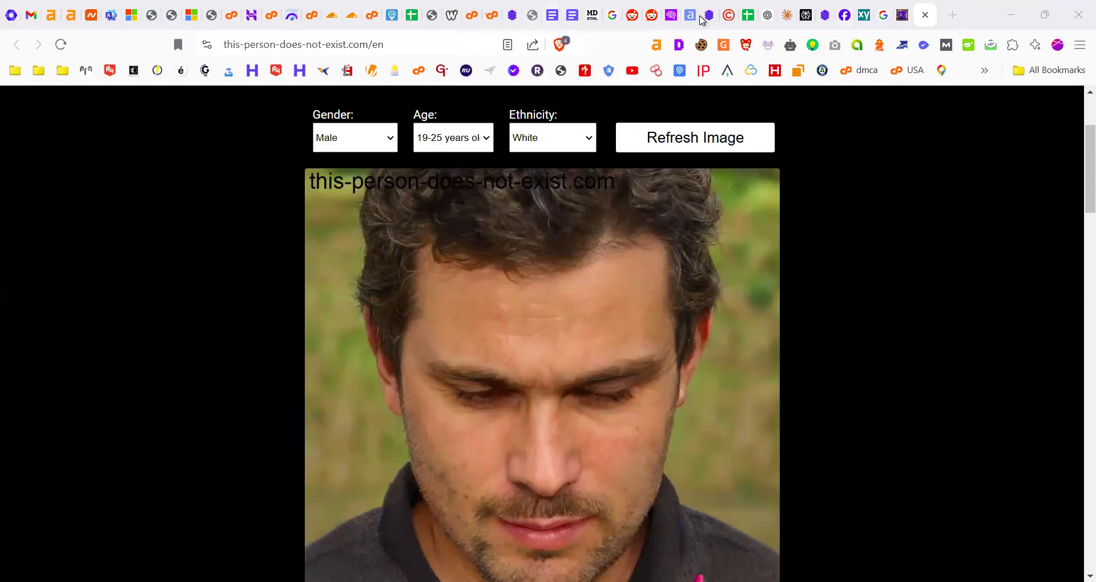
click(952, 21)
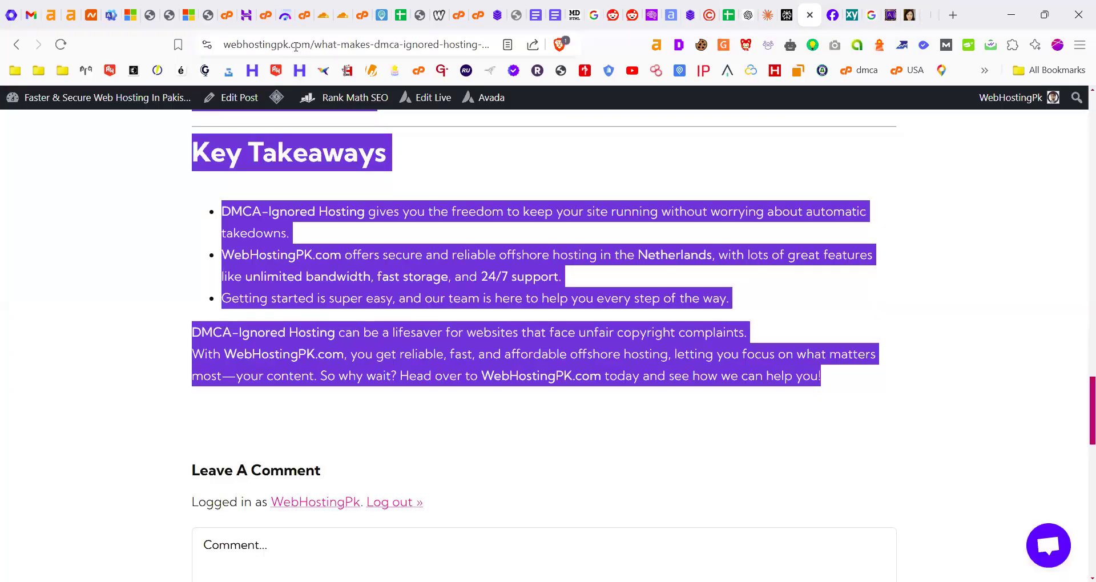
click(803, 18)
click(16, 44)
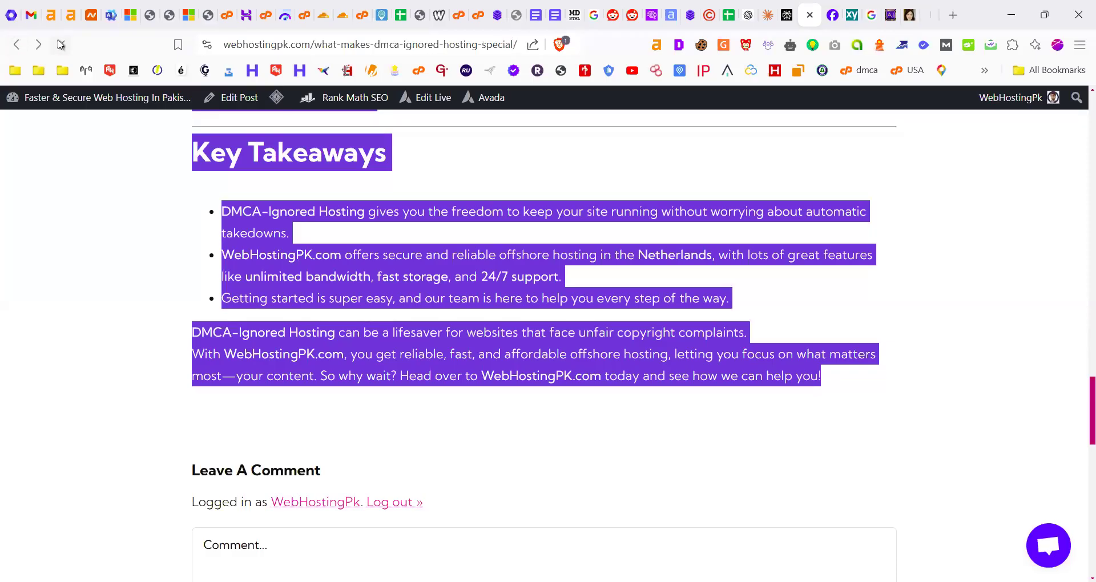
scroll(231, 285, down, 1)
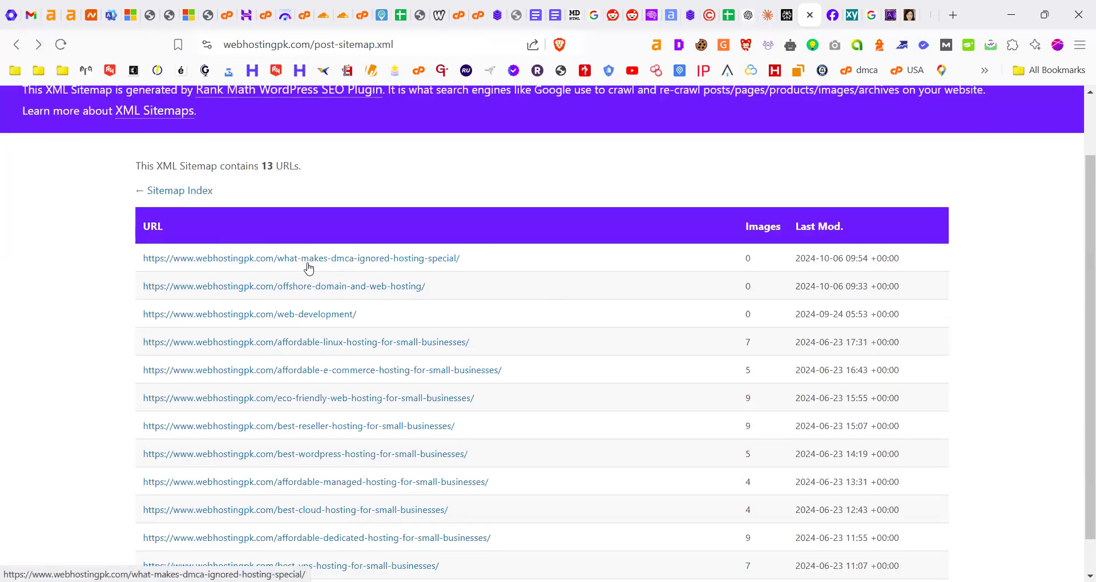
drag(83, 244, 499, 563)
scroll(482, 472, down, 1)
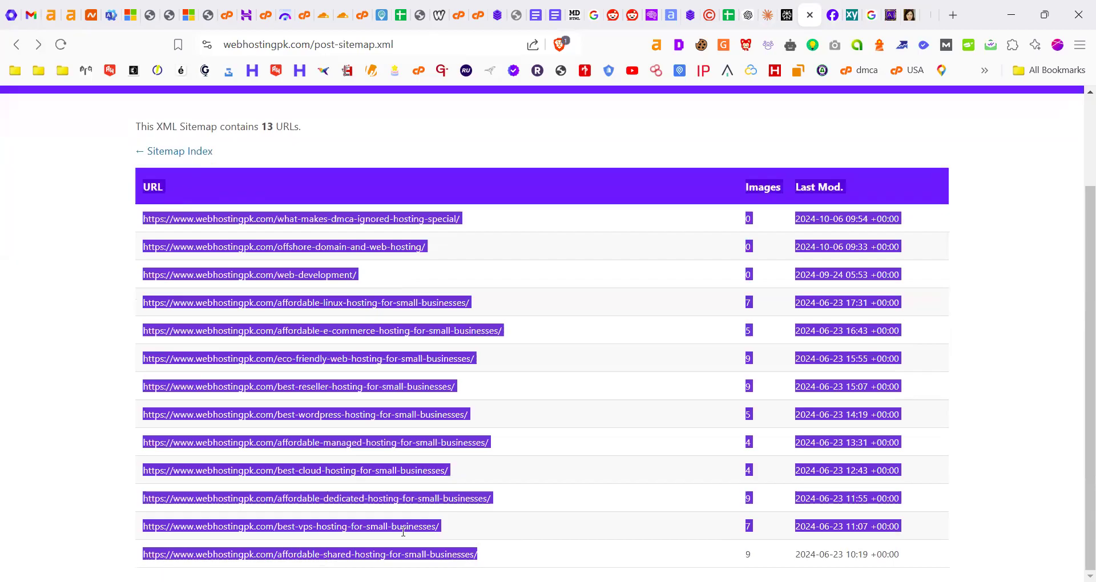
Below the article pasted in ChatGPT, ask only for suggestions on where to interlink the posts from the sitemap below, without changing any word
key(ctrl+shift+Tab)
key(ctrl+shift+Tab)
key(ctrl+shift+Tab)
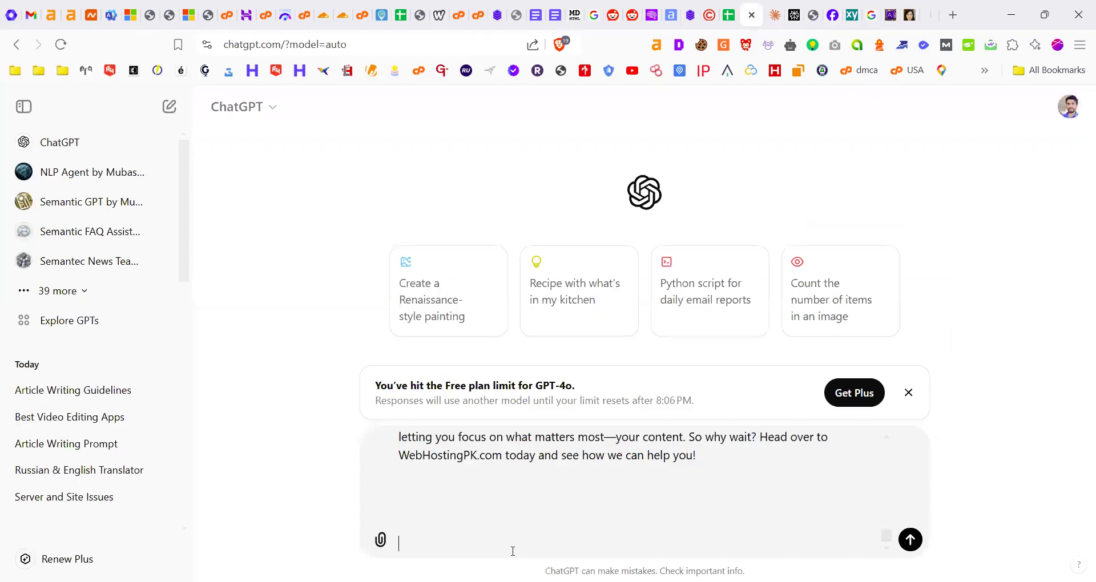
text(please now add in)
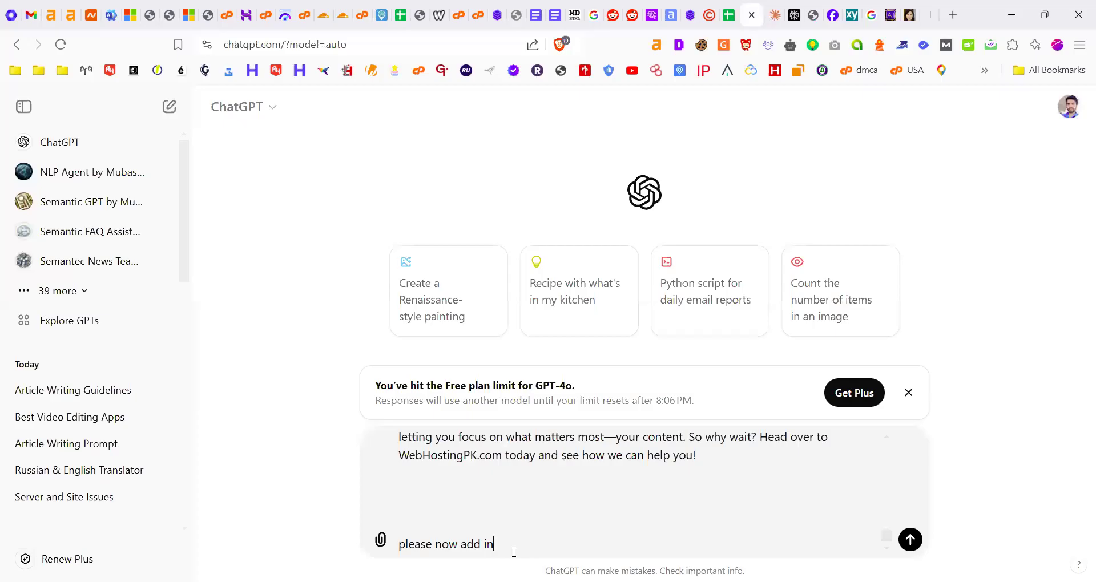
text(terlinking in this article)
text(i'm giving you below sitemap, please don't change any word only give me)
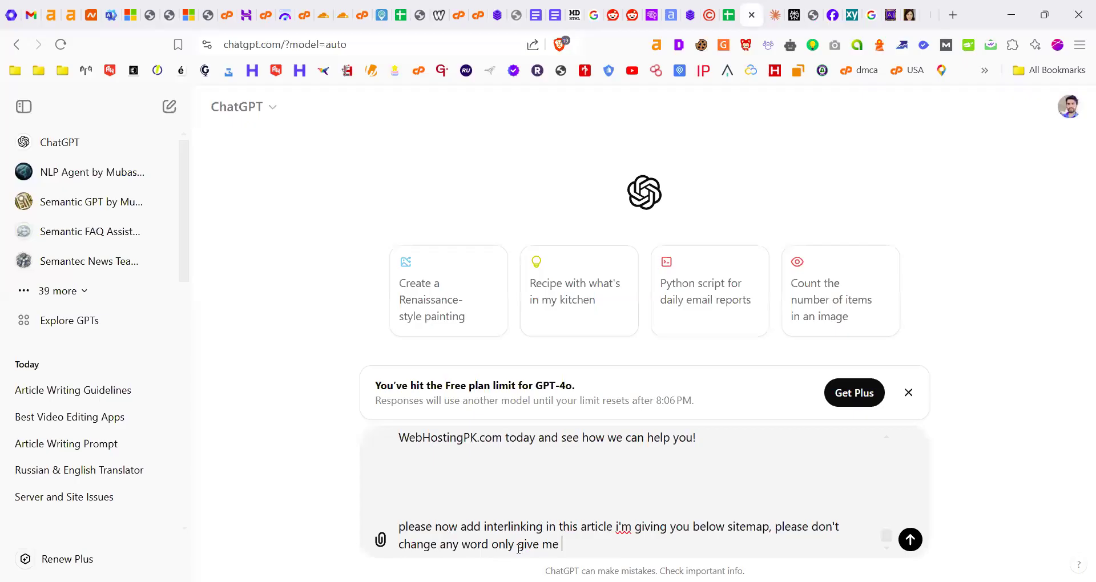
text(suggestion where i can interlink)
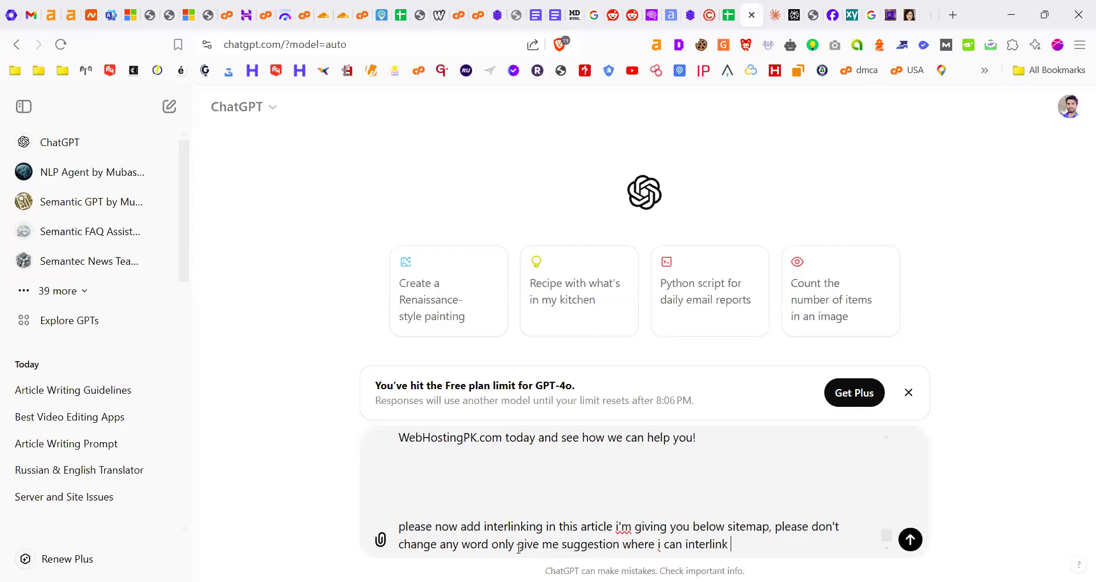
text(these)
text(posts in this article)
Paste the copied sitemap list a few lines below the interlinking request and send the prompt
key(shift+Return)
key(shift+Return)
key(shift+Return)
key(ctrl+v)
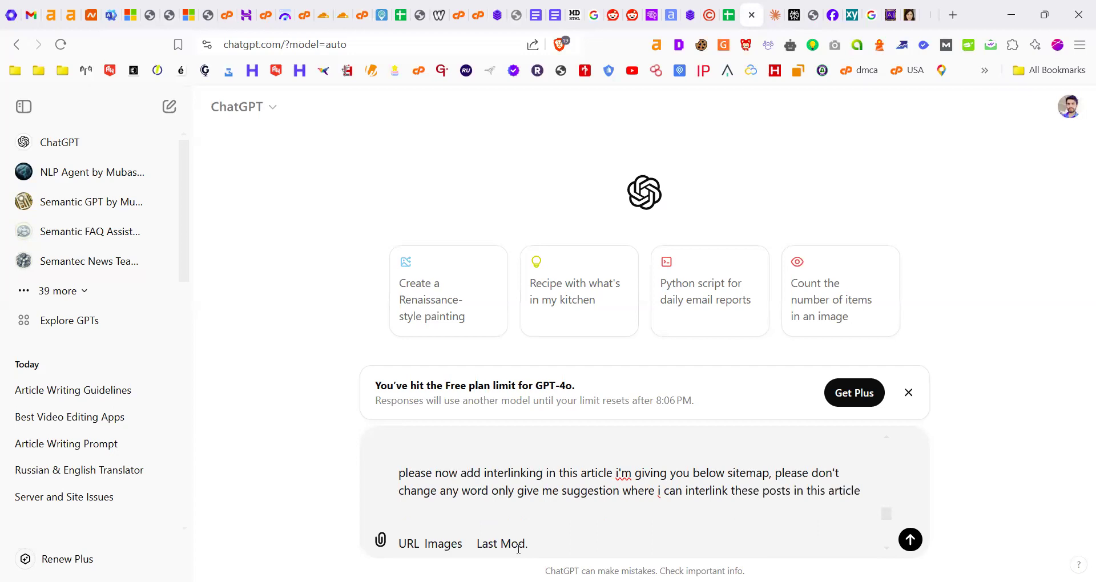
key(Return)
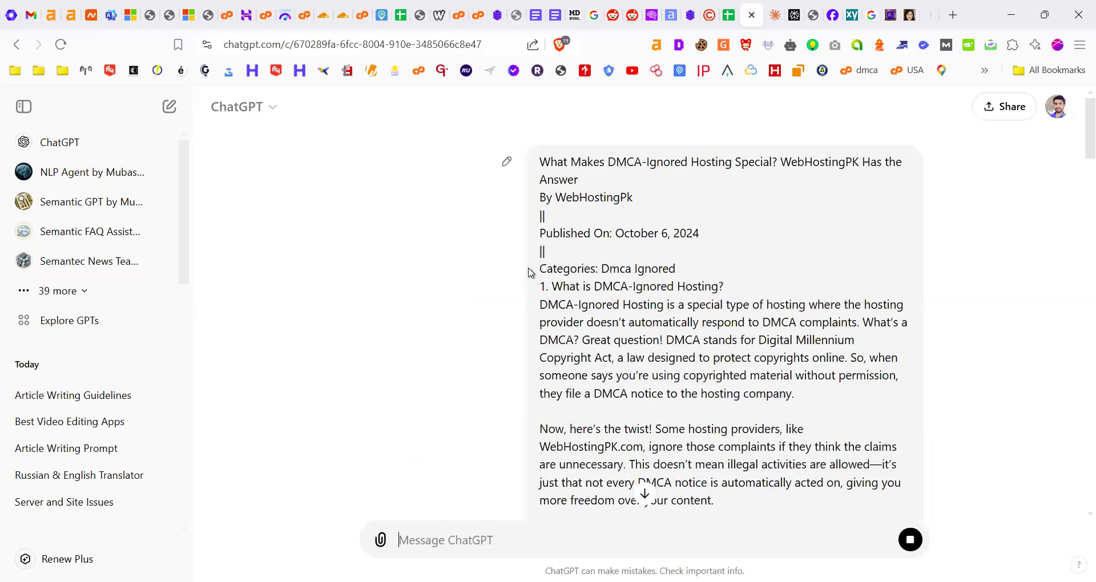
Examine the sent prompt and the reply, highlighting the "Offshore Domain and Web Hosting" link in the first suggestion before clearing the selection
triple_click(607, 287)
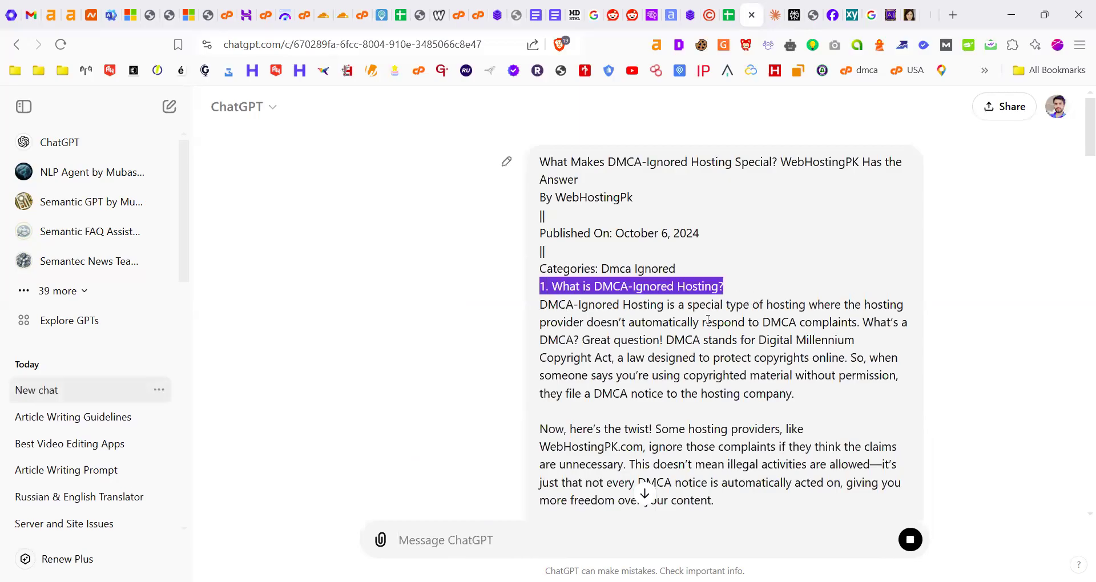
scroll(708, 320, down, 15)
scroll(705, 323, down, 10)
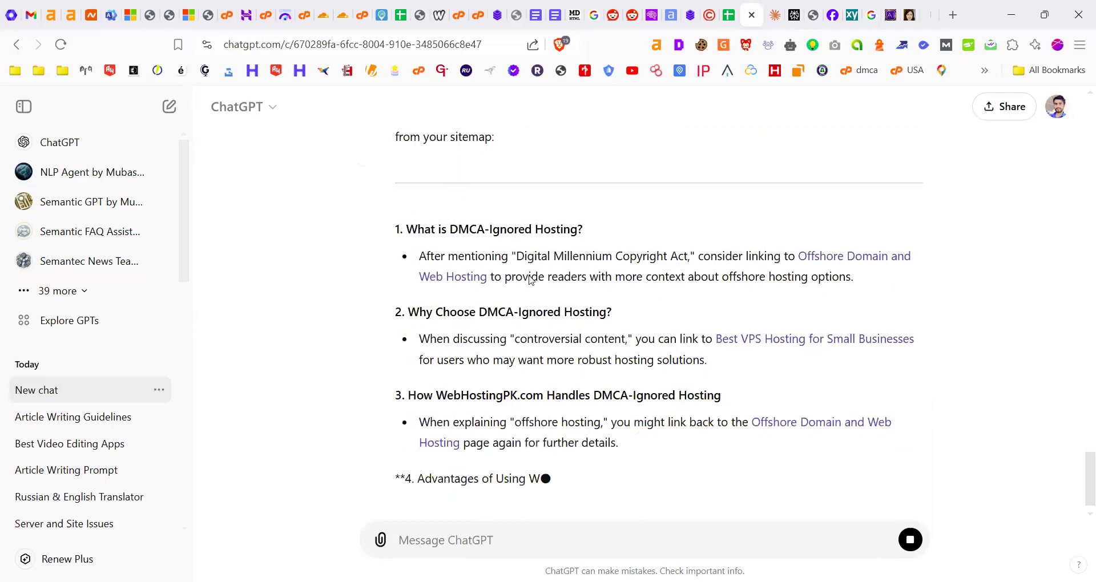
scroll(530, 279, up, 4)
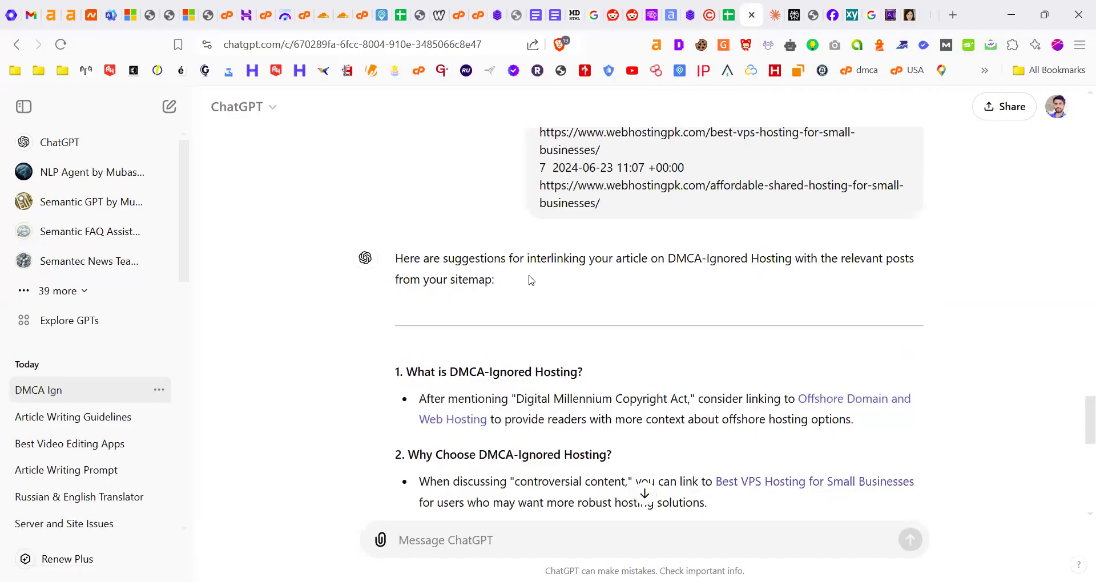
drag(798, 399, 903, 399)
drag(628, 440, 487, 421)
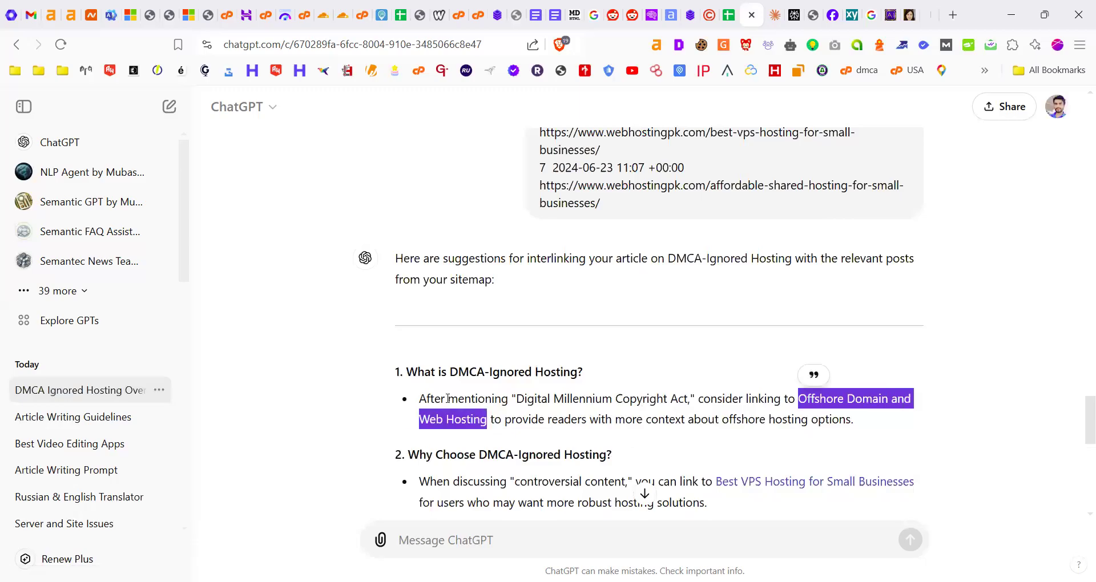
scroll(232, 379, down, 3)
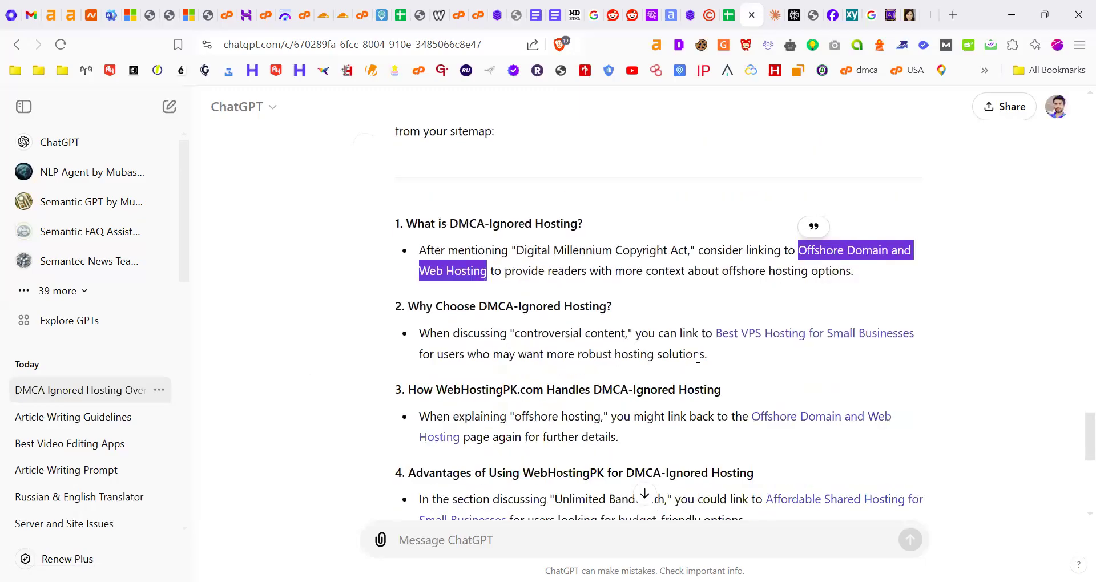
click(765, 357)
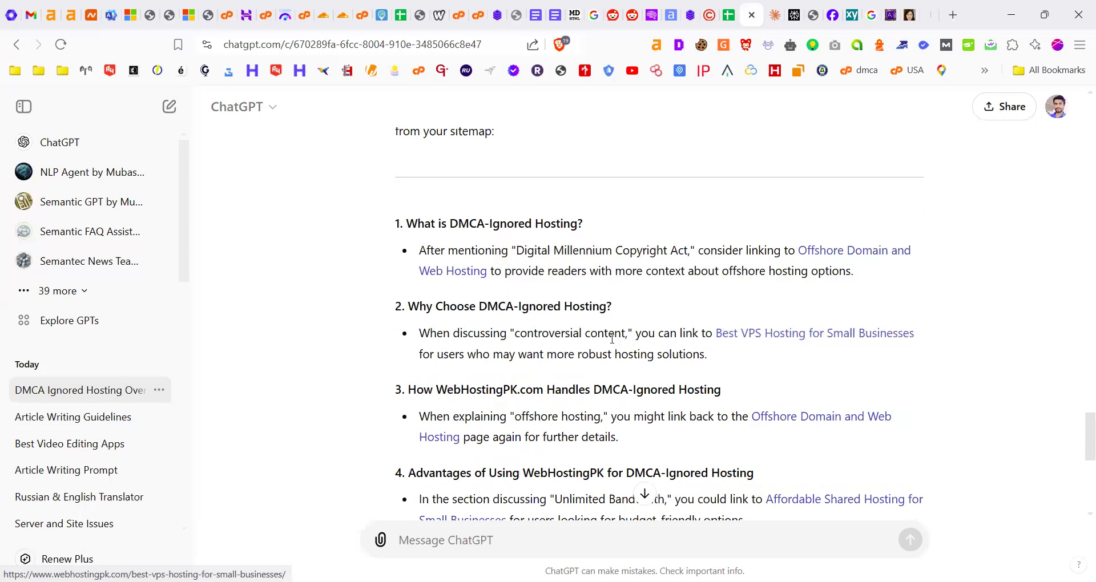
Highlight parts of the interlinking suggestions for sections 2 and 3, including "offshore hosting", and clear the selection
scroll(404, 302, down, 1)
drag(419, 259, 491, 259)
drag(640, 260, 676, 261)
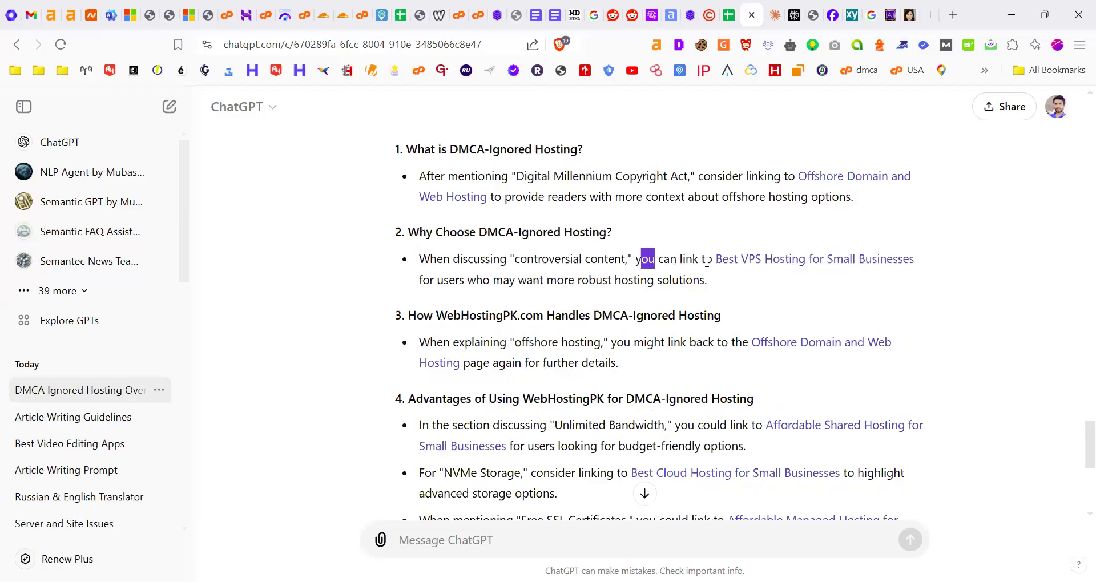
scroll(403, 257, down, 1)
drag(401, 234, 519, 257)
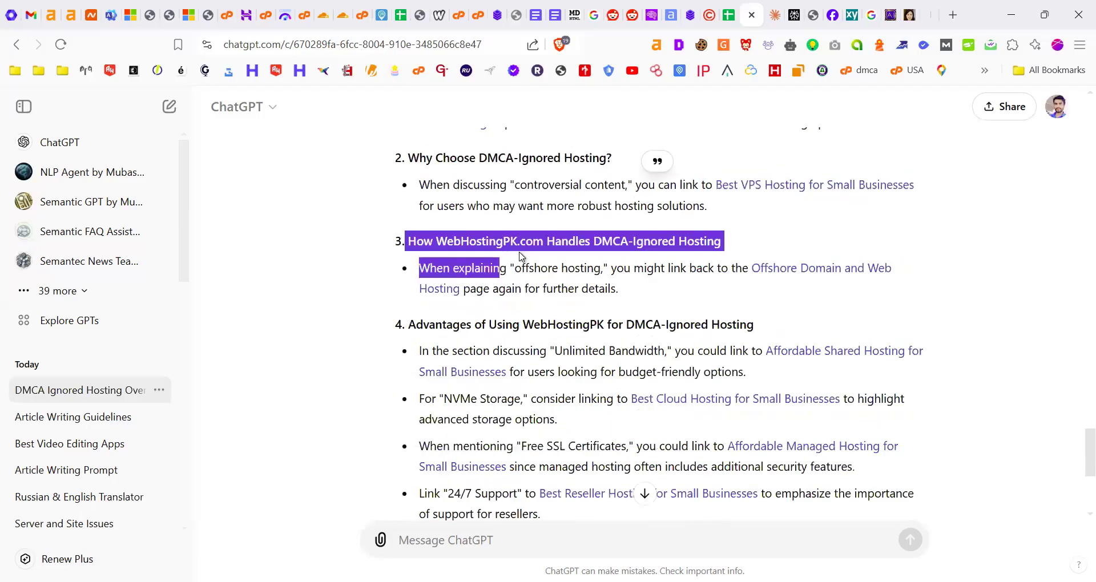
click(493, 266)
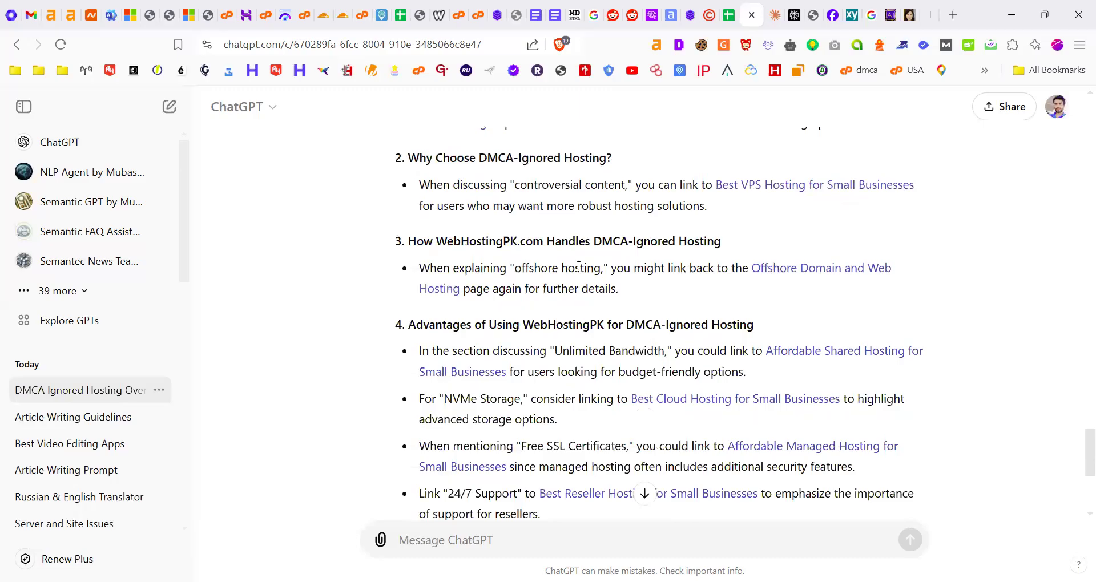
drag(514, 267, 586, 265)
click(465, 238)
Examine the remaining interlinking suggestions through section 5 and go back up to the request in the sent prompt
scroll(629, 303, down, 3)
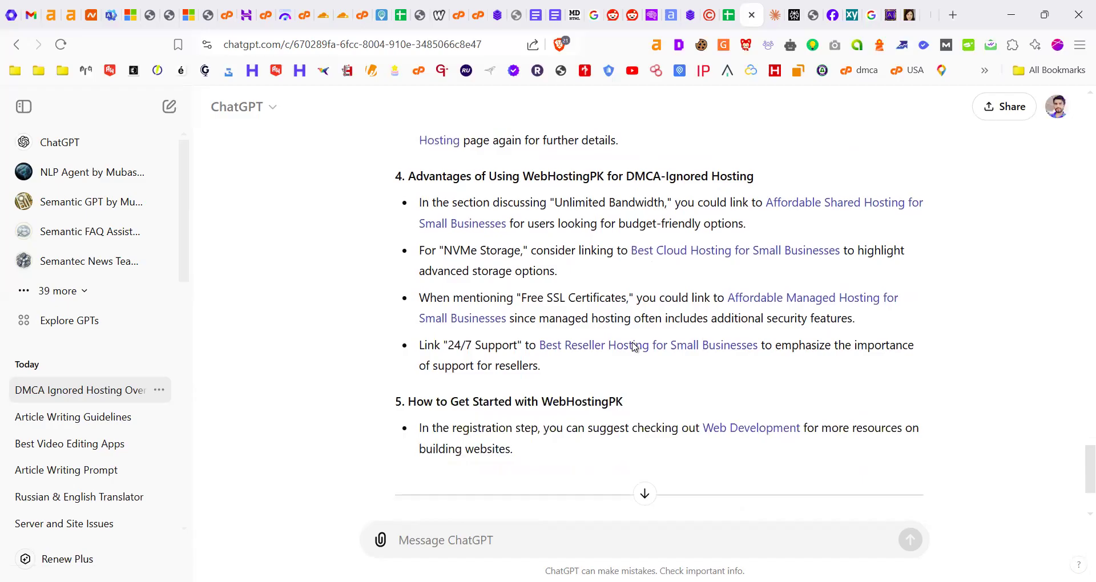
scroll(638, 363, down, 3)
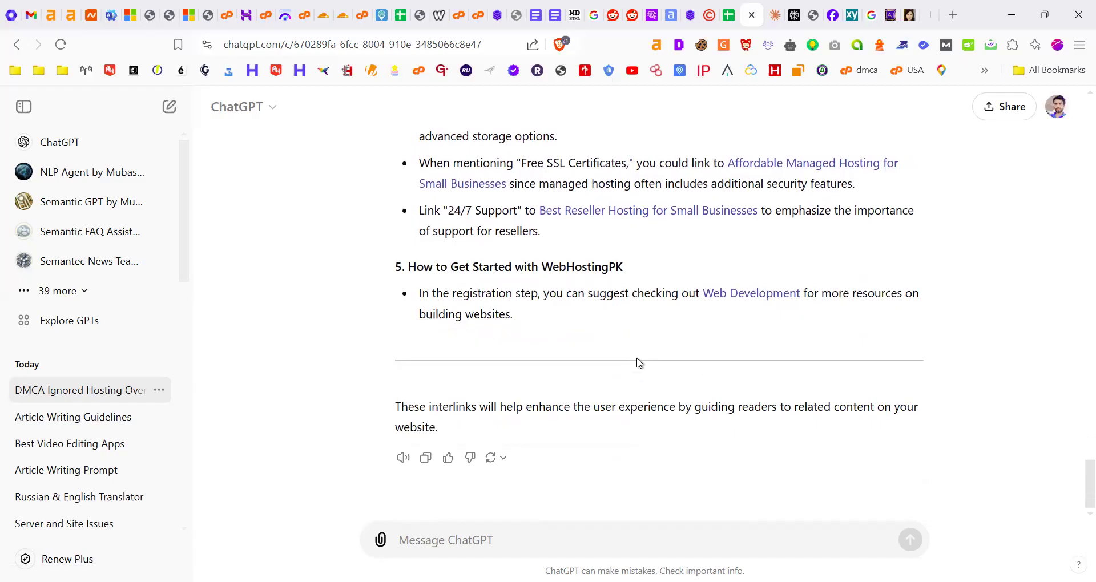
scroll(582, 338, up, 5)
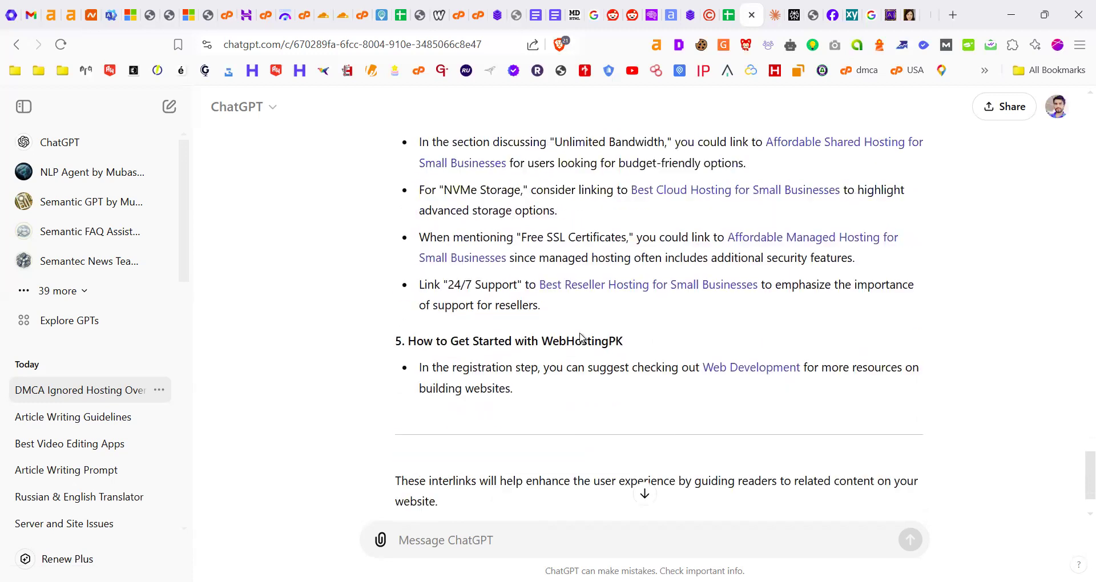
scroll(582, 337, up, 4)
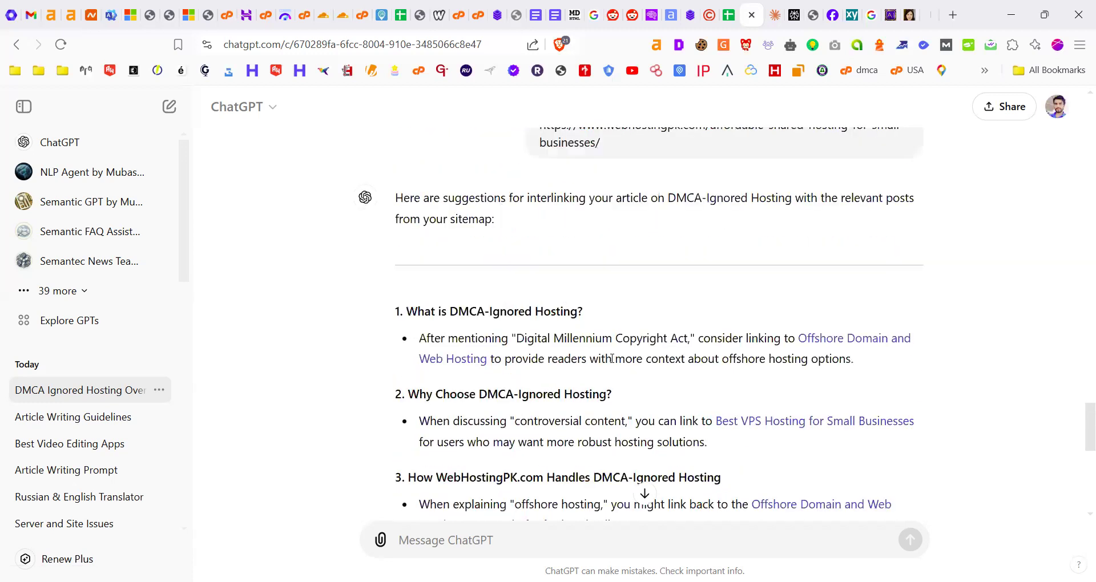
scroll(525, 282, down, 1)
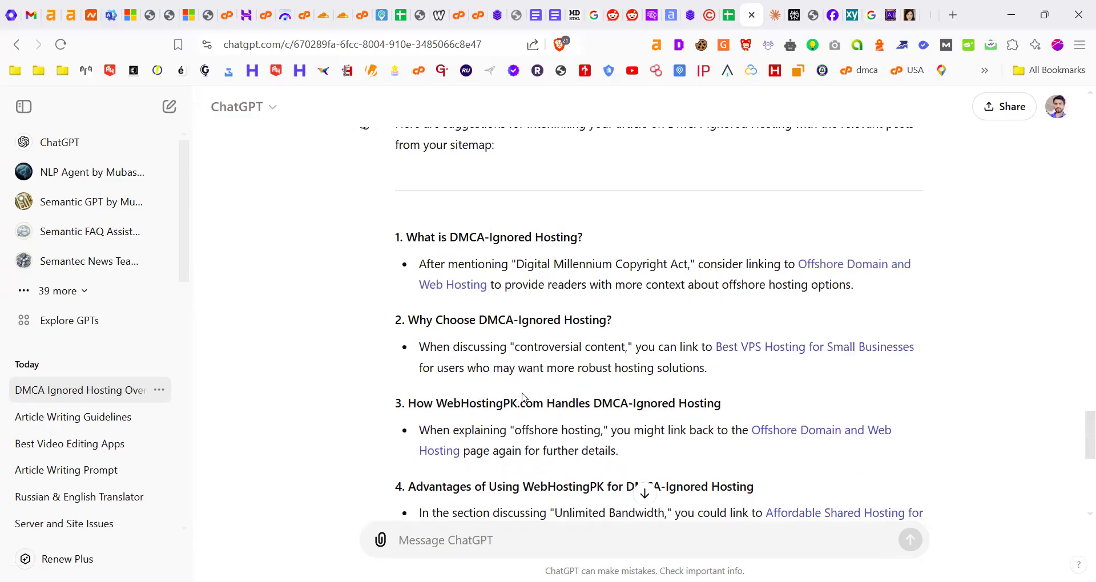
scroll(522, 398, up, 15)
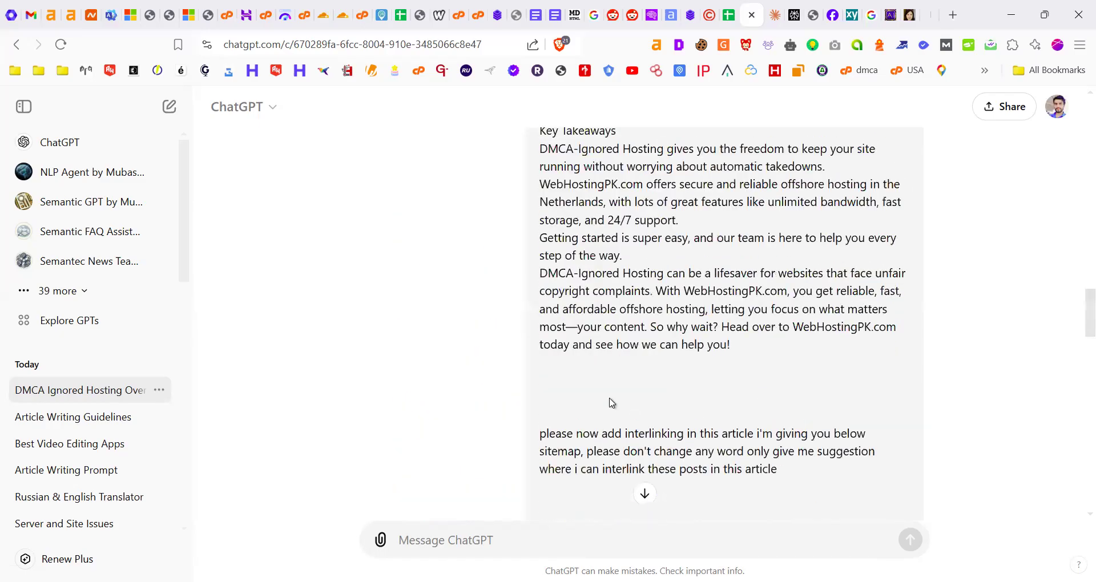
Examine the article, the interlinking request and the pasted sitemap list in the sent prompt, and the reply's link suggestions through section 5
scroll(611, 402, up, 15)
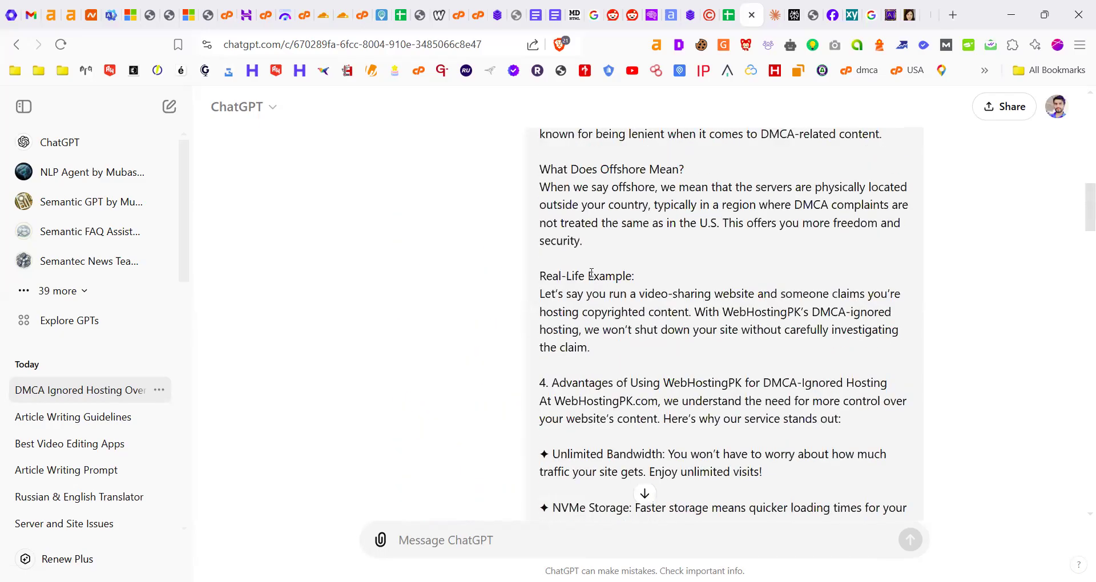
scroll(592, 273, down, 8)
scroll(592, 273, down, 9)
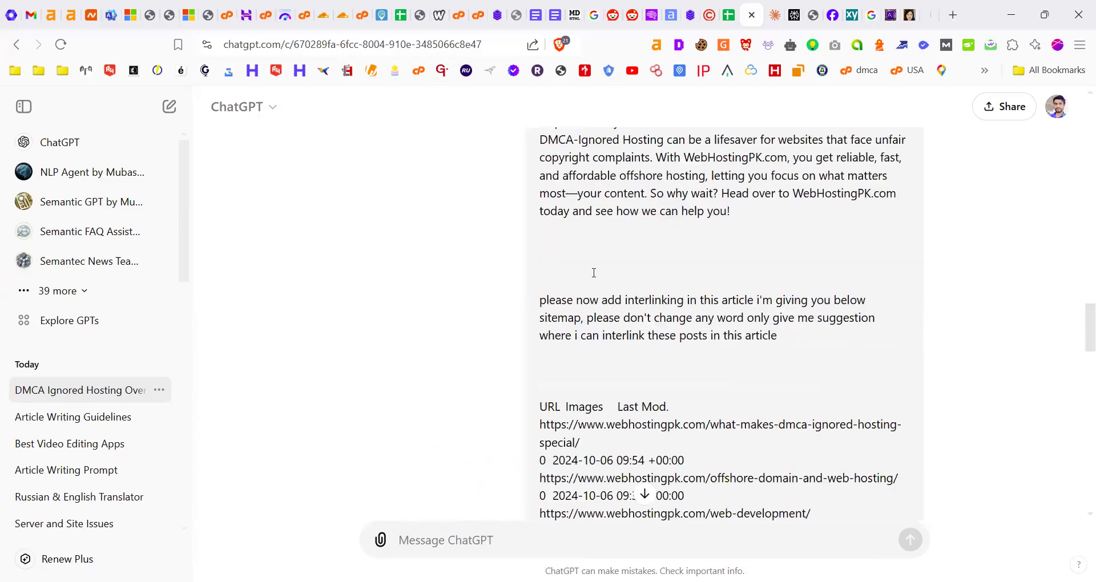
double_click(565, 285)
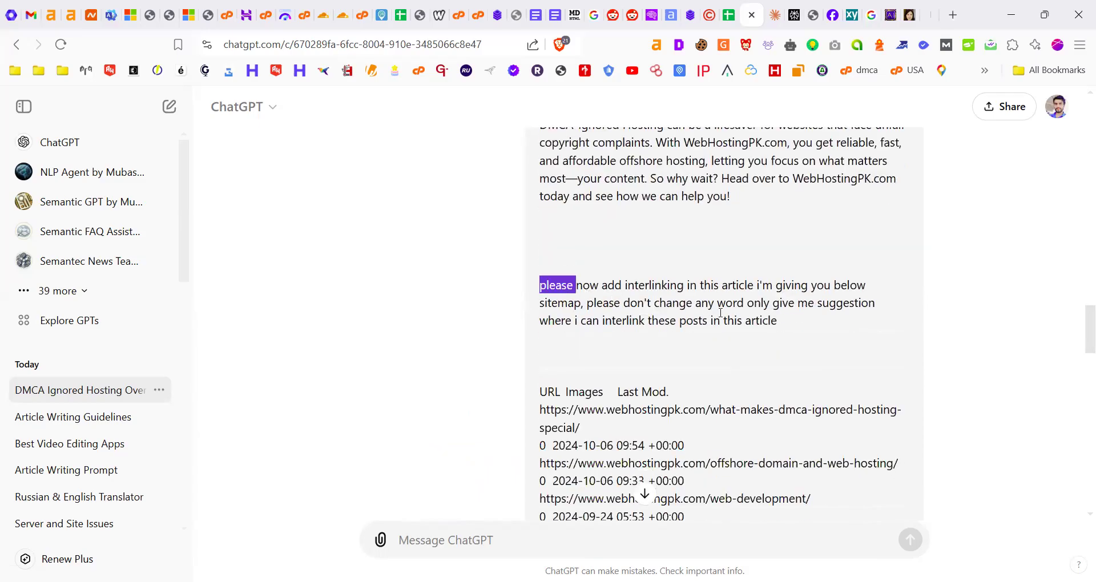
click(764, 318)
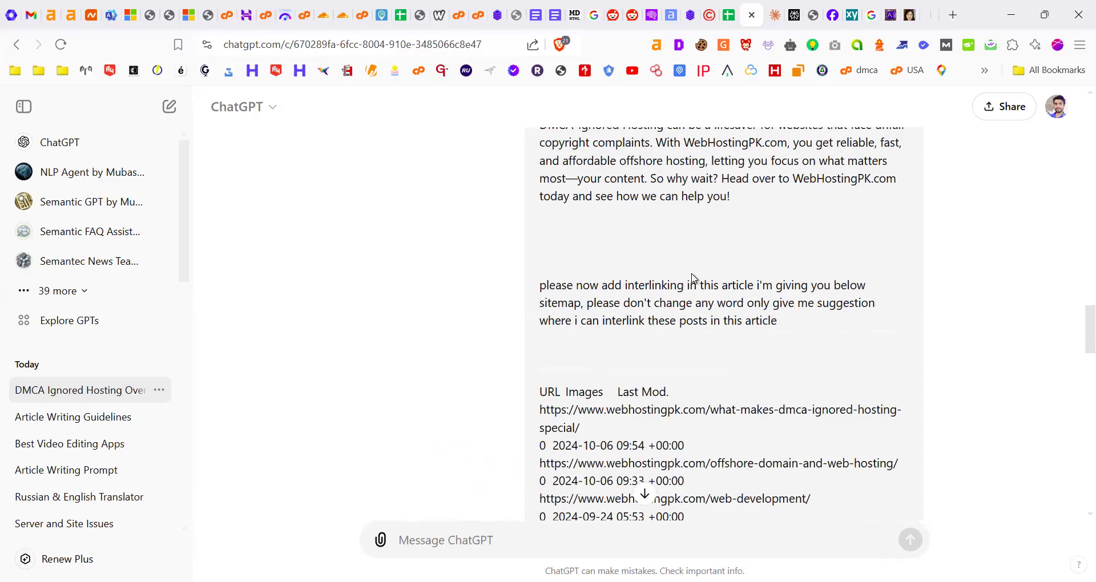
scroll(692, 278, down, 3)
drag(540, 242, 718, 385)
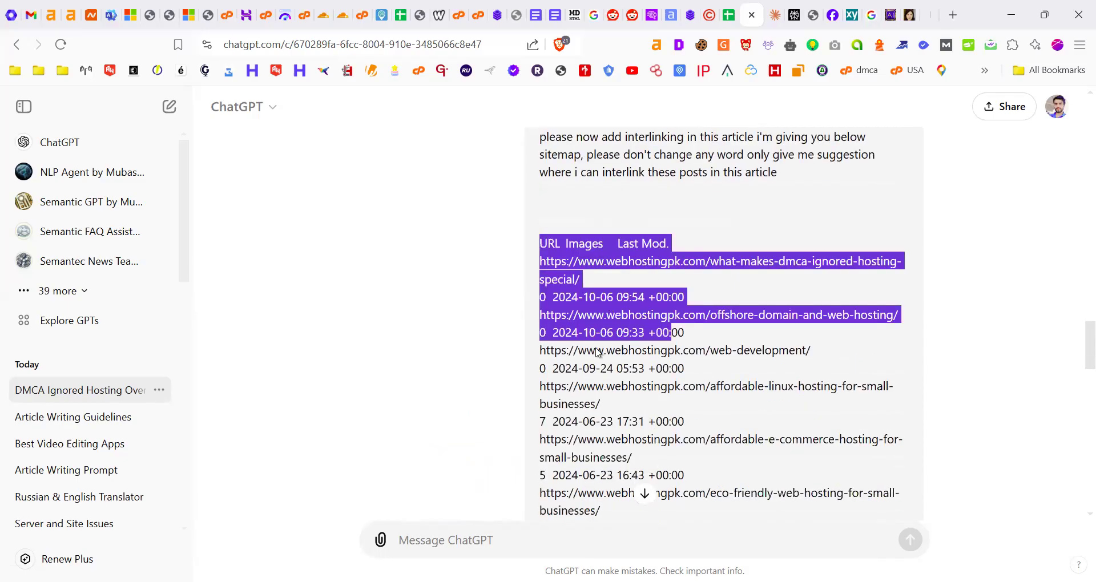
scroll(597, 352, down, 10)
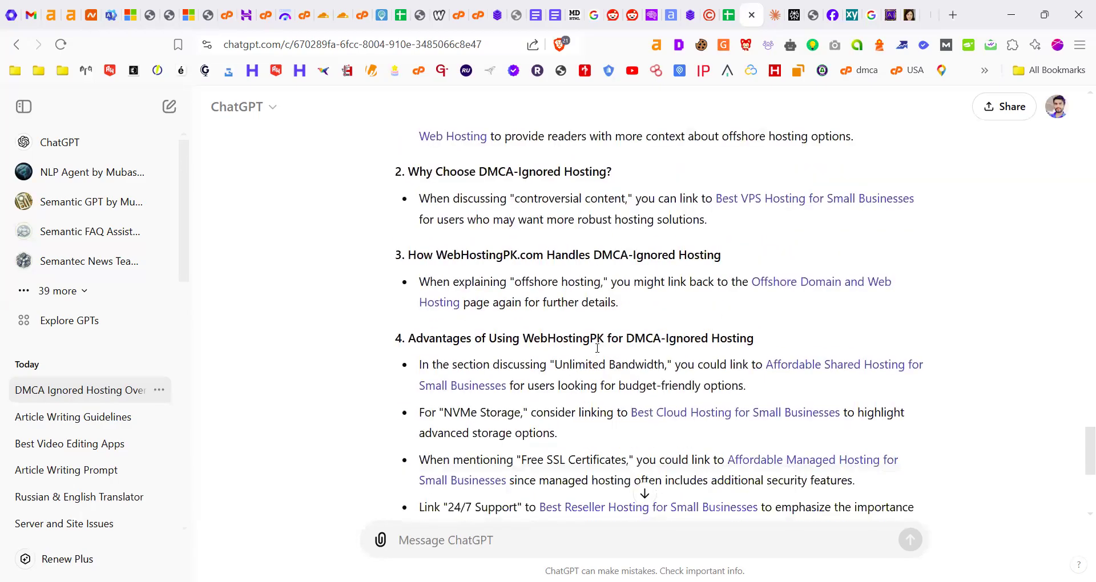
scroll(597, 347, down, 1)
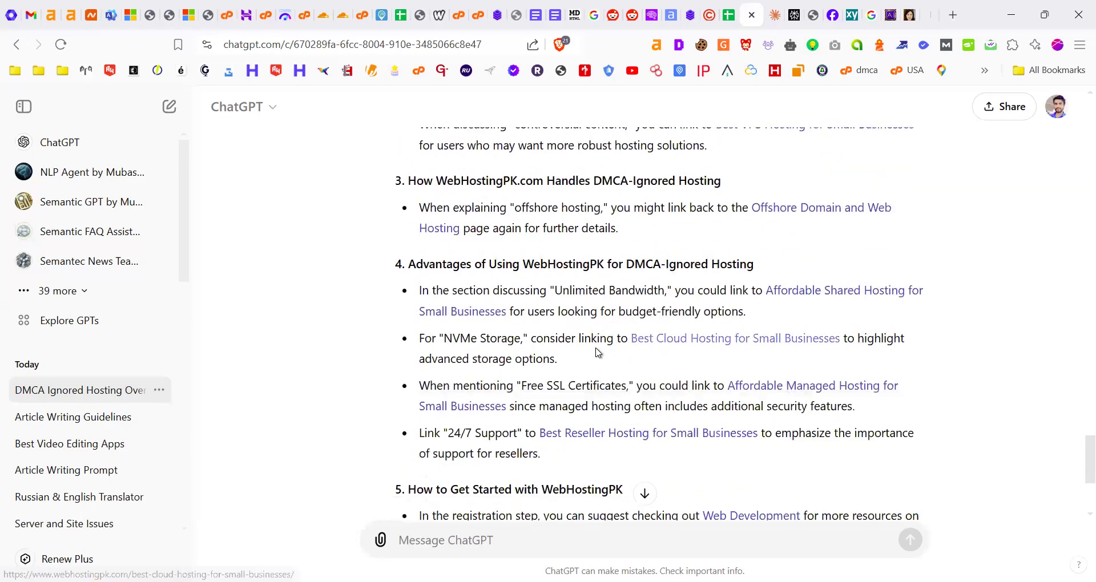
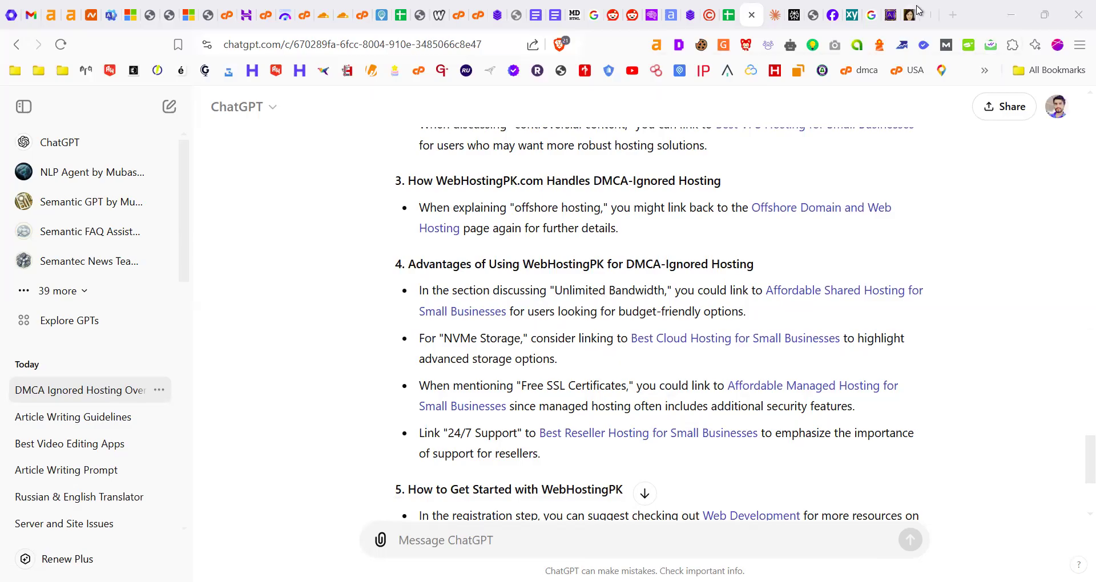
Create a blank Google Docs document and write "Per article External Links: 1-3 Max" as its first line
key(ctrl+t)
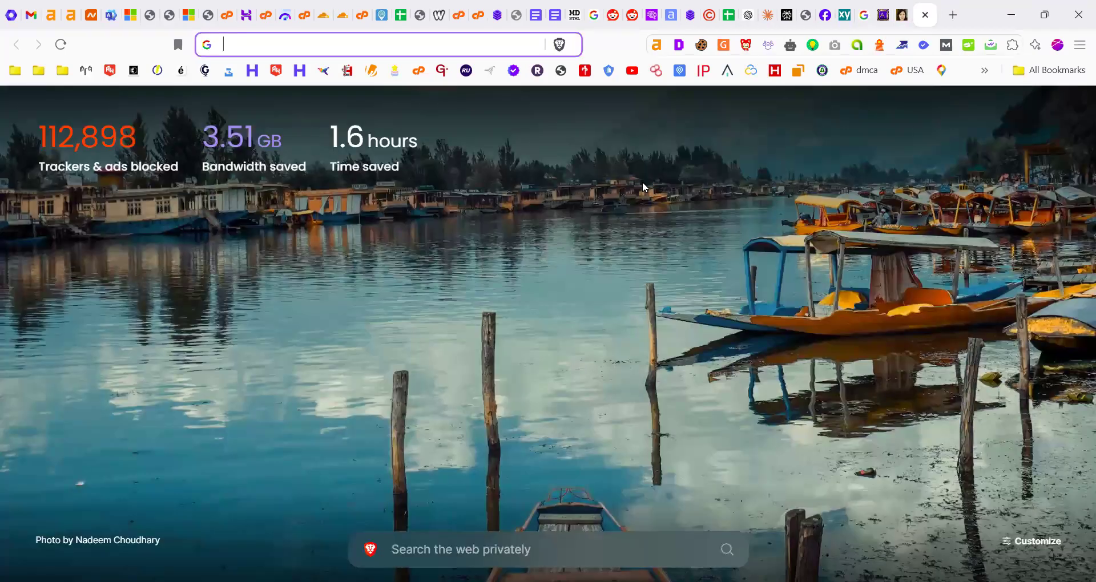
text(docs.new)
key(Return)
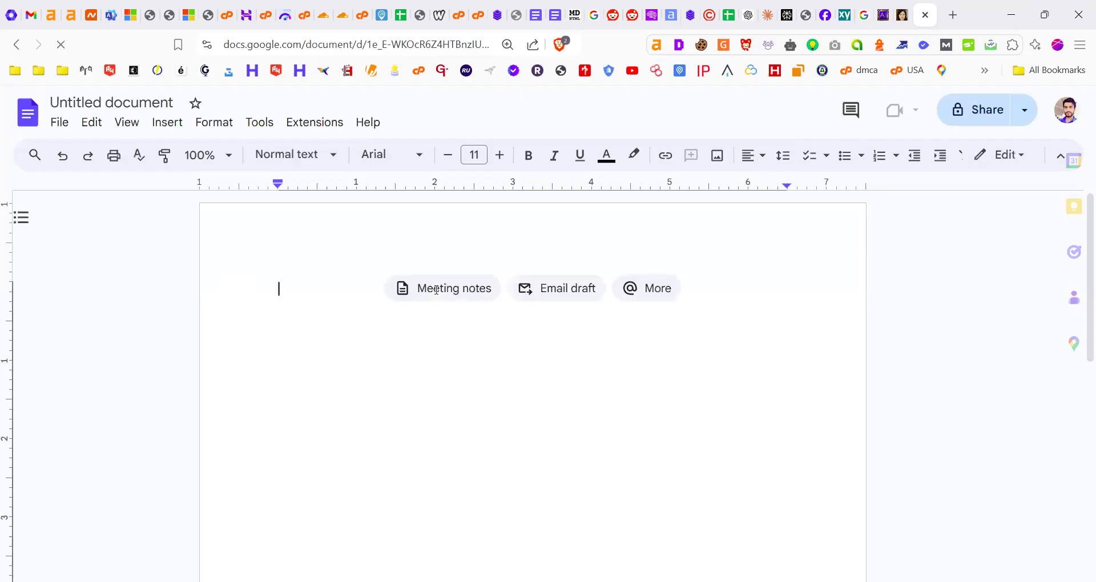
text(Per ar)
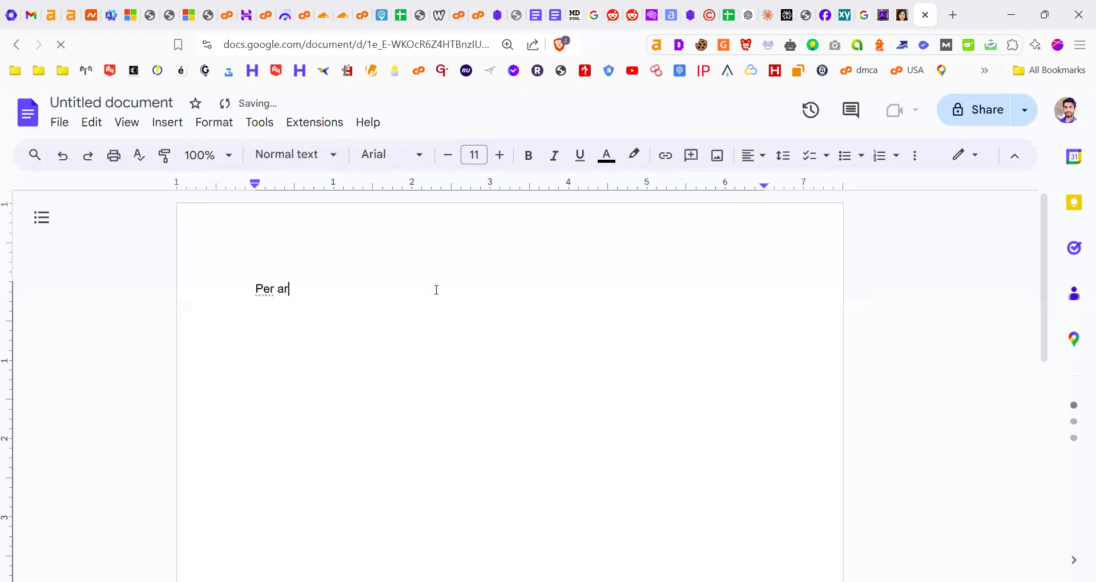
text(ticle )
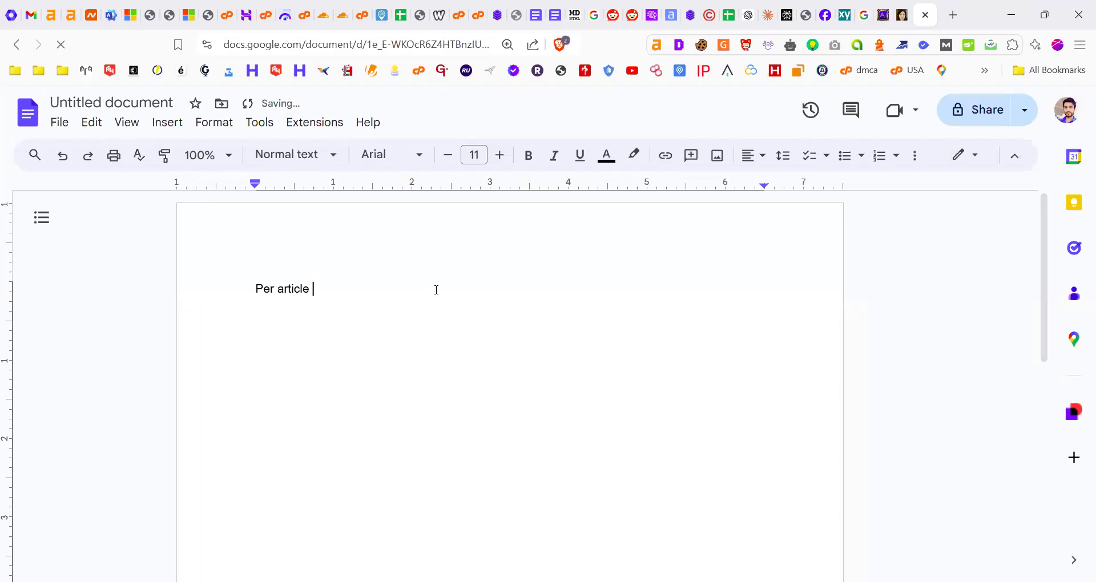
text(External Links: 1-3 )
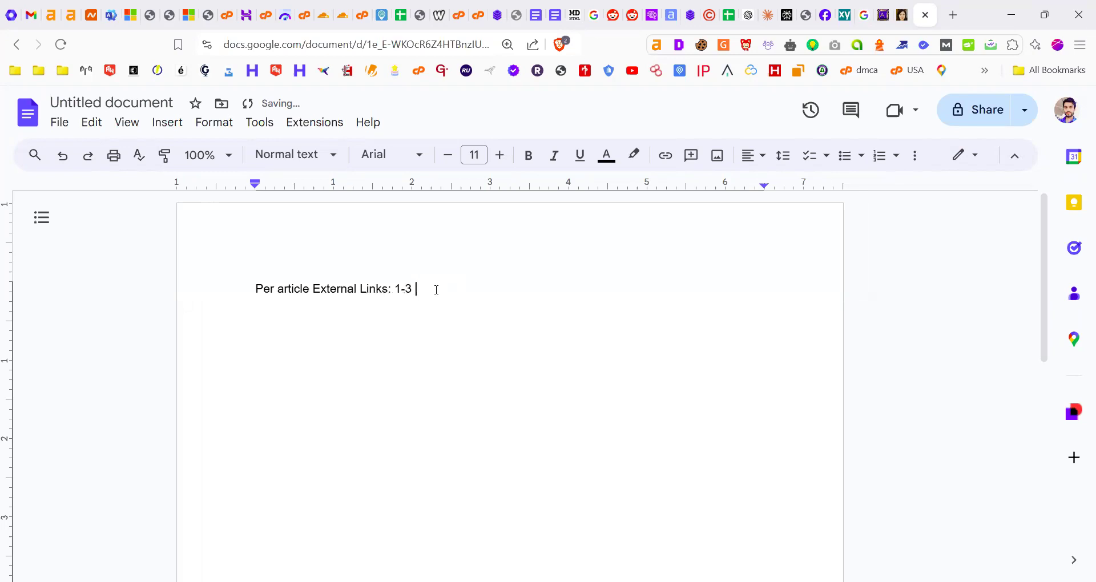
text(Max)
Add a second line reading "Per article Internal Links: 1-12 Max"
key(Return)
text(Per A)
key(BackSpace)
text(article Internal)
key(BackSpace)
text(l)
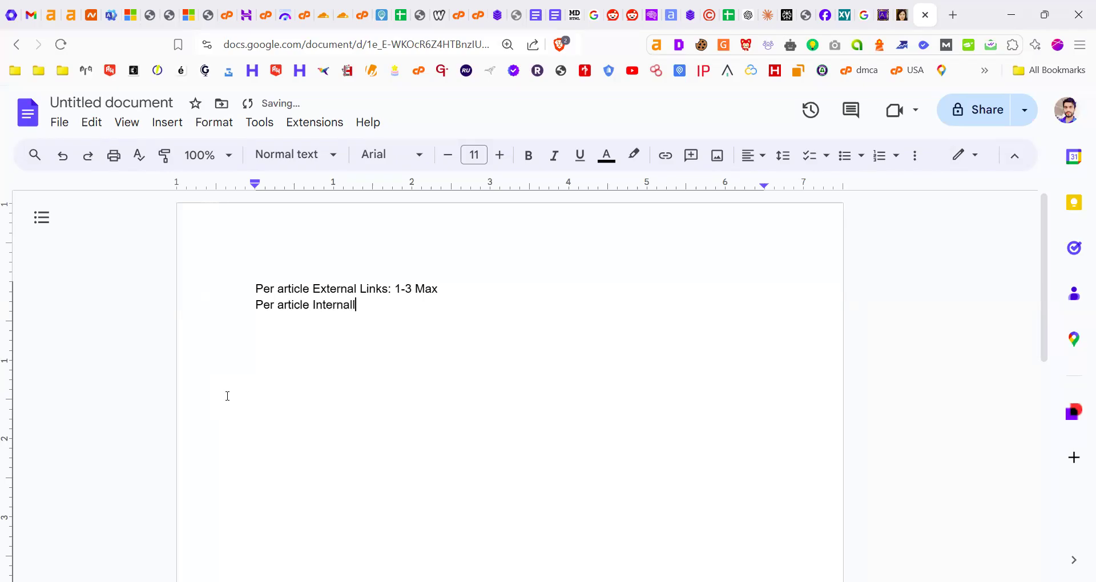
key(BackSpace)
key(BackSpace)
text(Links: 1-12 Max)
Enlarge both lines of text to font size 22 and clear the selection
drag(447, 303, 482, 160)
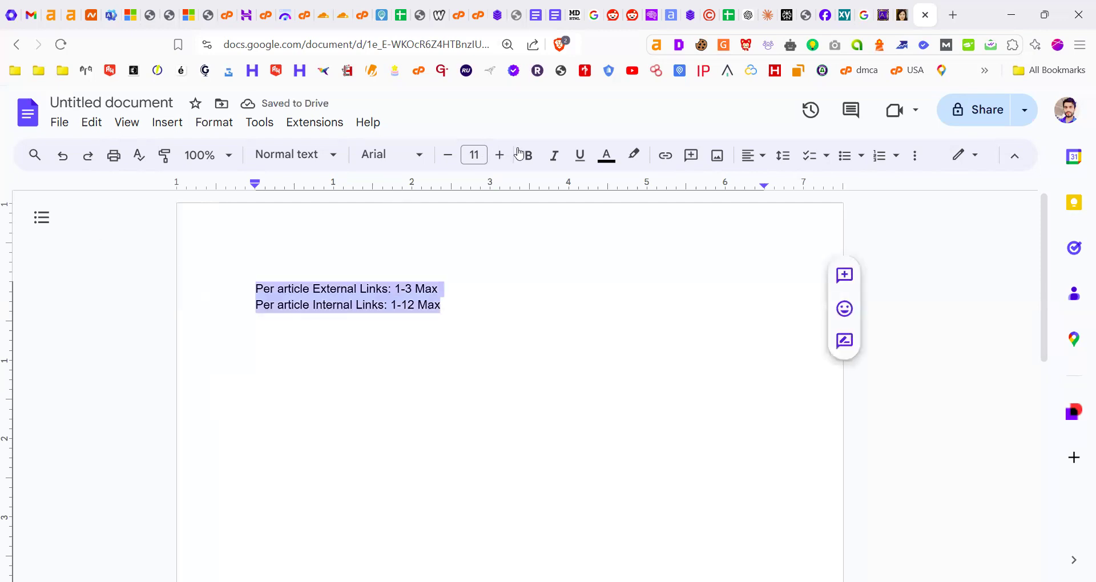
double_click(500, 154)
double_click(500, 155)
double_click(500, 155)
double_click(500, 155)
double_click(499, 154)
click(500, 154)
click(660, 351)
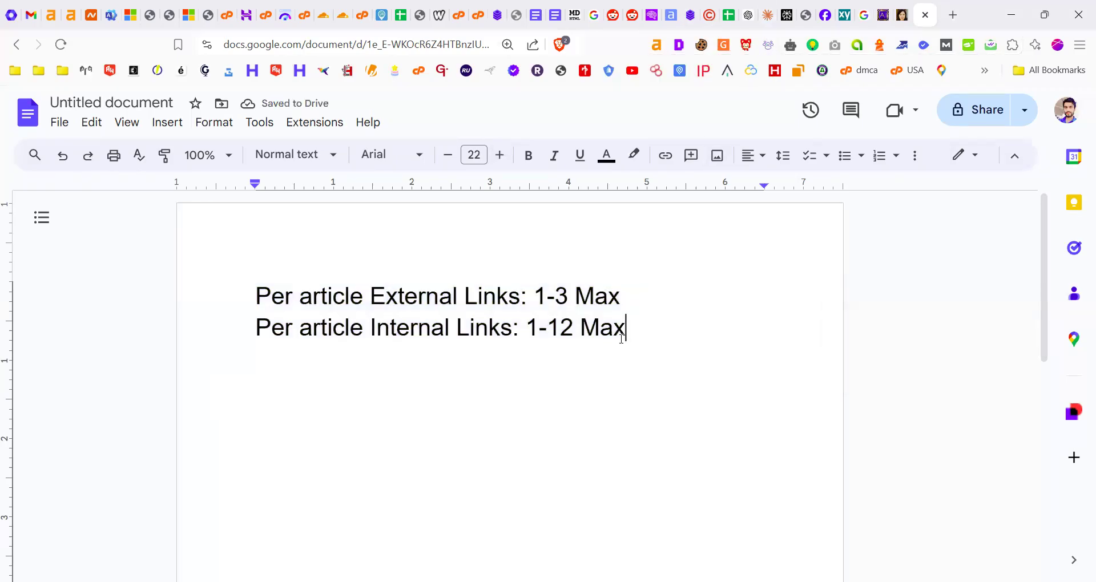
Make the limits "1-12 Max" and "1-3 Max" bold in the two lines
drag(630, 333, 526, 335)
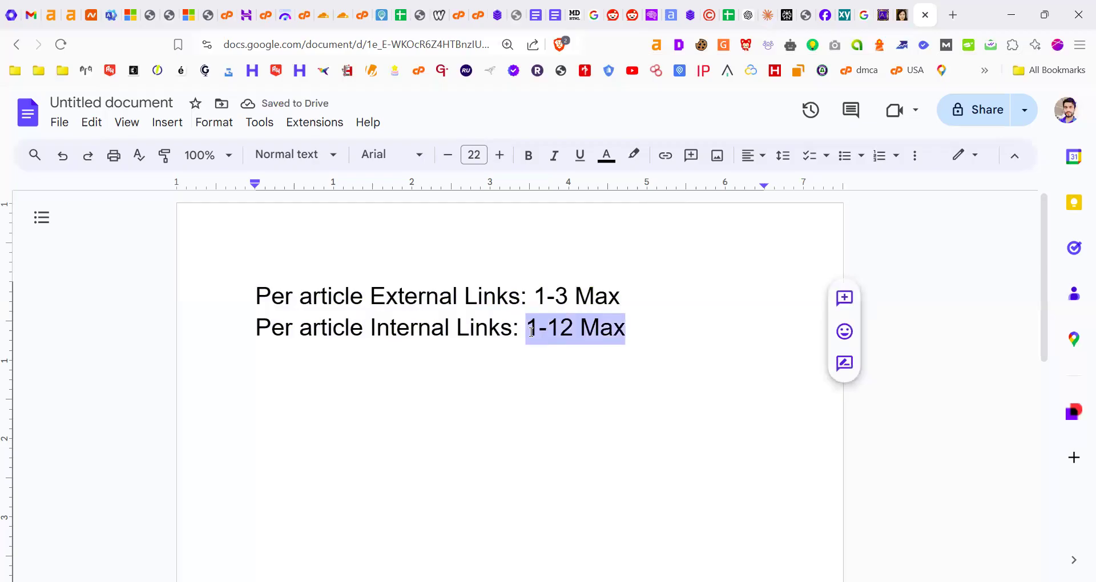
click(528, 155)
drag(625, 293, 534, 295)
click(536, 153)
click(684, 230)
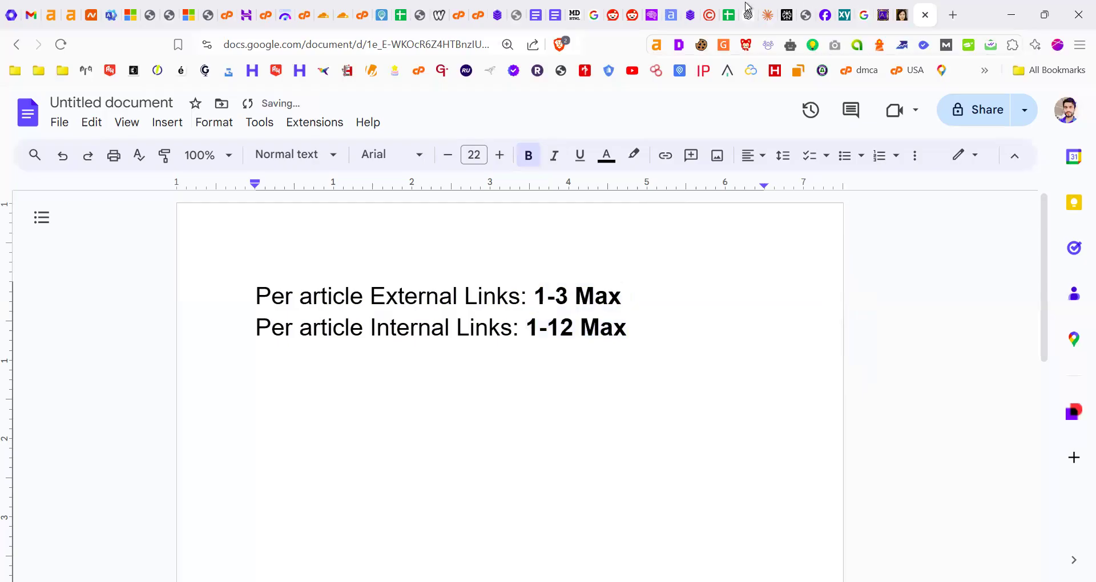
Switch back to the ChatGPT conversation and send the prompt "Give me suggestion for above article slug strature"
click(743, 7)
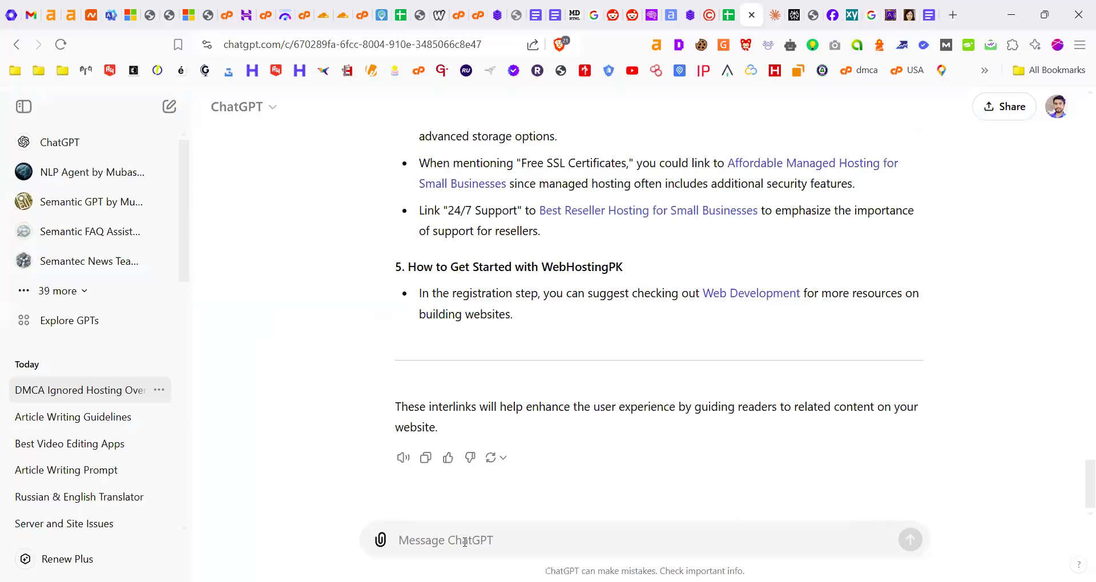
text(Give me sugges)
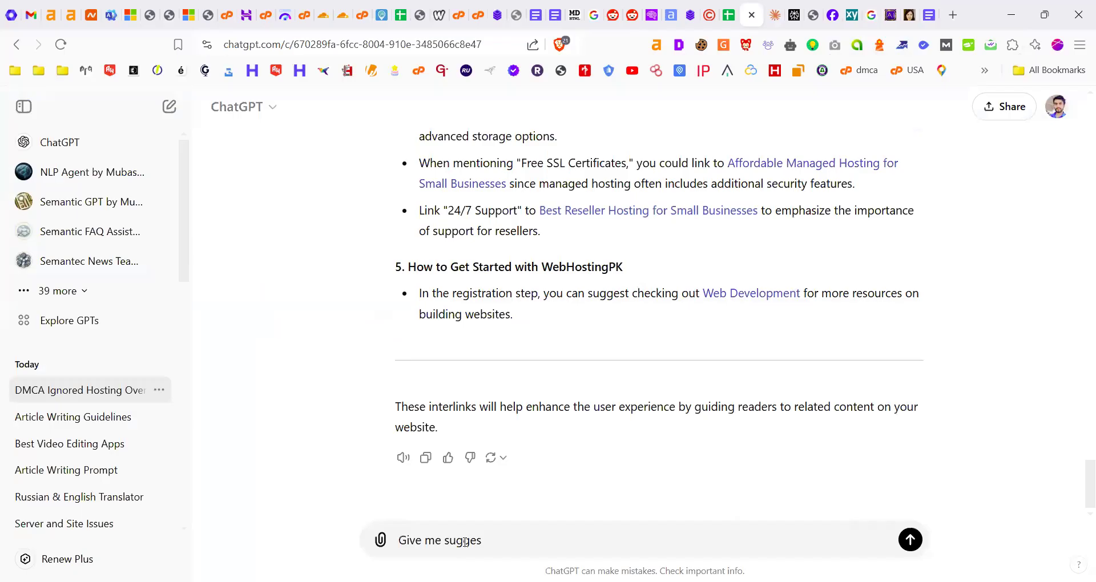
text(tion for above article)
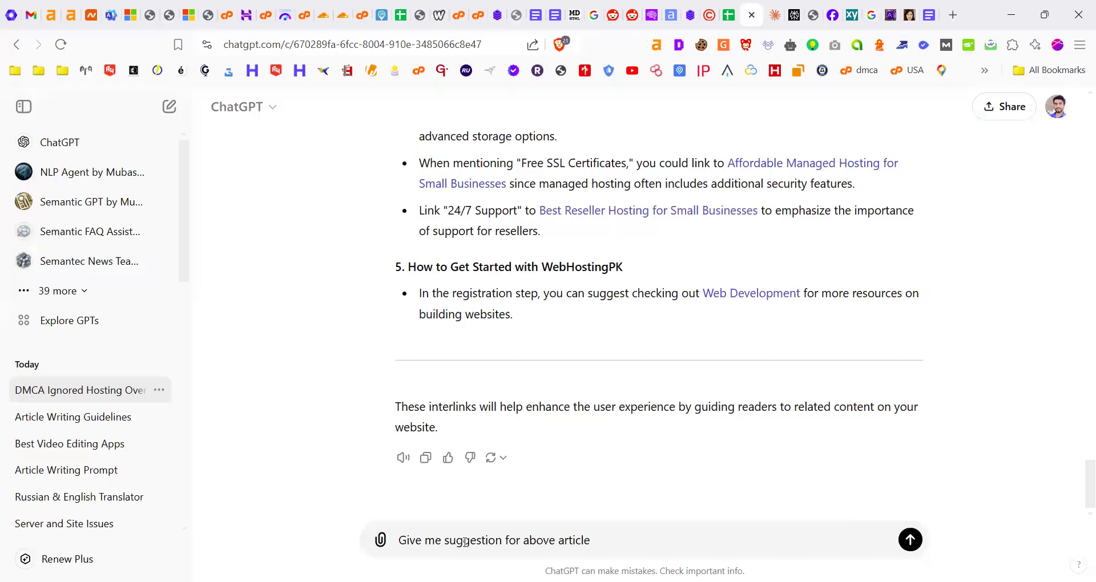
text(slug strature)
key(Return)
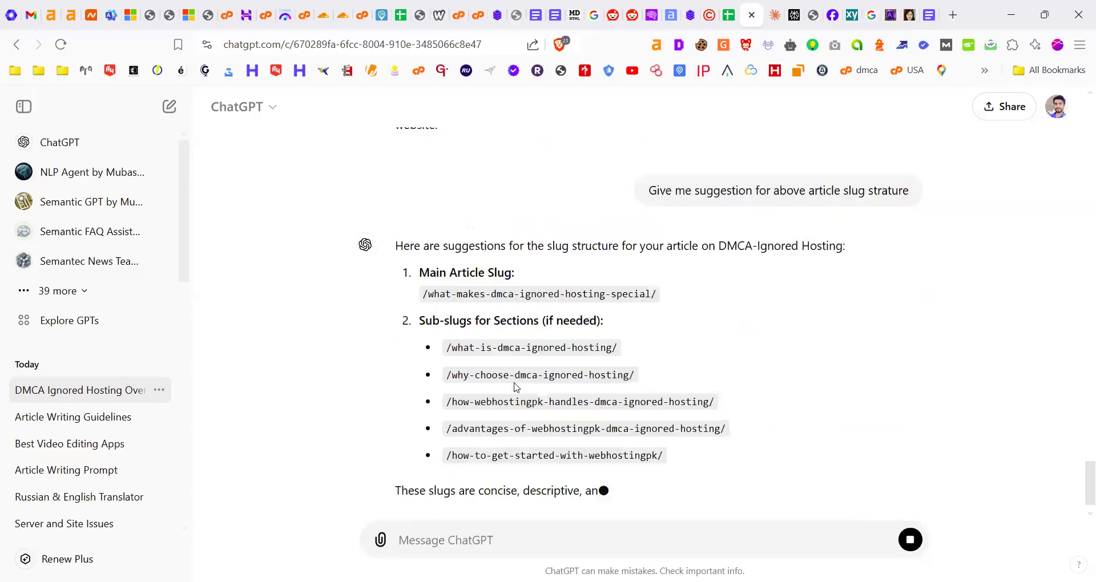
Examine the suggested slugs, send the follow-up "with categories and short" and read through the shortened slug structure
scroll(485, 340, up, 1)
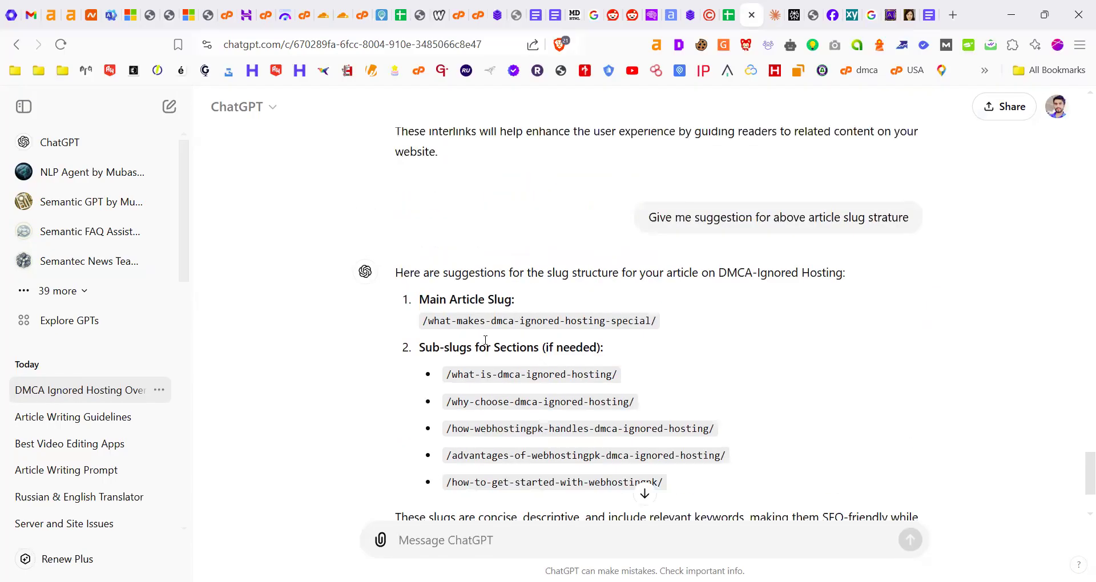
scroll(460, 339, down, 1)
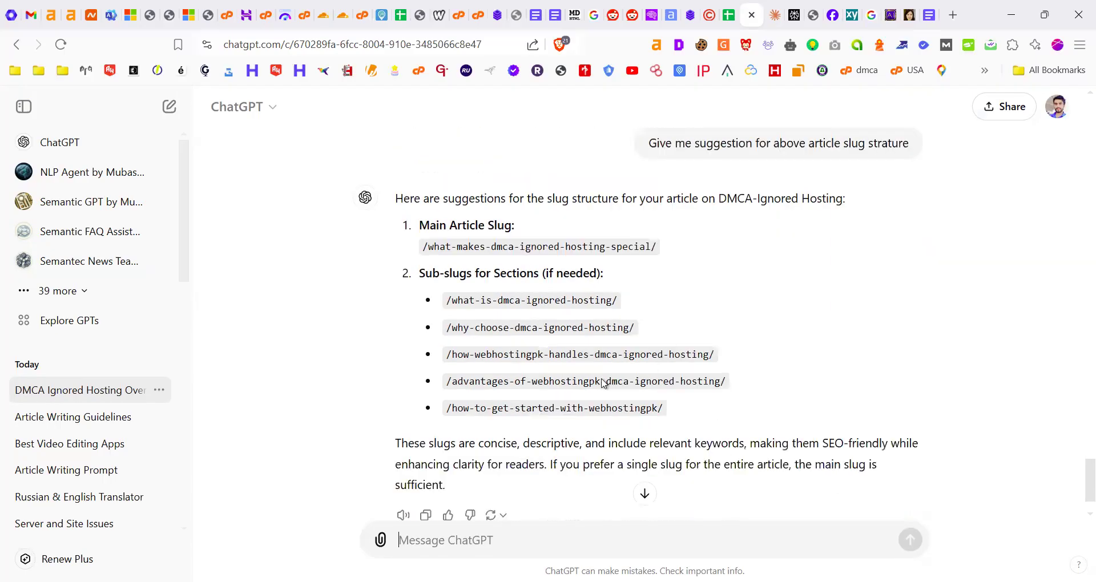
scroll(504, 442, down, 1)
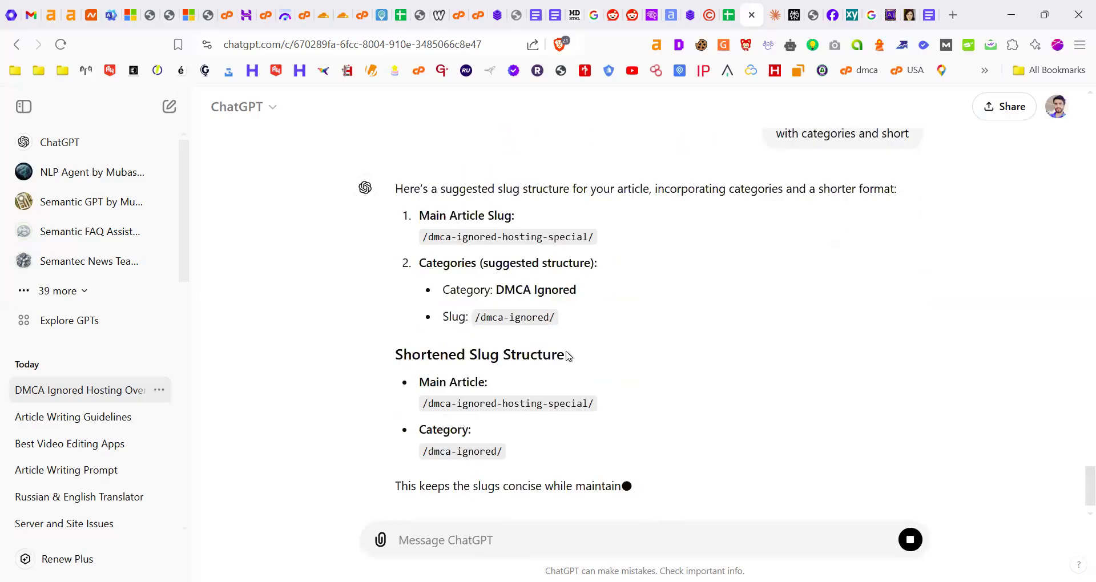
scroll(544, 394, up, 3)
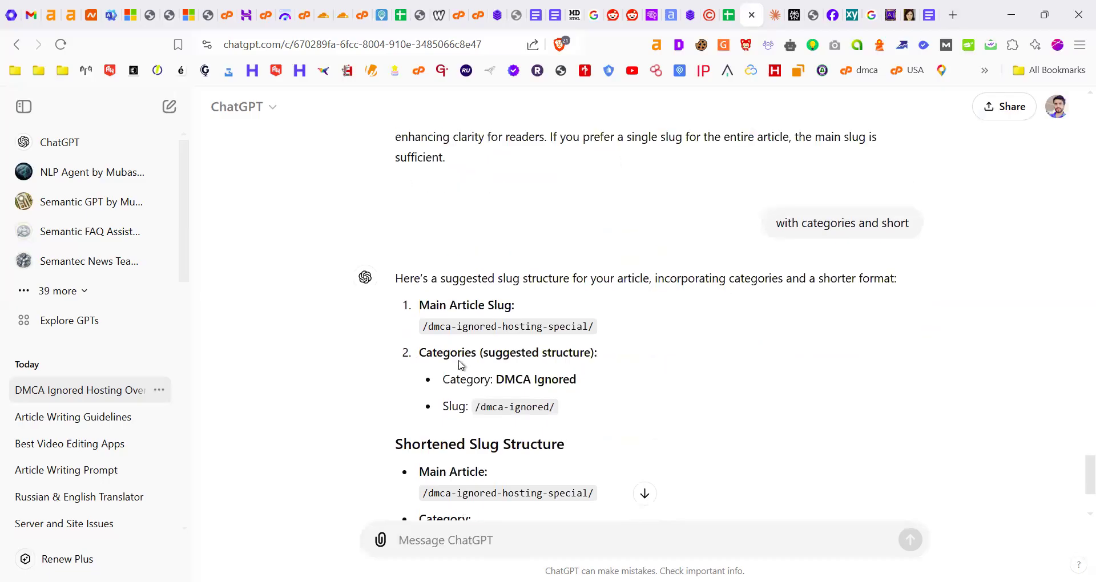
scroll(648, 323, down, 1)
scroll(617, 335, down, 1)
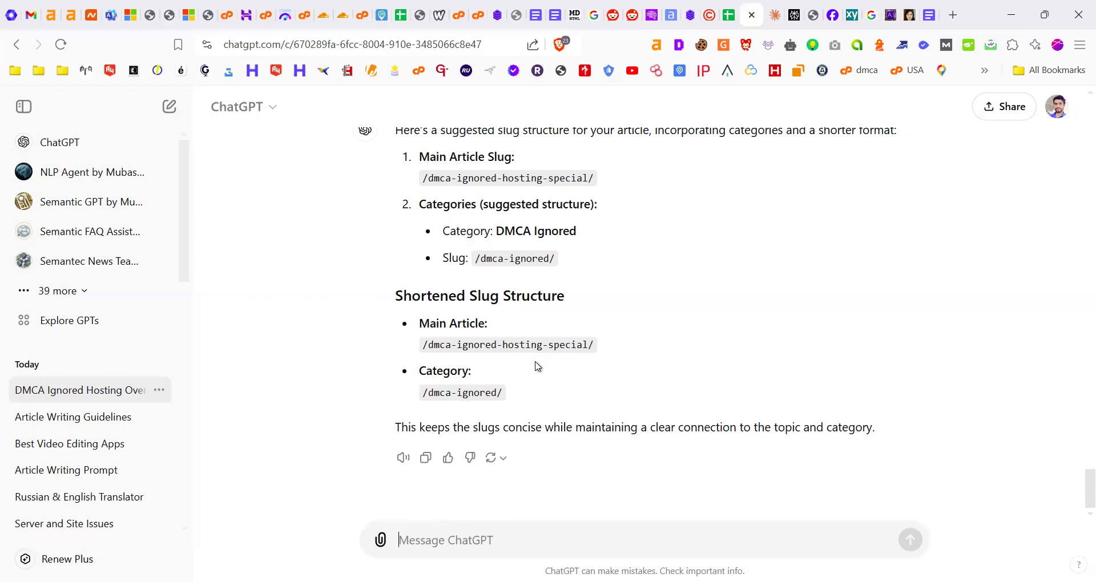
scroll(534, 365, up, 1)
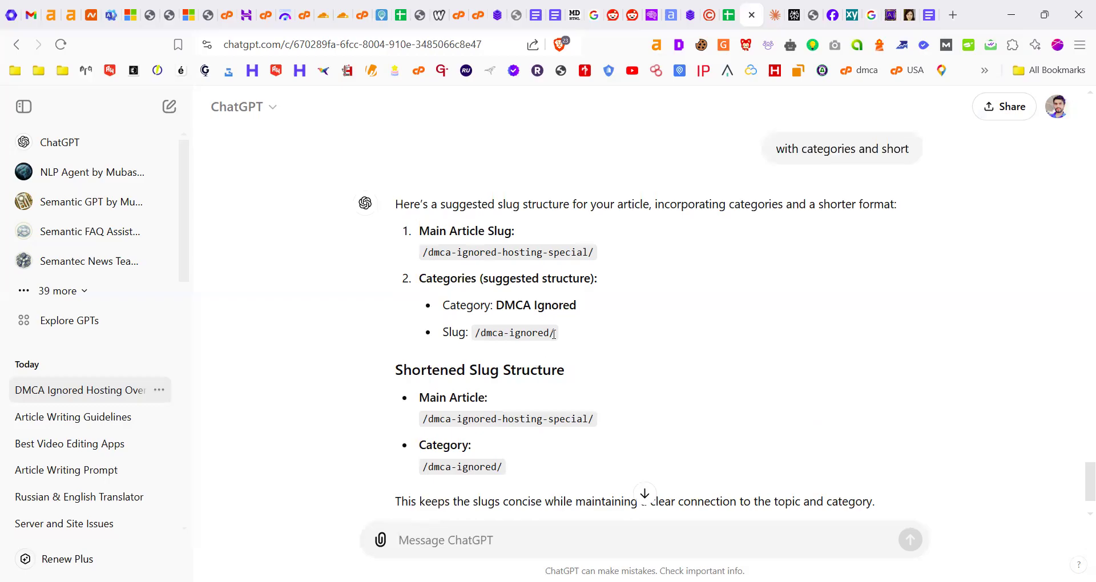
Compare the earlier main-article and section slug suggestions with the shortened slug structure that includes a category
scroll(755, 252, up, 15)
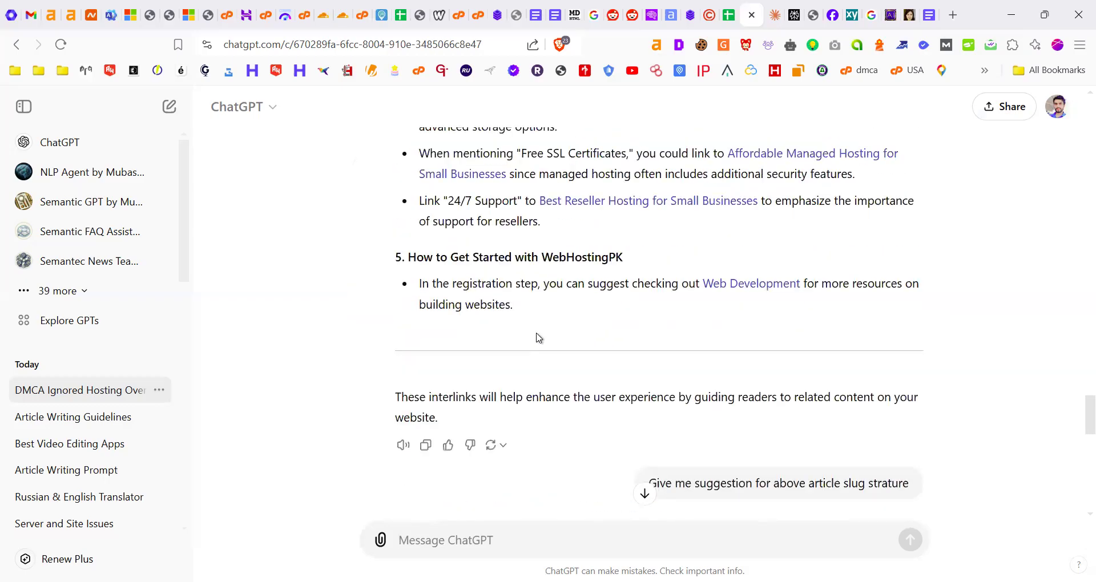
scroll(537, 337, up, 6)
scroll(536, 337, down, 14)
scroll(730, 408, up, 4)
scroll(730, 408, down, 1)
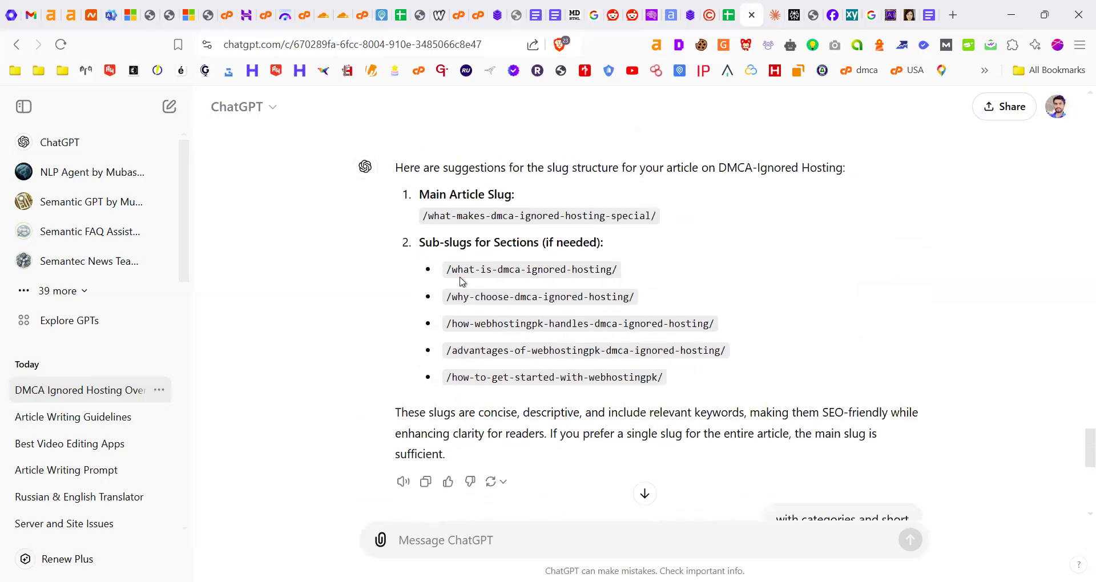
scroll(586, 347, down, 4)
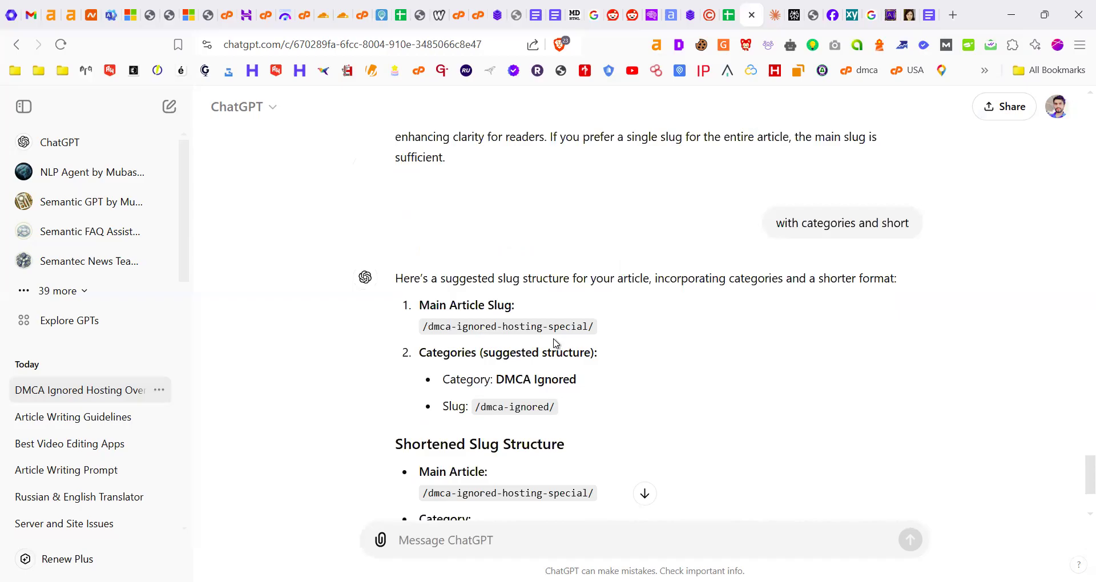
scroll(554, 342, down, 3)
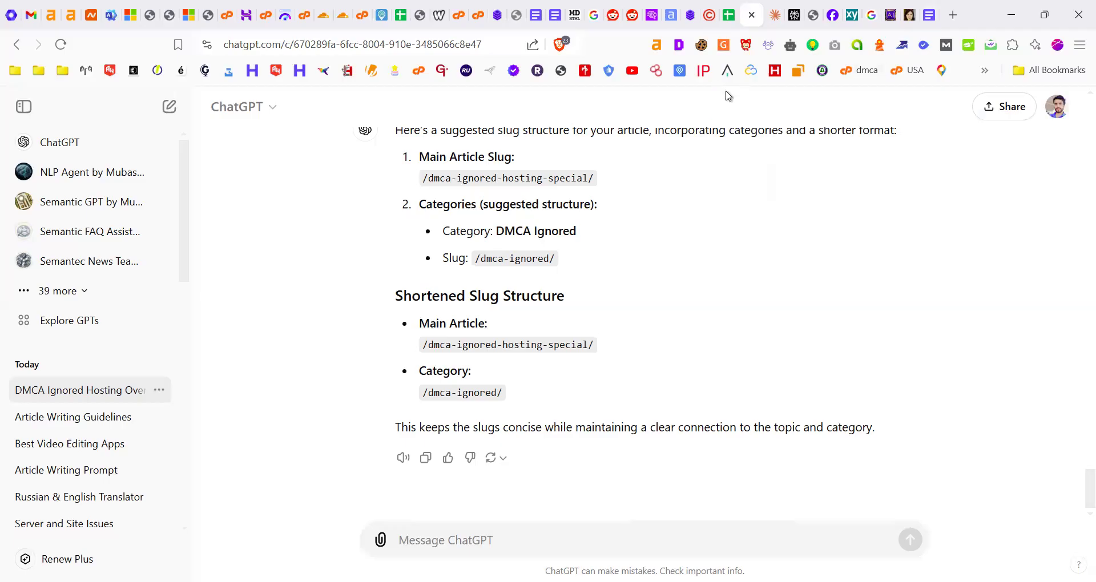
Open the Complaints Board site from the Semantic bookmarks folder in a new browser tab
key(ctrl+t)
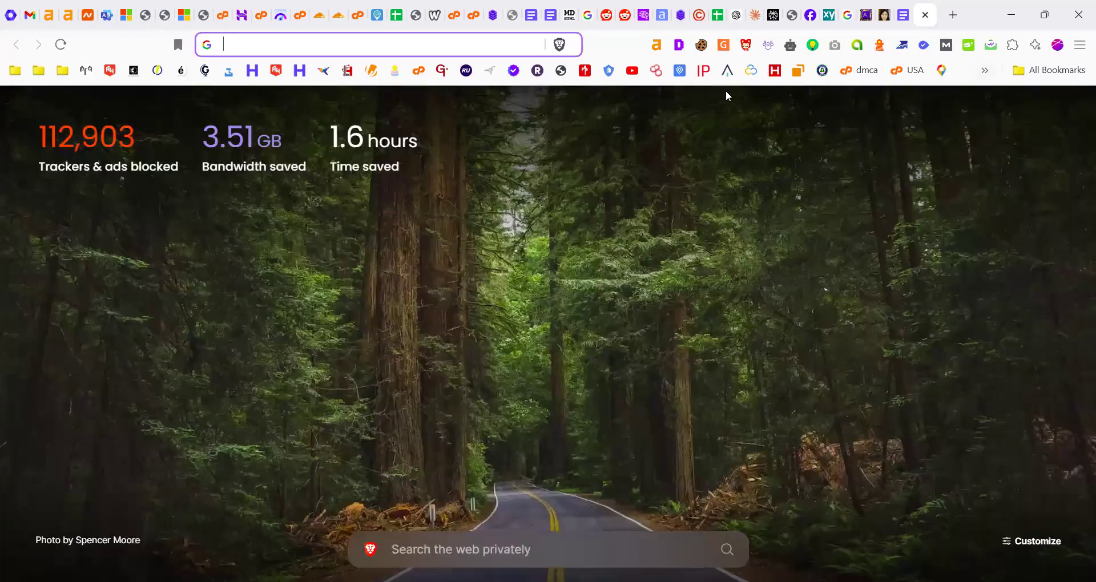
click(984, 70)
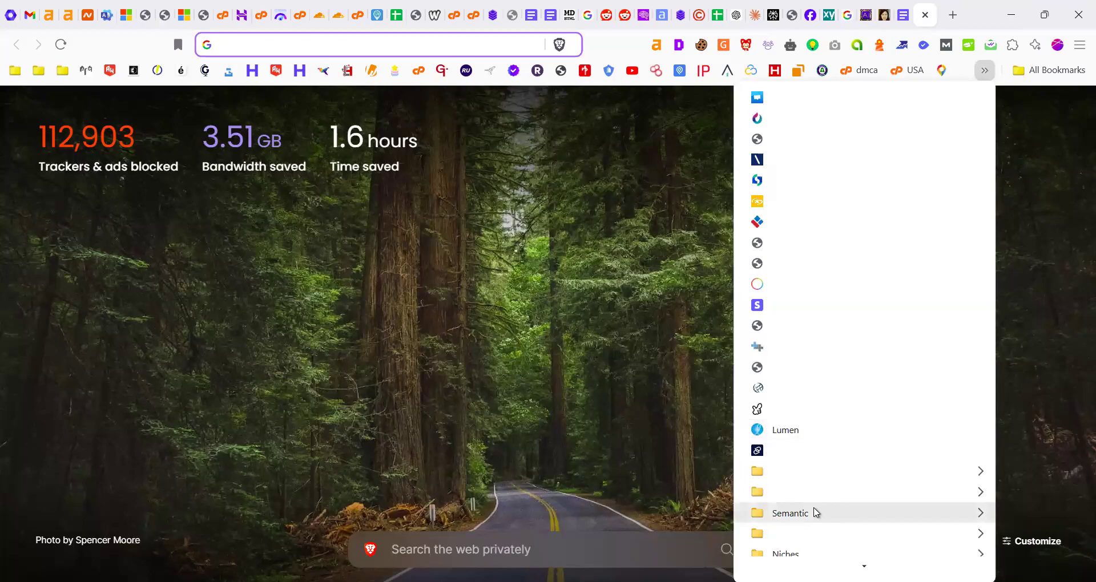
mouse_move(816, 512)
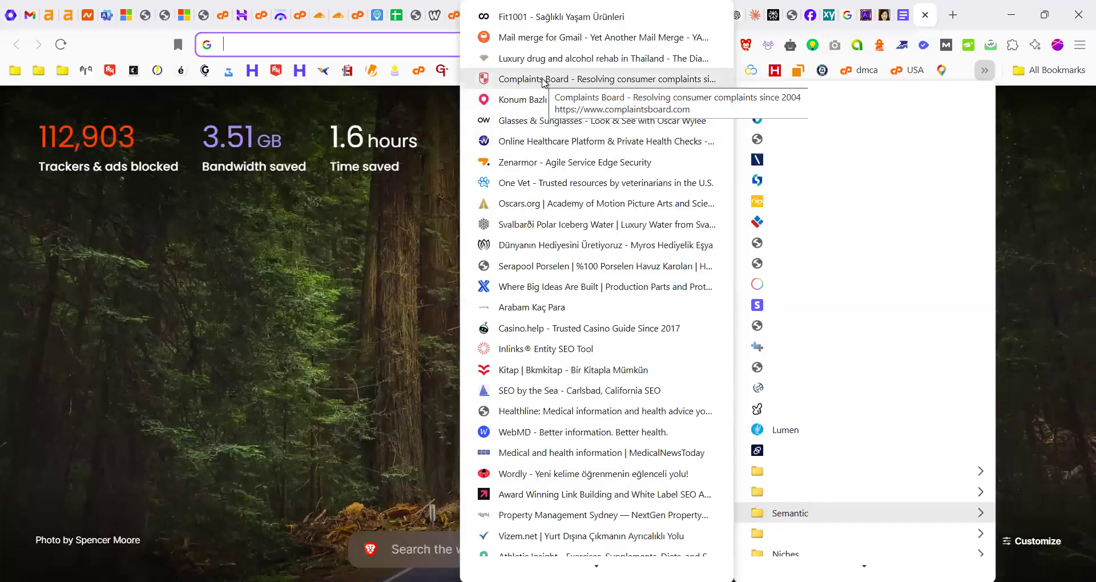
click(543, 81)
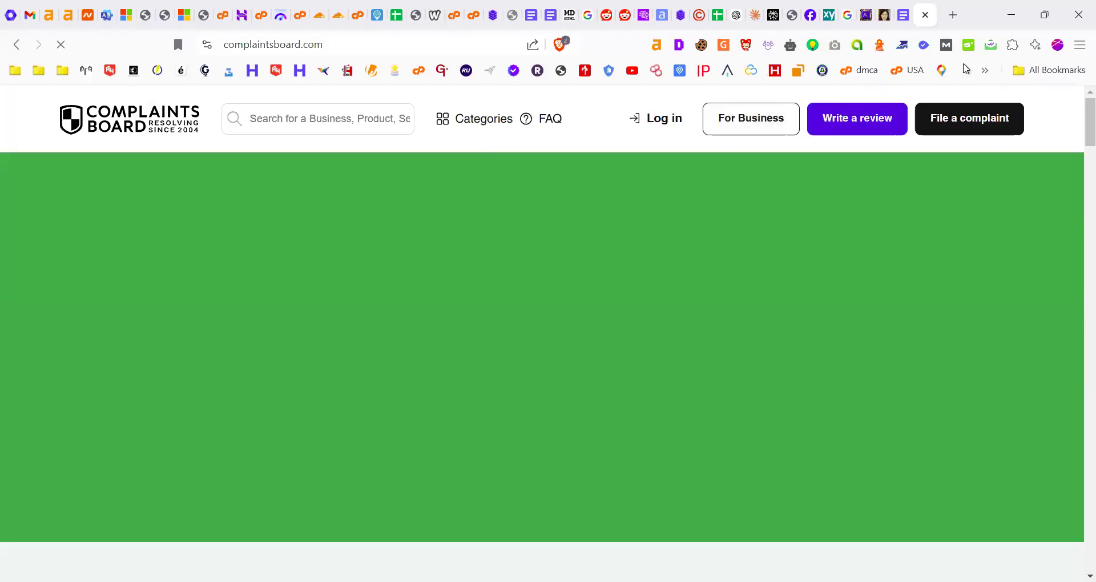
Open the Svalbardi Polar Iceberg Water site from the Semantic bookmarks folder and go to its Water Guide page
click(985, 72)
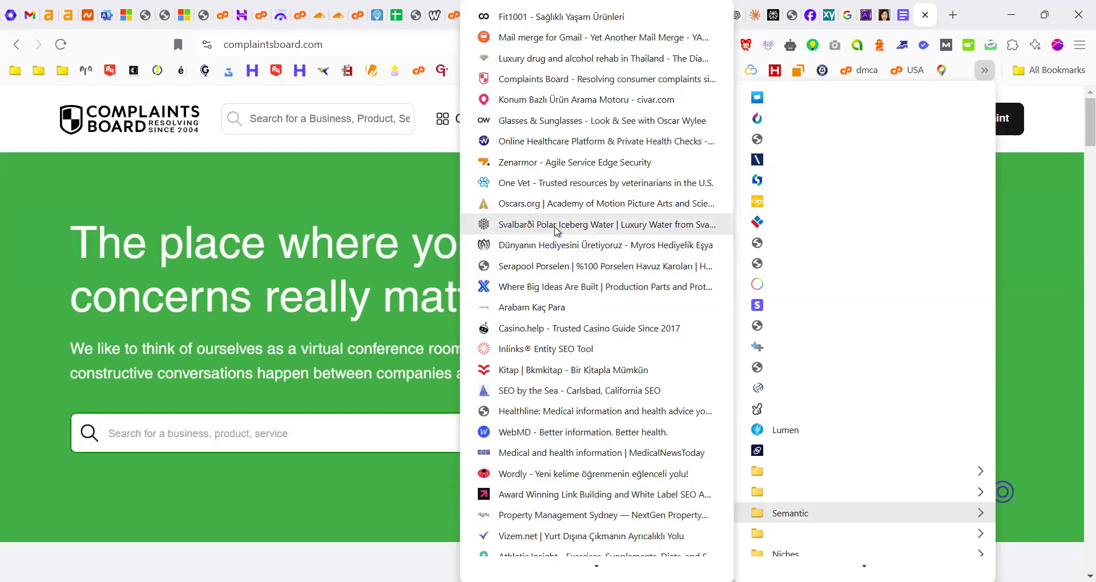
click(556, 228)
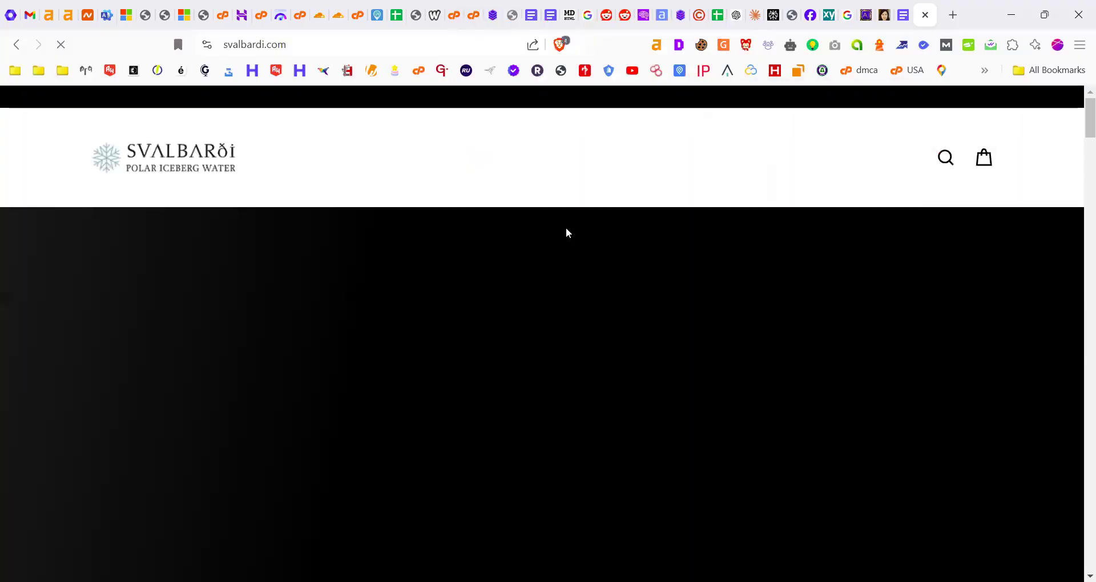
scroll(587, 346, down, 5)
scroll(588, 345, down, 10)
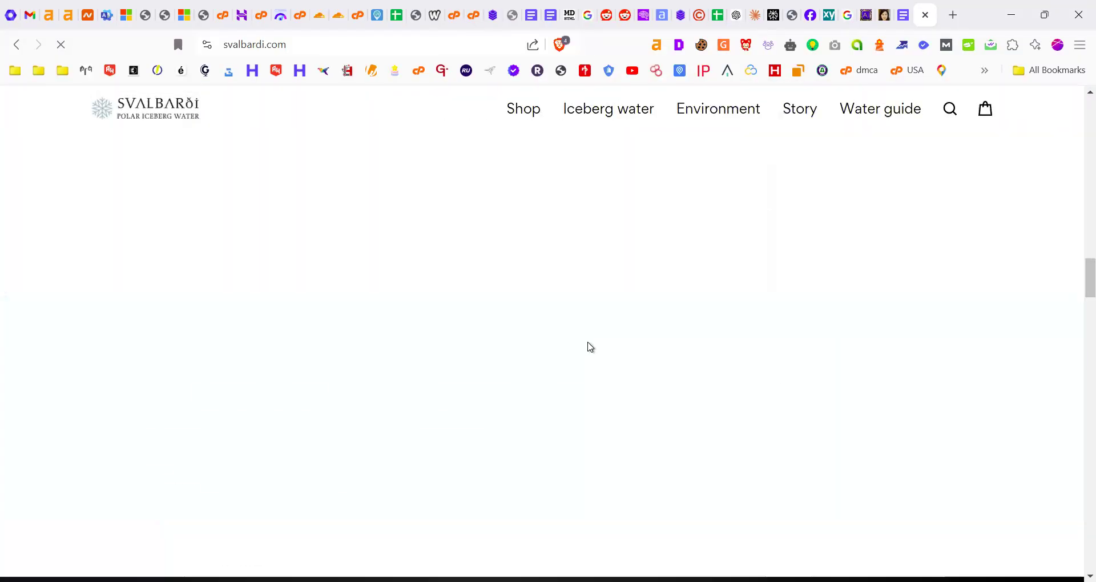
scroll(481, 314, up, 5)
scroll(481, 315, up, 3)
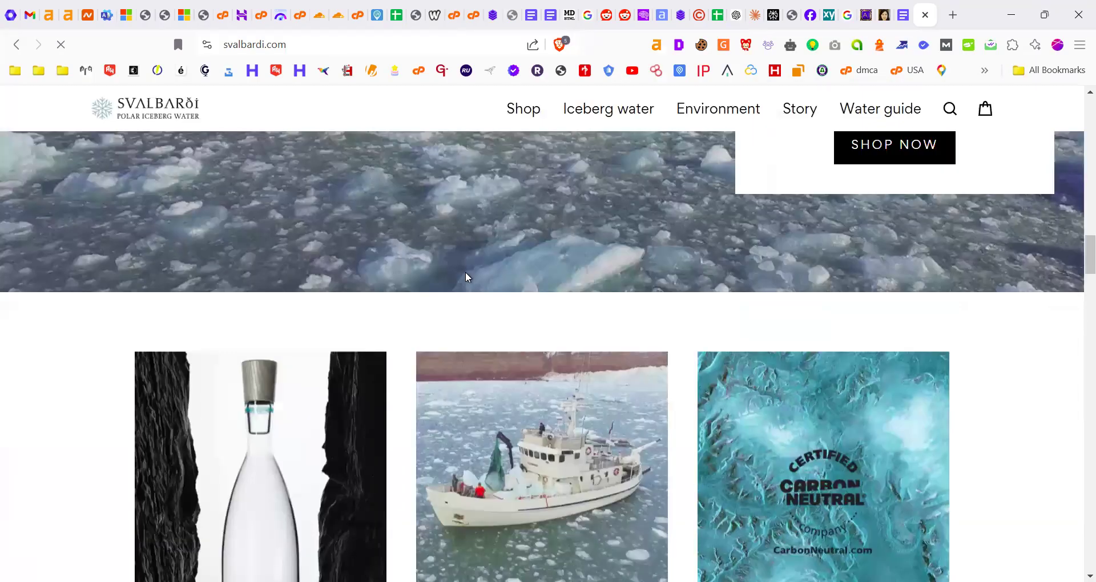
scroll(465, 284, down, 15)
scroll(472, 343, down, 10)
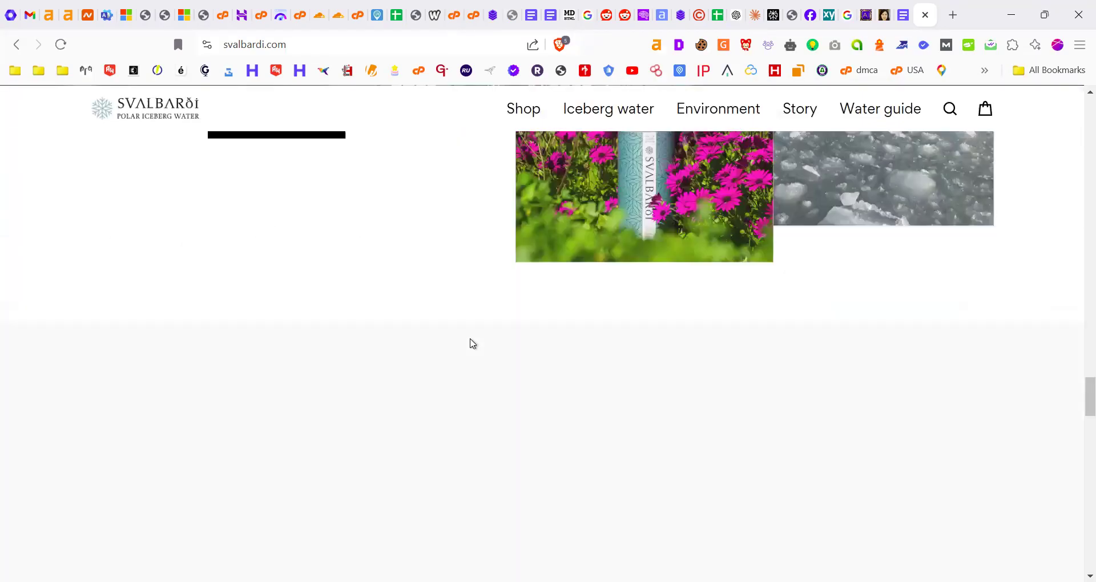
scroll(547, 309, up, 3)
click(552, 306)
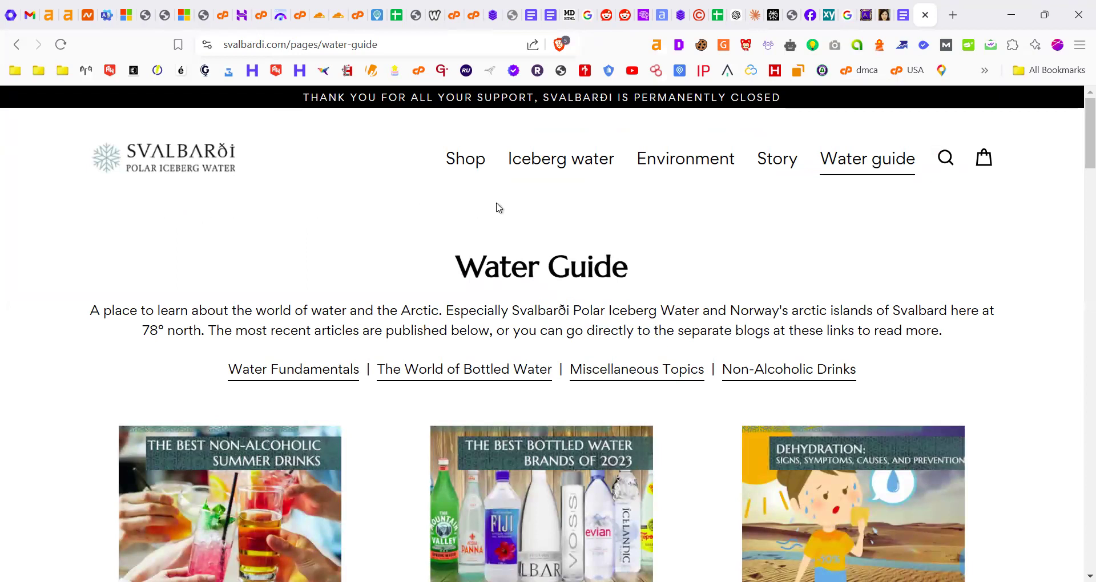
Look over the Water Guide article list and inspect the page's full web address
scroll(496, 206, down, 4)
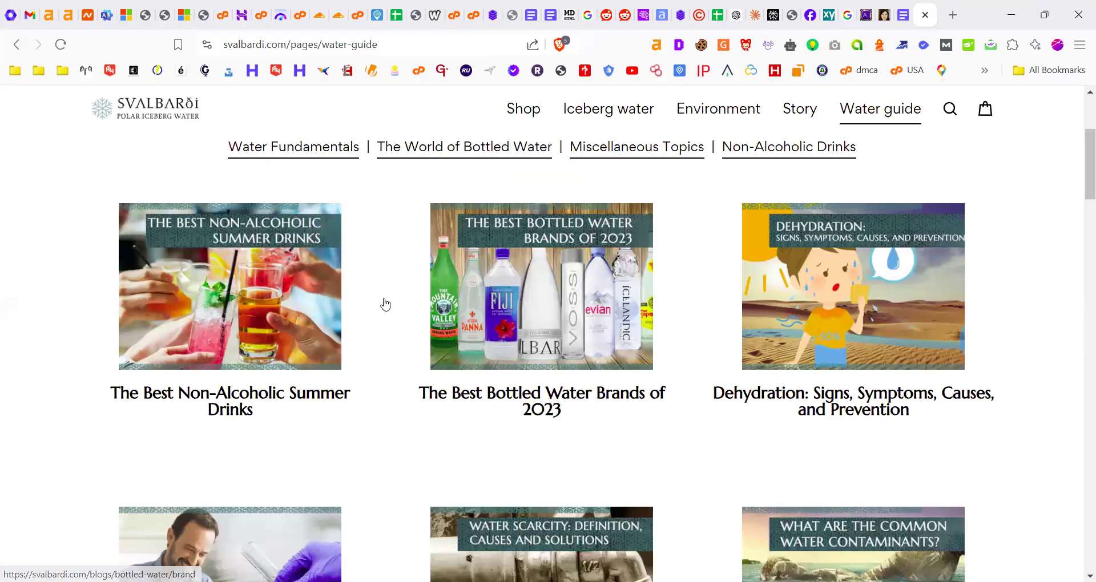
scroll(248, 201, up, 5)
click(297, 46)
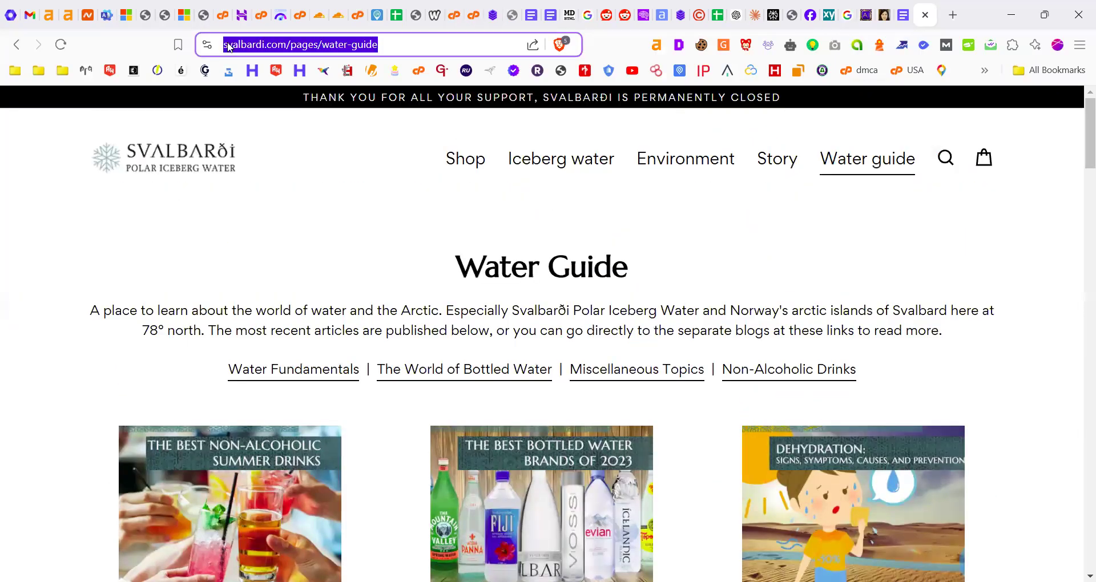
click(297, 46)
scroll(303, 279, down, 3)
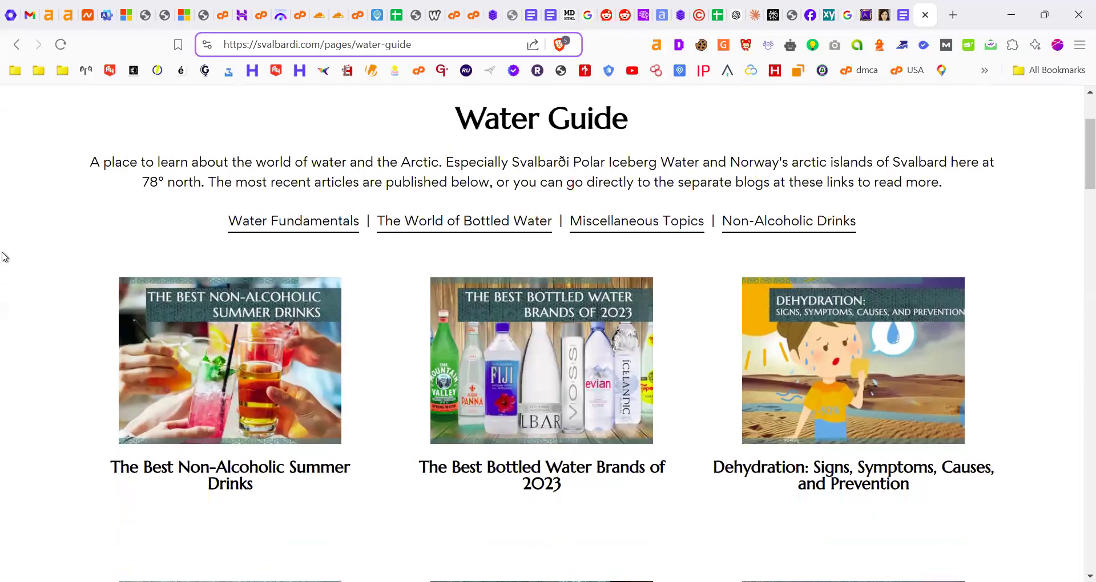
Copy the link of "The Best Non-Alcoholic Summer Drinks" article into the ChatGPT message, followed by a line break
right_click(245, 368)
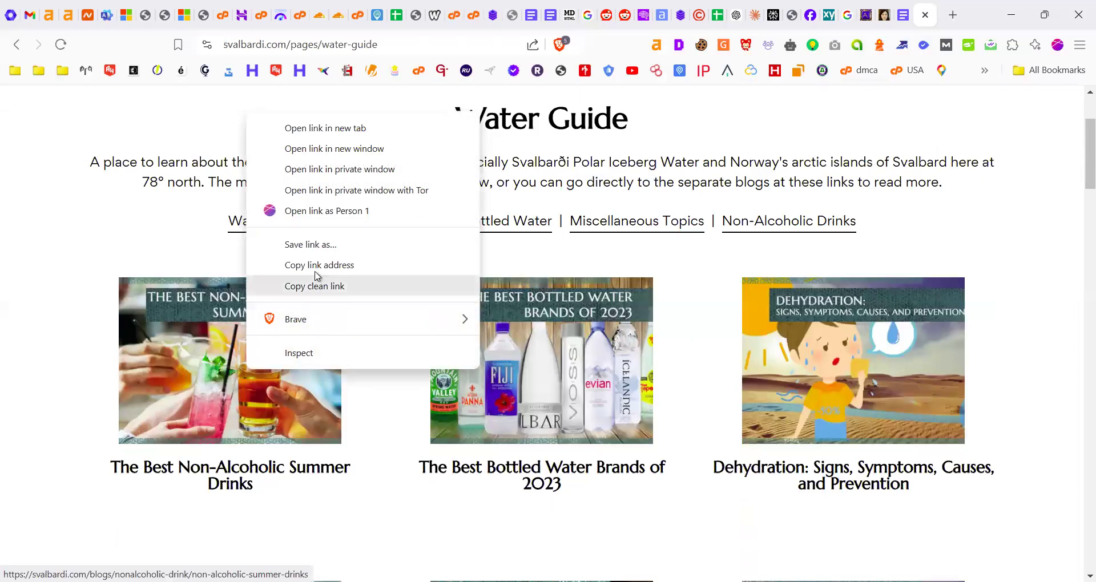
click(360, 273)
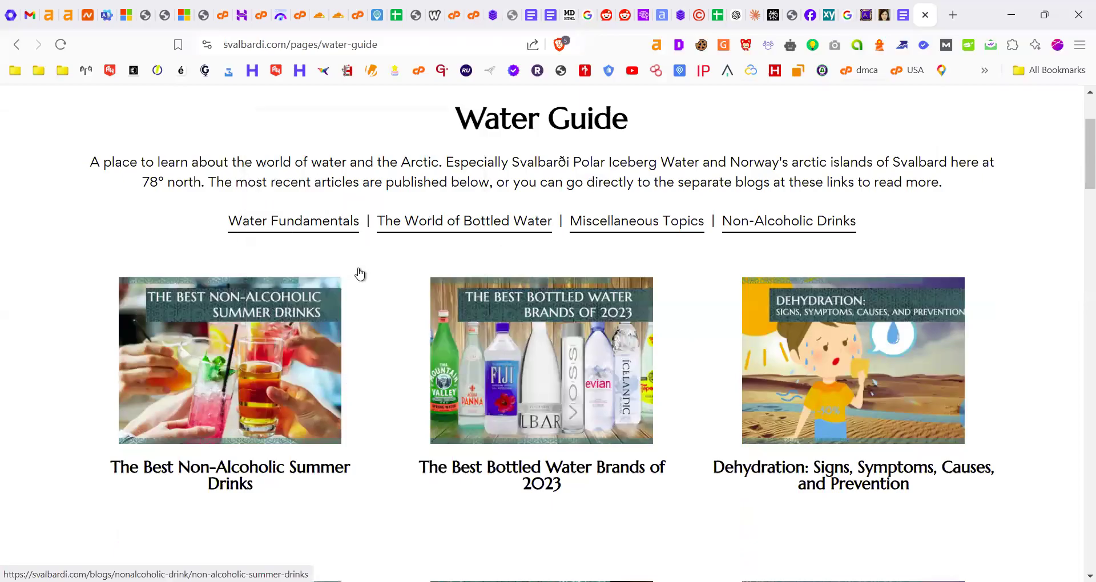
click(735, 12)
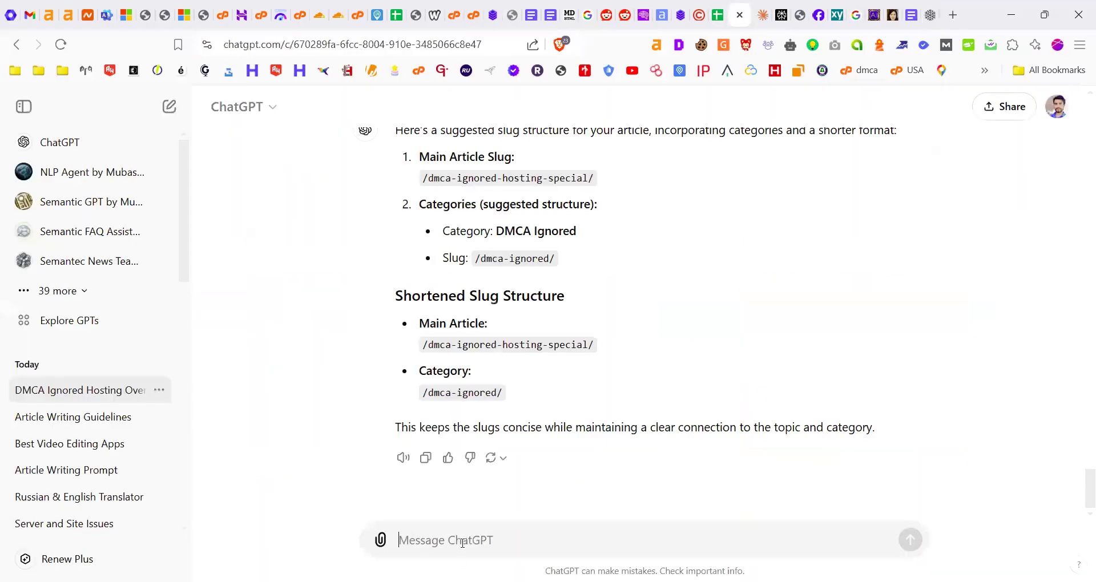
key(ctrl+v)
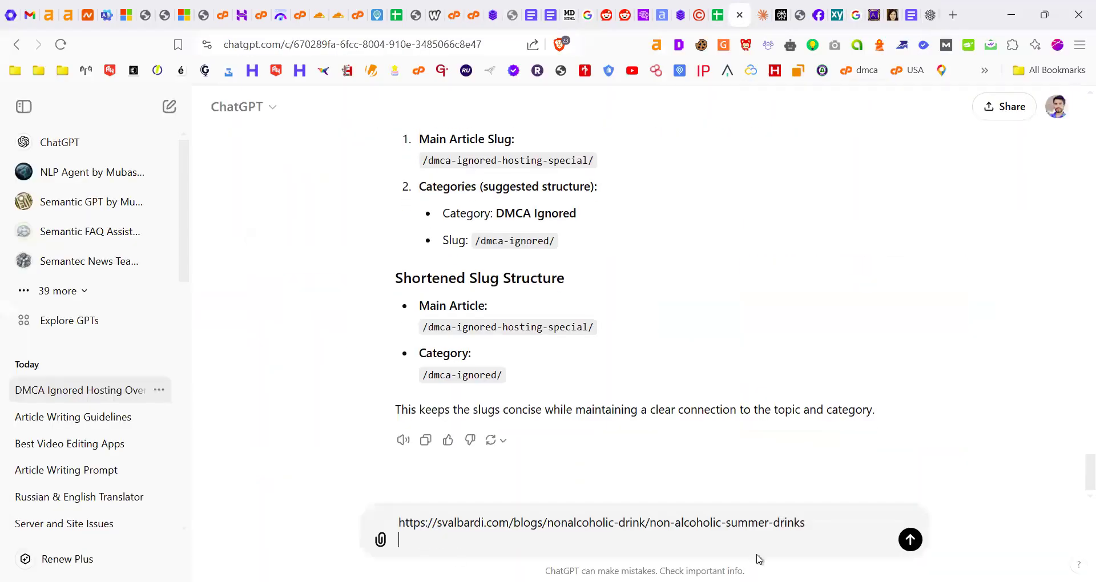
Add the link of "The Best Bottled Water Brands of 2023" article to the unsent ChatGPT message on its own line
key(ctrl+9)
right_click(536, 374)
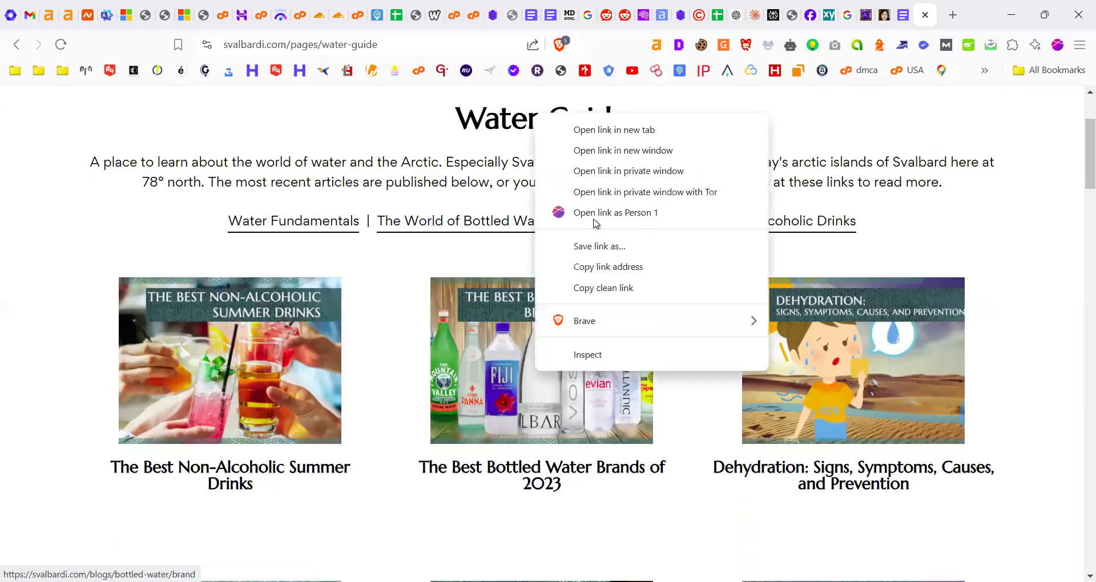
click(617, 267)
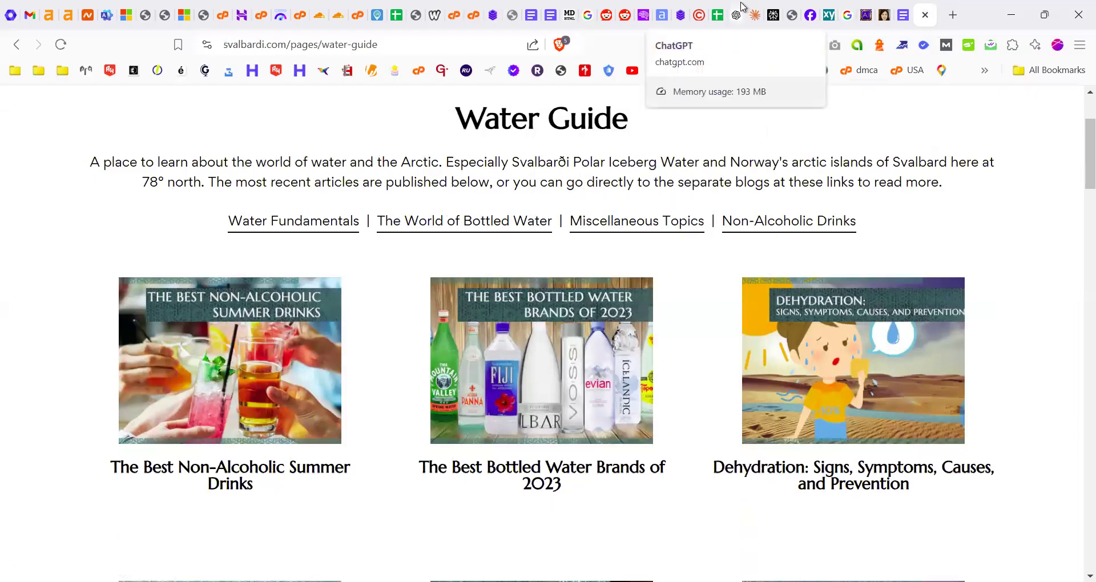
click(738, 7)
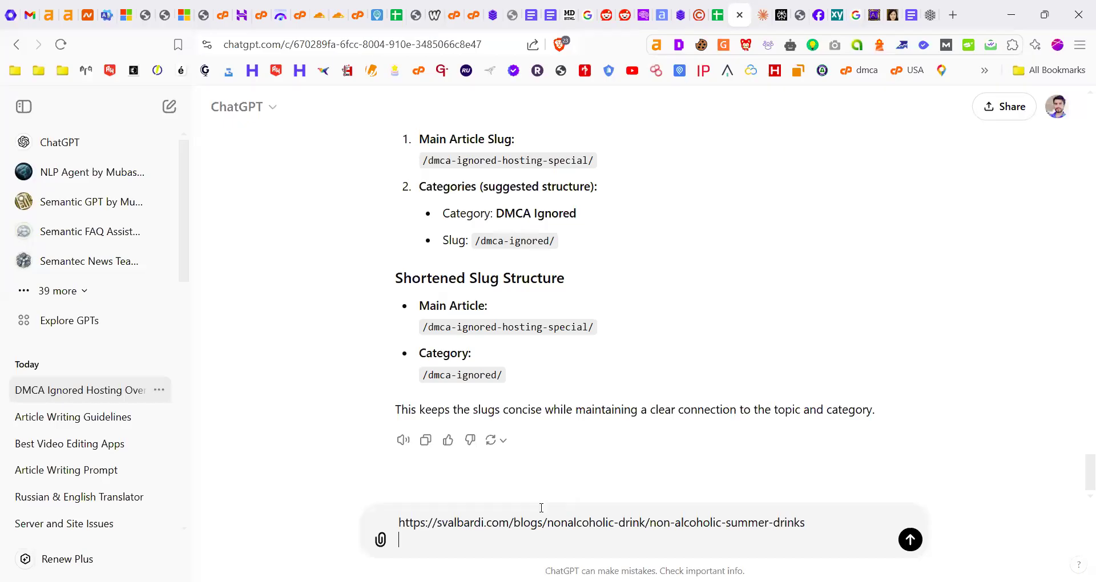
Add the link of the "Dehydration: Signs, Symptoms, Causes, and Prevention" article as another line of the ChatGPT message
key(ctrl+9)
right_click(823, 363)
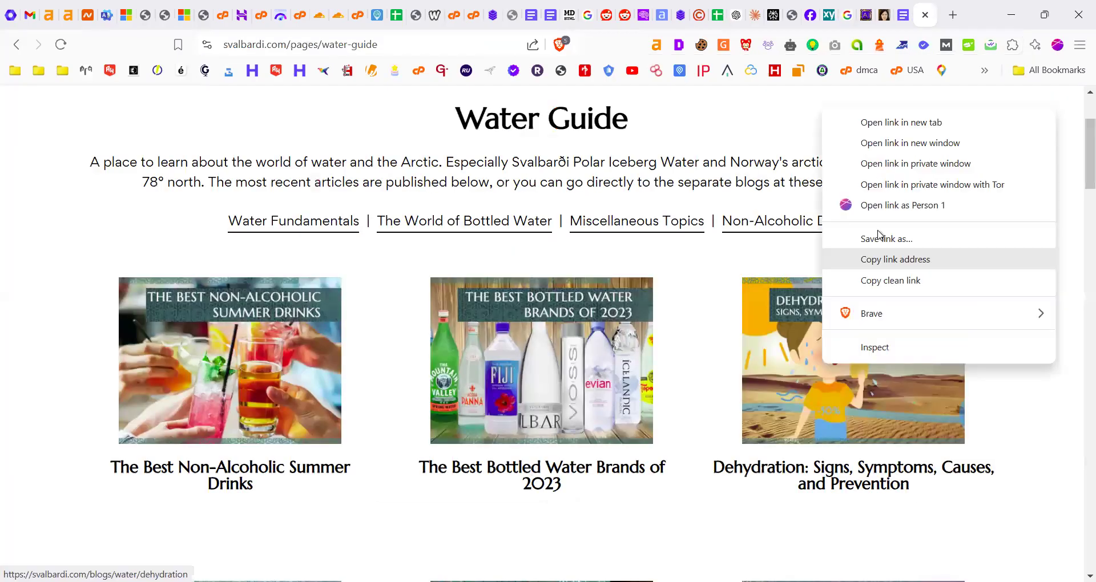
click(888, 260)
click(891, 7)
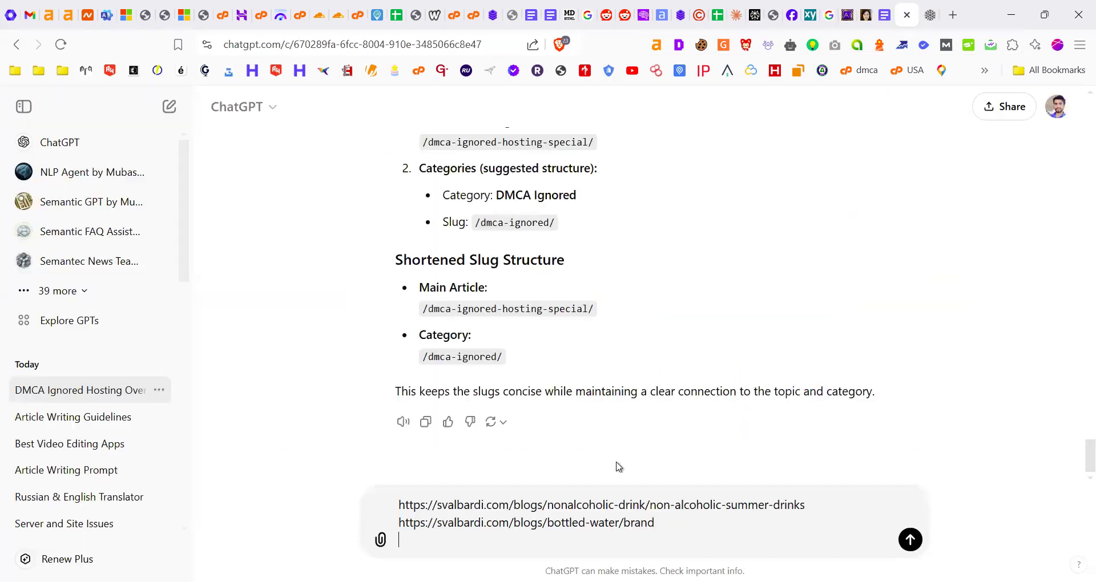
key(ctrl+v)
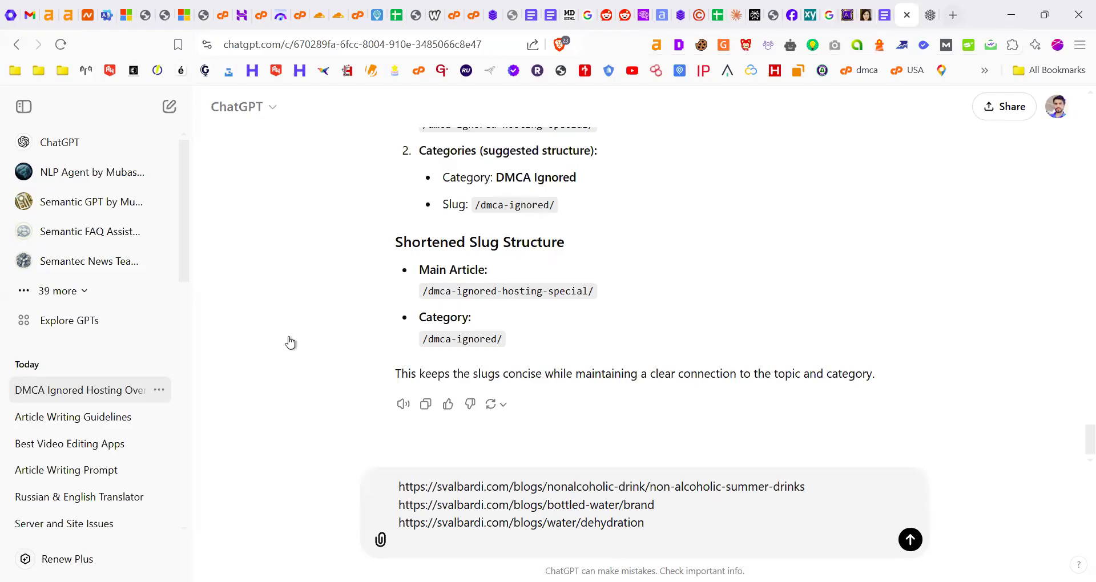
Add the link of "The Key Indicators and Parameters of Water Quality" article as the fourth line of the ChatGPT message
key(ctrl+Tab)
right_click(326, 330)
click(329, 336)
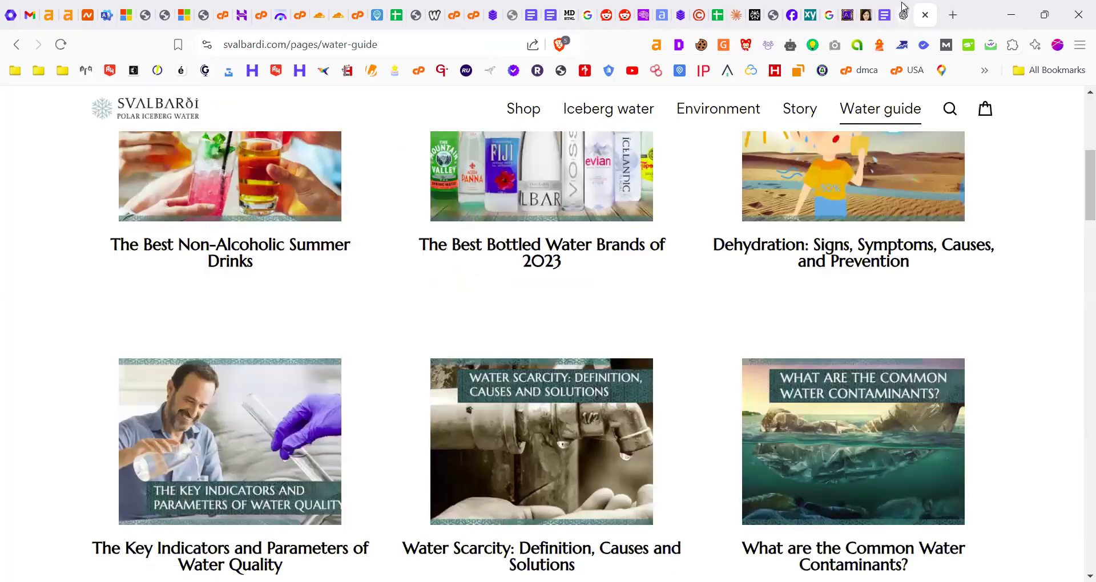
key(ctrl+shift+Tab)
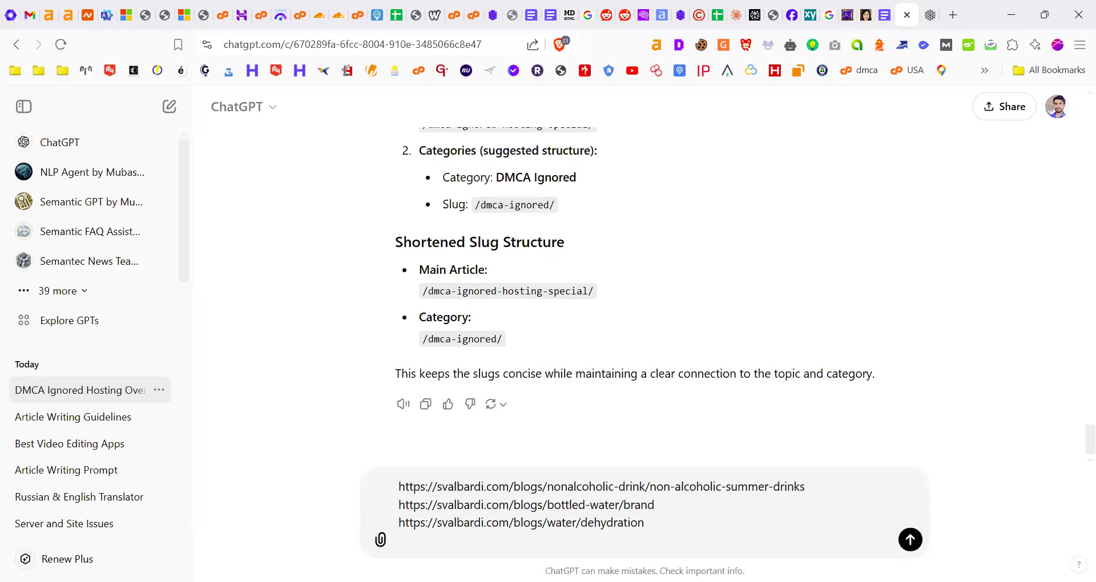
key(shift+Return)
key(ctrl+v)
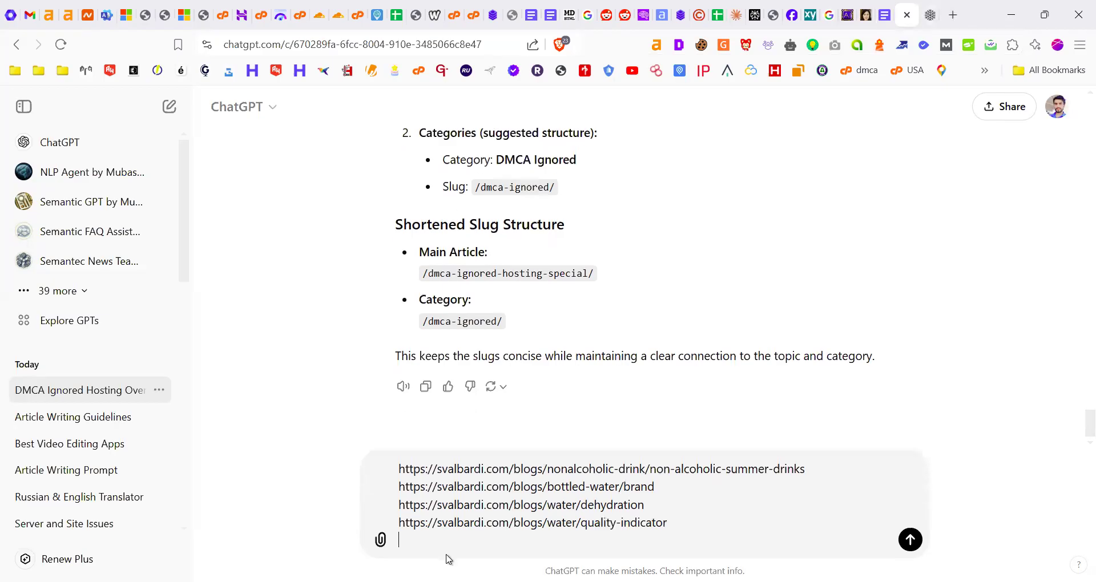
Copy the "Water Scarcity: Definition, Causes and Solutions" article link into the ChatGPT message below the quality-indicator link
key(ctrl+Tab)
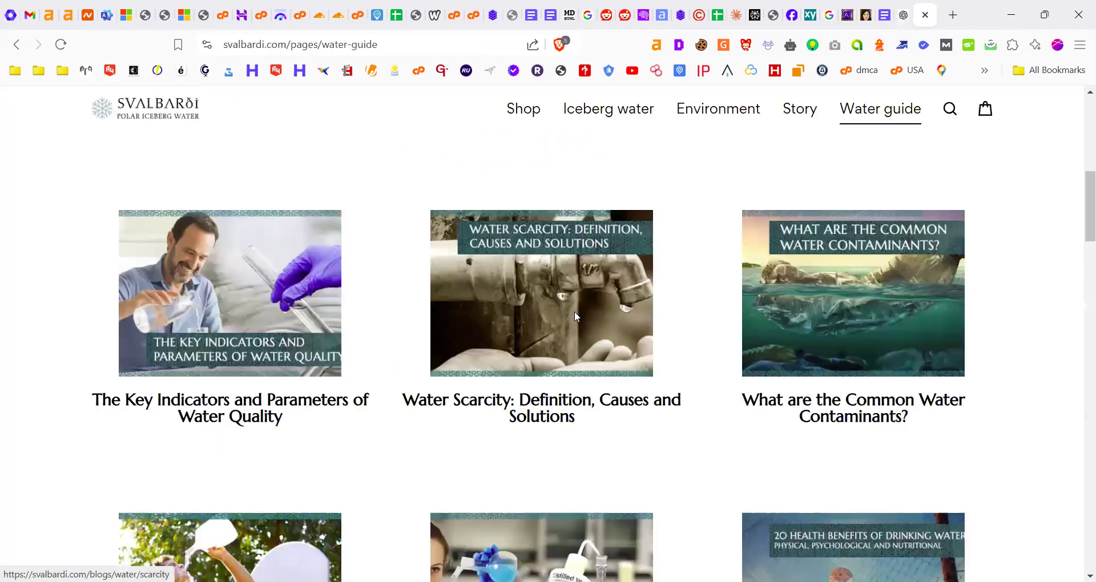
right_click(659, 464)
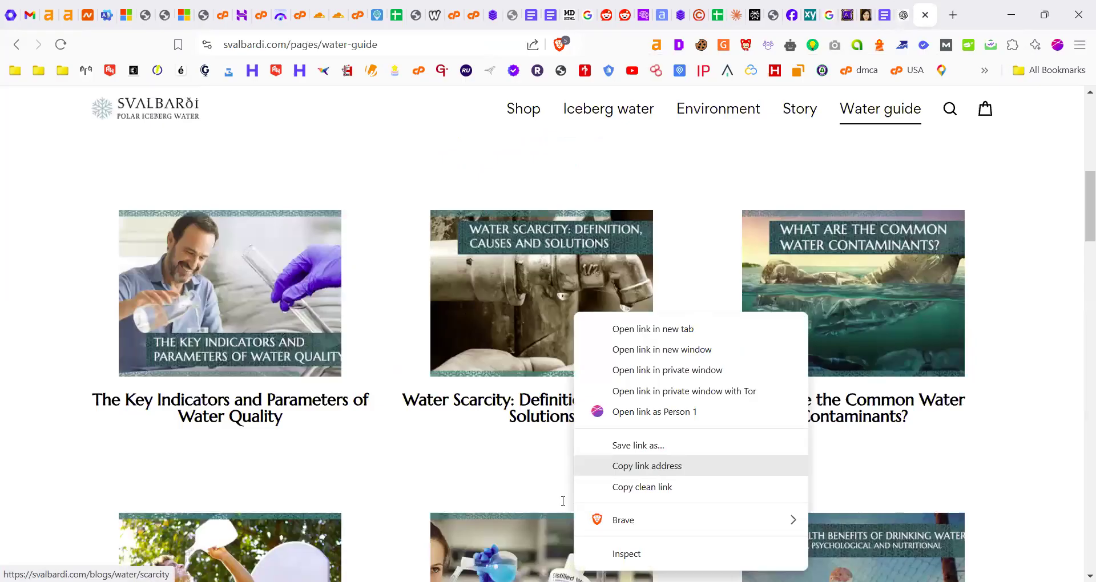
click(646, 466)
key(ctrl+shift+Tab)
key(ctrl+v)
Add the link of the "What are the Common Water Contaminants?" article below the scarcity link in the ChatGPT message
key(ctrl+Tab)
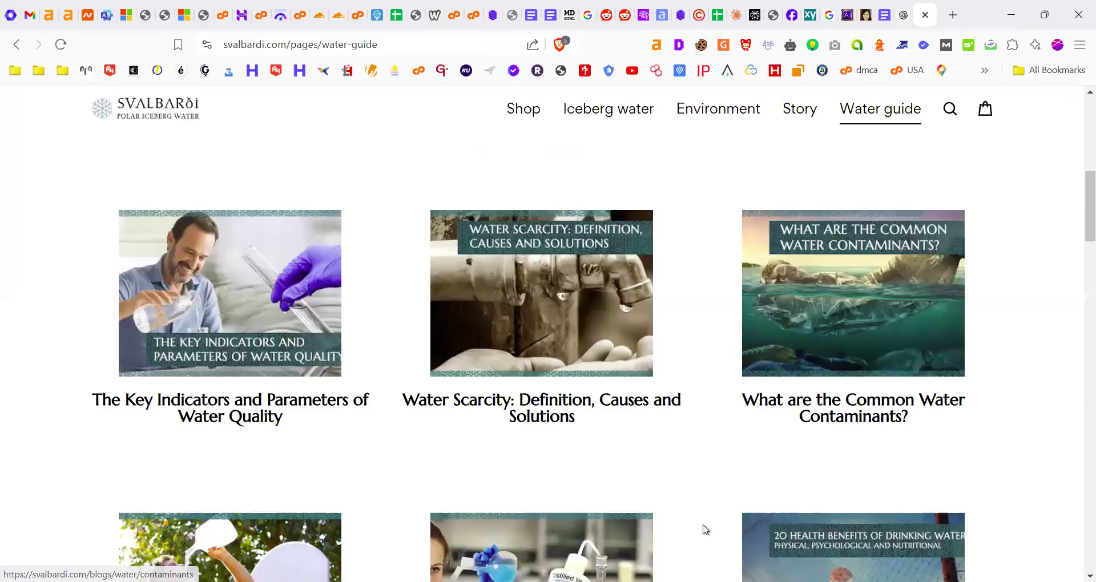
right_click(809, 330)
click(893, 228)
key(ctrl+shift+Tab)
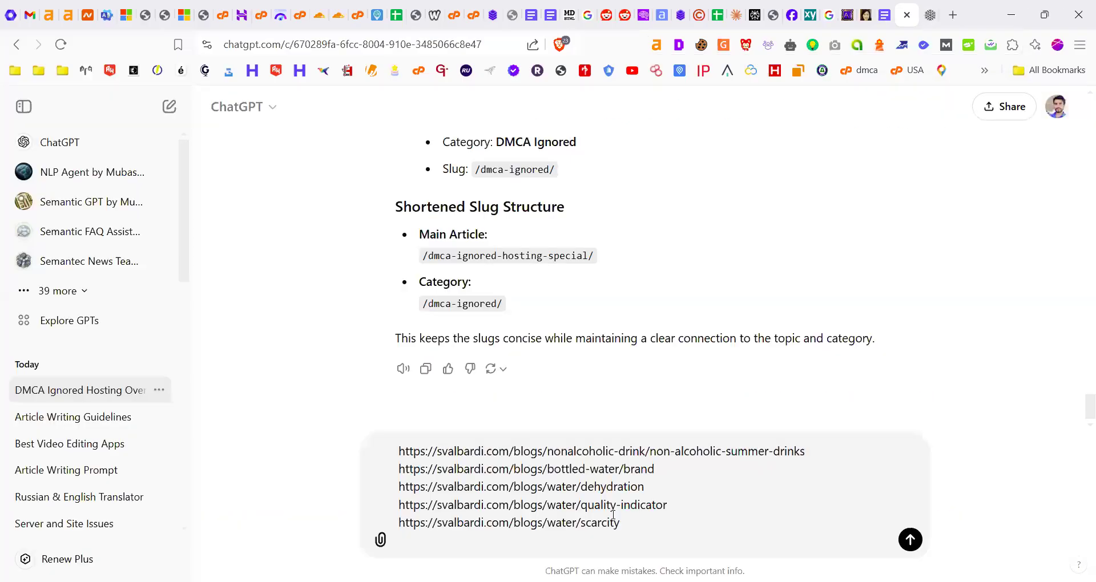
Add the link of the "Overhydration Symptoms: 9 Signs of Drinking Too Much Water" article to the ChatGPT message and start a new line
key(ctrl+Tab)
scroll(636, 456, down, 2)
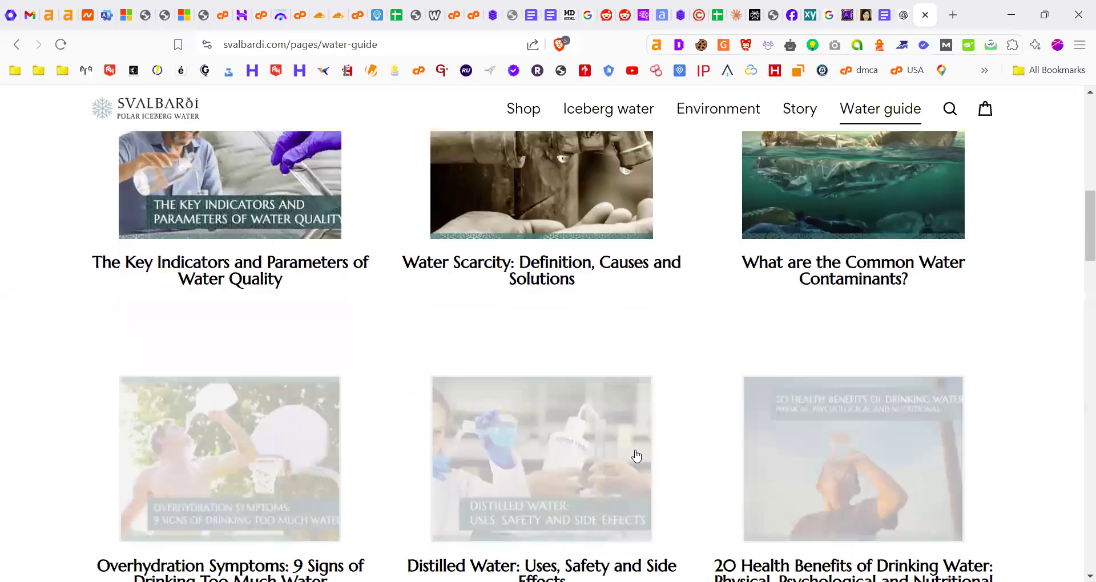
scroll(318, 399, down, 1)
right_click(318, 399)
click(327, 282)
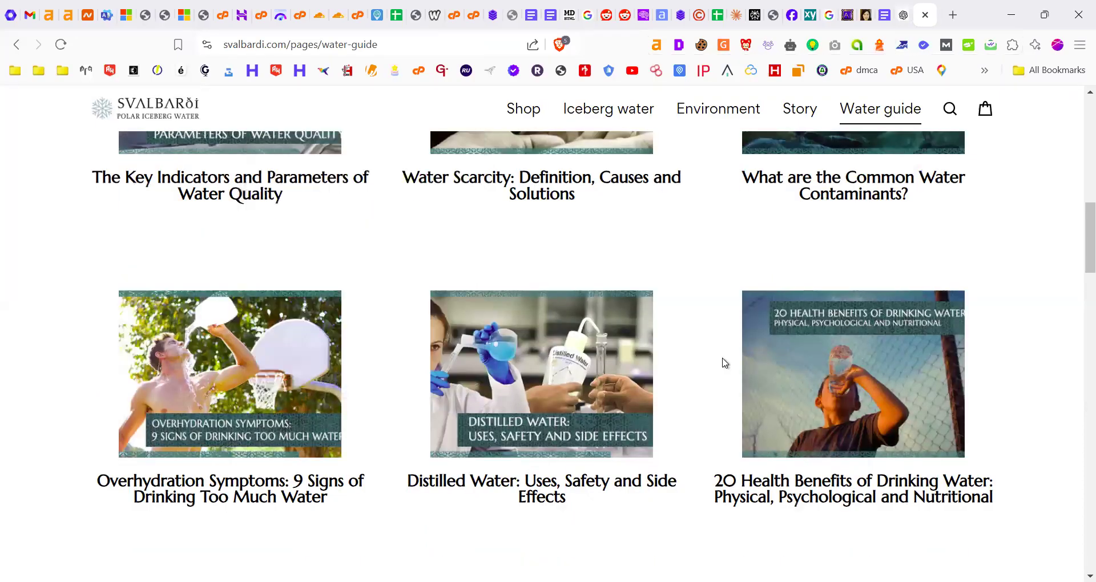
key(ctrl+shift+Tab)
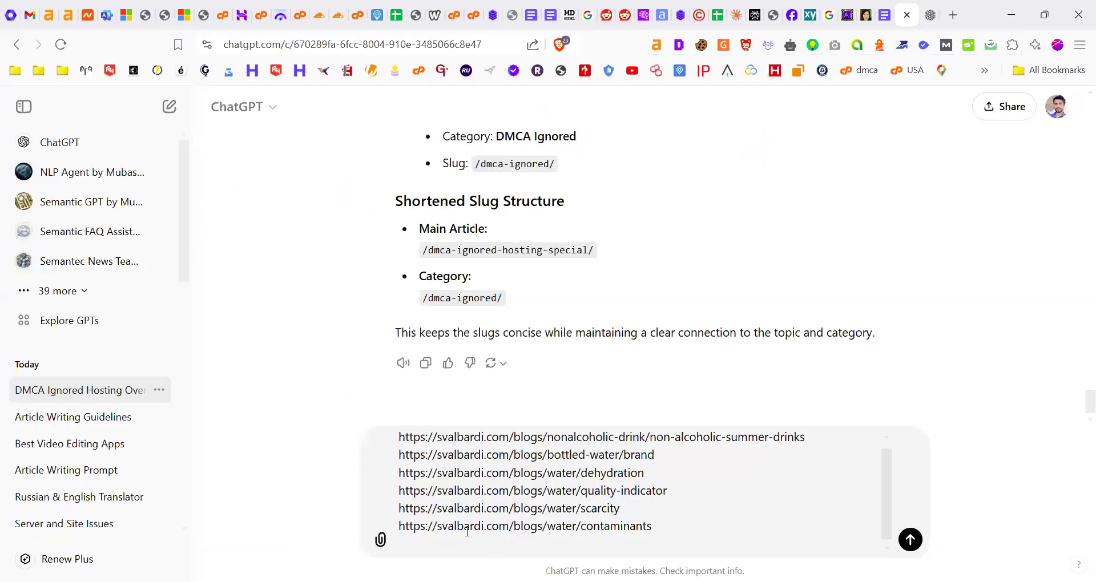
key(ctrl+v)
key(shift+Return)
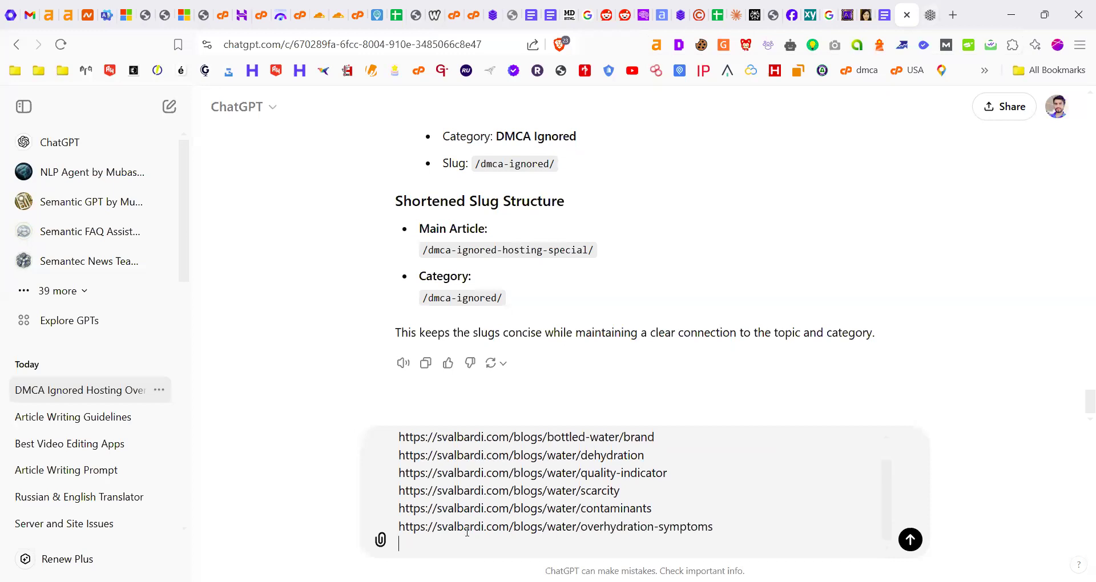
Add the link of the "Distilled Water: Uses, Safety and Side Effects" article to the ChatGPT message, leaving blank space below it
key(ctrl+Tab)
right_click(511, 416)
click(624, 318)
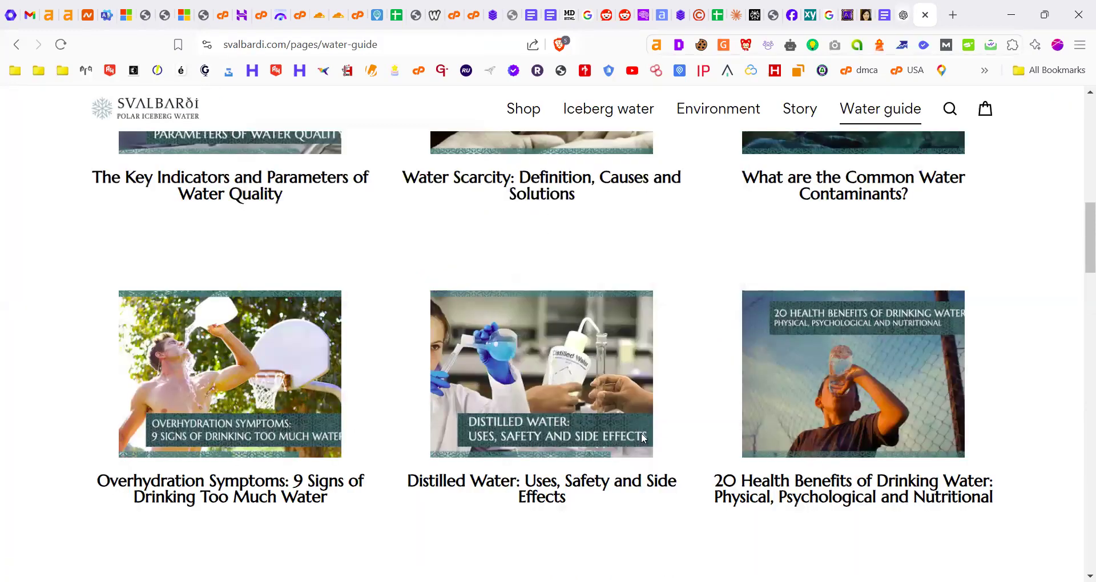
key(ctrl+shift+Tab)
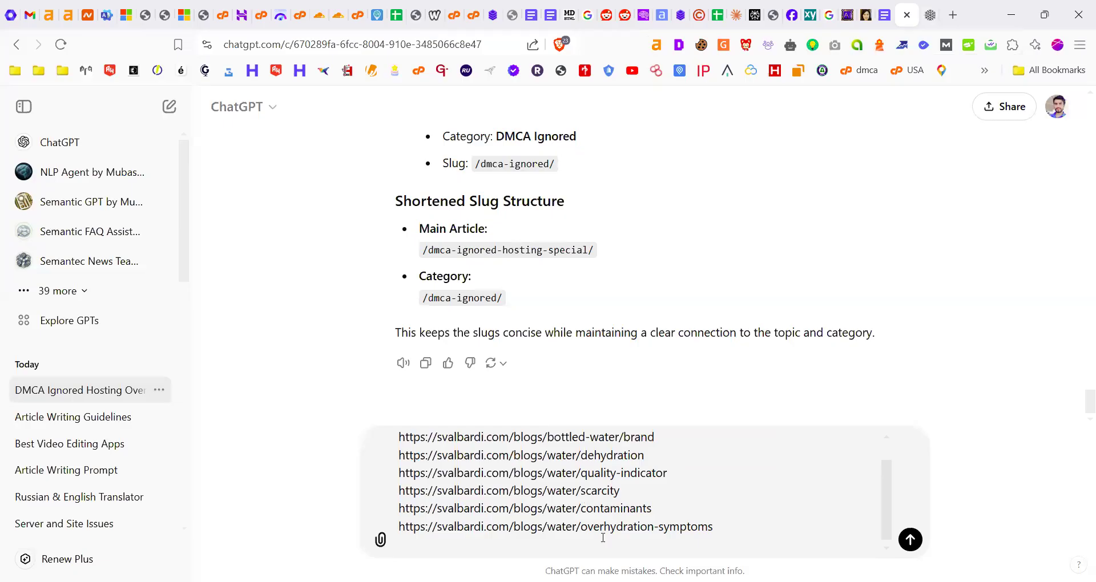
key(ctrl+v)
key(shift+Return)
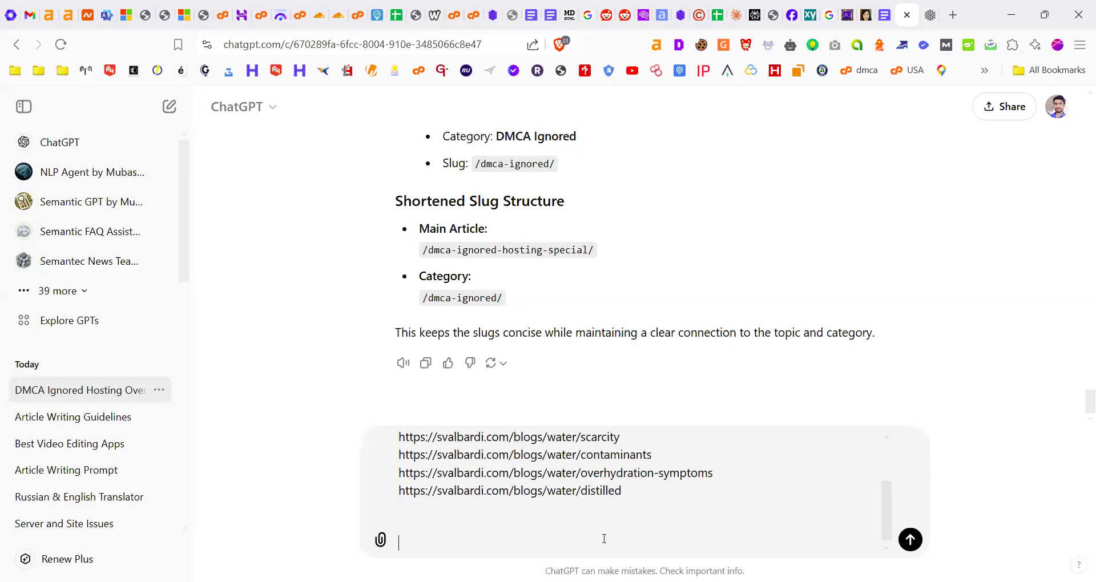
Finish the message with "this is the url strature, i want to follow this not your" and send it to ChatGPT
text(this is the url)
text(strature, i want to follow this)
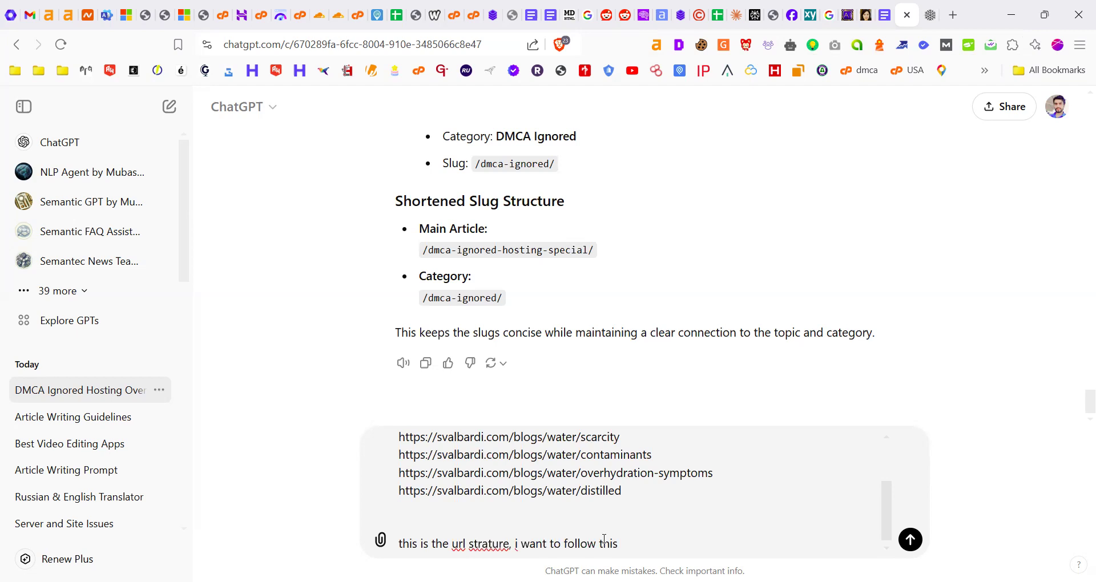
text( not your)
key(Return)
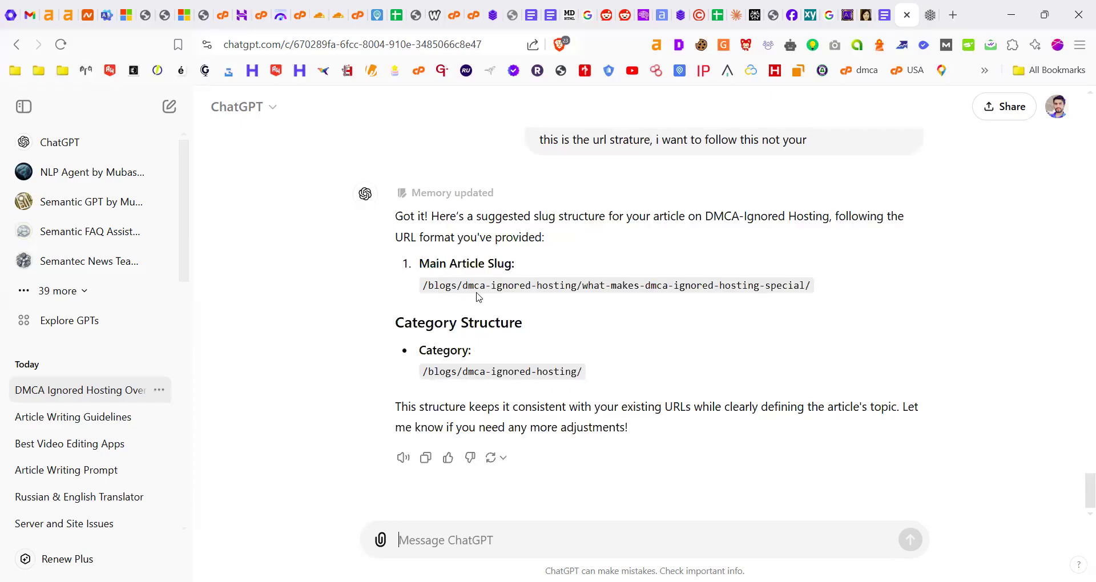
Examine the parts of the new main article slug and compare it with the supplied URLs and the earlier slug suggestions
drag(423, 285, 646, 284)
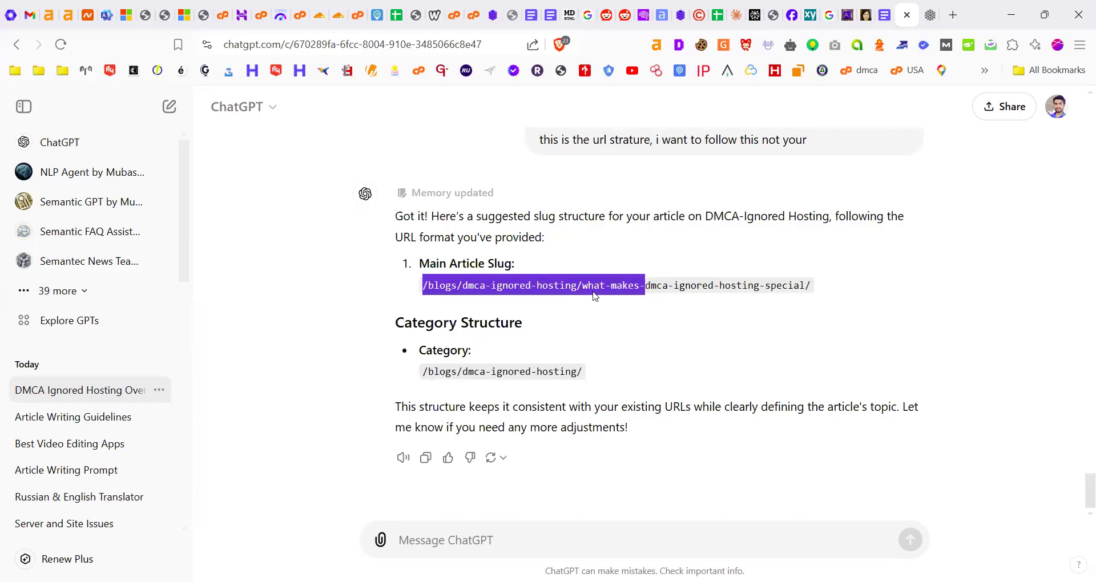
drag(462, 284, 490, 285)
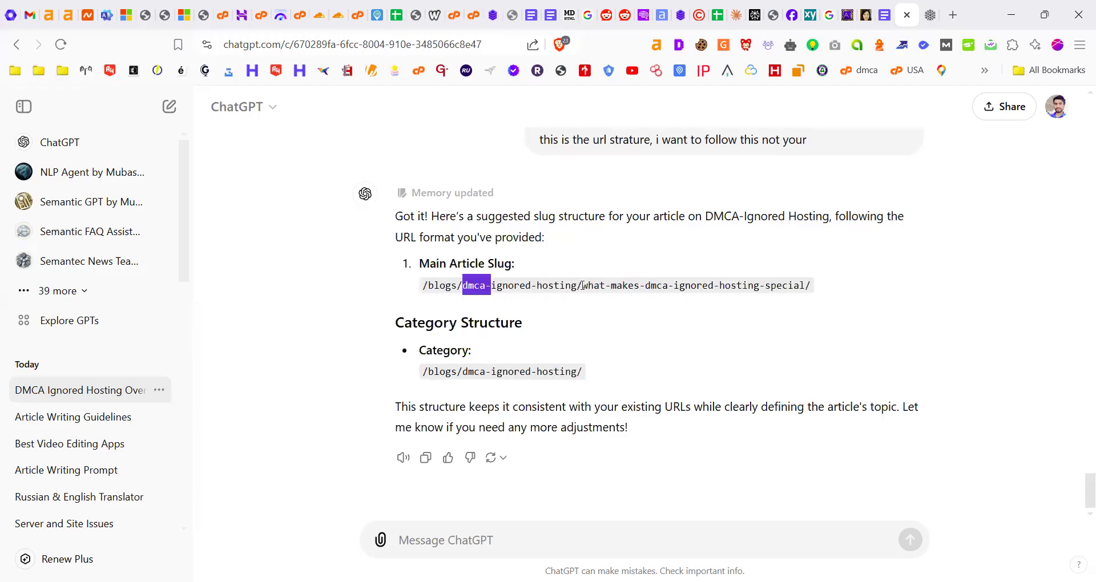
drag(578, 284, 725, 285)
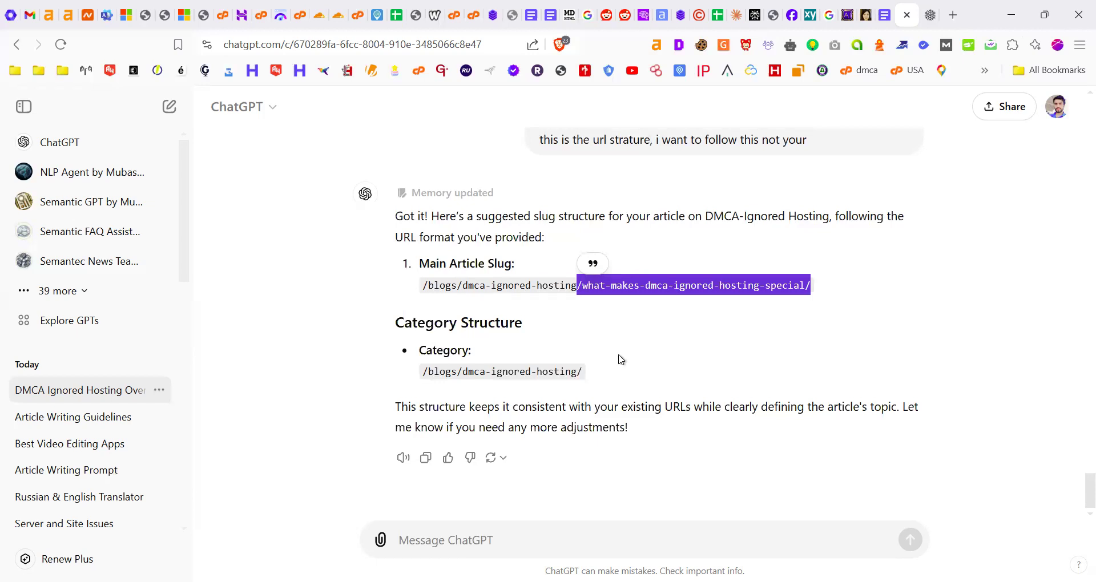
click(654, 411)
scroll(654, 412, up, 3)
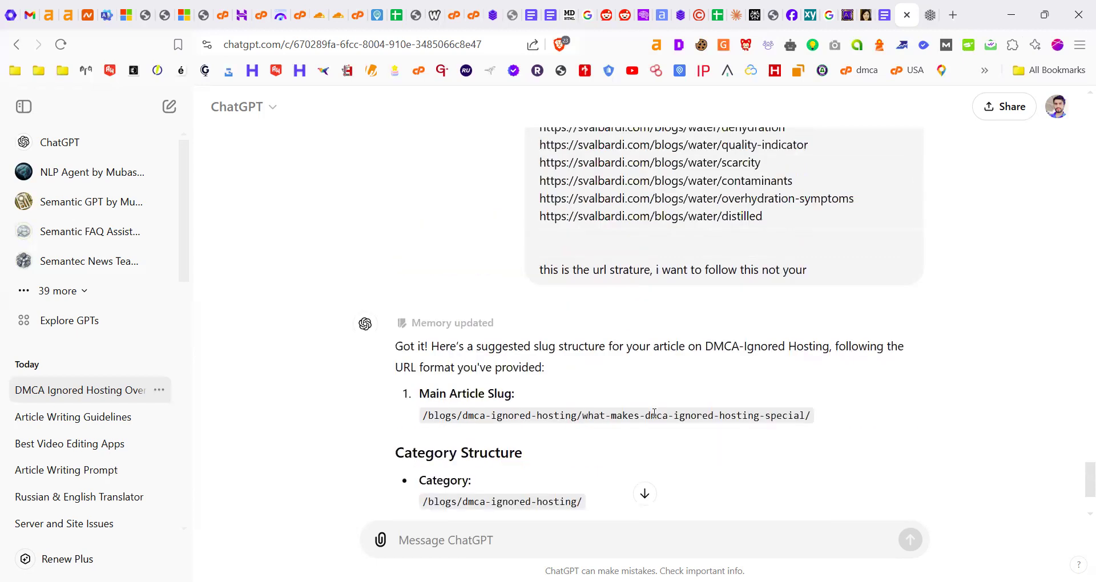
scroll(628, 388, up, 4)
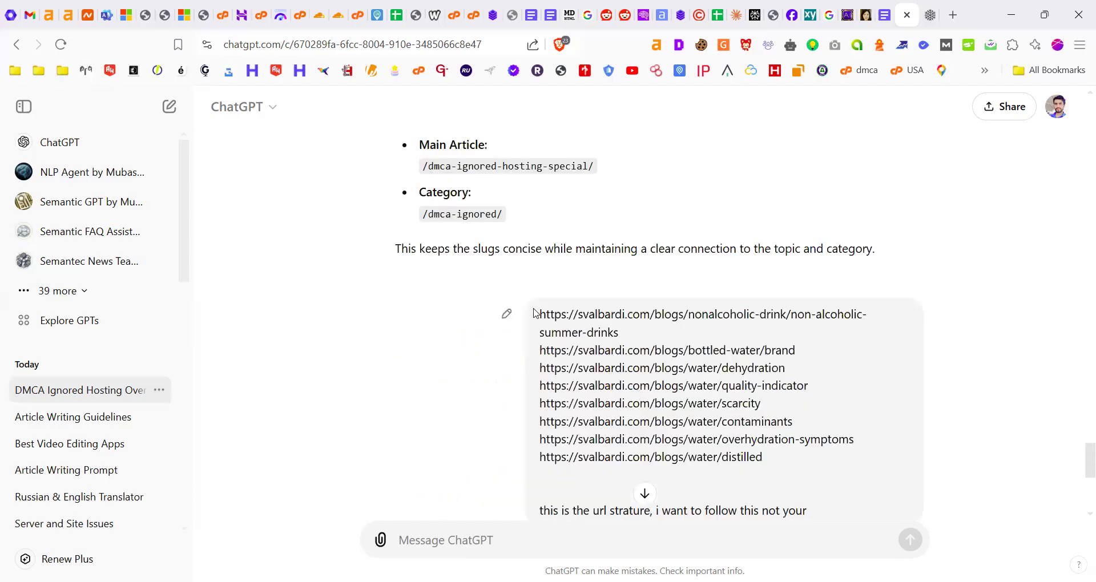
scroll(488, 331, down, 12)
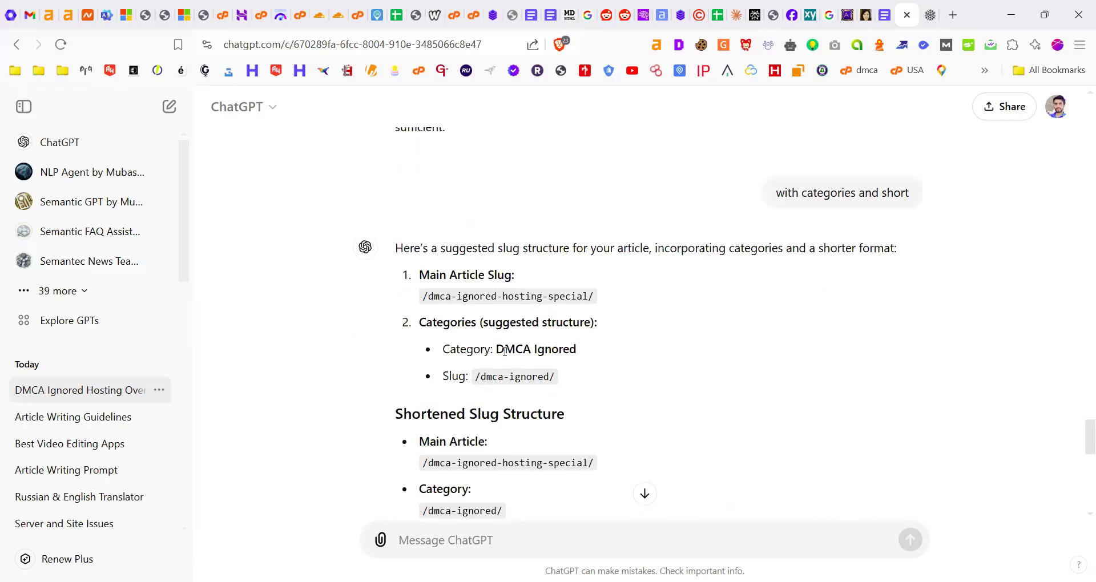
scroll(504, 350, up, 6)
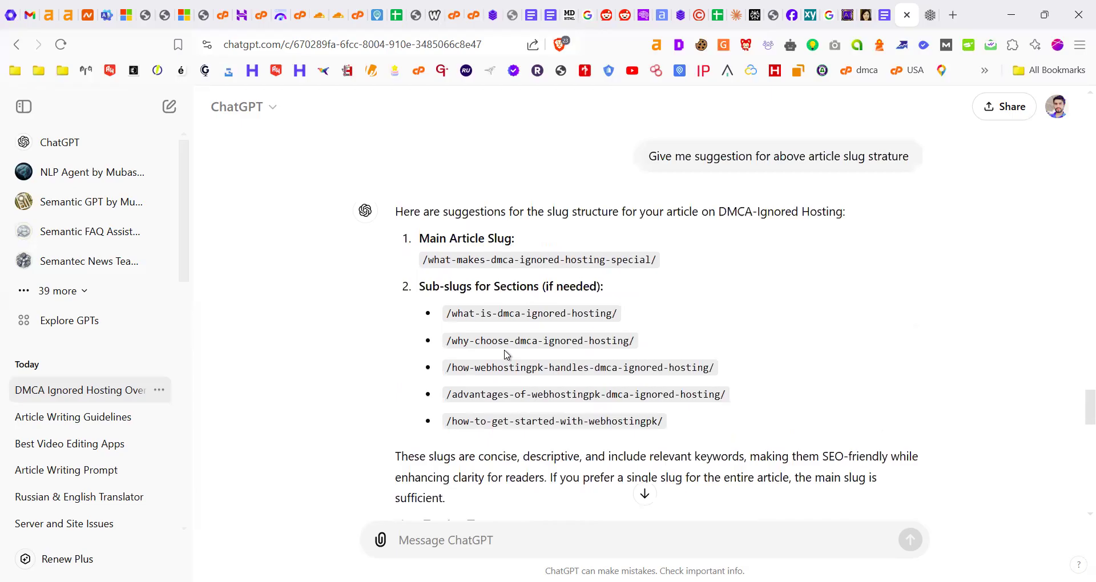
scroll(479, 438, down, 3)
scroll(479, 438, down, 3)
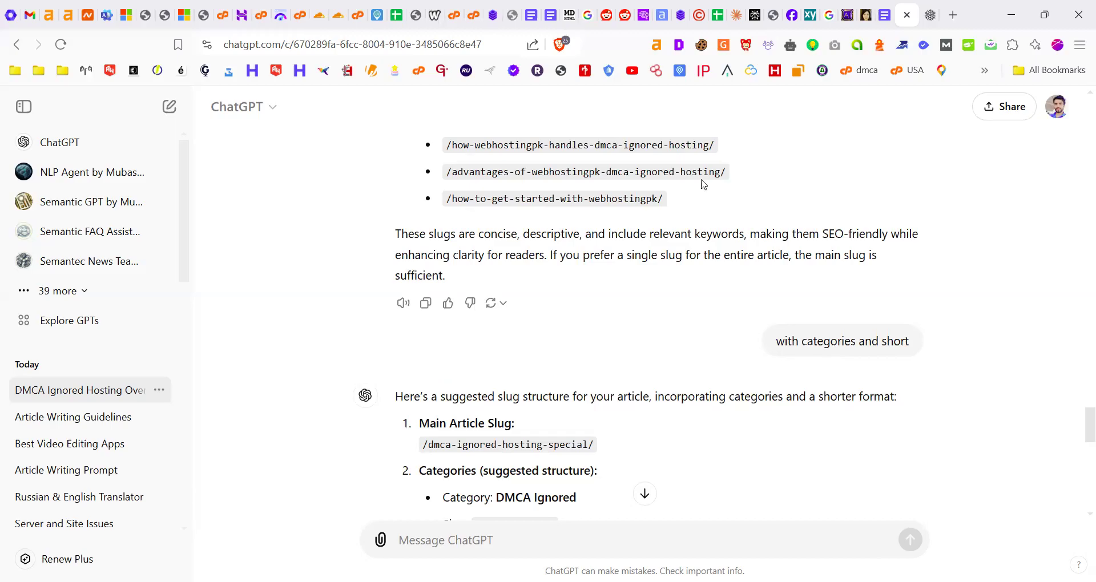
scroll(568, 428, down, 15)
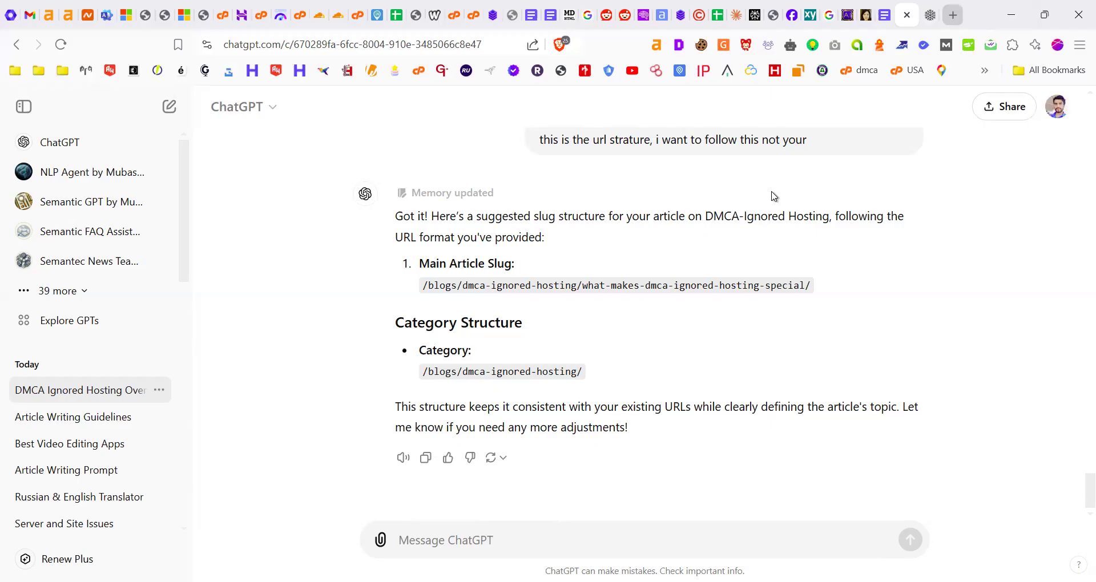
Search Google for "google nlp" in a new tab and open the Natural Language AI page at its API demo
key(ctrl+t)
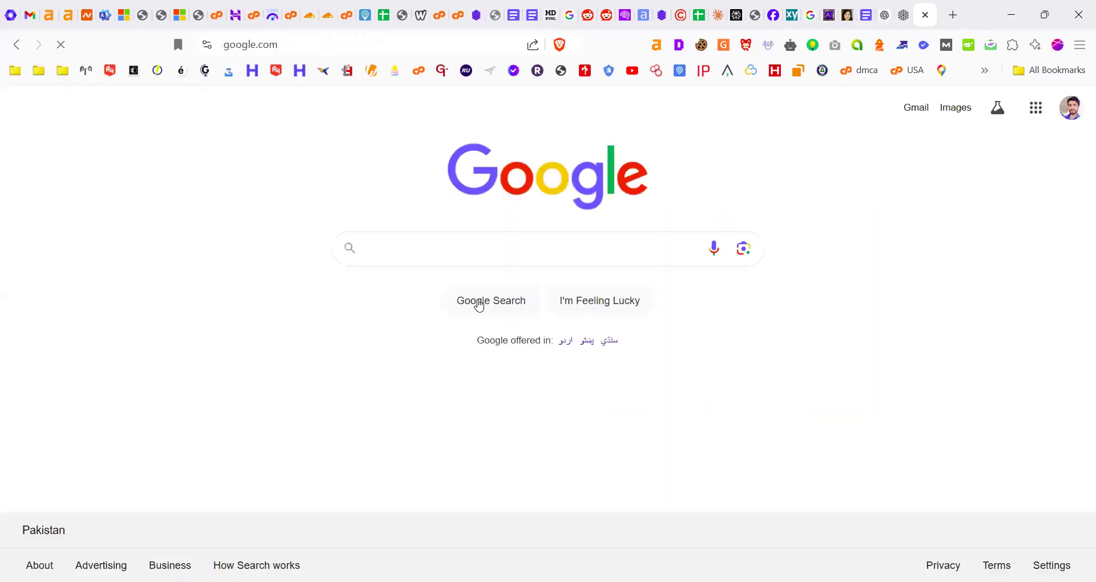
text(goo)
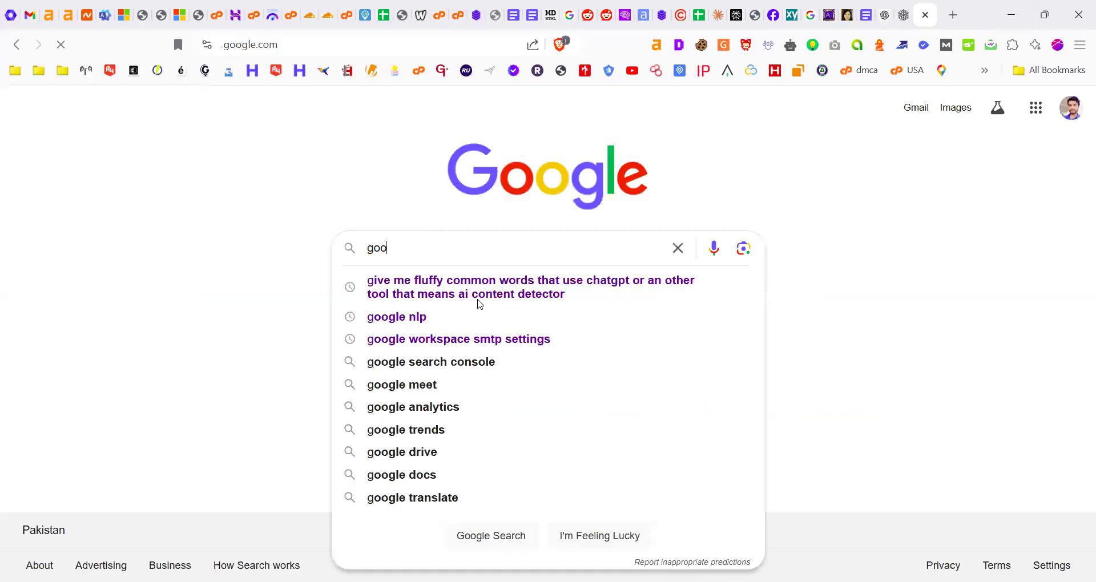
text(g)
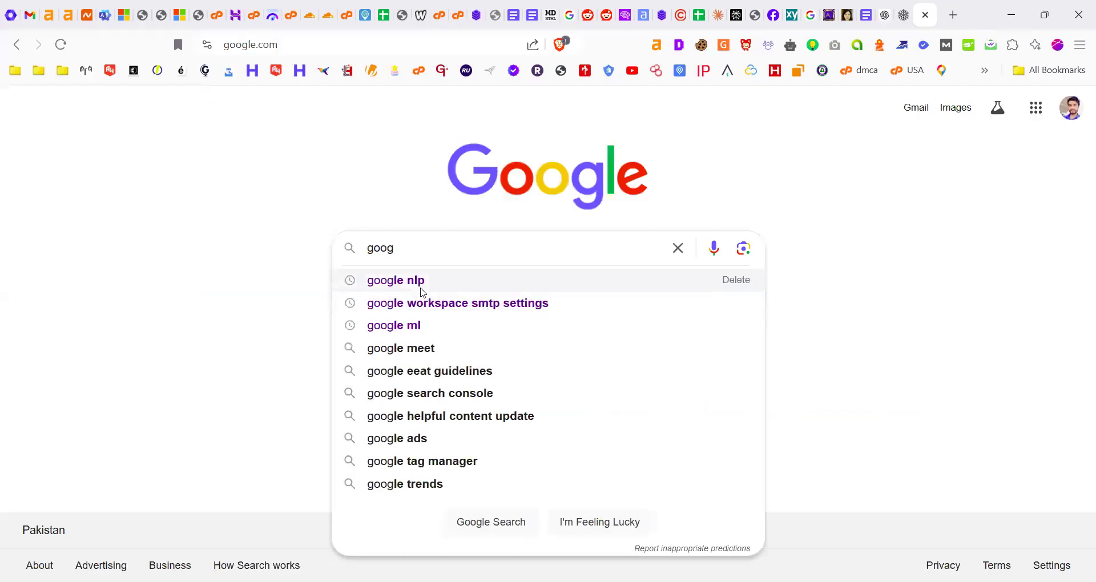
click(416, 283)
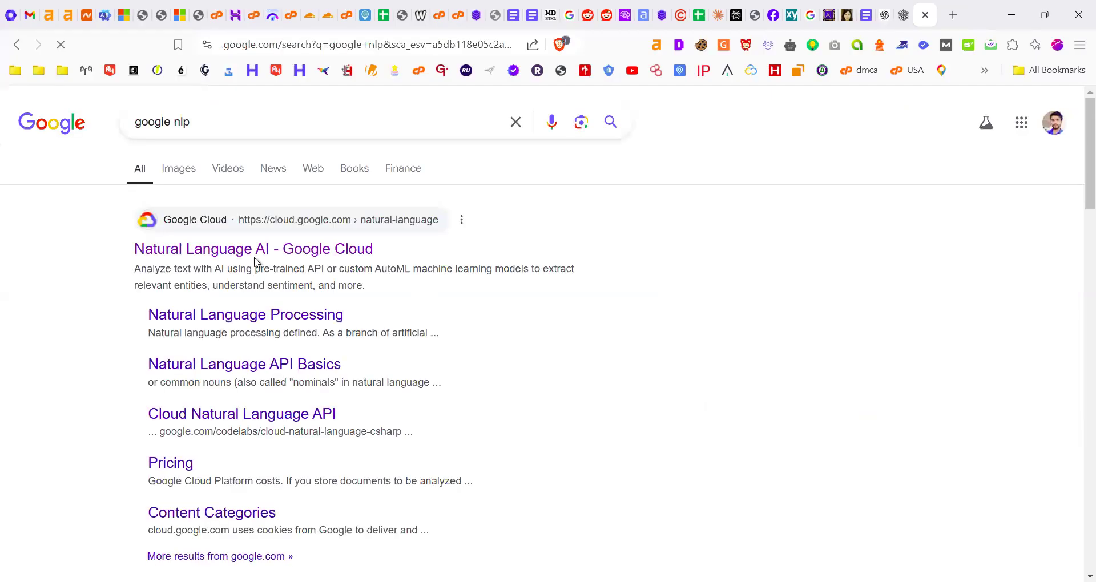
click(245, 251)
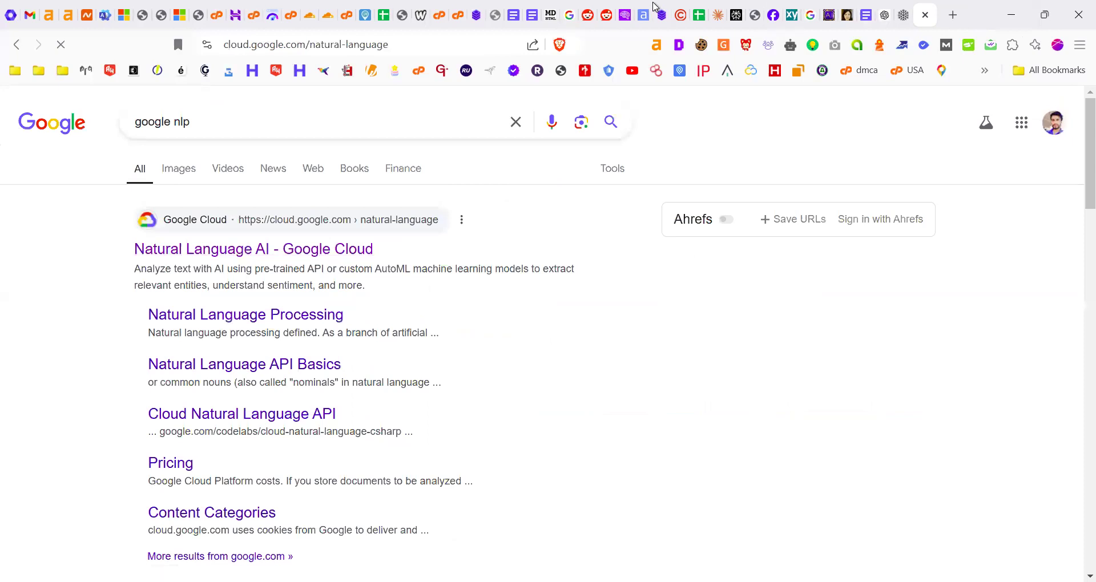
scroll(716, 367, down, 10)
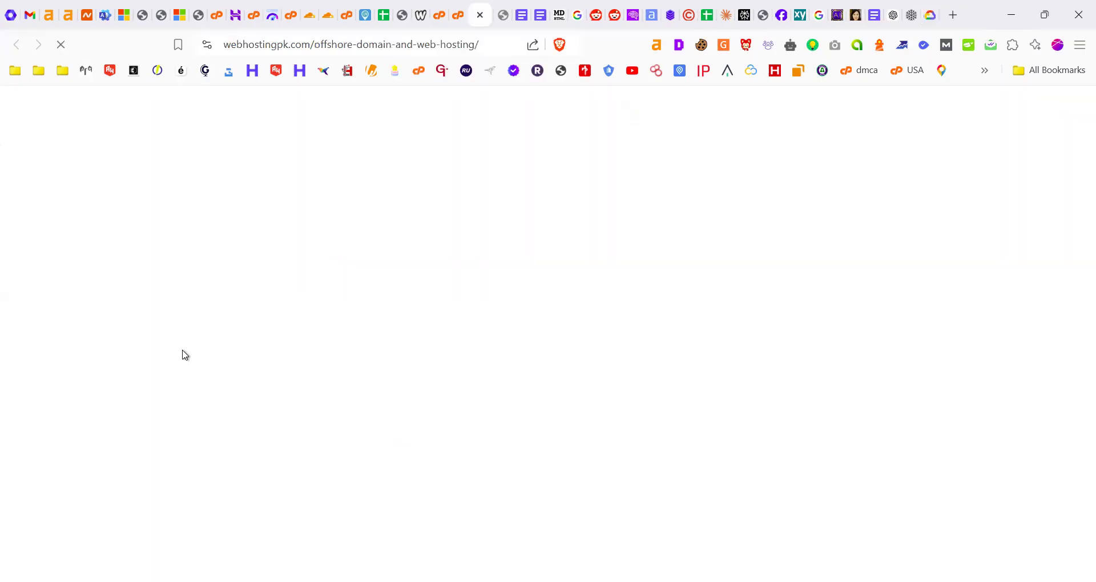
Copy the whole WebHostingPK article "Your Guide To Offshore/DMCA Ignored Domains And Hosting", from its title to the closing line
scroll(258, 315, up, 20)
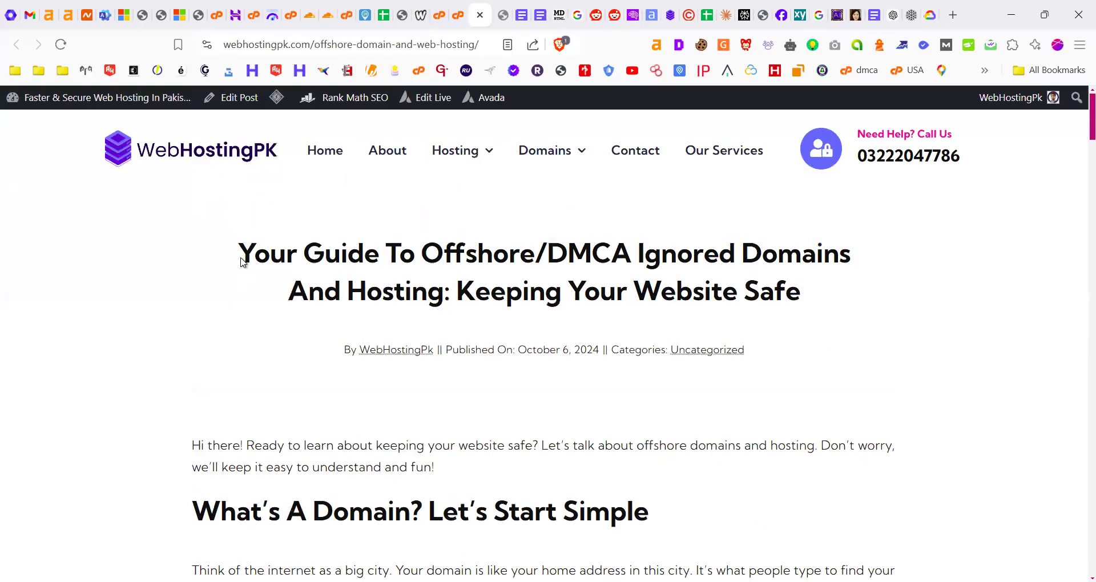
drag(241, 257, 548, 307)
scroll(516, 435, down, 10)
scroll(516, 433, down, 20)
scroll(516, 428, down, 20)
scroll(514, 426, down, 6)
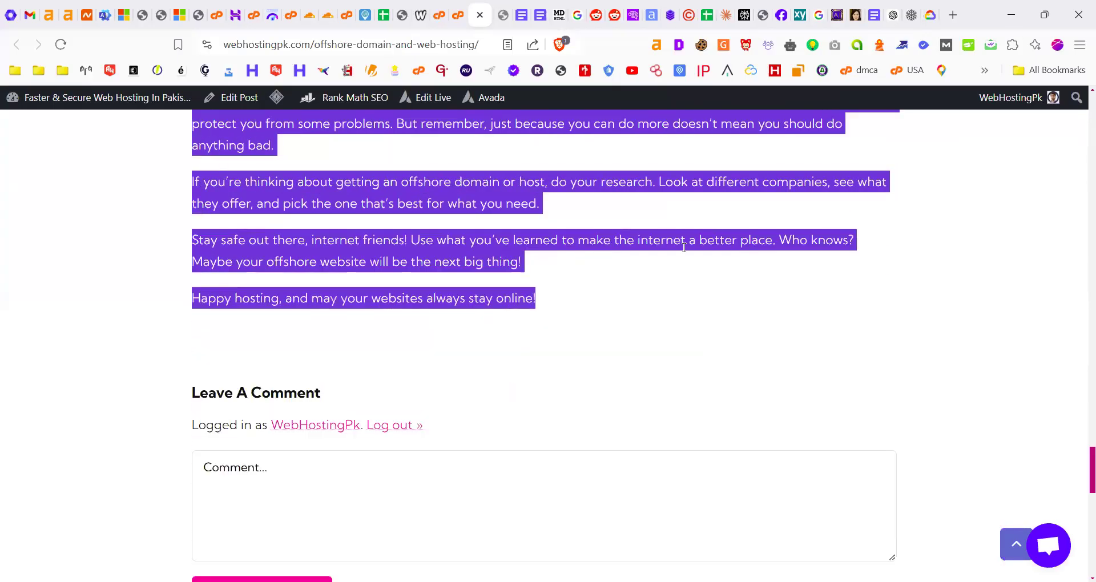
Replace the sample text in the Natural Language API demo with the copied article and start the analysis
click(928, 8)
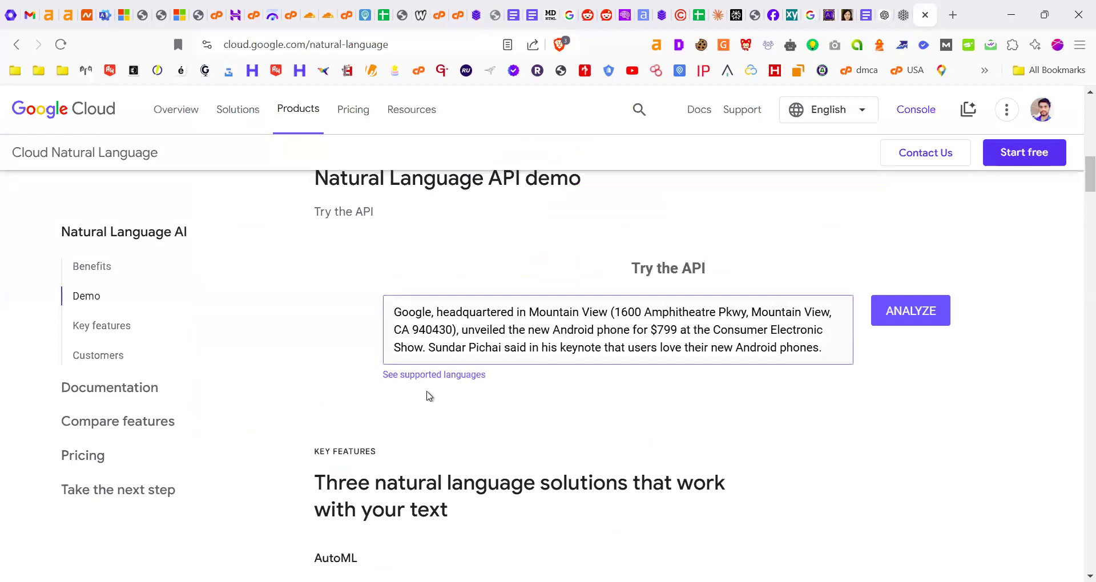
triple_click(597, 330)
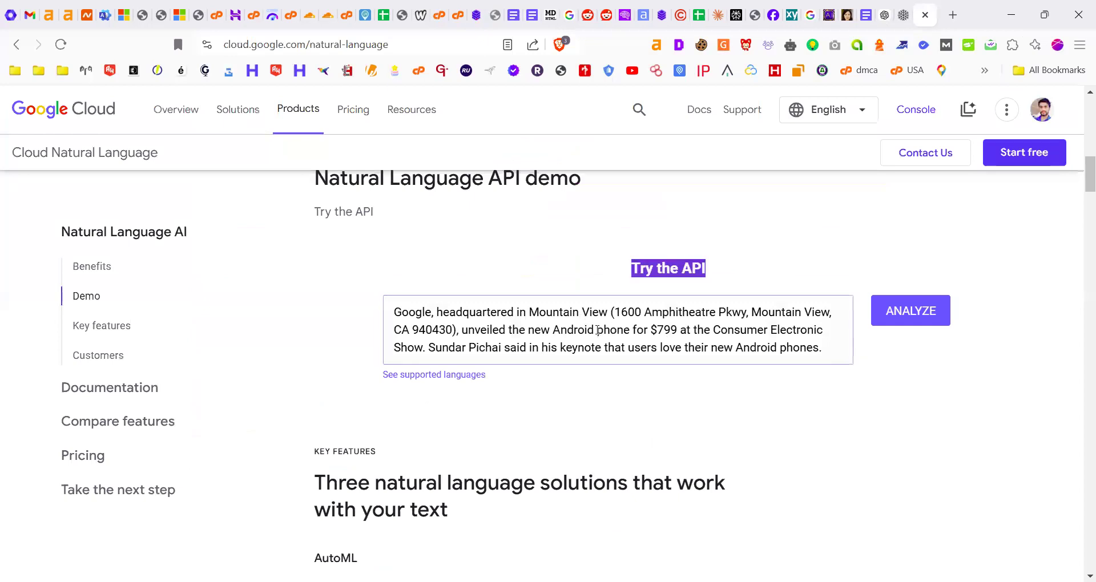
click(597, 330)
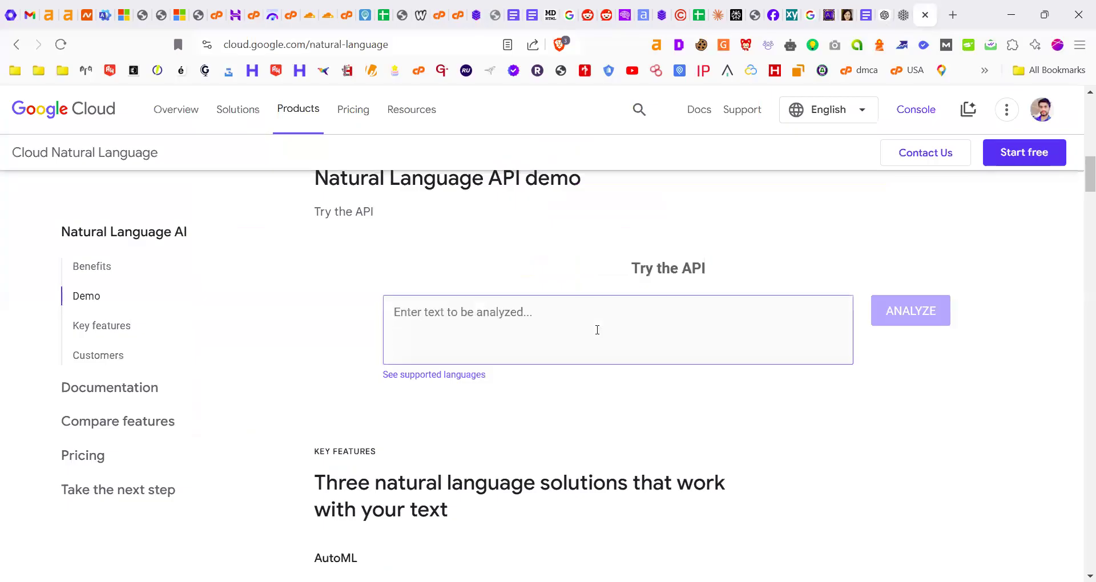
key(ctrl+v)
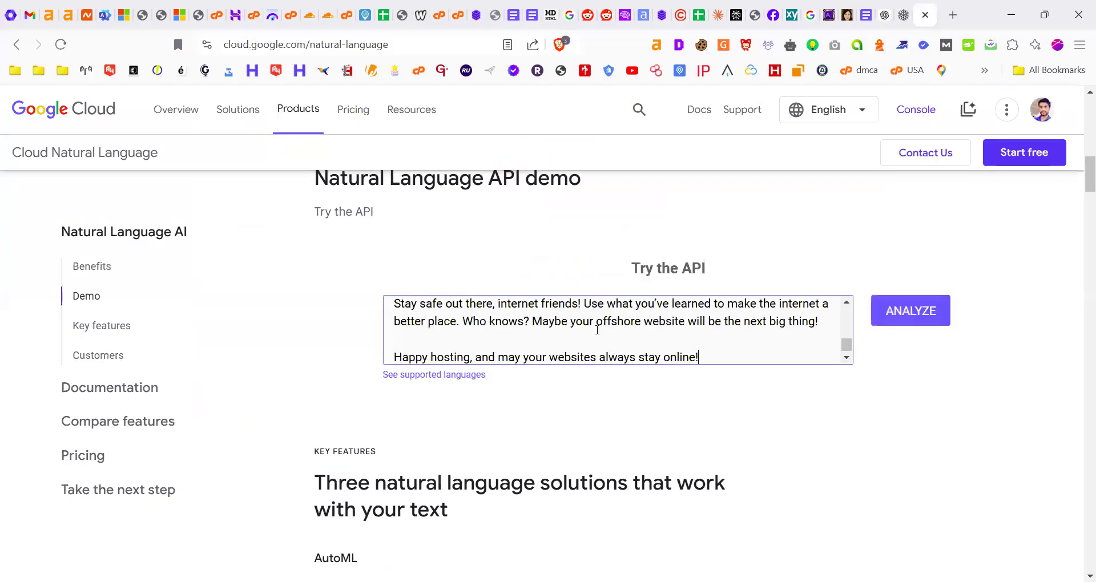
key(ctrl+Return)
scroll(630, 401, down, 1)
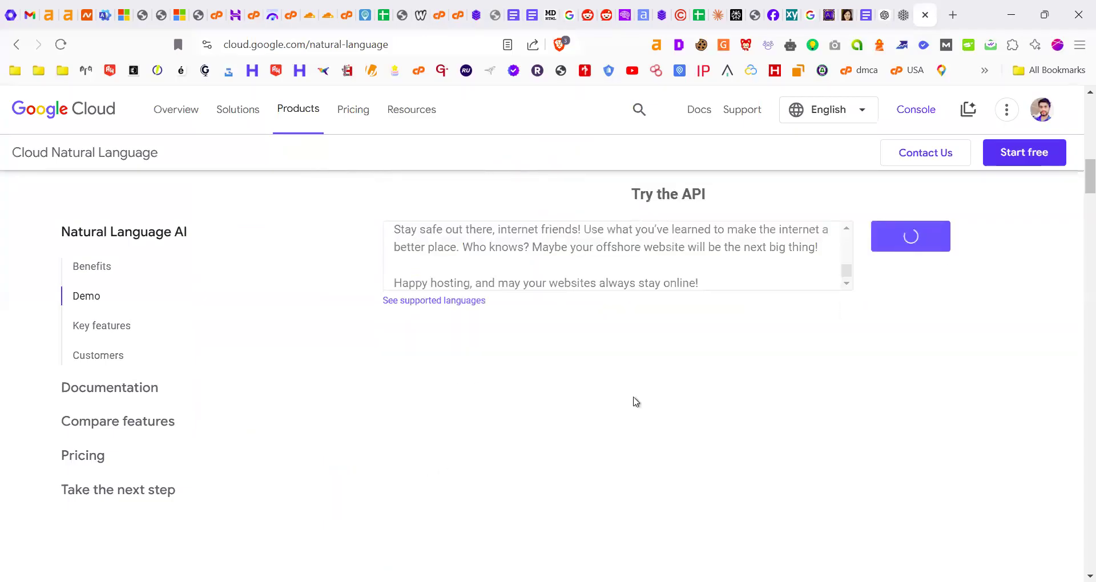
Complete the reCAPTCHA challenge by selecting all images with stairs and verifying the selection
click(577, 365)
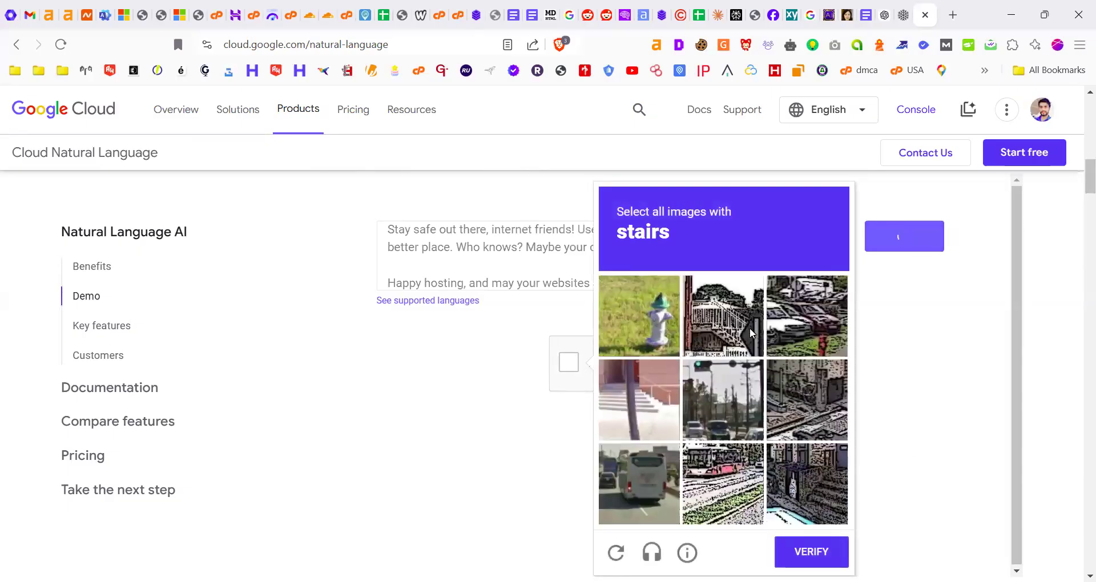
click(638, 399)
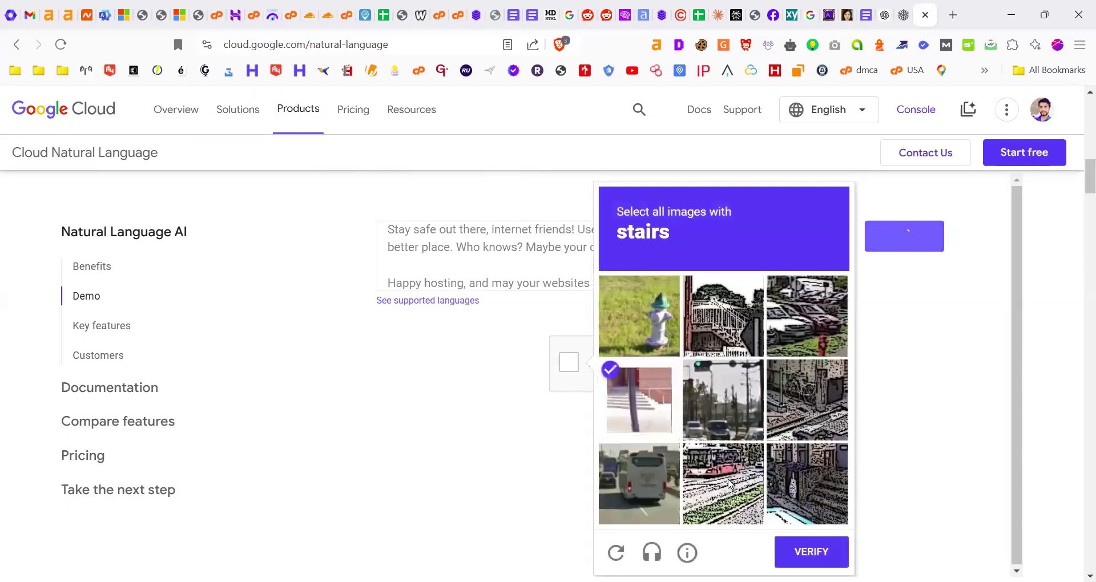
click(814, 496)
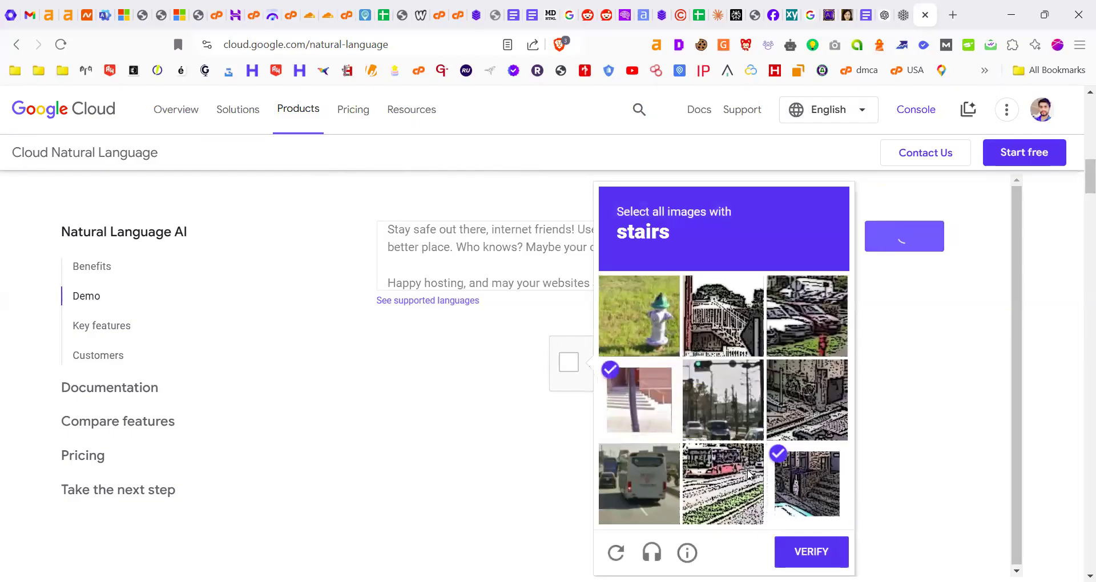
click(813, 552)
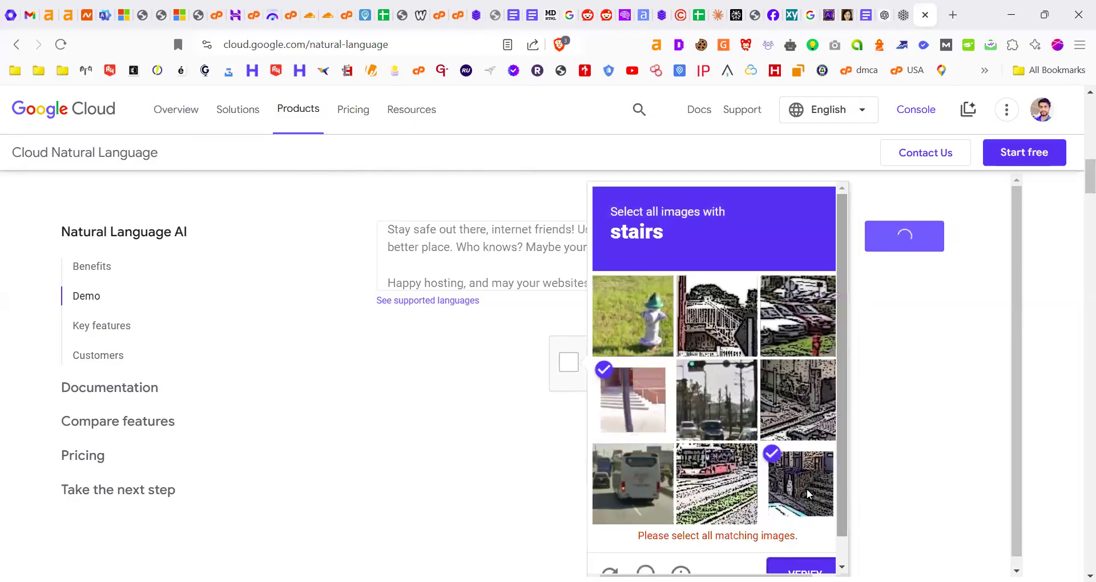
click(808, 436)
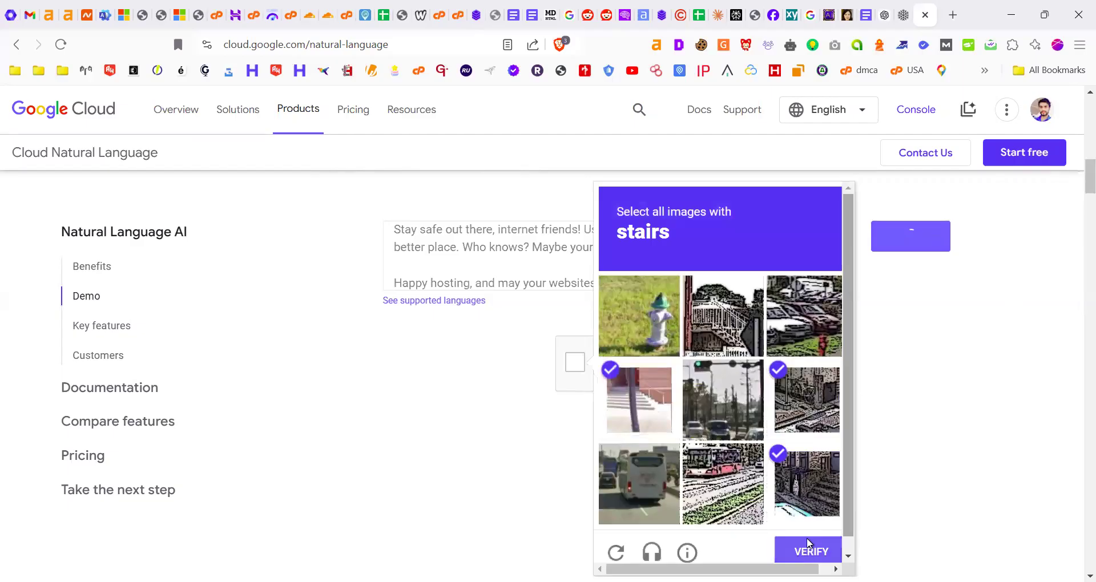
click(808, 543)
Show the Categories results of the article's analysis and examine the assigned categories with their confidence
scroll(668, 425, up, 1)
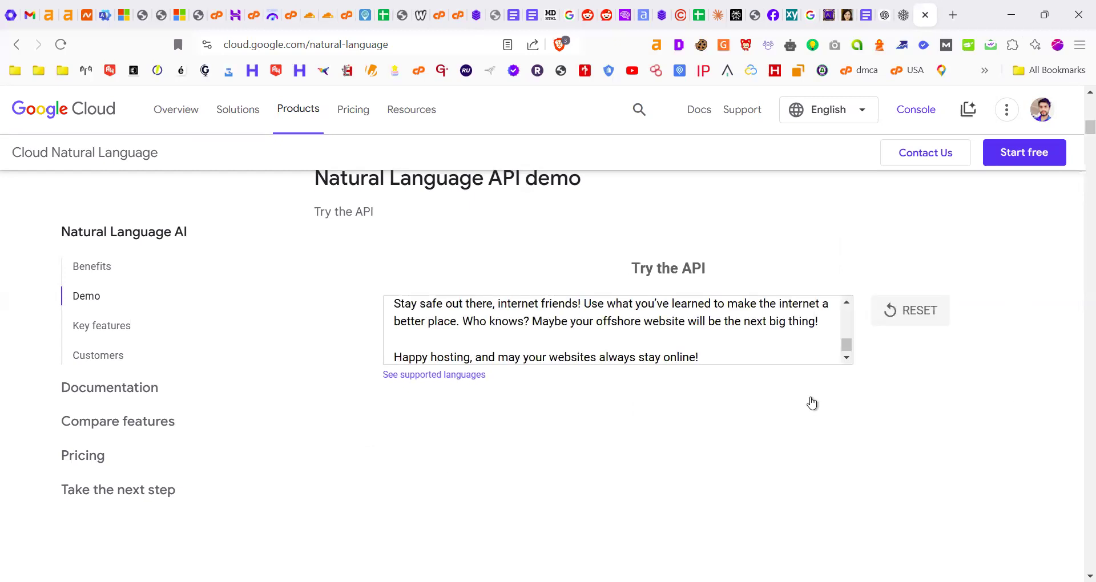
click(868, 412)
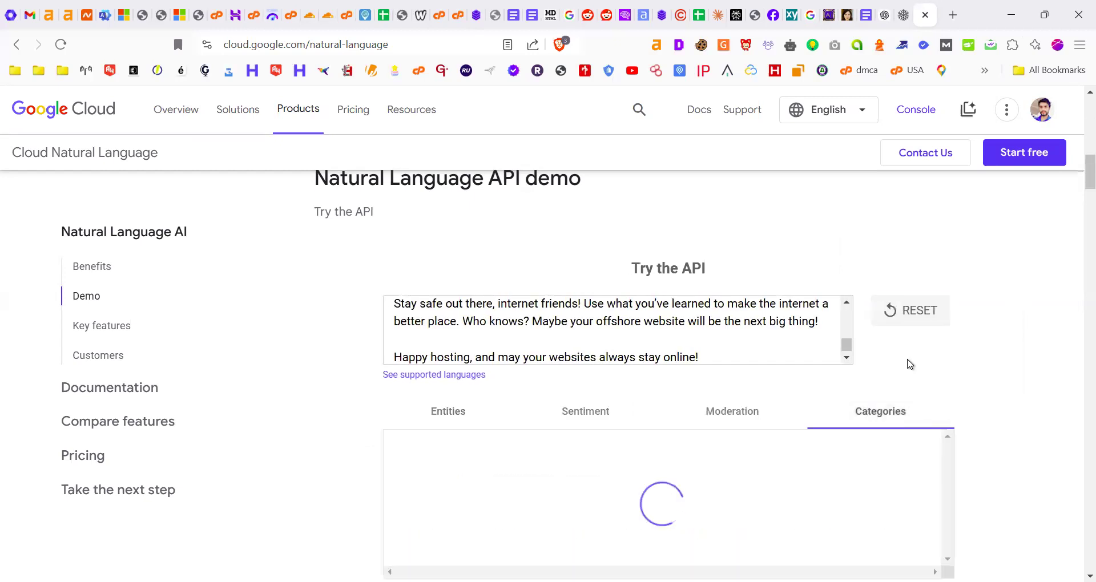
scroll(978, 350, down, 3)
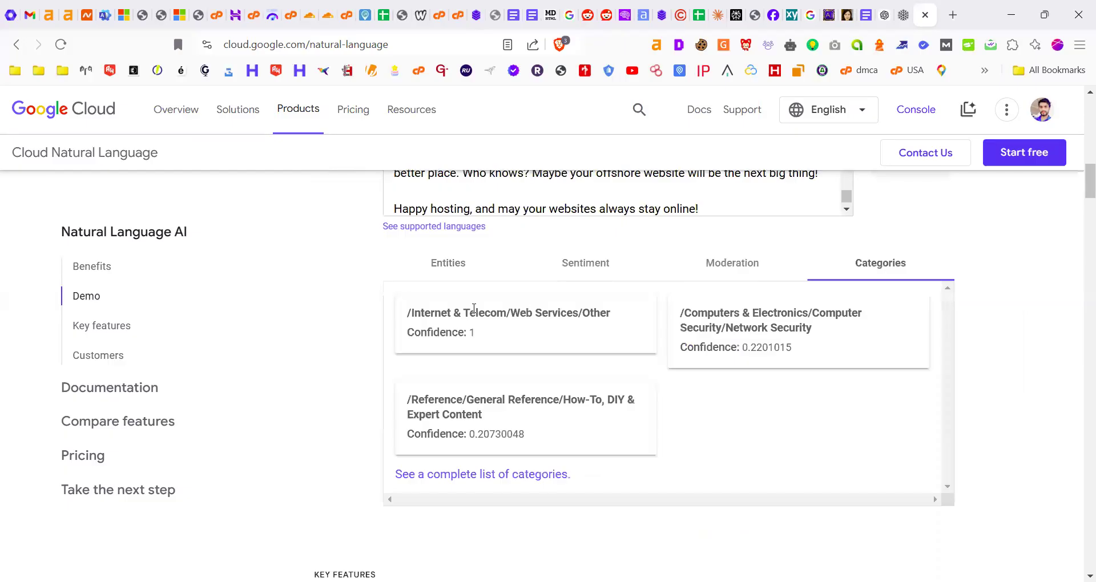
Examine the levels of each assigned category, from Internet & Telecom/Web Services to Computer Security and How-To, DIY & Expert Content
drag(411, 313, 521, 314)
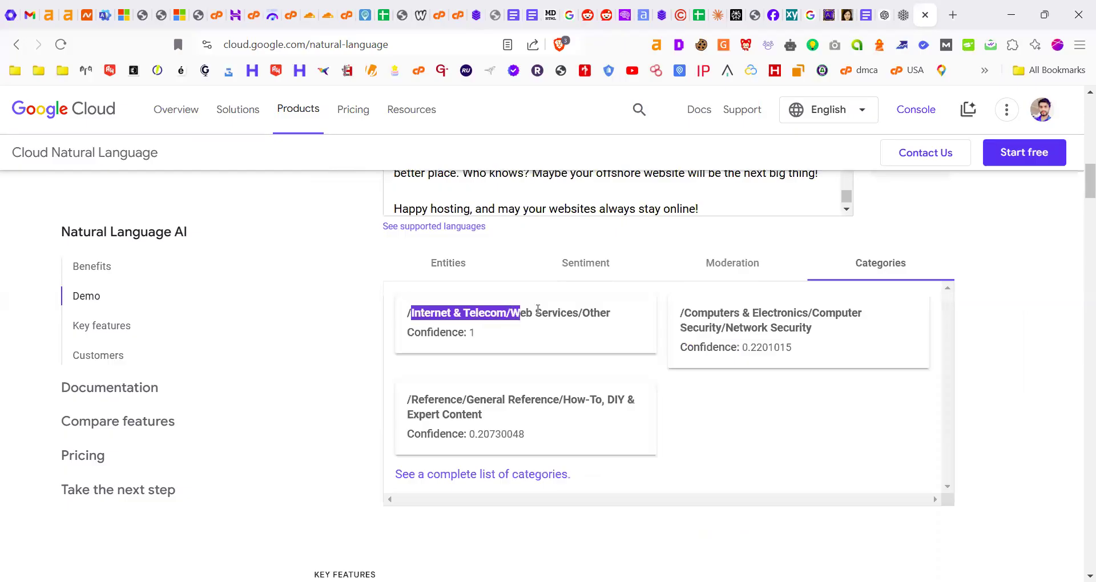
click(521, 314)
double_click(622, 318)
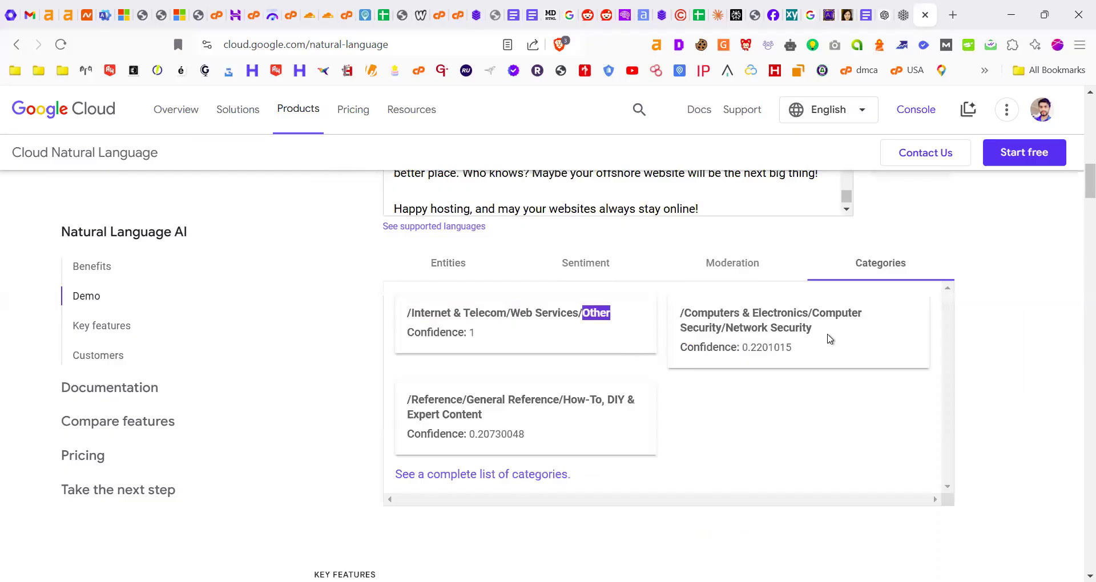
click(569, 326)
drag(412, 318, 511, 313)
click(523, 314)
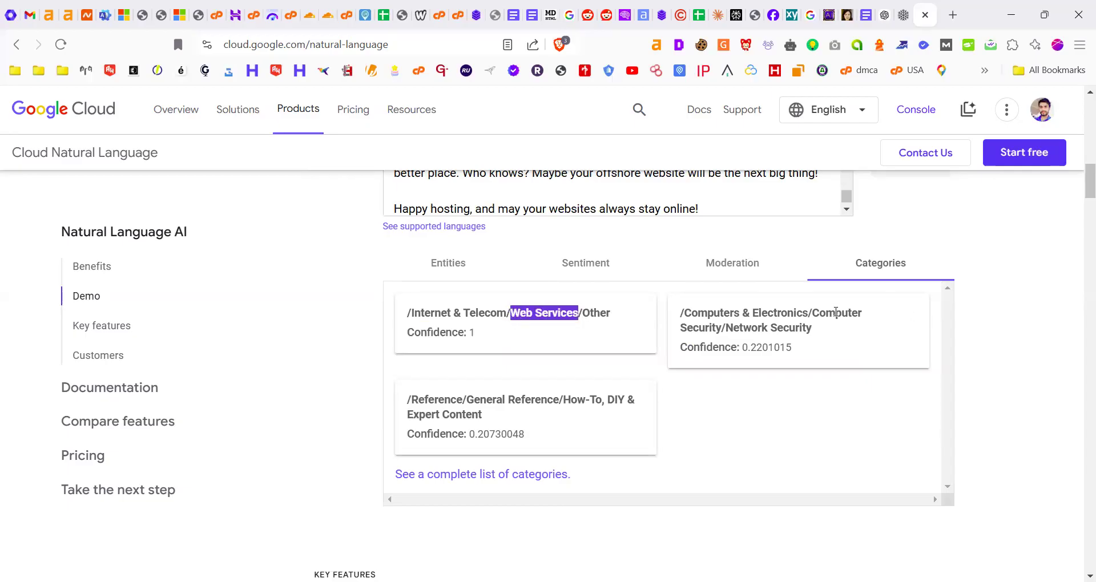
drag(729, 327, 886, 313)
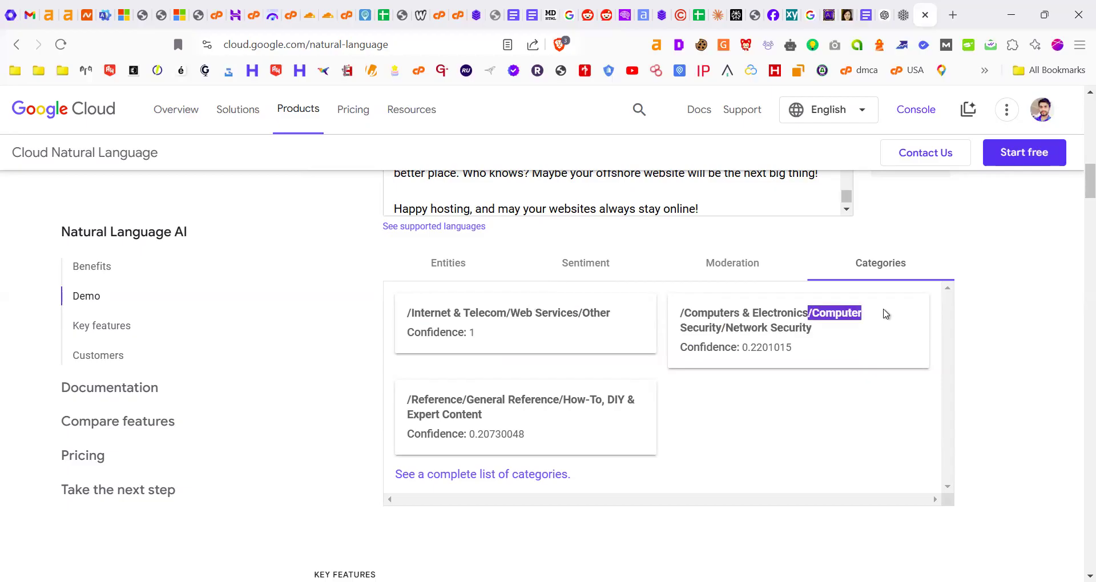
click(547, 405)
mouse_move(563, 400)
mouse_down()
mouse_move(606, 399)
mouse_move(565, 403)
mouse_up()
click(599, 400)
click(570, 404)
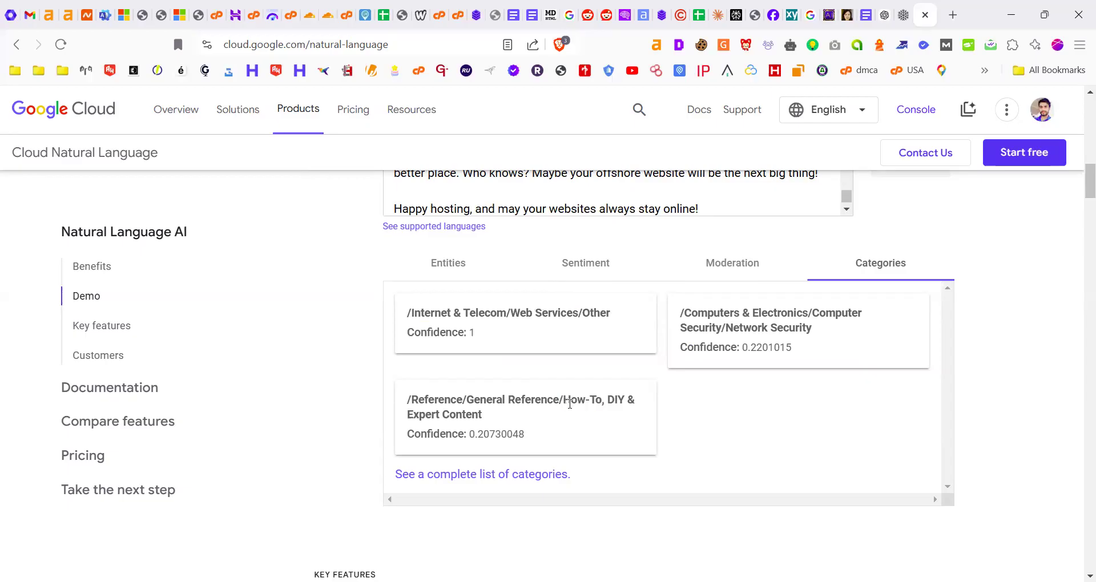
Compare the Web Services level of the first category with the How-To level of the Reference category
drag(511, 313, 580, 312)
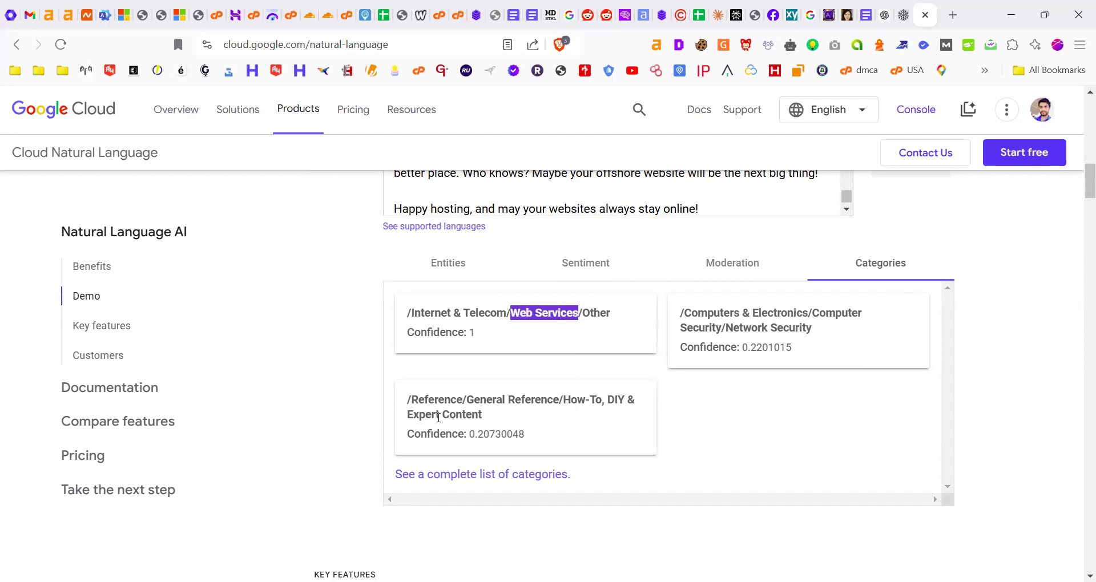
click(567, 411)
drag(563, 401, 600, 402)
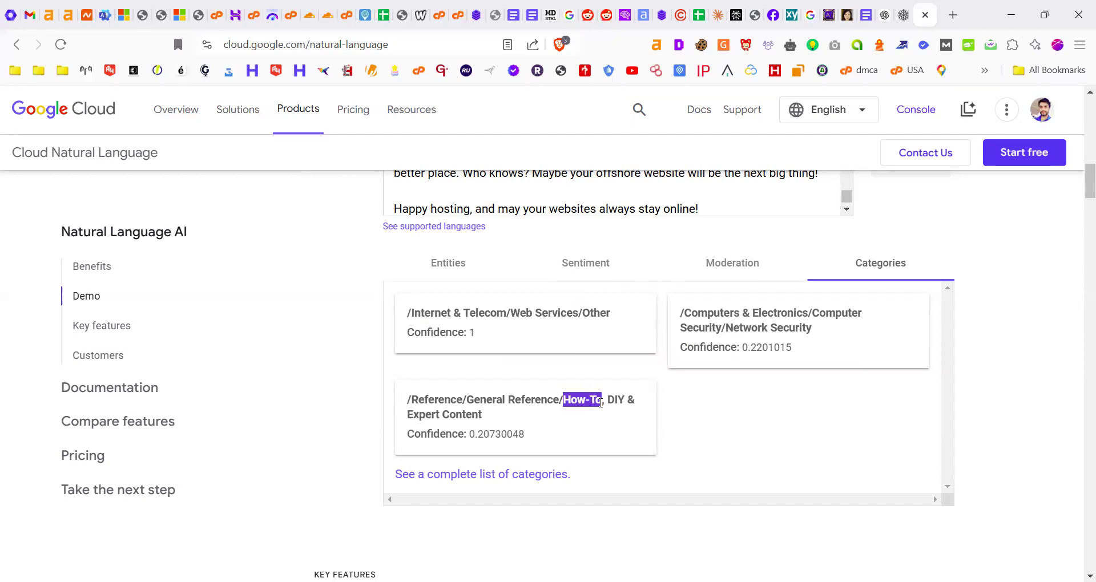
click(515, 311)
drag(506, 313, 579, 310)
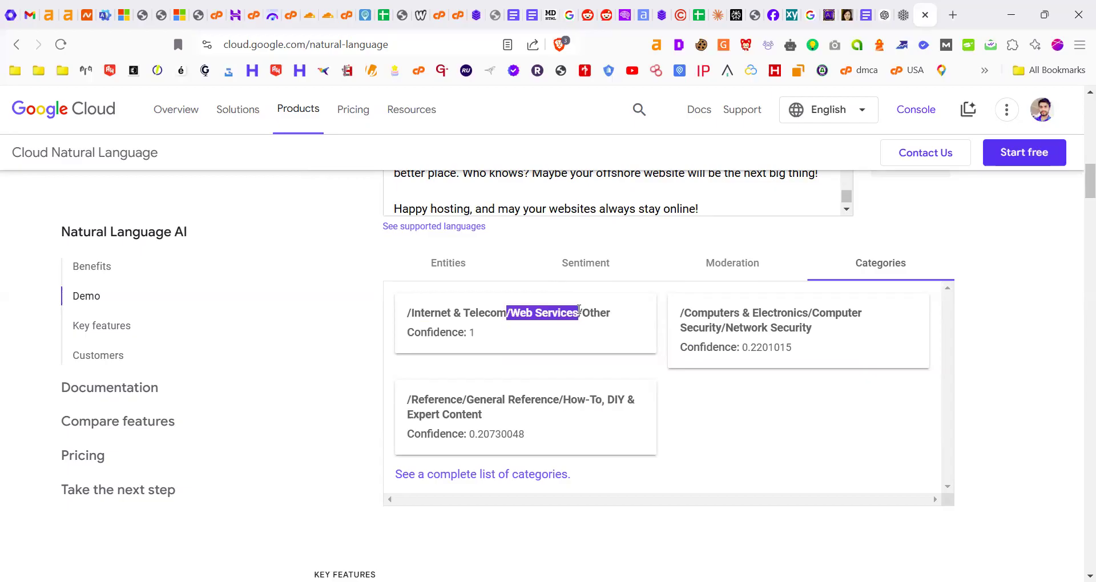
click(569, 396)
drag(603, 401, 562, 401)
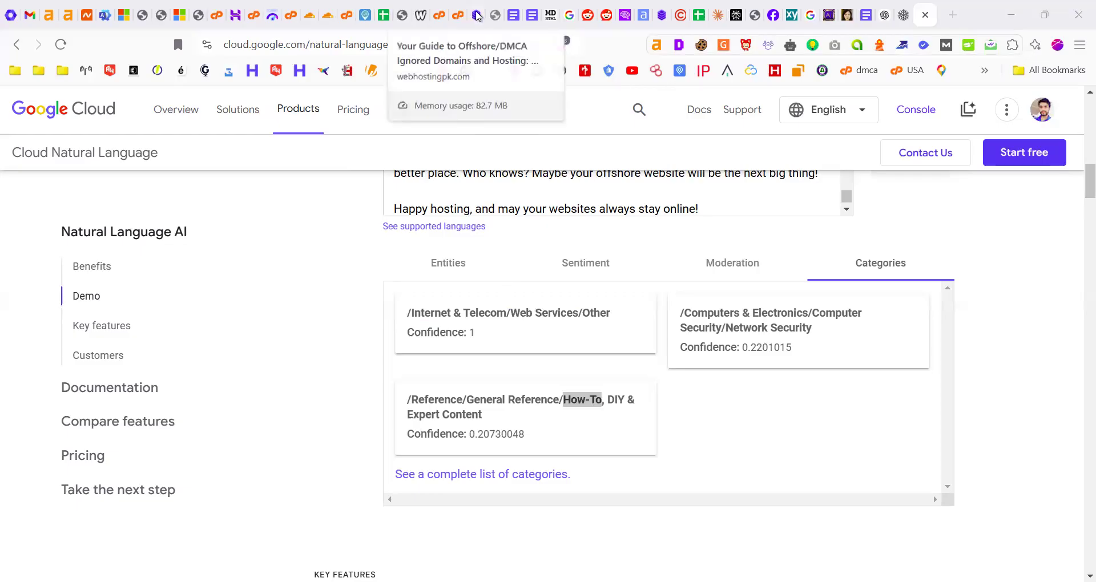
Switch to the WebHostingPK article, enter its WordPress dashboard and open the post categories page
click(477, 16)
scroll(548, 342, up, 15)
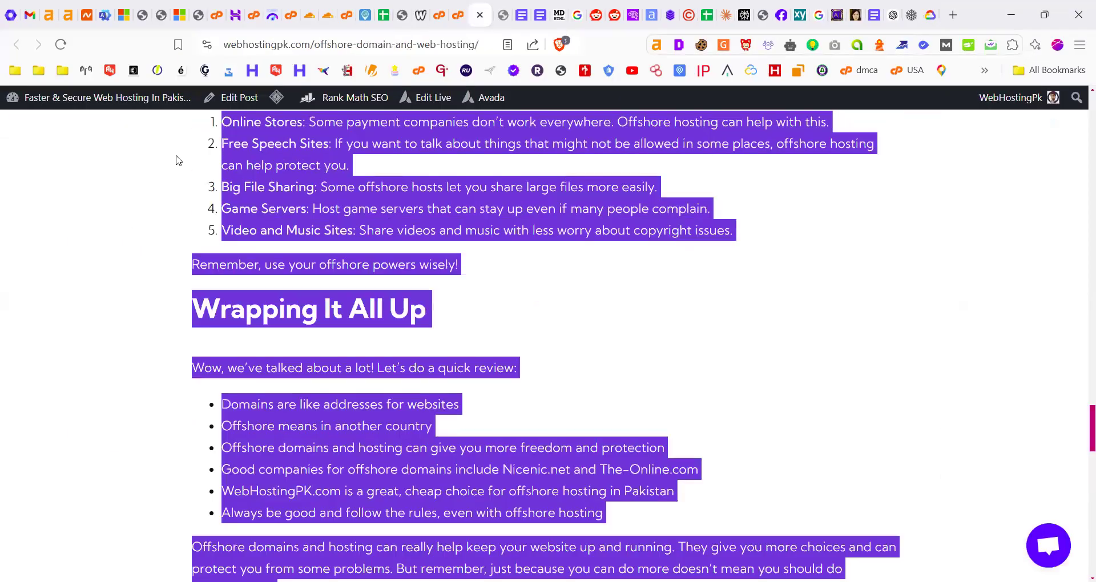
mouse_move(67, 135)
click(32, 126)
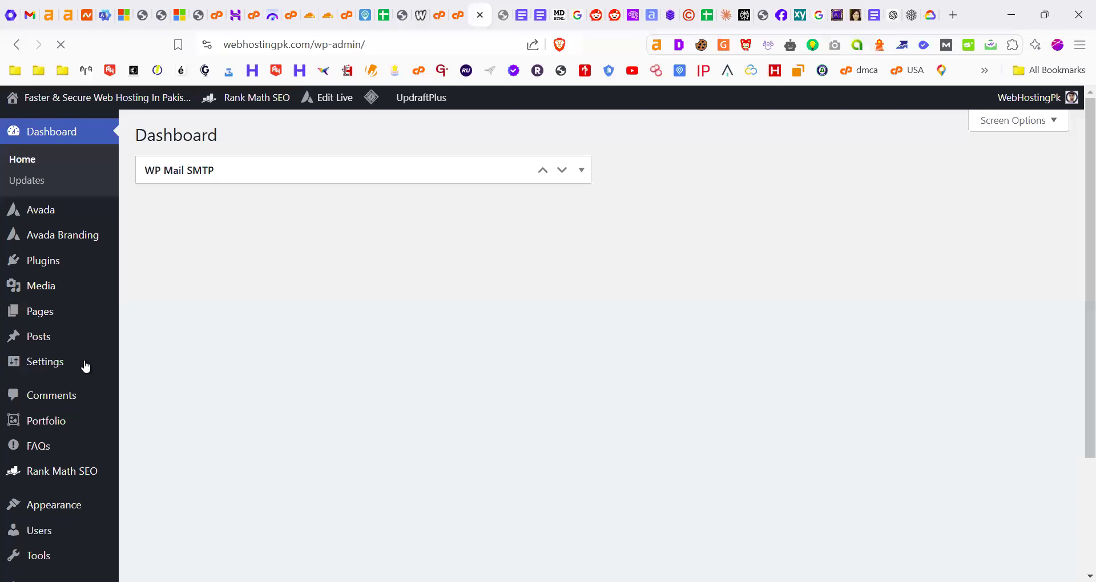
mouse_move(38, 336)
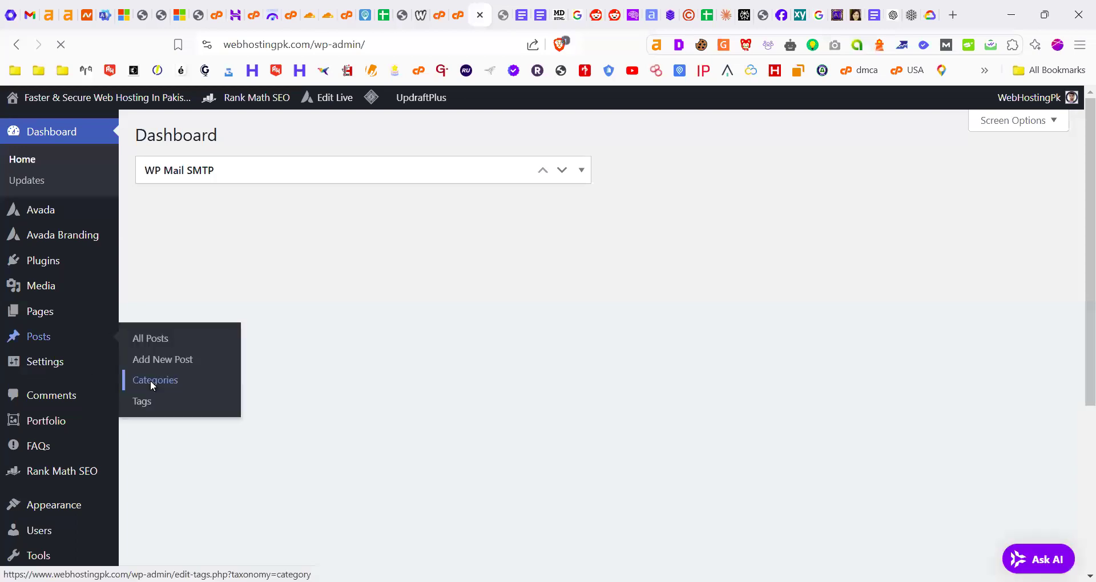
click(150, 380)
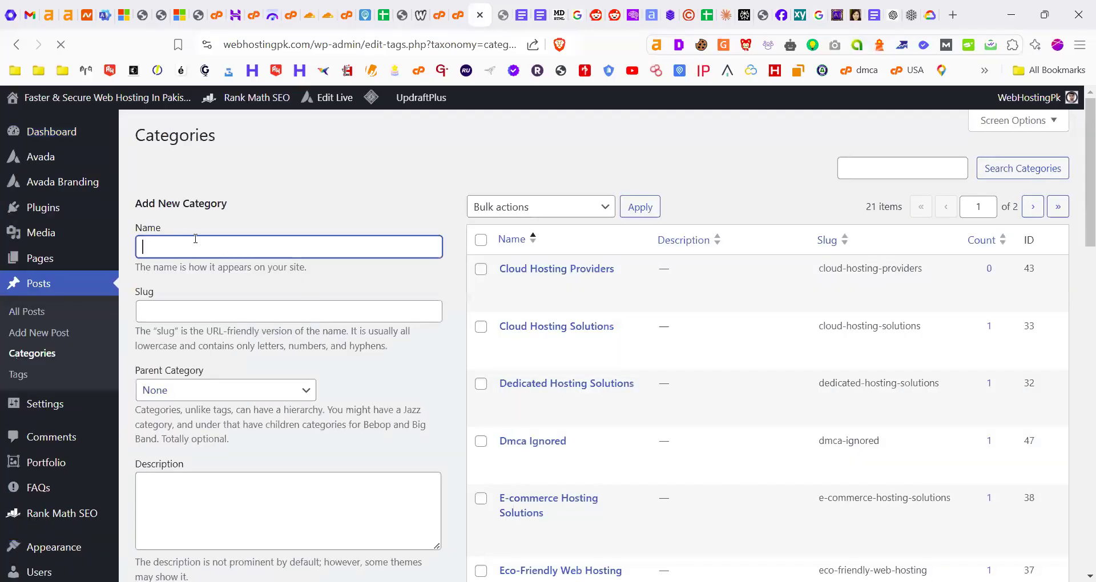
Enter Web Hosting as the new category's name and check the existing category list for the same name
text(Web)
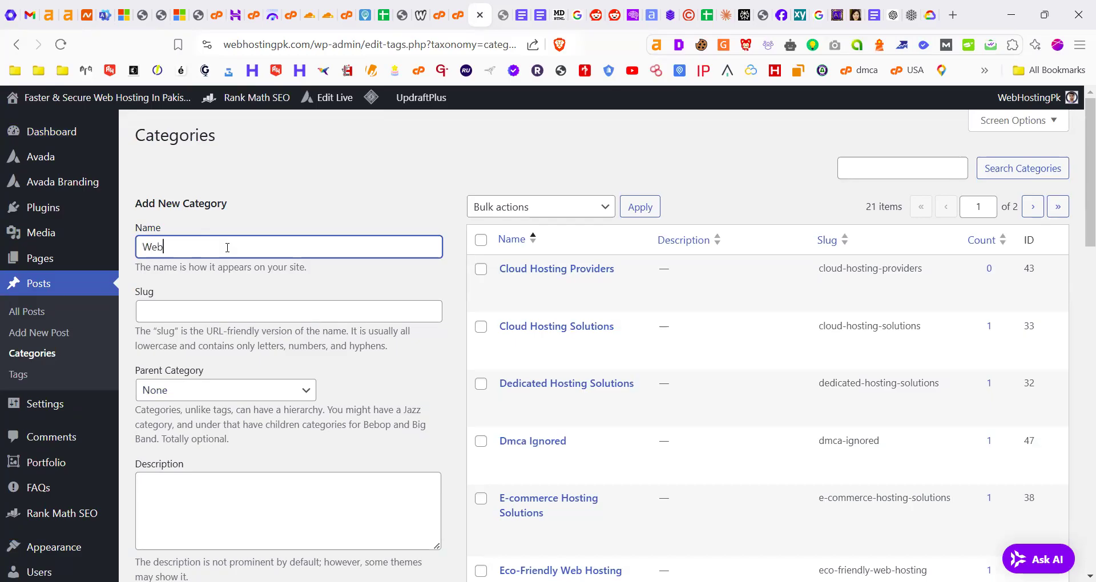
text( Hosting)
scroll(706, 282, down, 10)
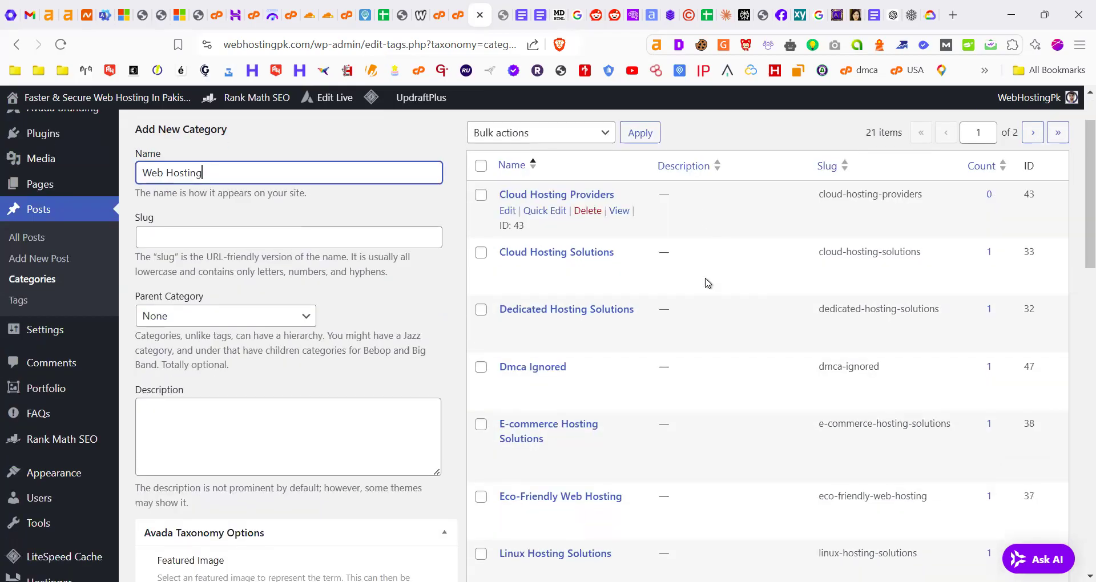
scroll(591, 453, down, 9)
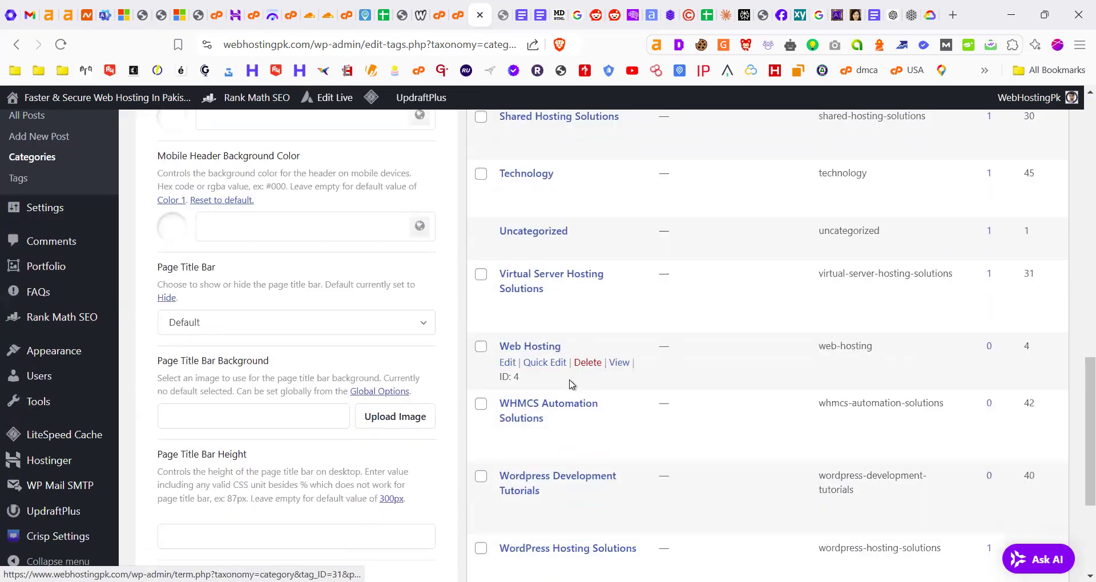
scroll(560, 419, up, 4)
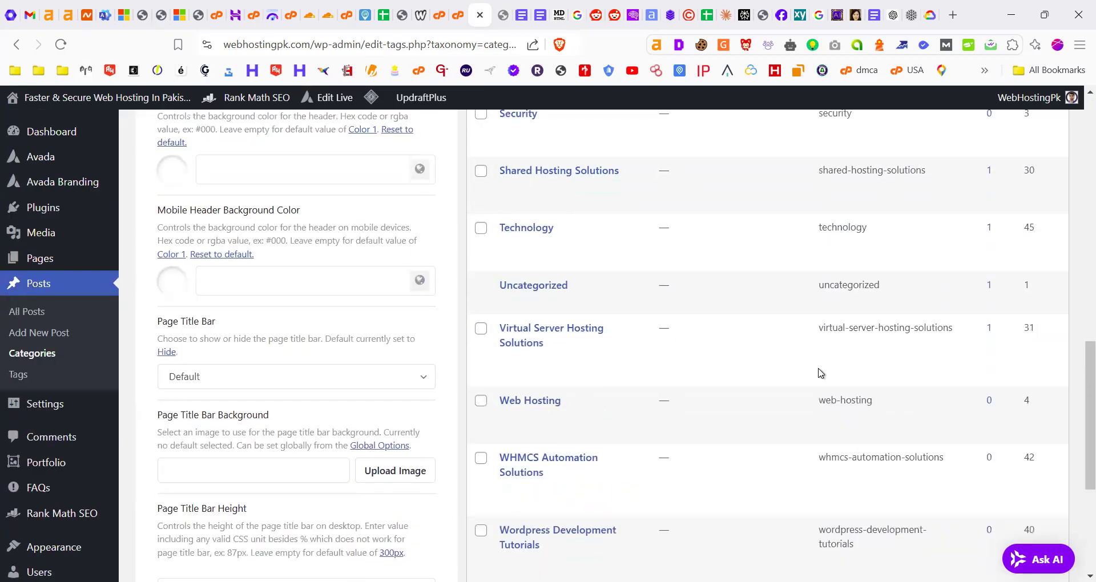
mouse_move(519, 406)
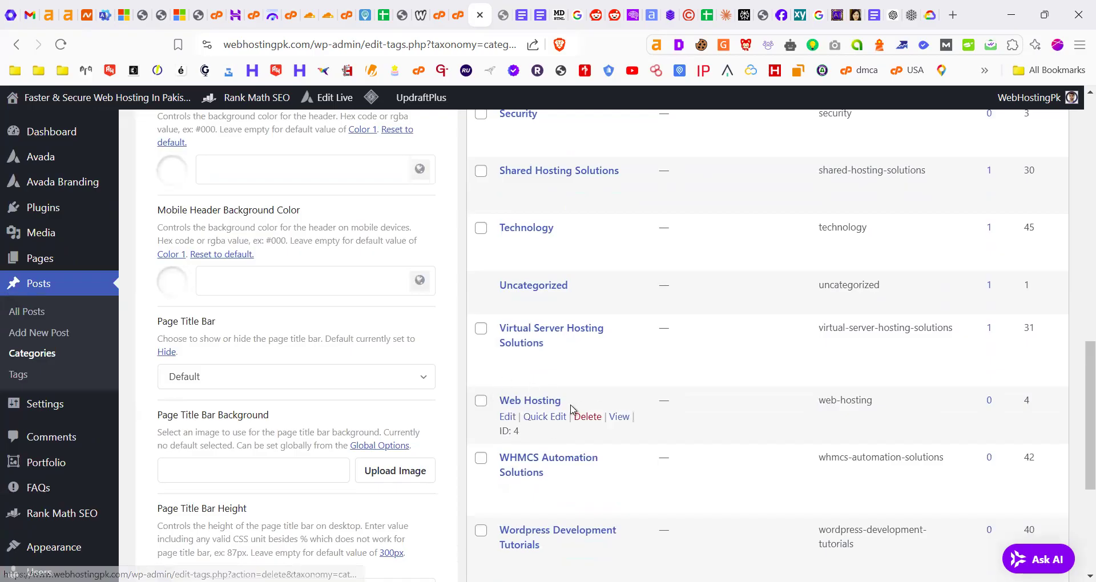
scroll(494, 372, up, 8)
scroll(494, 372, up, 6)
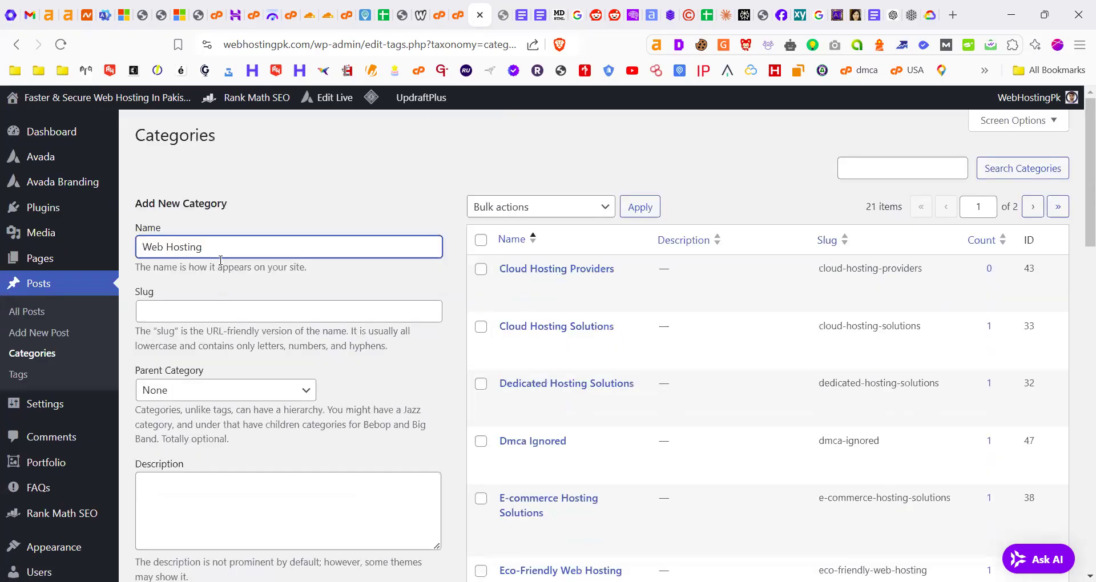
Name the new category How-to and assign Web Hosting as its parent category
drag(203, 247, 137, 251)
key(BackSpace)
text(How)
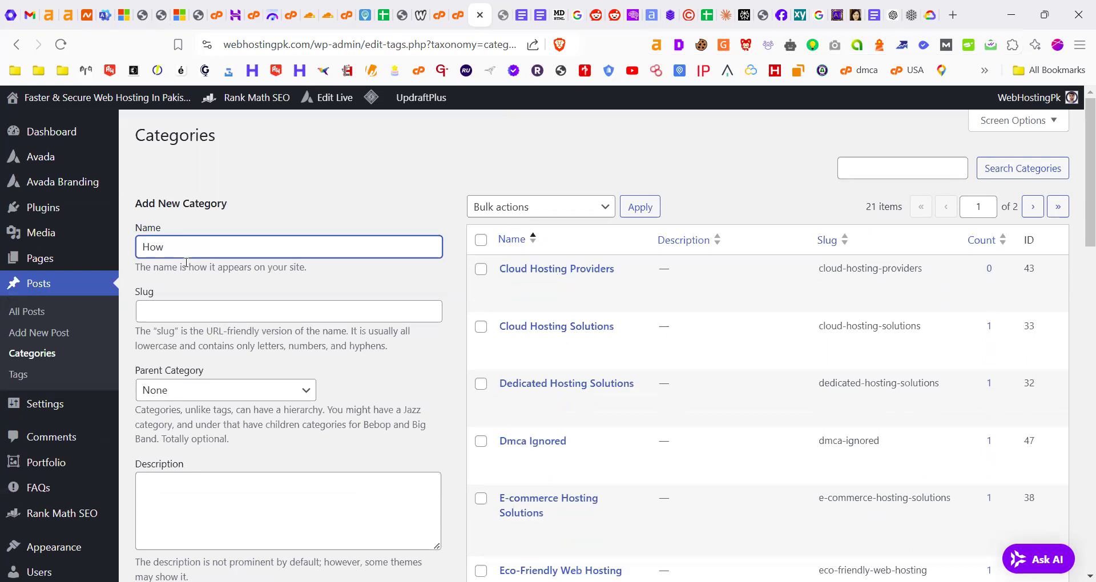
text(-to)
click(273, 392)
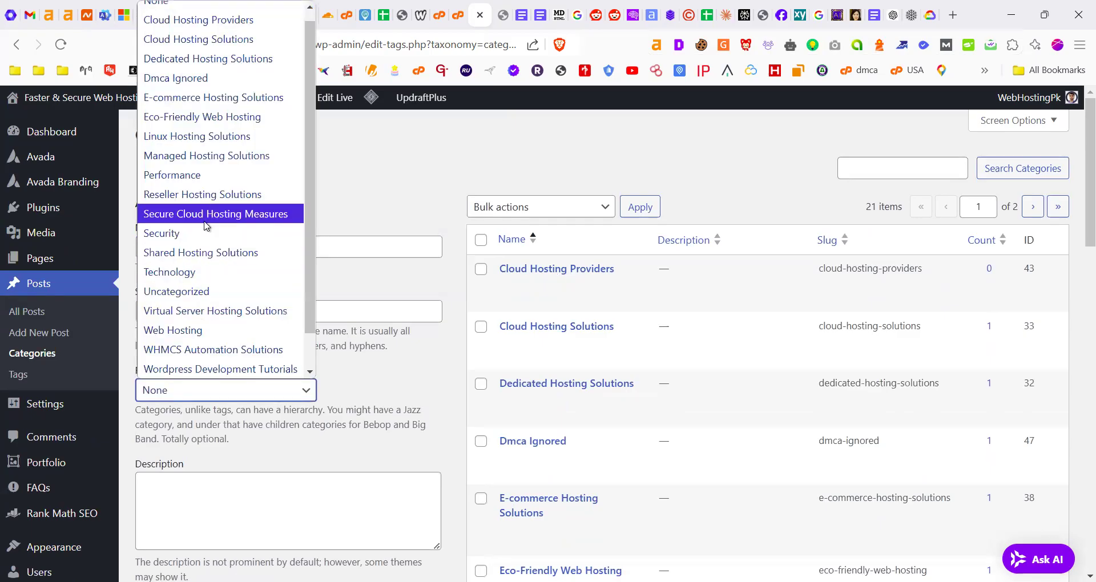
scroll(177, 347, down, 1)
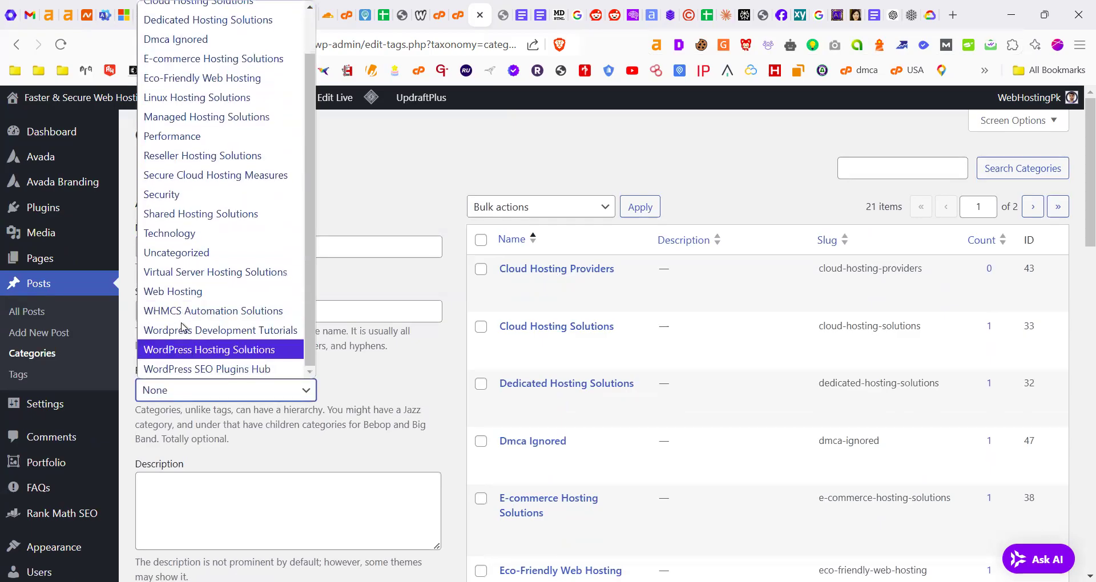
click(181, 291)
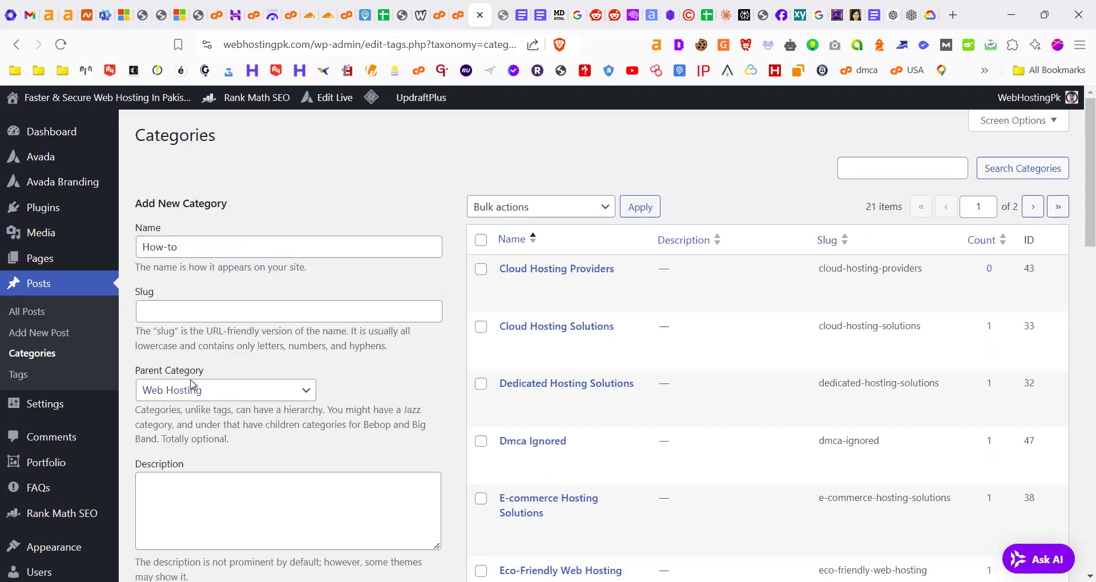
scroll(171, 371, down, 7)
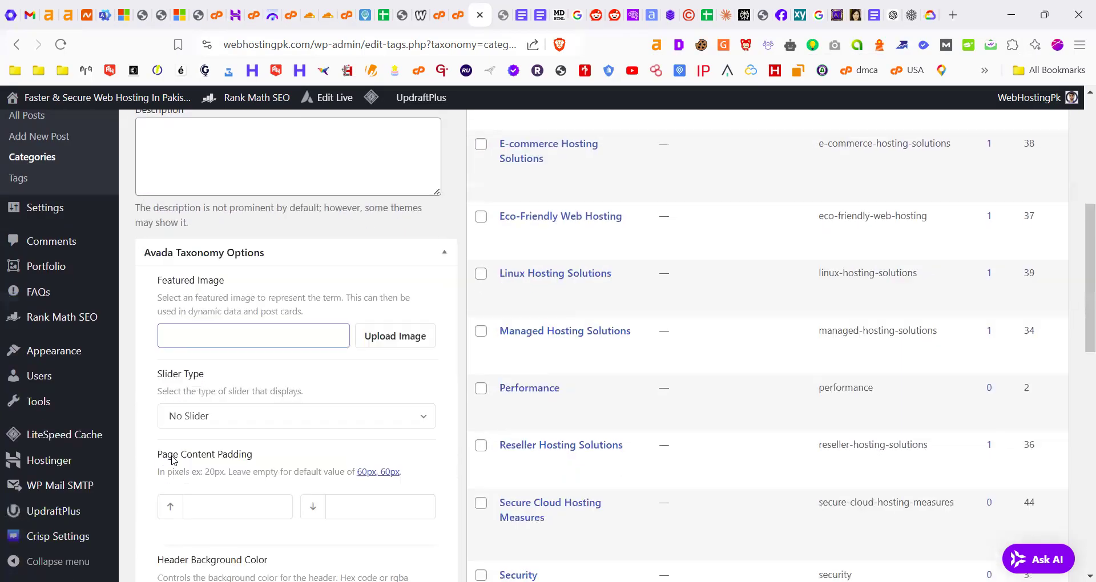
Examine the Add New Category form for How-to, from its name, slug, parent category and description through the Avada Taxonomy Options
scroll(251, 314, up, 5)
click(258, 345)
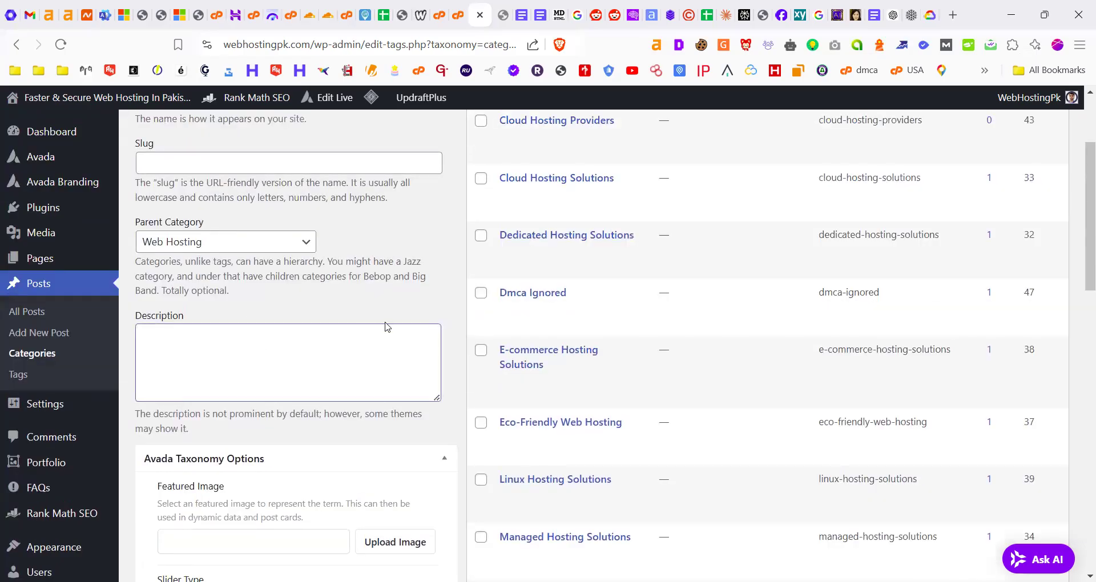
scroll(350, 342, up, 1)
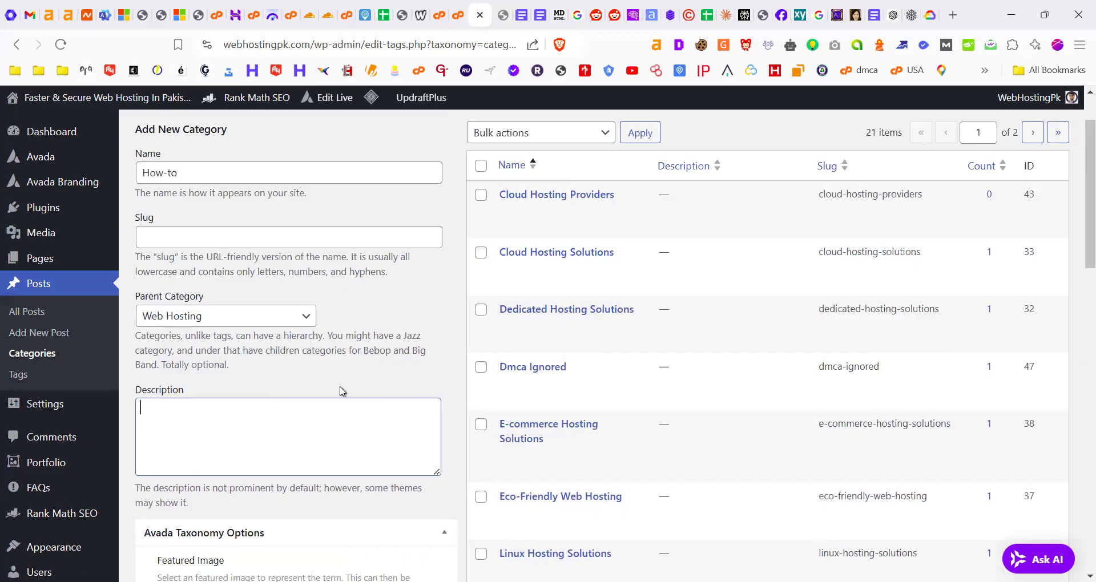
scroll(275, 315, down, 1)
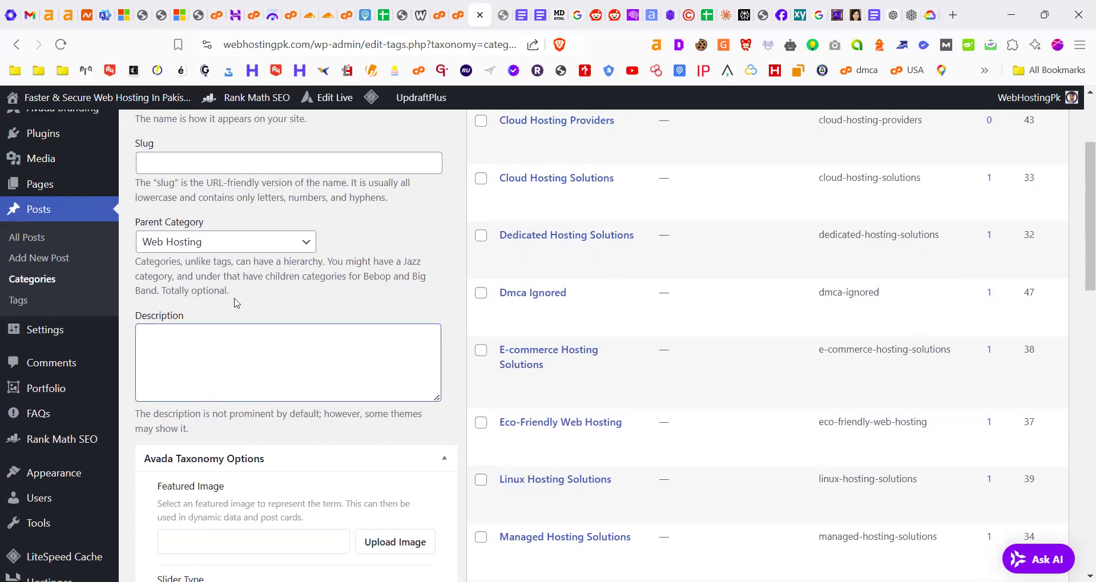
scroll(234, 304, up, 1)
scroll(228, 317, down, 2)
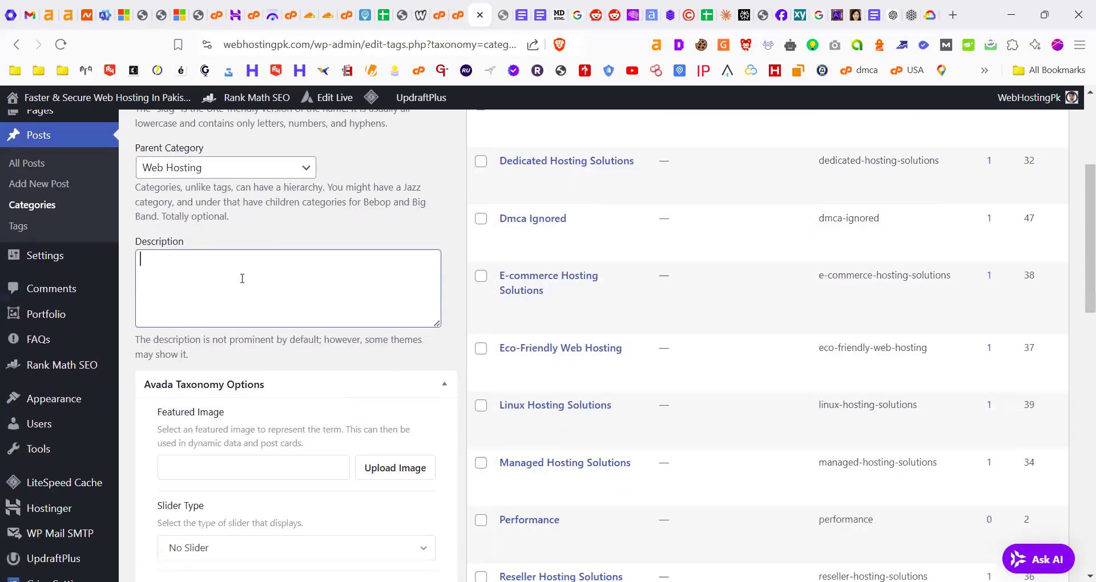
scroll(239, 302, down, 1)
scroll(228, 342, up, 3)
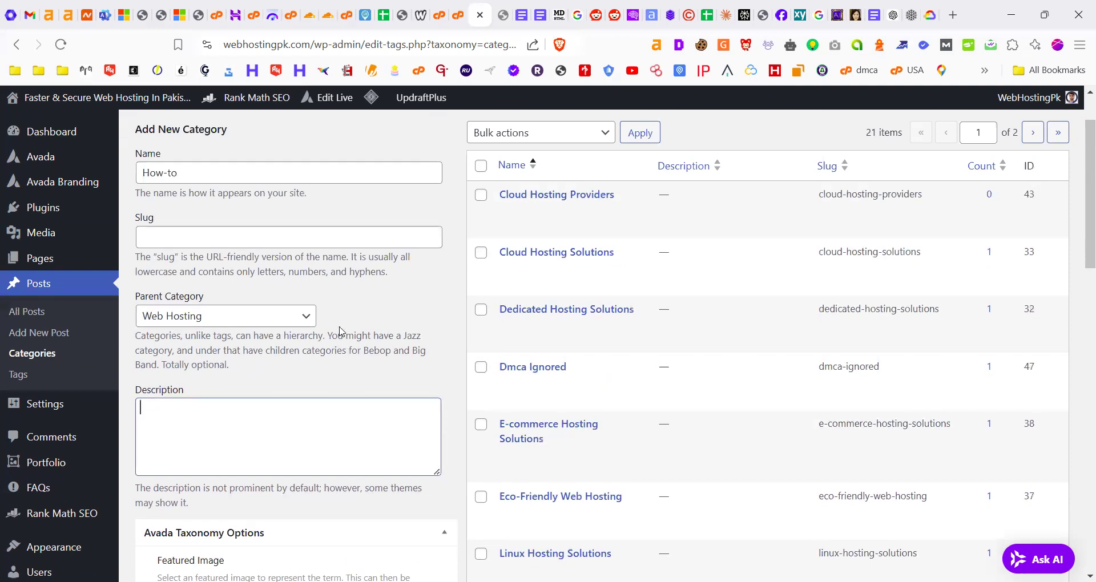
scroll(277, 311, up, 1)
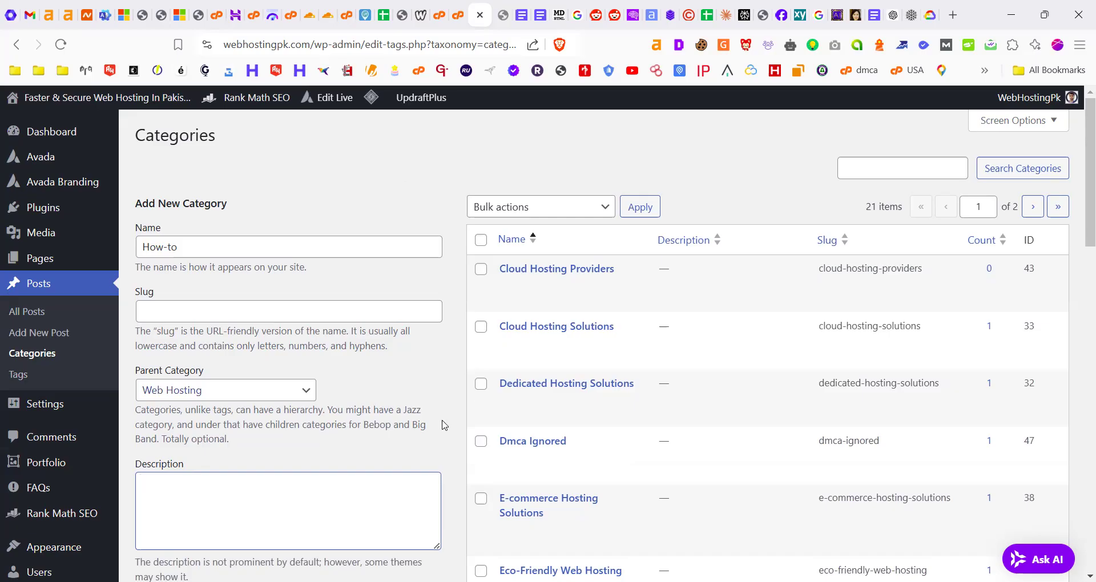
scroll(237, 499, down, 2)
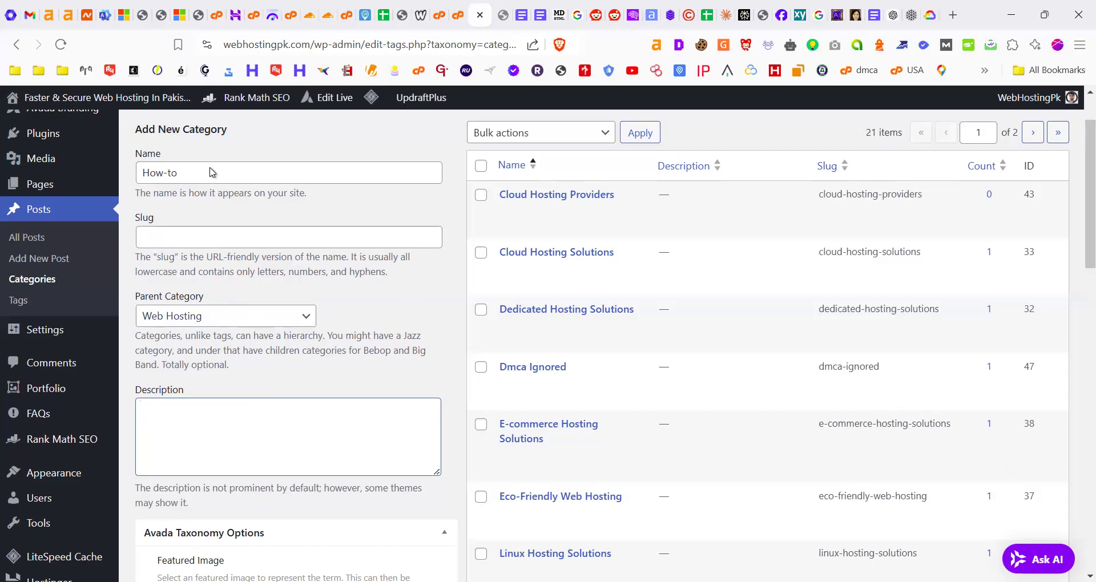
triple_click(146, 170)
click(246, 135)
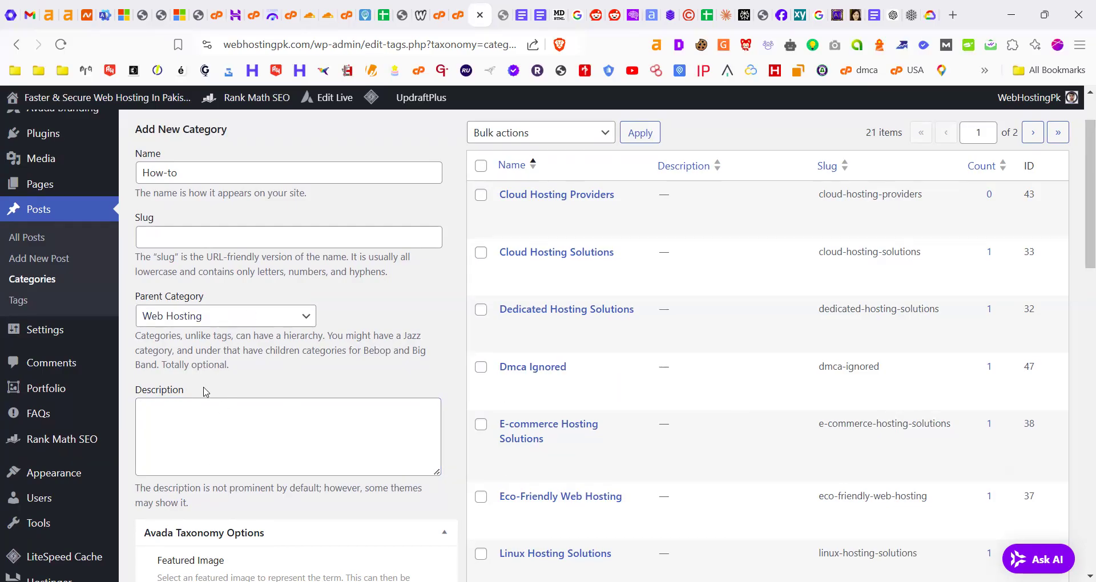
scroll(205, 394, down, 15)
scroll(202, 399, down, 4)
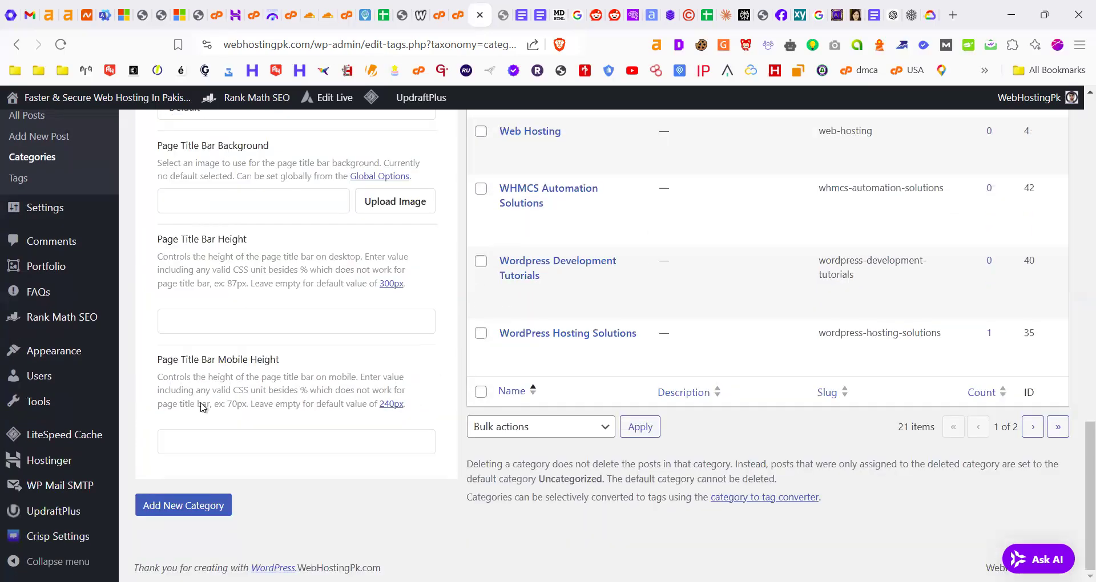
scroll(236, 345, up, 10)
scroll(235, 345, up, 10)
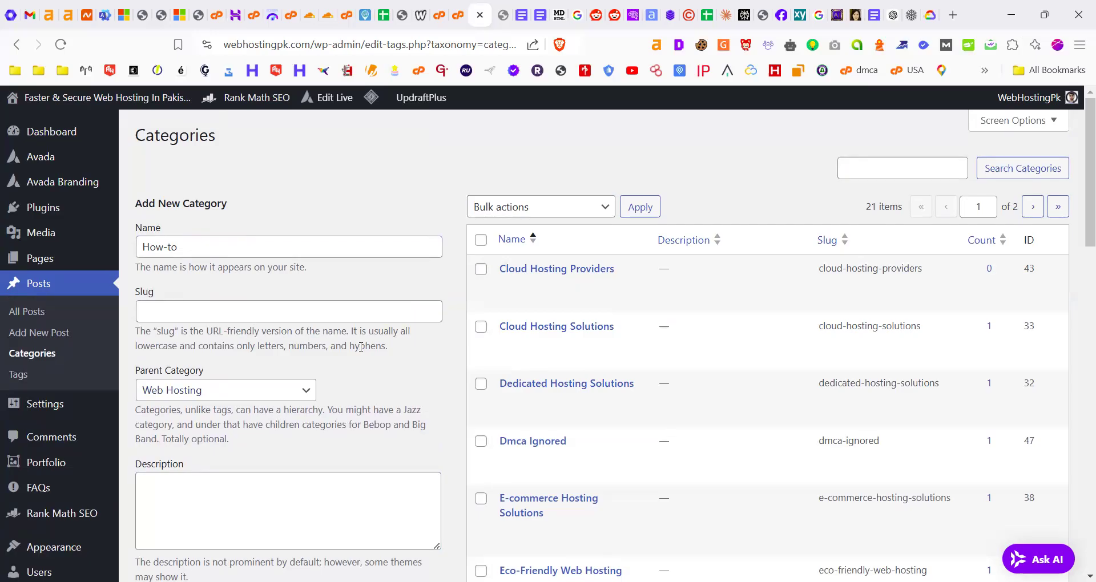
Collapse the Avada Taxonomy Options section of the Add New Category form
scroll(352, 344, down, 3)
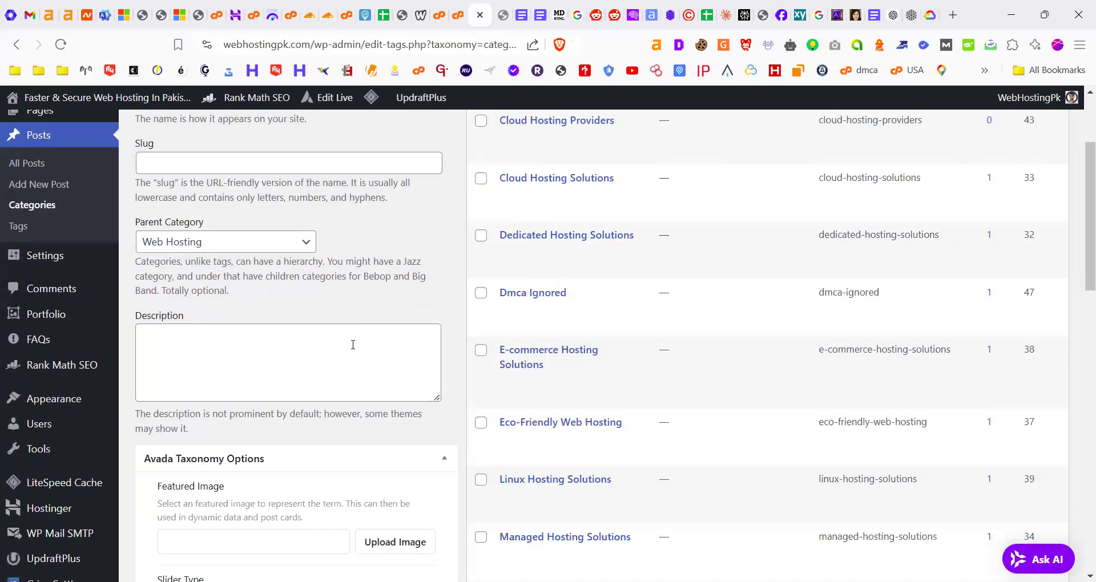
click(444, 457)
scroll(216, 317, up, 3)
scroll(213, 317, up, 1)
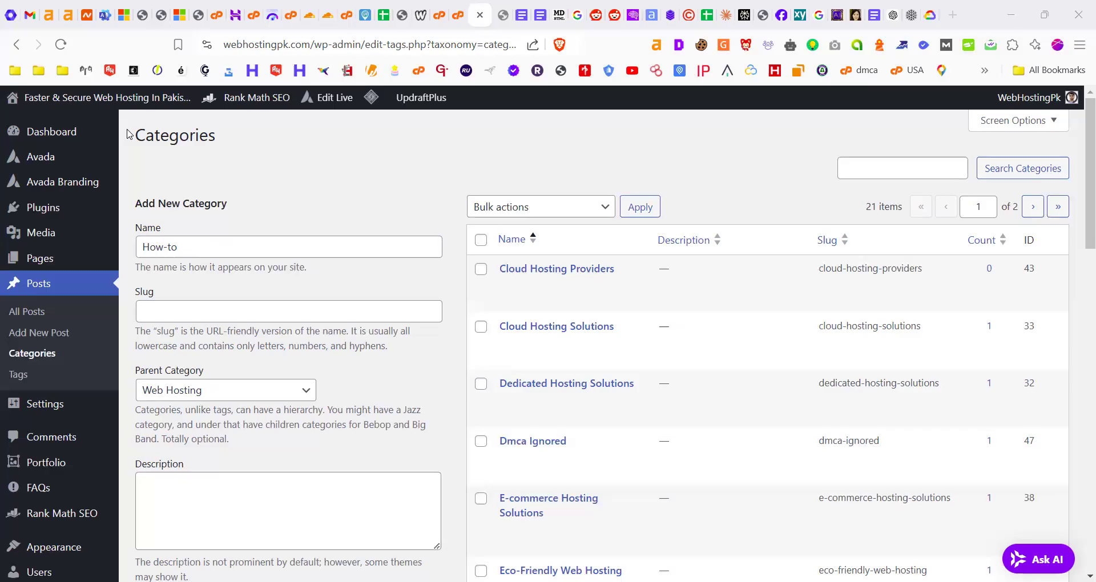
Switch to the ChatGPT conversation and request an SEO description, giving Web Hosting as the main category and How-to as the sub category
click(892, 17)
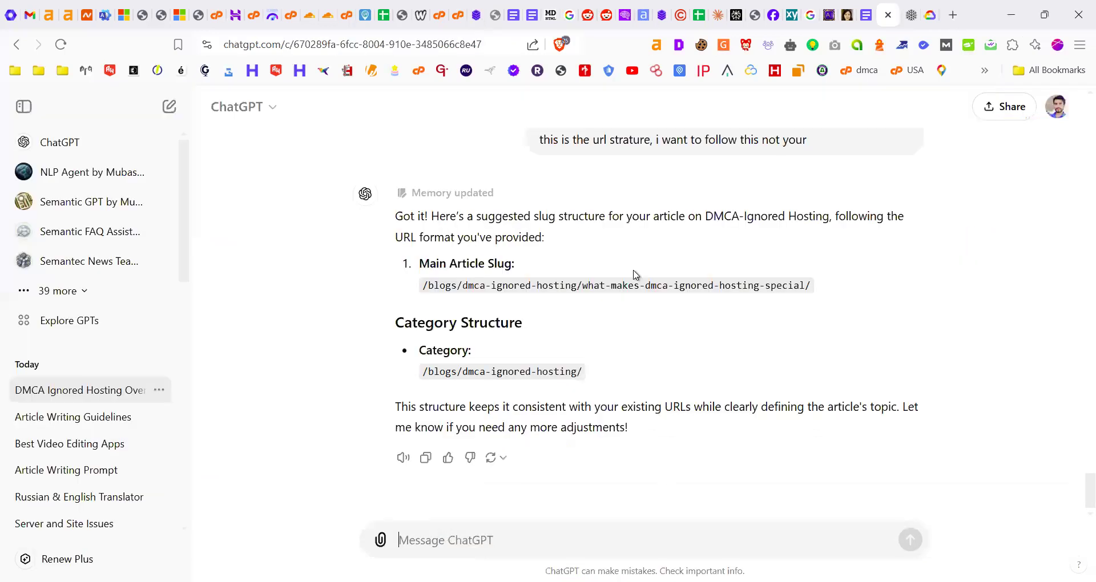
key(ctrl+v)
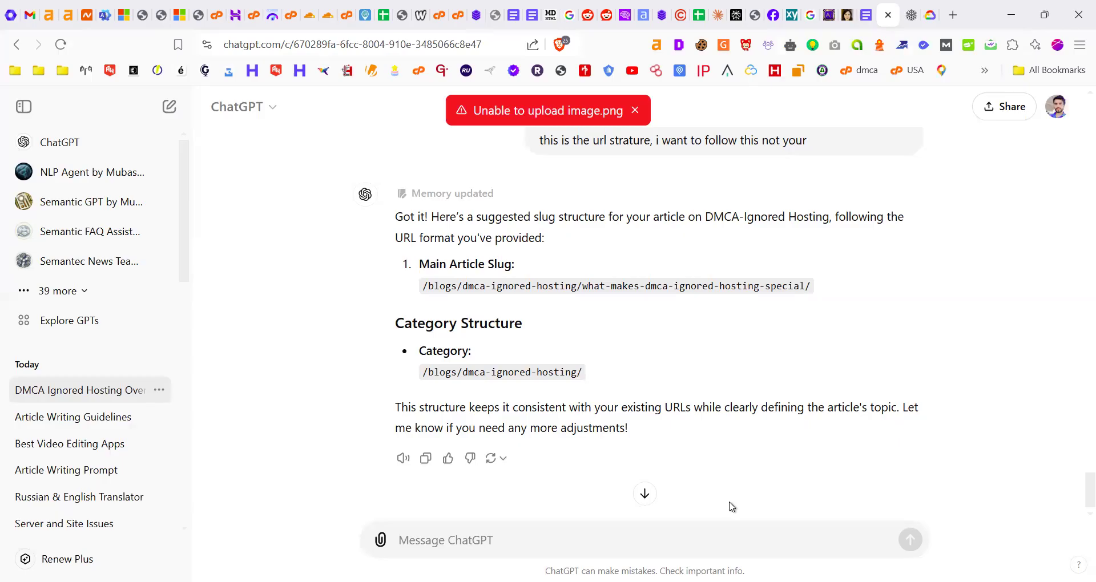
text(my main category is Web Hosting and)
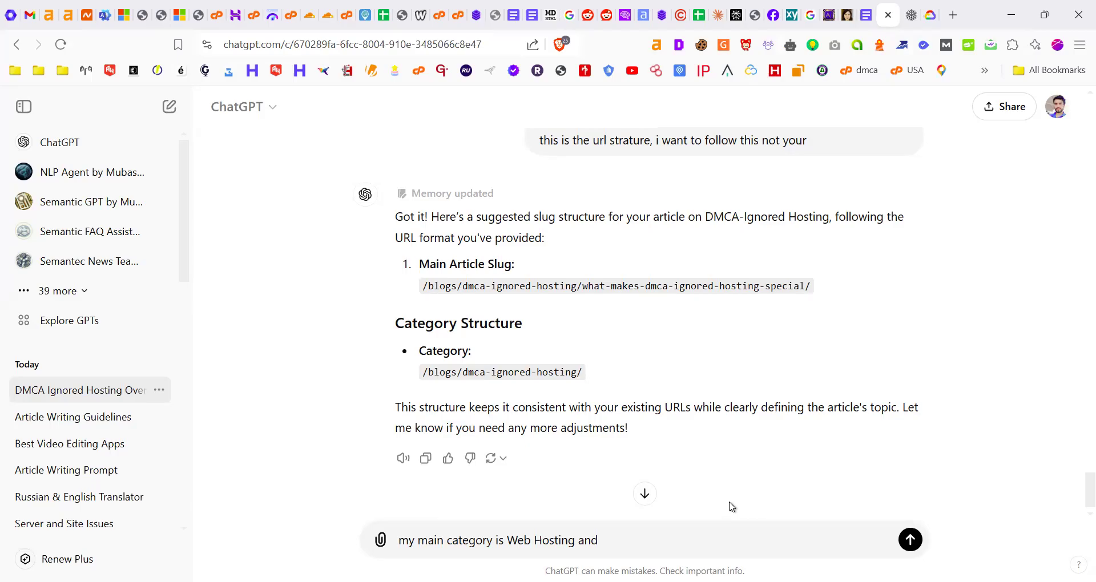
text(sub category is How-t)
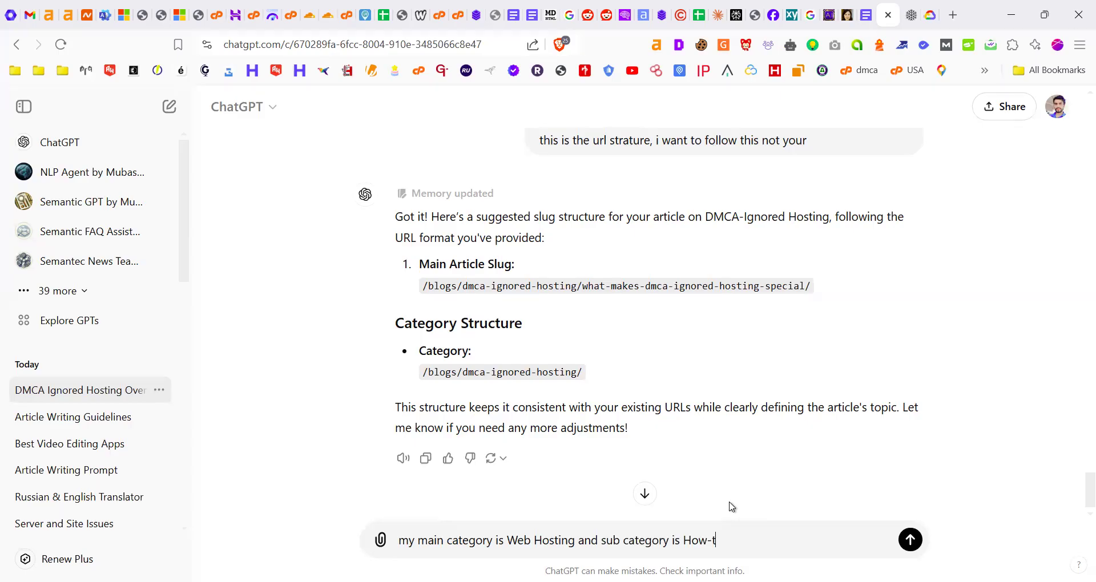
text(o please now give me)
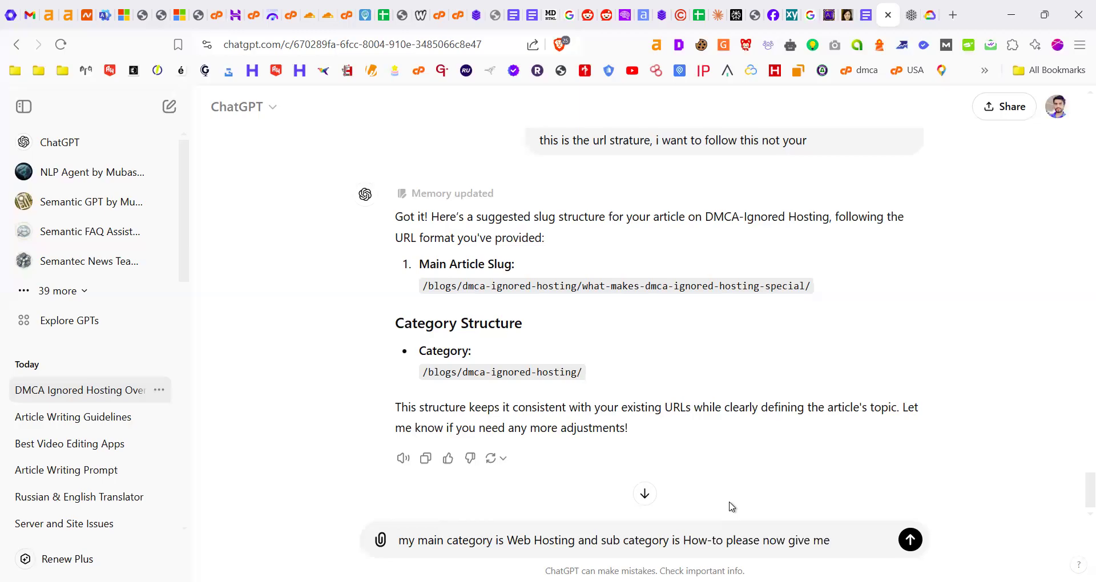
text(seo description)
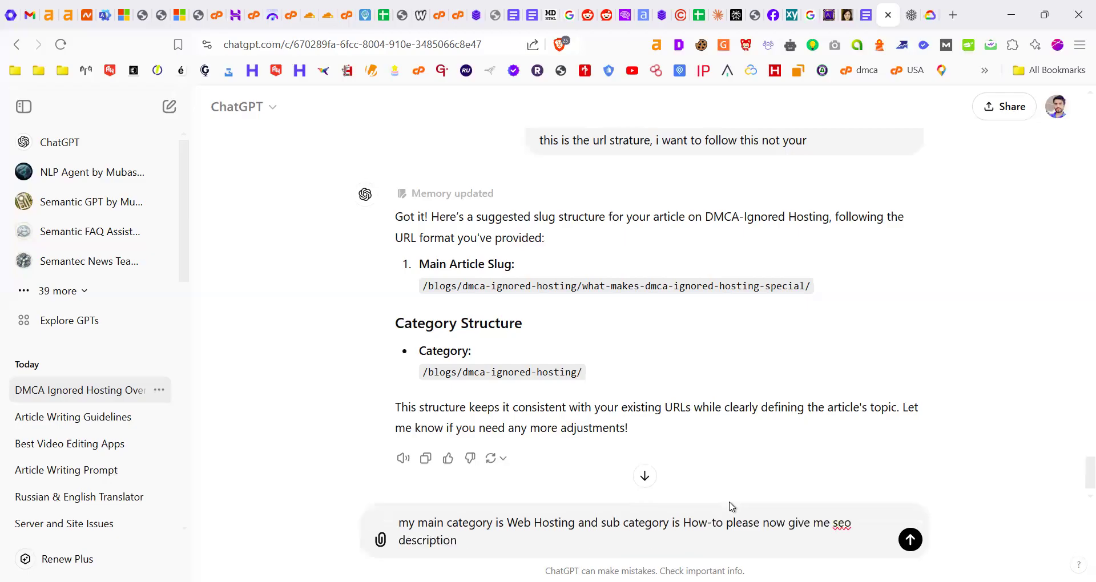
key(Return)
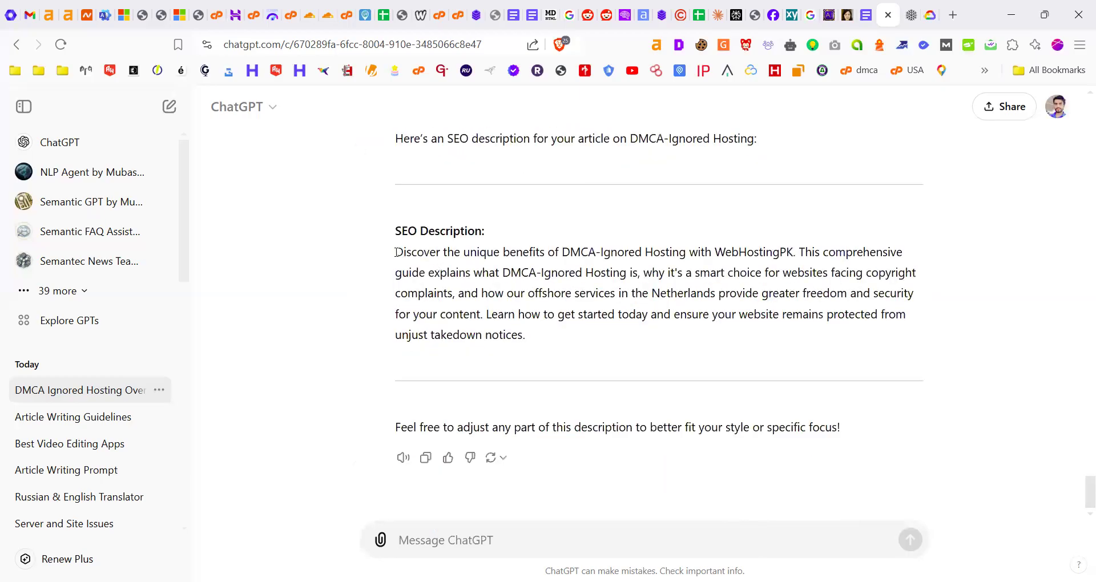
Copy the full SEO description paragraph from ChatGPT's latest reply
drag(395, 251, 580, 342)
scroll(560, 298, up, 1)
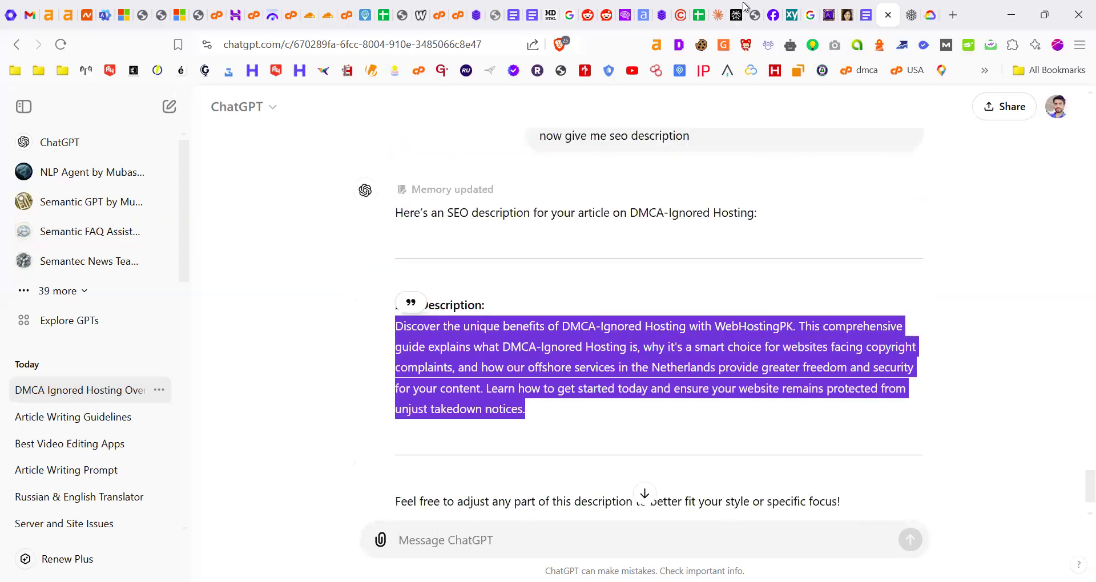
click(477, 15)
scroll(274, 403, down, 1)
scroll(274, 402, down, 1)
click(273, 359)
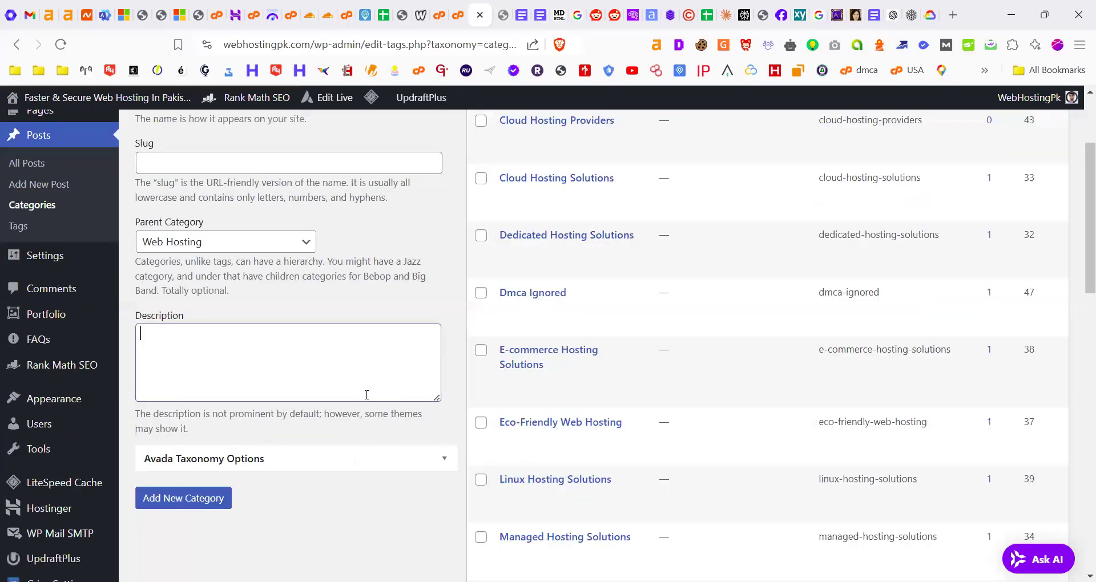
key(ctrl+Tab)
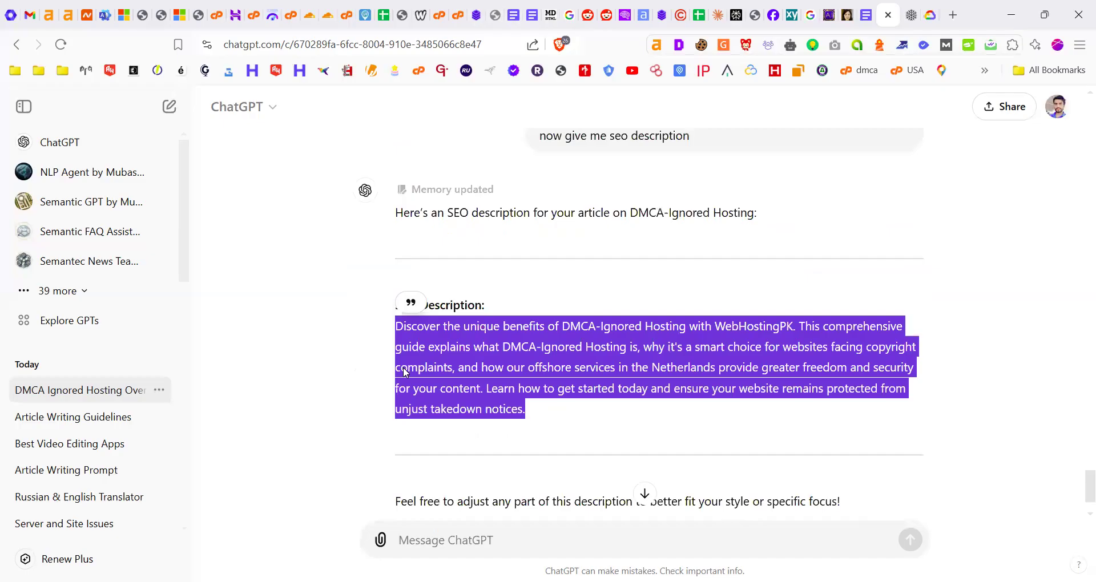
right_click(493, 373)
click(546, 391)
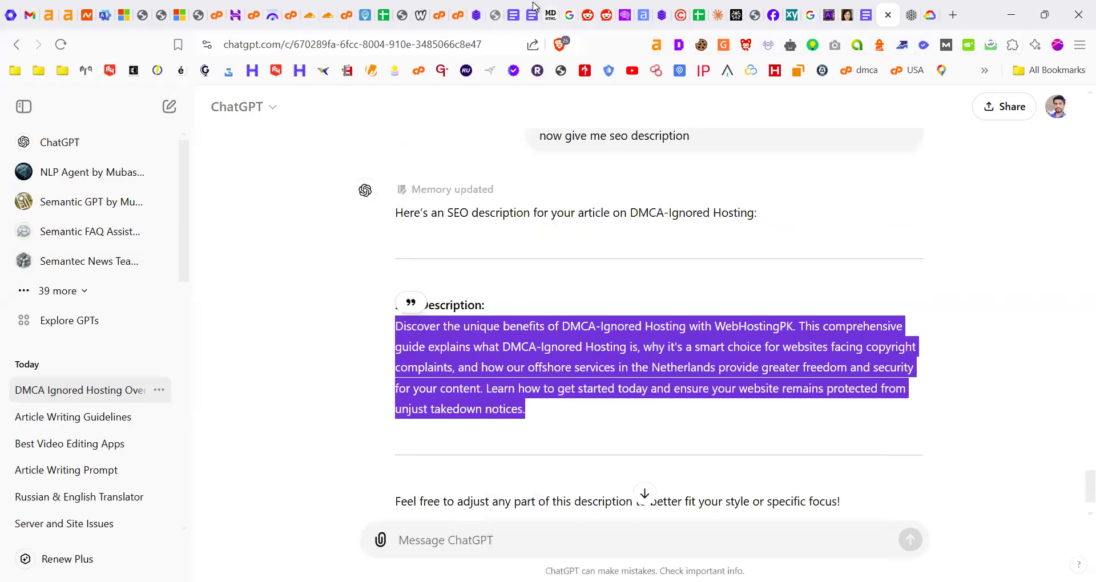
Switch back to the WordPress categories page, paste the copied text as the How-to category's description, and add the category
click(533, 6)
click(624, 7)
click(476, 8)
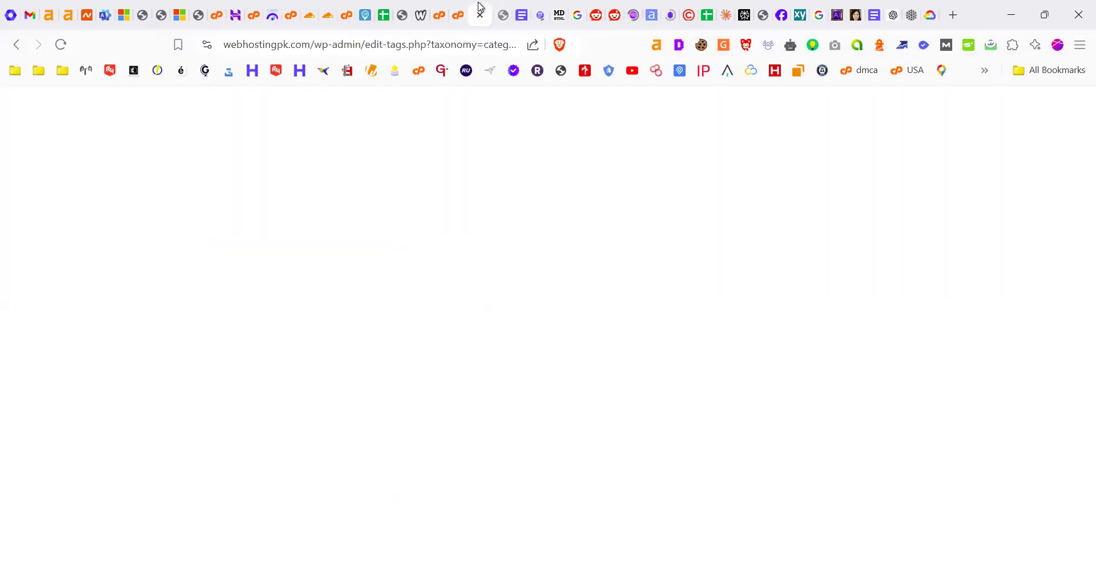
click(220, 372)
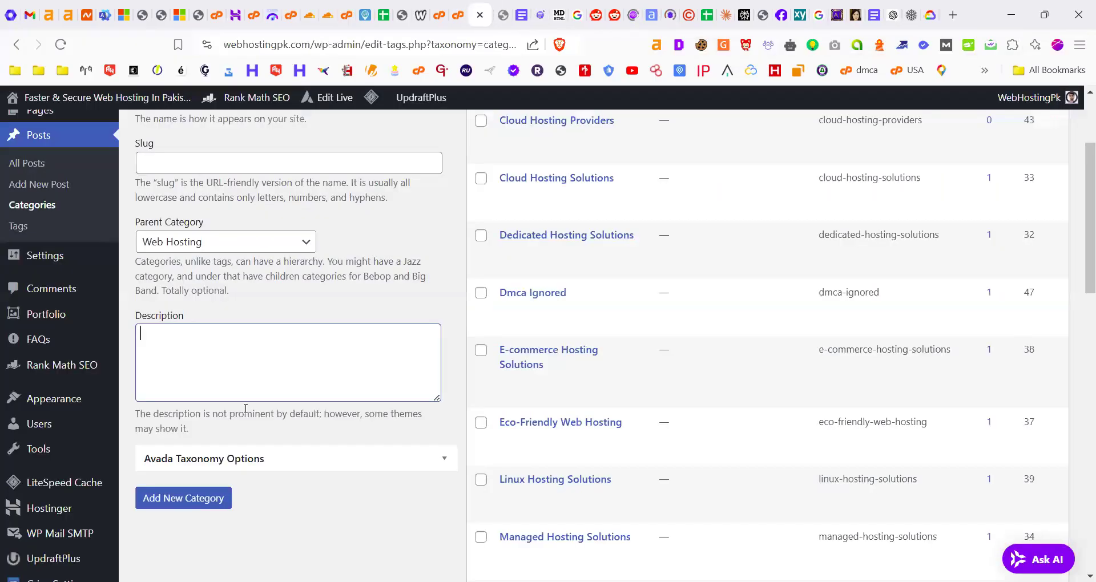
key(ctrl+v)
scroll(386, 454, up, 3)
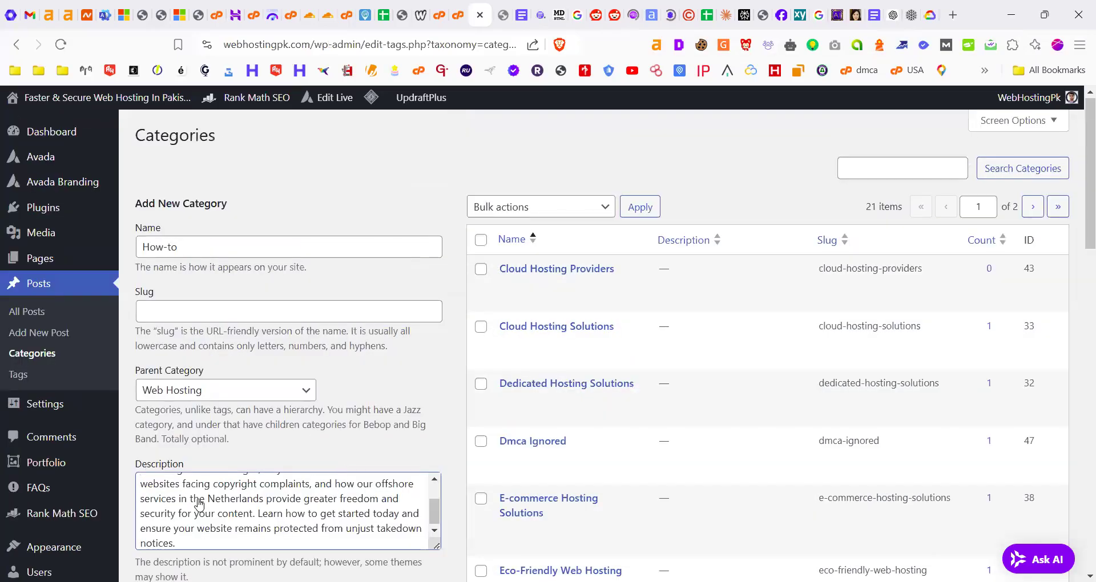
key(Tab)
key(Return)
Examine the How-to entry and its description under Web Hosting in the category list
scroll(566, 368, down, 3)
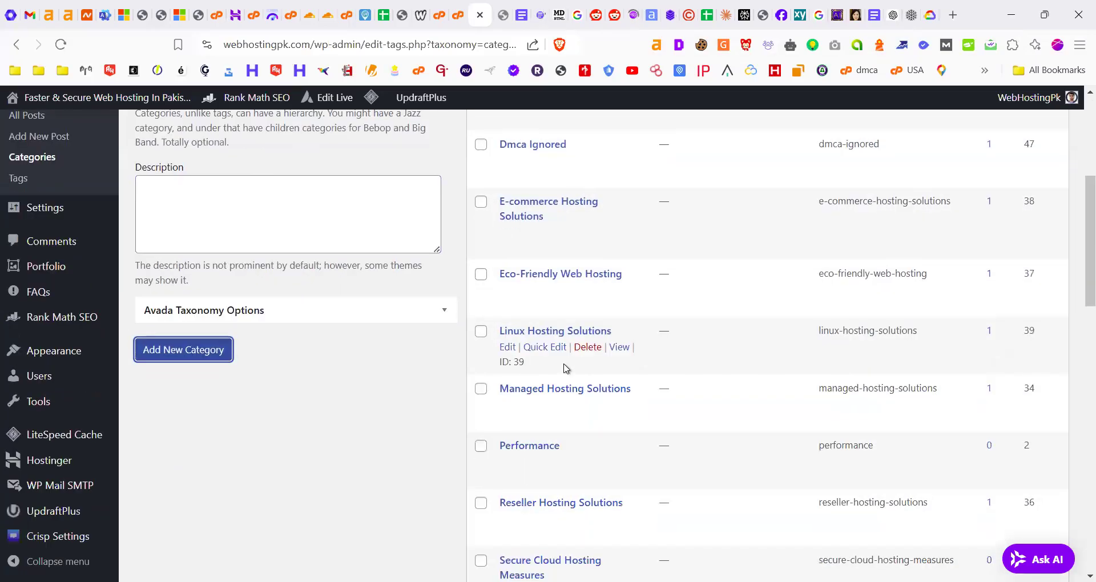
scroll(571, 343, down, 10)
scroll(571, 365, down, 6)
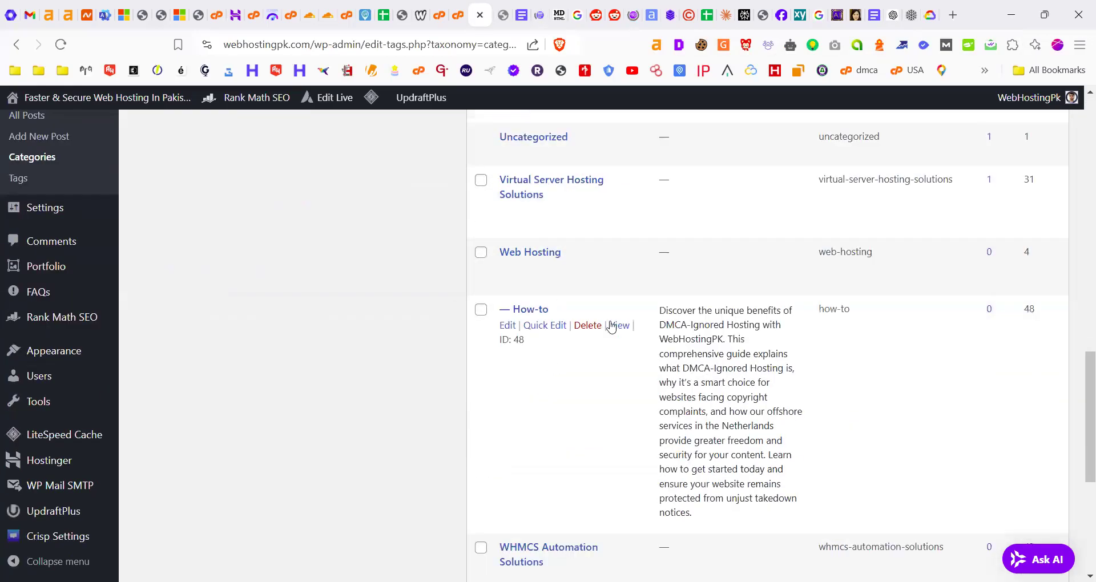
drag(660, 311, 769, 514)
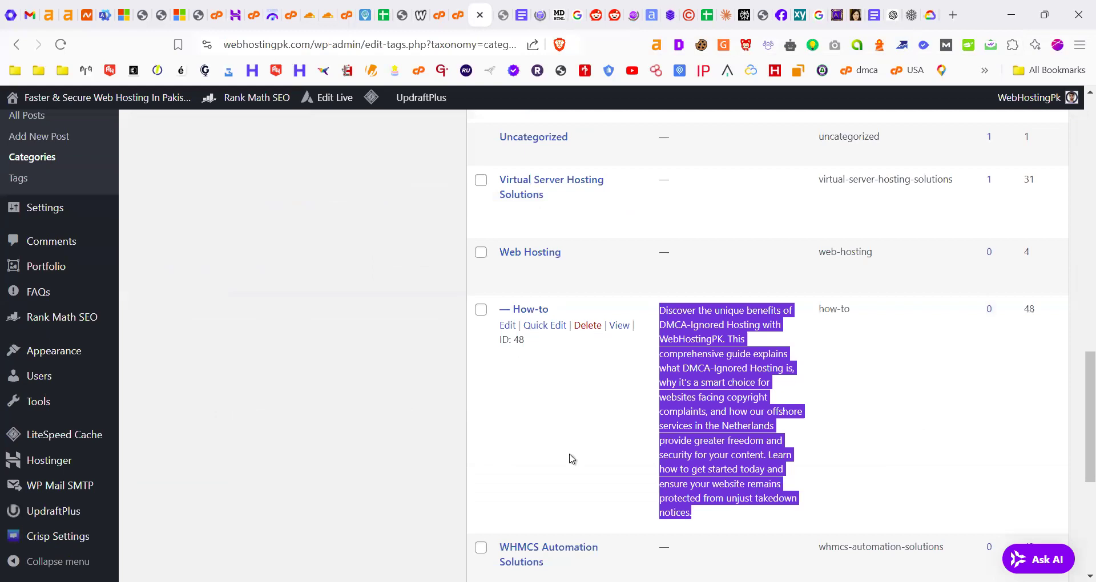
scroll(572, 459, down, 3)
scroll(575, 321, up, 3)
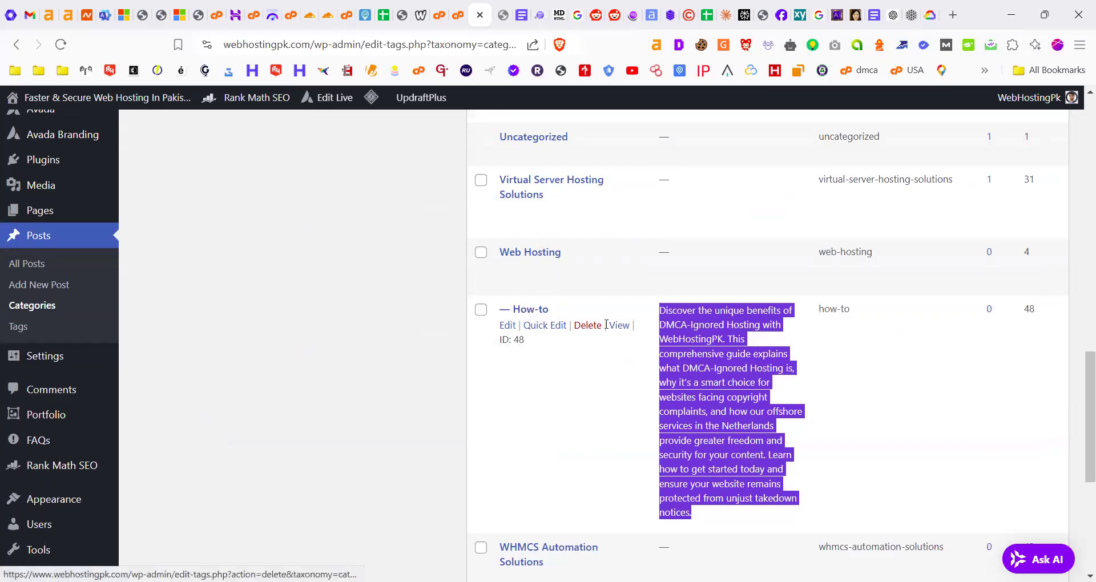
View the How-to category's public page and URL in a new tab, and return to the WordPress categories page
right_click(619, 326)
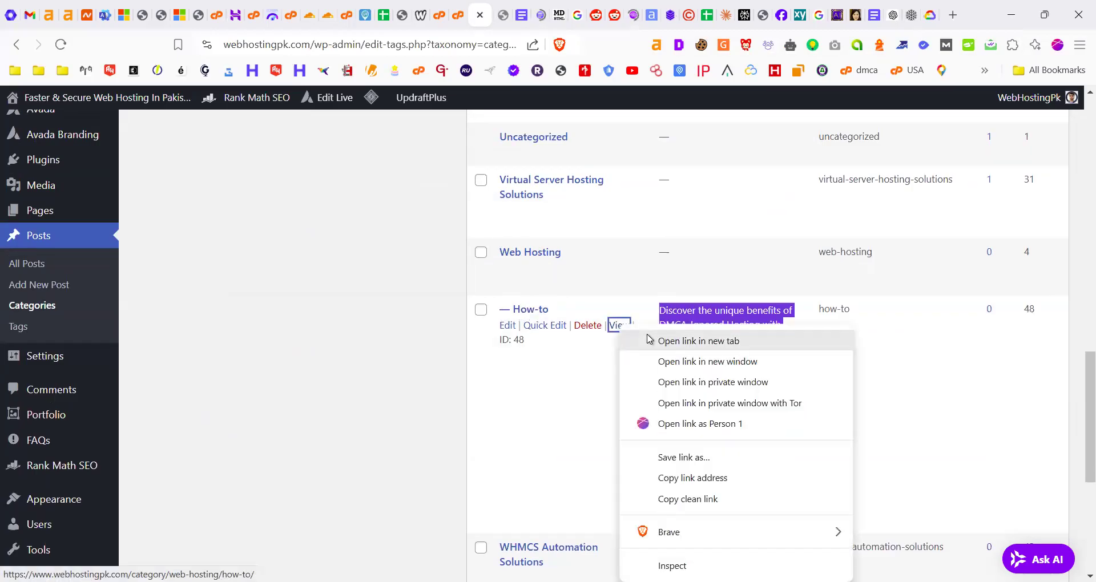
click(649, 341)
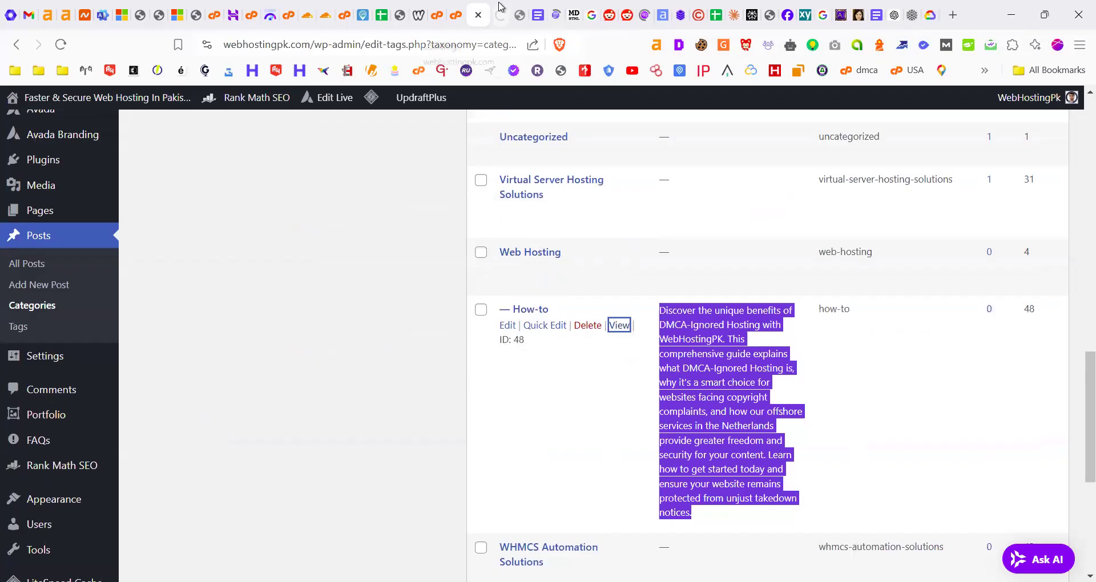
click(499, 9)
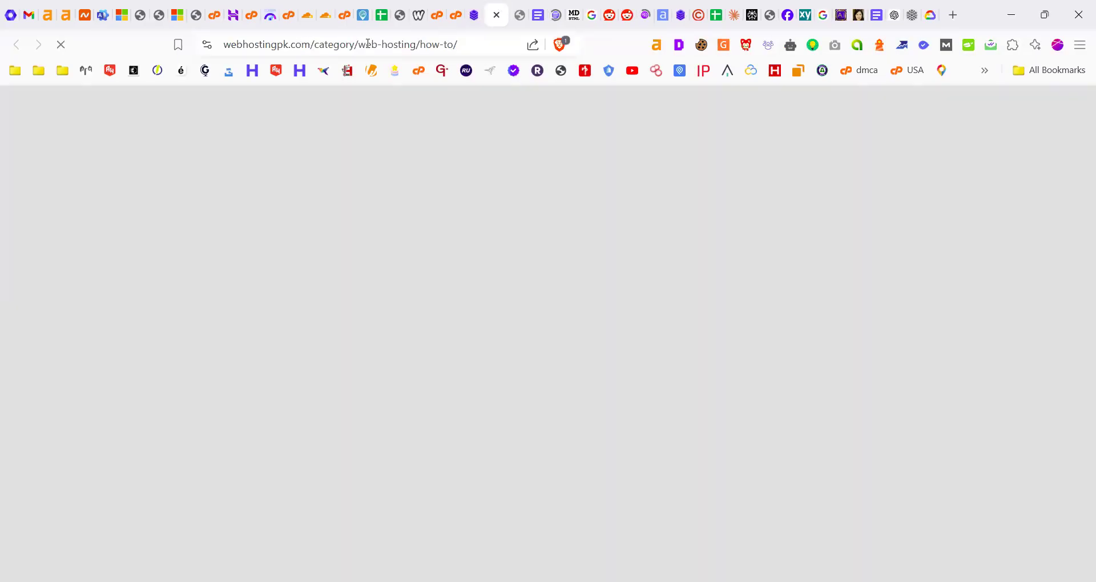
drag(430, 44, 520, 46)
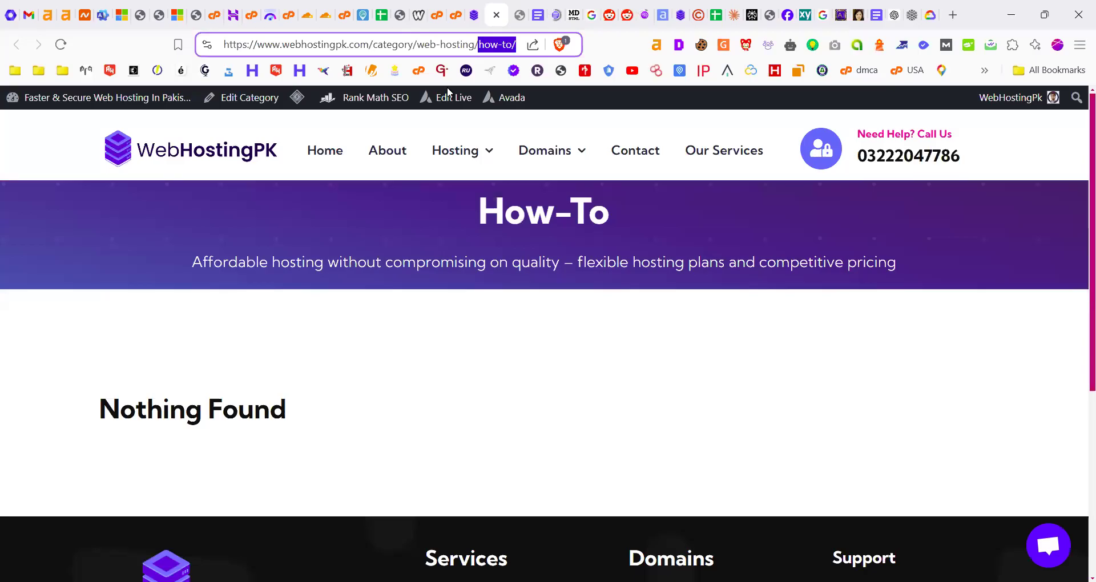
click(473, 8)
scroll(315, 320, up, 4)
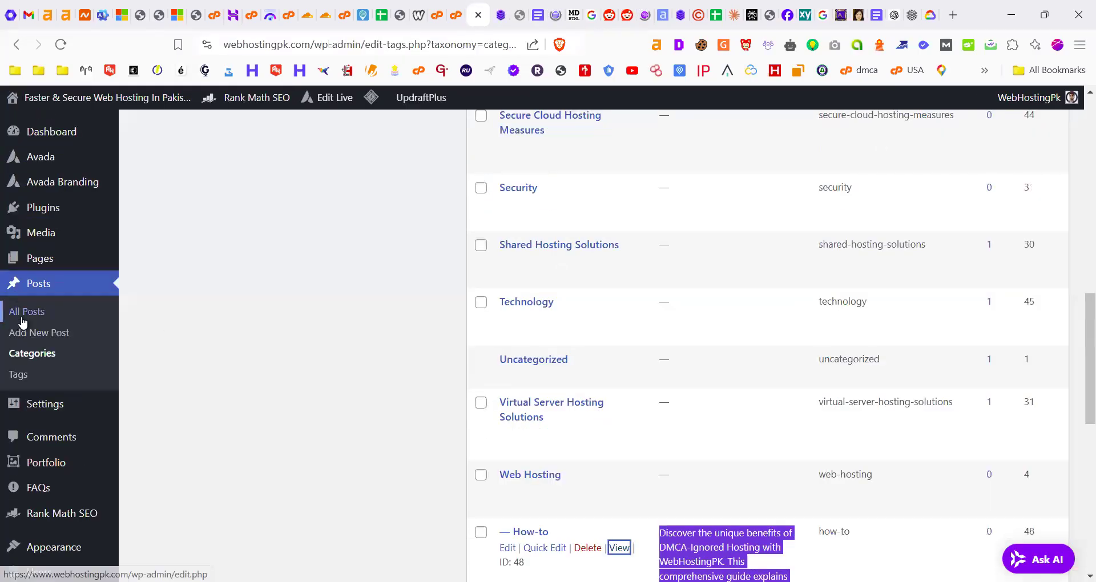
Open the post "Your Guide to Offshore/DMCA Ignored Domains and Hosting: Keeping Your Website Safe" for editing from the list of all posts
click(23, 321)
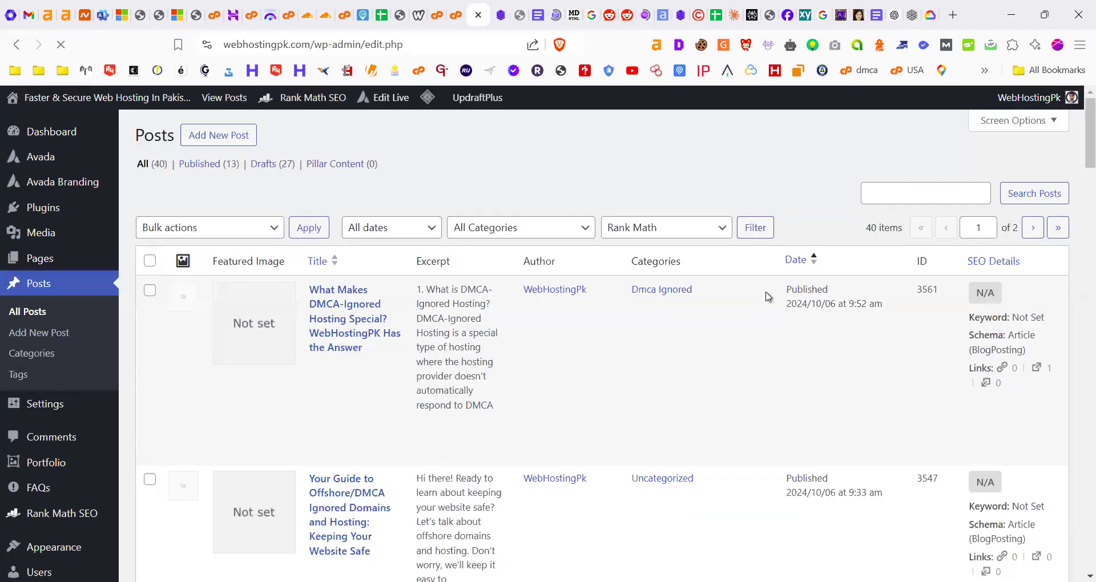
scroll(514, 319, down, 3)
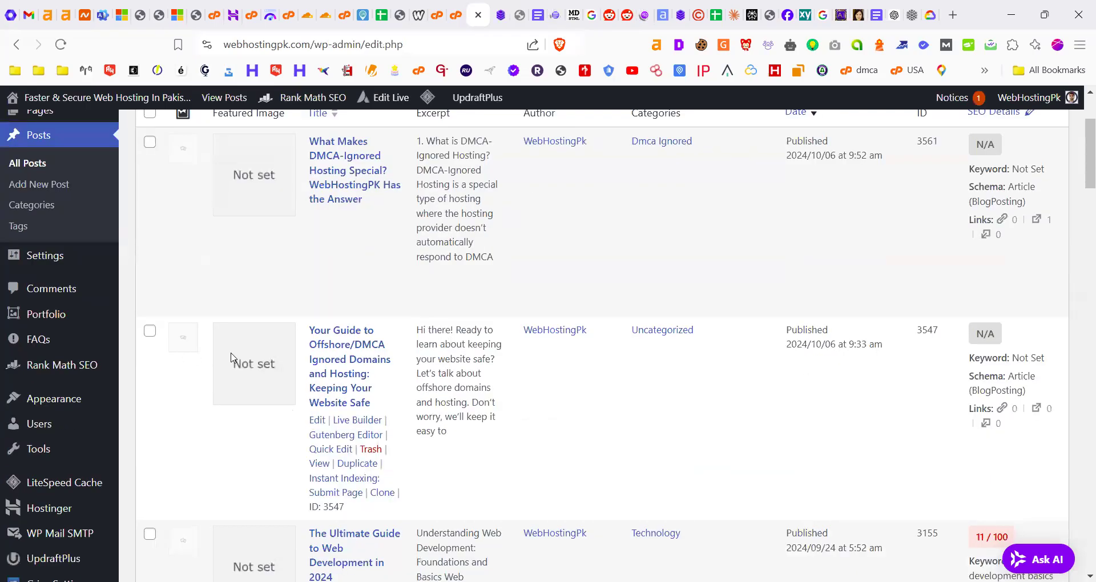
click(334, 362)
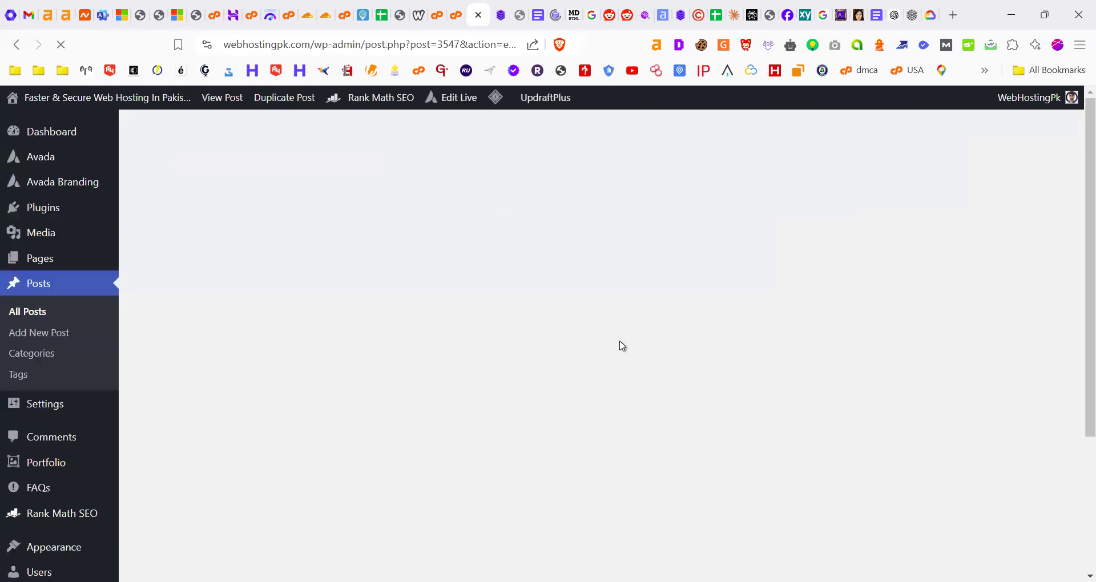
Assign the post to the How-to category and its parent category, Web Hosting
scroll(874, 297, down, 7)
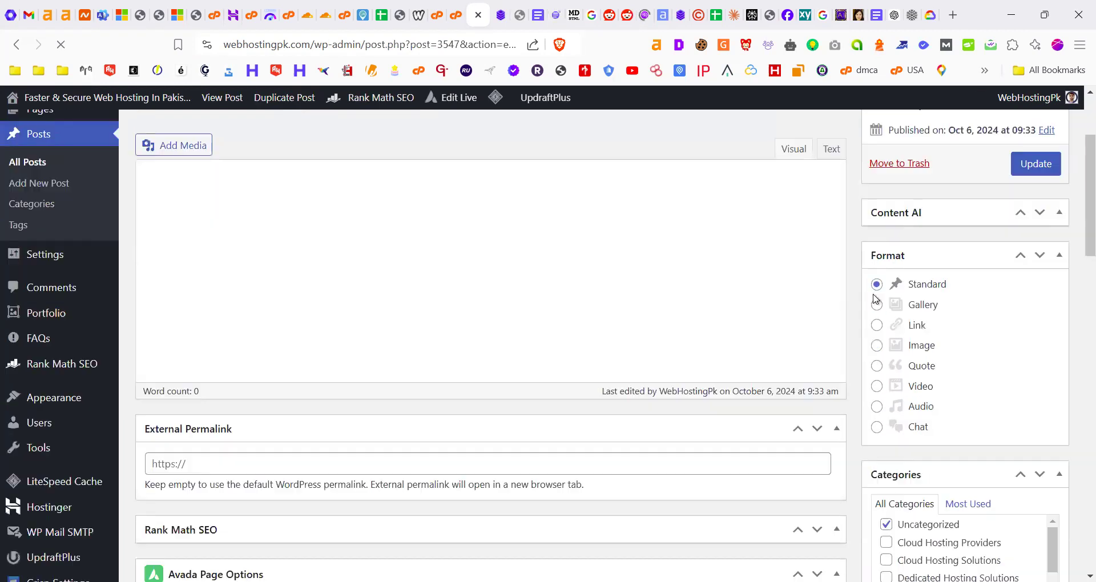
scroll(913, 370, down, 6)
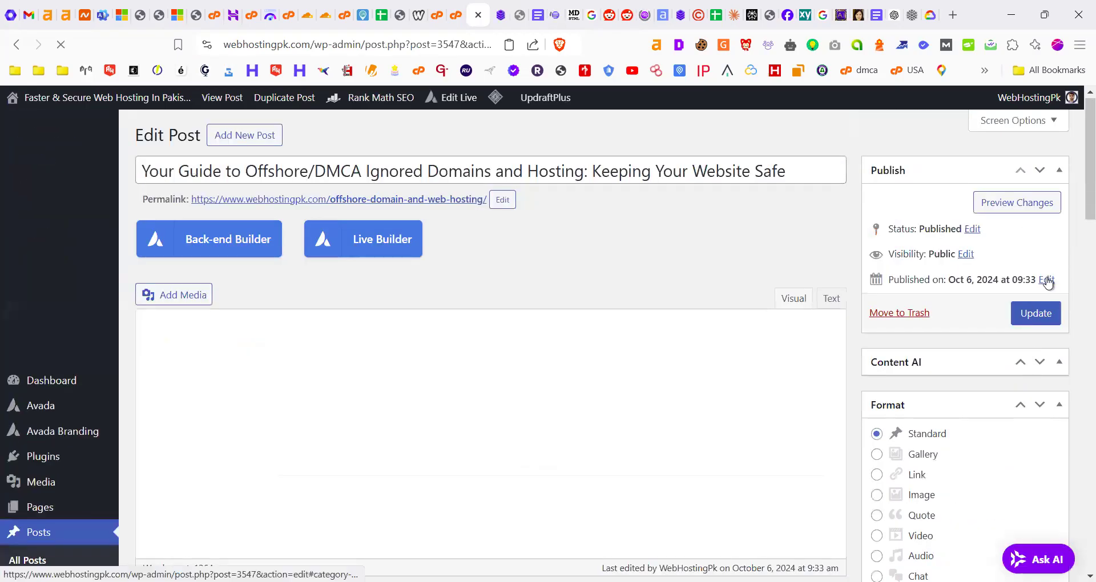
scroll(1075, 165, down, 10)
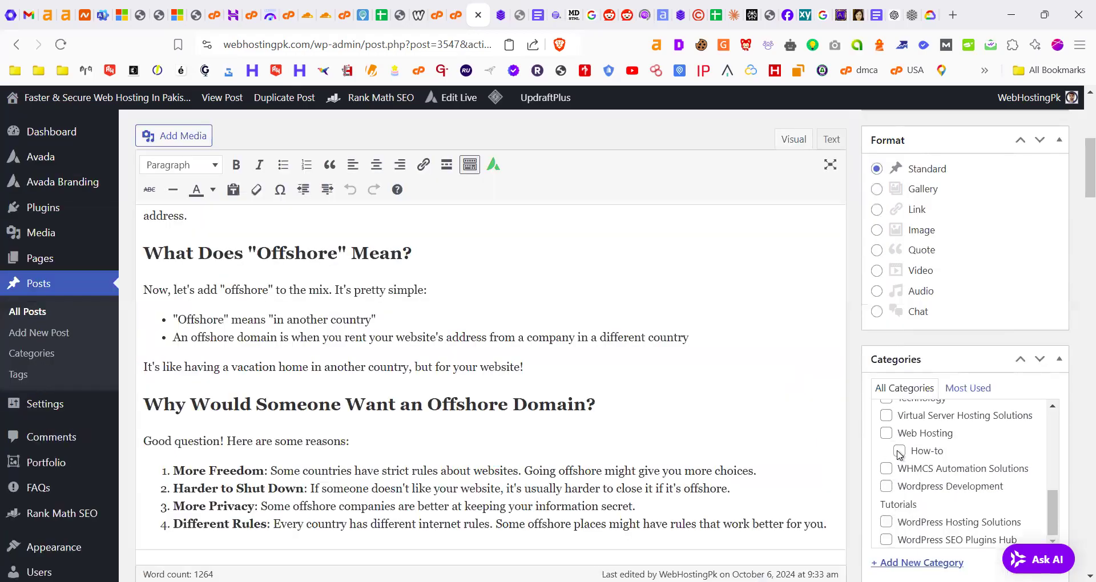
scroll(1075, 383, down, 3)
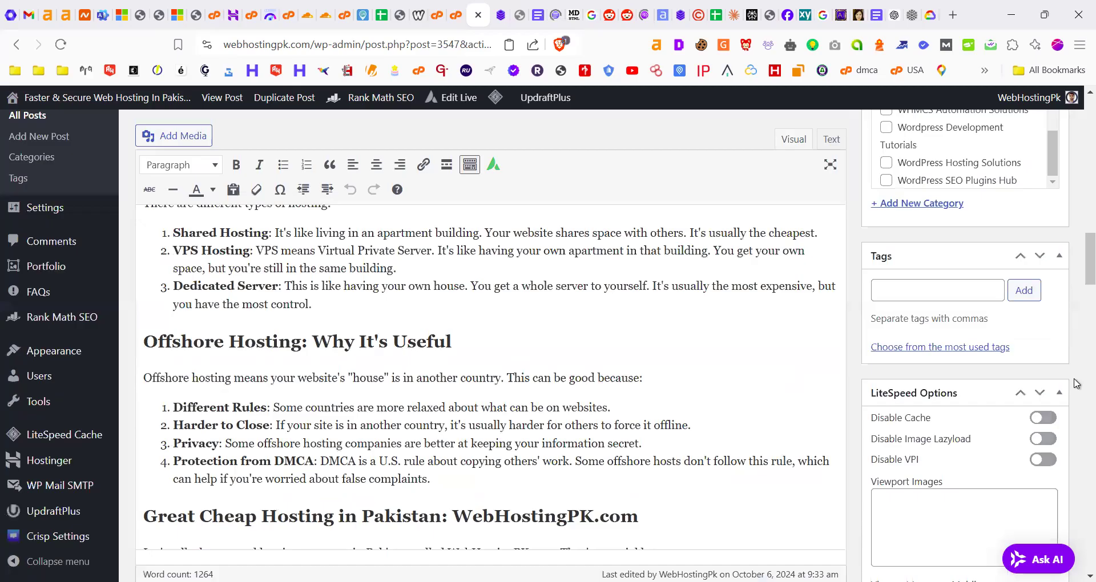
scroll(1075, 383, up, 5)
click(899, 388)
click(882, 372)
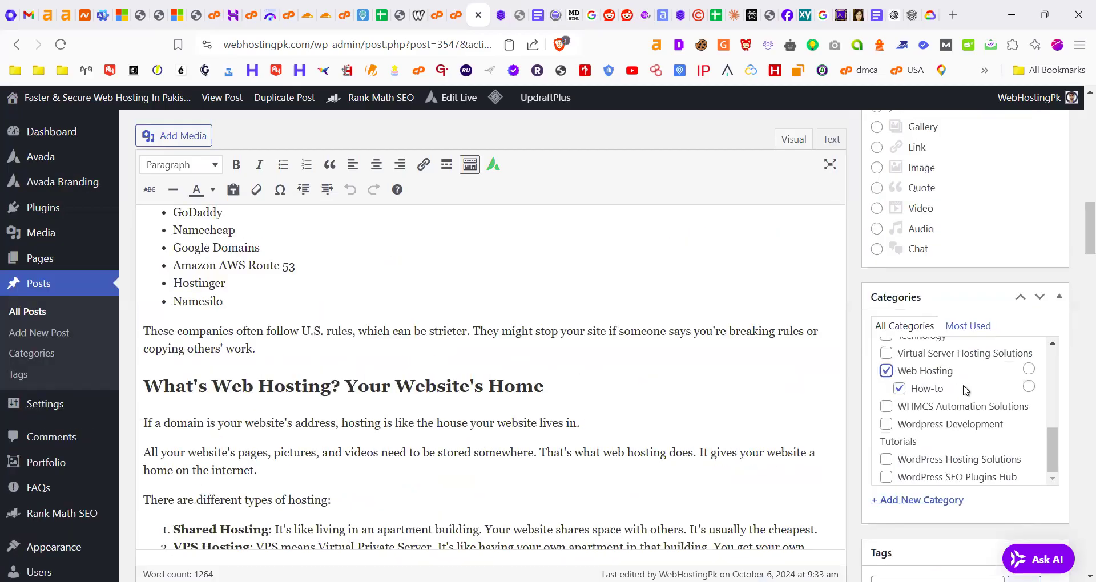
Make Web Hosting the post's primary category and update the post
click(1028, 369)
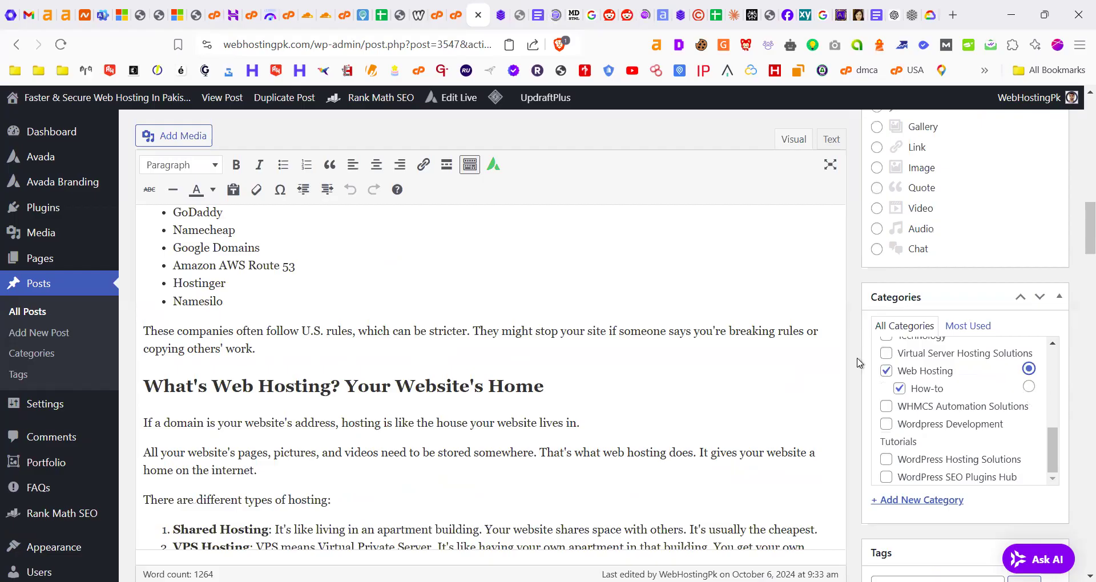
scroll(841, 370, down, 5)
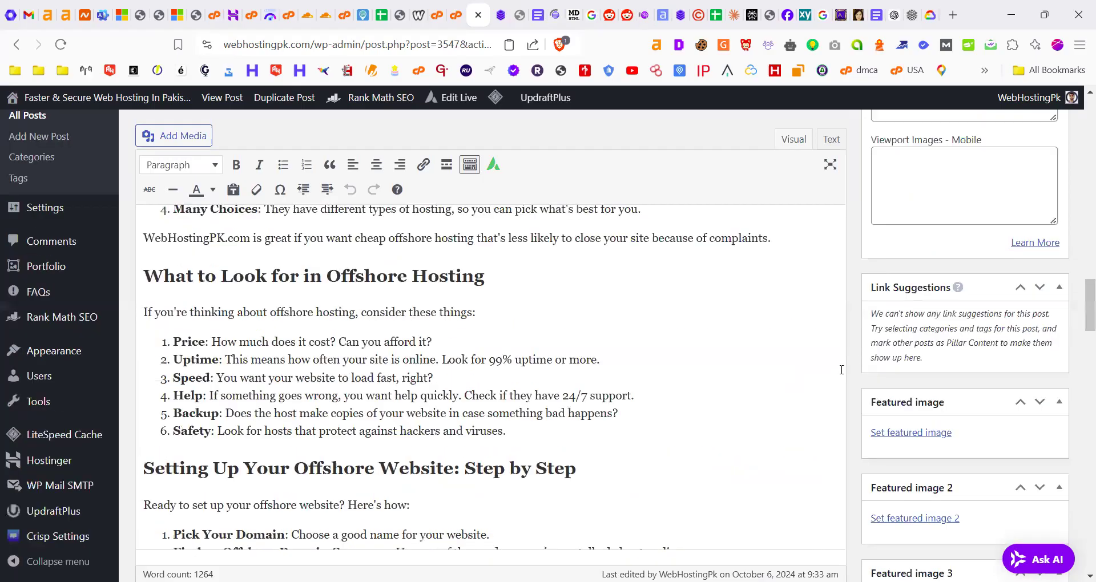
scroll(841, 370, up, 5)
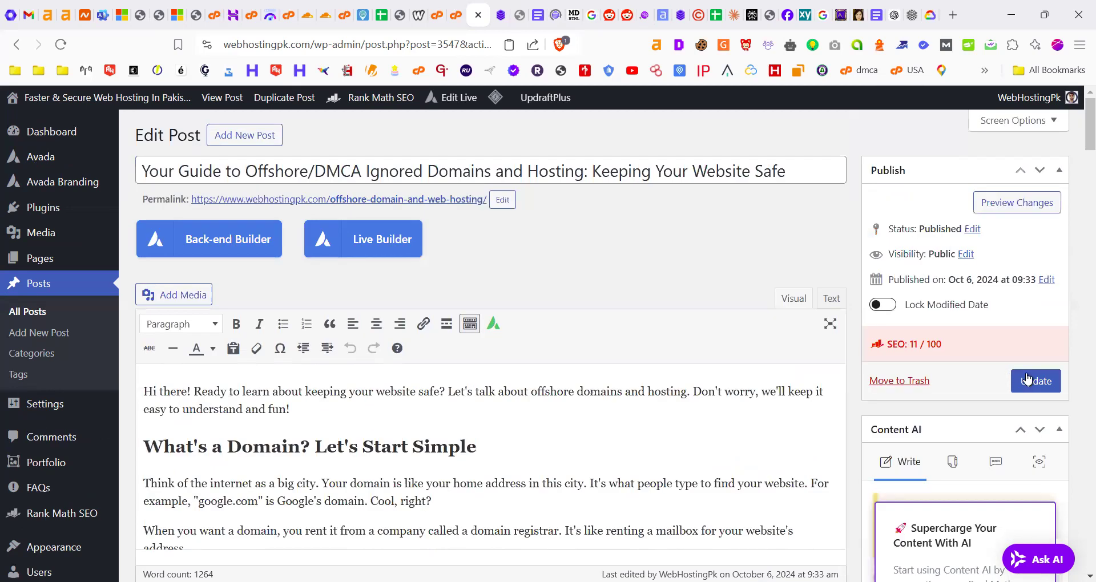
click(1027, 379)
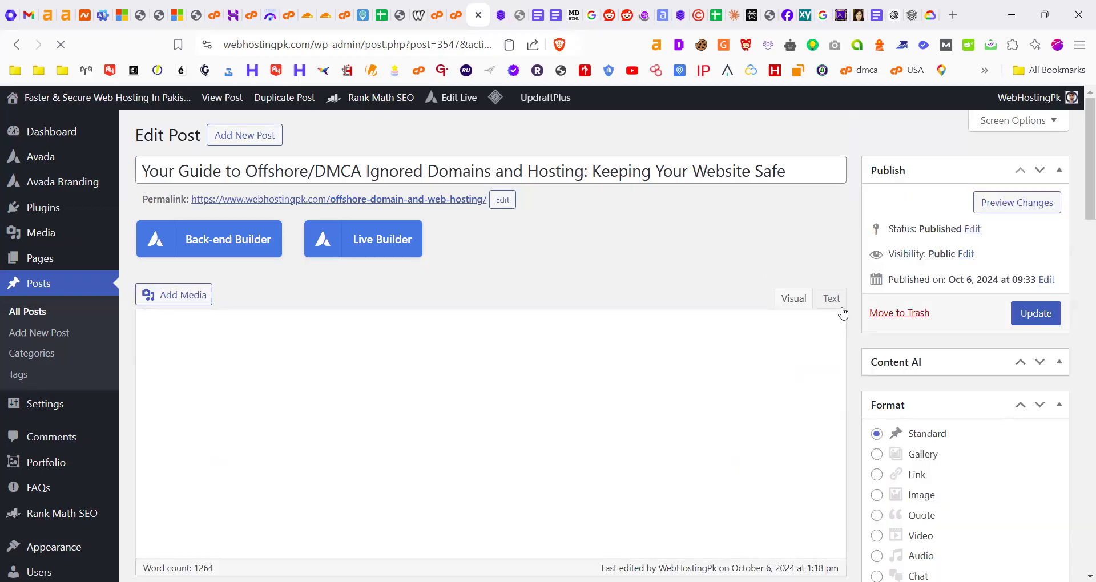
Remove the Uncategorized category from the post and update it again
scroll(849, 382, down, 3)
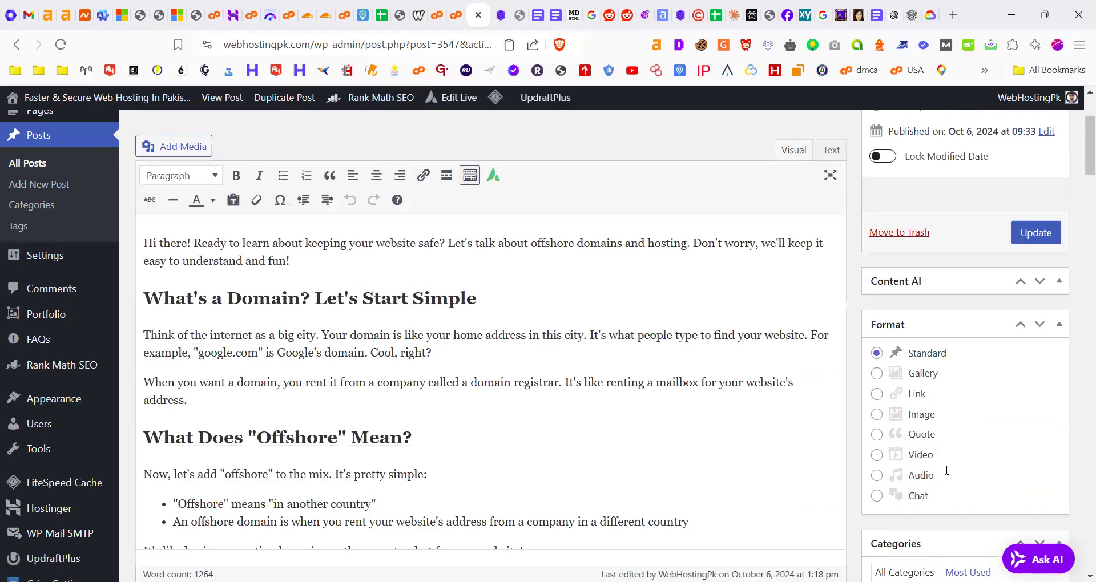
scroll(913, 451, down, 3)
scroll(870, 425, down, 5)
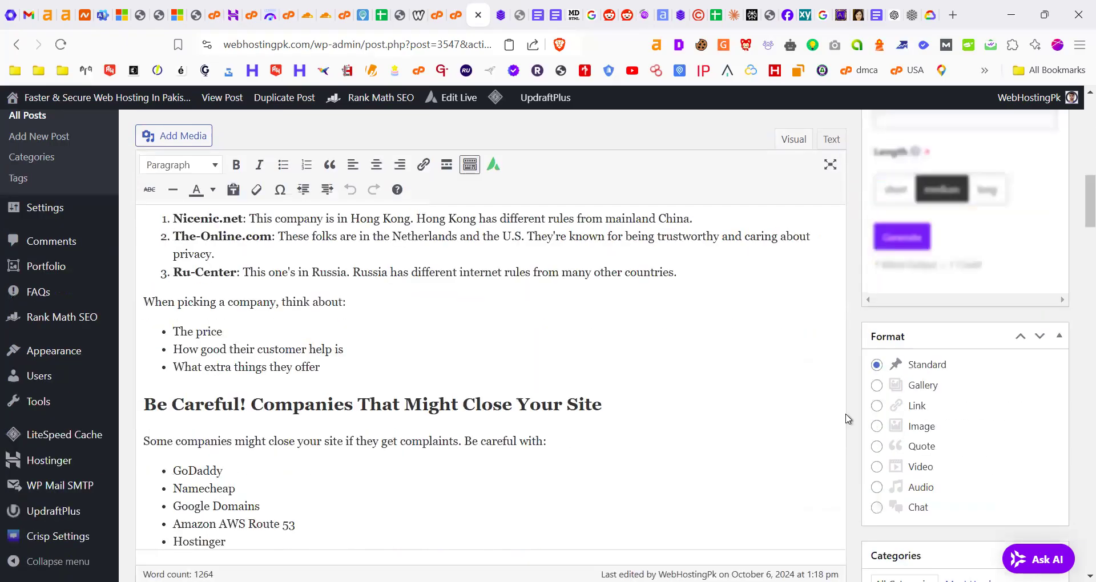
scroll(848, 417, down, 3)
scroll(850, 420, up, 3)
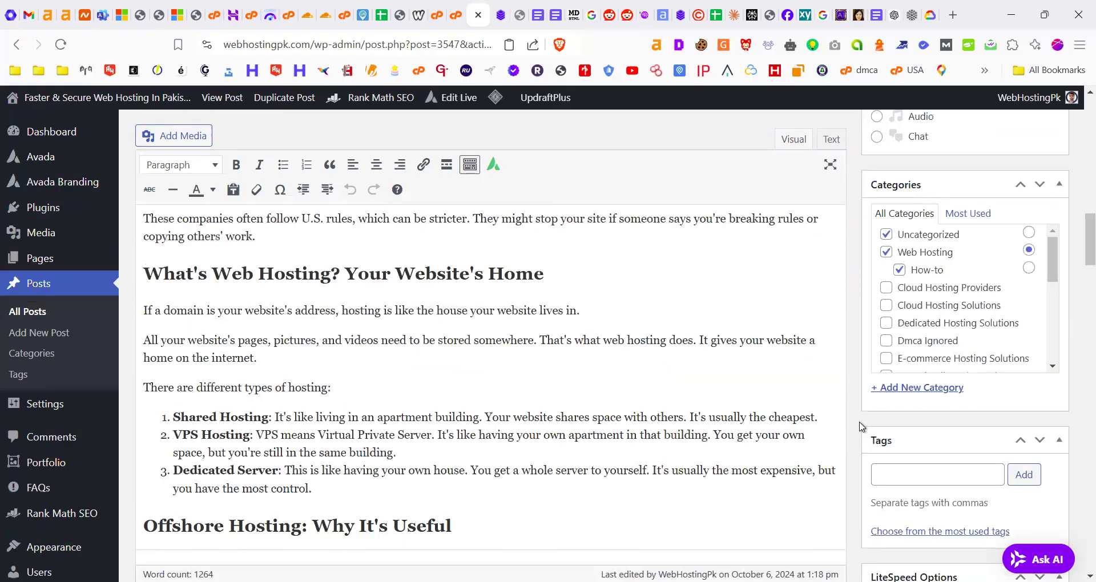
scroll(881, 393, up, 3)
click(885, 382)
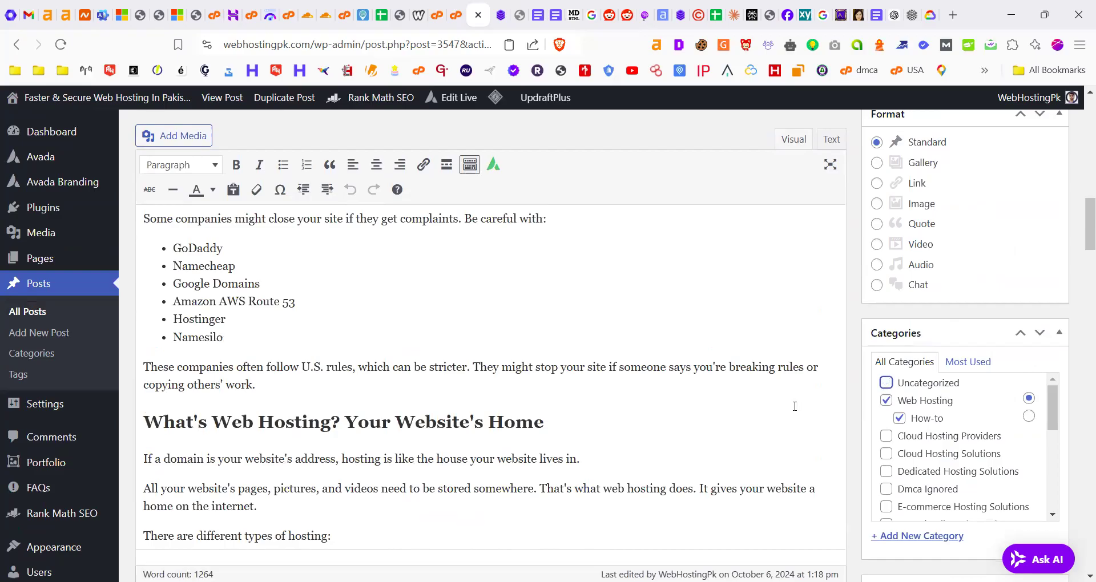
scroll(1050, 394, up, 5)
scroll(1022, 382, up, 5)
click(1022, 383)
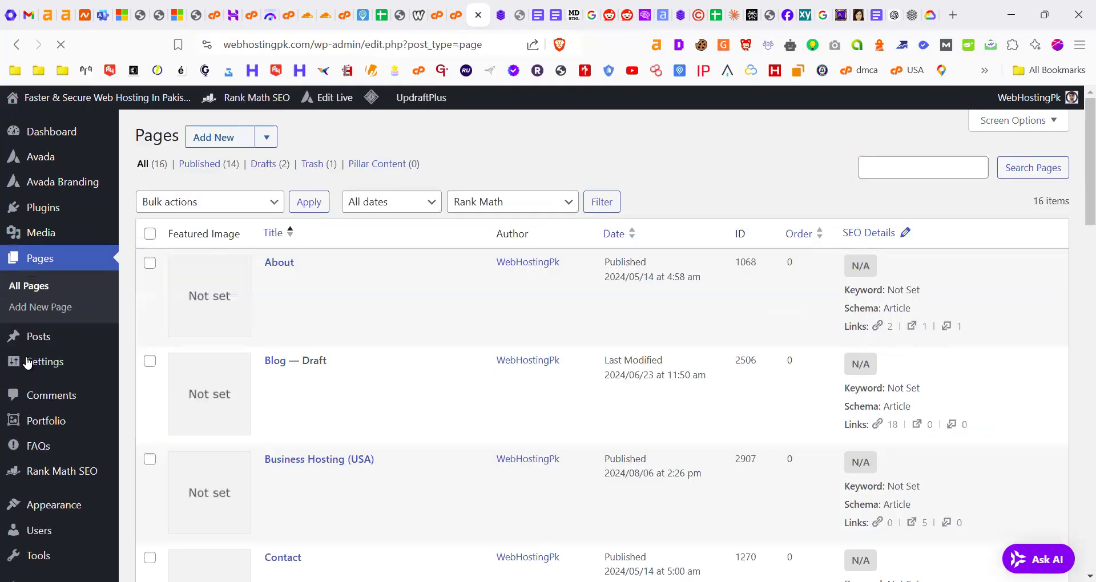
Return to the post categories list, open the How-to category's public page in a new tab, and switch to it
click(165, 378)
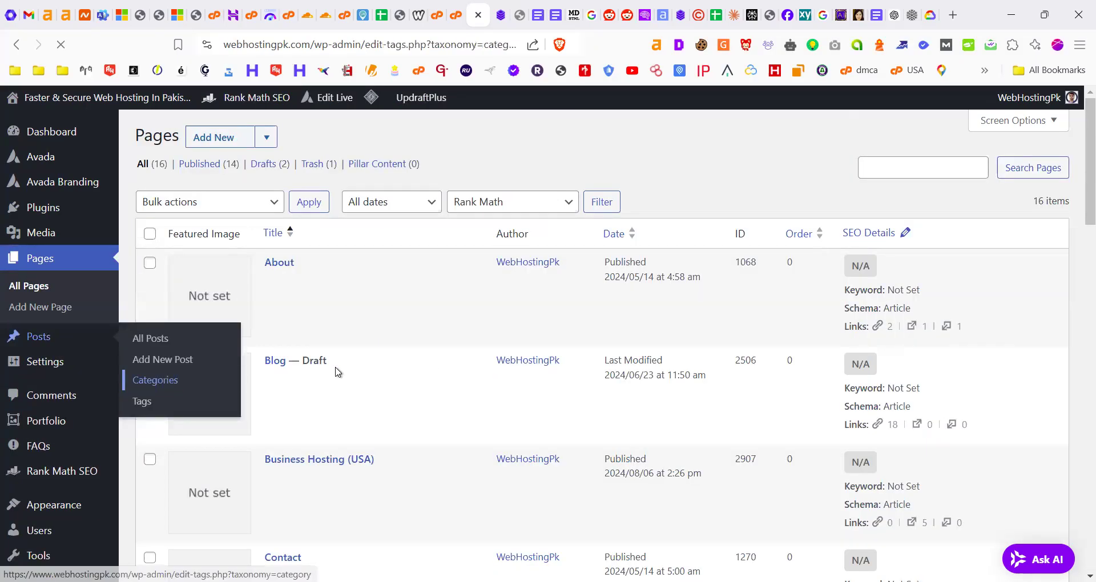
scroll(500, 361, down, 10)
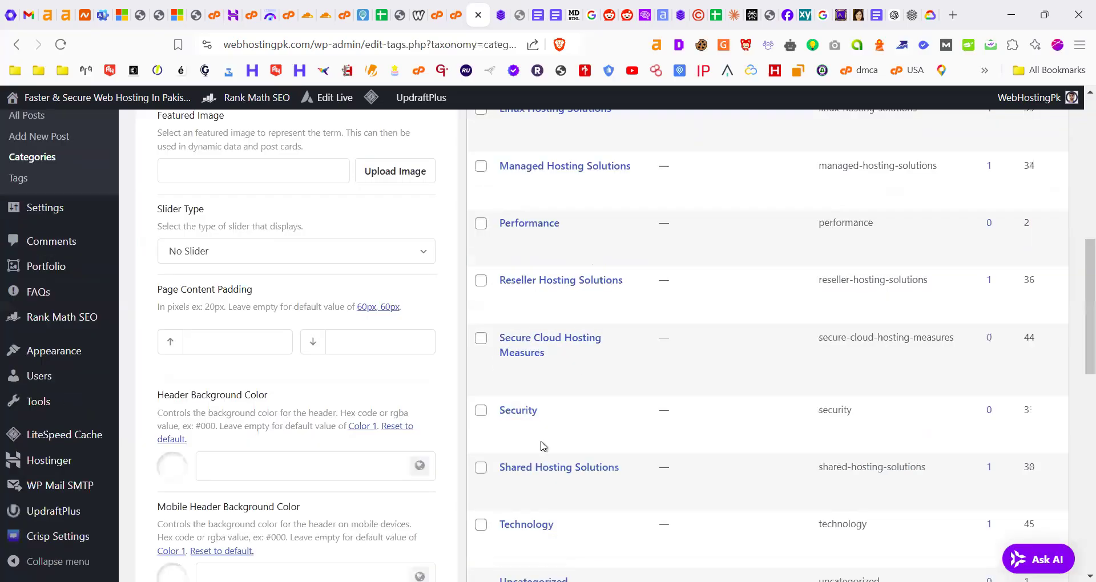
scroll(543, 448, down, 2)
scroll(538, 424, down, 4)
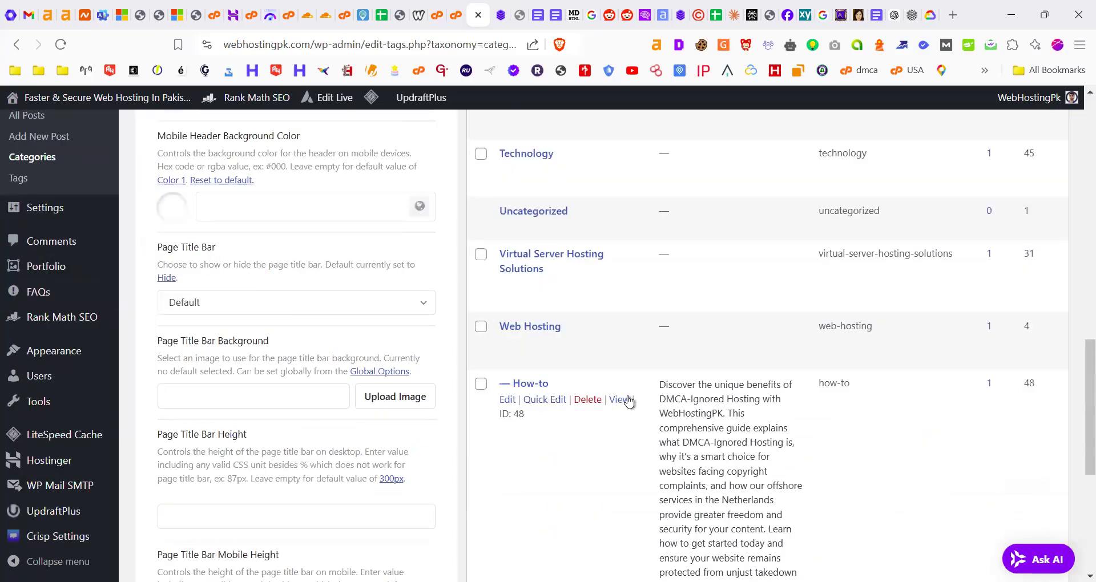
right_click(619, 399)
click(705, 156)
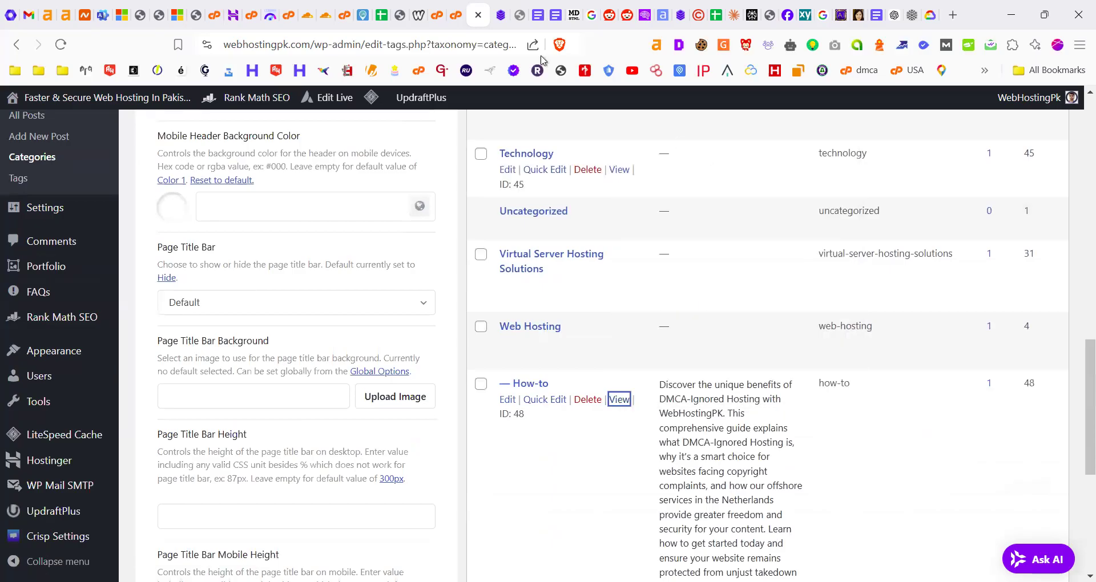
click(496, 6)
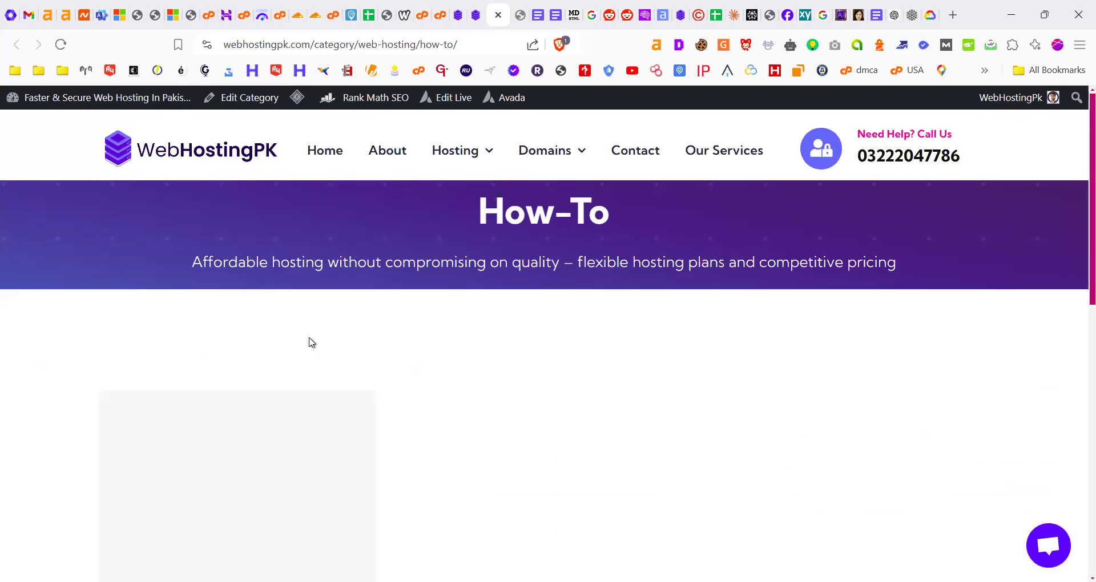
Examine the How-to category page's post listing and the web-hosting/how-to/ part of its URL
scroll(447, 318, down, 4)
scroll(473, 400, up, 4)
scroll(473, 399, down, 3)
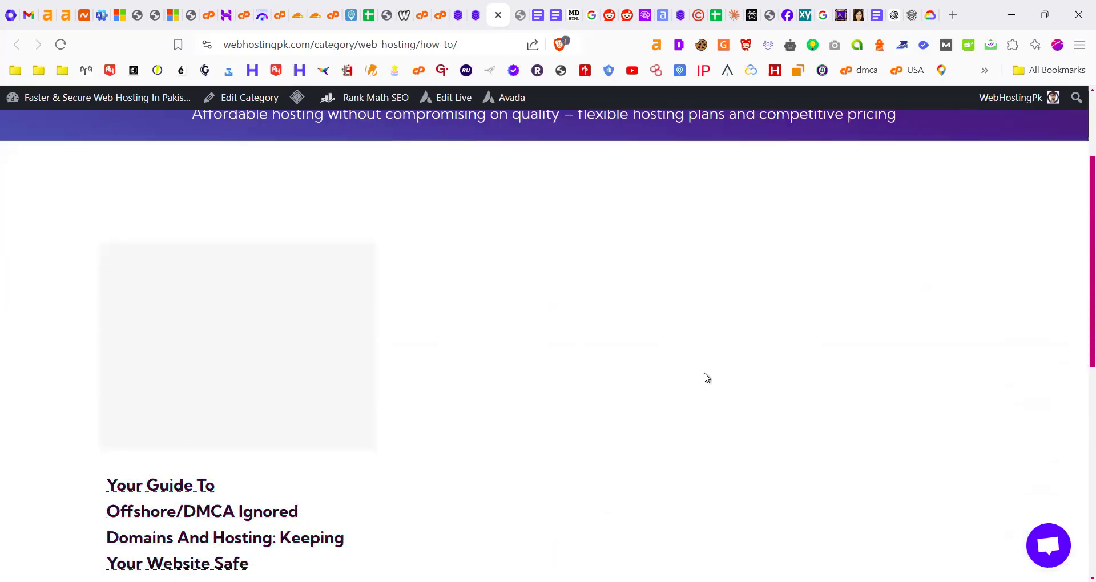
scroll(433, 247, up, 3)
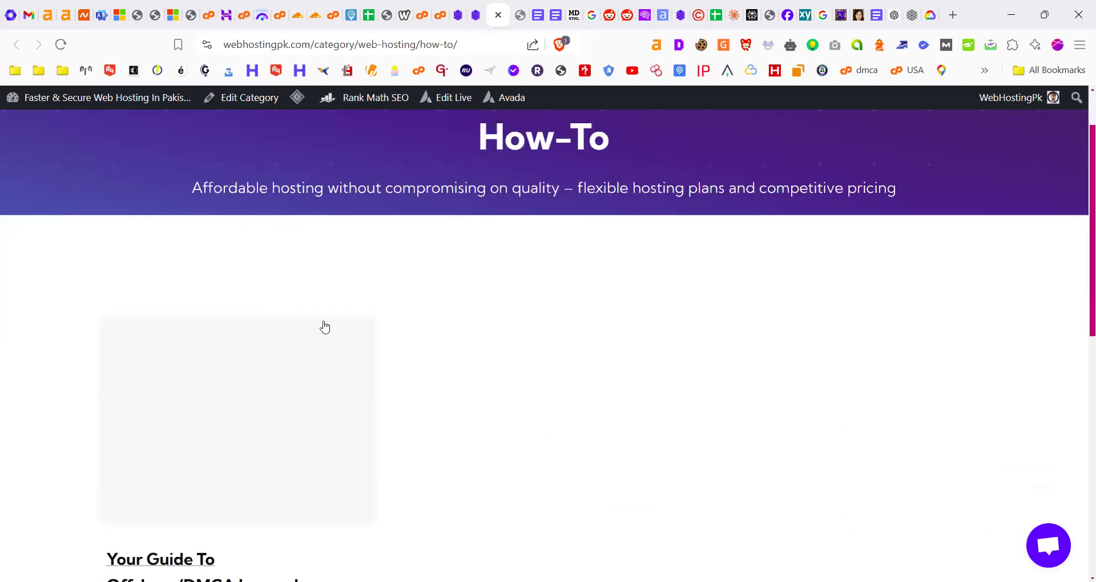
drag(357, 44, 457, 44)
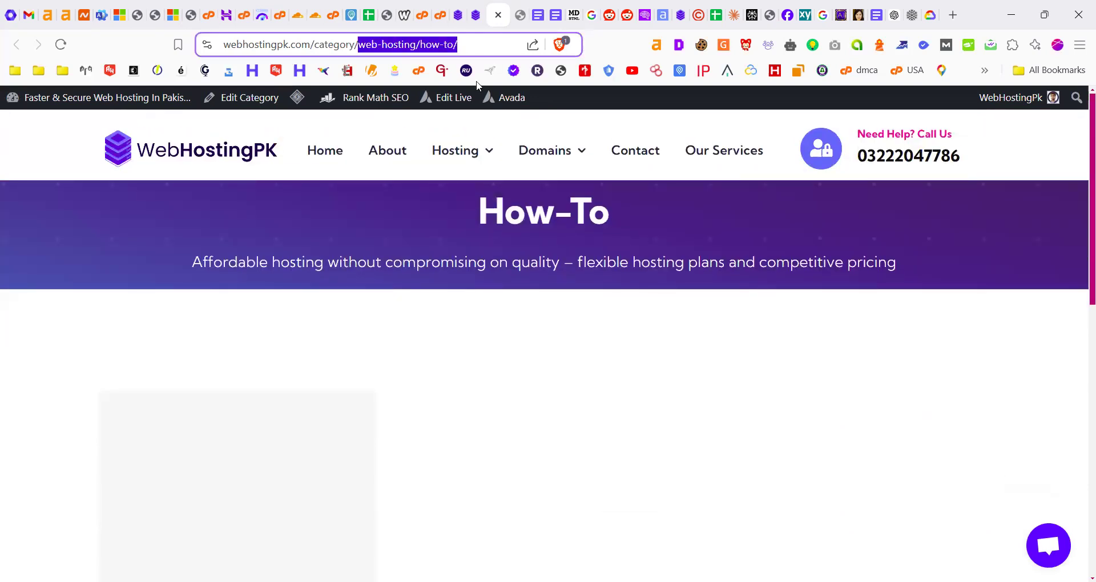
scroll(403, 392, down, 5)
scroll(455, 308, up, 5)
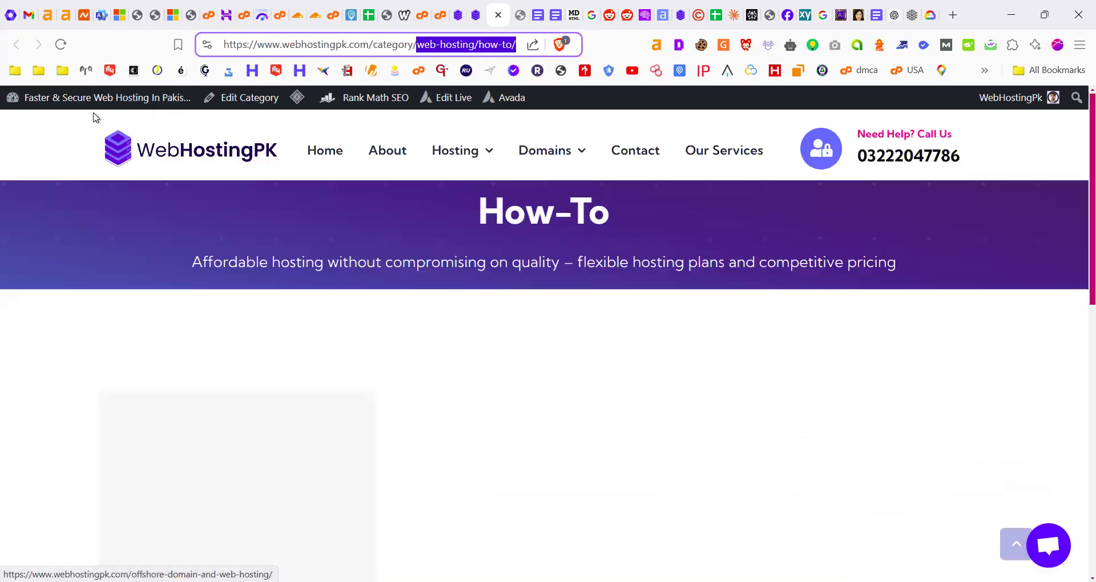
mouse_move(32, 119)
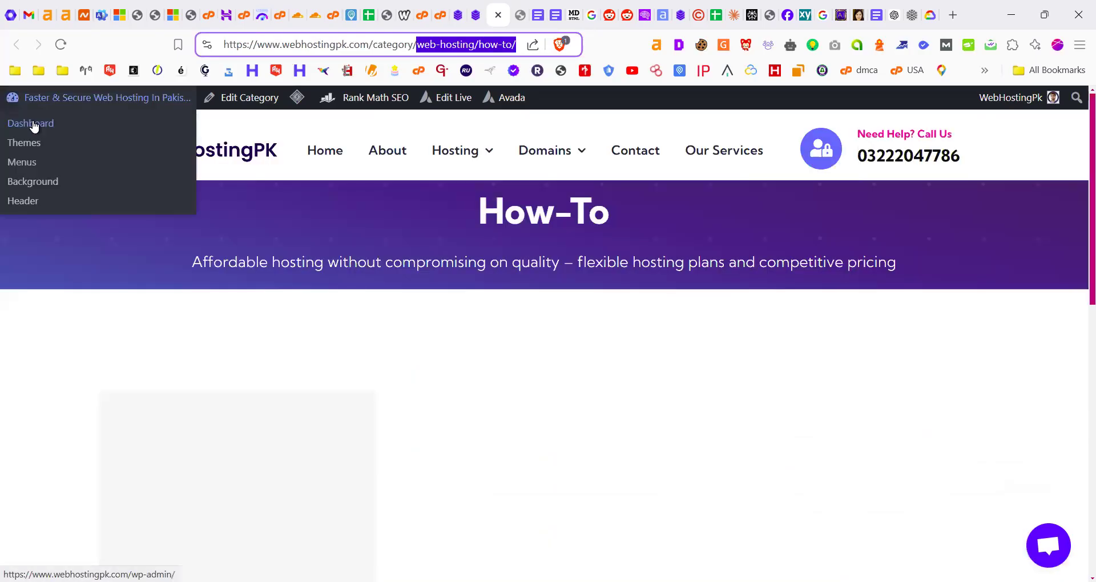
scroll(223, 391, down, 8)
scroll(326, 387, up, 6)
scroll(473, 380, up, 2)
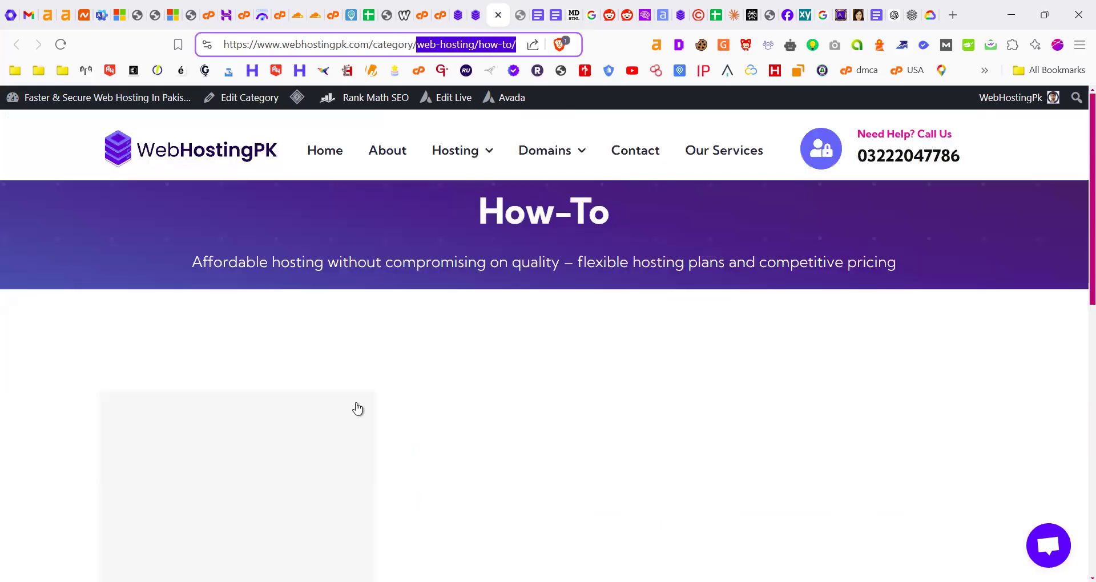
scroll(357, 409, down, 5)
scroll(693, 355, up, 5)
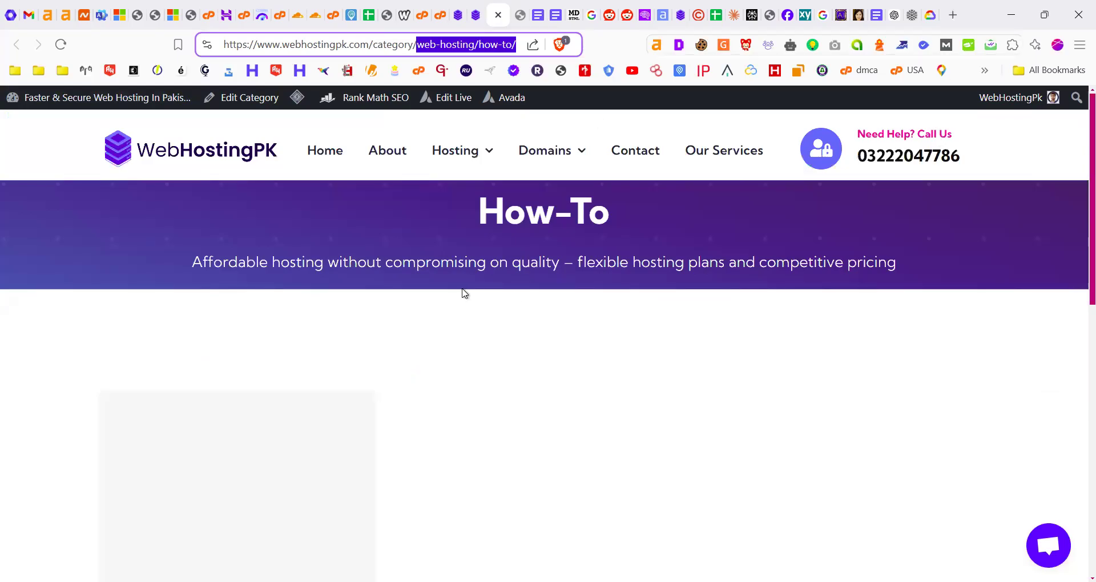
Open the 1text.com plagiarism checker in a new browser tab
click(952, 15)
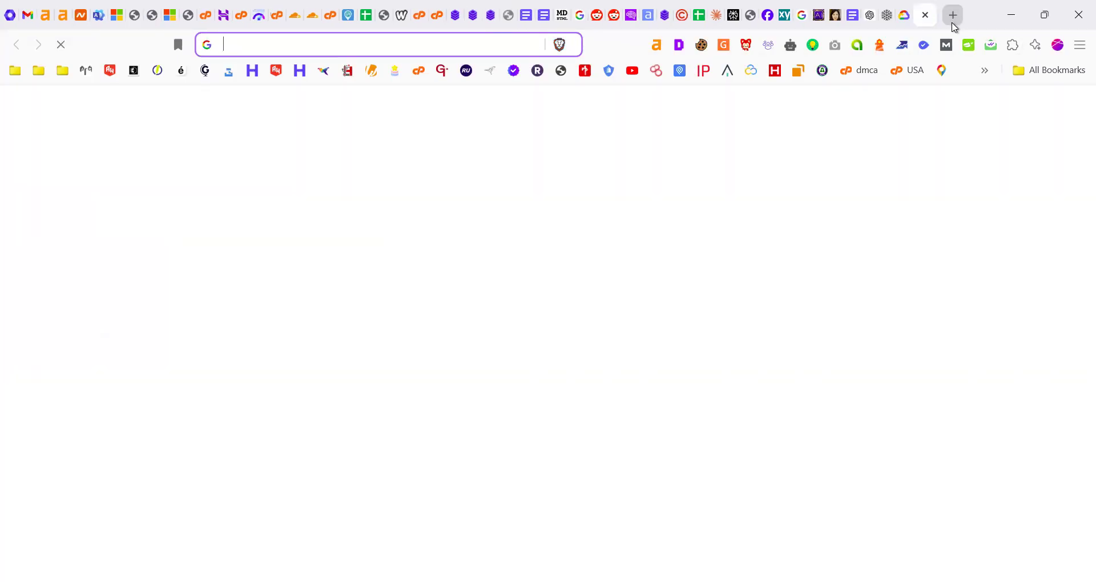
text(1text)
key(Return)
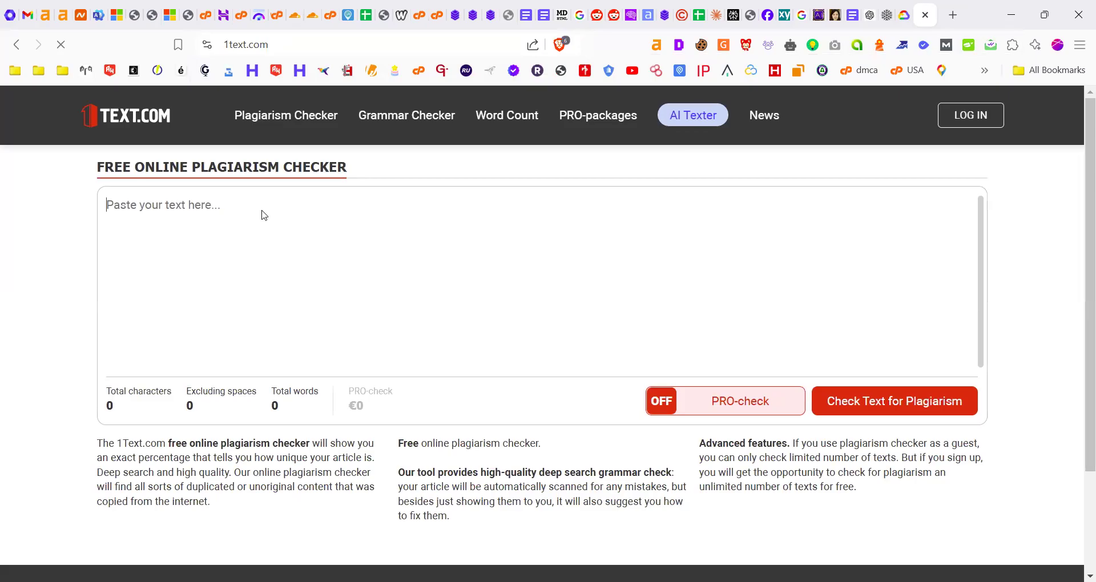
Paste the copied DMCA-Ignored Hosting description into the checker, run the plagiarism check, and look over the results page
text(Discover the unique benefits of DMCA-Ignored Hosting with WebHostingPK. This comprehensive guide explains what DMCA-Ignored Hosting is, why it's a smart choice for websites facing copyright complaints, and how our offshore services in the Netherlands provide greater freedom and security for your content. Learn how to get started today and ensure your website remains protected from unjust takedown notices.)
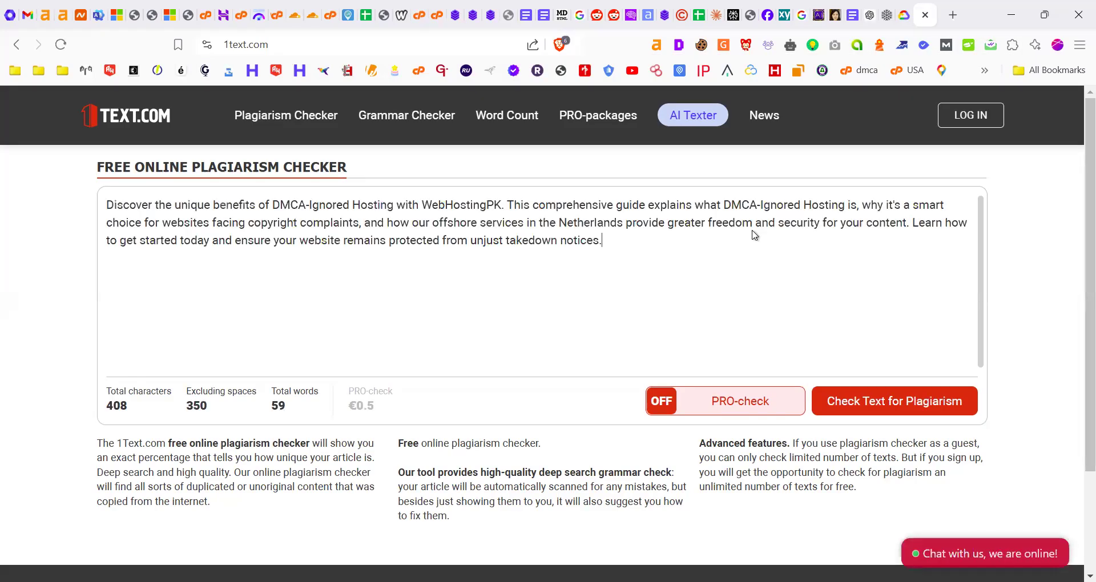
click(894, 411)
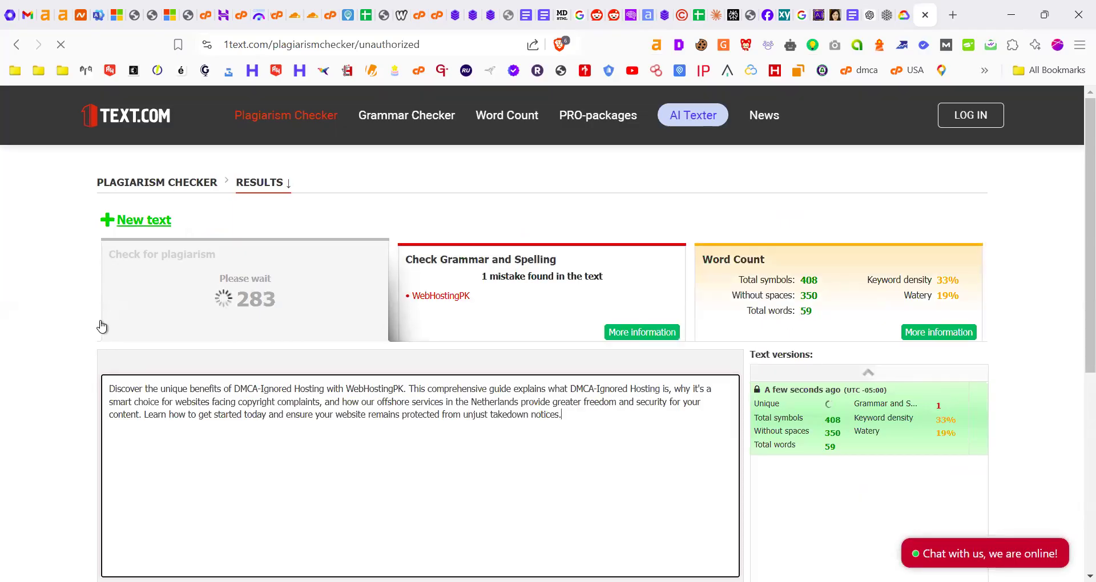
scroll(25, 348, down, 2)
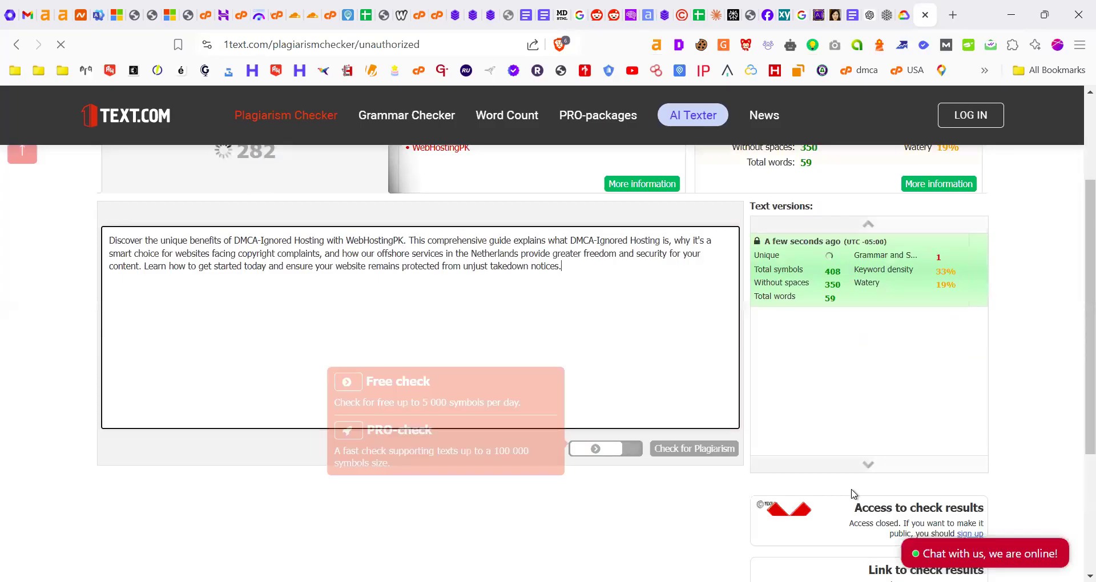
scroll(4, 374, up, 2)
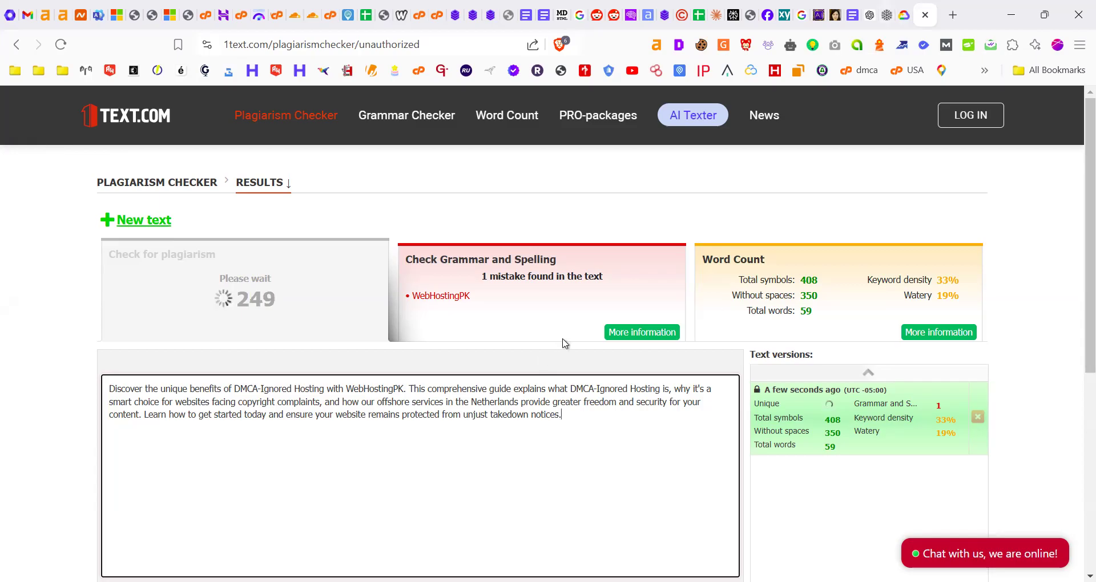
Switch to the Google Docs link-guidelines document and add the lines "Video" and "Table" below the internal links line
key(ctrl+shift+Tab)
key(ctrl+shift+Tab)
key(ctrl+shift+Tab)
key(ctrl+shift+Tab)
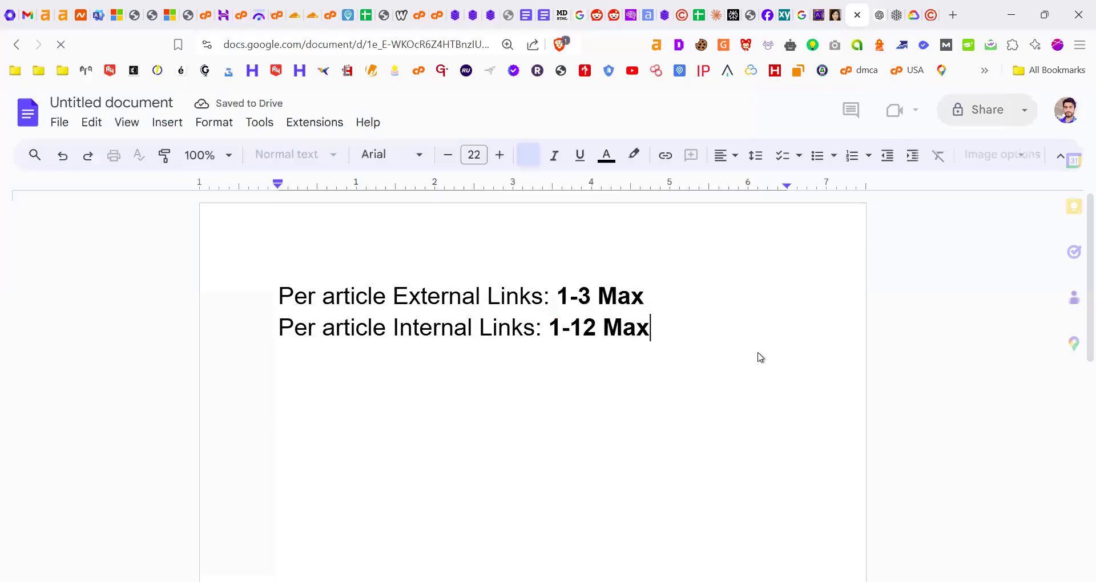
key(Return)
text(Video)
key(Return)
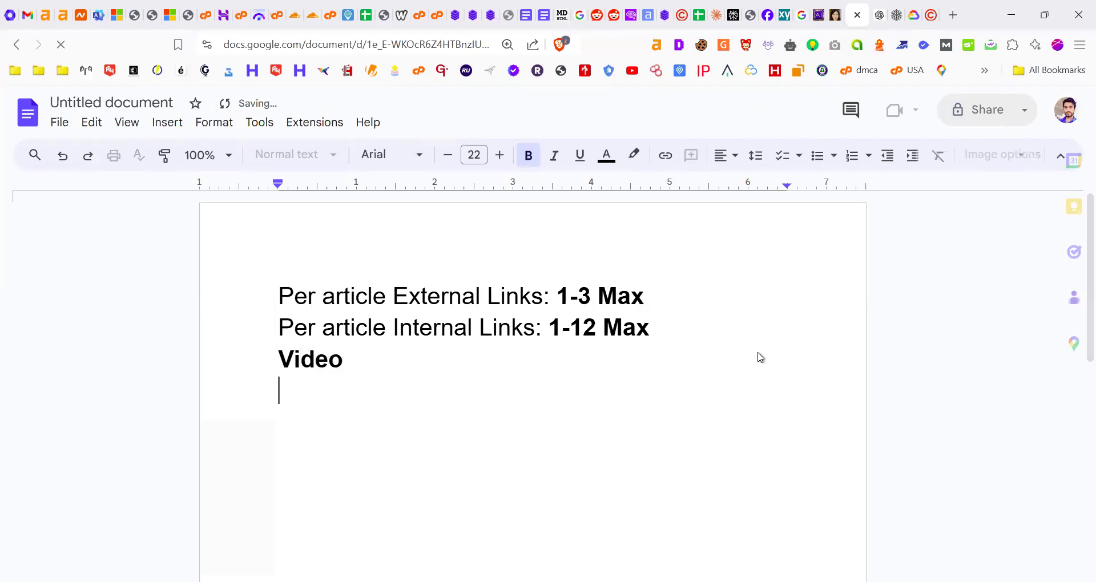
text(Table)
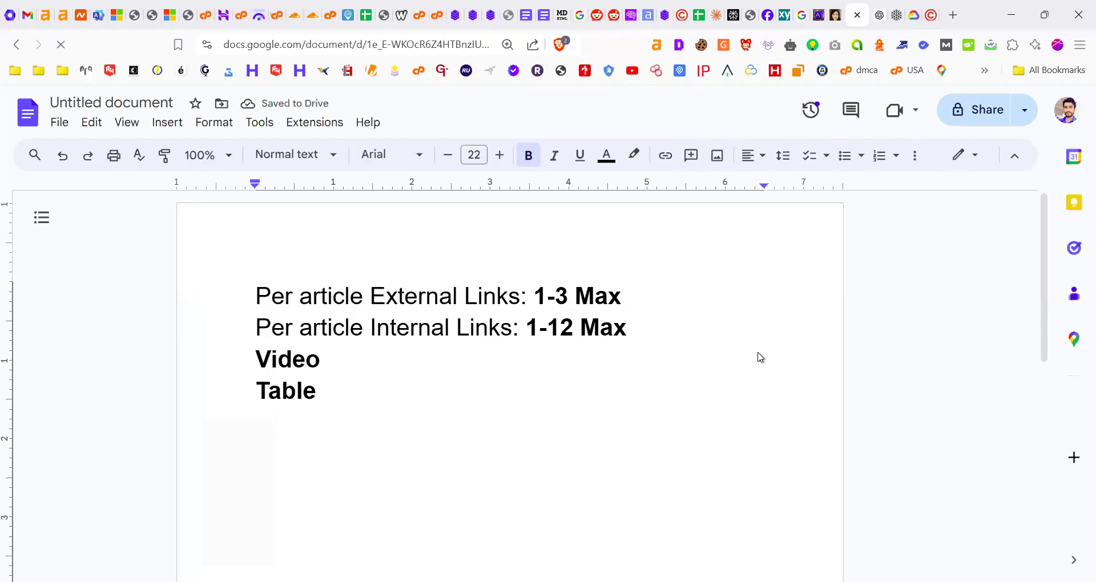
key(Return)
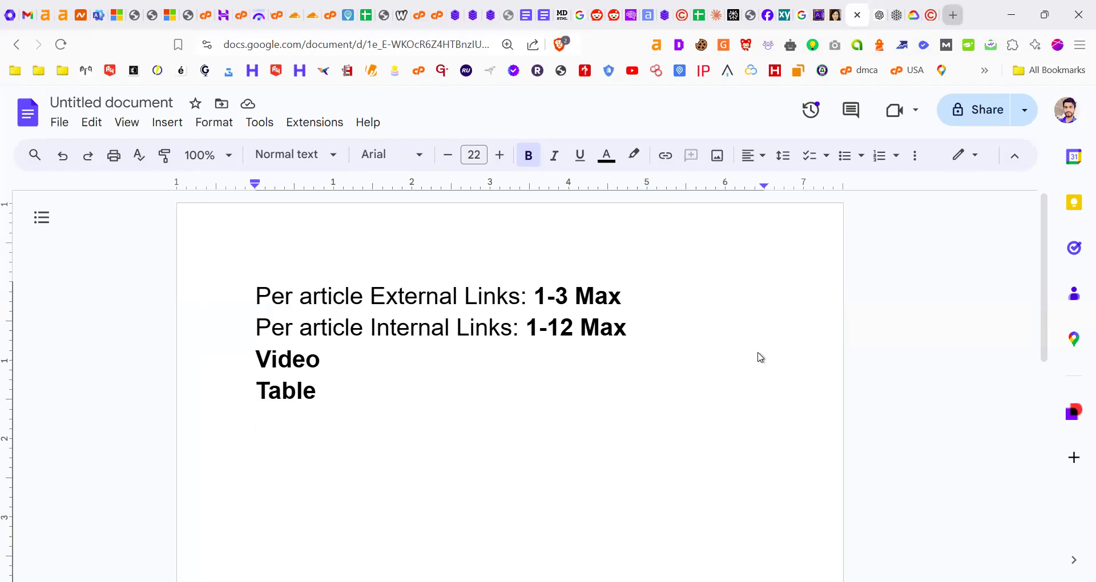
Open sekhlo.graphy.com in a new browser tab and go to its full courses list
key(ctrl+t)
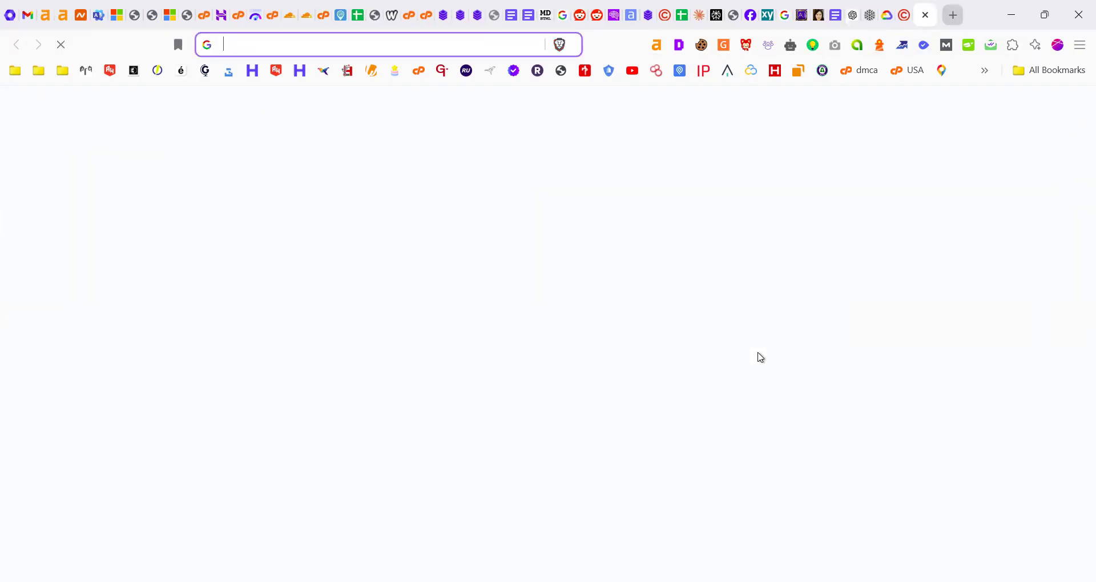
text(sekhlo.com)
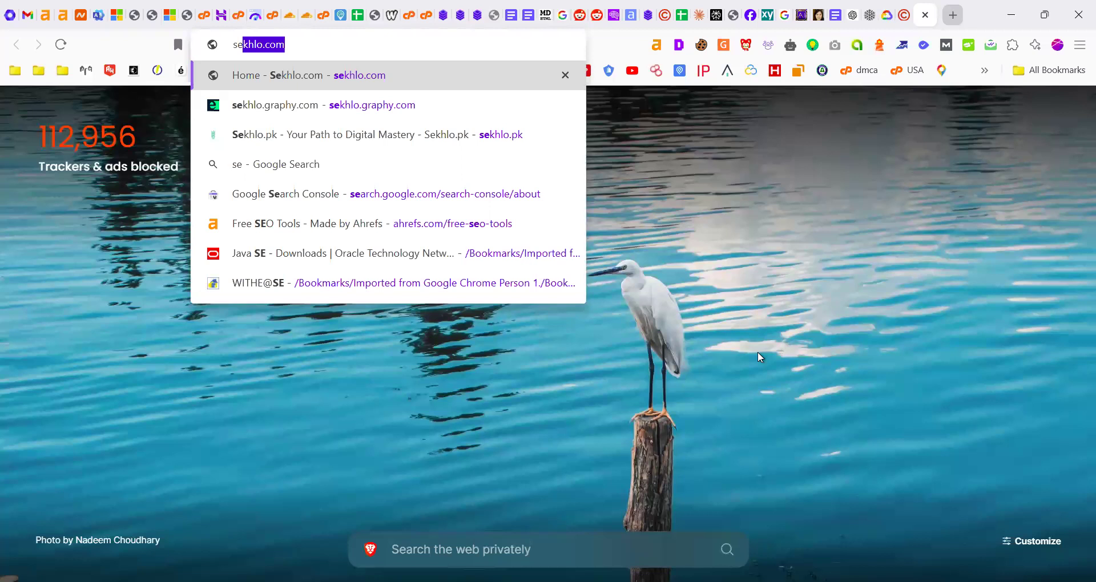
click(372, 105)
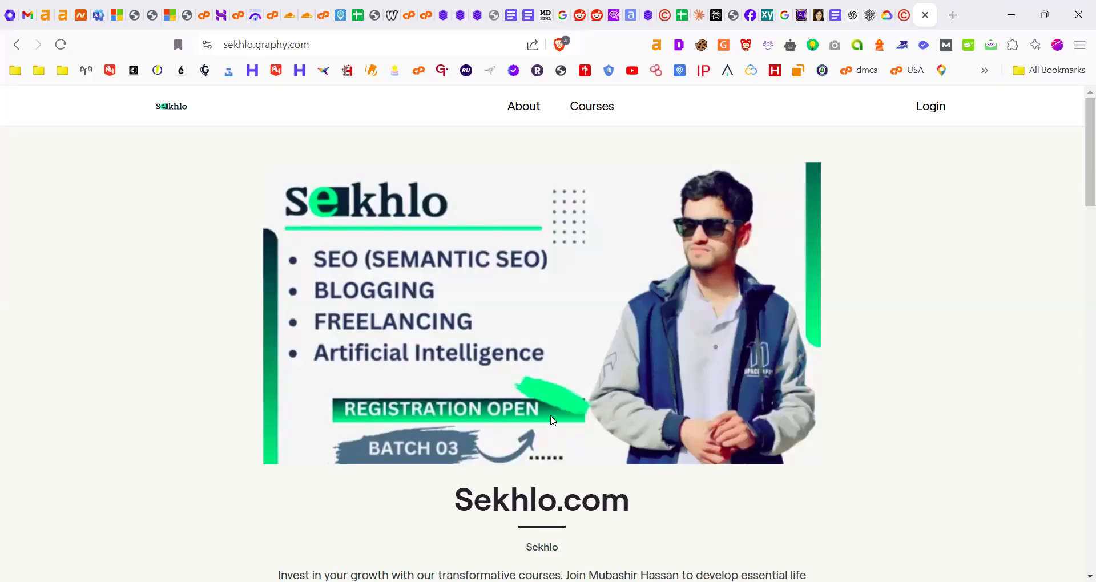
scroll(504, 310, down, 15)
scroll(519, 290, down, 5)
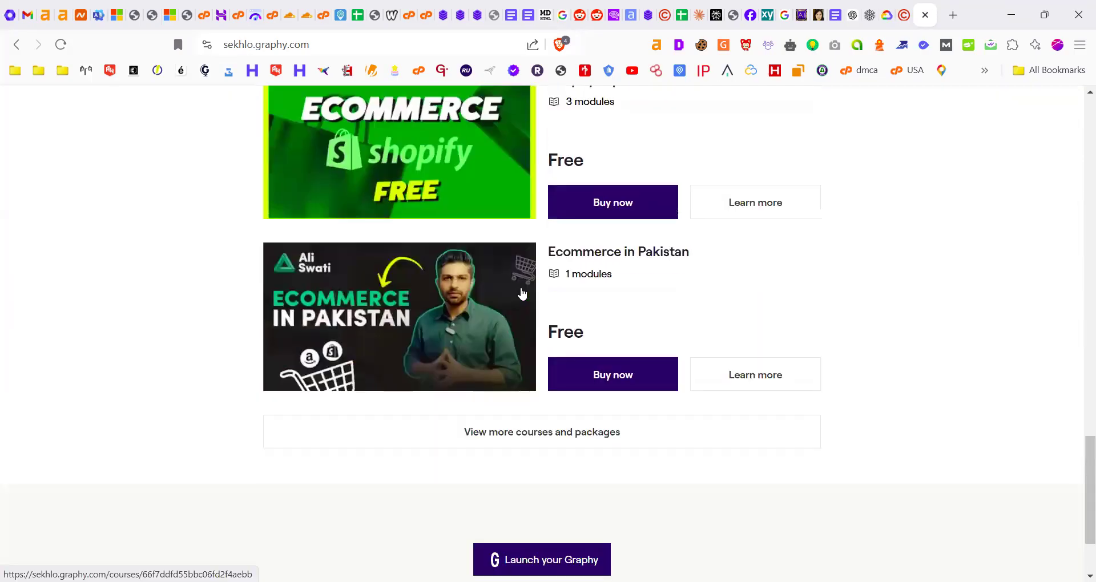
scroll(521, 292, up, 5)
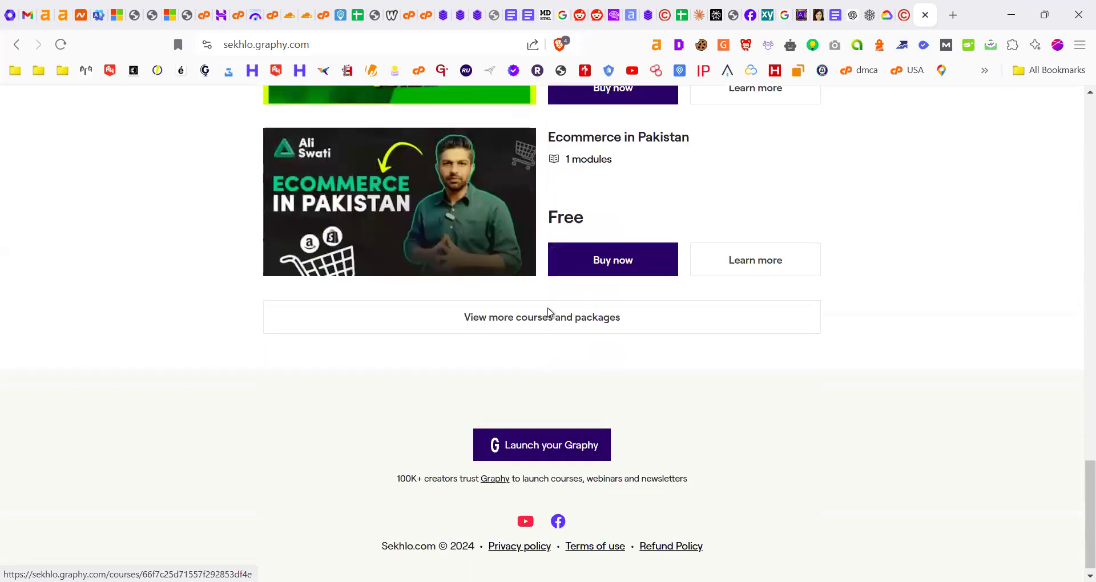
click(547, 315)
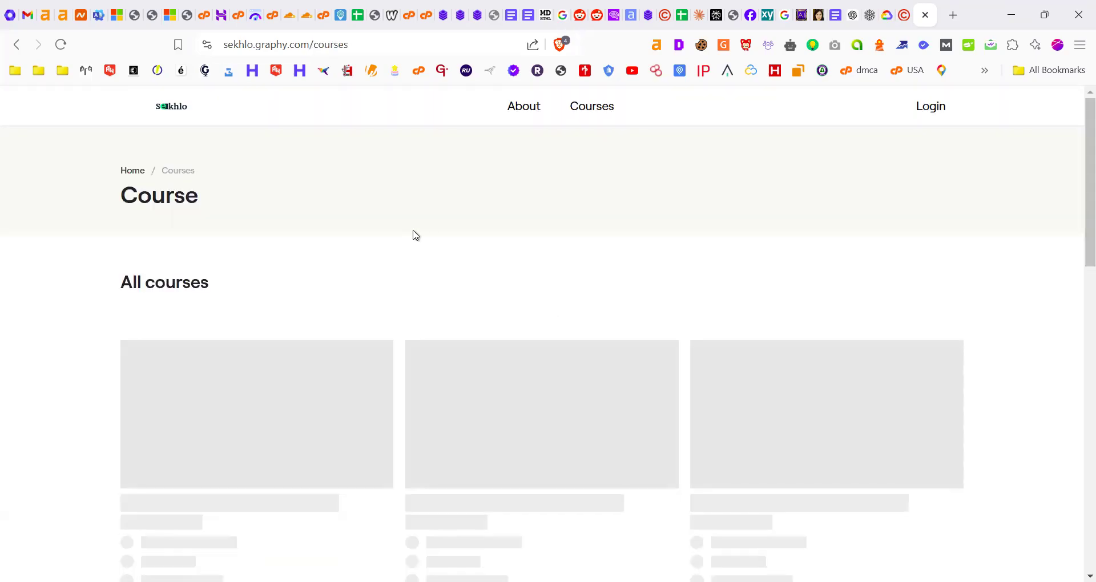
Open the Semantic SEO & Blogging (Batch 3) course from the courses list
scroll(596, 356, down, 8)
scroll(597, 356, down, 7)
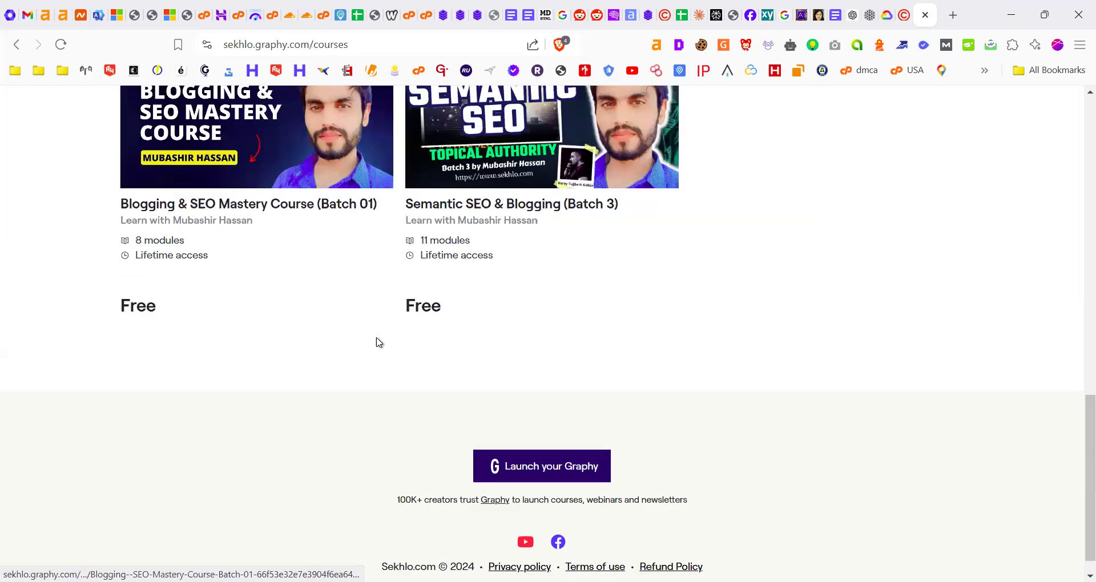
scroll(477, 318, up, 3)
click(665, 201)
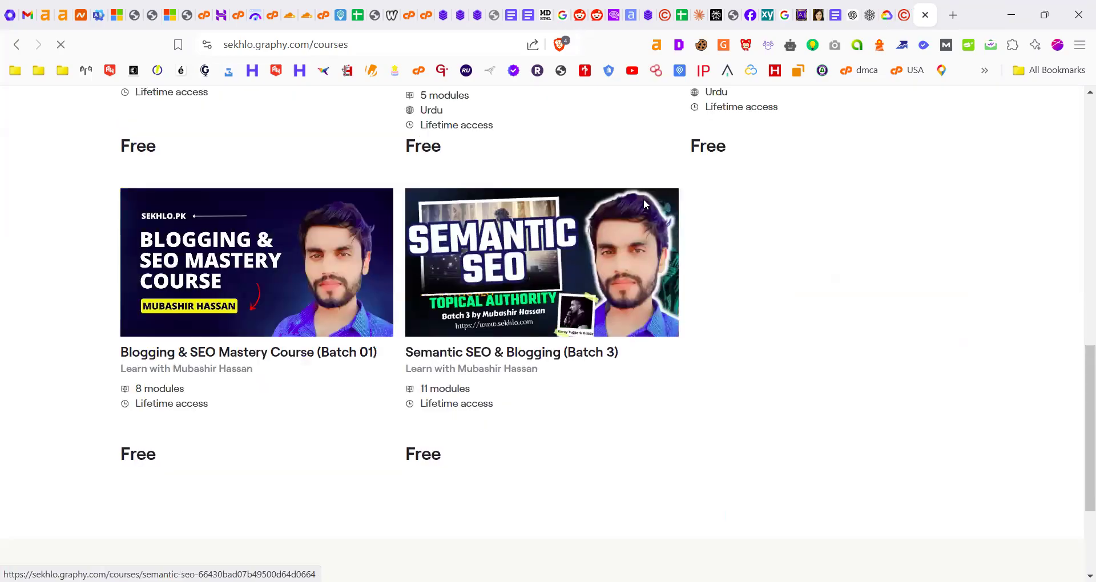
Expand the Resources section in the course's module list
scroll(371, 285, down, 5)
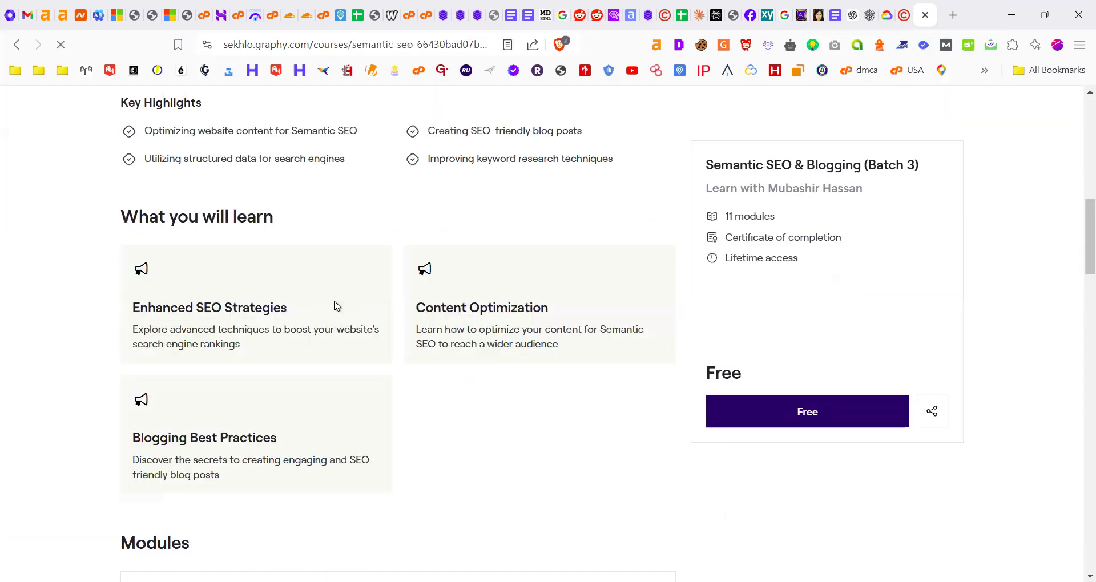
scroll(336, 306, down, 9)
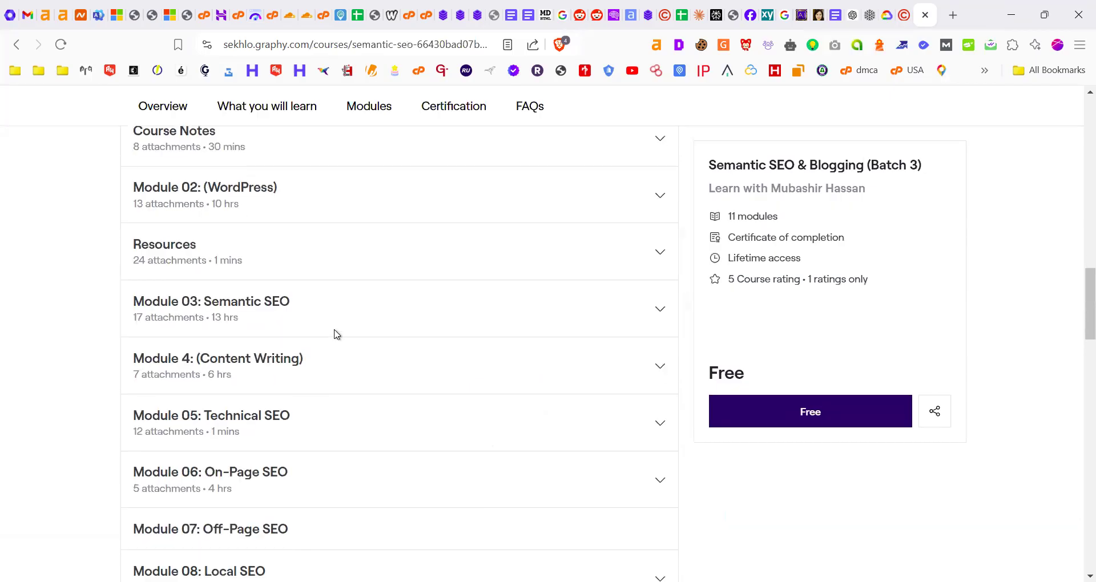
scroll(335, 335, down, 2)
scroll(335, 336, up, 4)
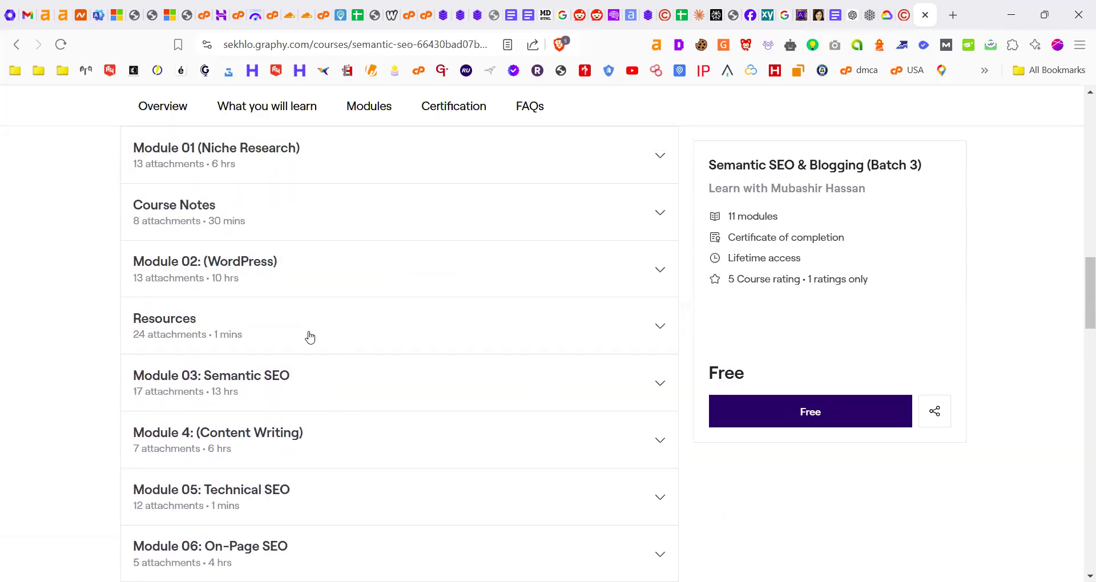
click(310, 337)
scroll(262, 340, down, 5)
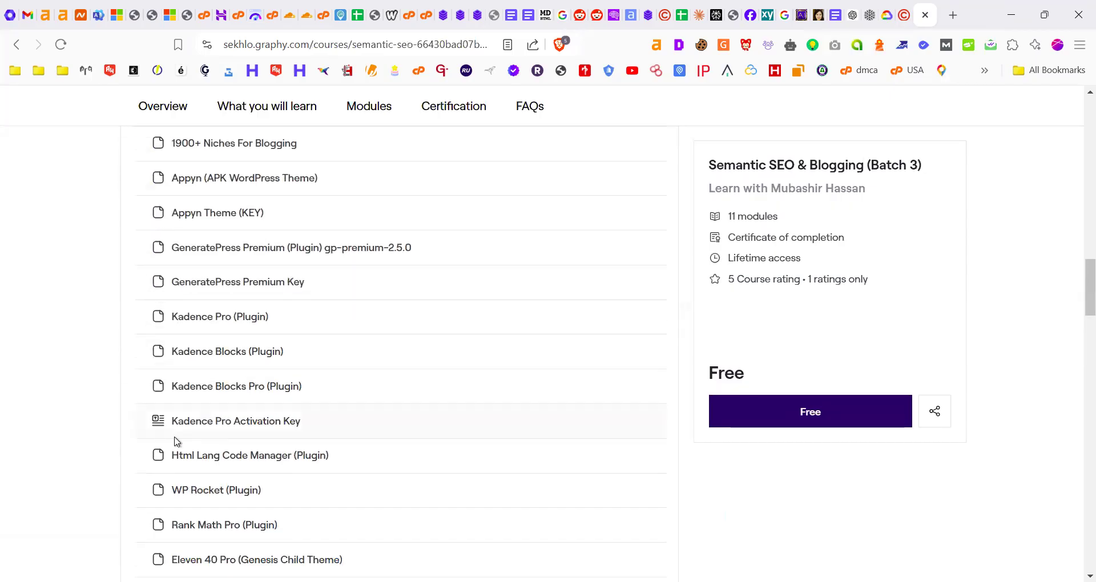
Examine the attachments under Resources, highlighting the WP Rocket and Perfmatters.2.3.1 plugin entries
scroll(342, 408, down, 1)
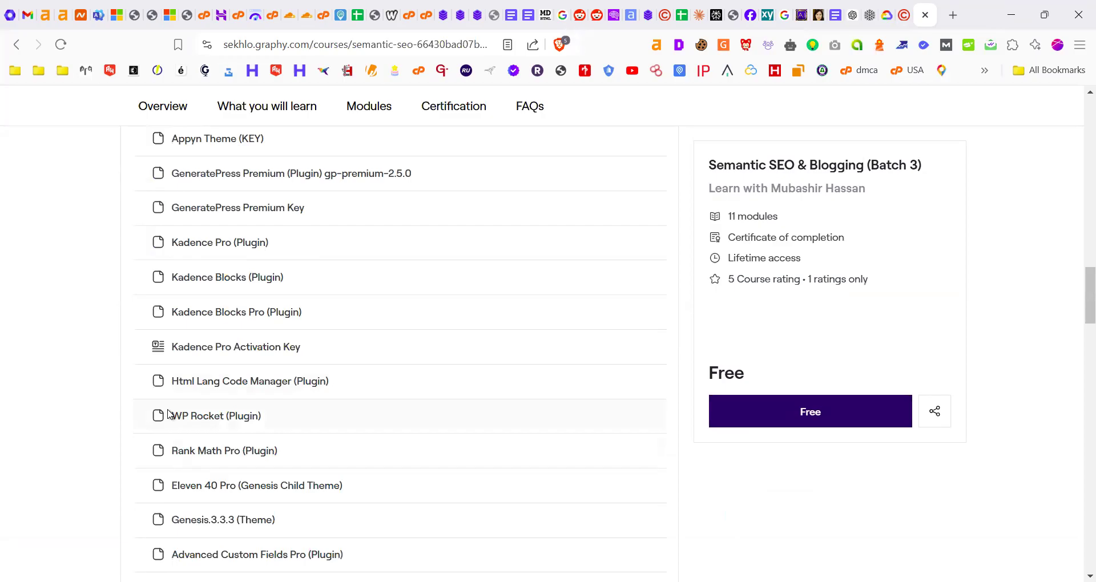
scroll(160, 417, up, 1)
scroll(171, 420, down, 6)
scroll(211, 445, up, 1)
scroll(210, 451, up, 1)
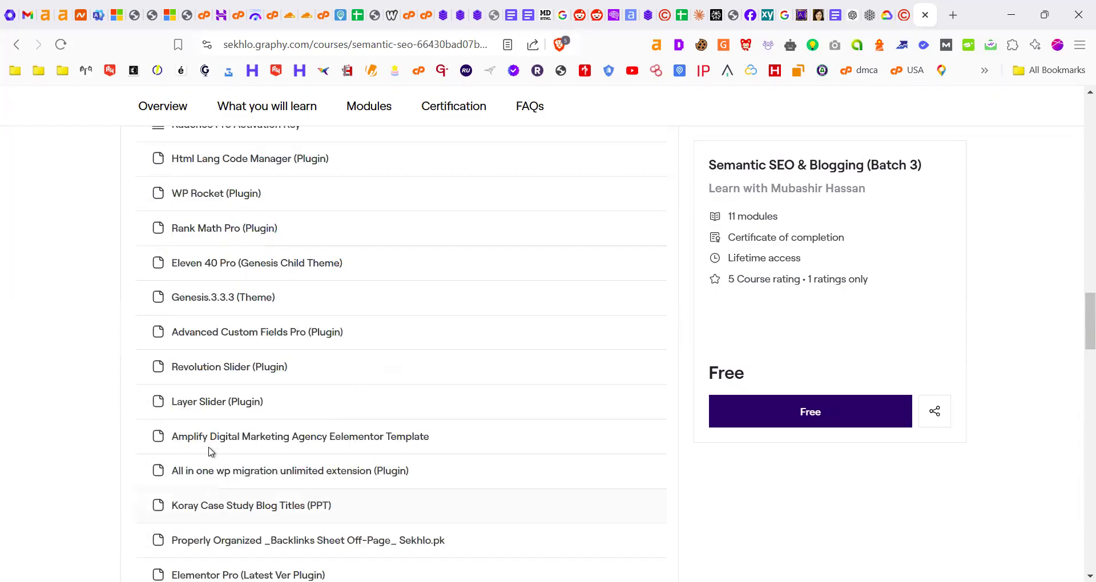
scroll(211, 451, up, 3)
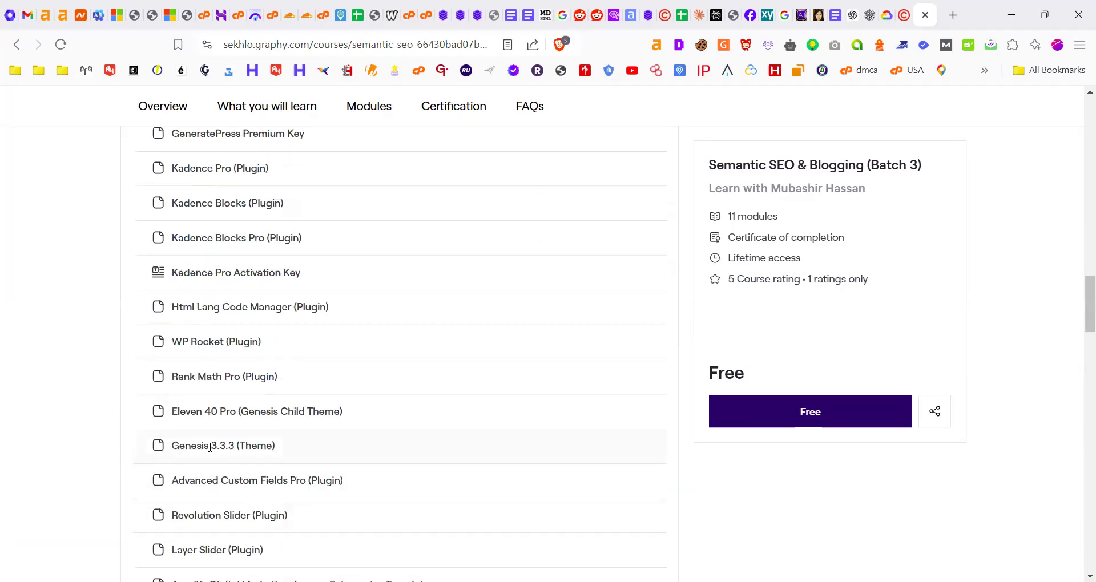
scroll(209, 445, up, 1)
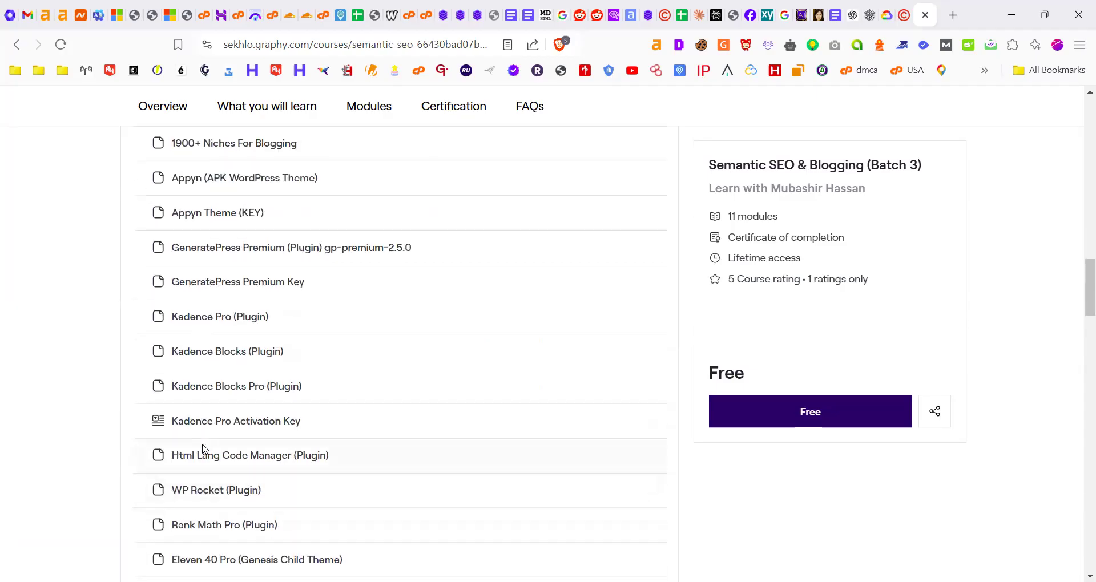
drag(171, 489, 246, 505)
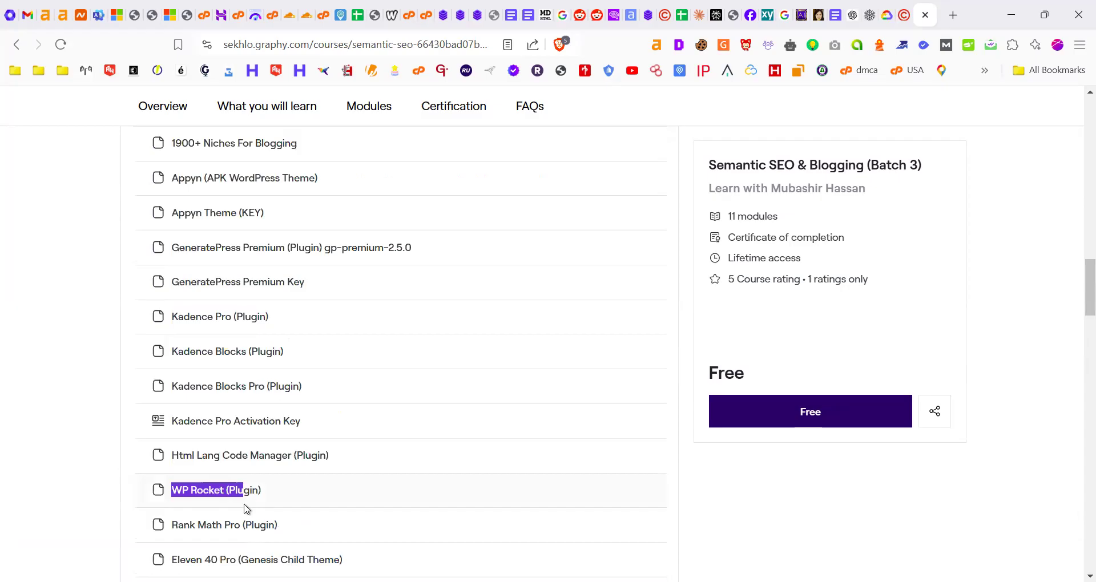
scroll(118, 447, up, 2)
drag(171, 222, 249, 223)
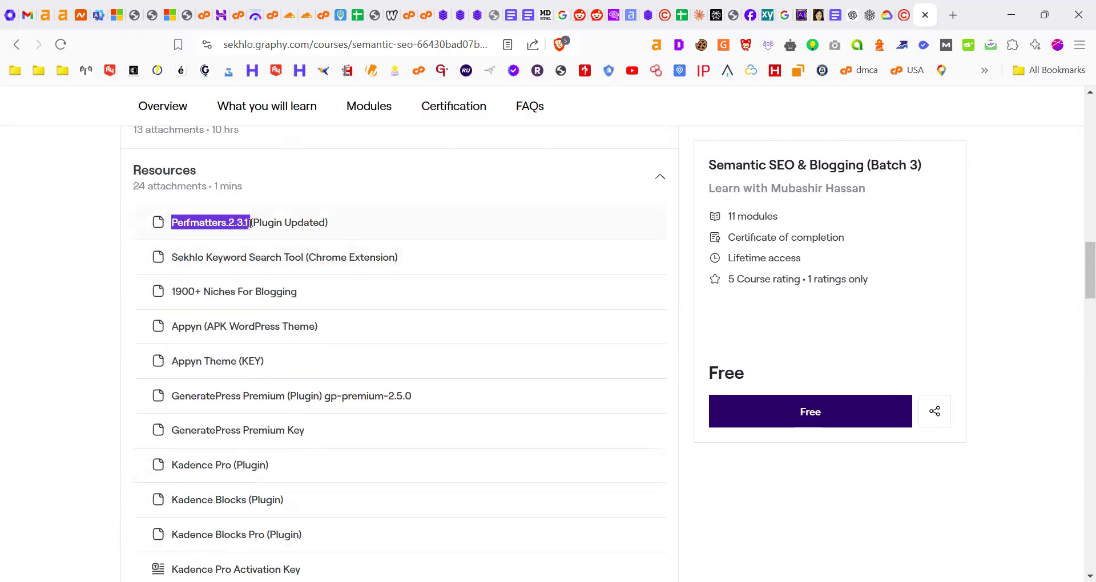
scroll(188, 416, down, 2)
scroll(206, 297, up, 2)
scroll(194, 268, up, 1)
click(180, 295)
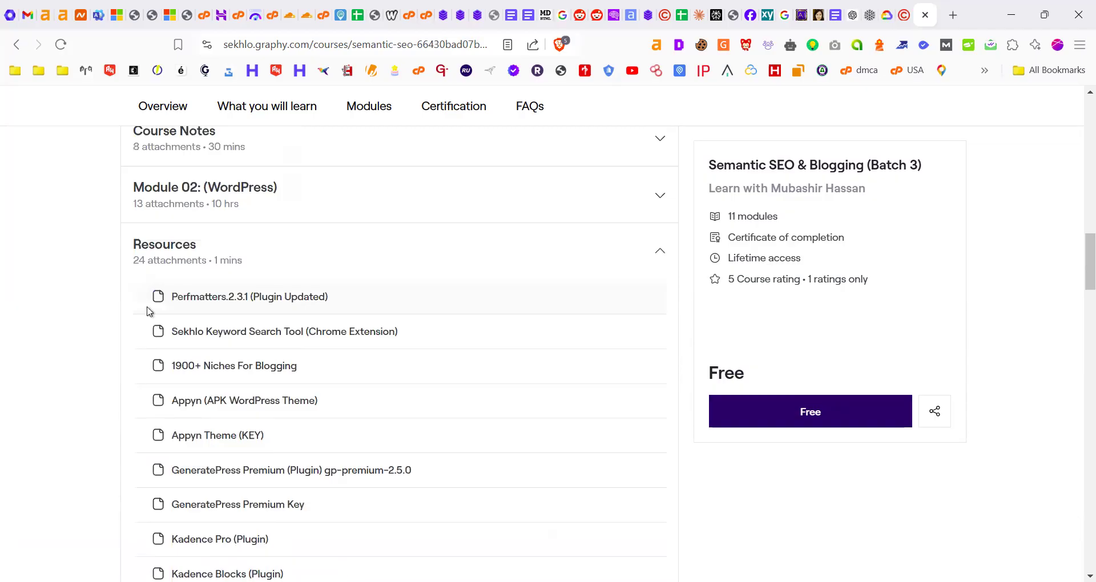
drag(171, 296, 250, 295)
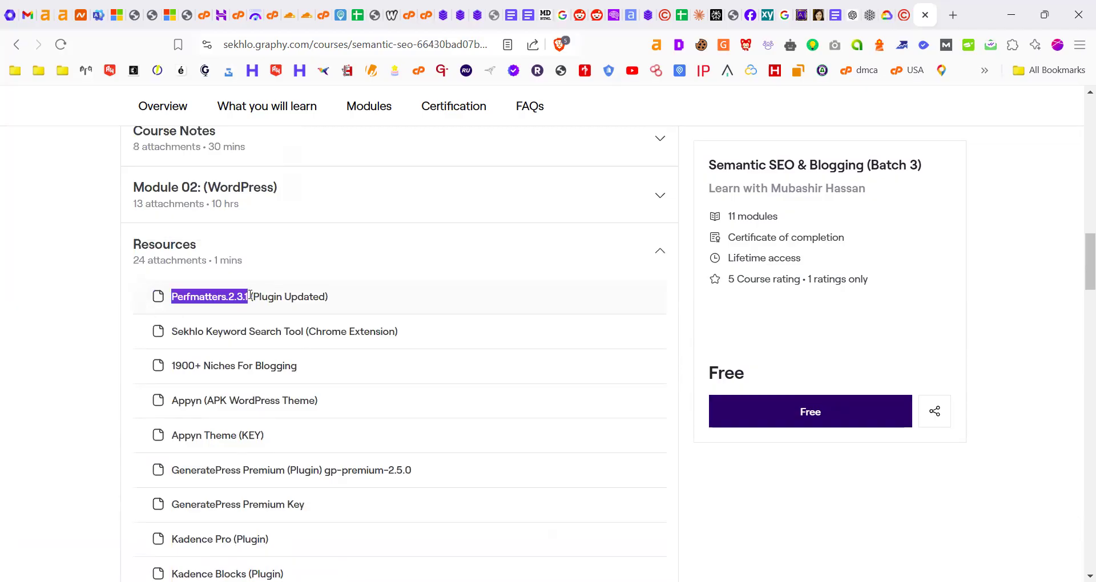
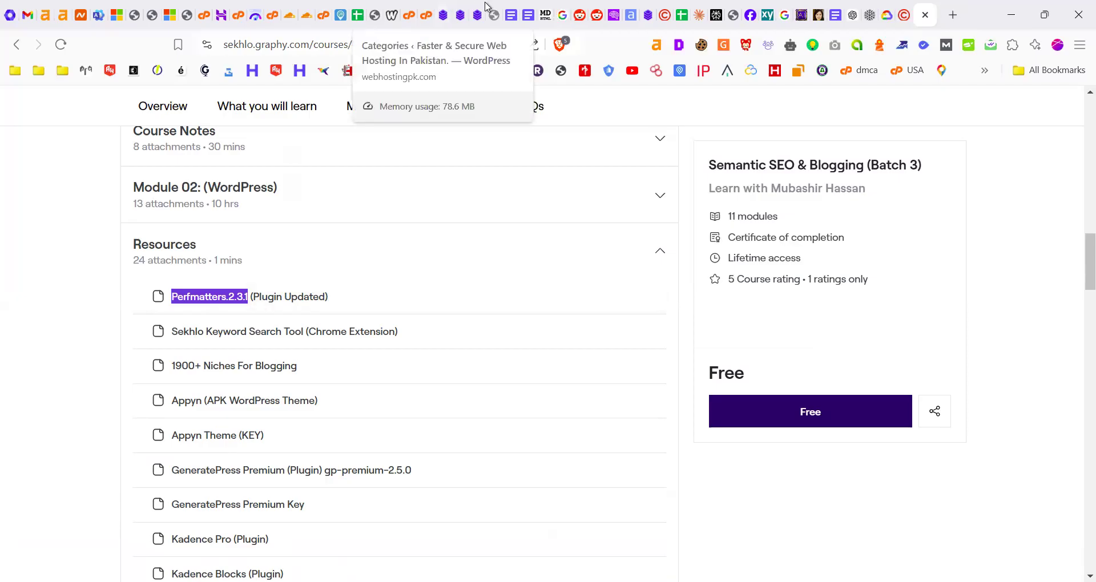
Switch back to the How-to category page and open its offshore/DMCA ignored domains and hosting post
click(486, 8)
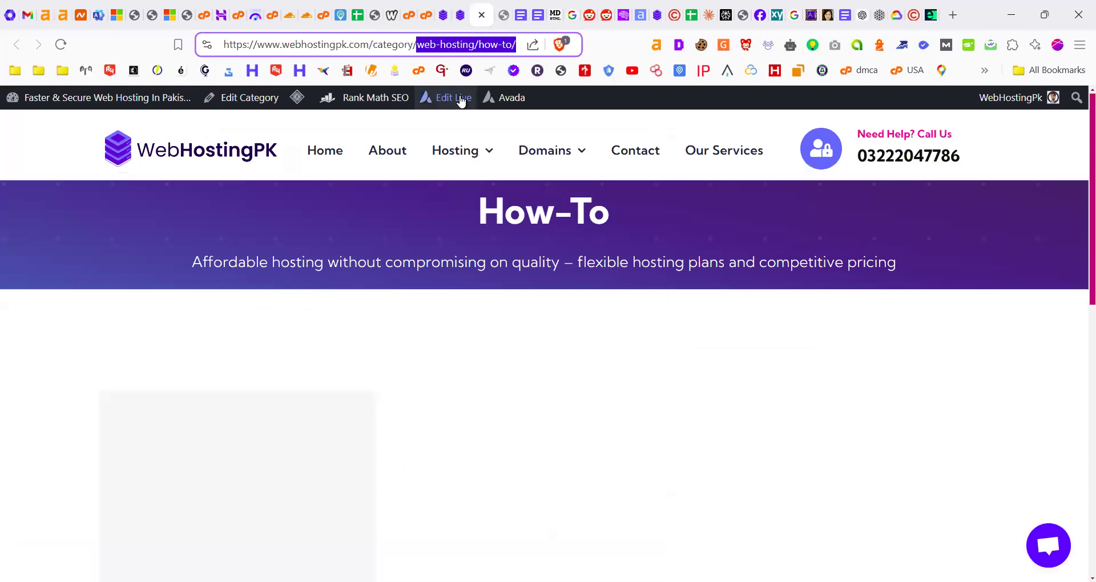
mouse_move(461, 100)
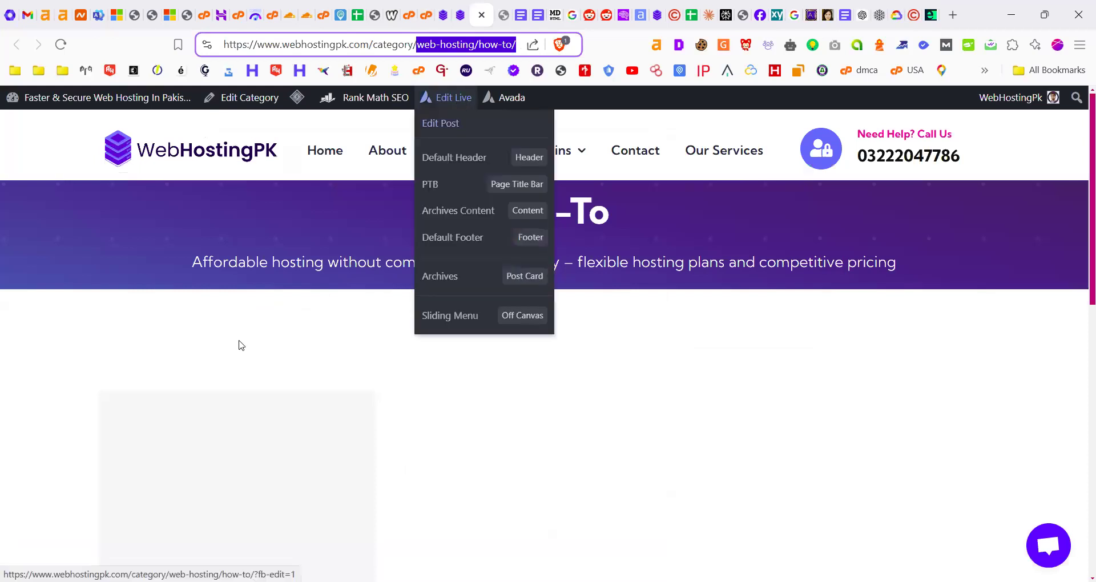
scroll(238, 345, down, 5)
click(200, 364)
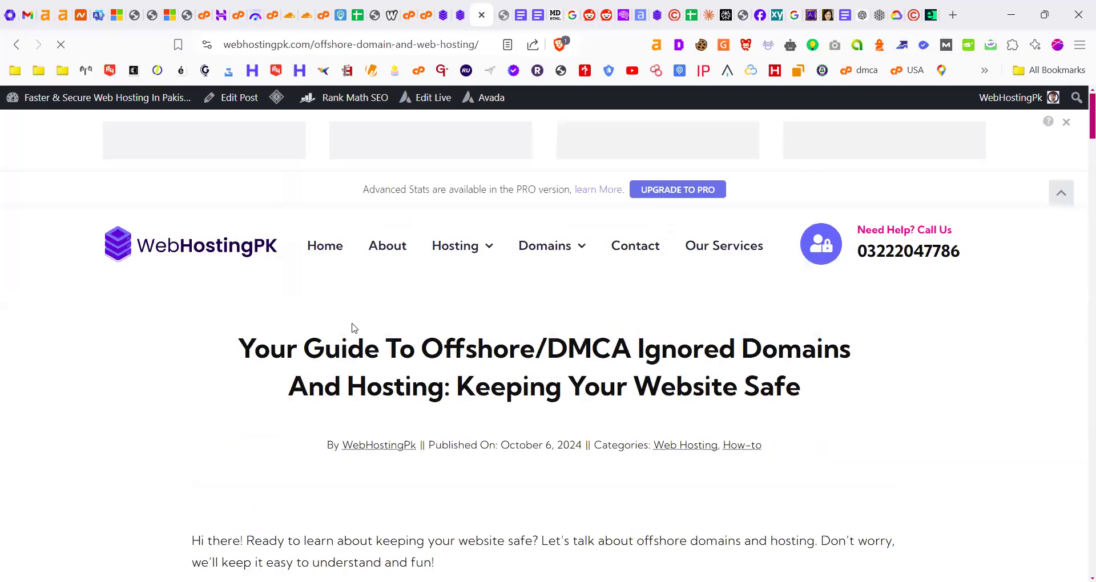
mouse_move(430, 101)
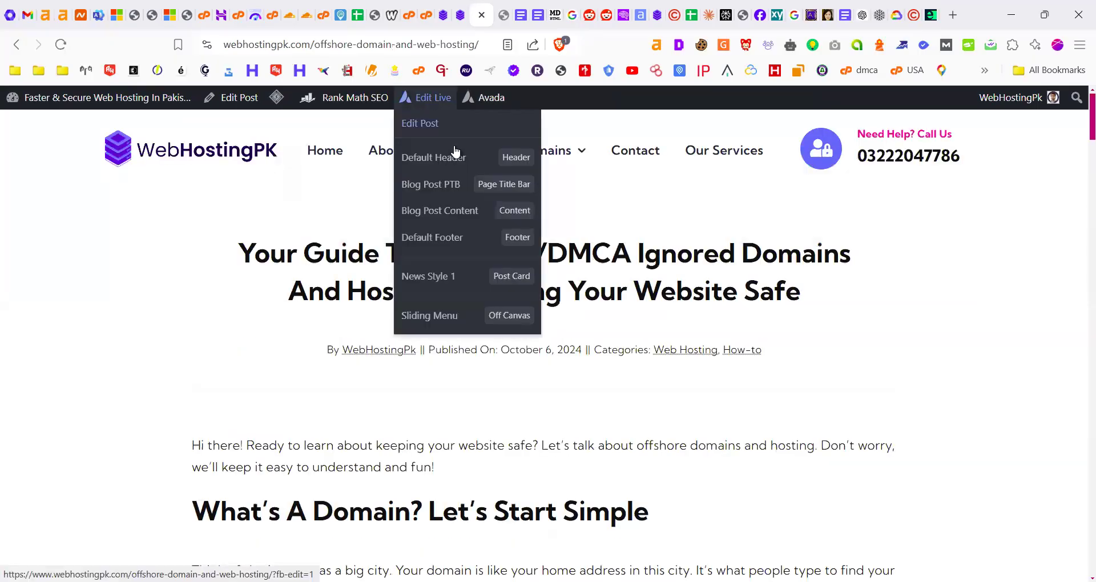
click(444, 122)
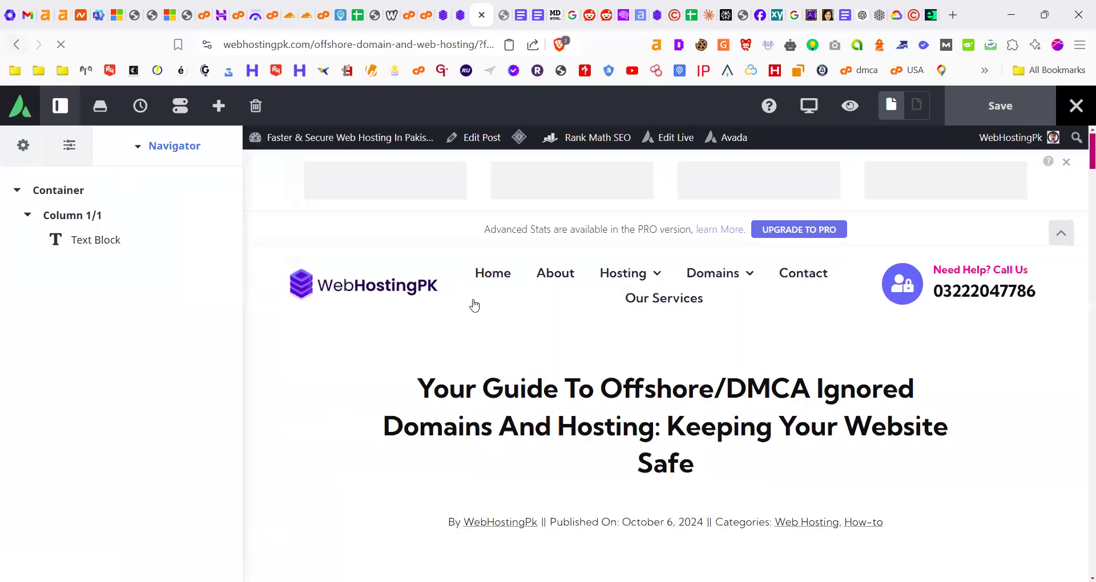
mouse_move(1076, 106)
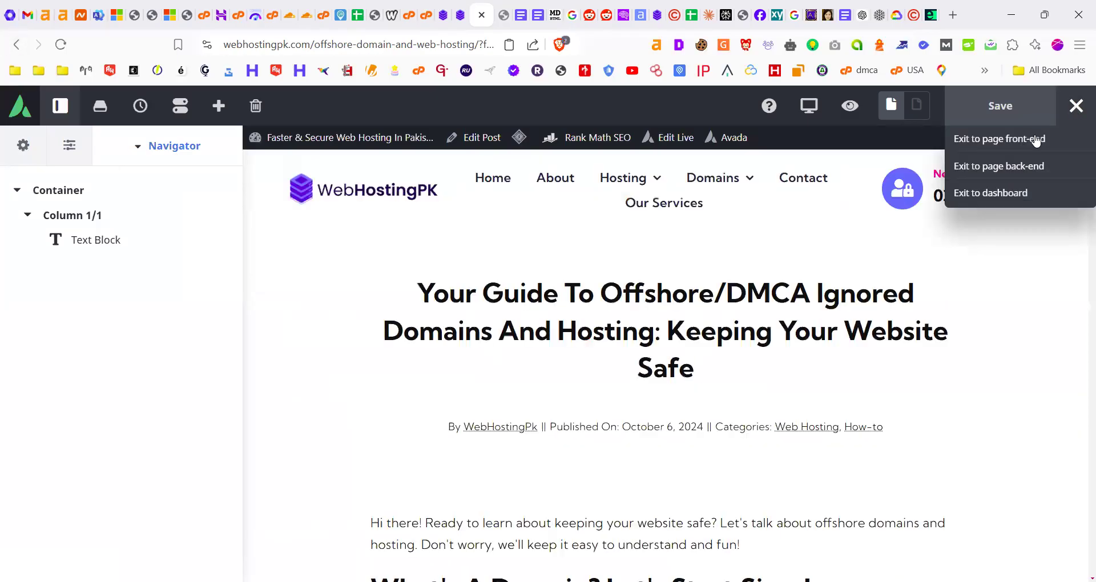
click(1036, 140)
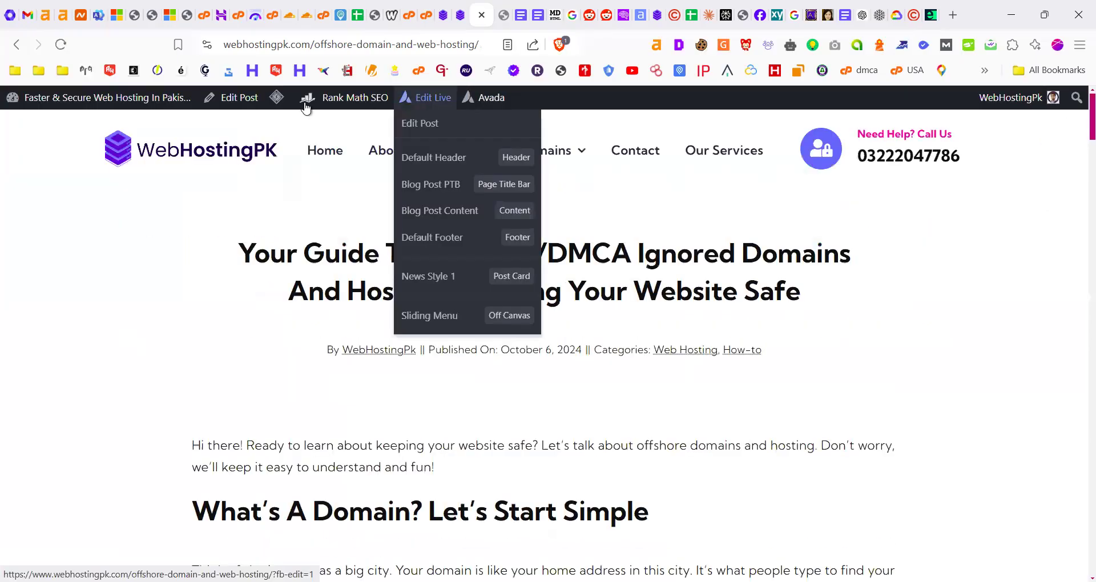
Open the post in the WordPress back-end editor, and from there go to the installed plugins list
click(227, 100)
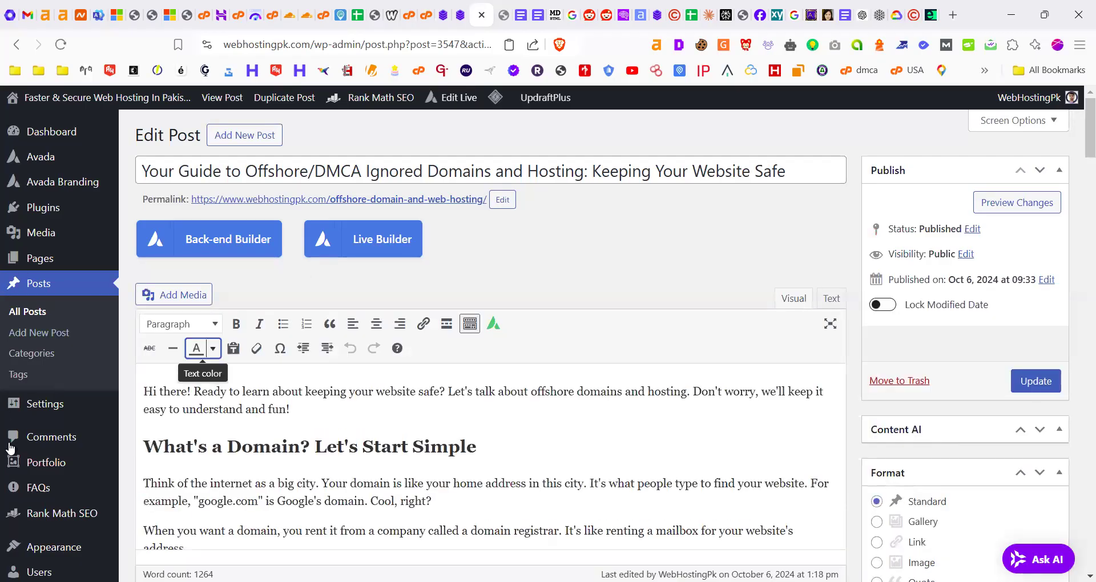
scroll(57, 400, down, 4)
mouse_move(98, 379)
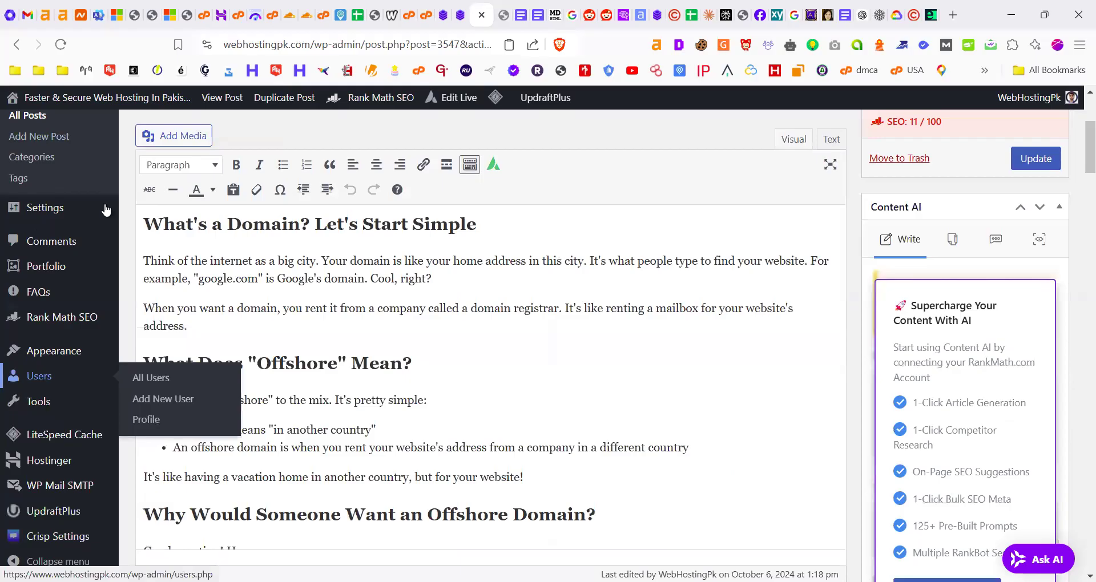
scroll(172, 204, up, 3)
click(173, 204)
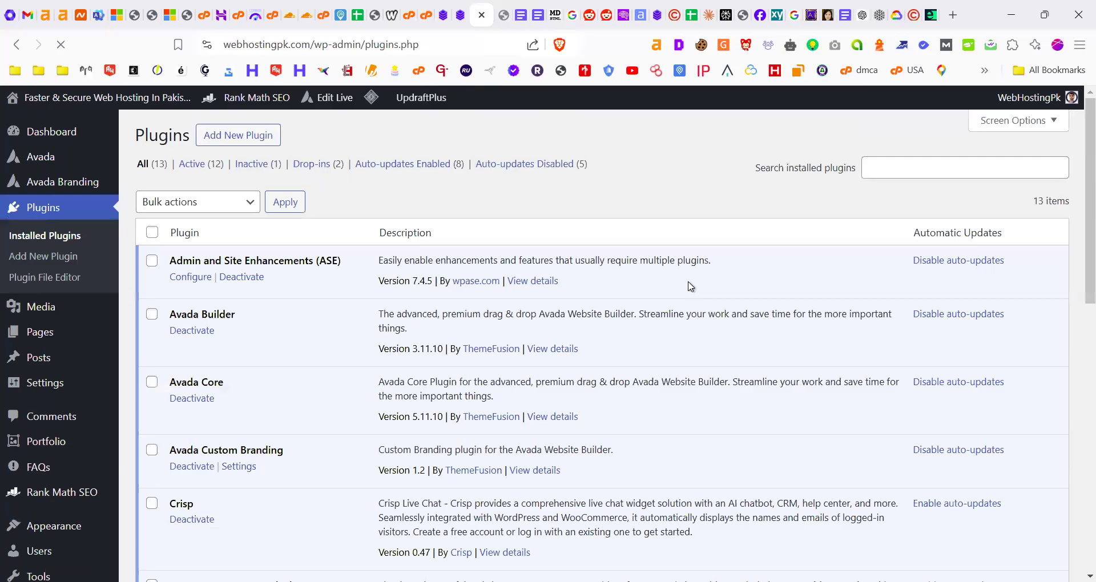
Review the installed plugins list from Admin and Site Enhancements down to Rank Math SEO PRO
scroll(200, 372, down, 5)
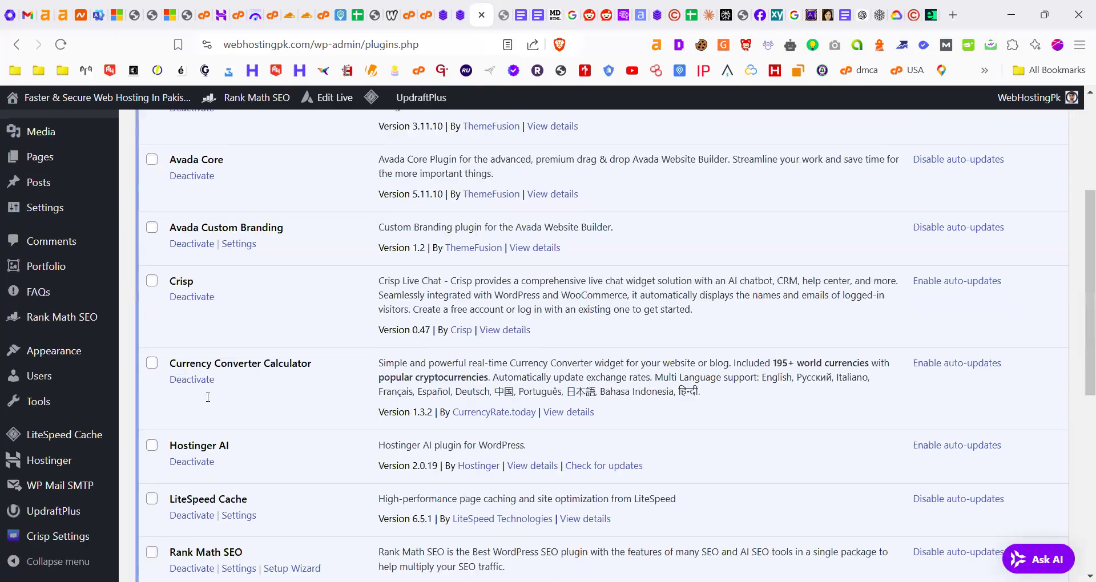
scroll(201, 472, down, 5)
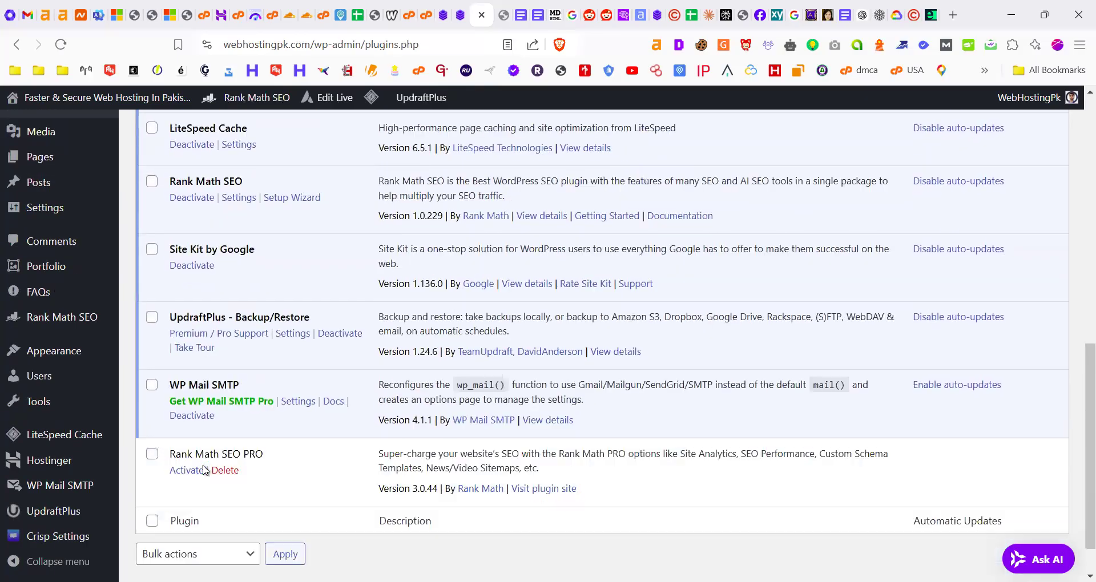
scroll(197, 375, up, 1)
scroll(196, 376, up, 8)
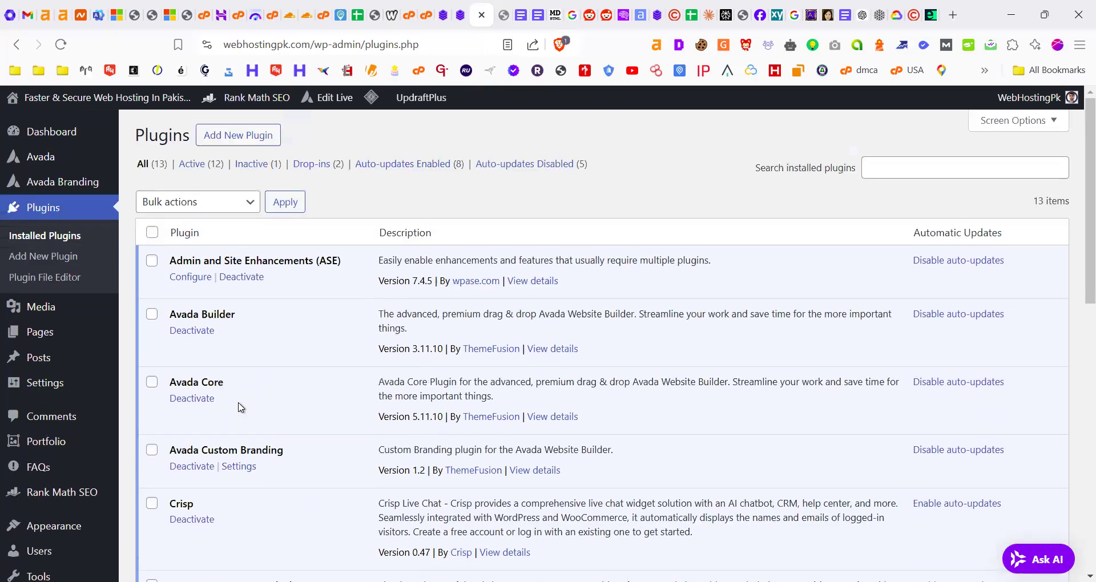
scroll(225, 394, down, 4)
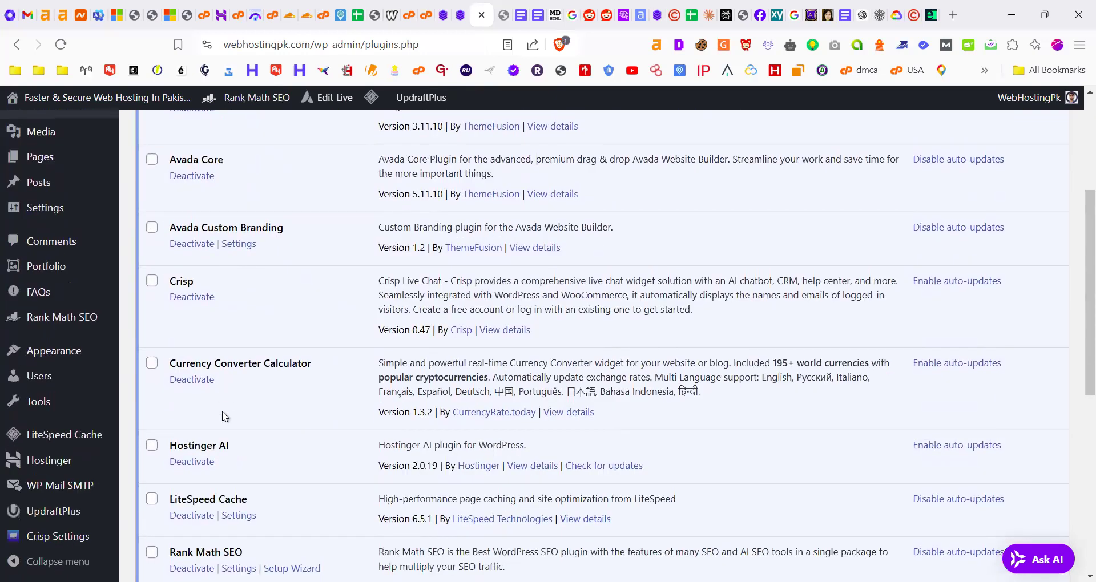
scroll(225, 417, down, 6)
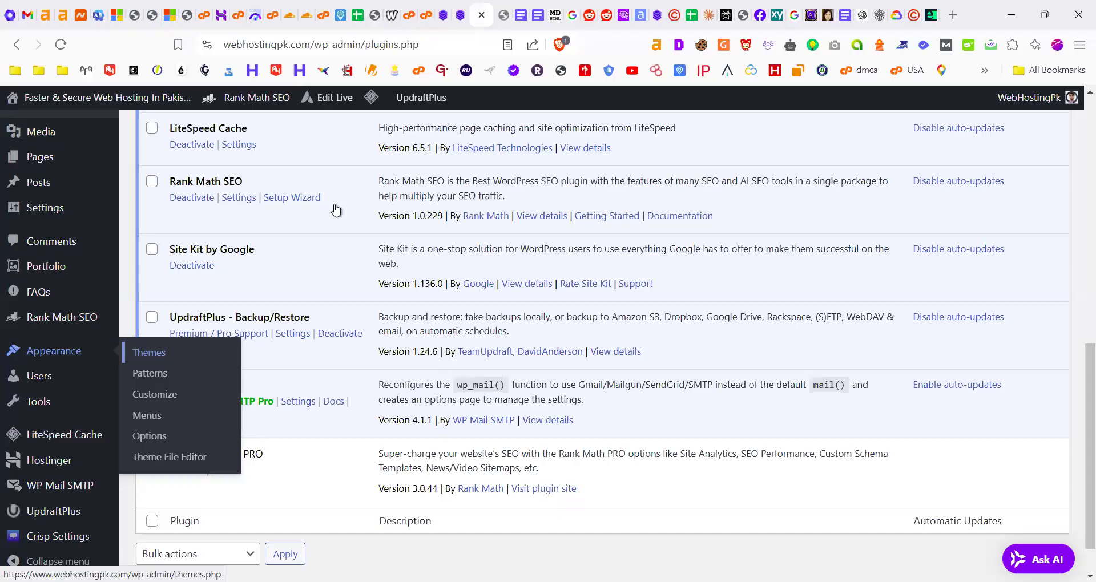
Go to the page for adding a new plugin and highlight the Classic Editor entry
scroll(336, 210, up, 6)
click(249, 137)
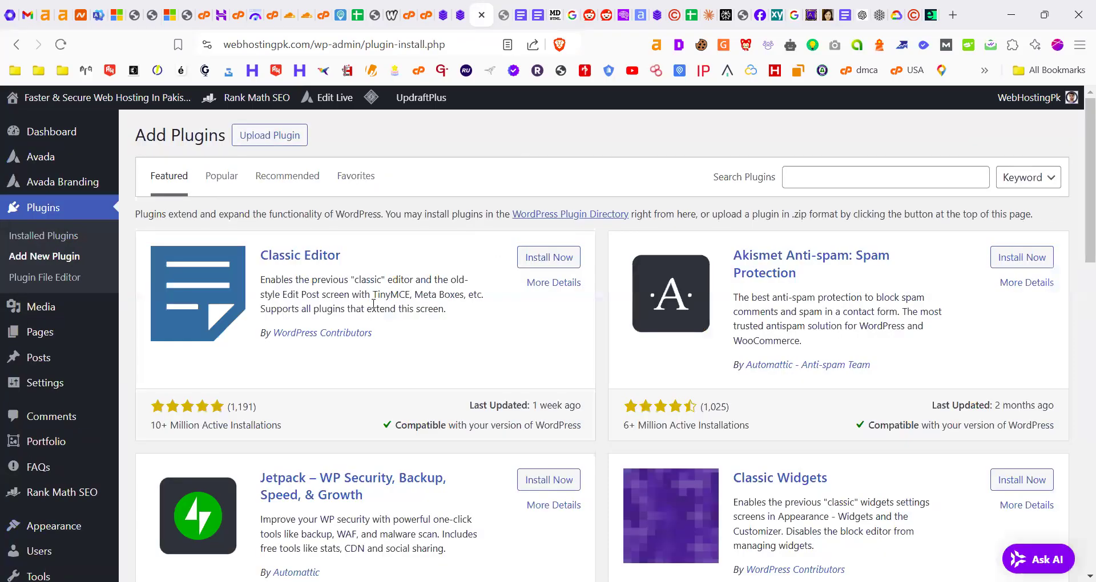
drag(360, 258, 260, 257)
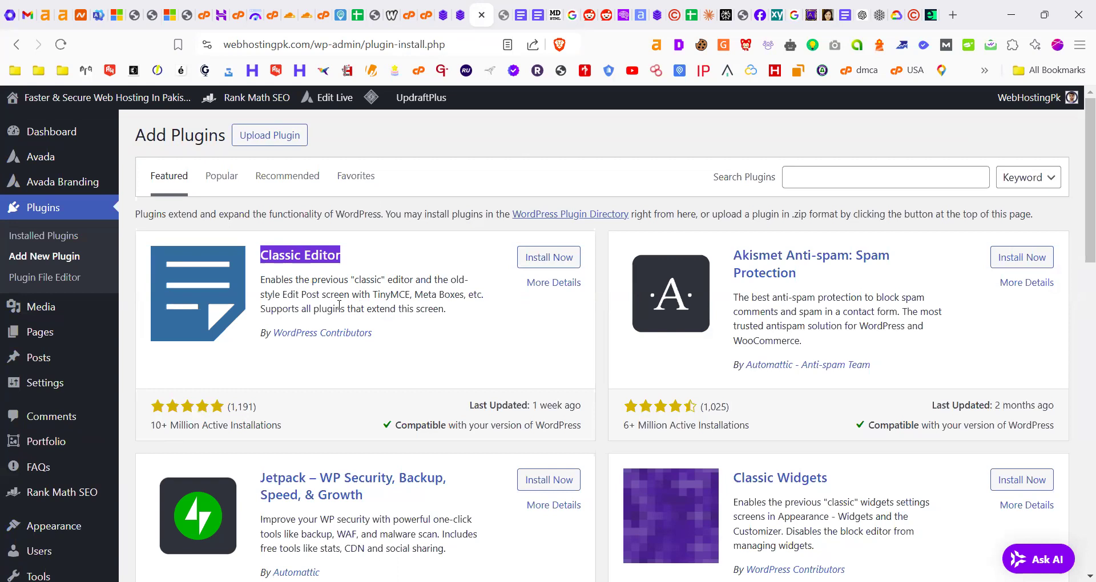
click(348, 268)
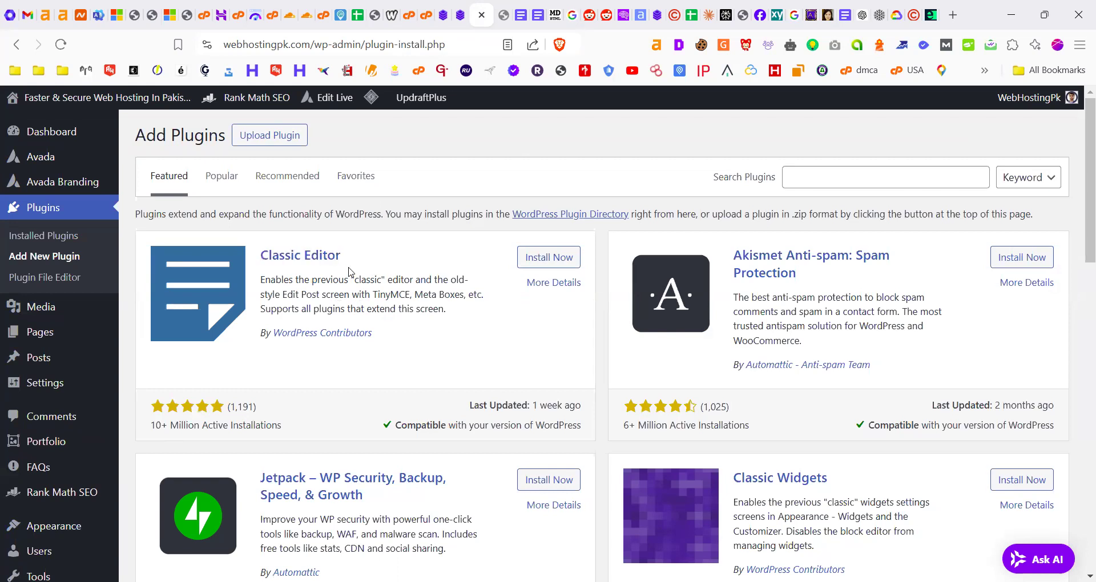
drag(360, 263, 252, 264)
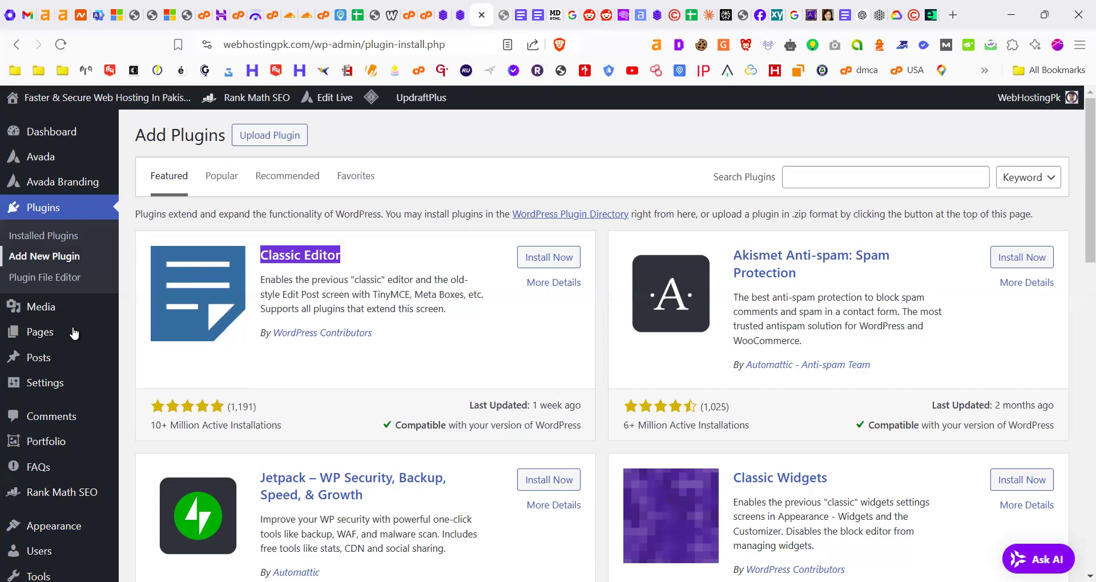
Open the site's Pages list, and from there start a new post
mouse_move(75, 333)
click(154, 337)
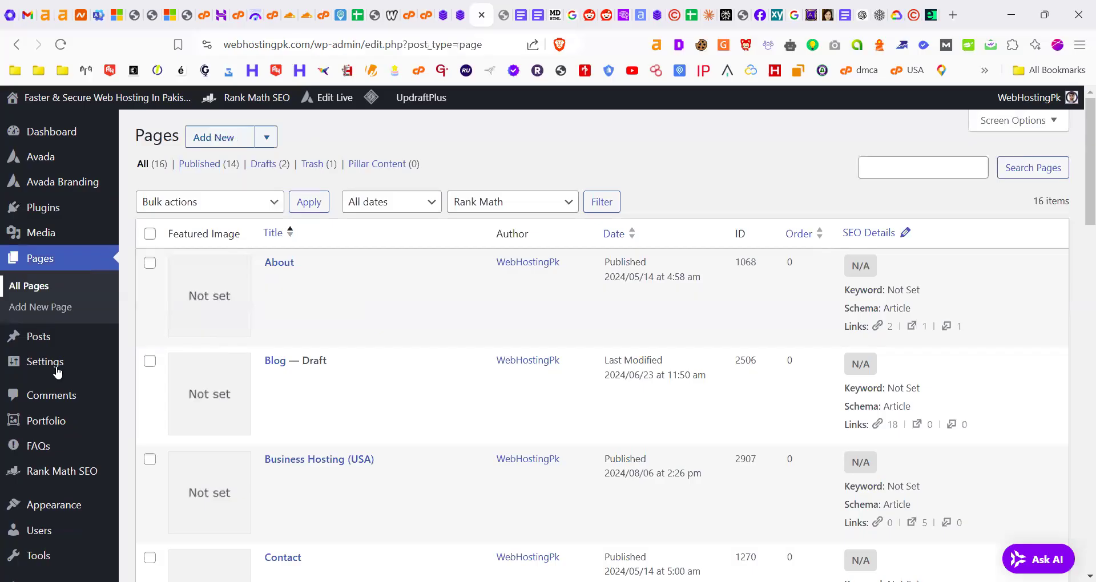
click(162, 359)
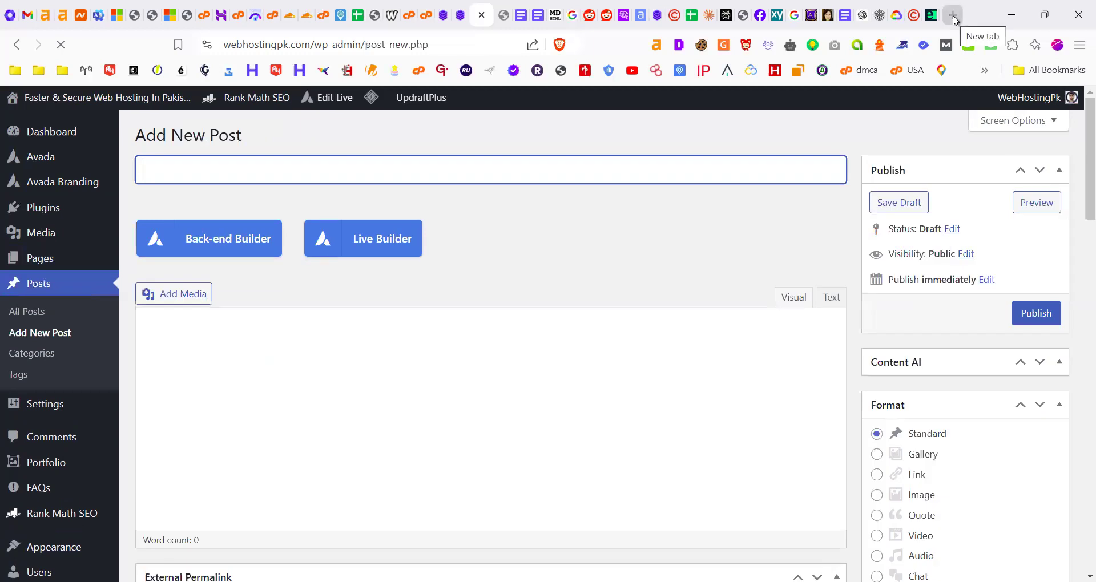
Open the YouTube channel in a new tab and copy the URL of its featured Buy DMCA Ignored & Shared Hosting video
click(954, 17)
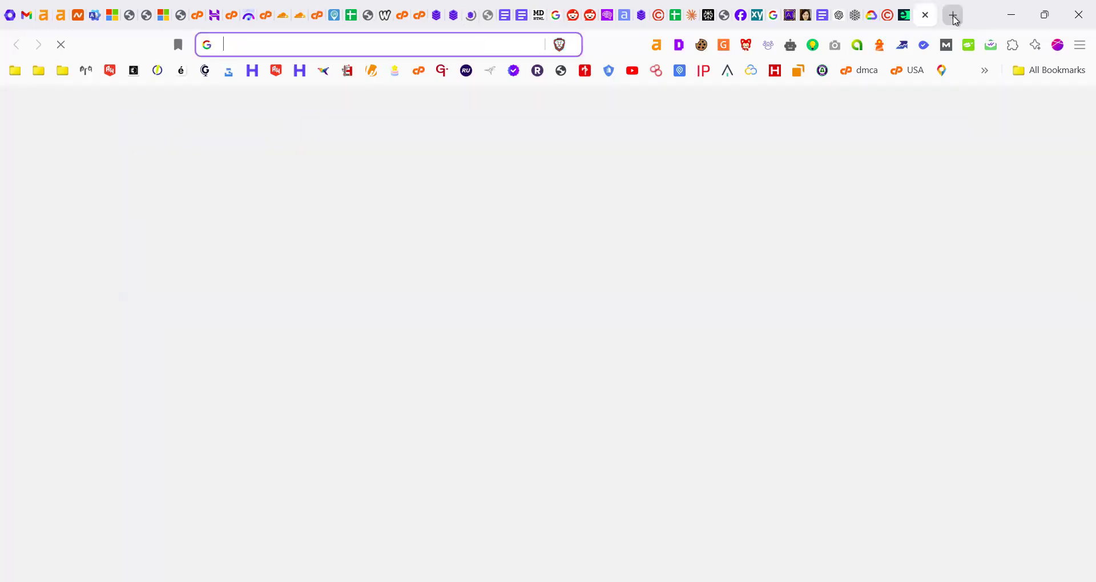
text(yo)
key(Return)
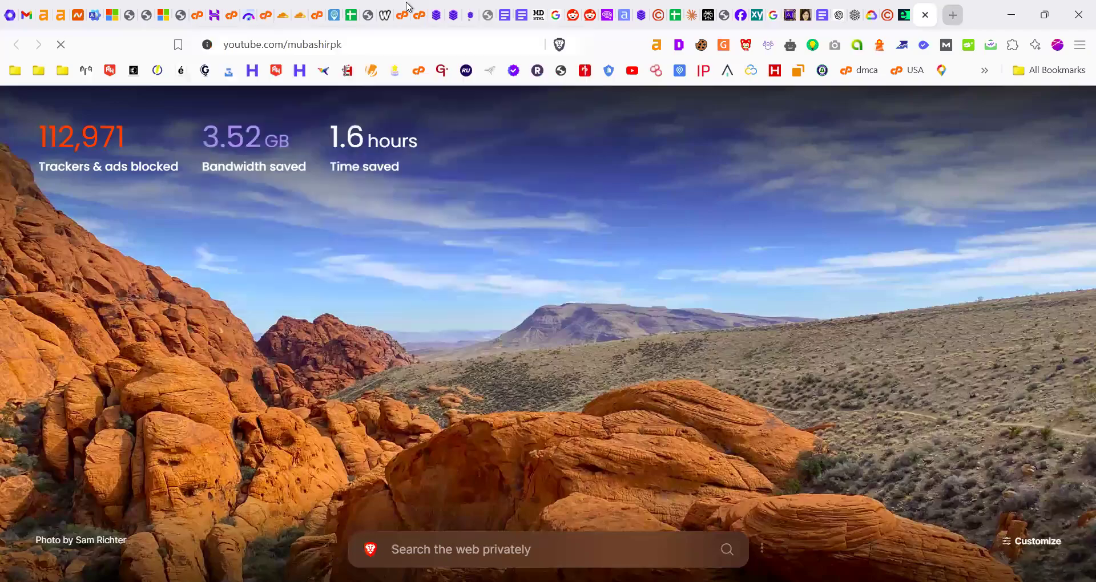
click(886, 7)
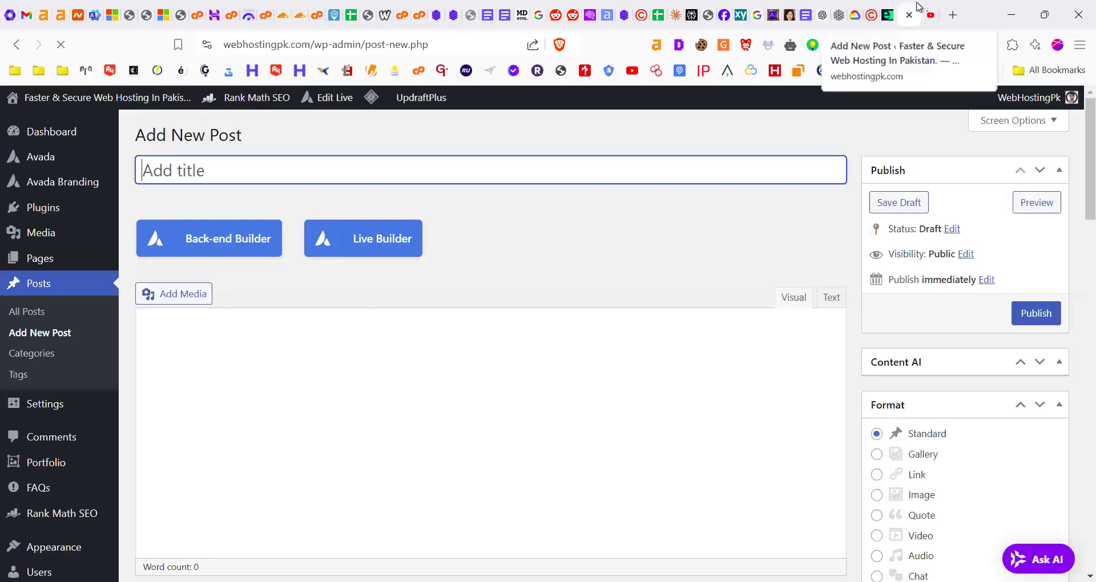
click(930, 7)
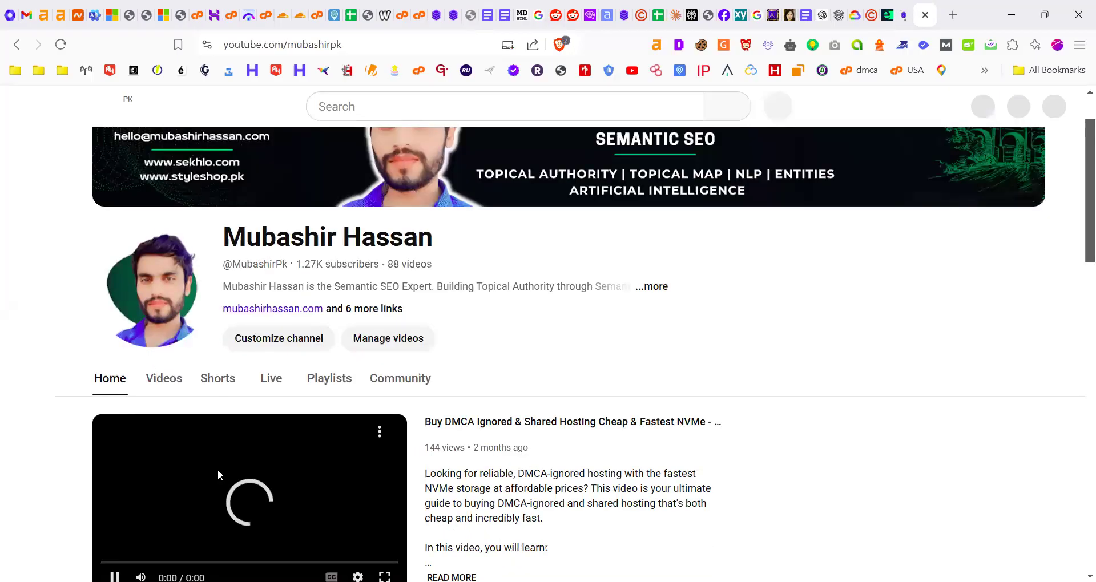
scroll(337, 438, down, 3)
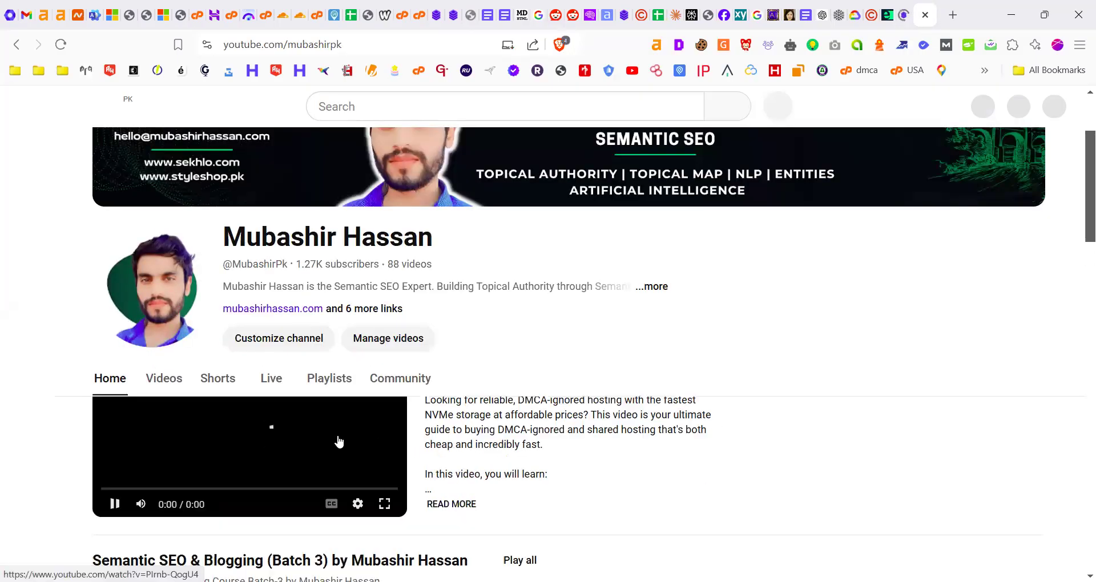
right_click(222, 337)
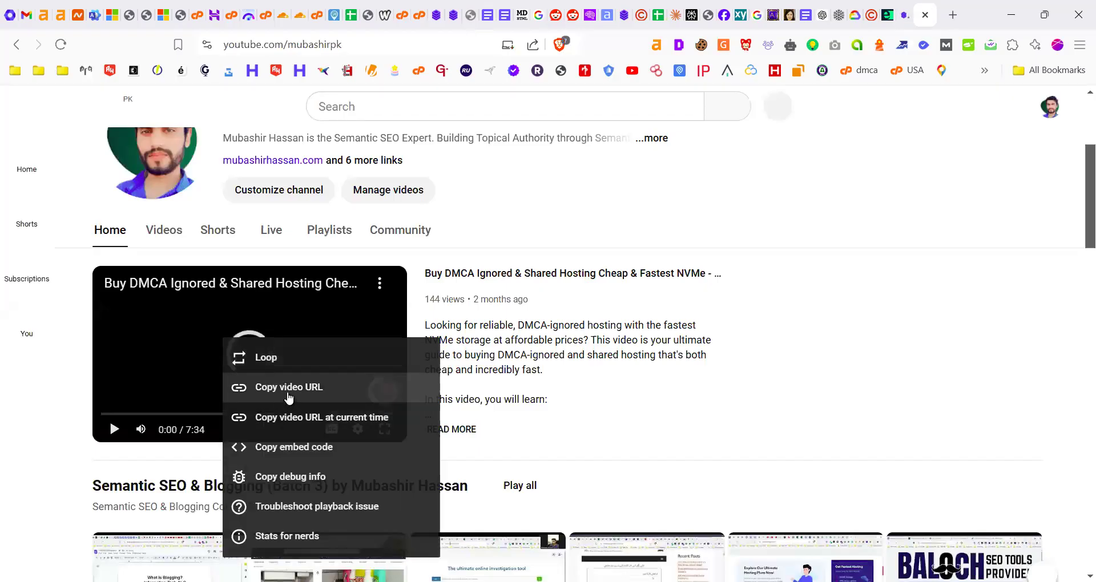
click(289, 392)
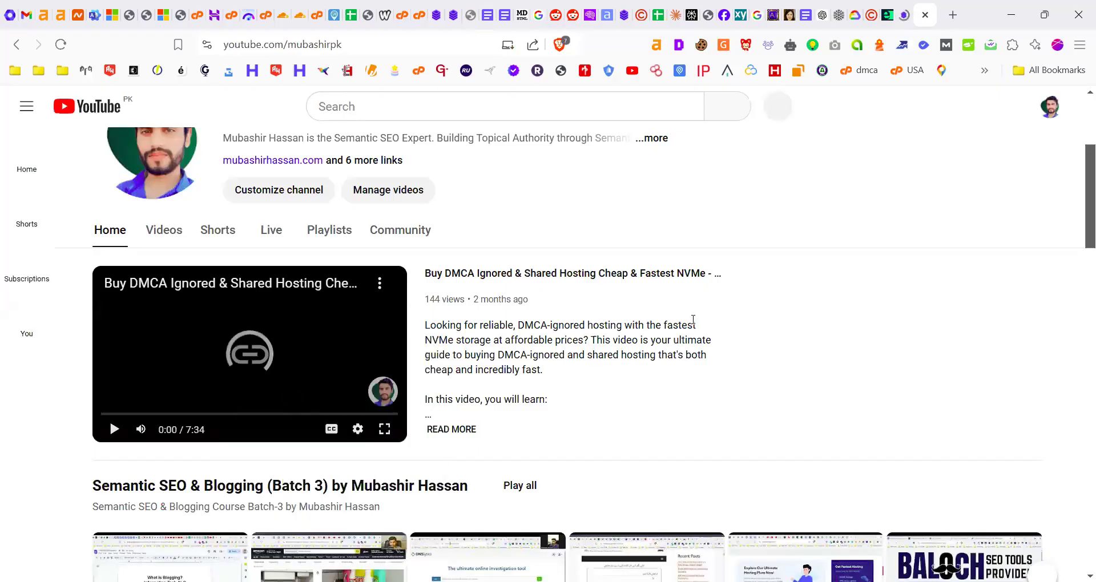
Embed the video in the new post by pasting its URL into the body, and add blank lines below it
click(903, 8)
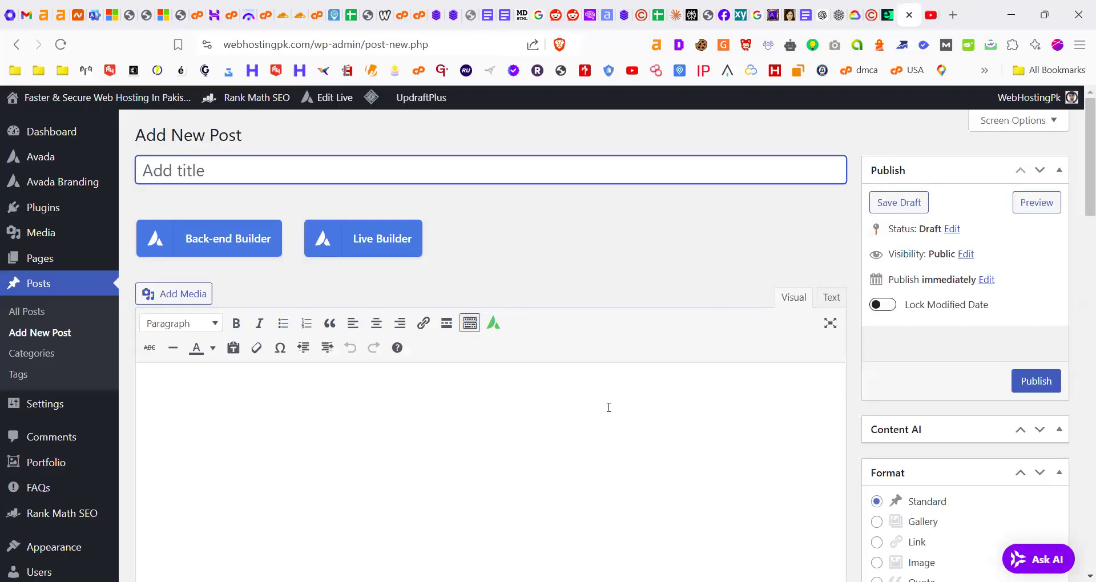
click(581, 379)
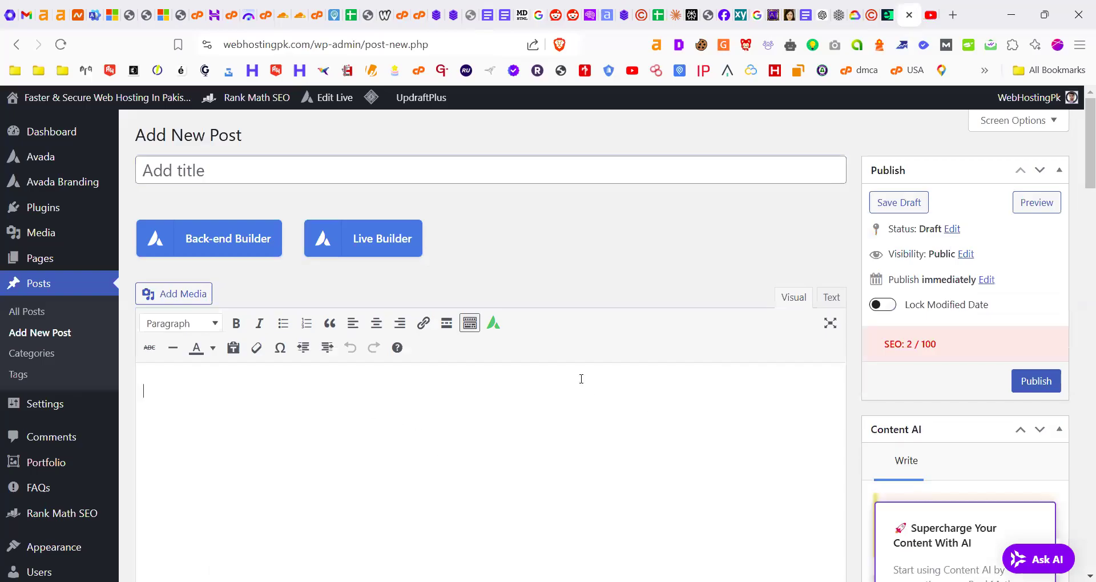
key(ctrl+Tab)
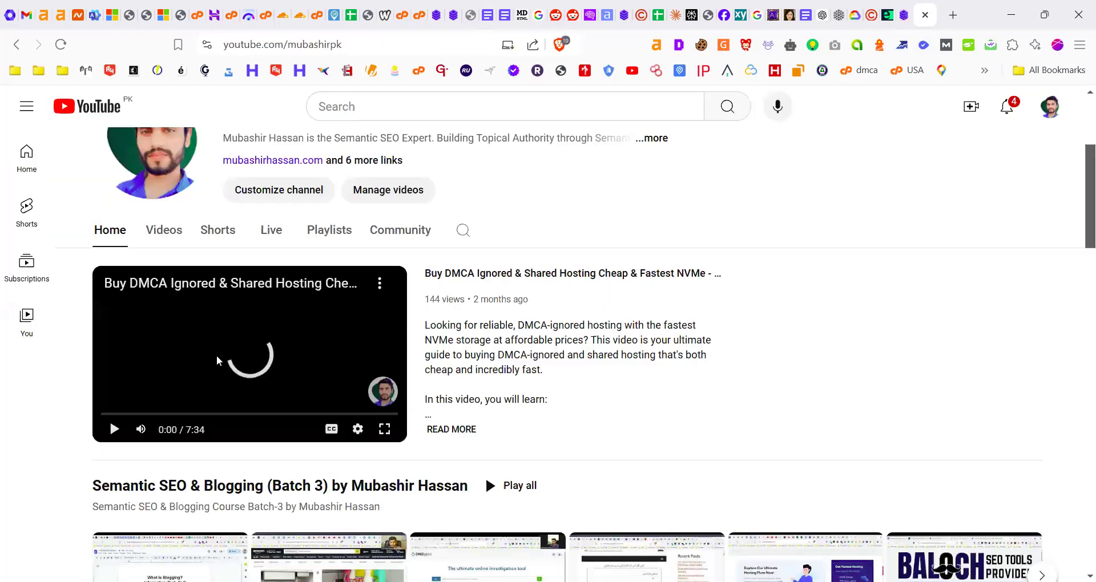
click(903, 6)
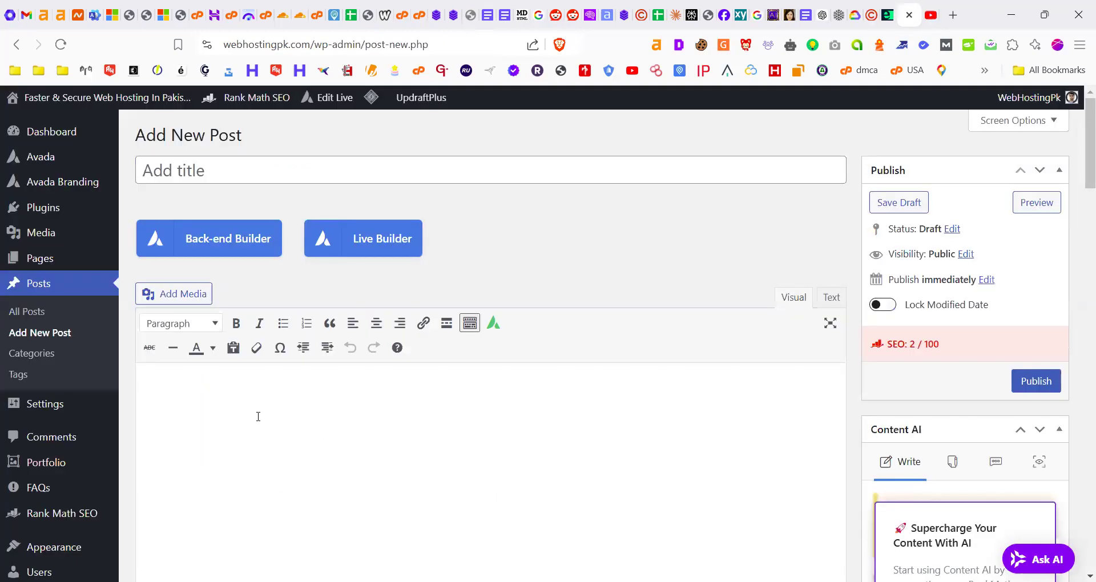
click(258, 417)
key(ctrl+v)
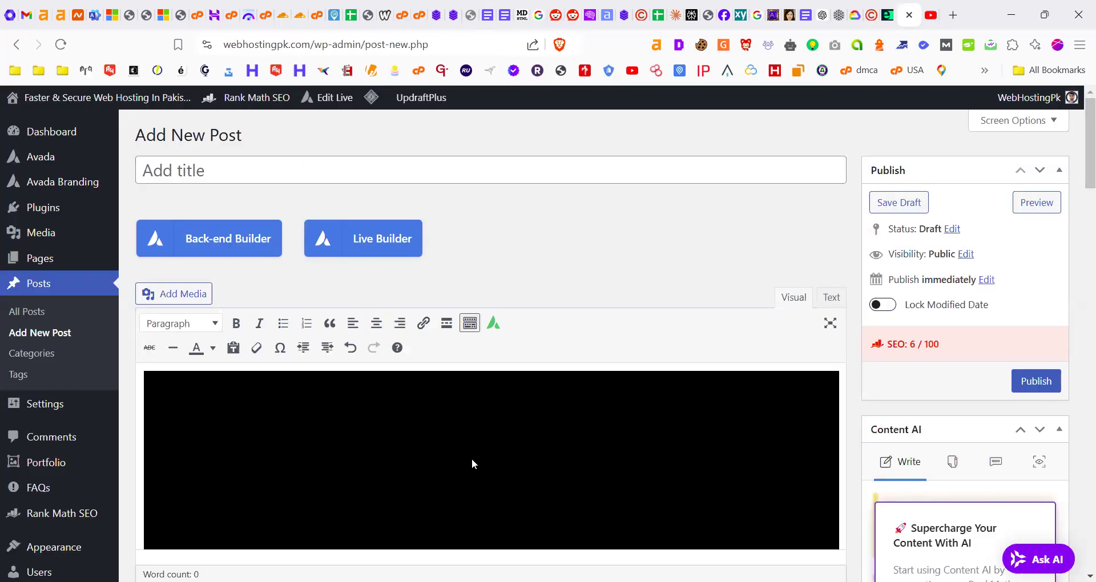
scroll(471, 464, down, 1)
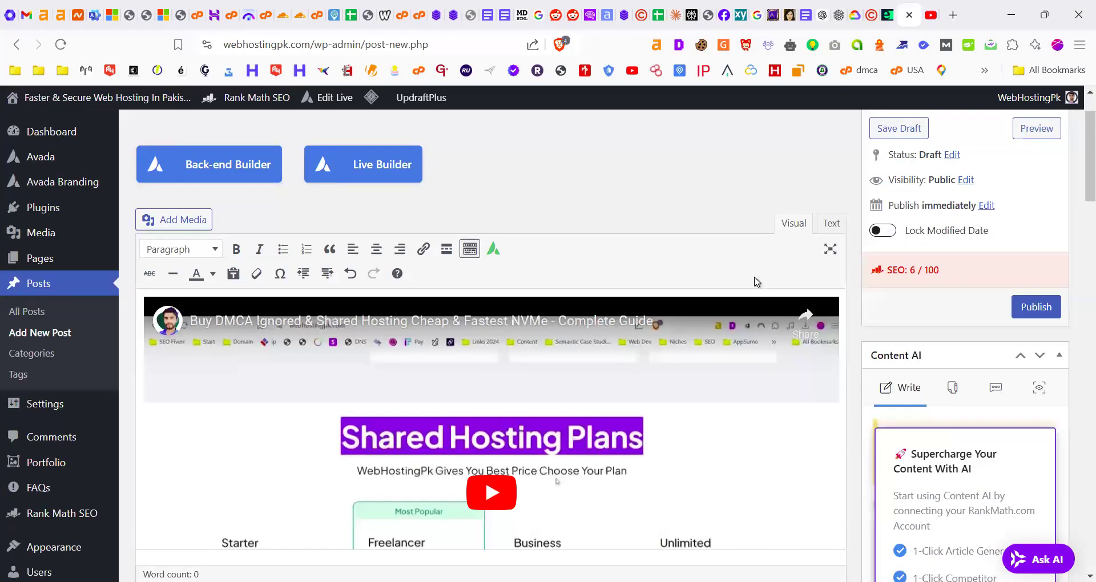
scroll(631, 476, down, 3)
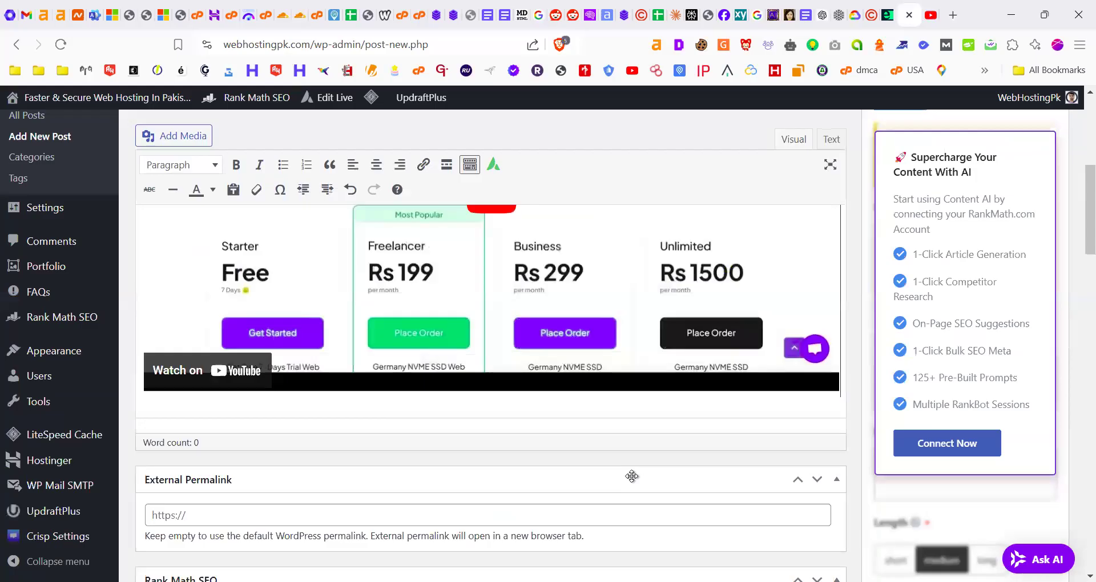
scroll(632, 476, down, 3)
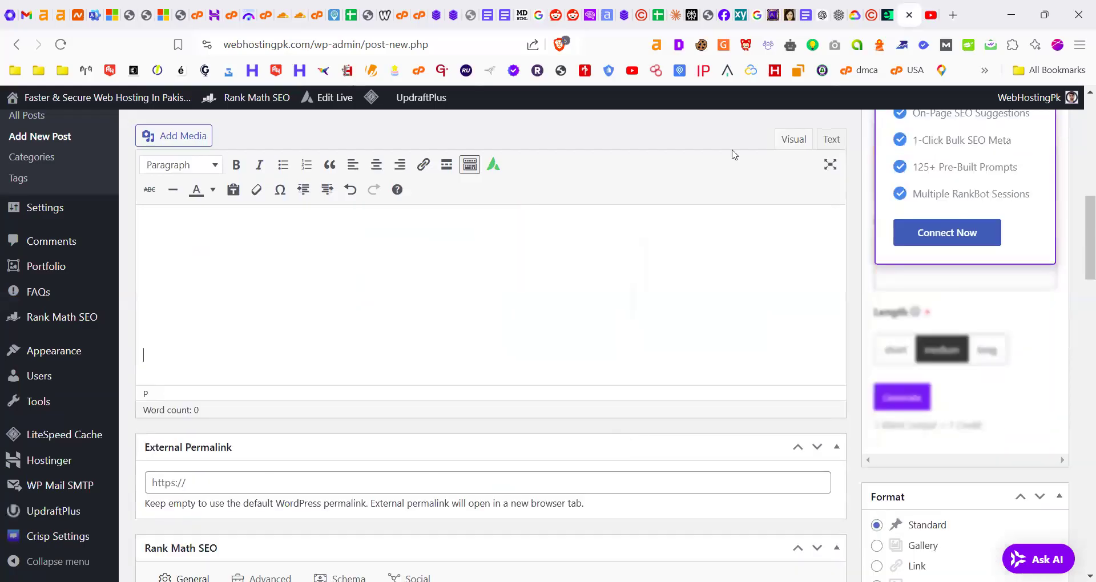
Return to the YouTube channel and copy the featured video's embed code
key(ctrl+Tab)
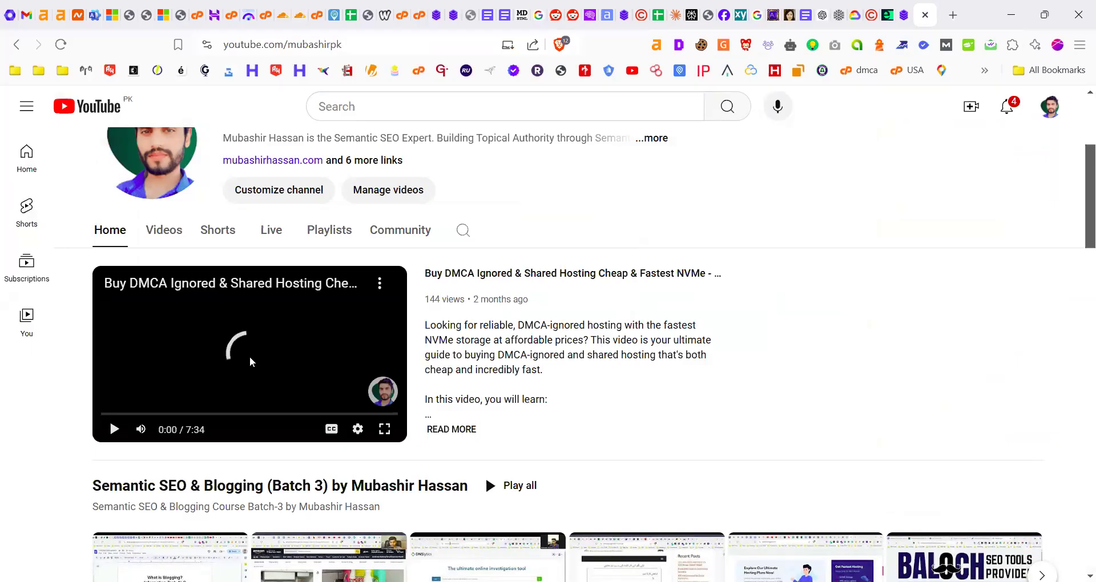
right_click(222, 344)
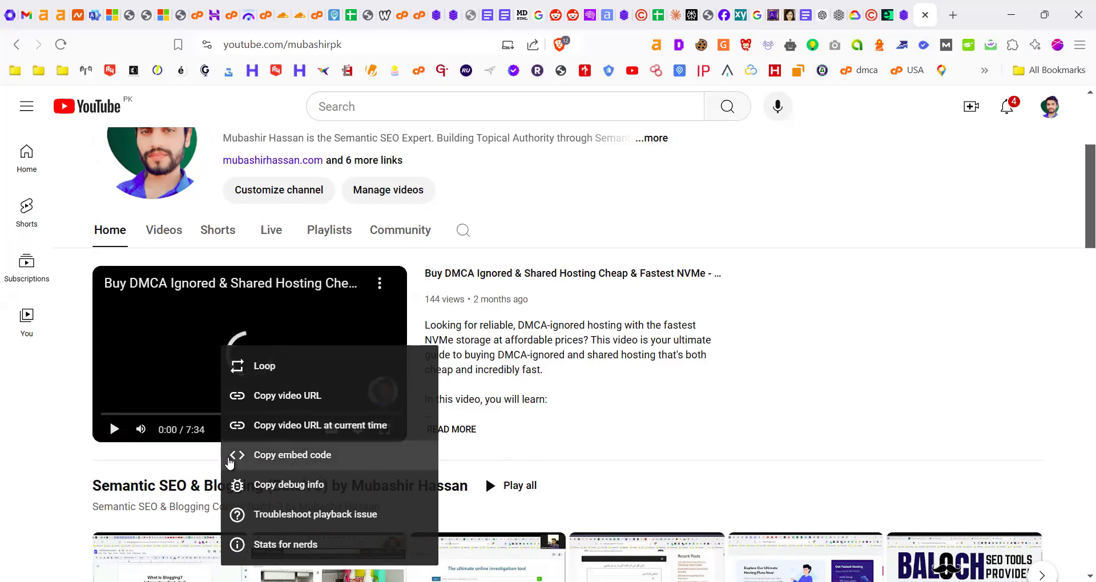
click(263, 457)
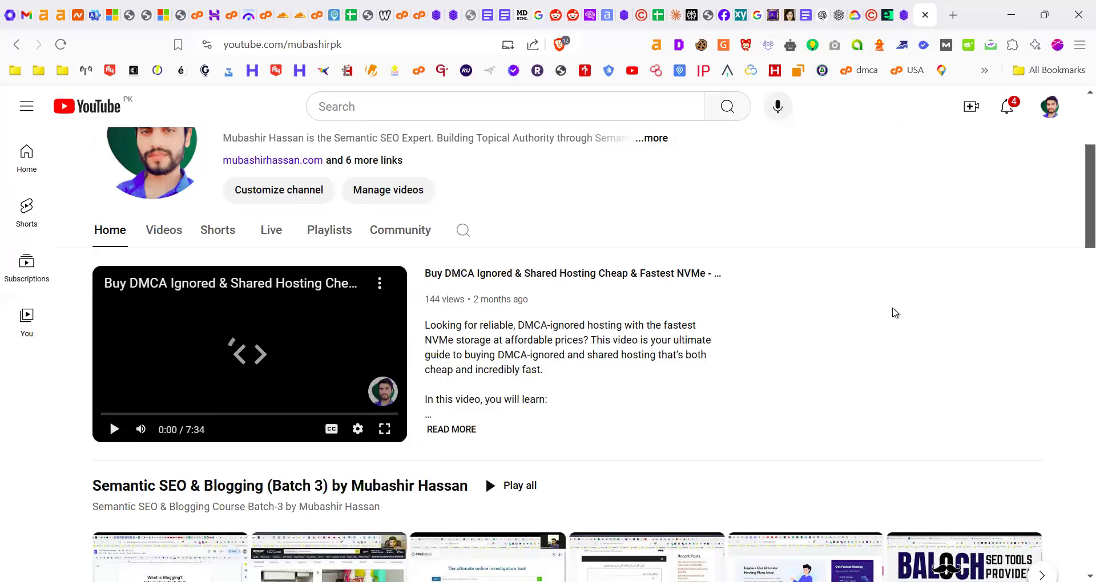
Paste the embed code at the end of the post's HTML source and compare both embedded videos in the visual editor
click(904, 15)
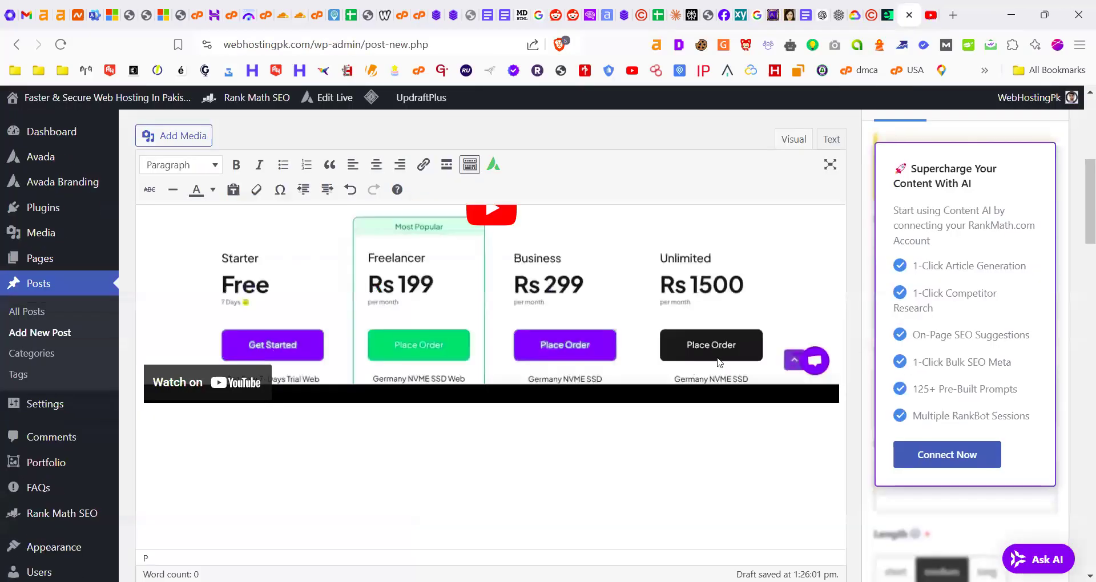
scroll(282, 496, down, 2)
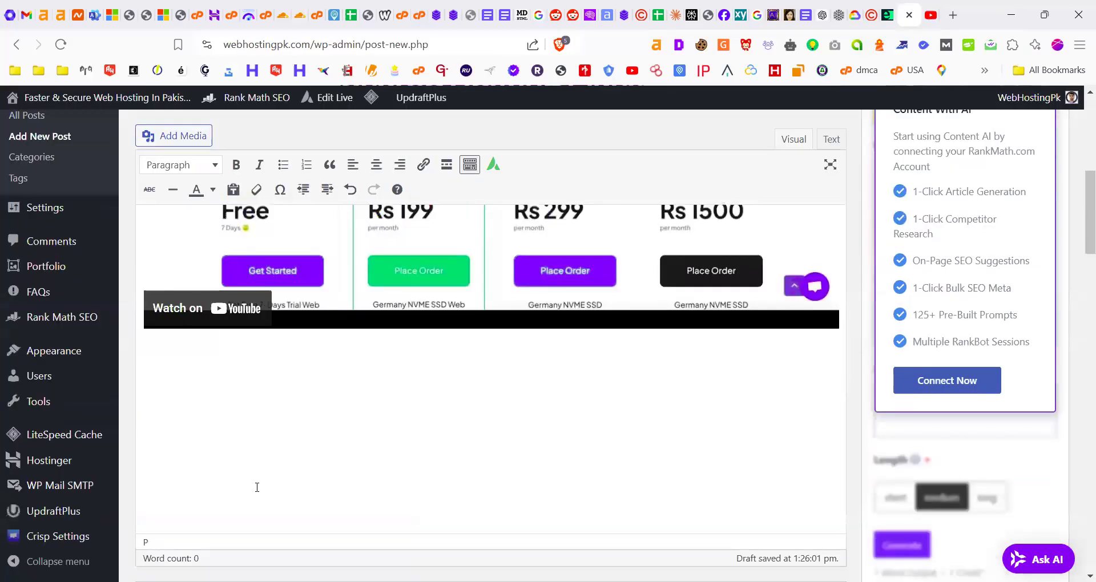
key(ctrl+v)
drag(258, 525, 130, 464)
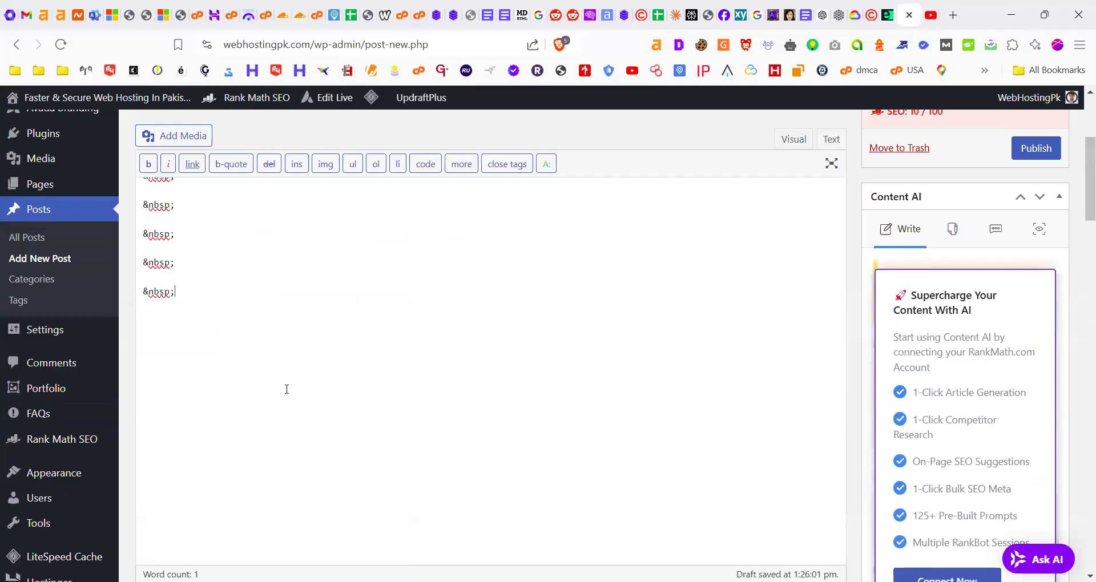
key(ctrl+v)
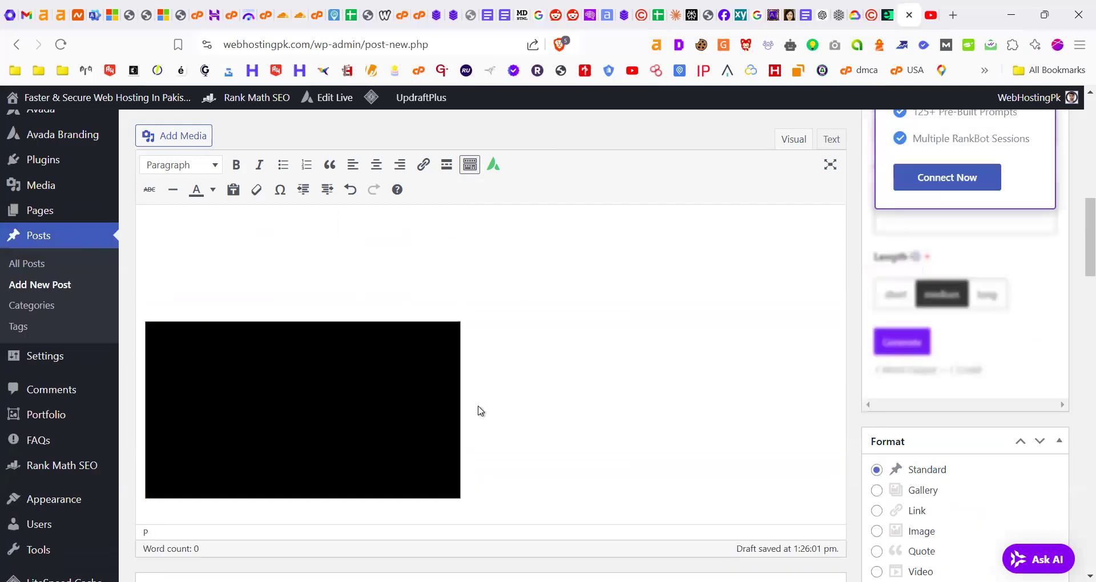
scroll(660, 350, up, 3)
scroll(265, 406, up, 3)
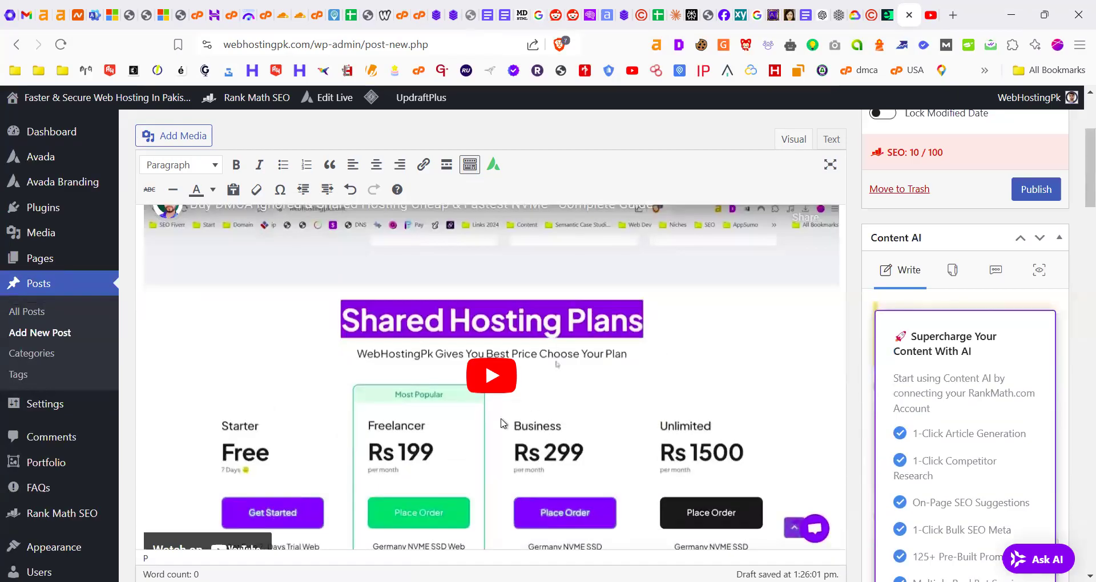
scroll(510, 411, down, 2)
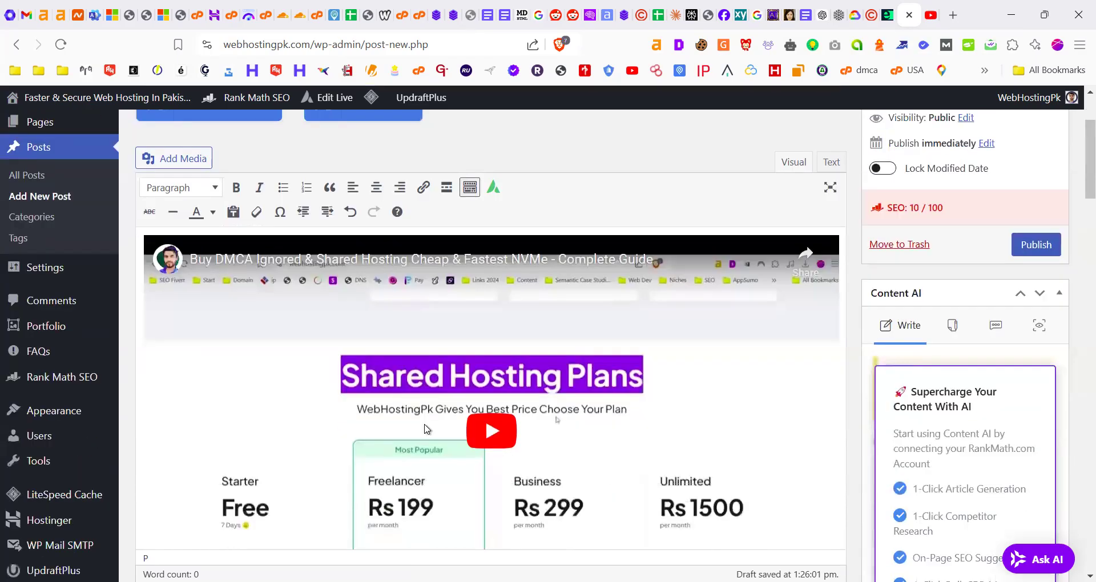
Compare the two embedded videos in the post with the copy options of the featured video on the YouTube channel
scroll(525, 407, down, 5)
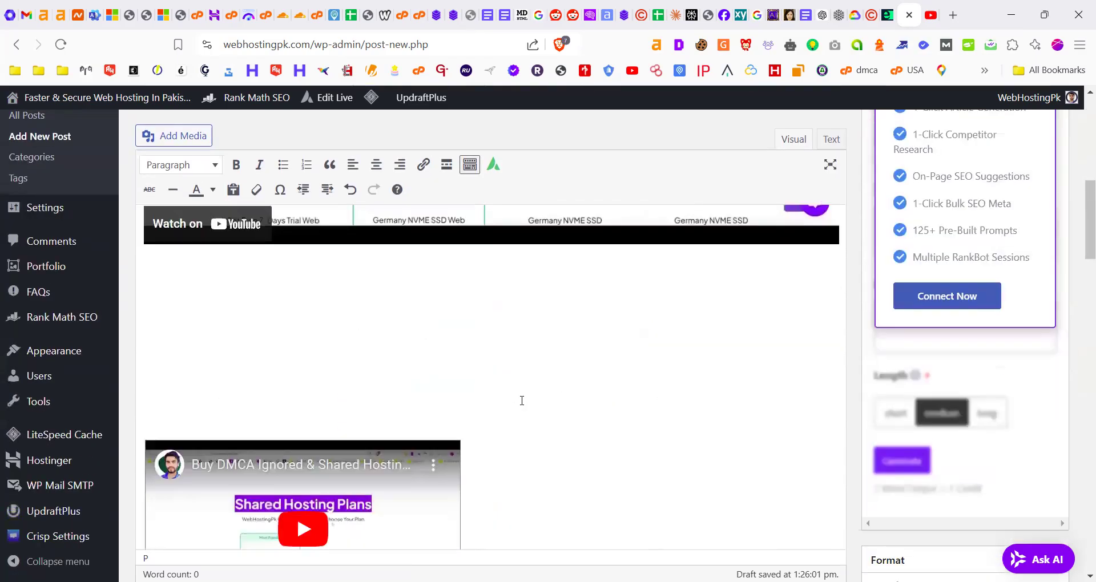
scroll(704, 377, up, 5)
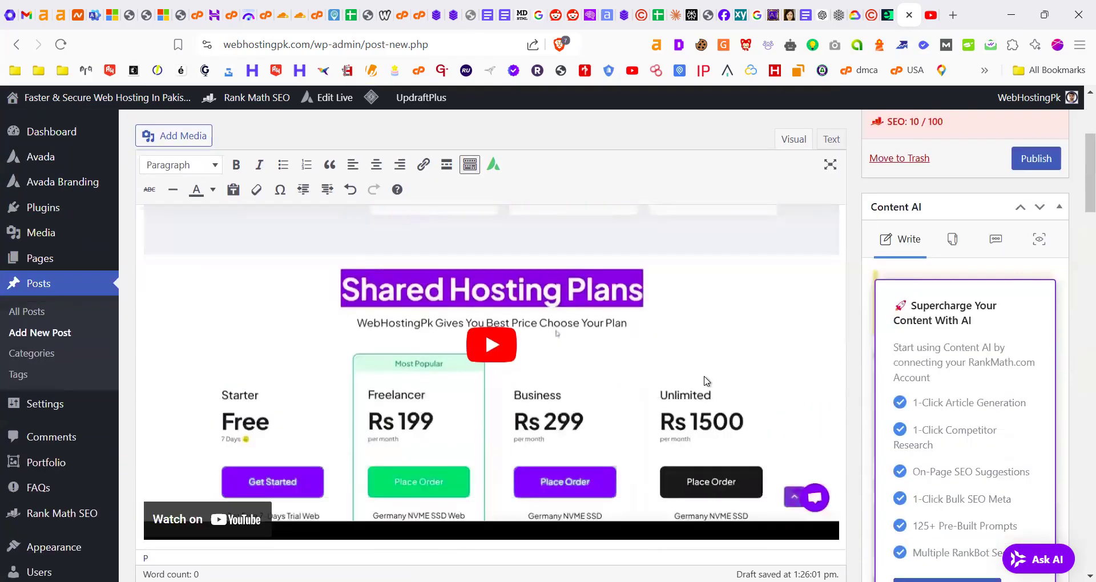
scroll(706, 381, up, 2)
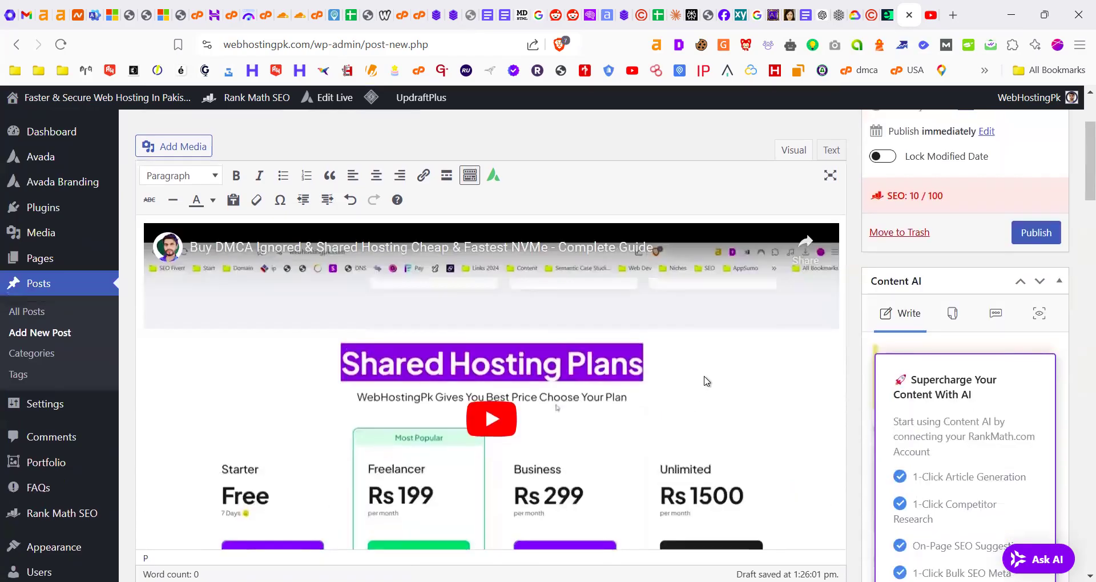
key(ctrl+Tab)
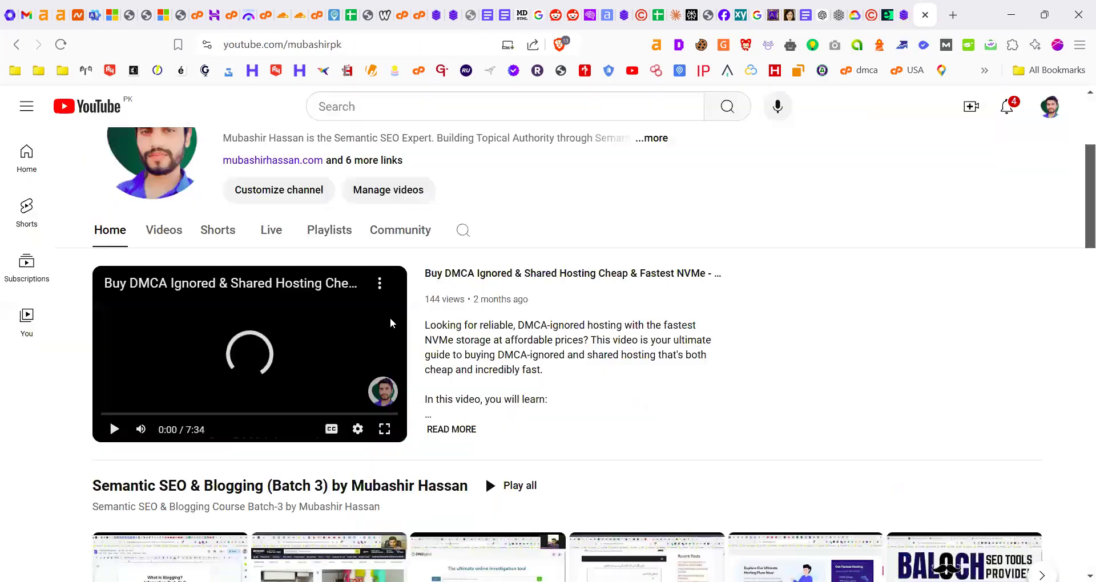
right_click(263, 337)
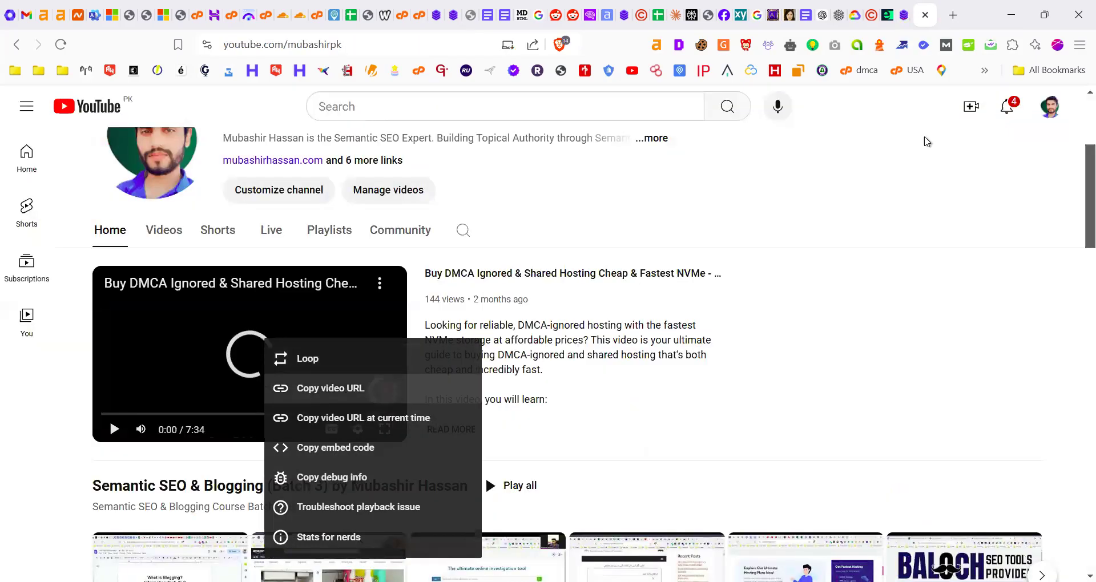
click(926, 142)
click(903, 15)
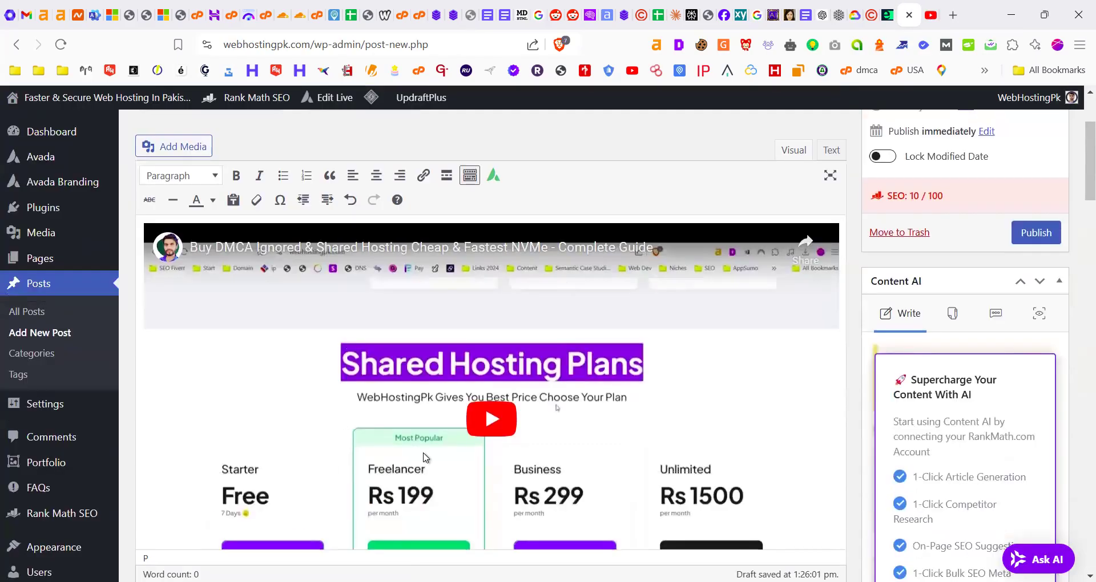
Examine the display size and layout of the embedded videos in the post's visual editor
scroll(423, 456, down, 3)
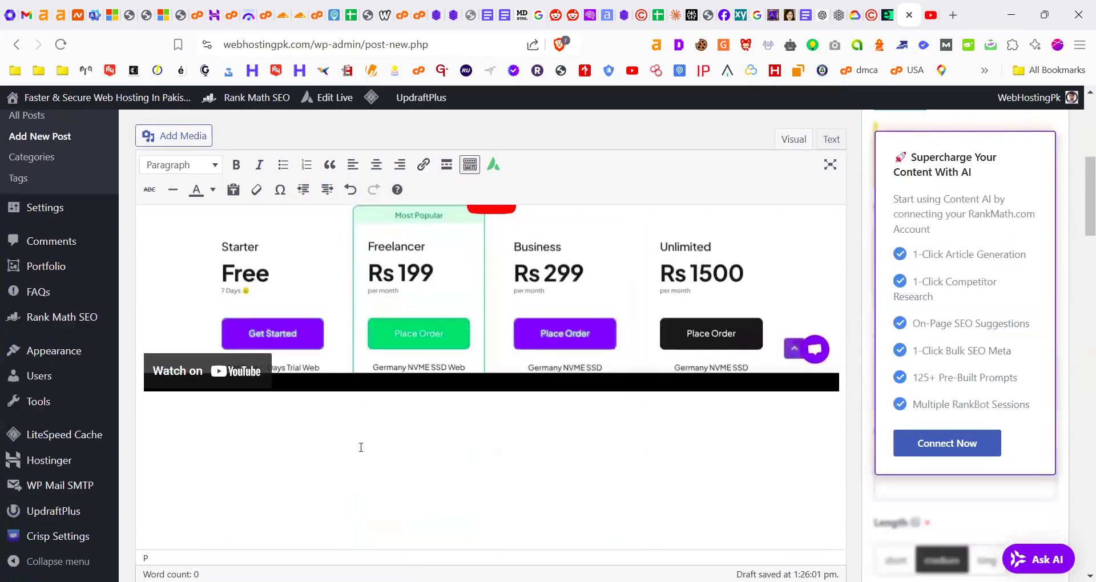
scroll(363, 450, up, 2)
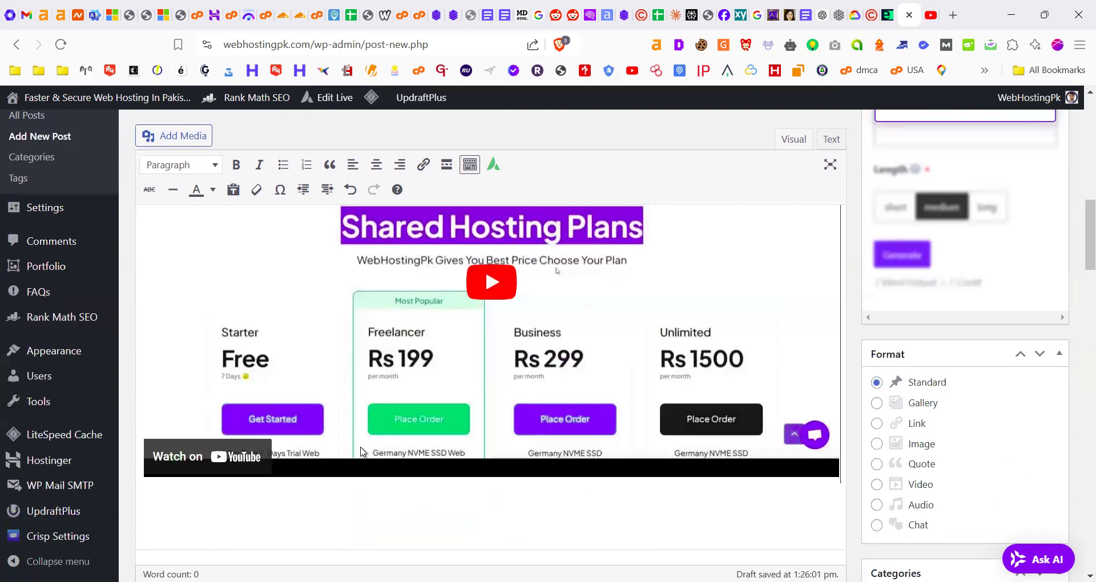
scroll(361, 452, up, 3)
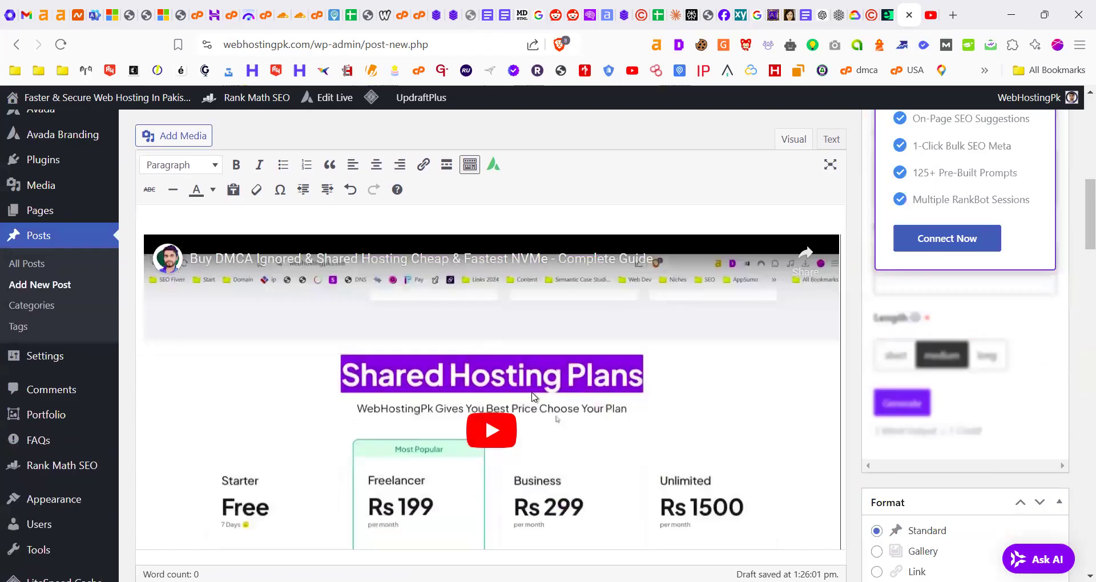
mouse_move(66, 353)
scroll(565, 458, down, 3)
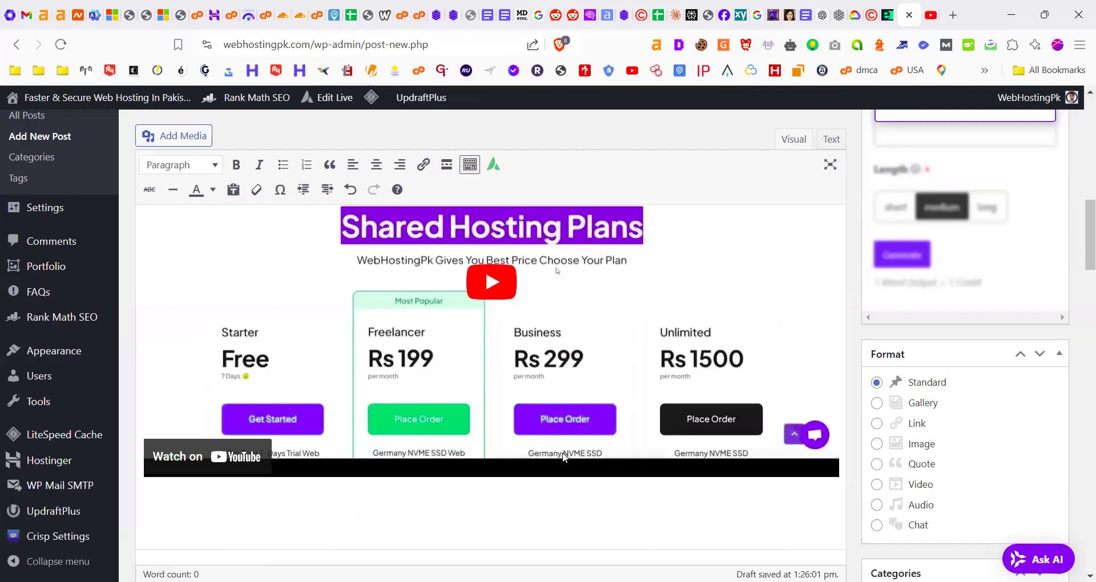
scroll(564, 457, up, 1)
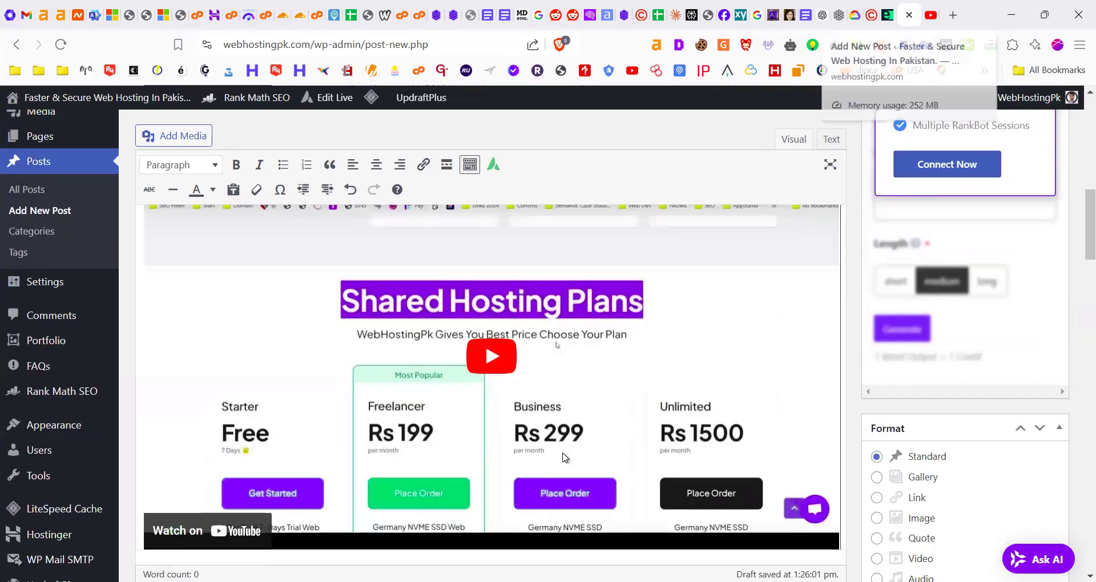
scroll(565, 458, down, 1)
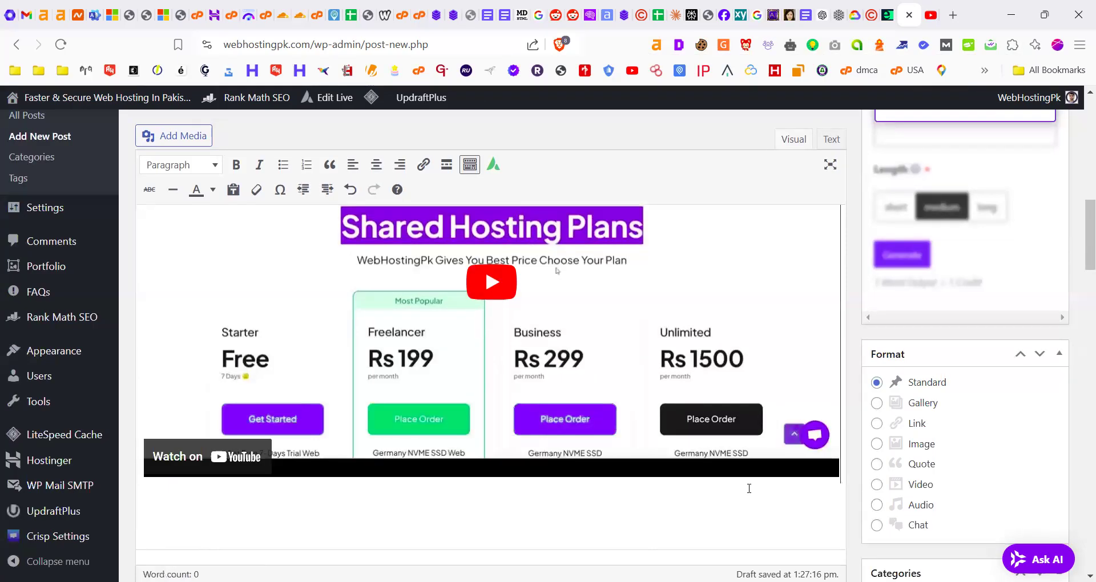
scroll(728, 485, down, 3)
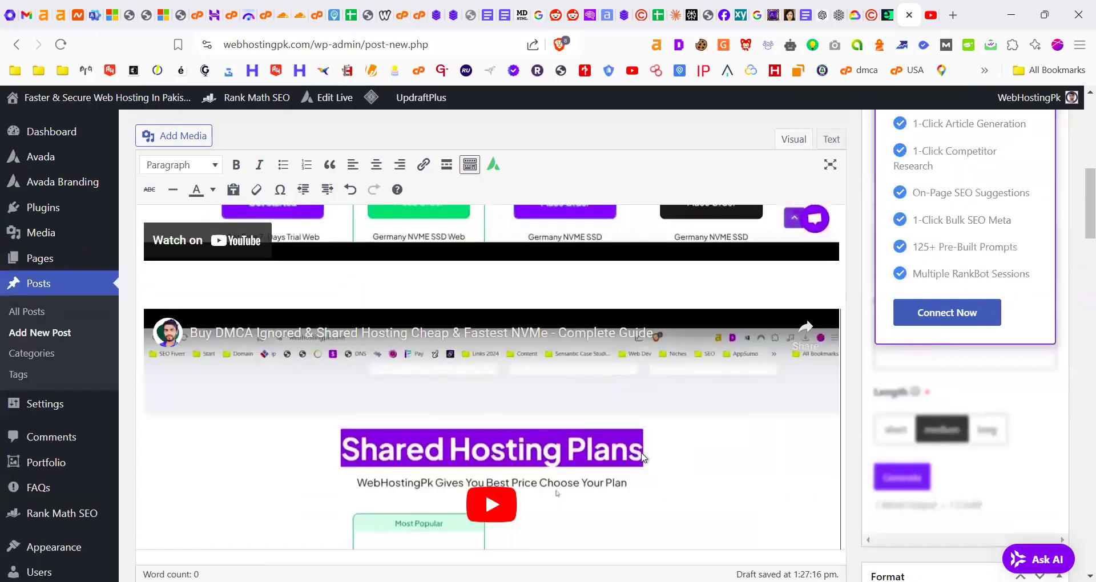
scroll(650, 459, down, 5)
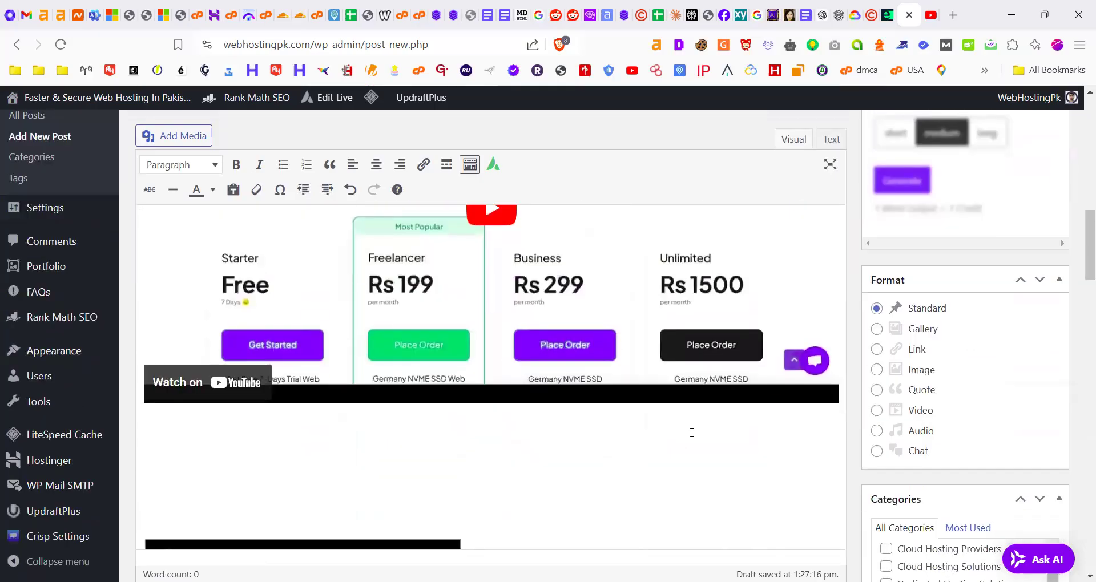
List Image, Video, Link, Table, Quote and Audio on separate lines below the full-width embedded videos in the post
scroll(729, 426, down, 1)
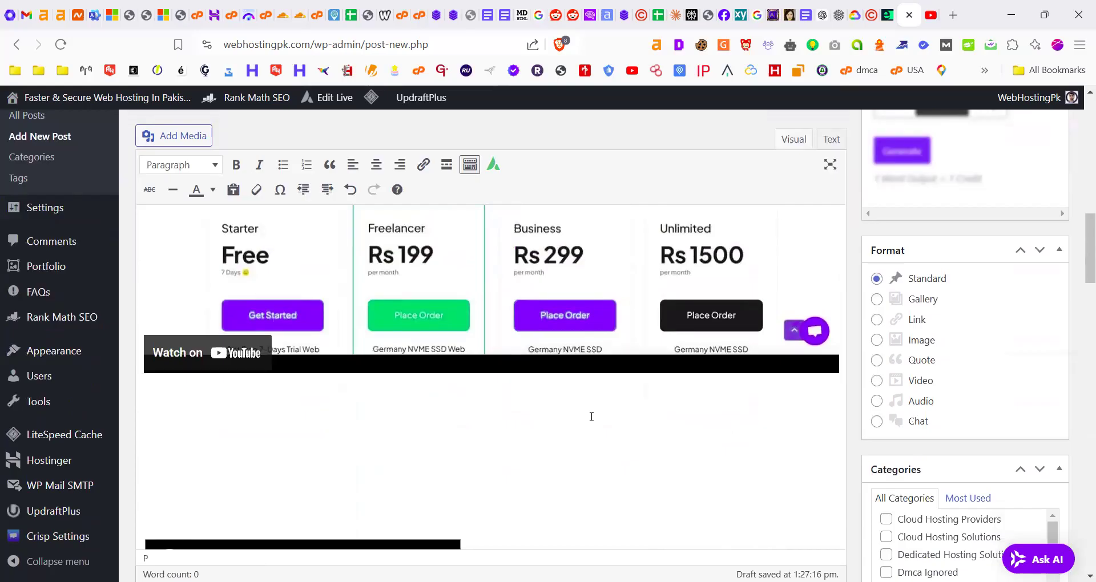
text(Image)
scroll(591, 417, down, 1)
text(V)
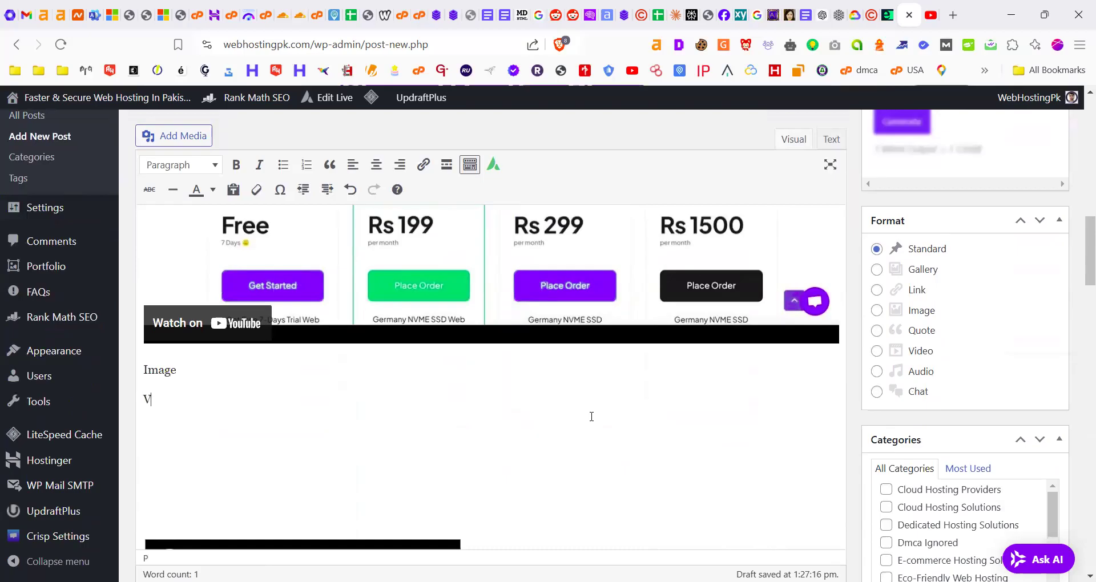
text(ideo)
key(Return)
text(Li)
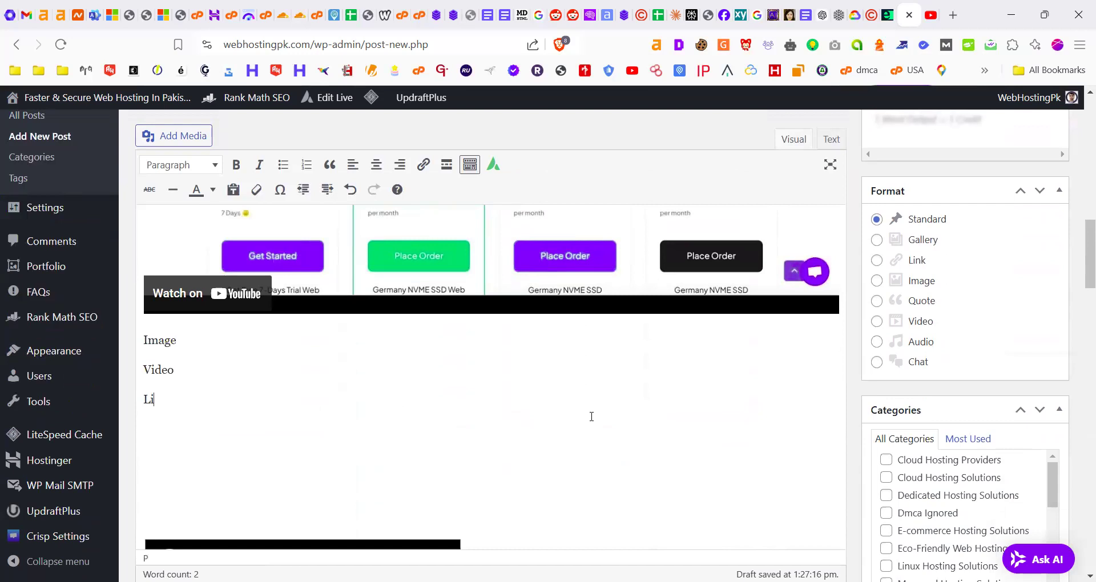
text(nk)
scroll(591, 417, down, 1)
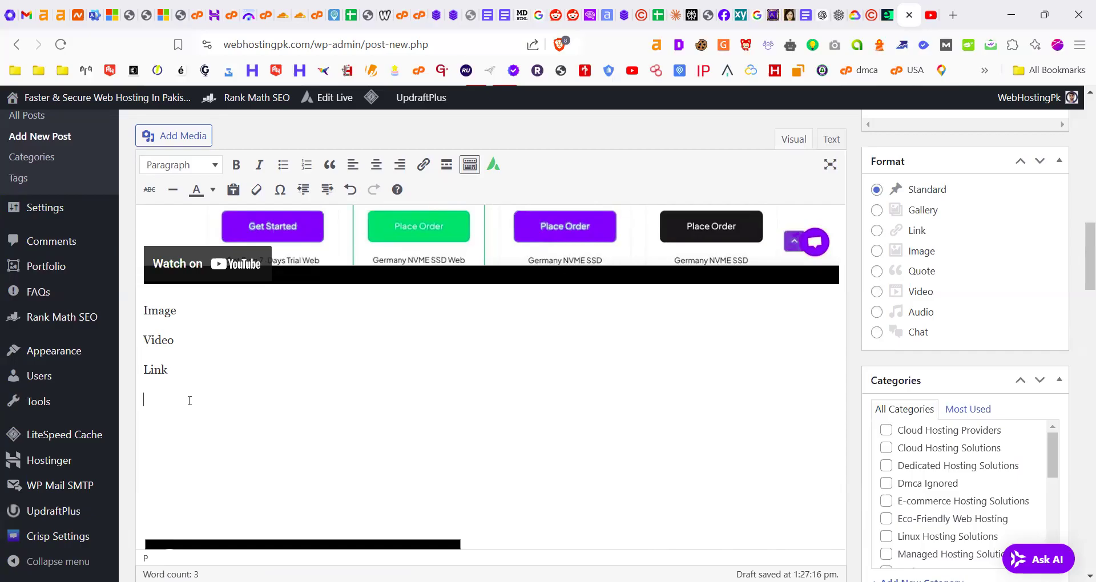
text(Table)
key(Return)
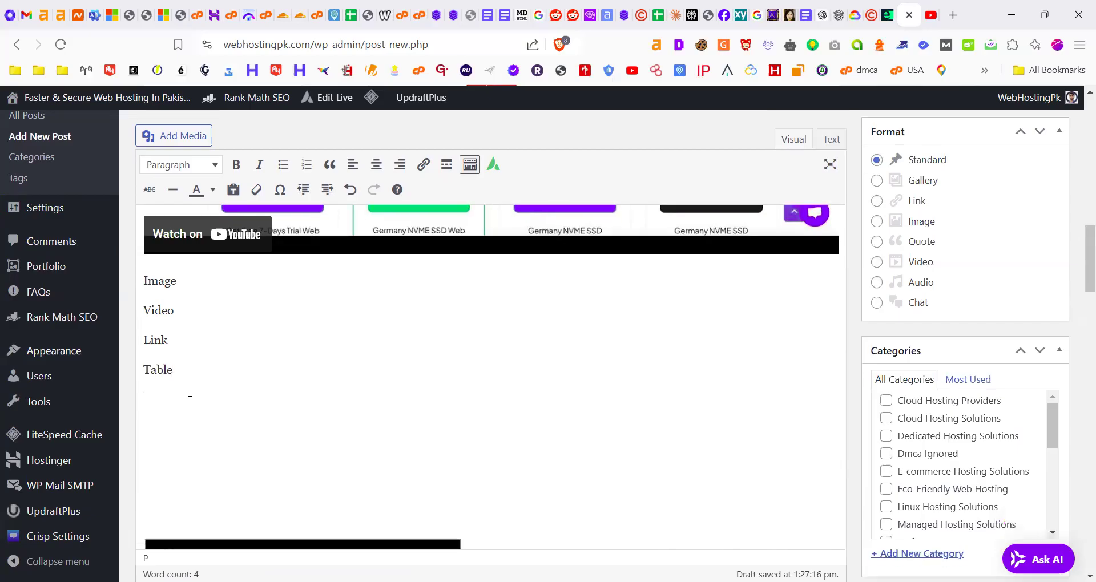
text(Quote)
key(Return)
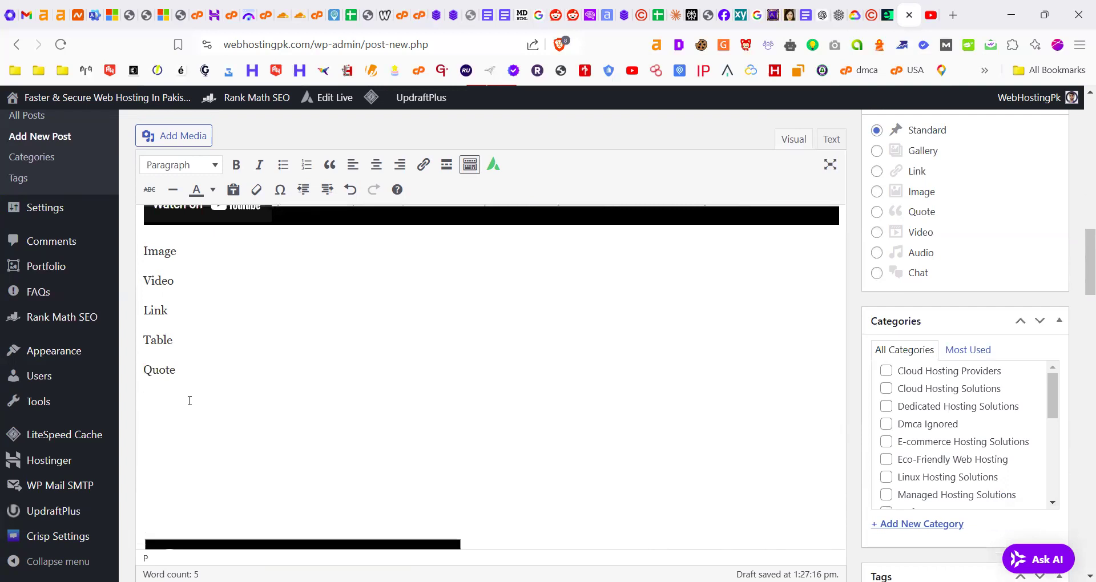
text(A)
text(udio)
Move the list from Image to Audio out of the post and into the Google Docs document, below its Table line
drag(177, 402, 120, 268)
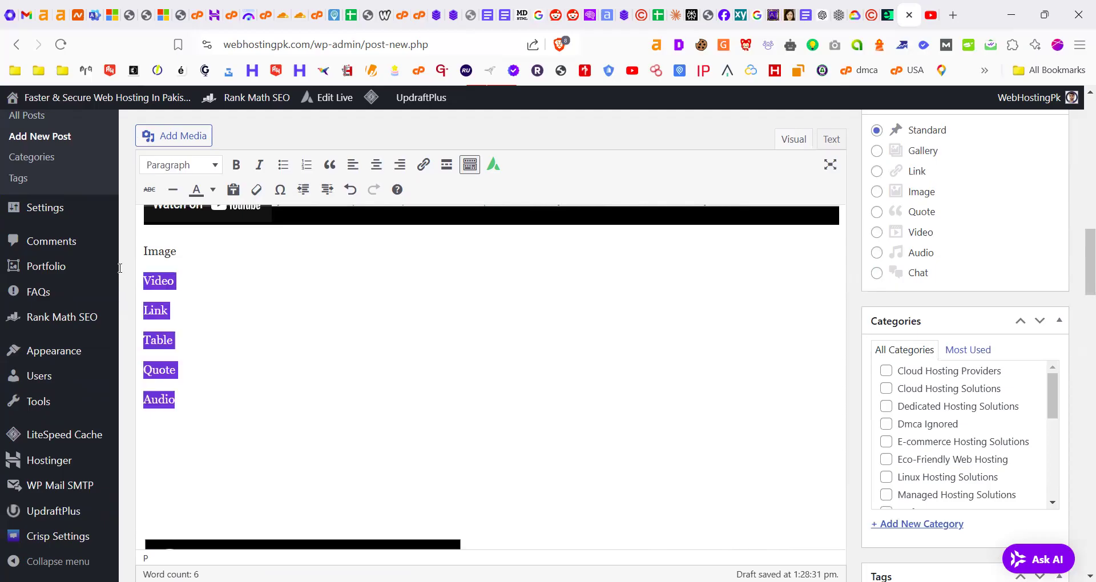
shift+click(128, 253)
key(ctrl+c)
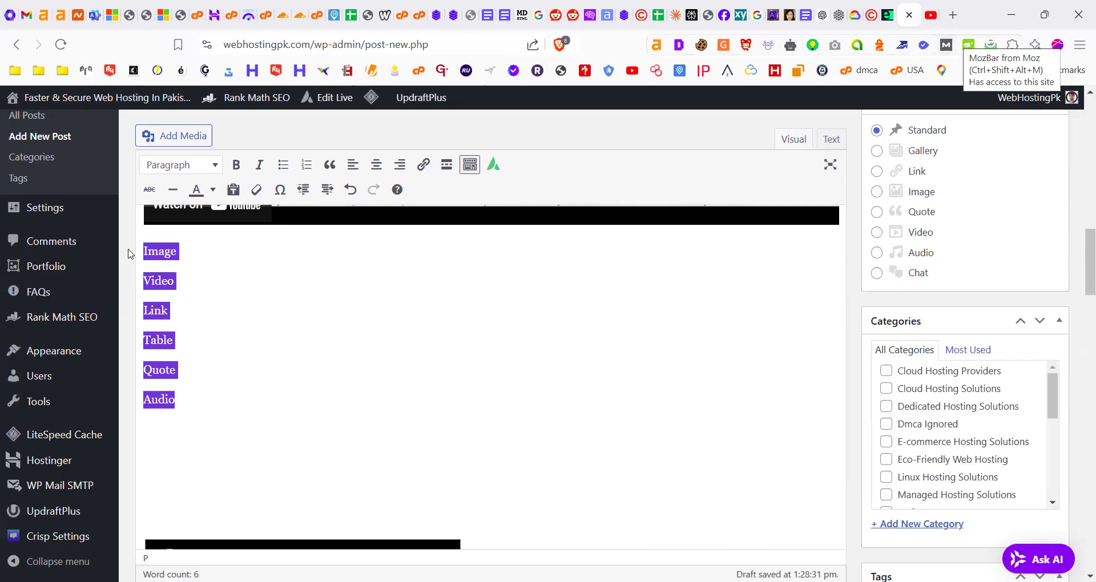
key(BackSpace)
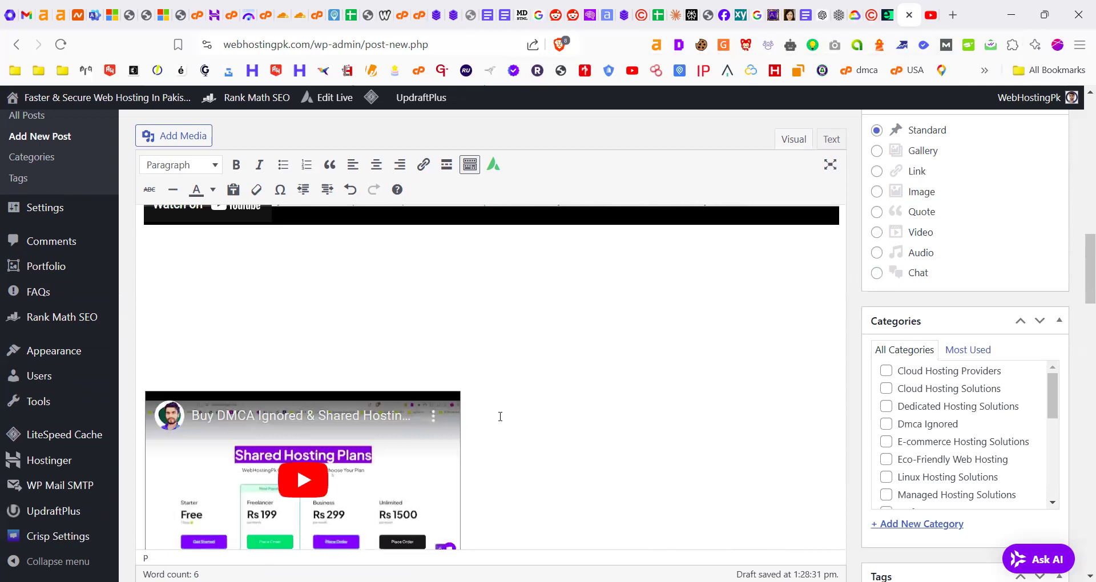
click(805, 15)
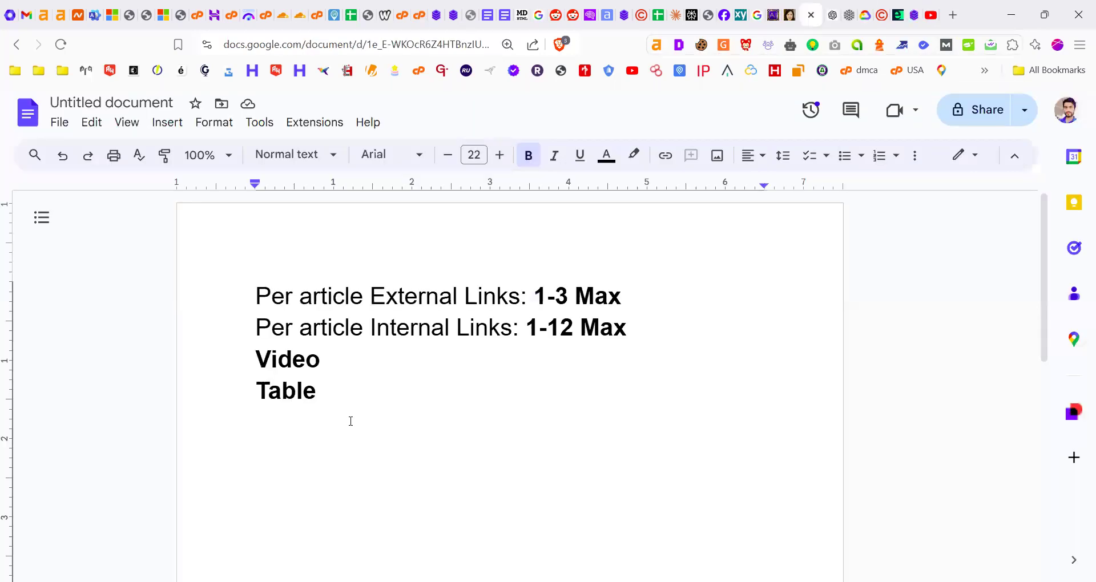
key(ctrl+v)
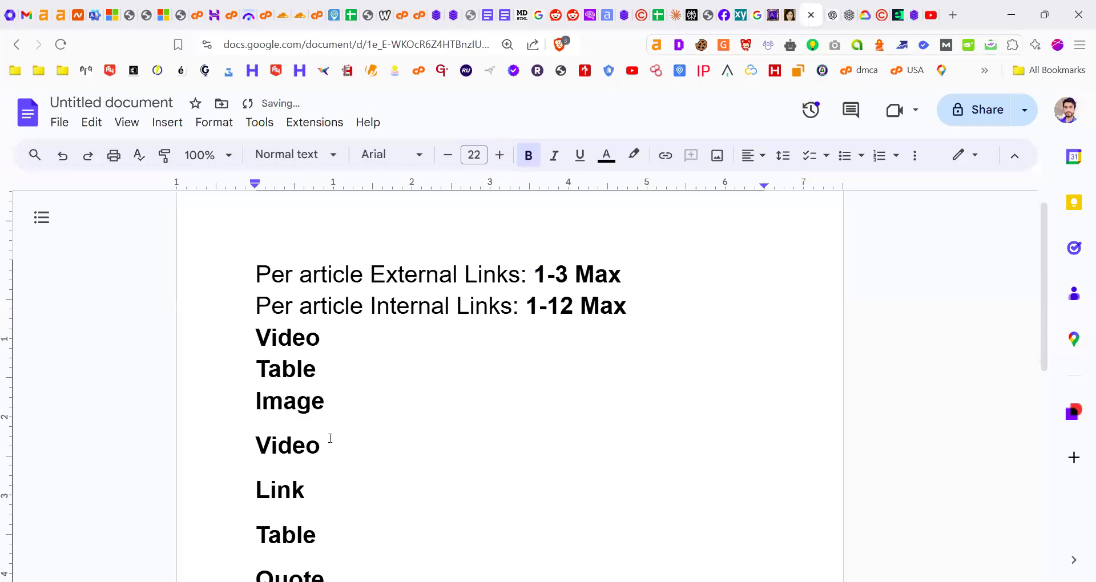
double_click(330, 438)
Search Google for "text to audio" in a new browser tab
key(ctrl+t)
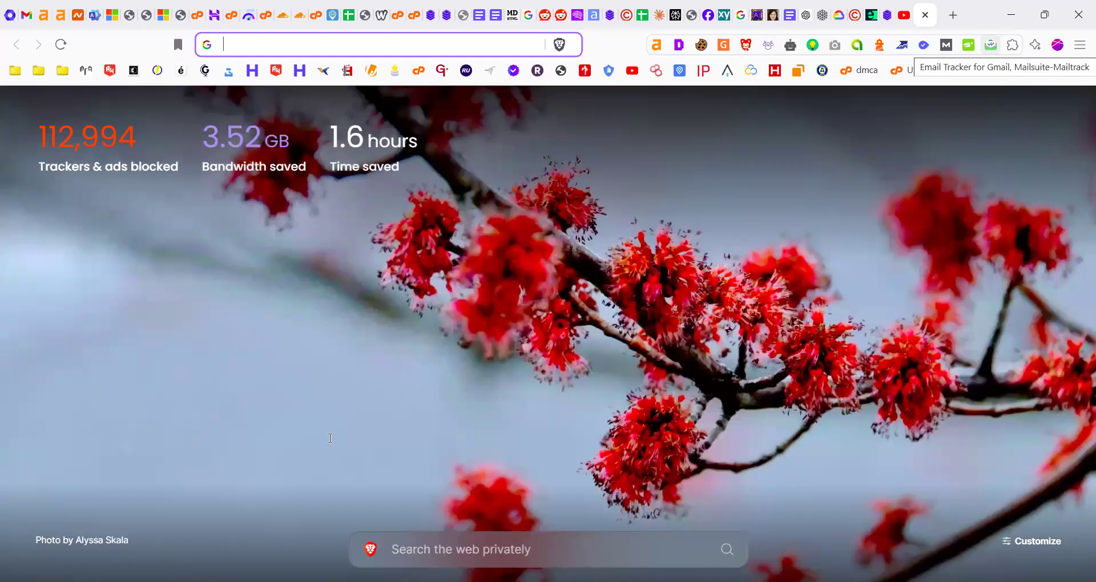
text(t)
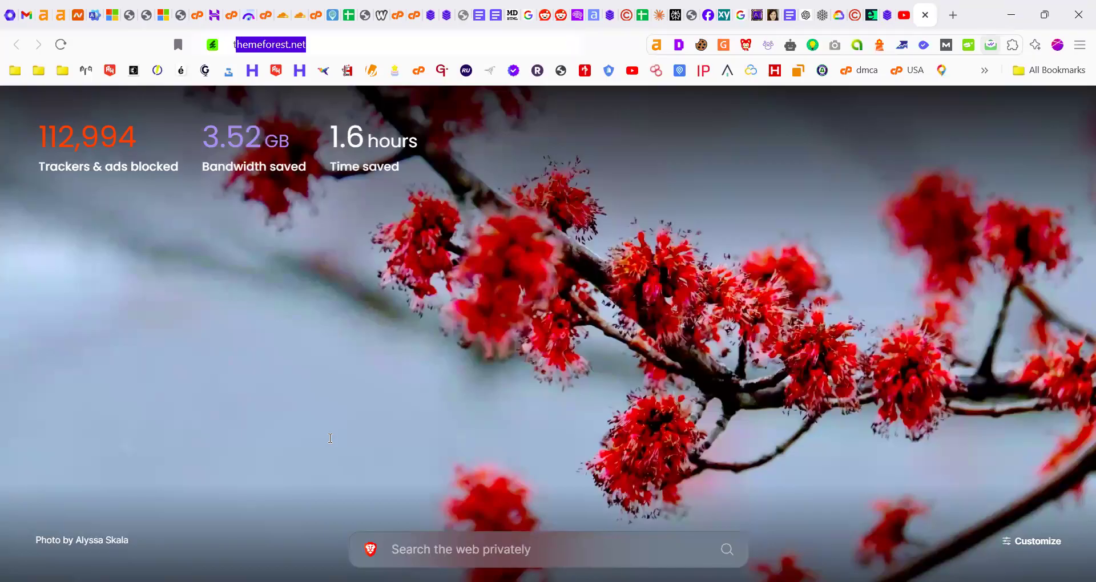
text(ex)
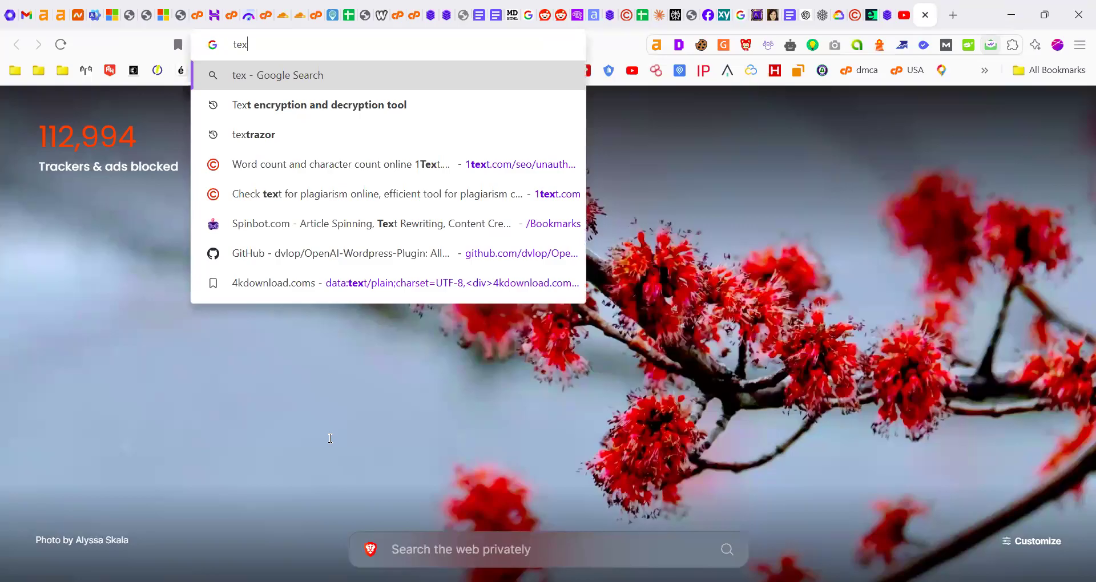
text(t to )
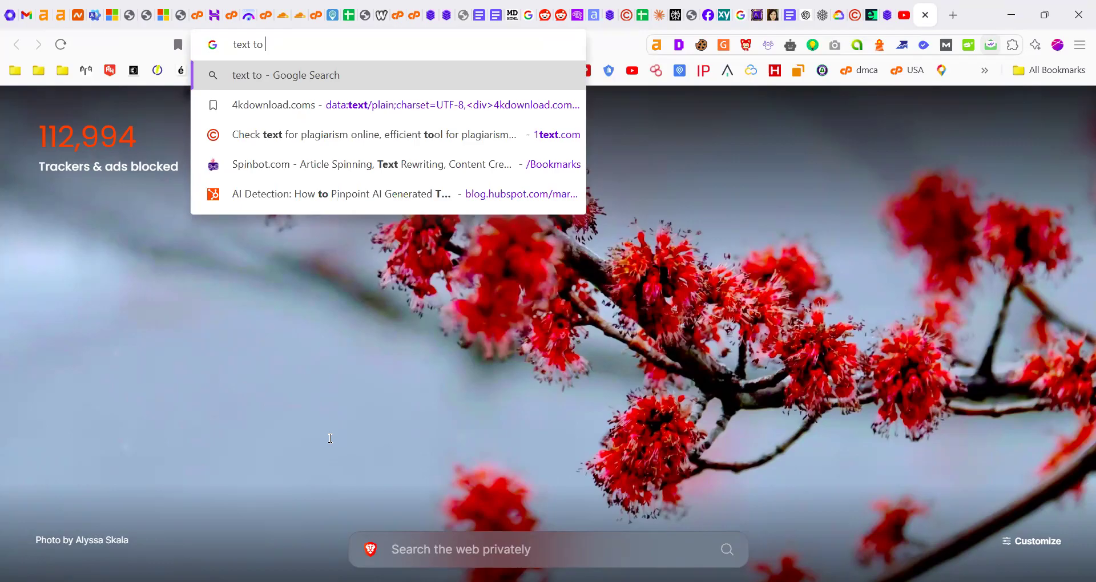
text(vide)
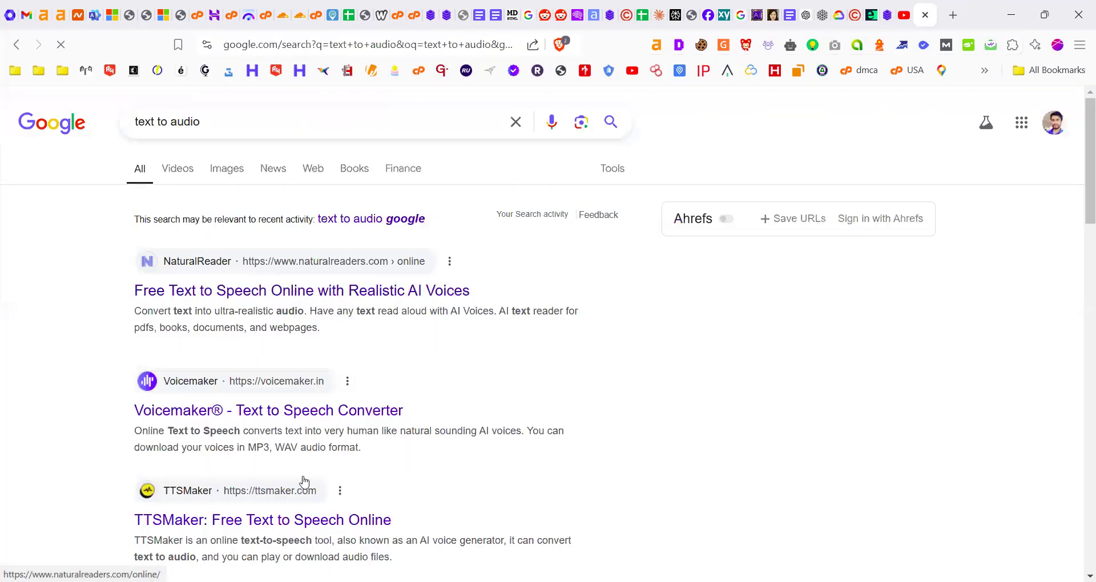
Open the Voicemaker result in a new tab and look over its text-to-speech editor and voice settings
scroll(336, 345, down, 1)
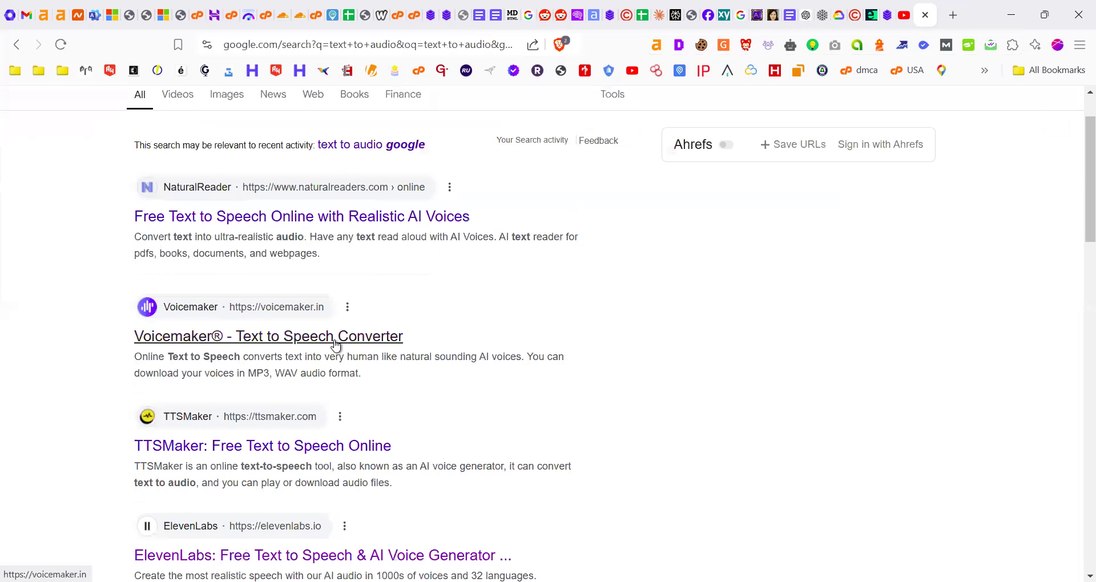
right_click(347, 349)
click(436, 104)
scroll(319, 372, up, 1)
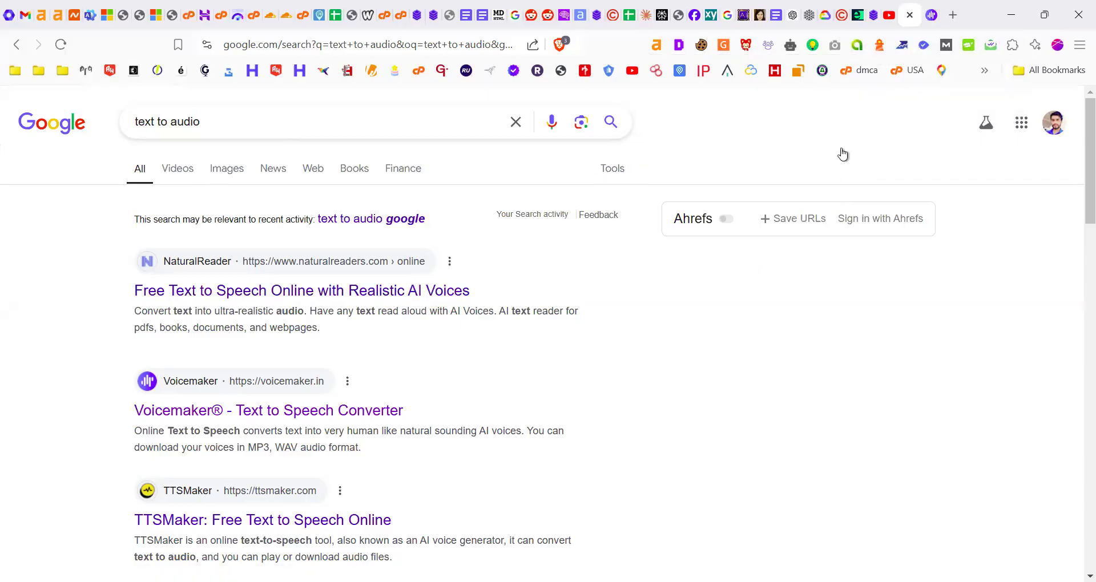
click(932, 10)
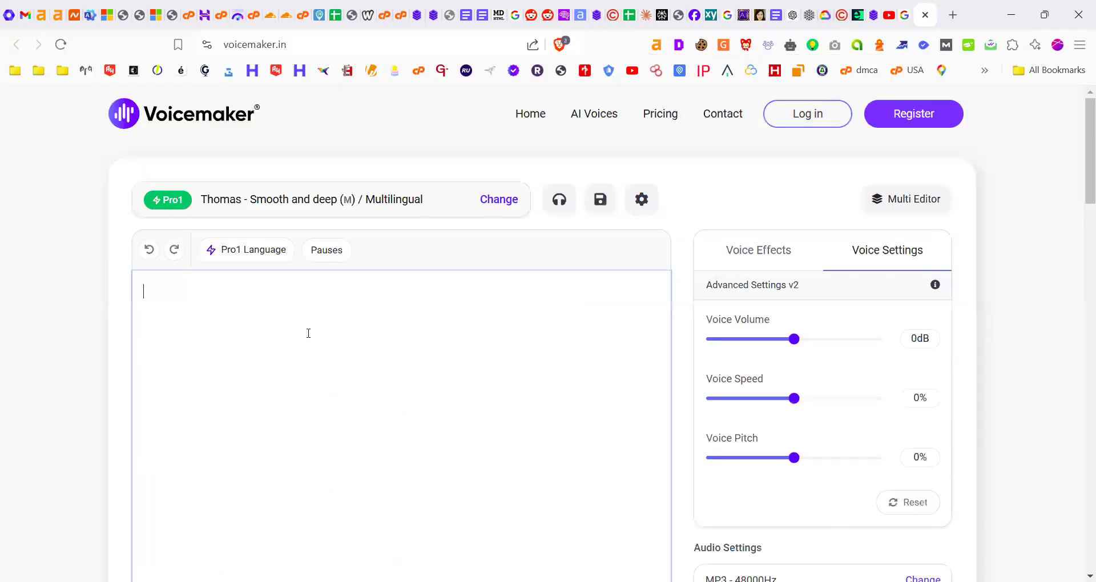
scroll(313, 409, down, 5)
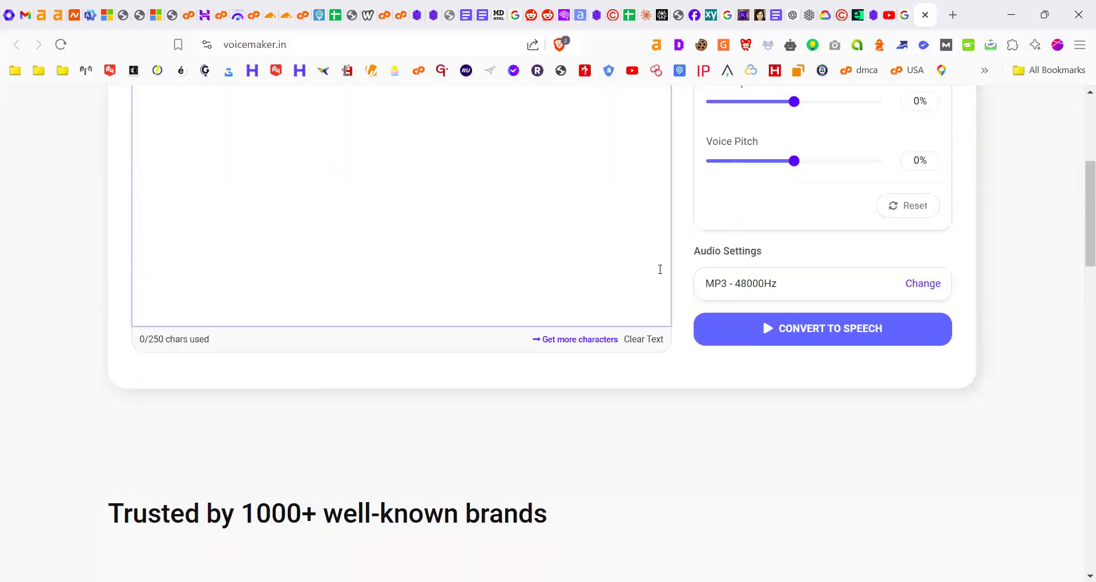
scroll(659, 269, up, 3)
scroll(399, 394, up, 3)
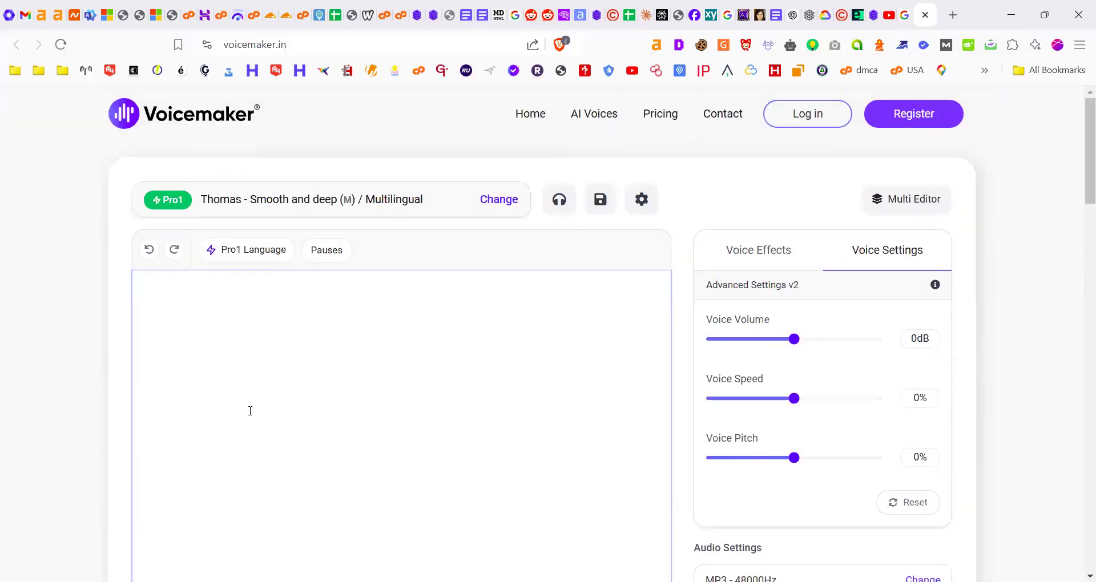
Check the character limit below the Voicemaker text editor
scroll(250, 409, down, 5)
drag(204, 339, 144, 339)
scroll(629, 285, up, 4)
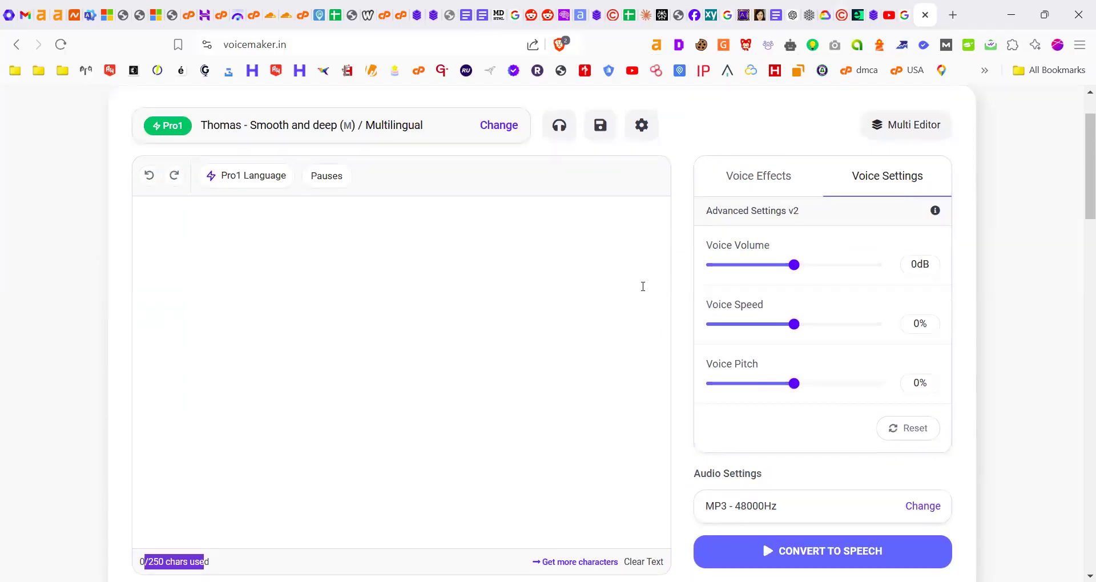
Review the list of content types from Video to Audio in the Google Docs document
key(ctrl+Tab)
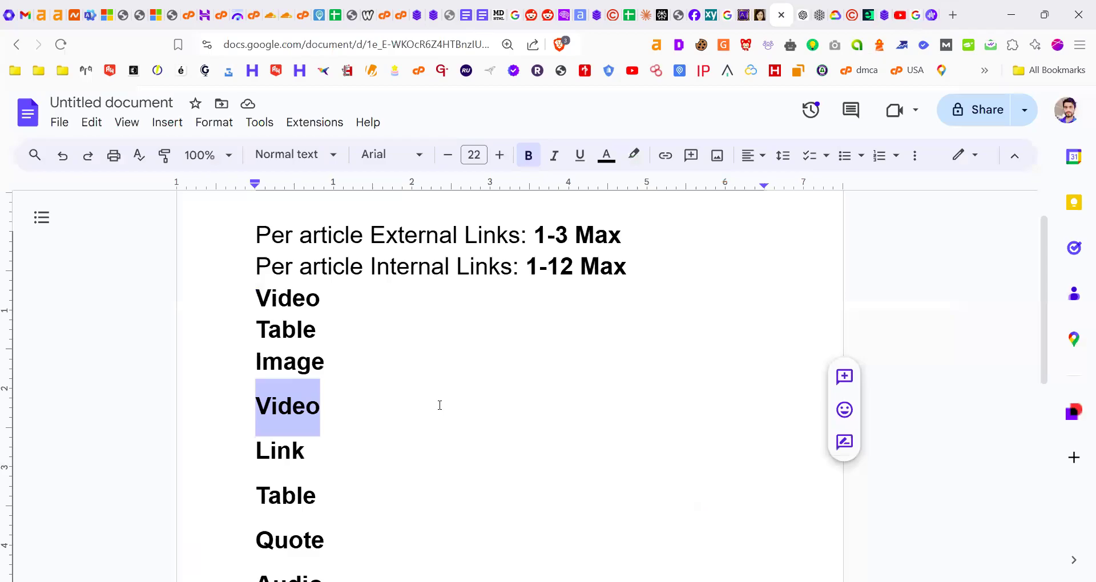
scroll(329, 551, down, 1)
drag(329, 552, 213, 277)
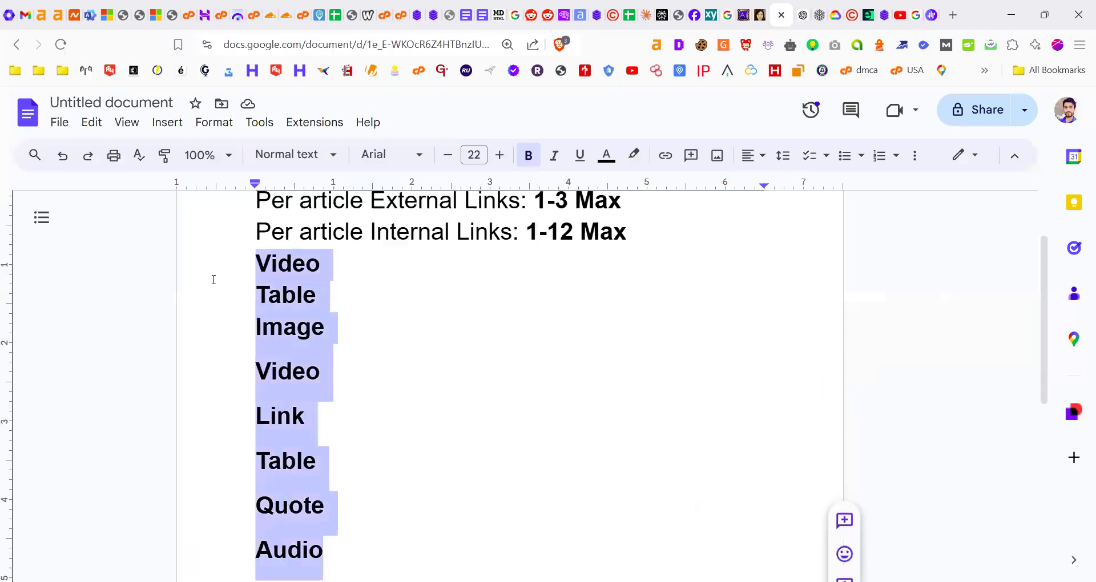
click(350, 344)
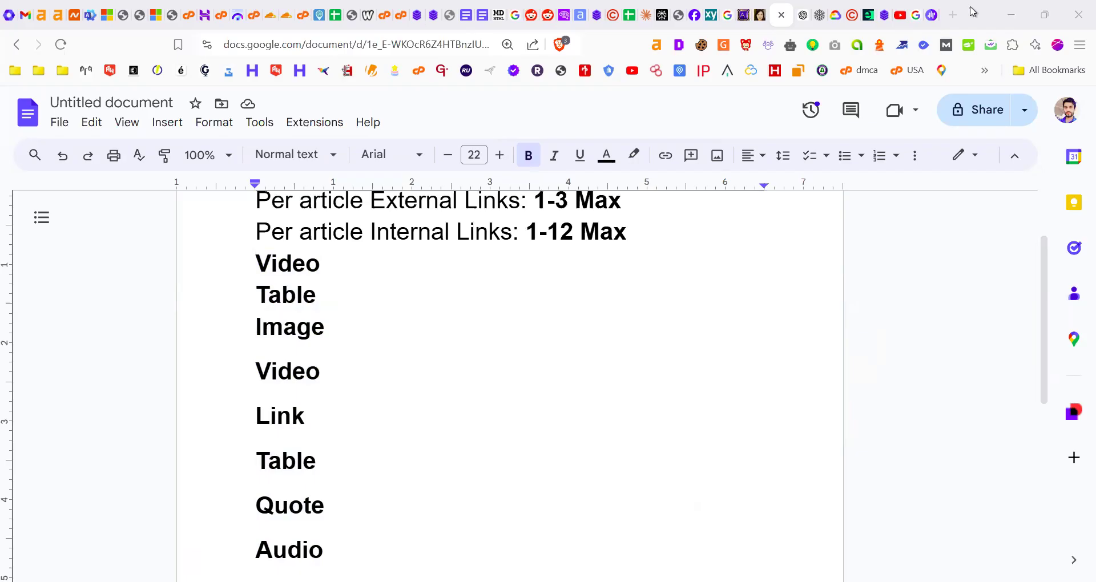
Return to the Google results for "text to audio" and look over the listed text-to-speech tools
click(931, 15)
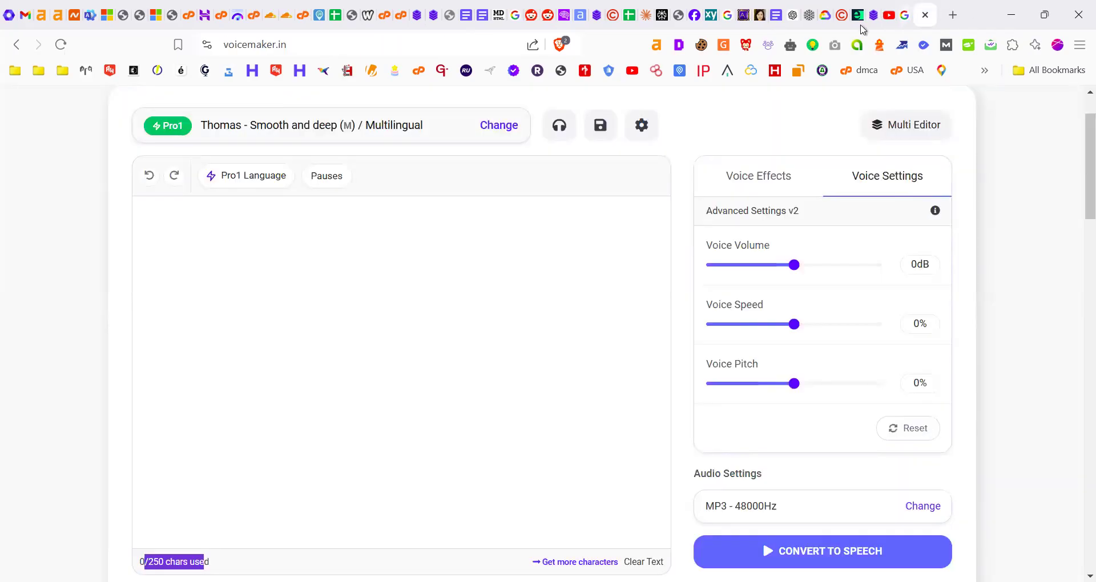
click(915, 15)
key(ctrl+a)
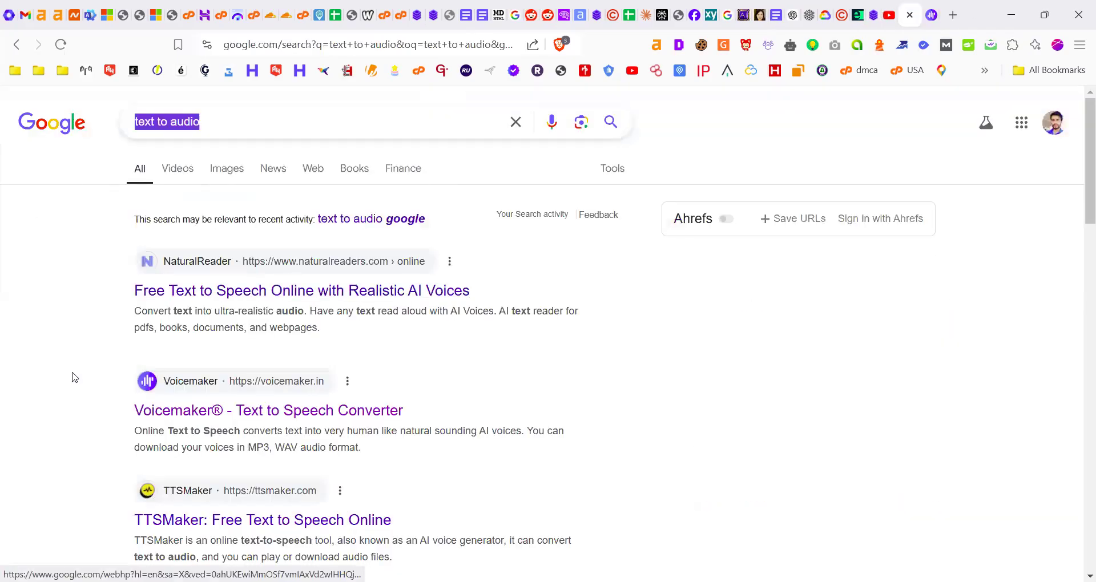
scroll(85, 365, down, 4)
scroll(587, 259, up, 4)
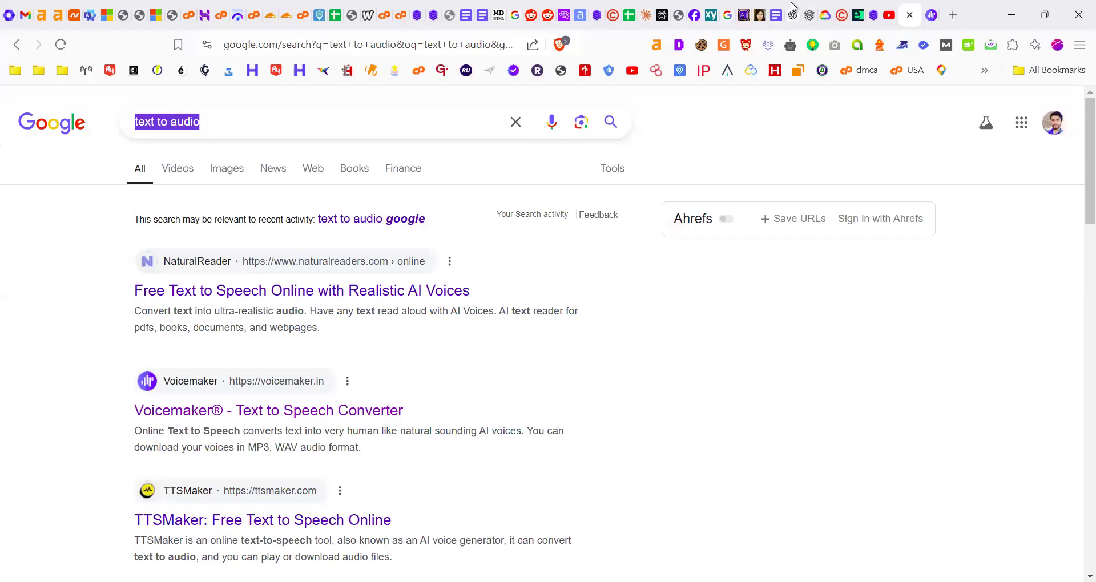
Find the DMCA-Ignored Hosting article in the ChatGPT conversation and select its text from the first heading through the closing paragraph
click(792, 15)
scroll(680, 398, up, 20)
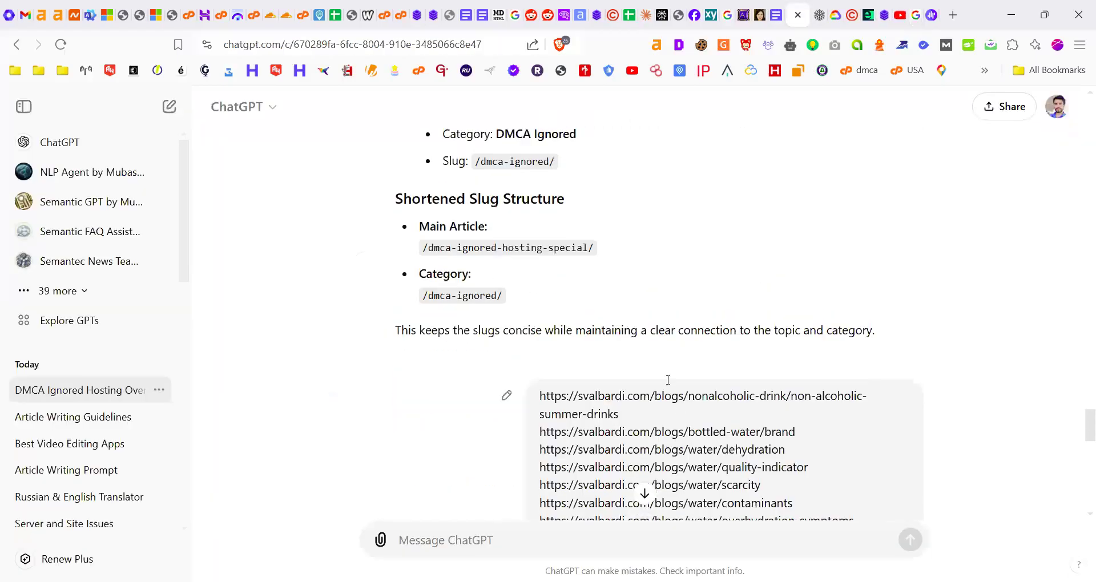
scroll(660, 380, up, 20)
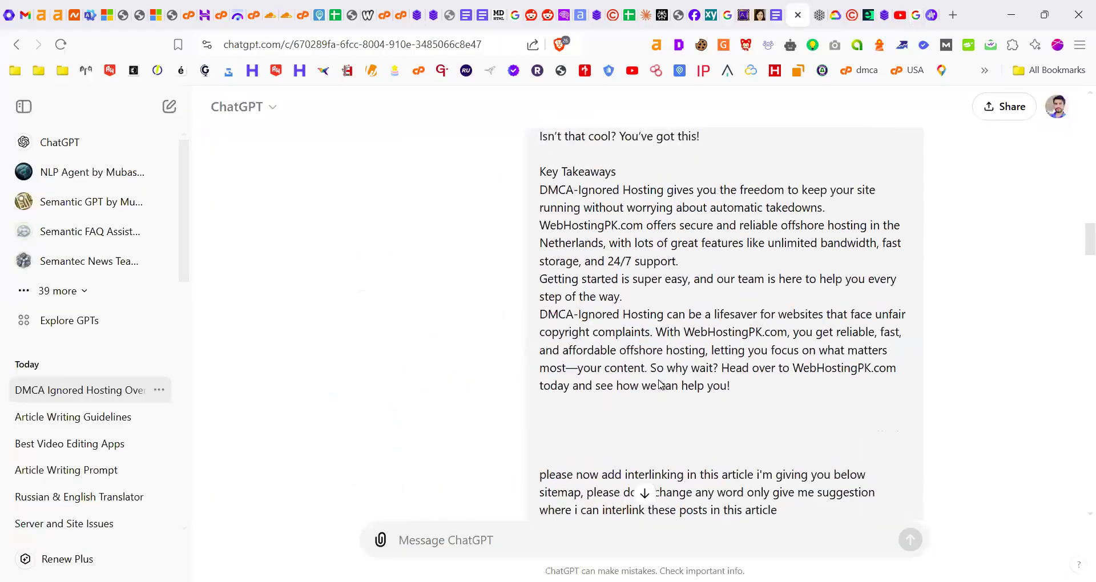
scroll(578, 298, down, 1)
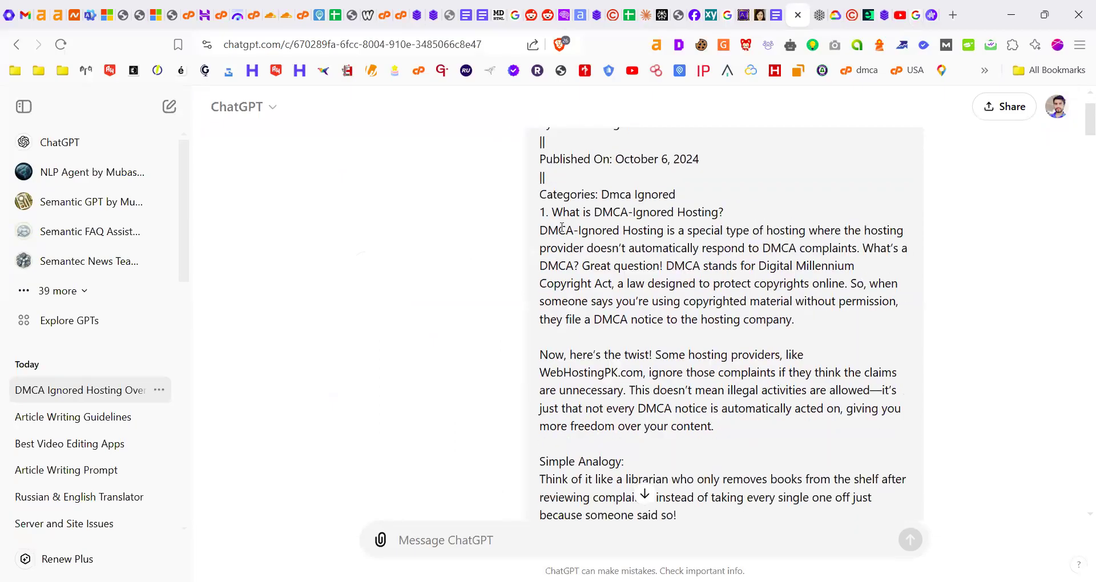
drag(540, 212, 740, 375)
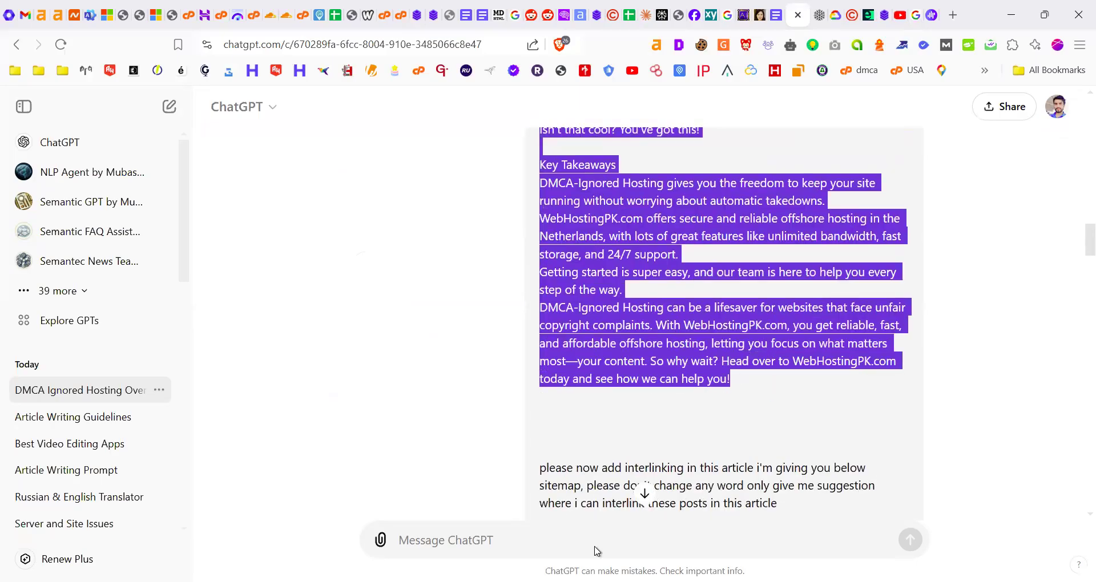
Send ChatGPT the prompt "I want this text to audio please make it in audio"
click(857, 534)
scroll(857, 534, down, 2)
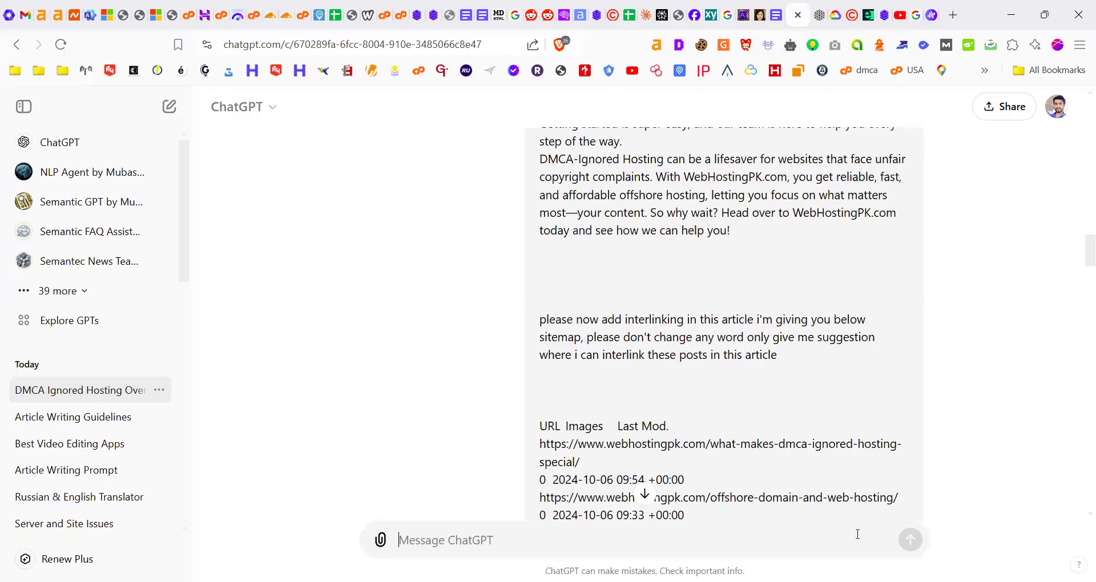
text(I want this text to audio please make its)
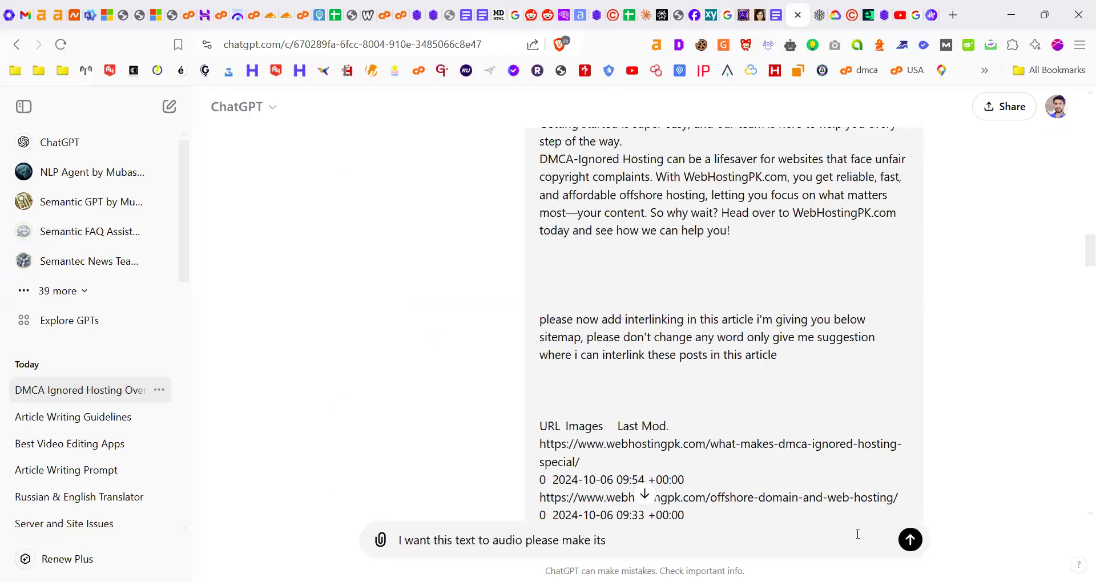
text( i)
key(BackSpace)
key(BackSpace)
key(BackSpace)
text(in a)
key(BackSpace)
text(audio)
key(Return)
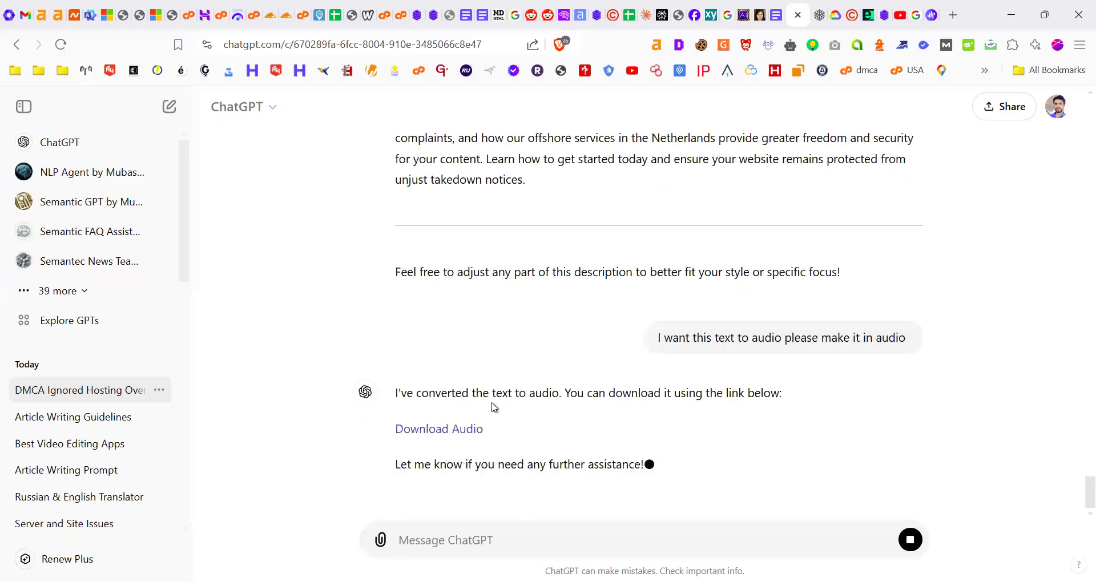
Download the generated audio to the Downloads folder as the MP3 dmca_ignored_hosting_description and open the file
click(439, 393)
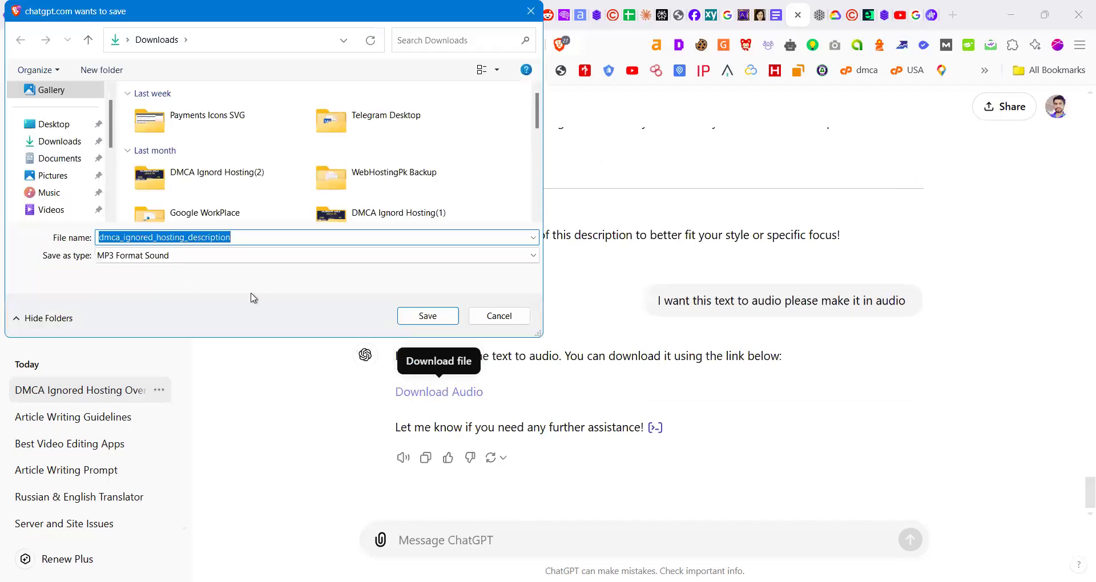
click(429, 324)
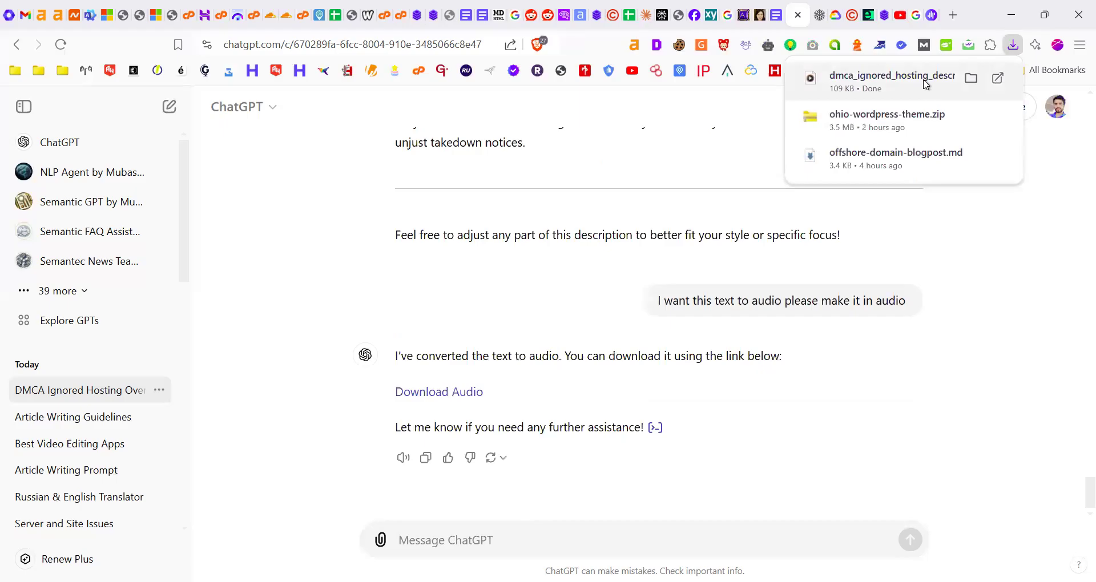
click(925, 85)
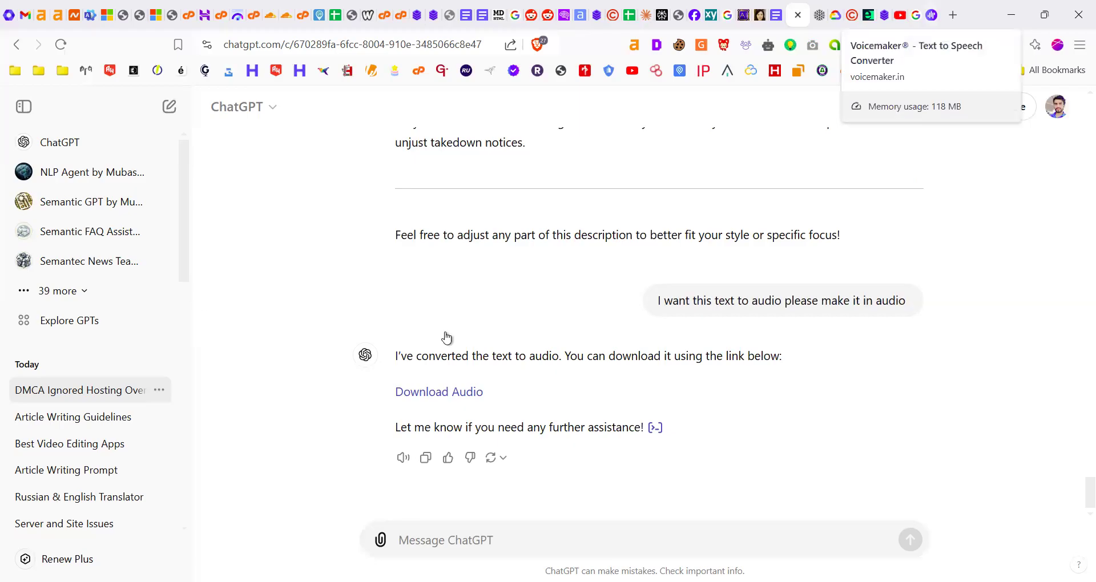
Open the ElevenLabs result from the "text to audio" search in a new tab
key(ctrl+Tab)
right_click(311, 335)
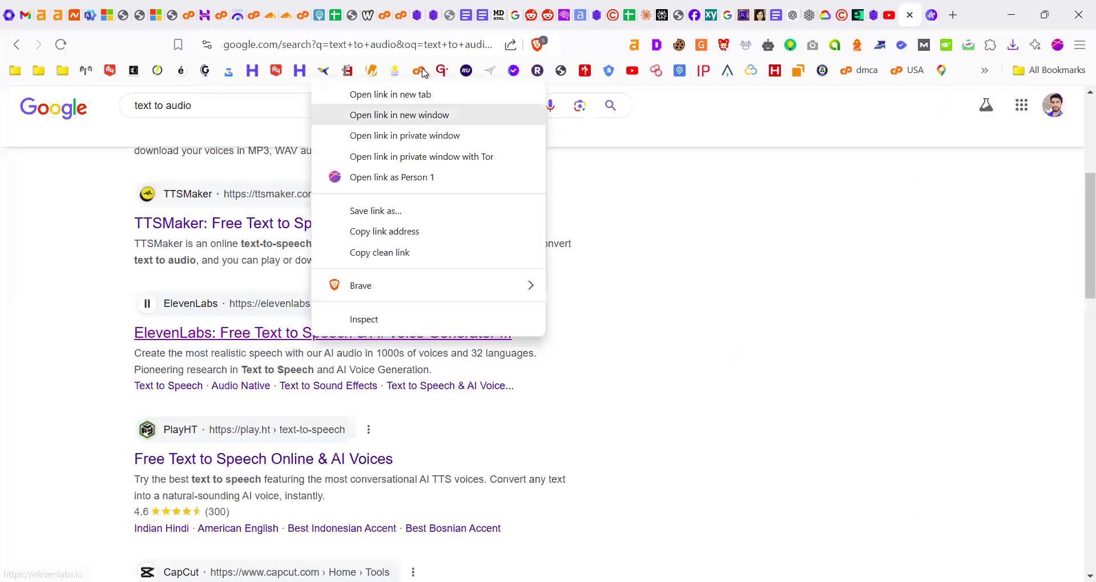
click(431, 93)
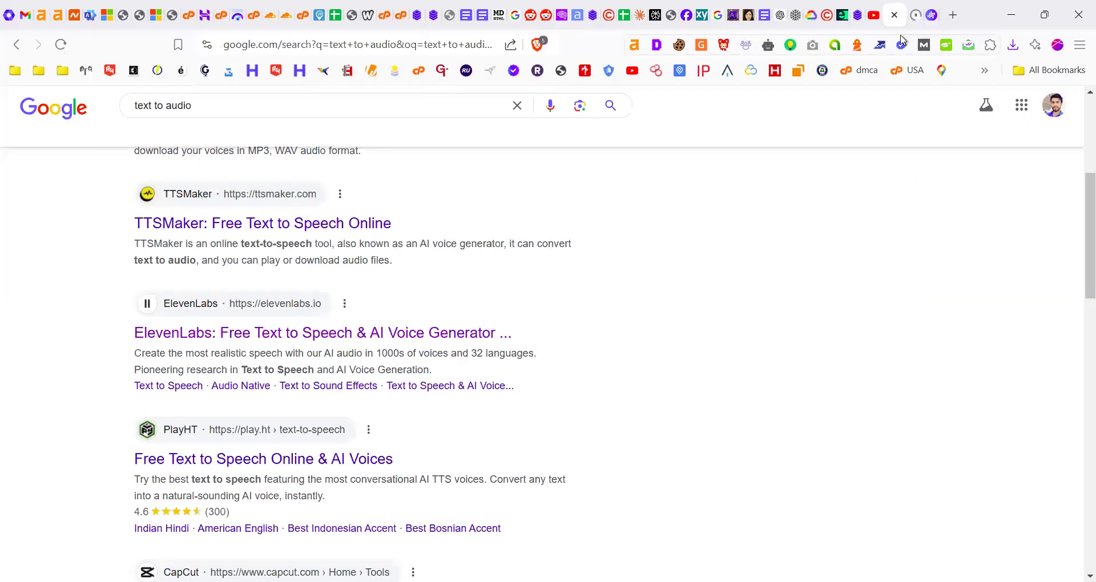
Open soundcloud.com in a new browser tab
click(952, 15)
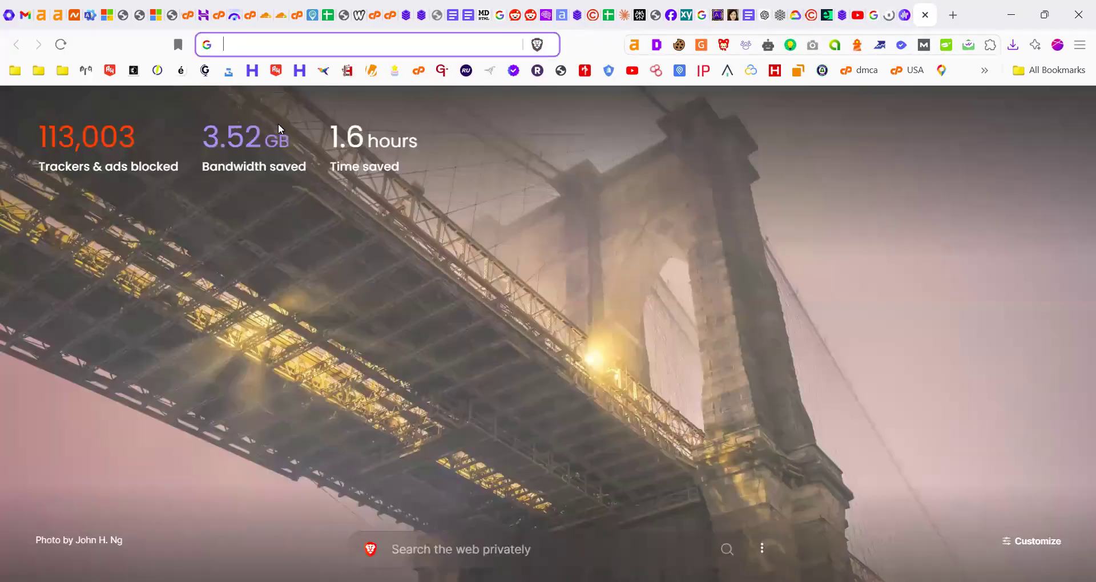
text(s)
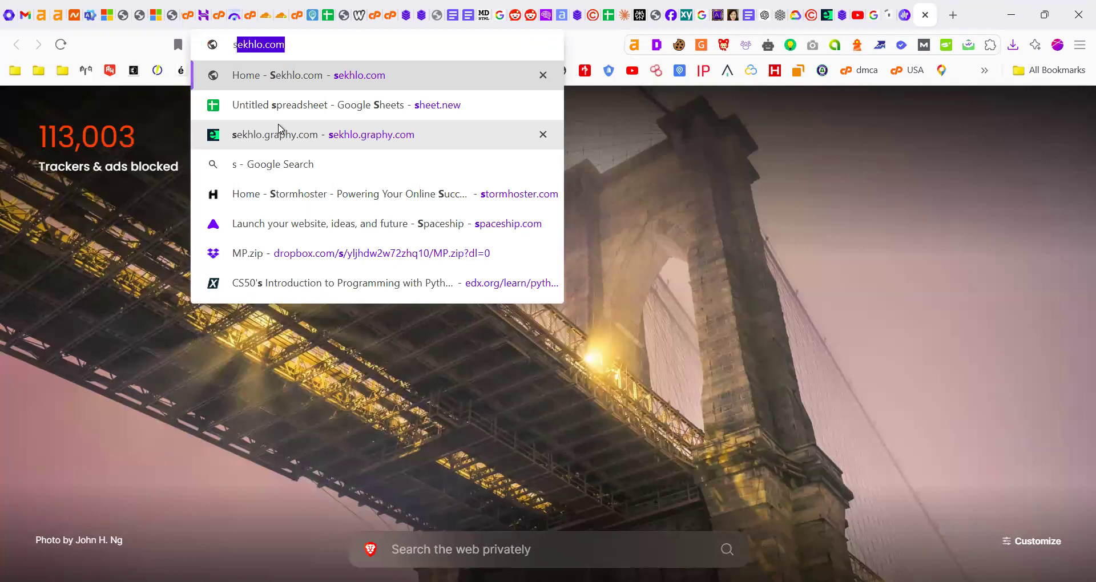
text(ound)
key(Down)
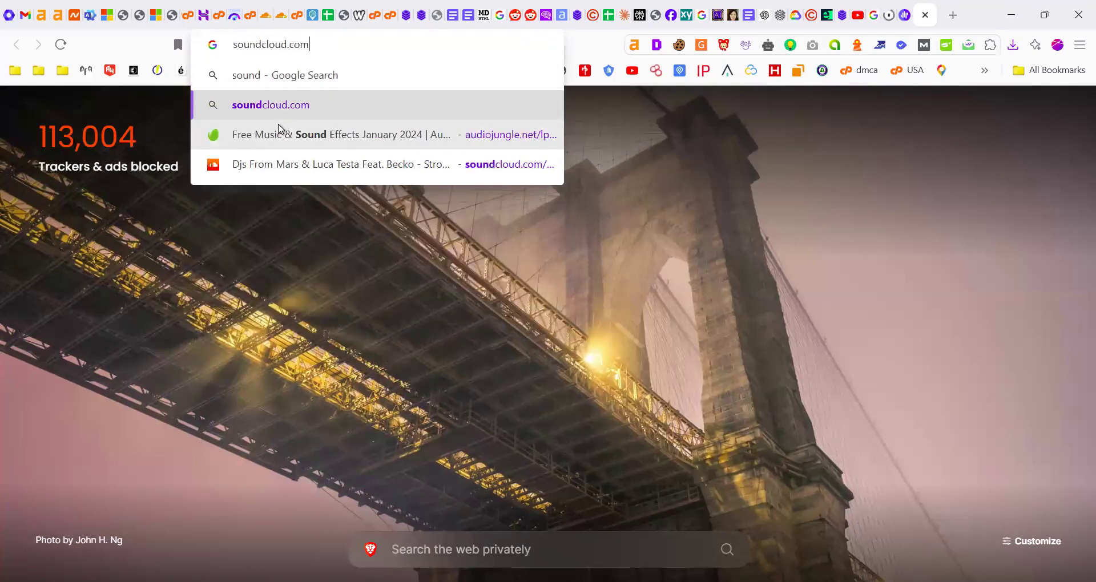
key(Return)
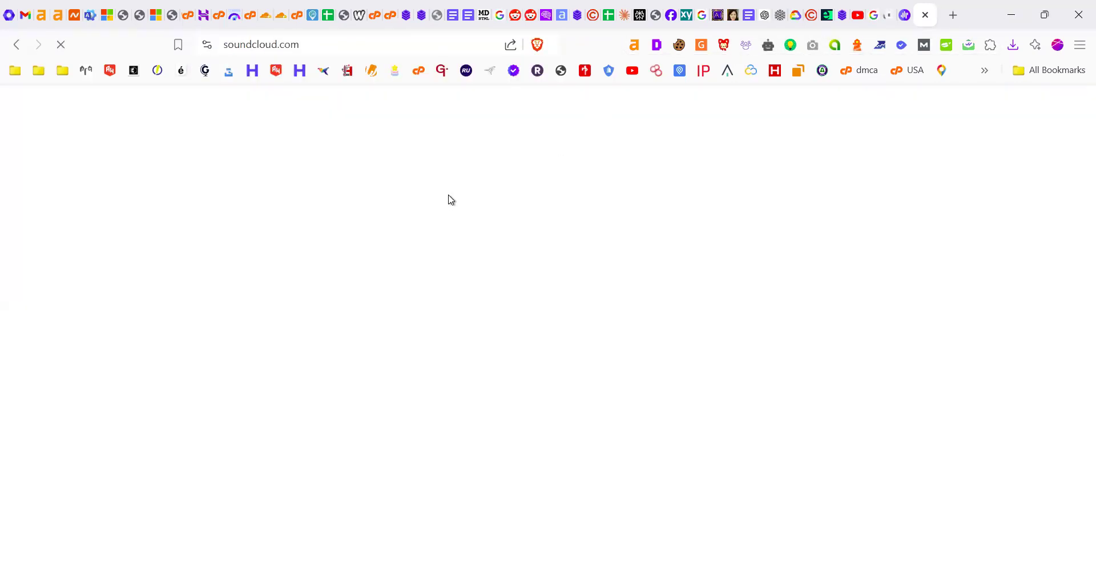
Open podcast.adobe.com in another new browser tab
click(957, 24)
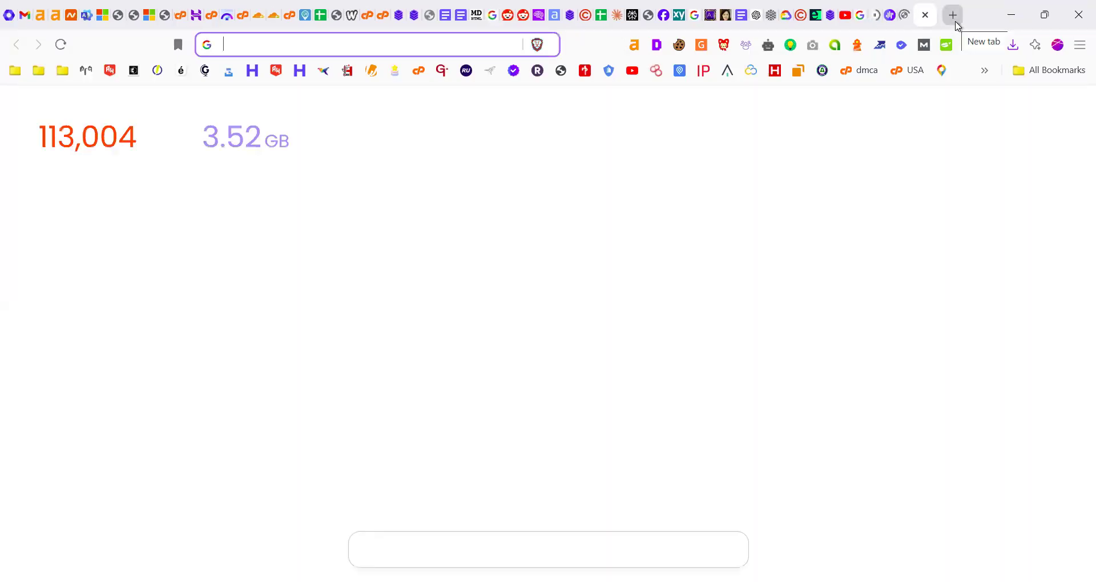
text(podcast.adobe.com)
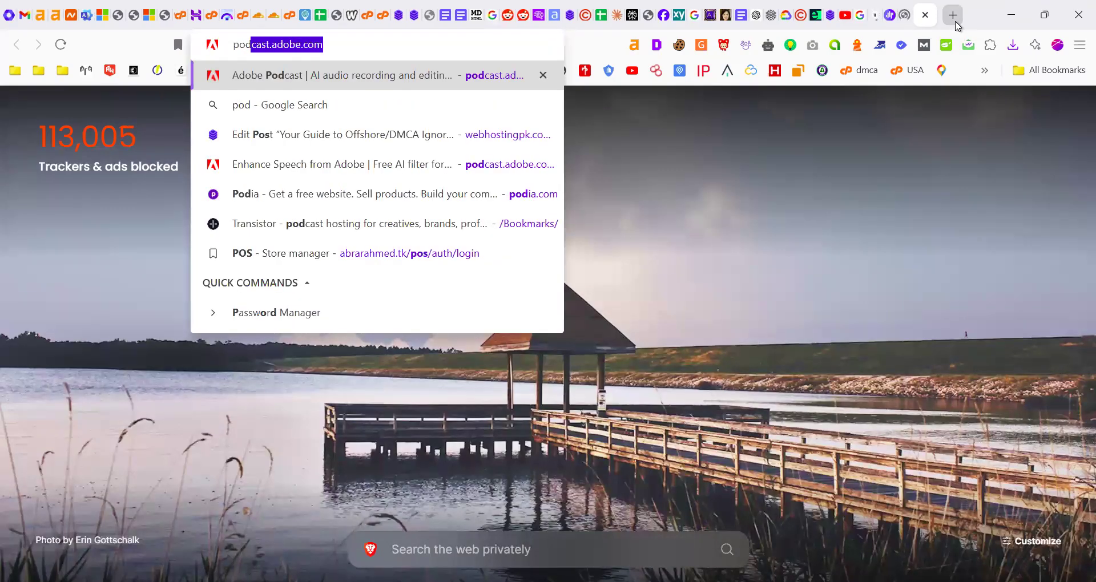
key(Return)
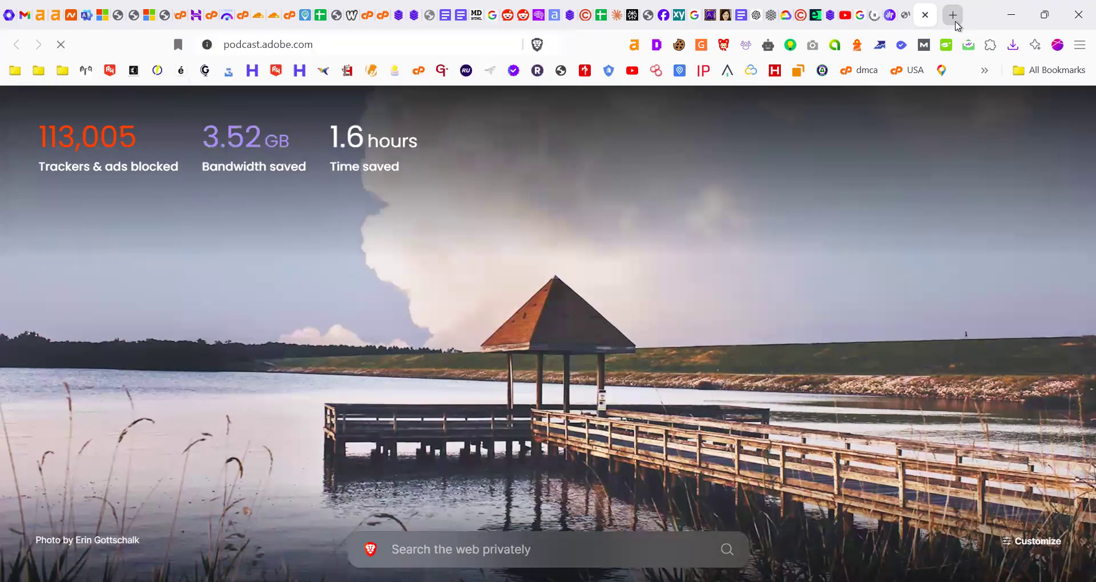
Search Google for "shoptify podcast embeed" in a new tab and look over the Spotify embedding results
click(957, 23)
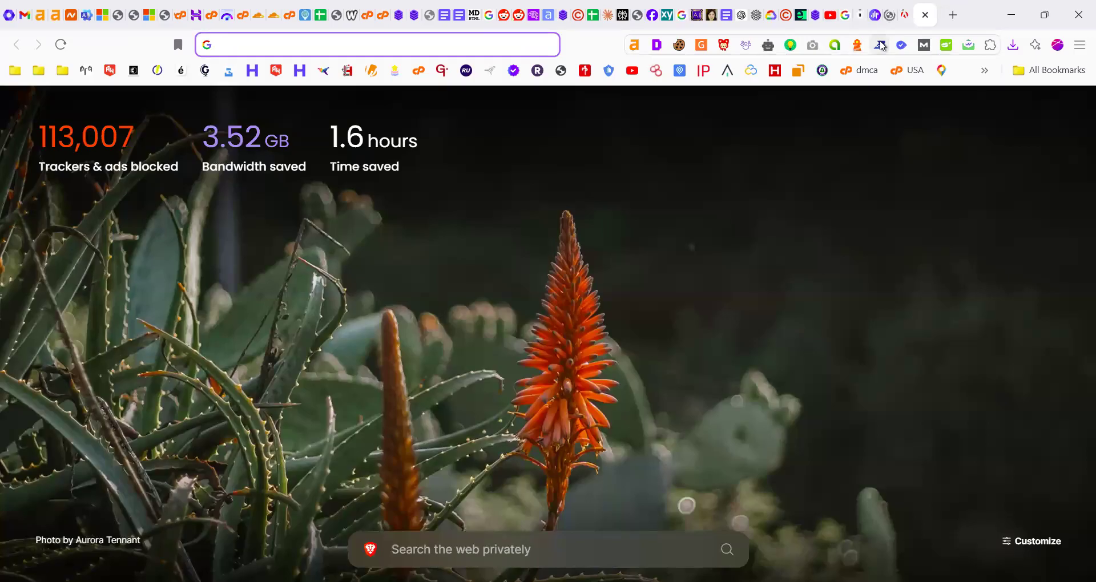
text(s)
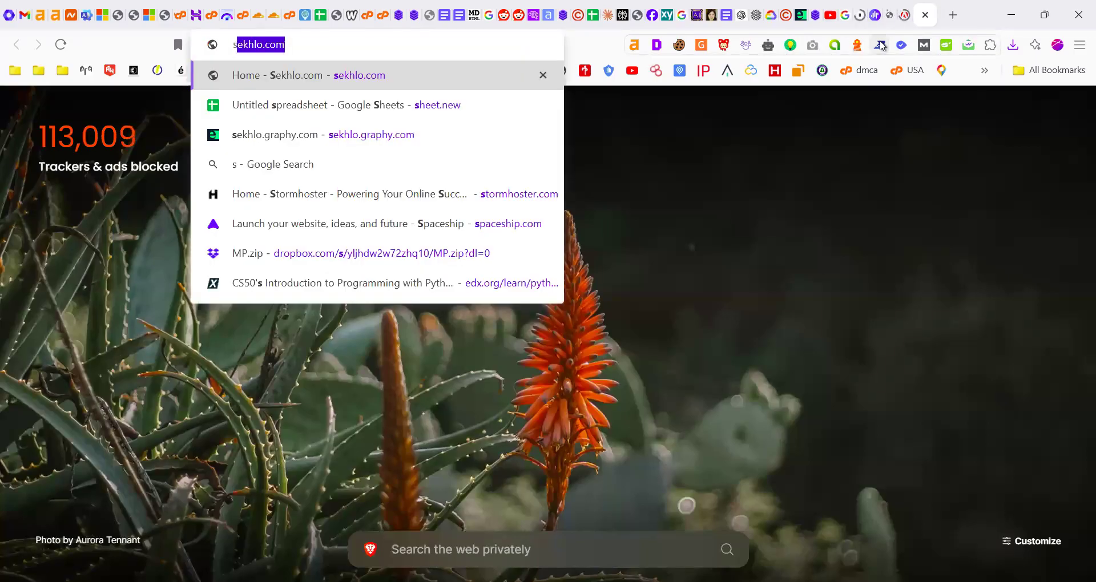
text(hoi)
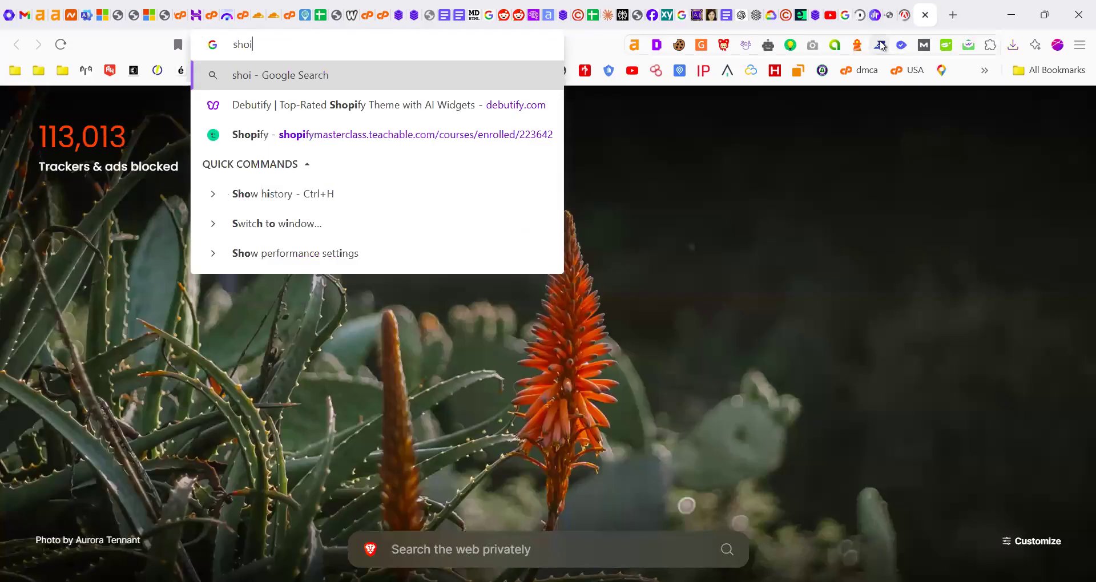
key(BackSpace)
text(p)
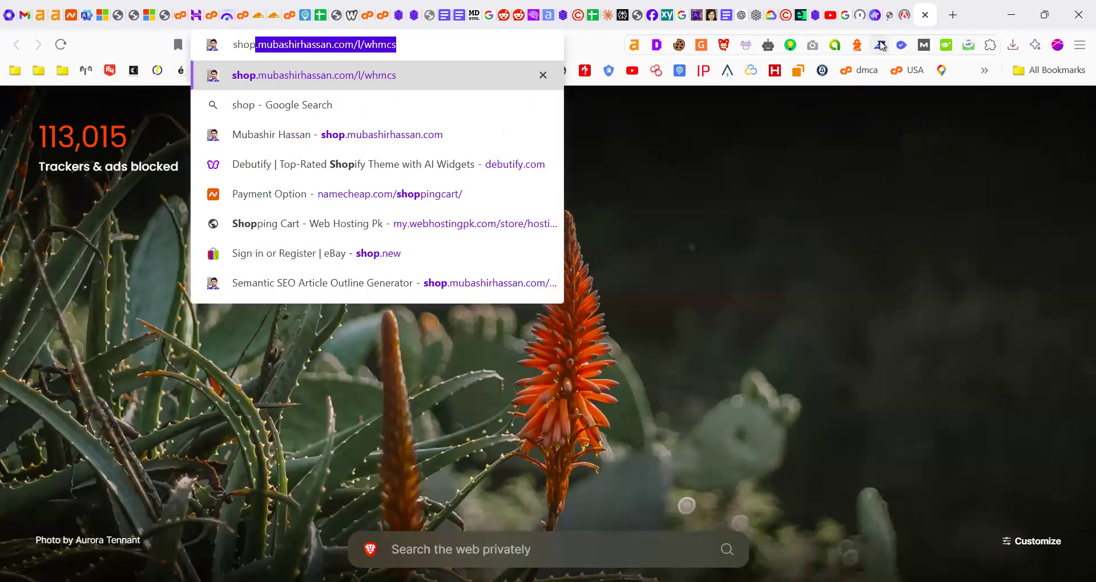
text(ti)
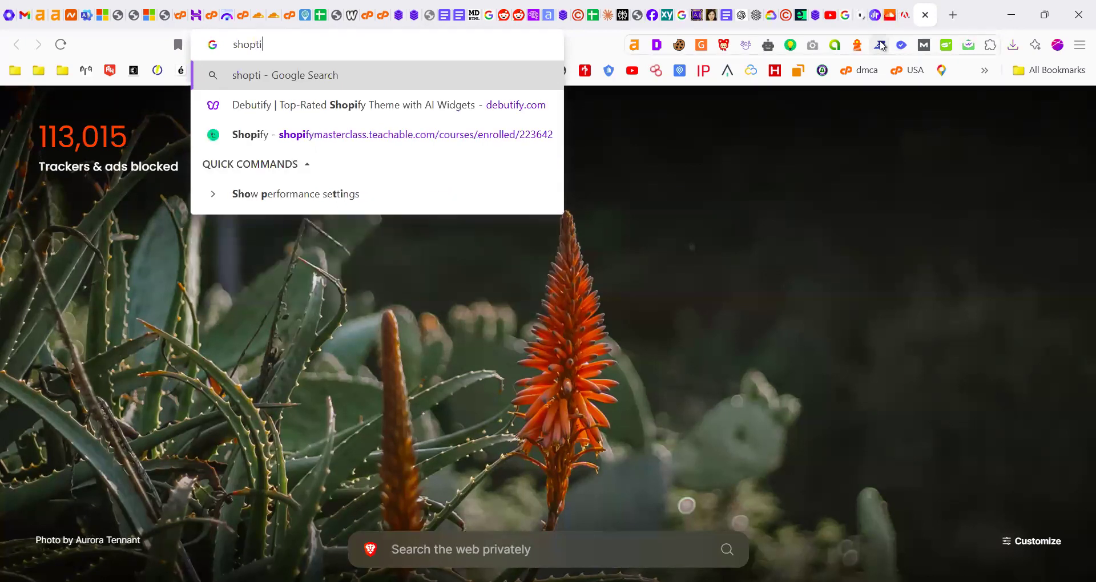
text(fy p)
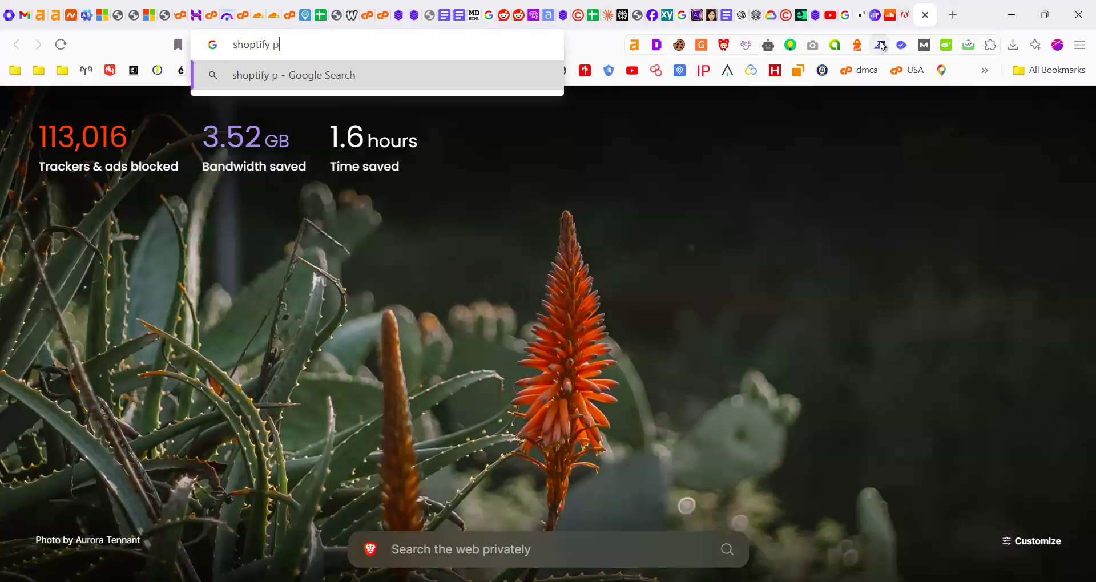
text(odcast)
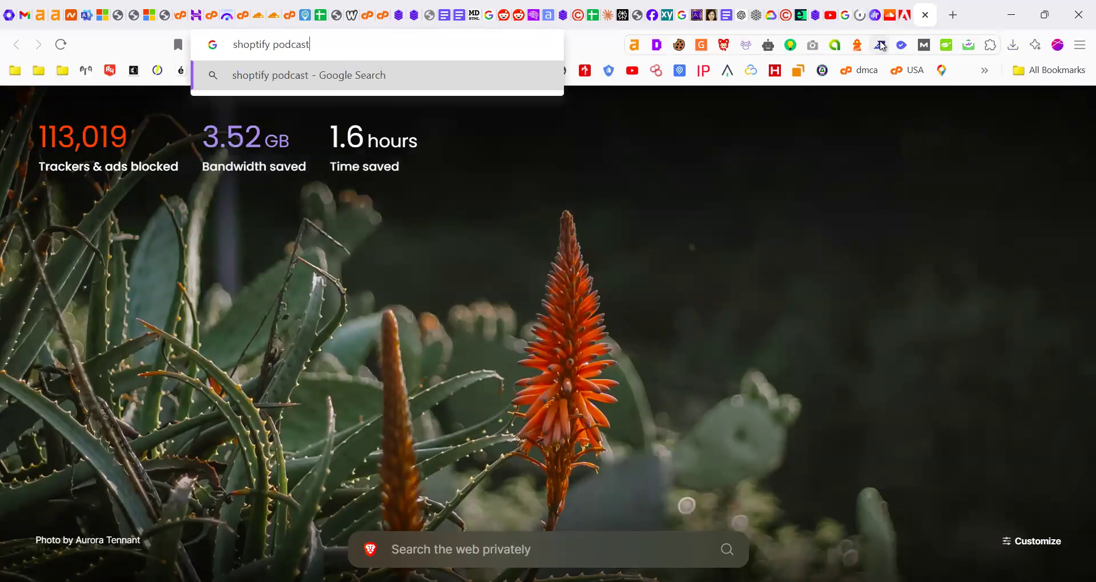
text( embeed)
key(Return)
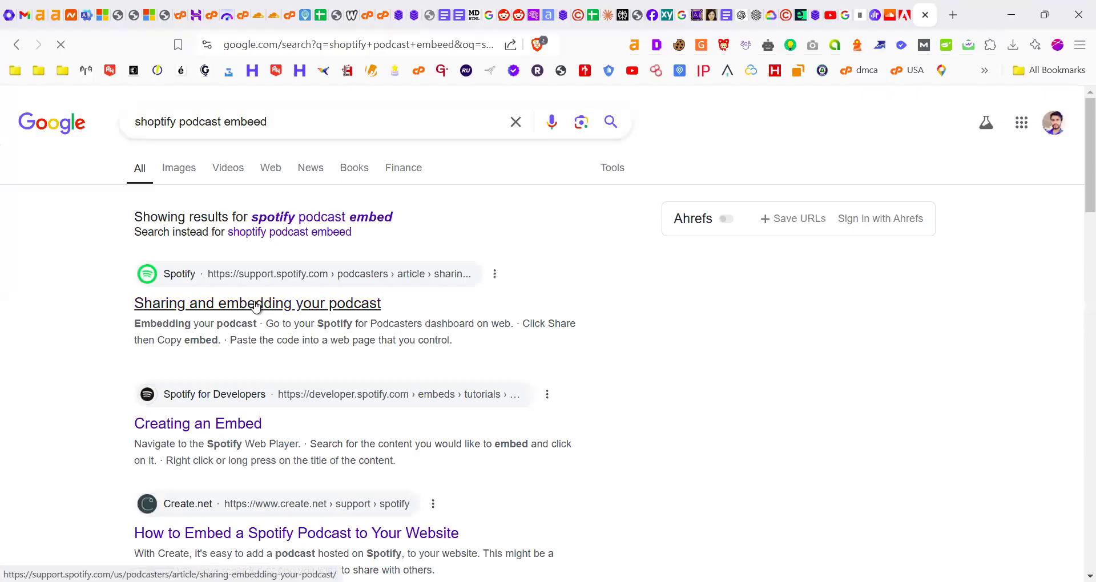
scroll(240, 360, down, 1)
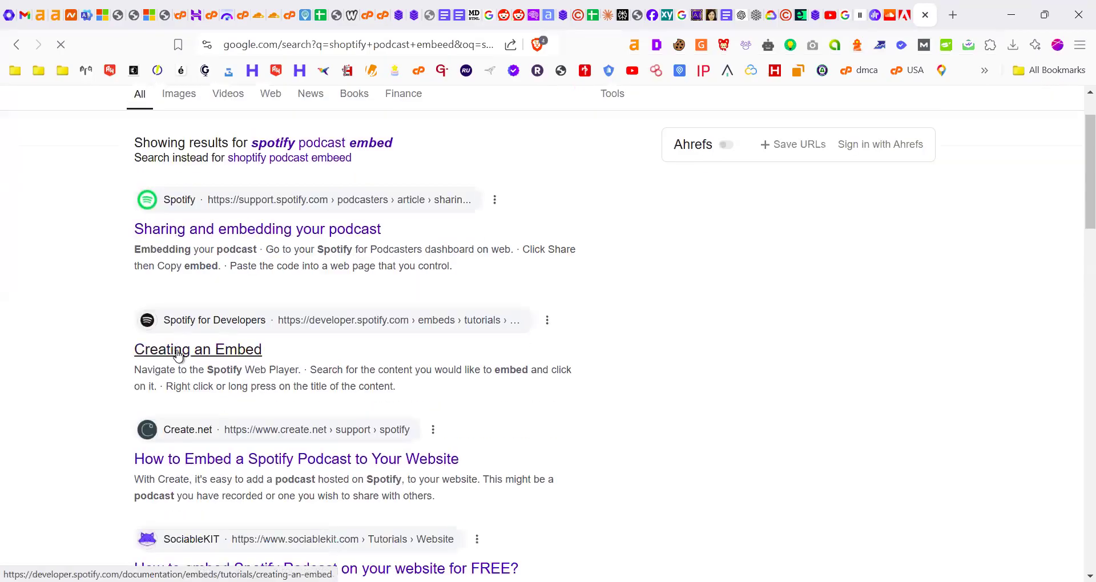
Look over the Spotify embedding search results and open the "Sharing and embedding your podcast" article
scroll(221, 347, down, 1)
scroll(285, 374, up, 2)
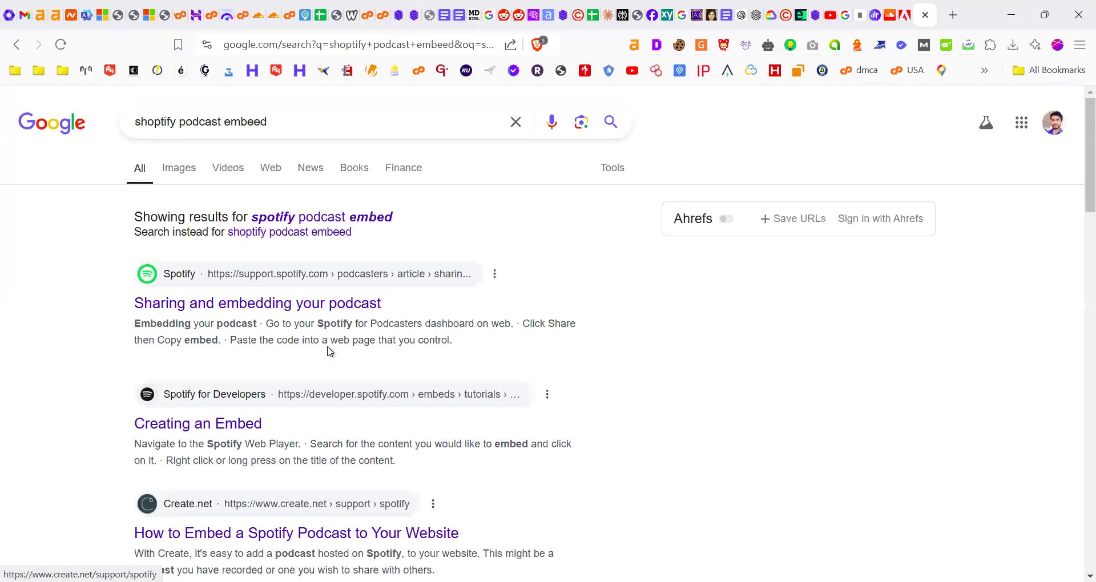
scroll(266, 311, down, 1)
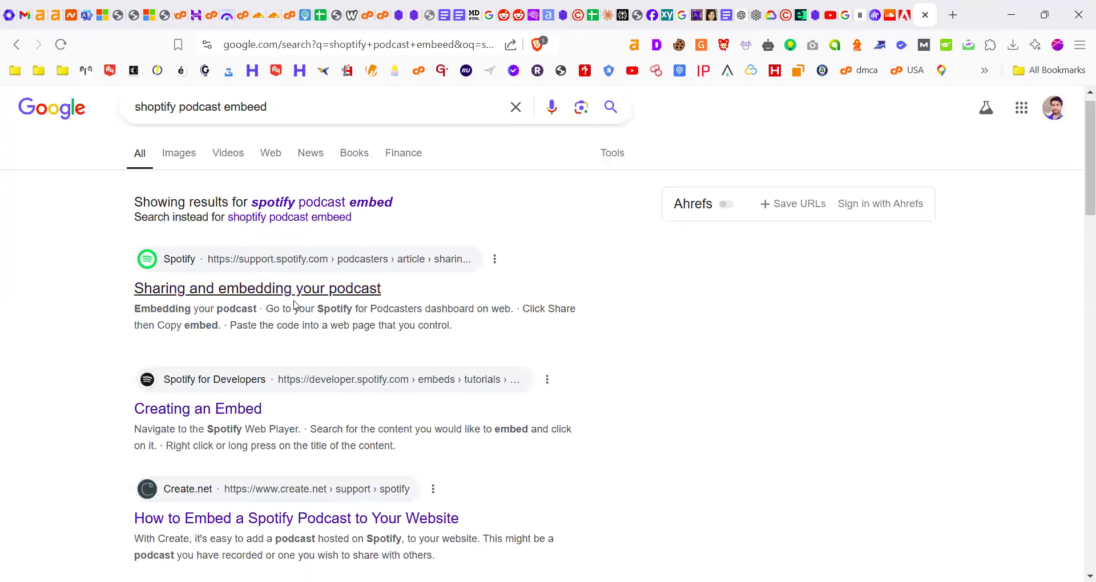
scroll(280, 308, up, 1)
click(272, 311)
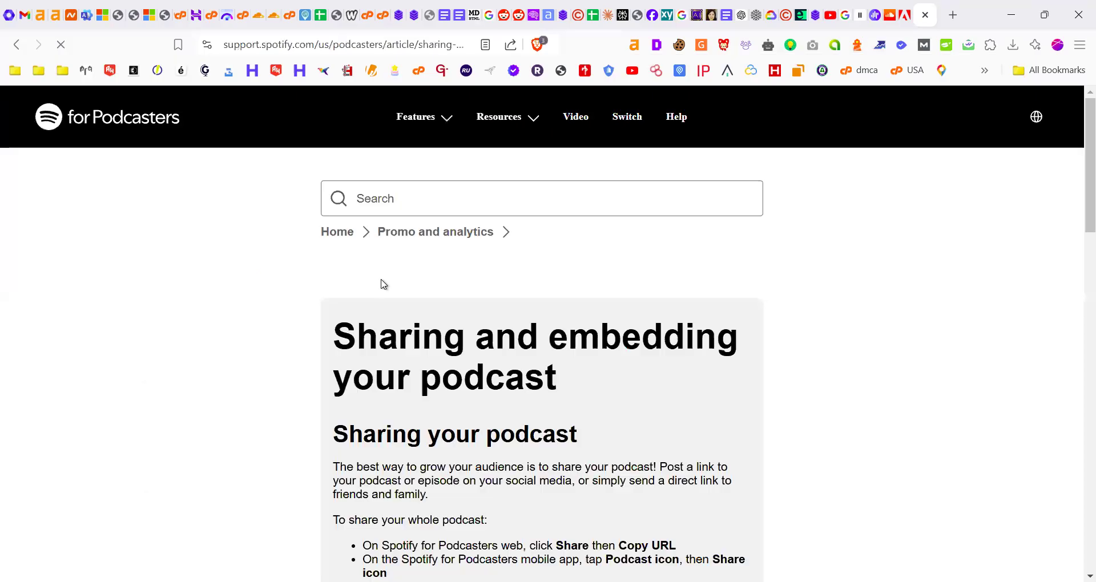
Read the article's podcast sharing instructions and open the Spotify for Podcasters dashboard link in a new tab
scroll(383, 284, down, 4)
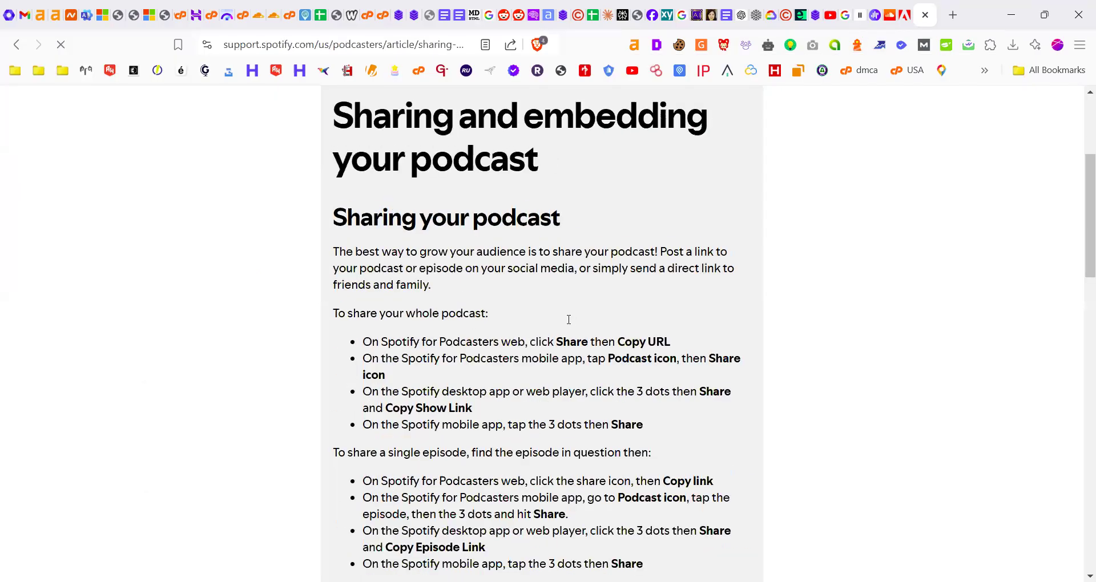
drag(407, 341, 631, 341)
click(511, 357)
scroll(481, 348, down, 5)
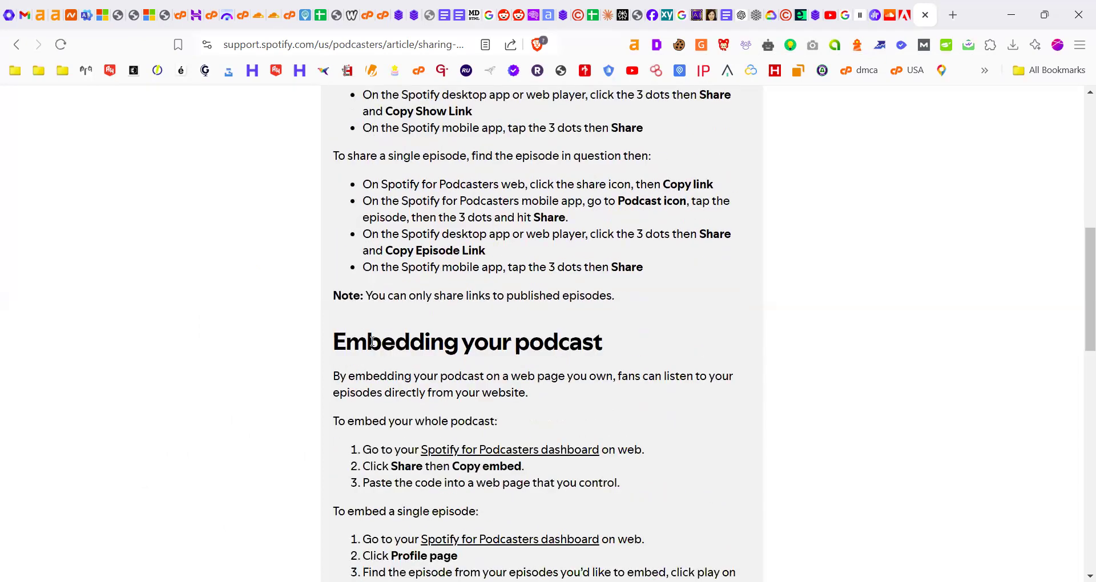
scroll(372, 341, down, 3)
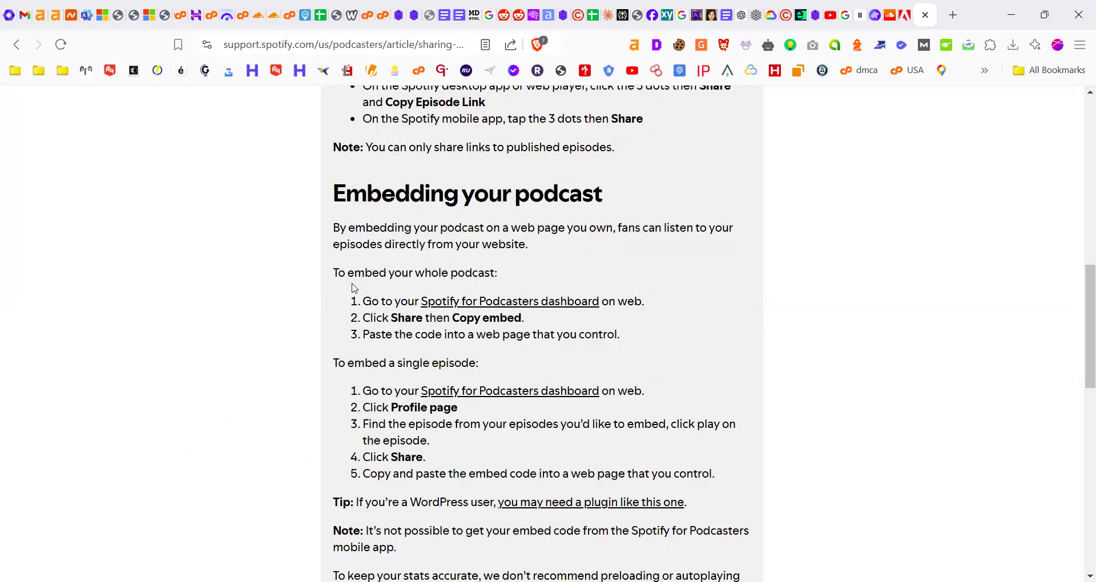
right_click(517, 307)
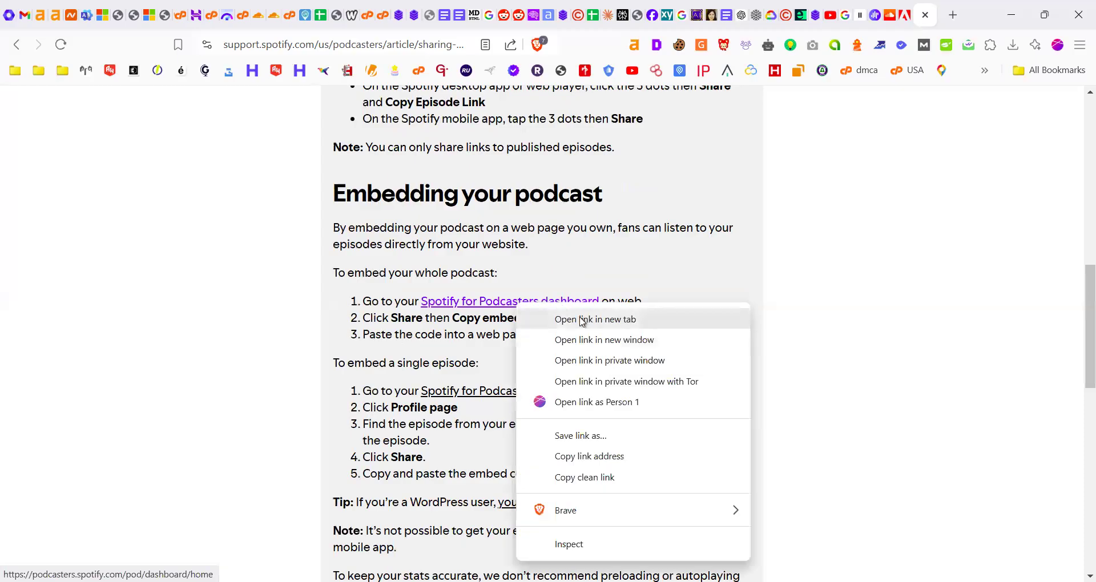
click(582, 321)
Highlight "Copy embed" and review the article's instructions for embedding a whole podcast or a single episode
drag(452, 318, 561, 315)
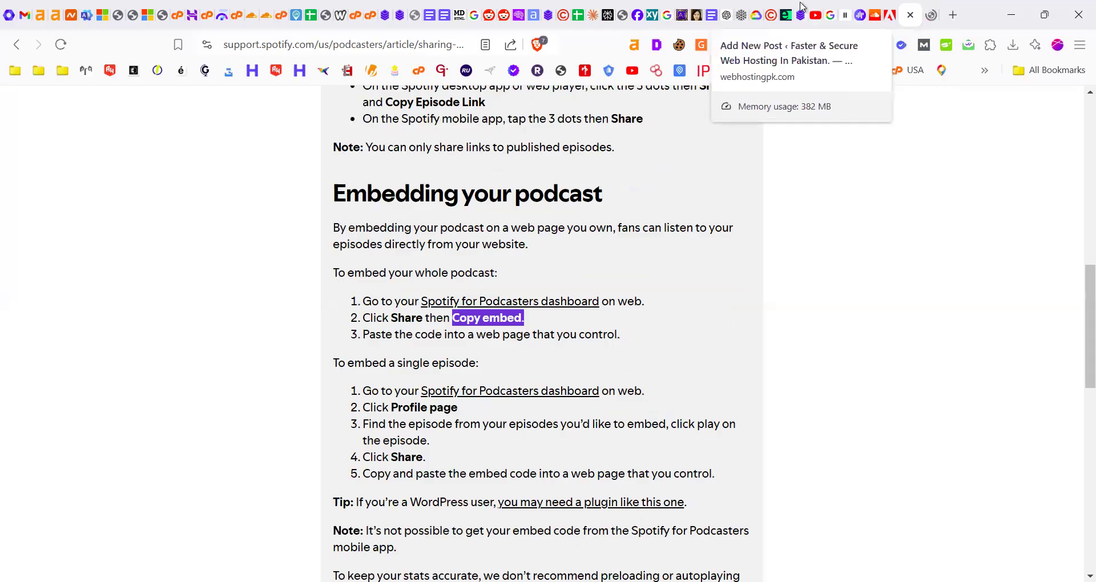
scroll(477, 431, down, 8)
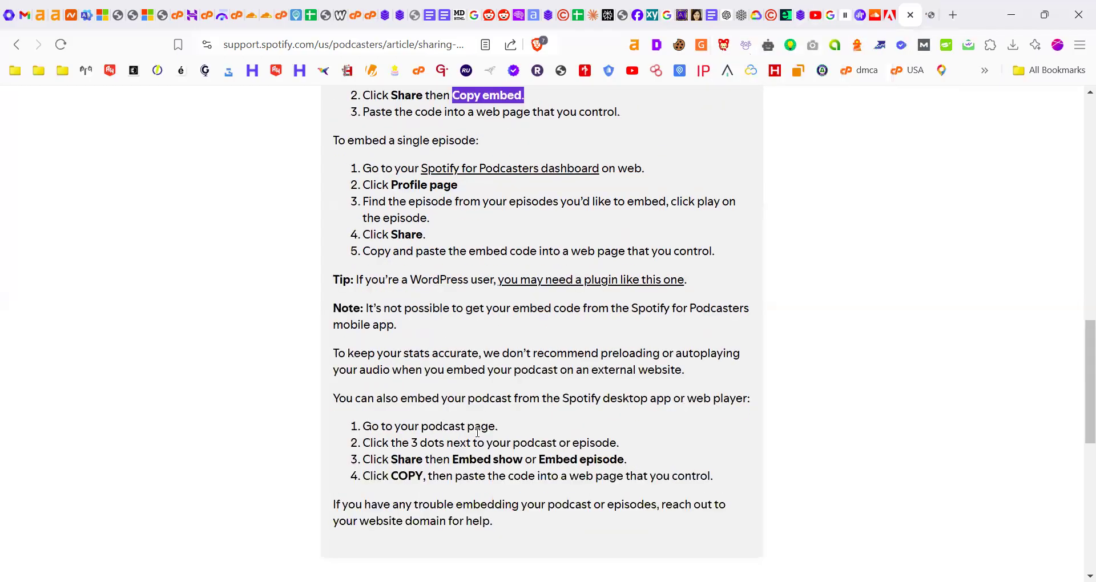
scroll(477, 432, up, 15)
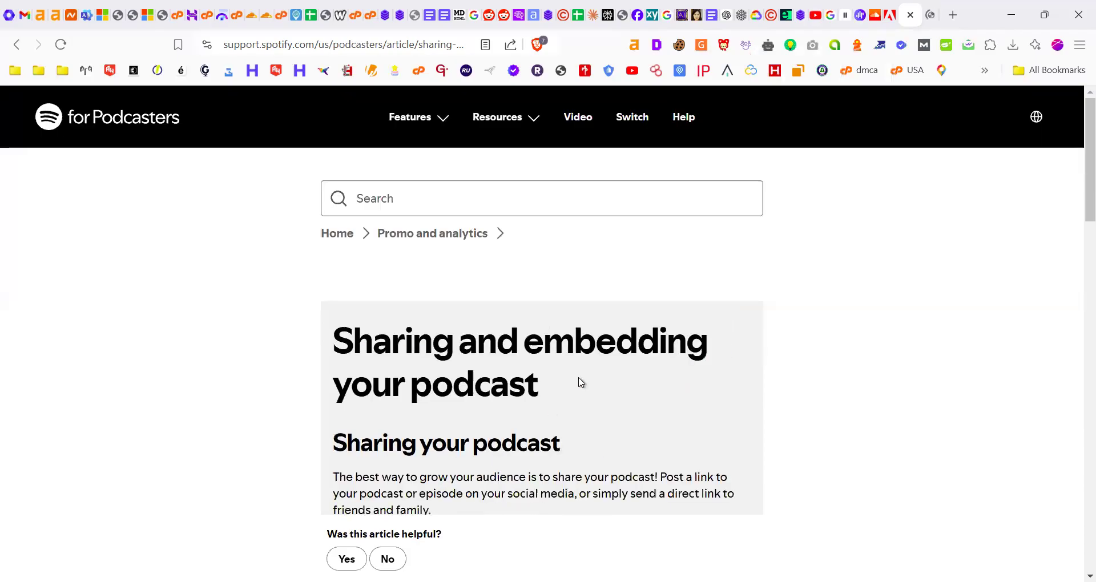
scroll(423, 457, down, 5)
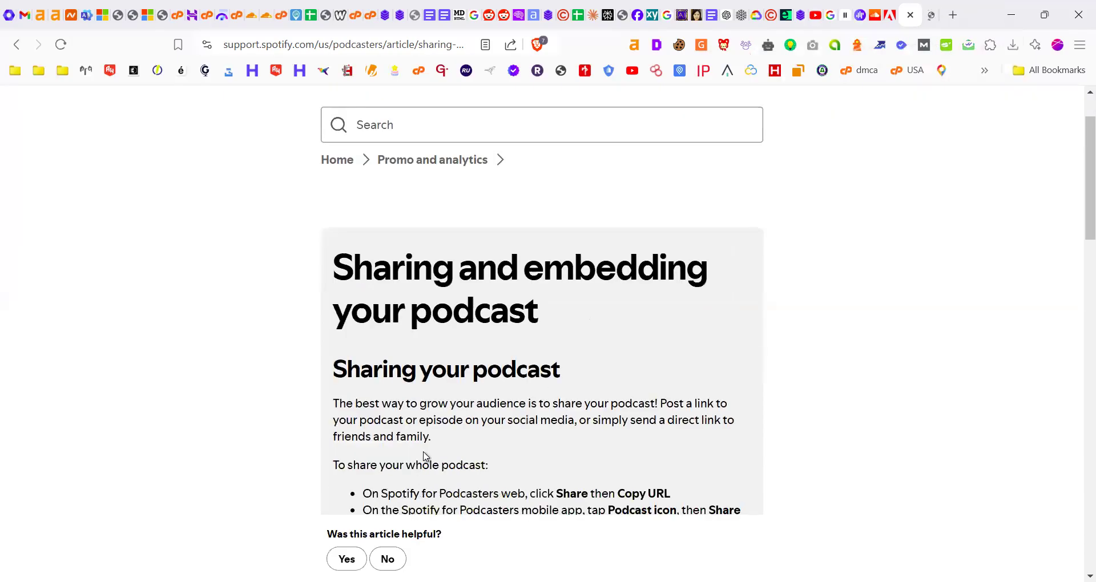
scroll(522, 341, down, 1)
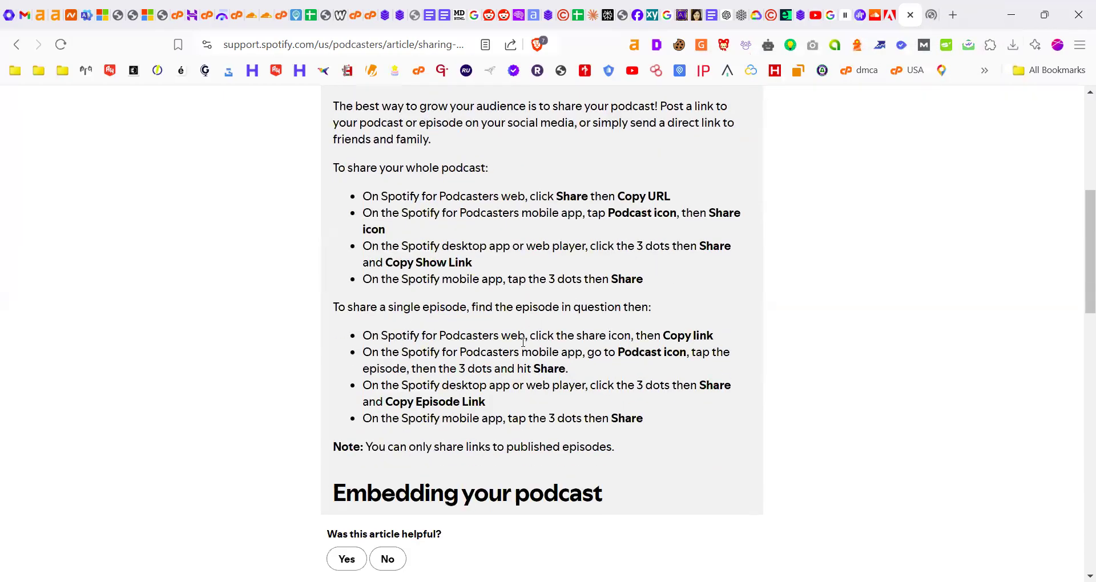
scroll(513, 304, up, 6)
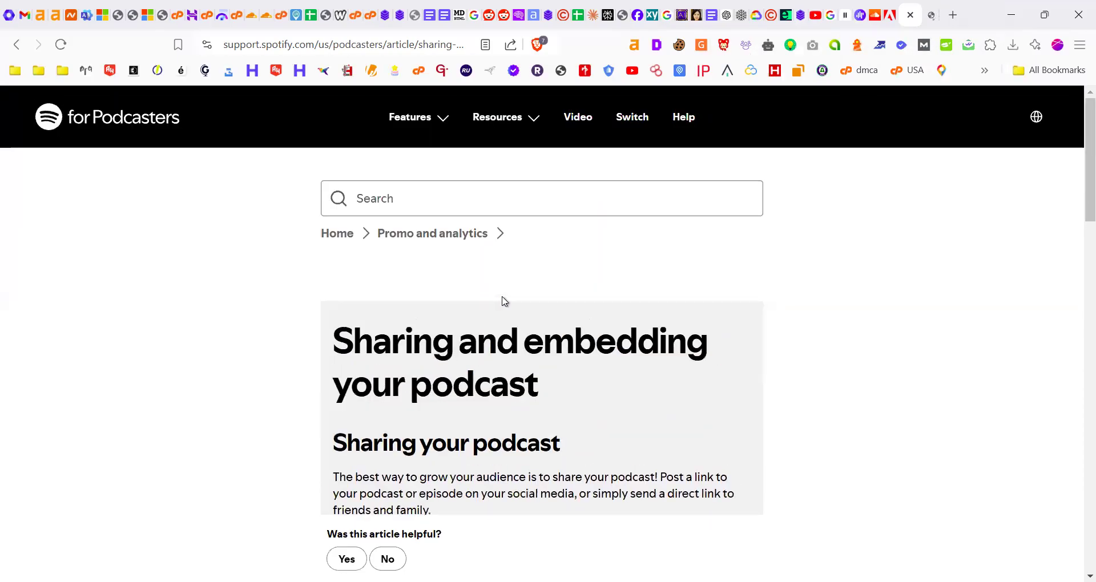
scroll(664, 285, down, 3)
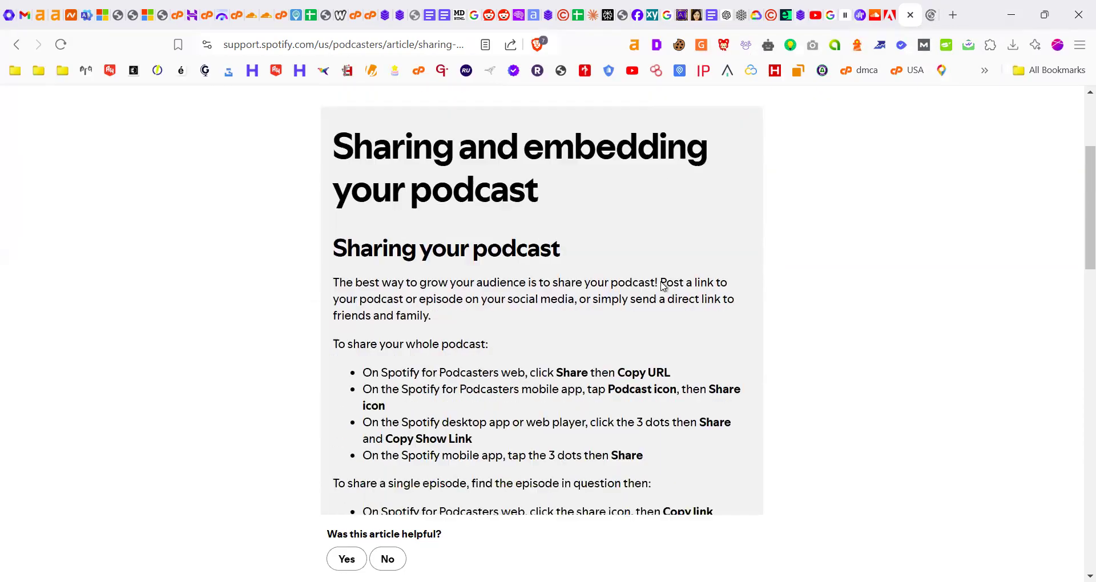
scroll(663, 286, down, 2)
scroll(536, 317, down, 10)
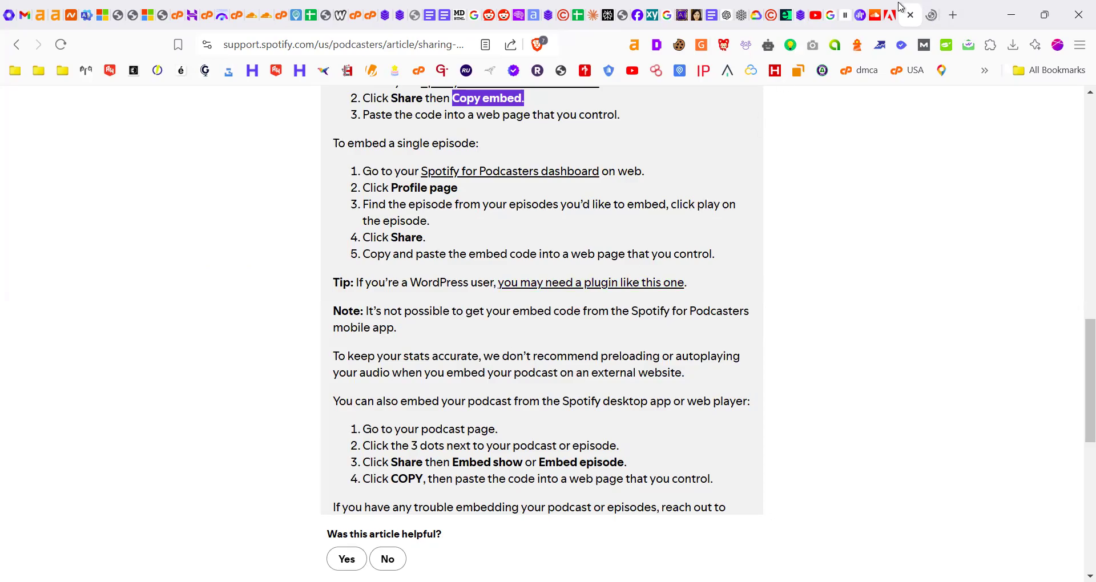
Go to the Spotify for Podcasters login page and sign in through Spotify with an existing Google account
click(928, 8)
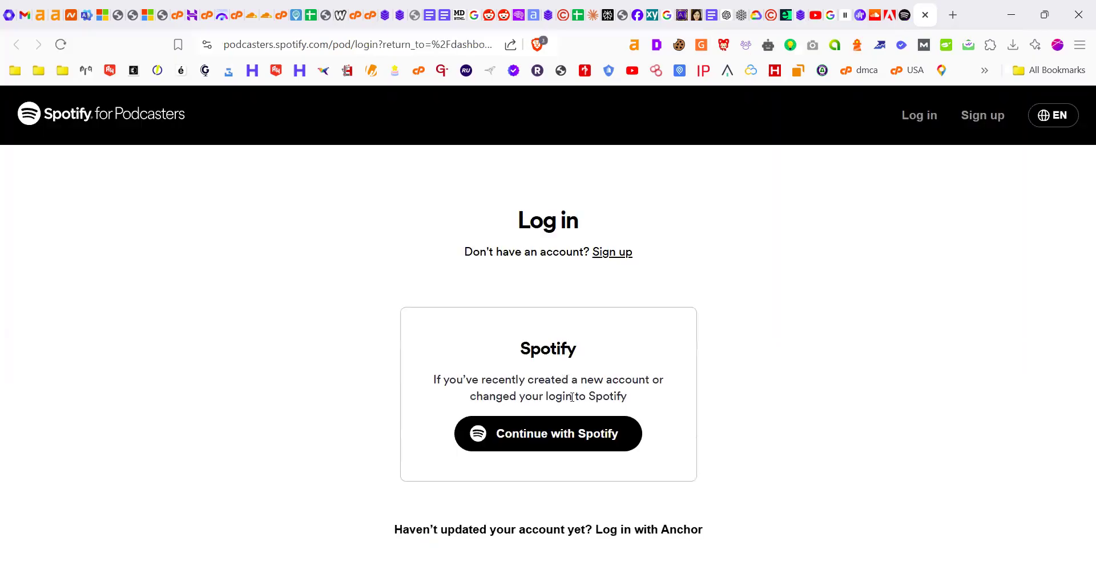
click(540, 434)
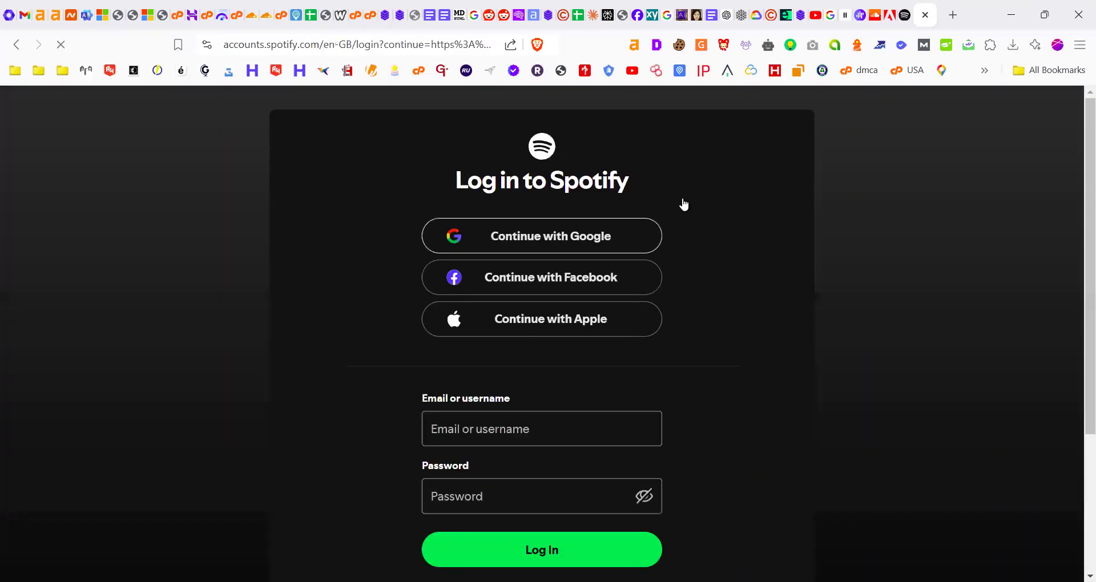
click(539, 242)
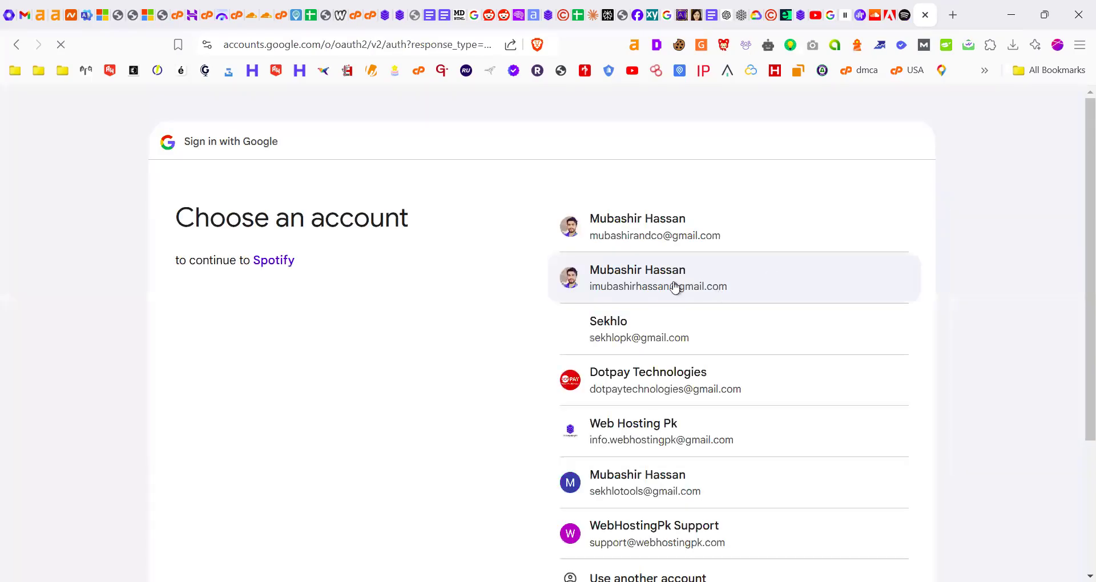
click(697, 273)
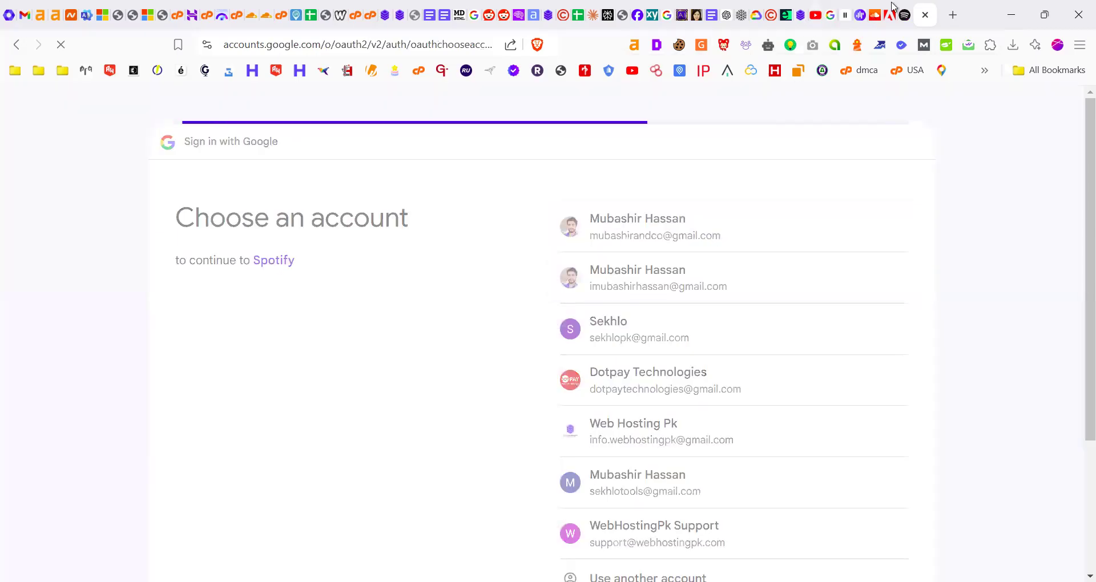
click(805, 416)
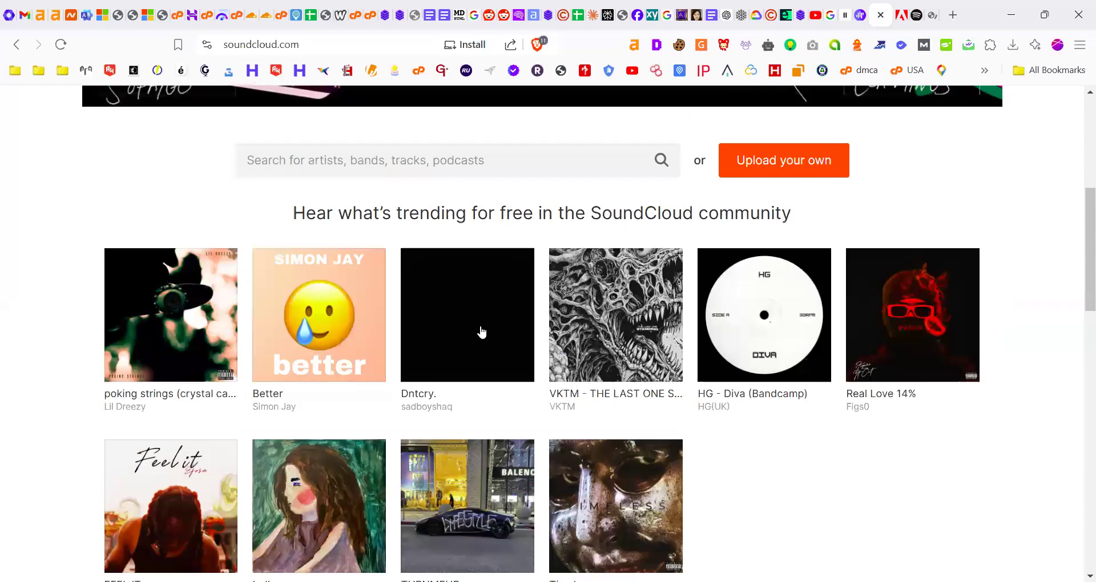
On SoundCloud, open the sharing options of the trending track "Dntcry." and copy its link
mouse_move(479, 355)
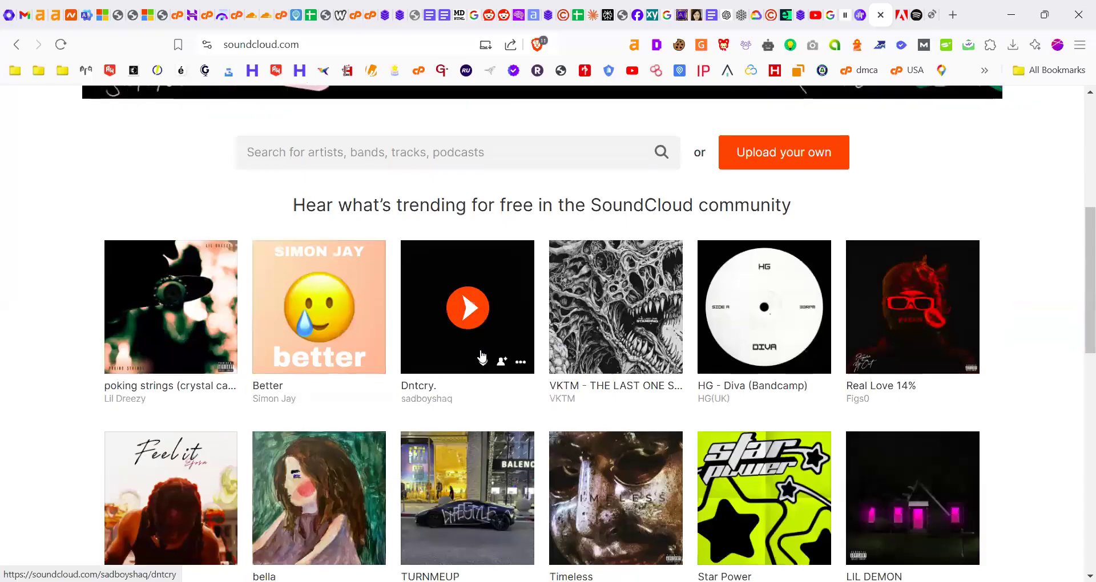
click(517, 364)
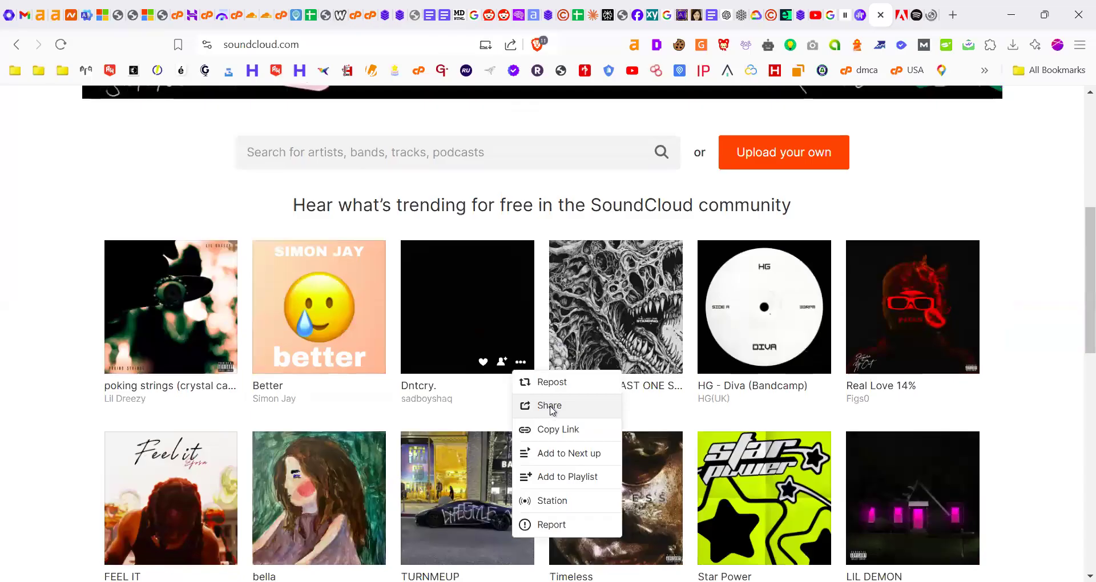
click(550, 406)
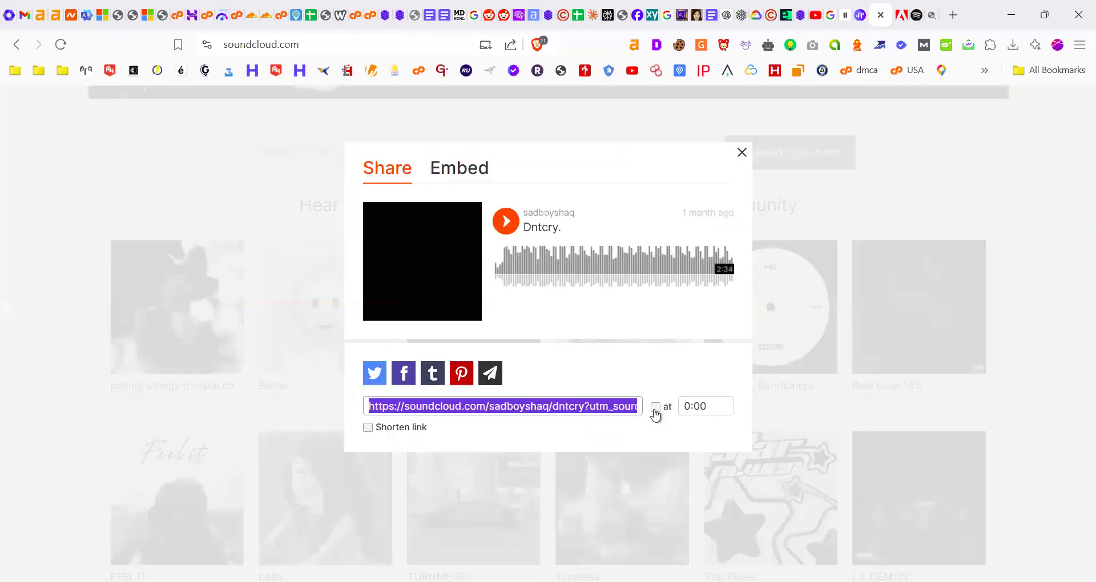
right_click(574, 406)
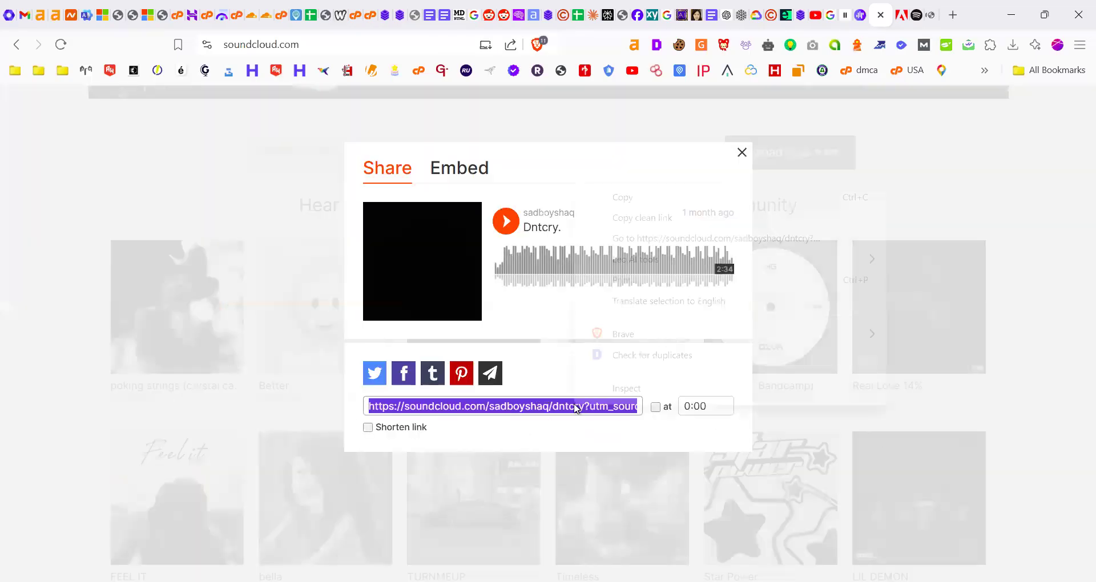
click(634, 199)
Show the track's embed options, copy the iframe embed code and check the player preview
click(451, 170)
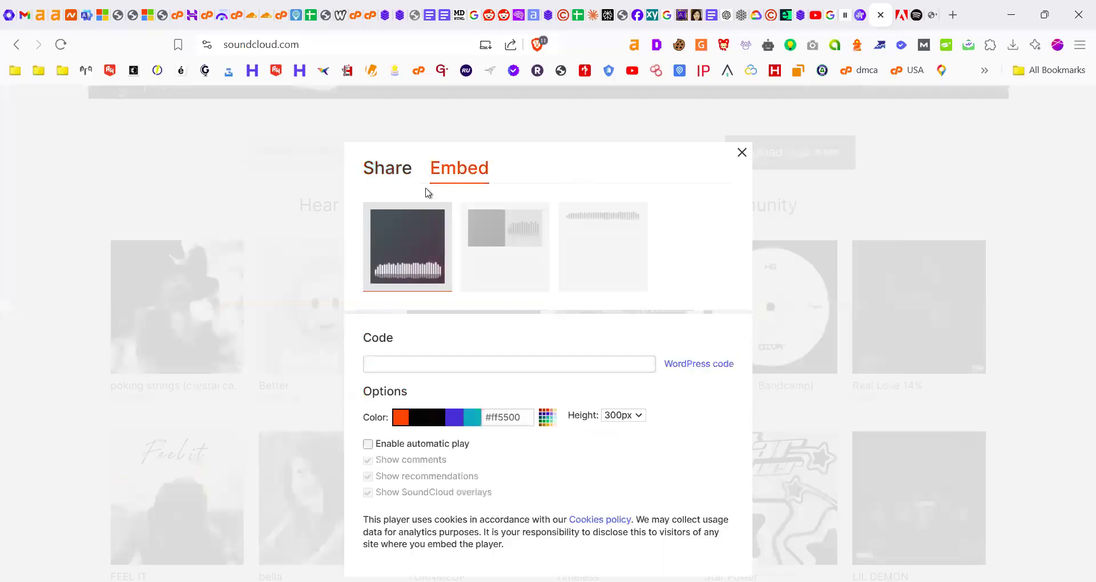
scroll(502, 334, down, 1)
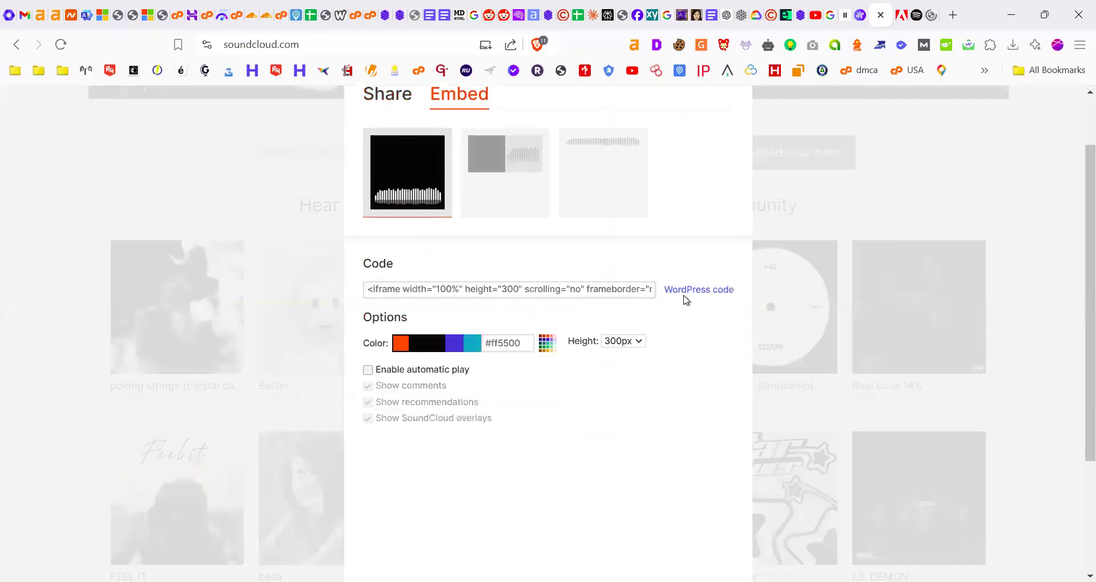
click(684, 291)
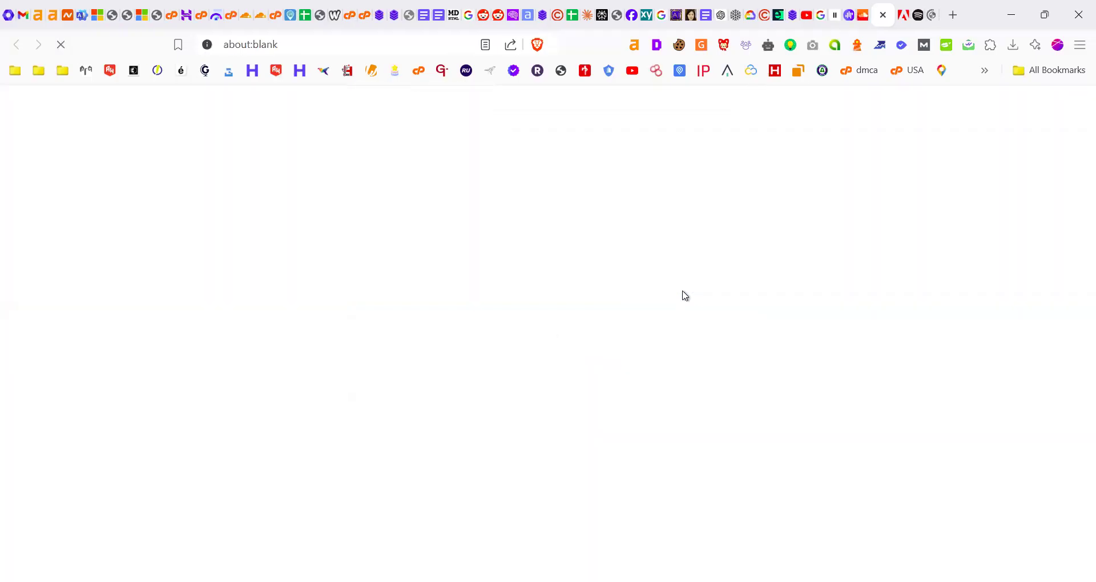
click(864, 7)
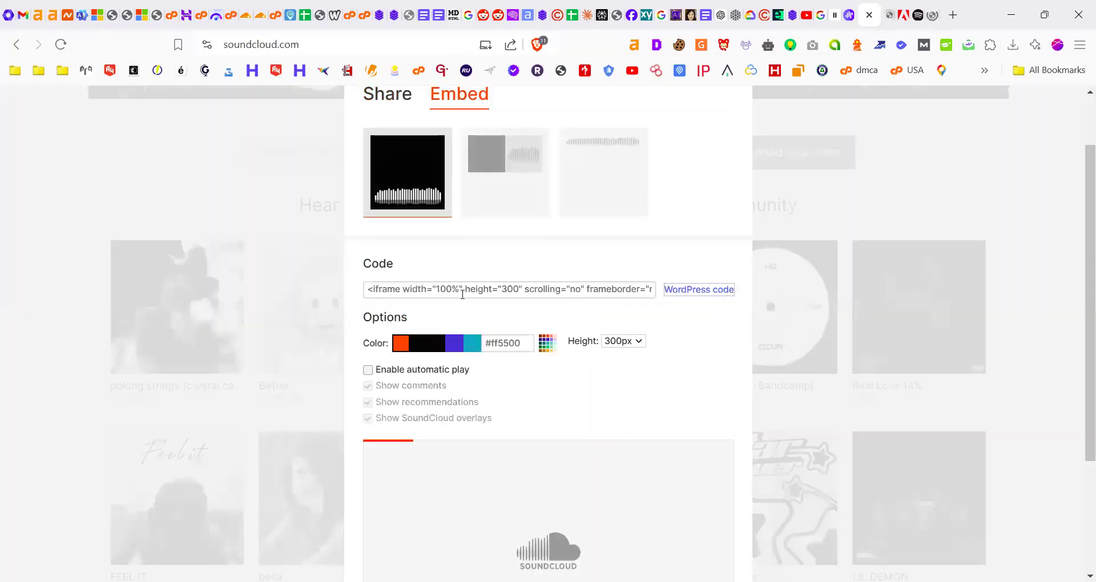
click(450, 290)
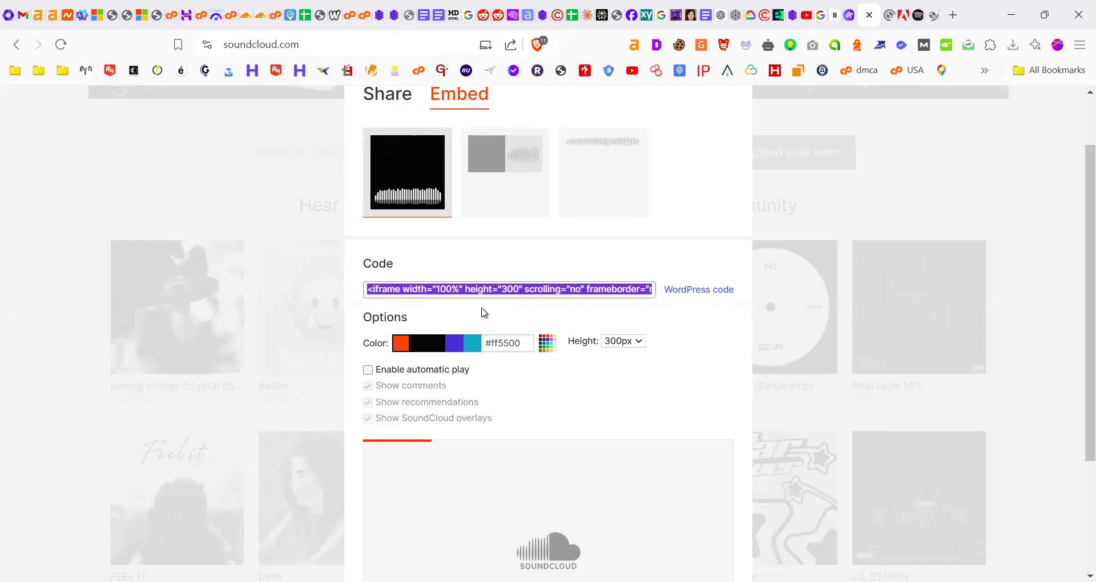
right_click(451, 292)
click(619, 311)
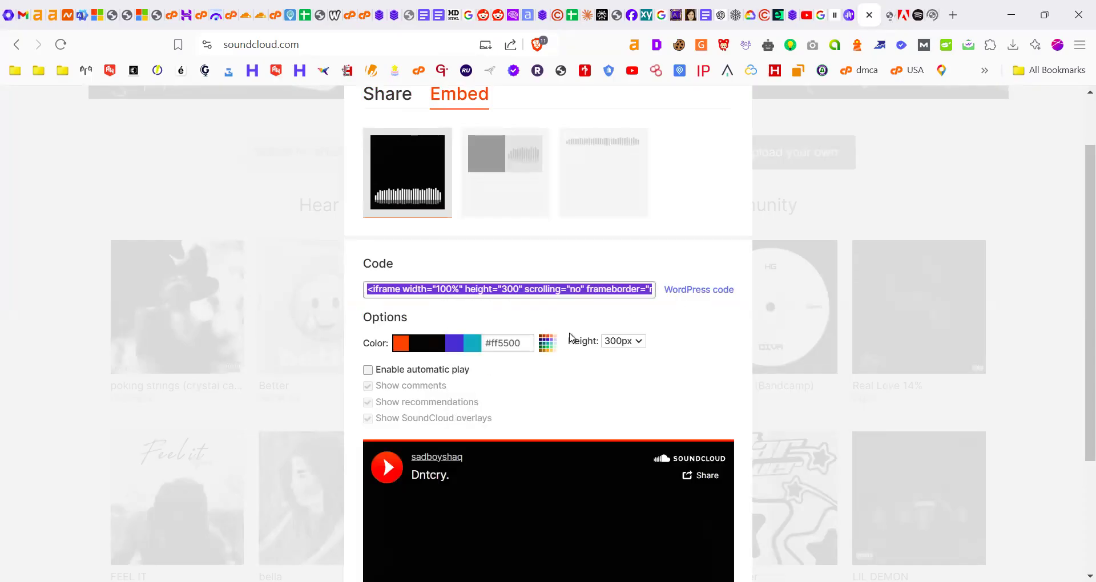
scroll(563, 340, down, 3)
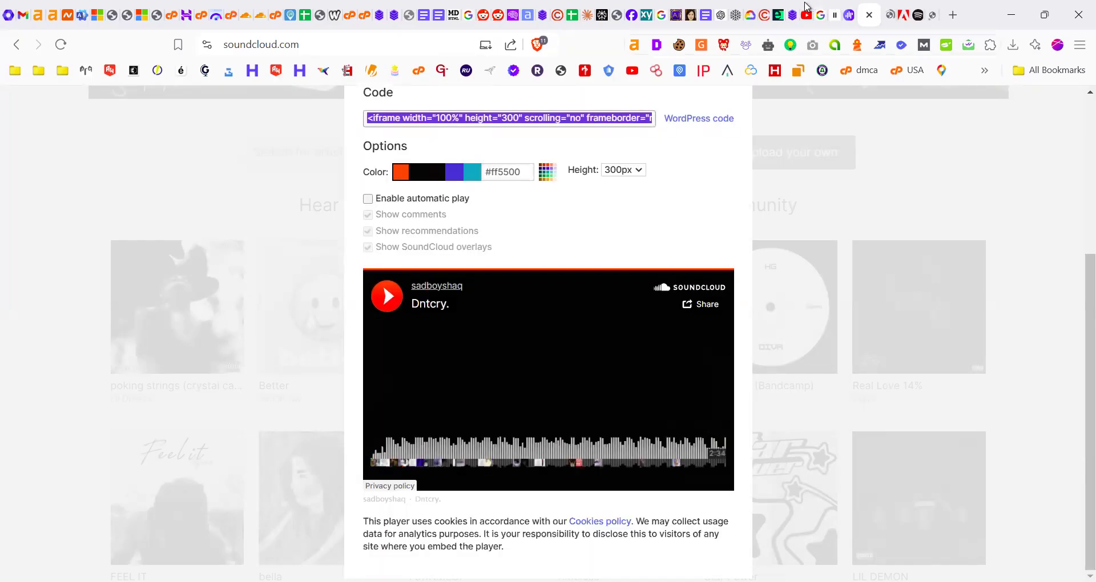
Switch to the new WordPress post and try to paste the SoundCloud iframe code into its visual editor
click(791, 8)
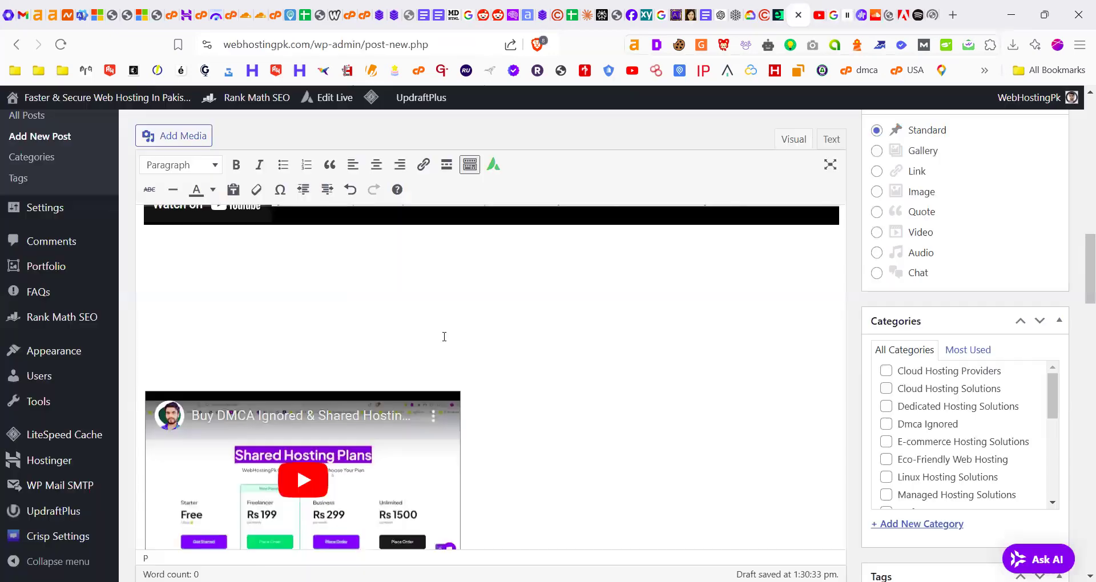
key(ctrl+v)
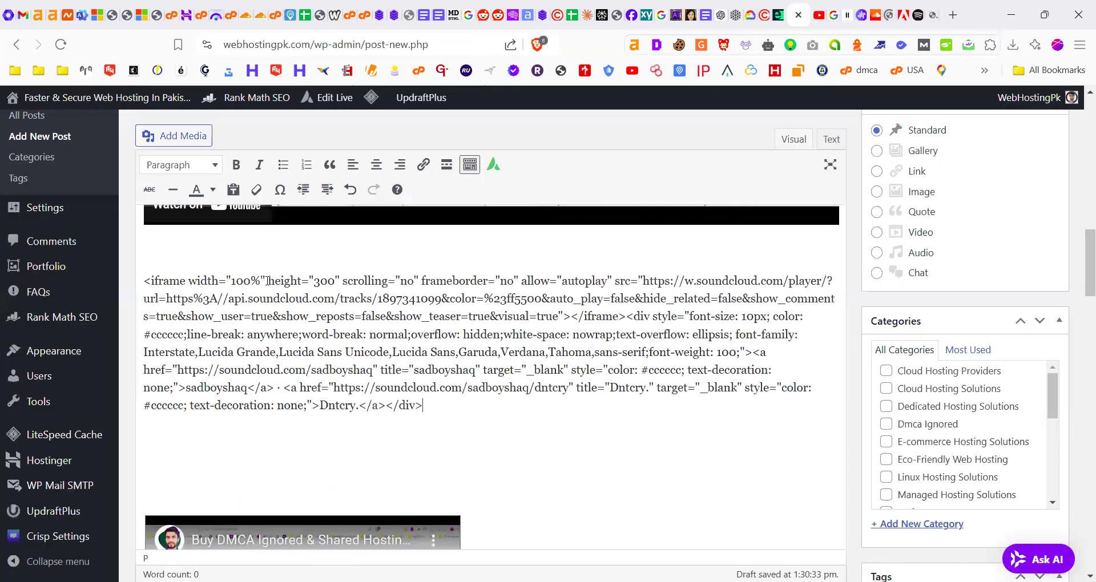
key(ctrl+z)
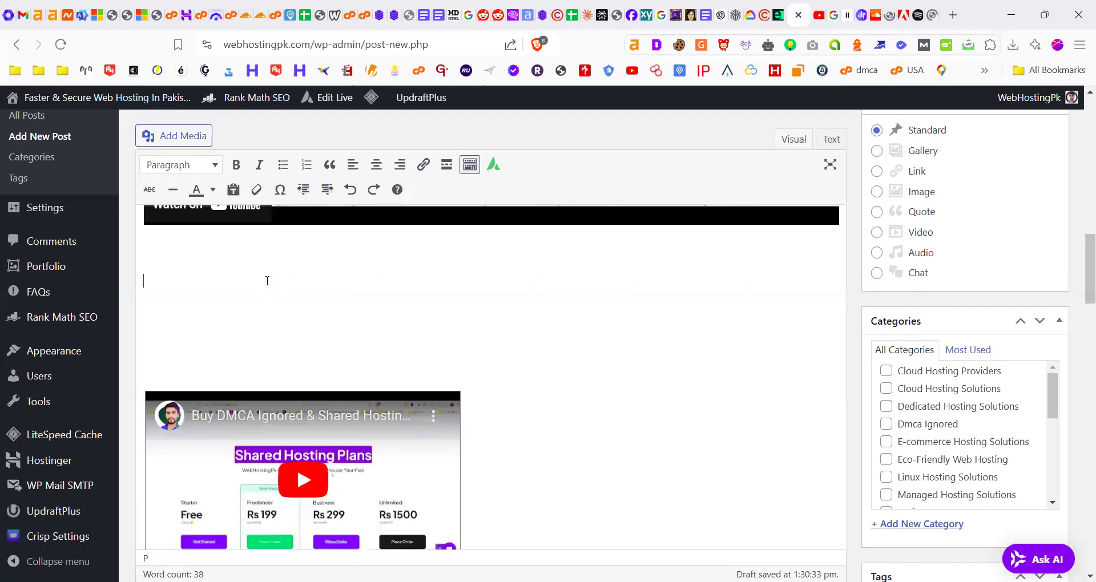
Paste the SoundCloud iframe code into the post's HTML source, on the blank lines between the YouTube link and the YouTube iframe
click(831, 140)
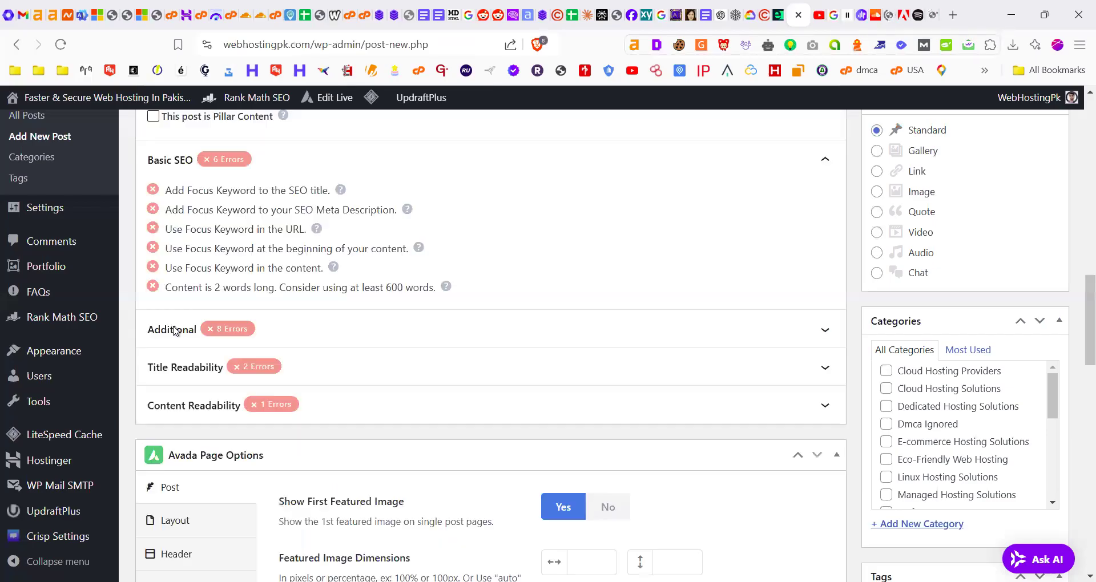
scroll(288, 393, up, 10)
scroll(285, 394, up, 5)
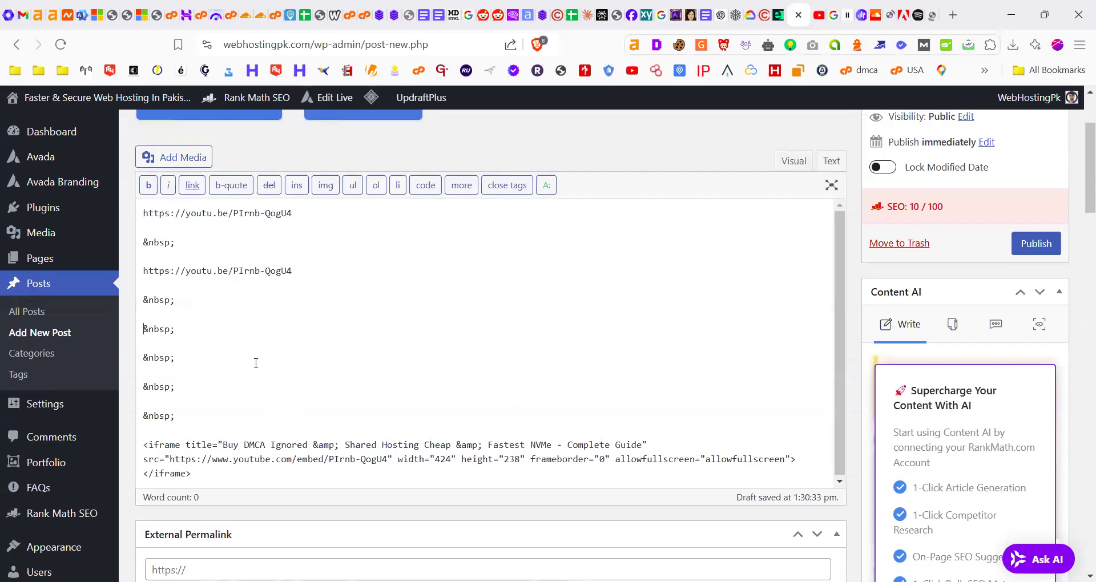
key(ctrl+v)
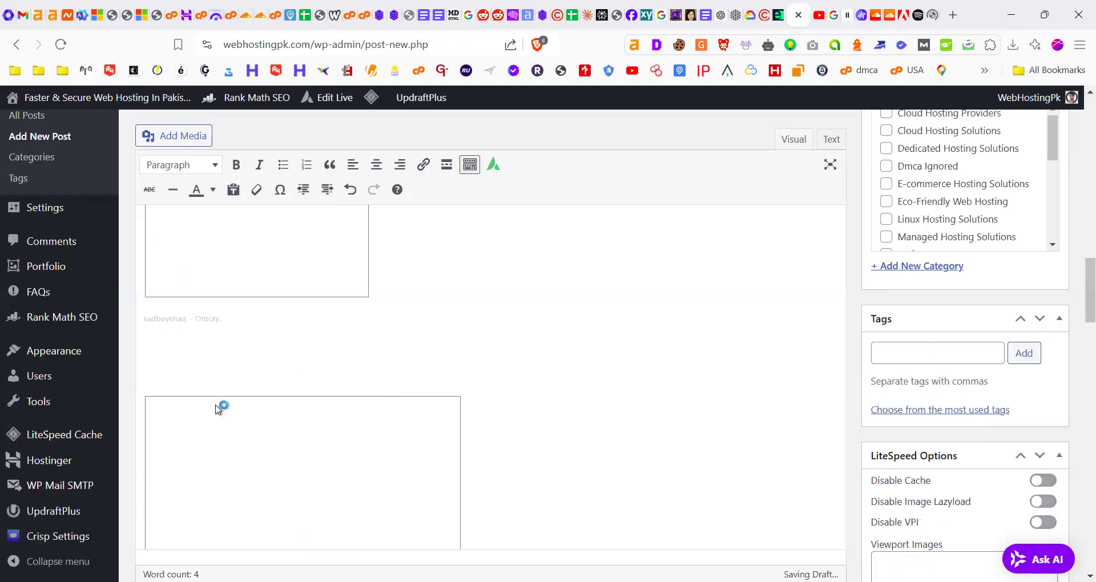
Test playback of the embedded SoundCloud track in the visual editor and look over the YouTube videos above it
scroll(309, 379, up, 3)
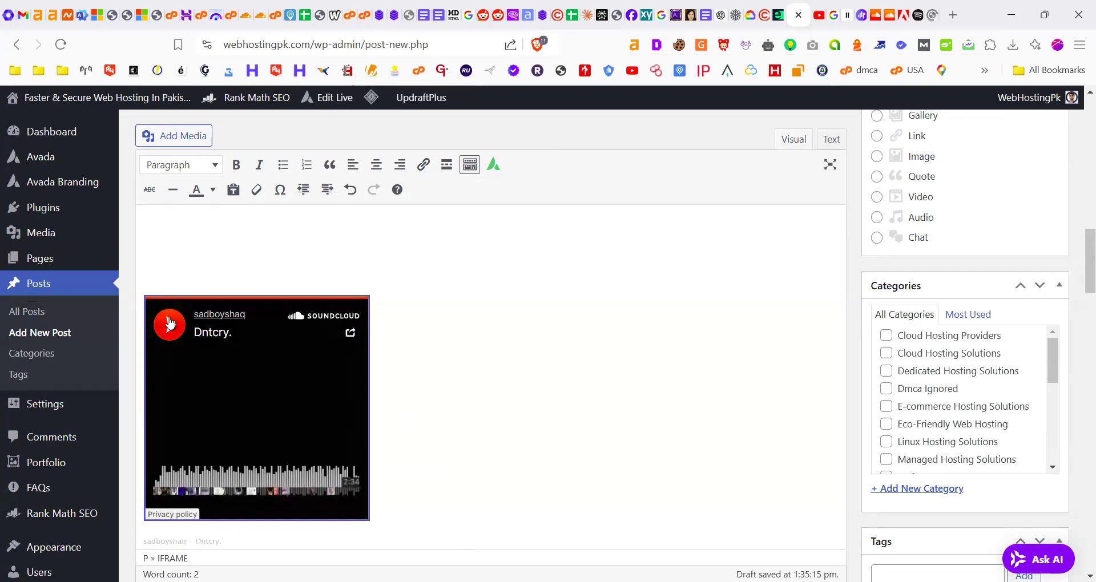
click(168, 323)
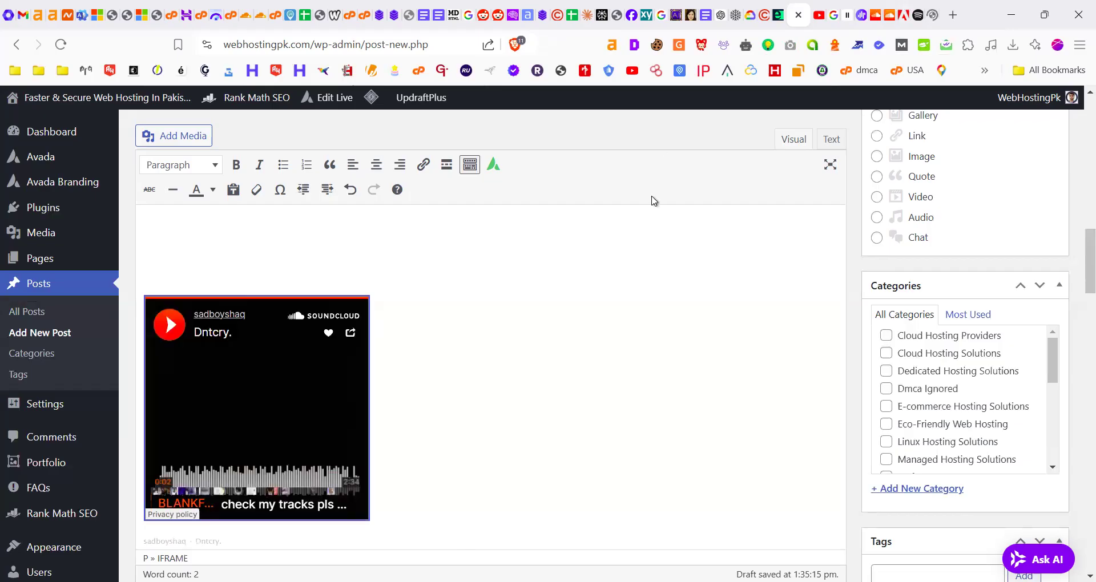
scroll(625, 417, up, 5)
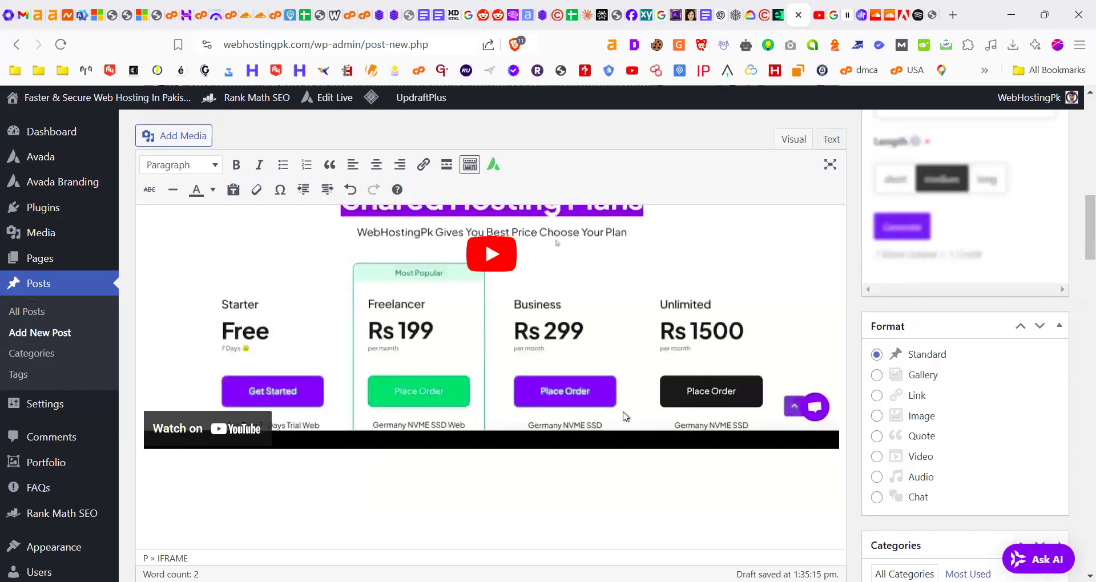
scroll(625, 417, up, 3)
scroll(653, 477, down, 3)
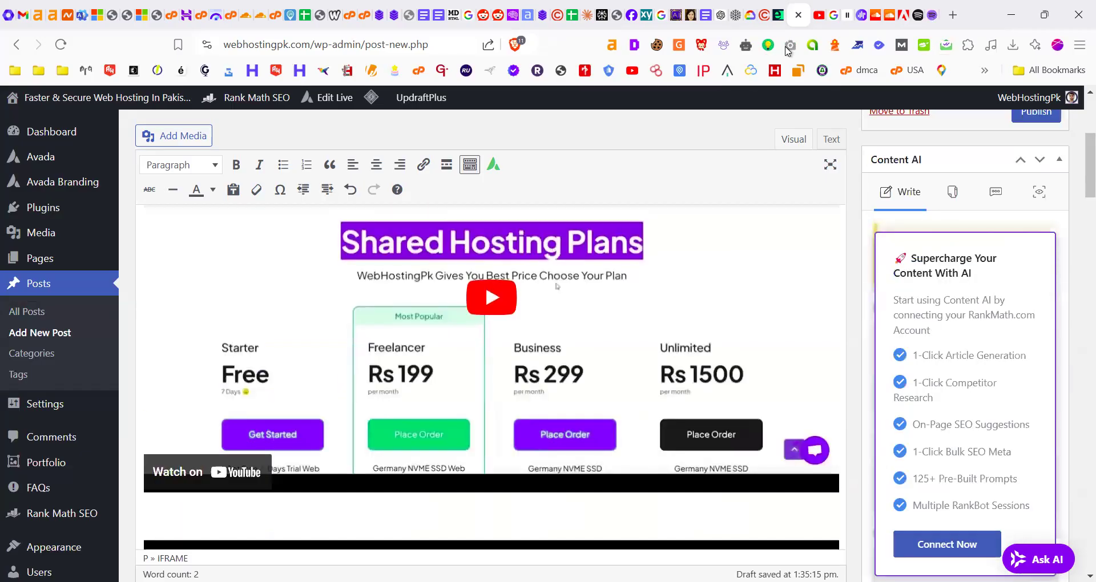
scroll(491, 343, up, 5)
Switch to Spotify for Podcasters, start the first episode and upload the dmca_ignored_hosting_description MP3 file
click(932, 15)
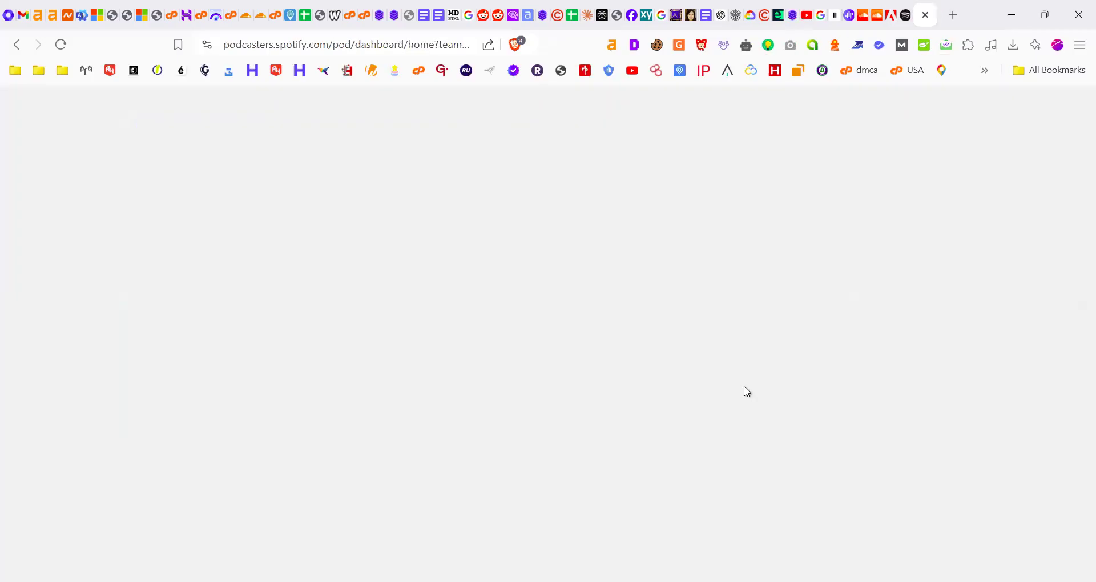
scroll(567, 335, up, 2)
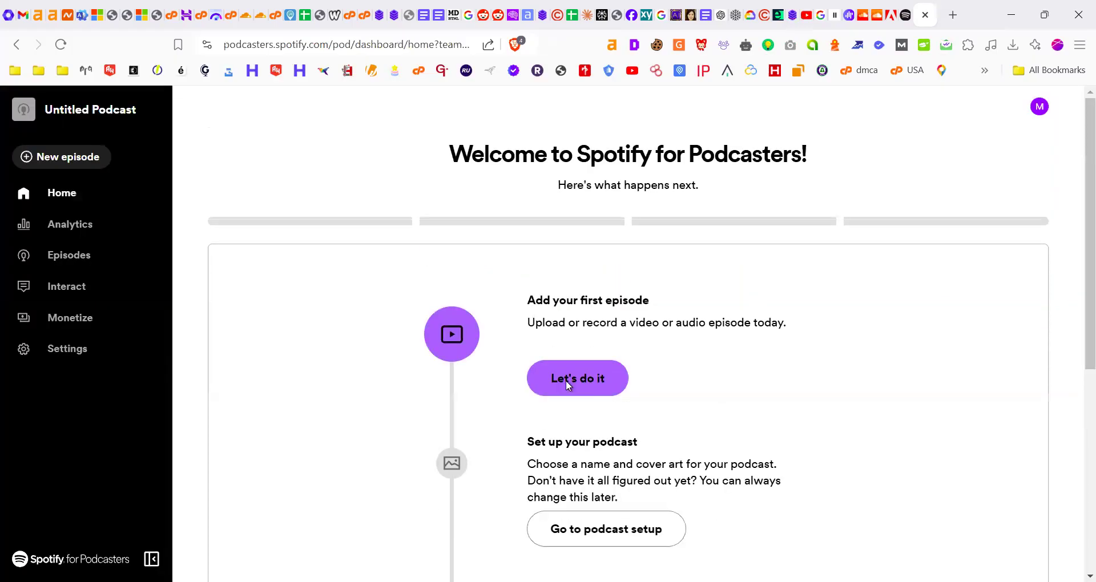
click(566, 380)
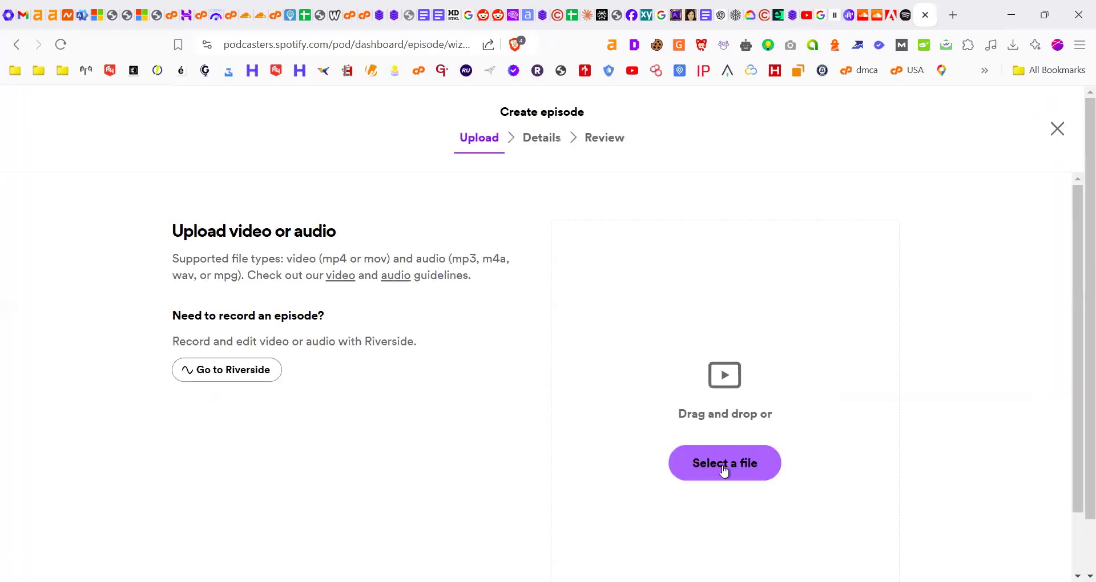
click(726, 459)
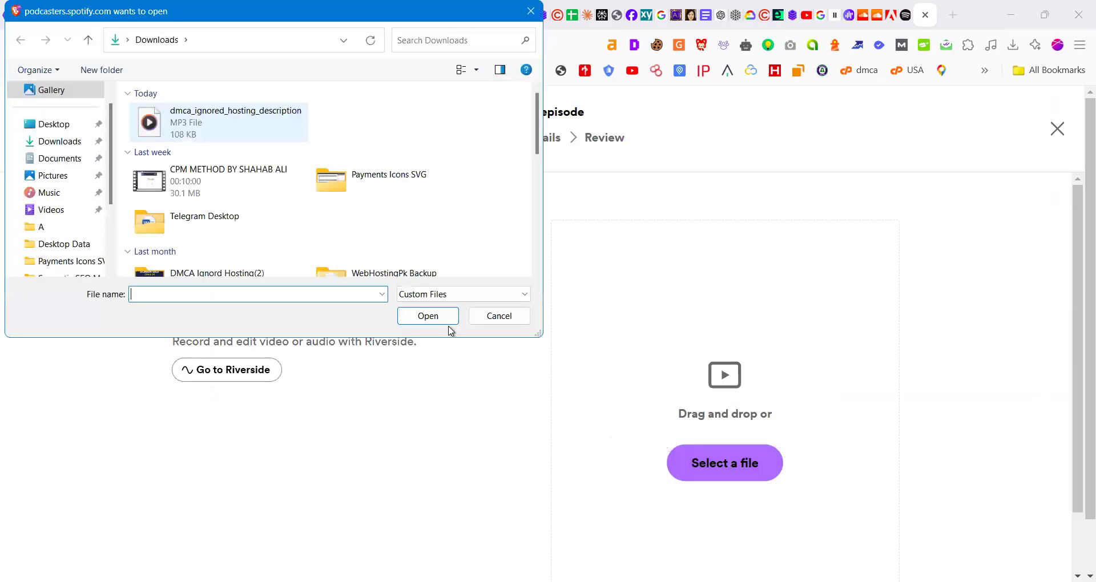
click(432, 320)
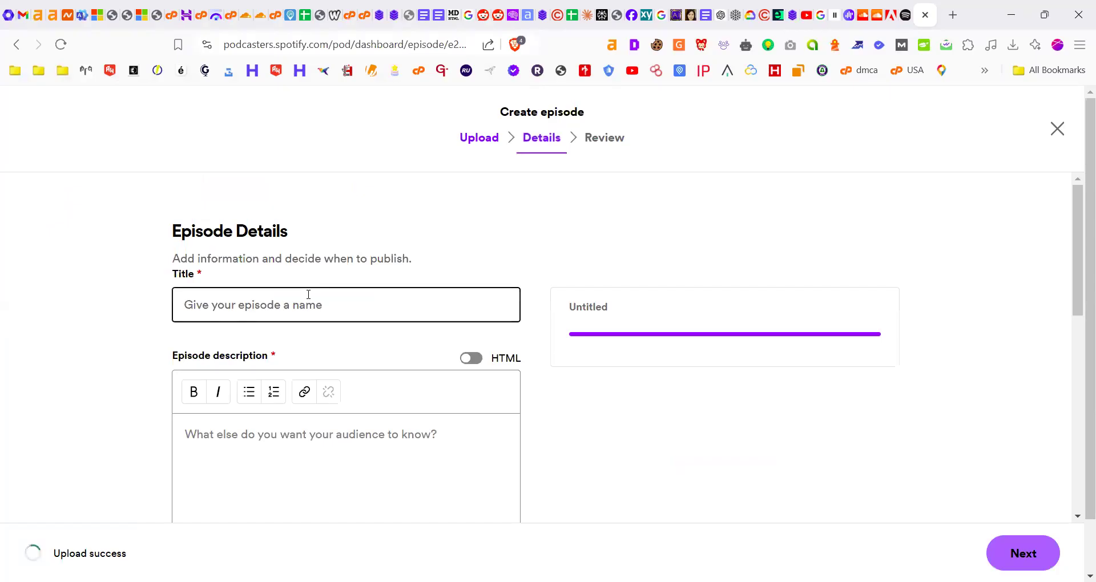
Enter "Test" as the episode title and "Hhhhhhas asadsd as asd" as the episode description
text(Text)
key(BackSpace)
key(BackSpace)
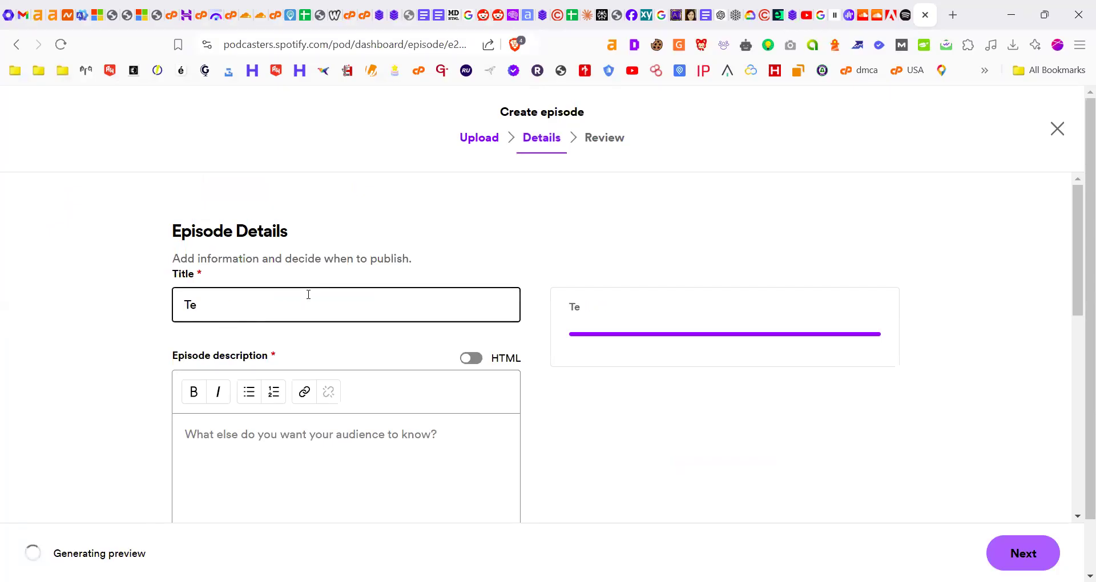
text(st)
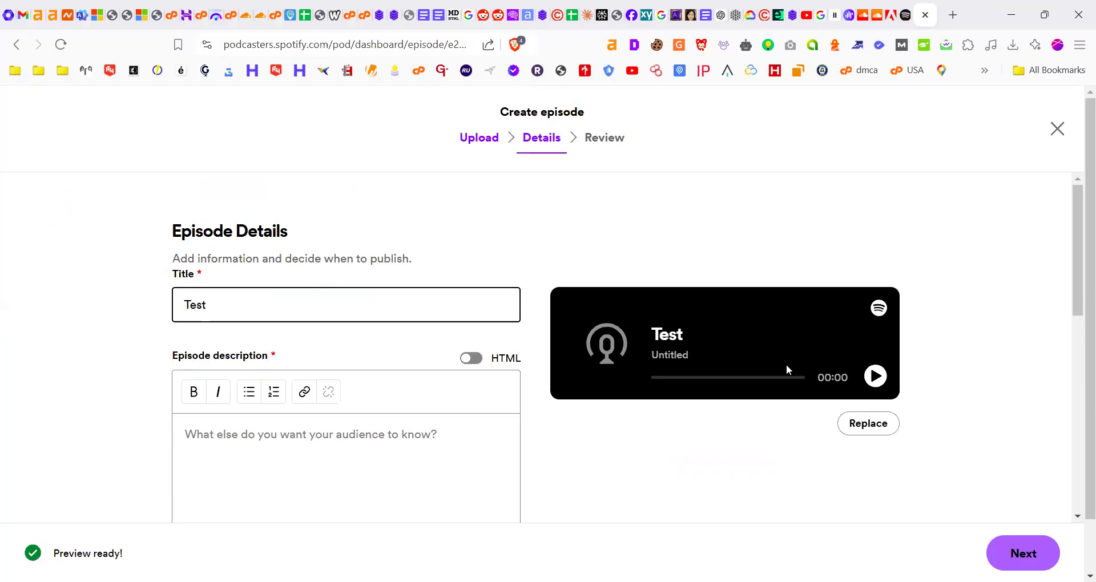
click(211, 443)
text(H)
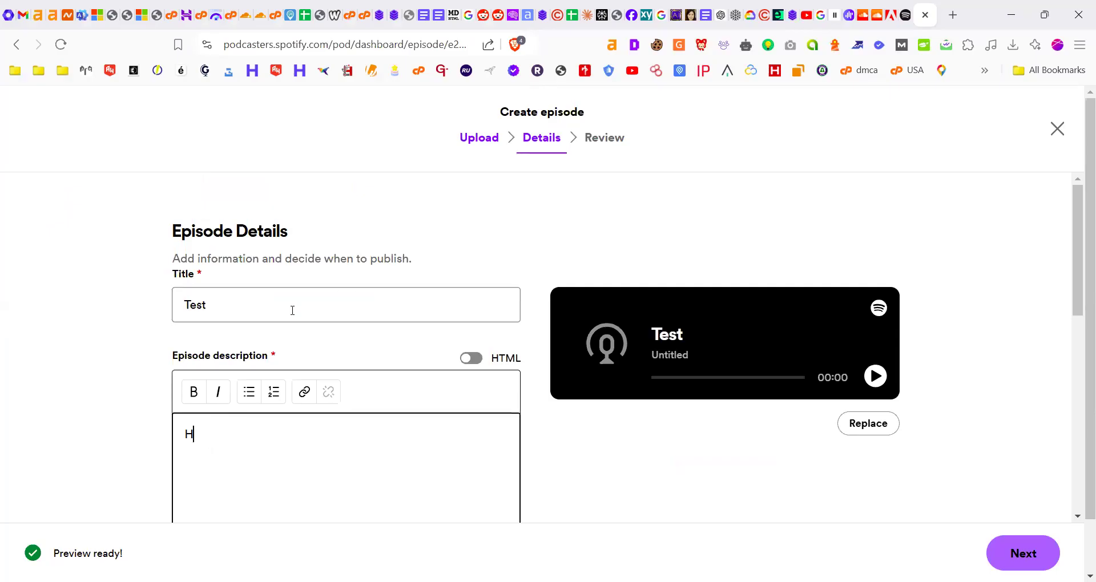
text(hhhhhas asadsd)
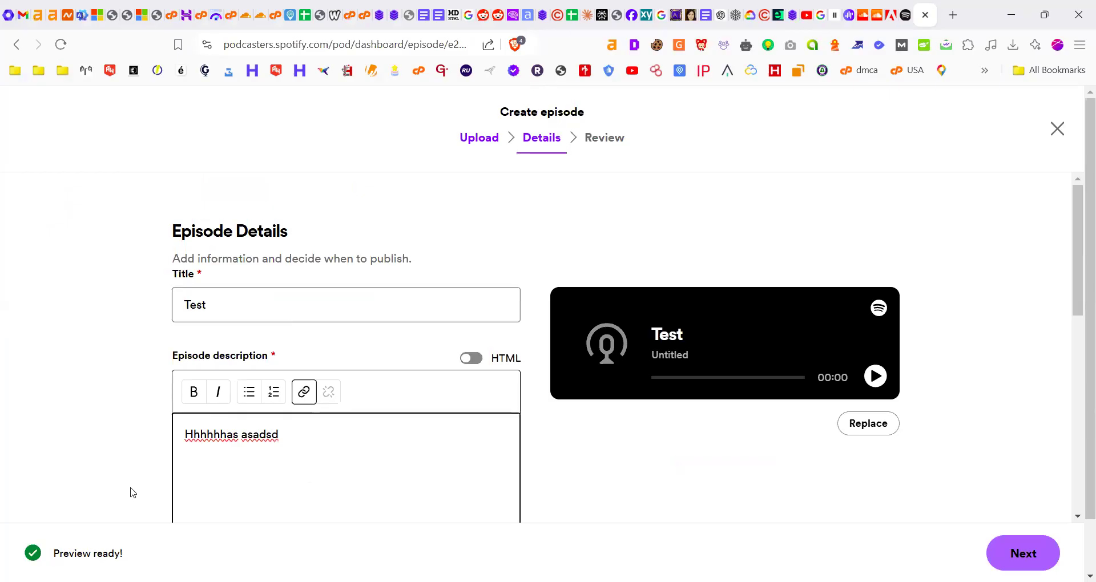
text( as asd)
scroll(338, 298, down, 3)
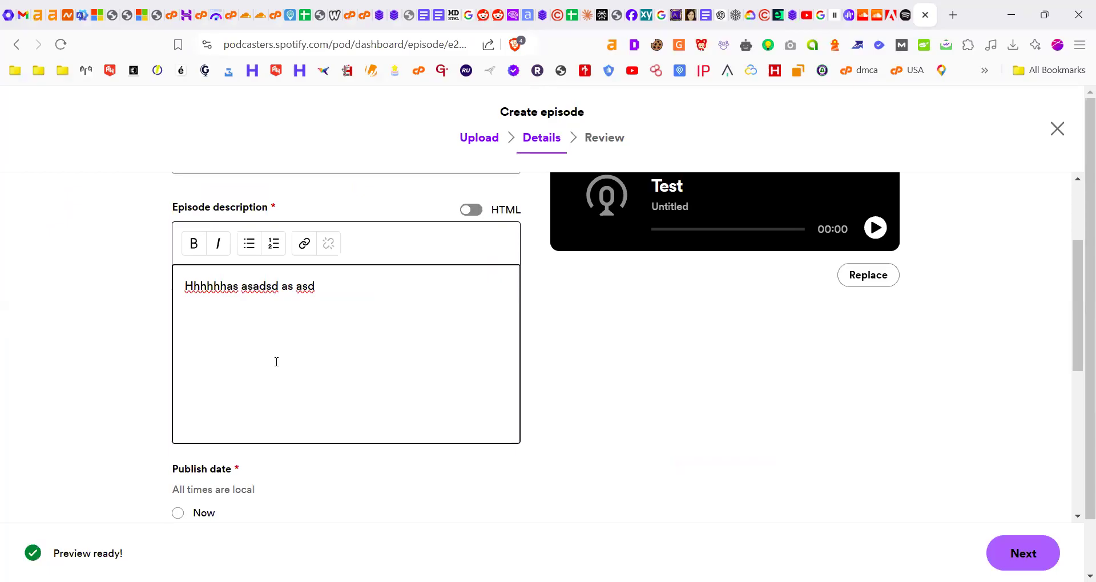
Show the link options for the word "asadsd" in the episode description without adding a link
double_click(260, 286)
scroll(260, 286, up, 1)
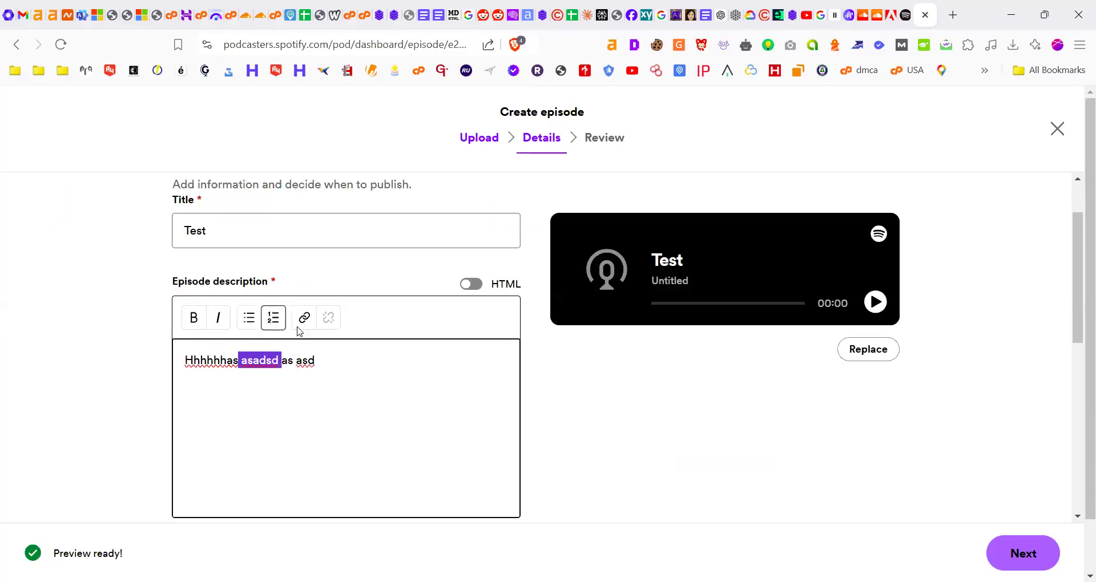
click(303, 317)
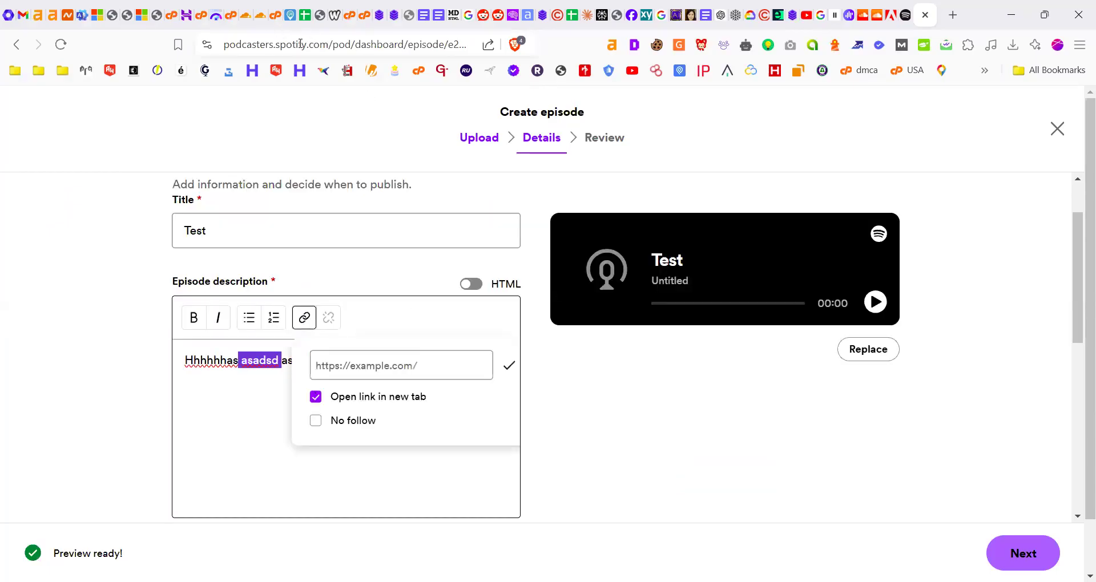
click(436, 371)
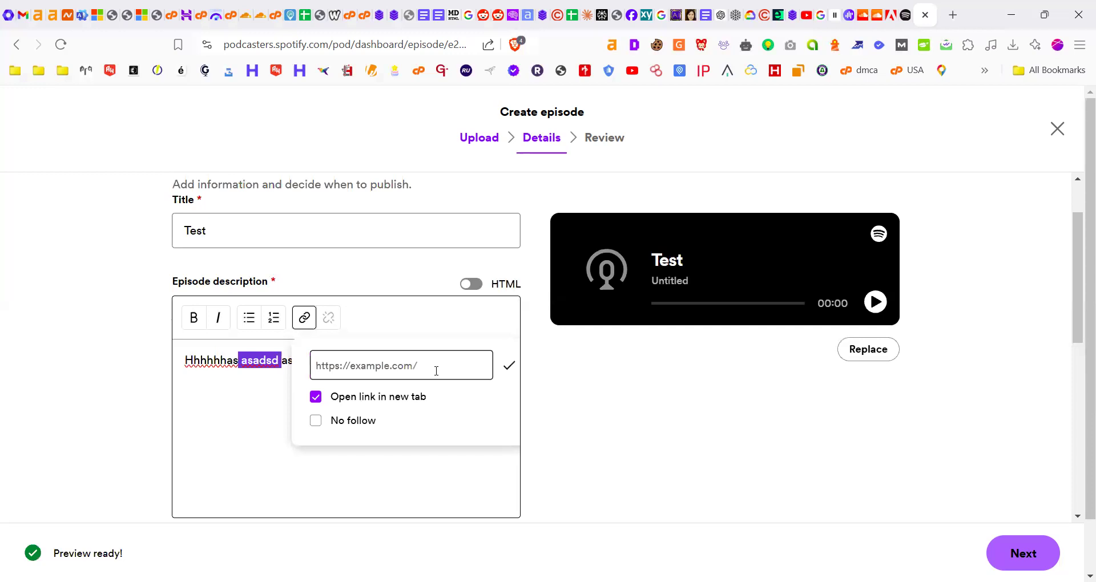
click(436, 371)
click(233, 360)
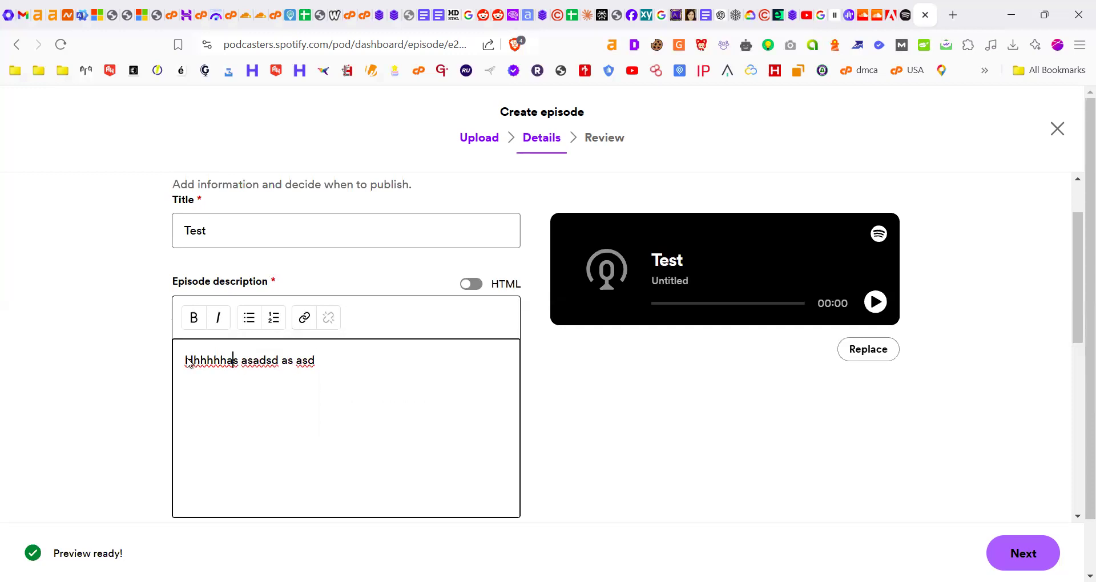
double_click(204, 357)
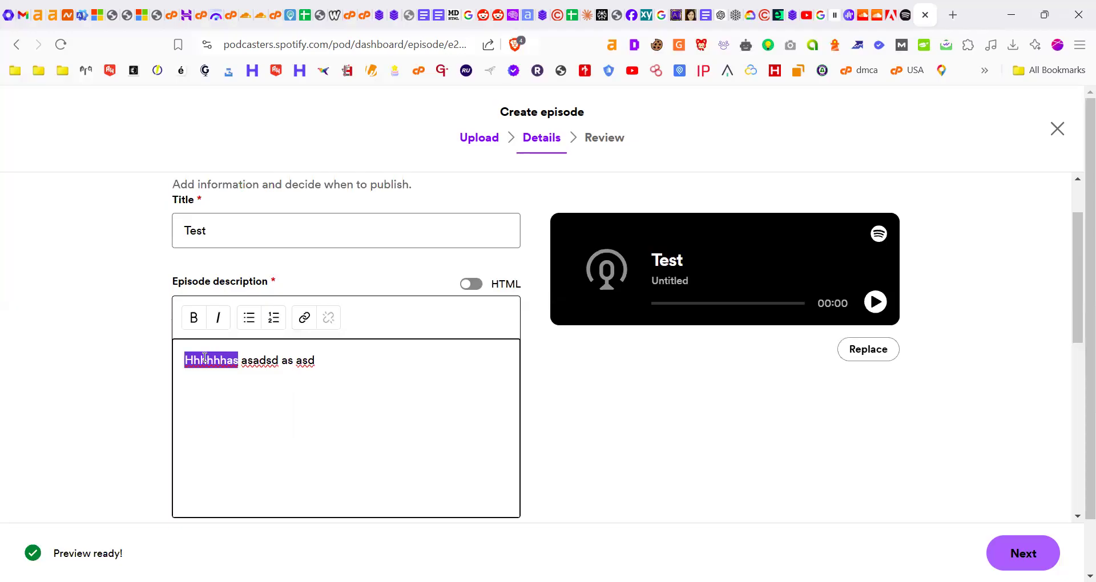
click(204, 358)
Set the episode to publish now and answer No for both explicit content and promotional content
scroll(204, 358, down, 3)
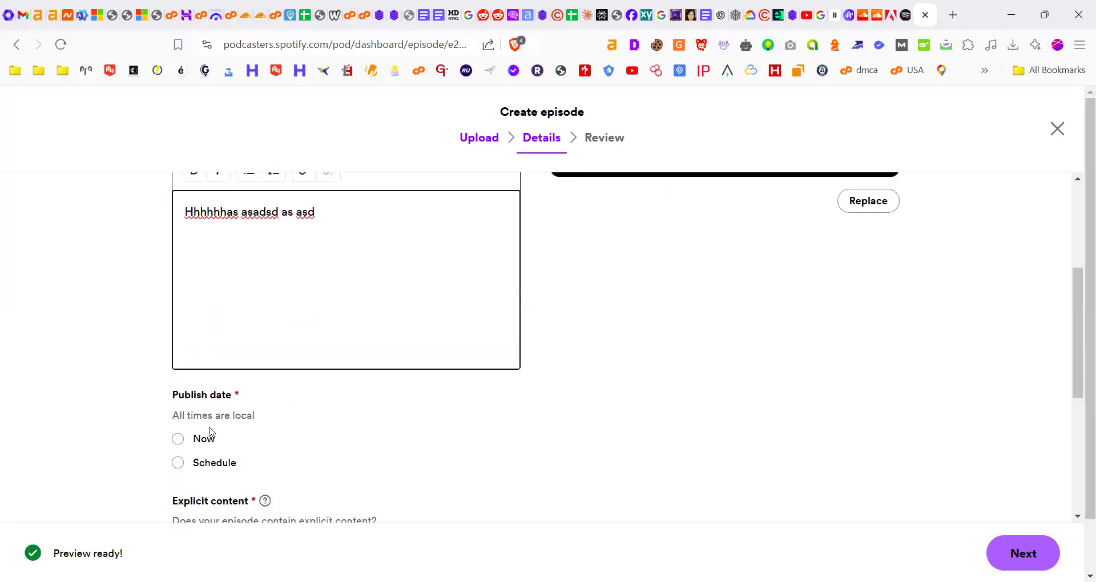
scroll(191, 405, down, 5)
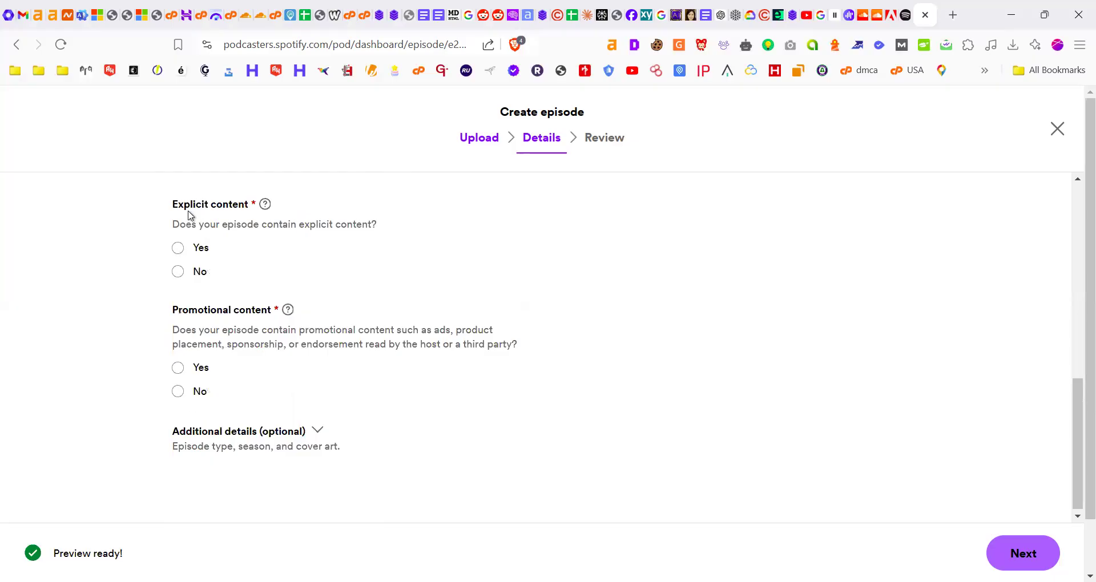
click(177, 271)
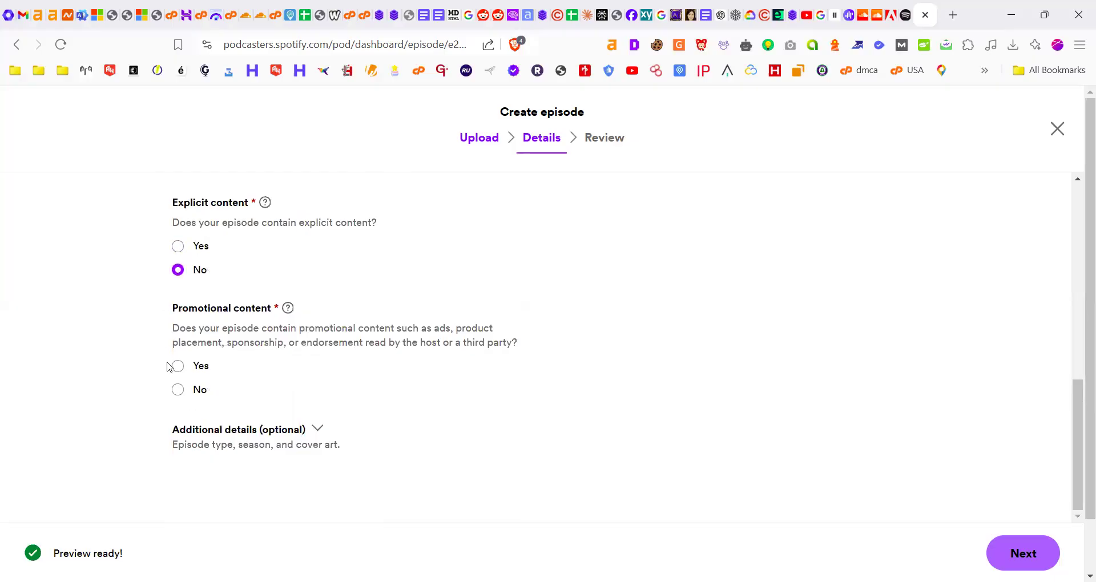
click(178, 392)
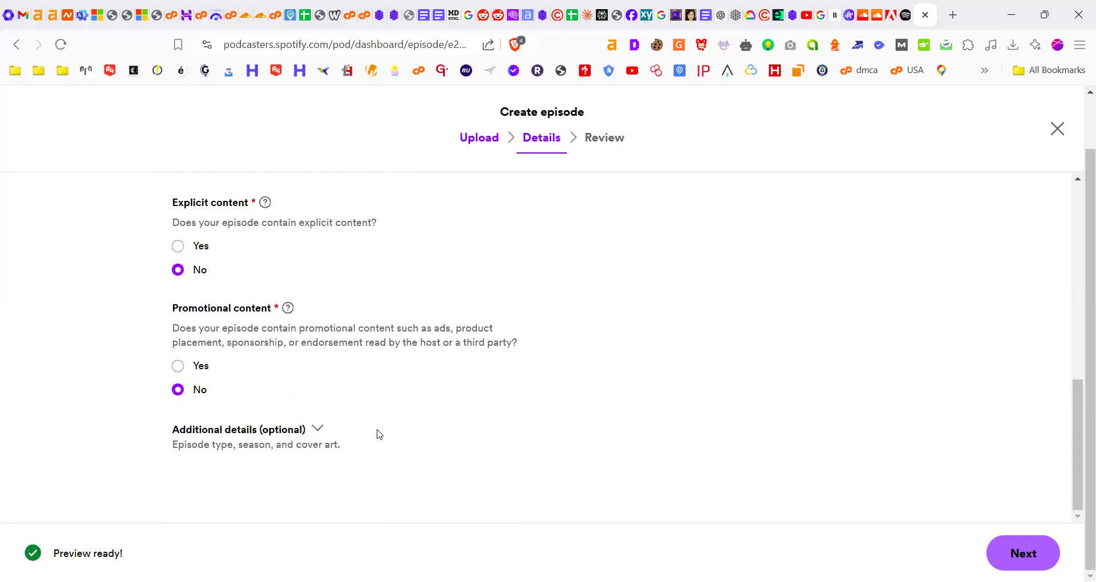
Go back over the episode's title, description and audio preview to review the entered details
scroll(704, 360, up, 10)
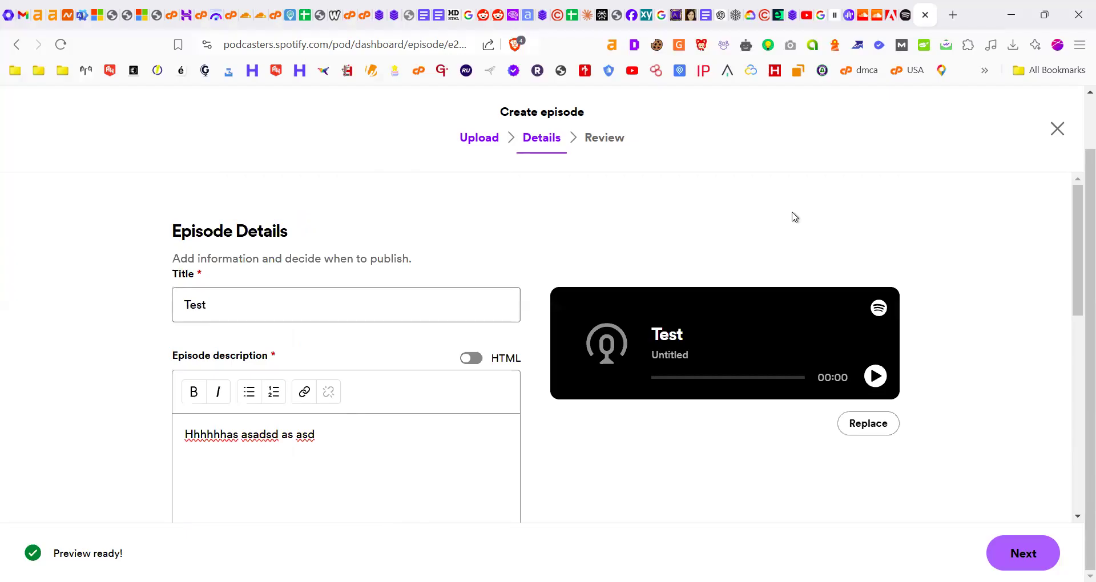
scroll(811, 485, down, 1)
scroll(806, 479, up, 1)
scroll(588, 302, down, 3)
scroll(575, 311, up, 3)
triple_click(268, 312)
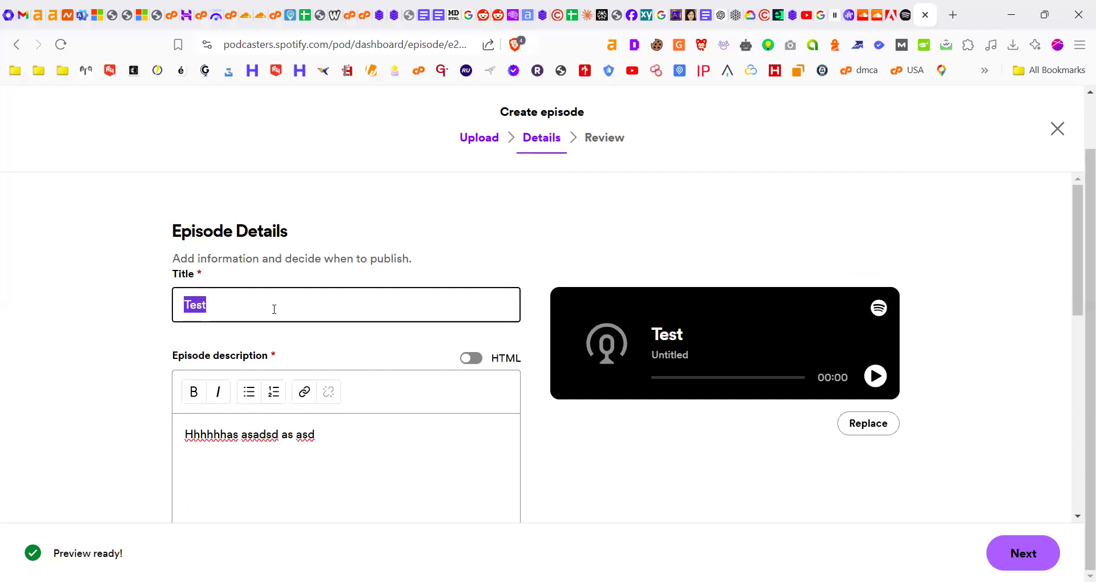
click(296, 447)
scroll(205, 336, down, 2)
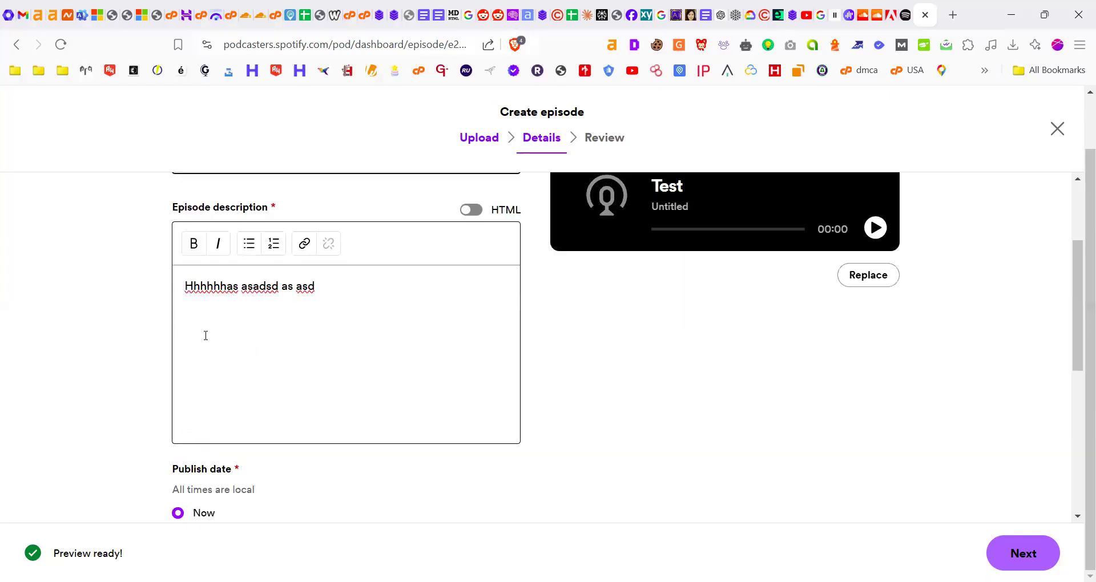
Show the link options for the start of the description text and review the publish date and content declaration settings
drag(177, 280, 359, 420)
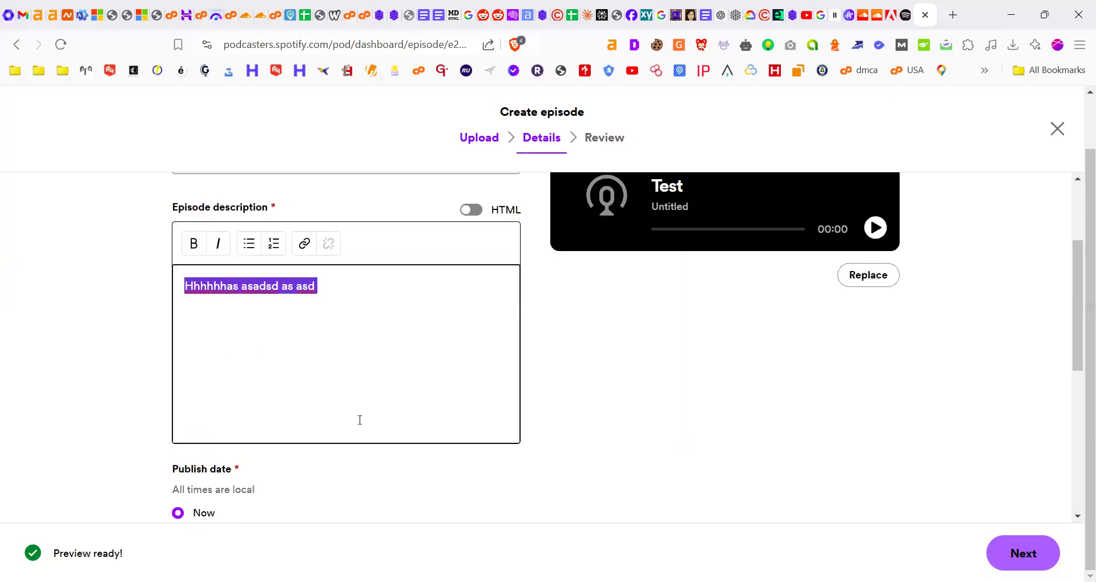
scroll(374, 392, up, 2)
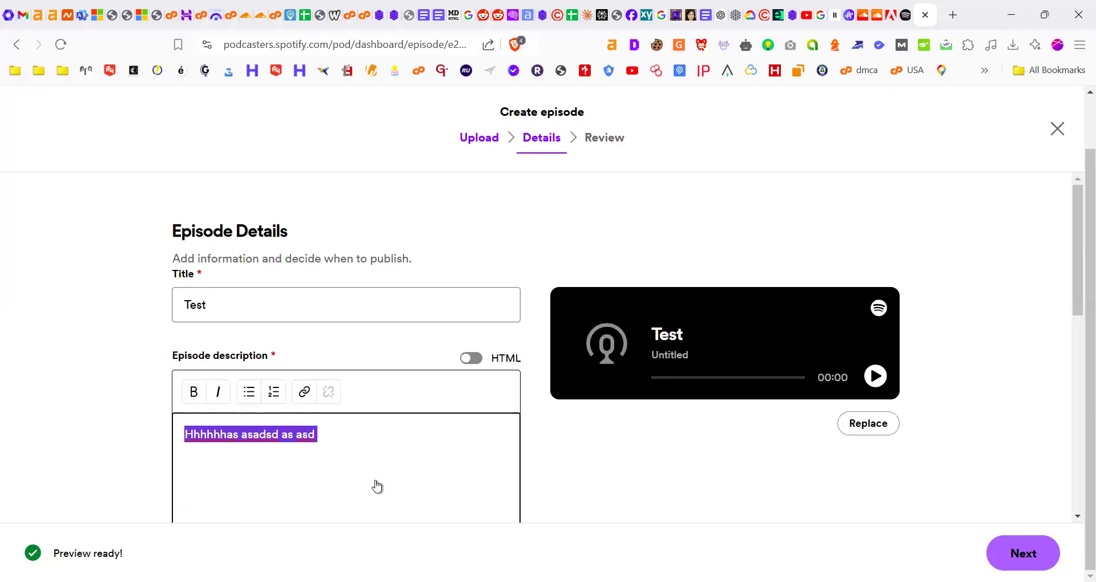
key(ctrl+k)
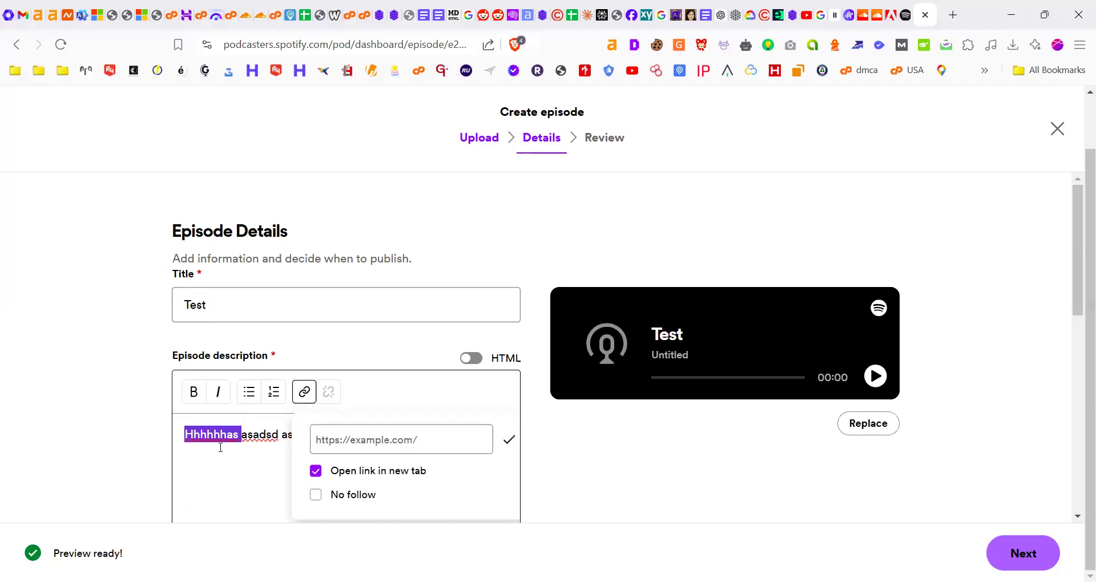
click(226, 459)
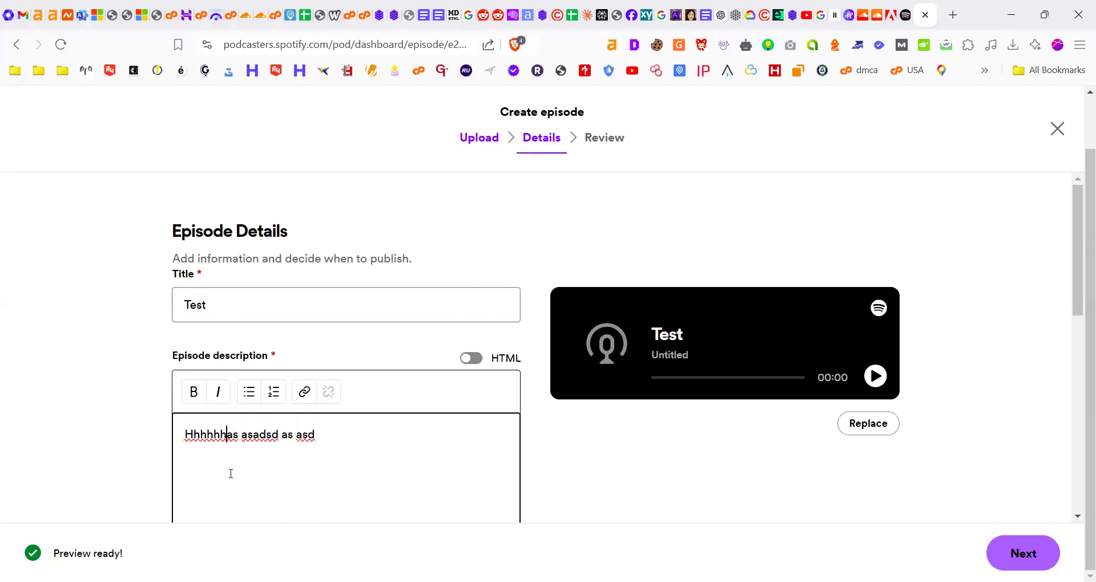
scroll(231, 474, down, 8)
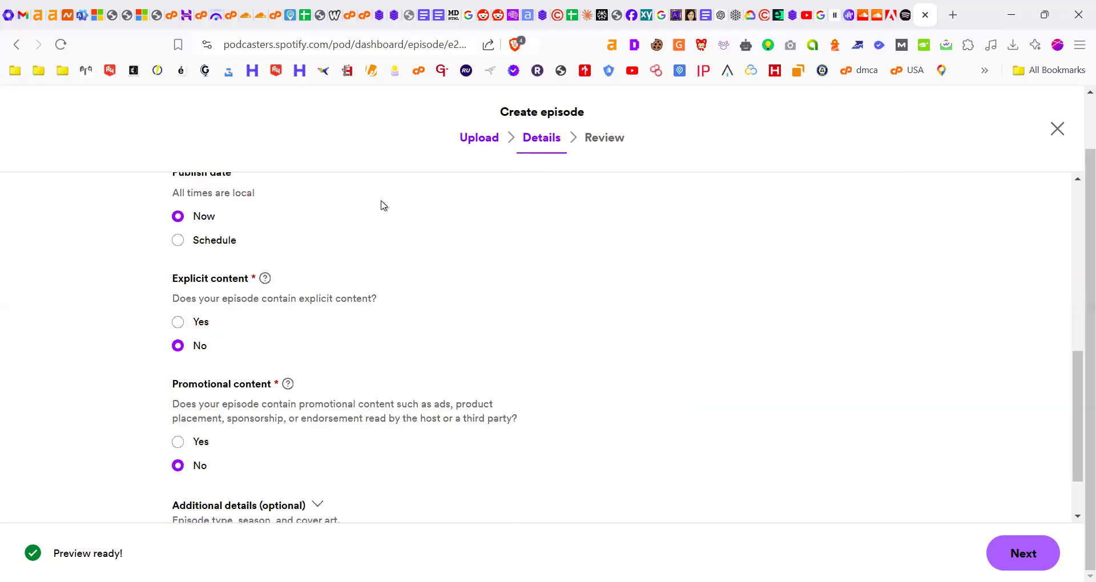
scroll(214, 315, up, 1)
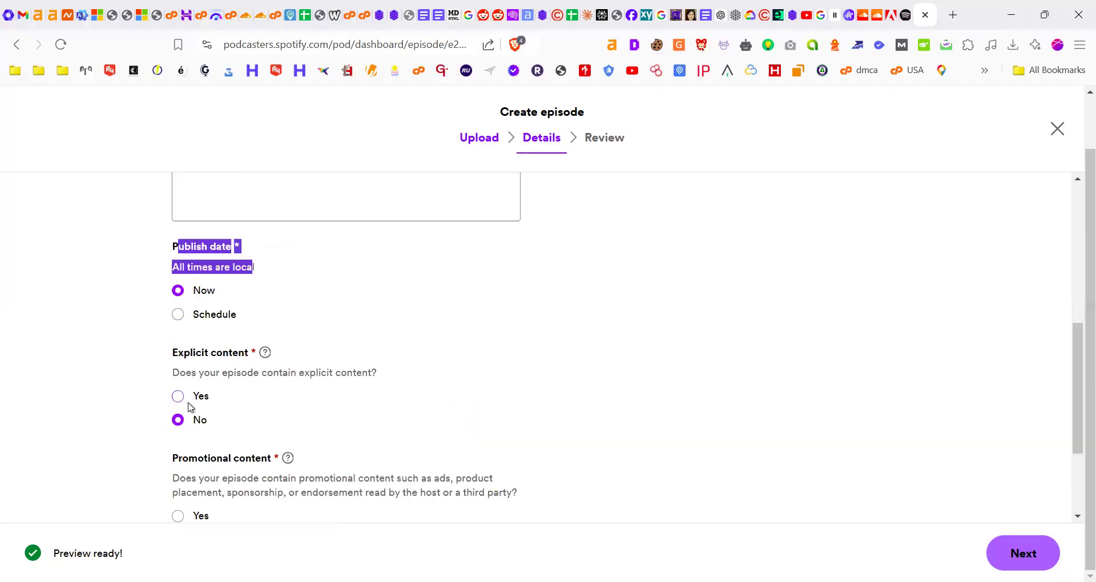
Check the remaining episode details, advance to the episode's review page and briefly play the audio preview
scroll(188, 405, down, 1)
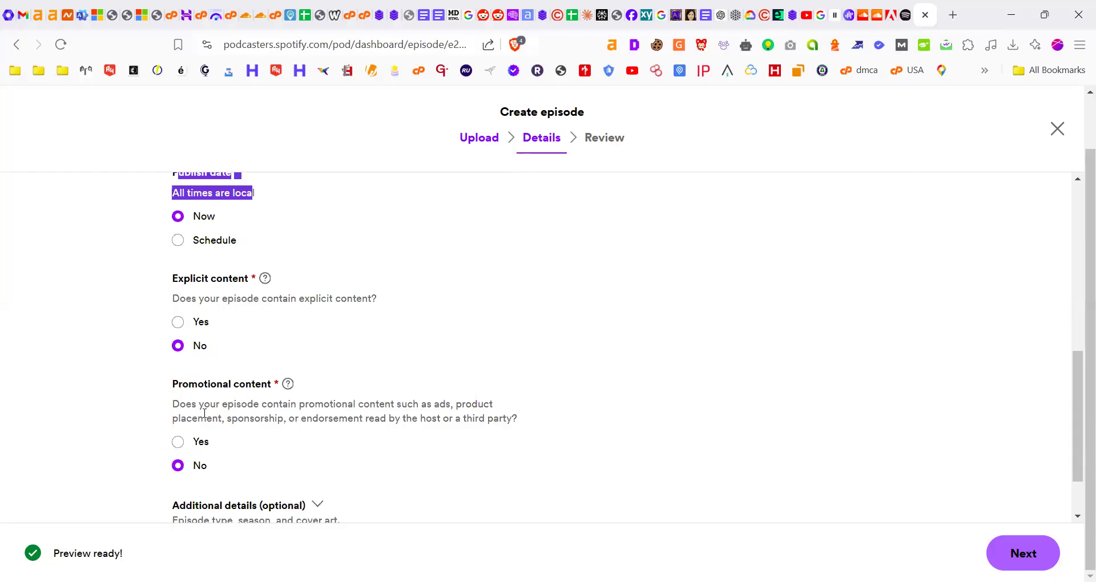
scroll(204, 413, down, 1)
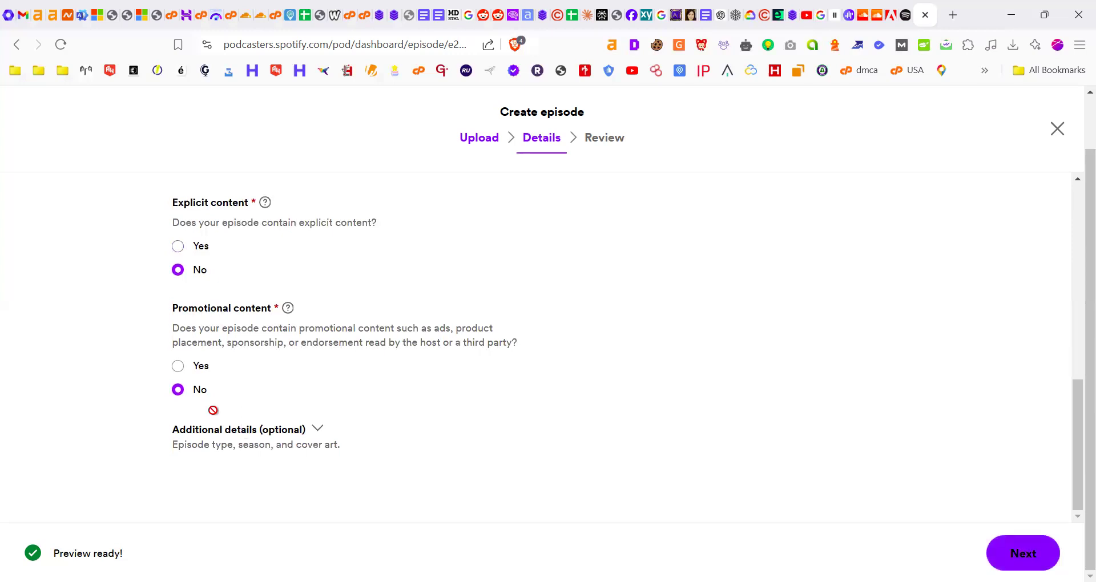
key(Return)
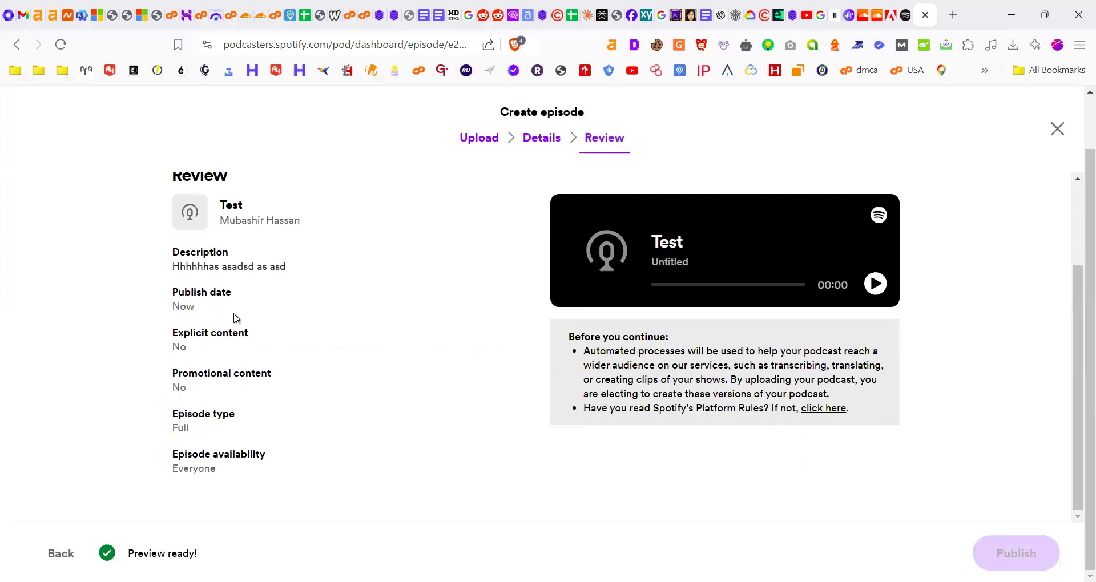
click(874, 284)
click(875, 287)
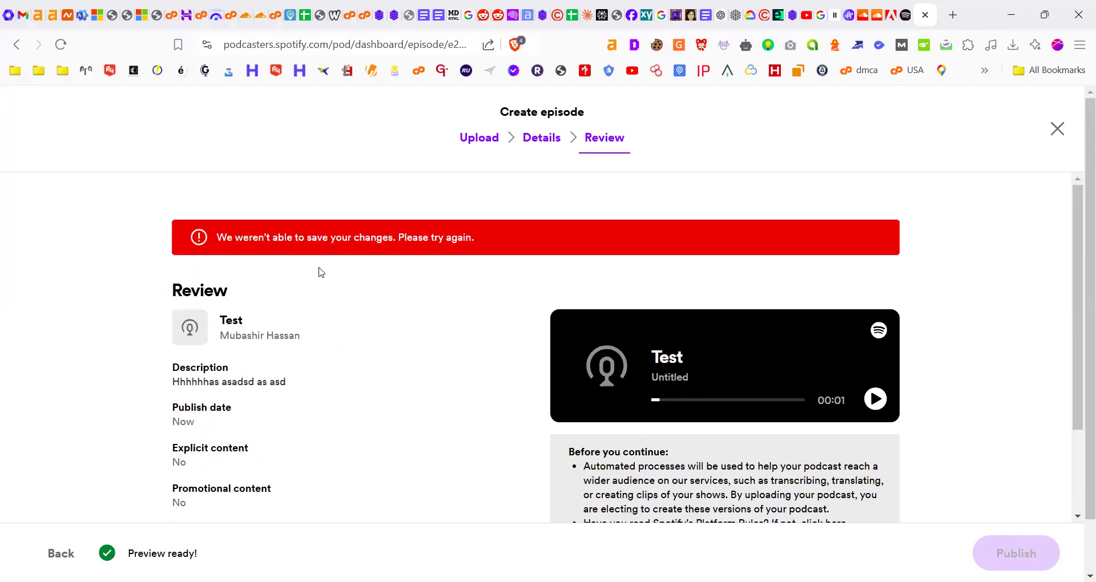
Read the notice above the episode review and the notes under "Before you continue"
drag(243, 238, 435, 238)
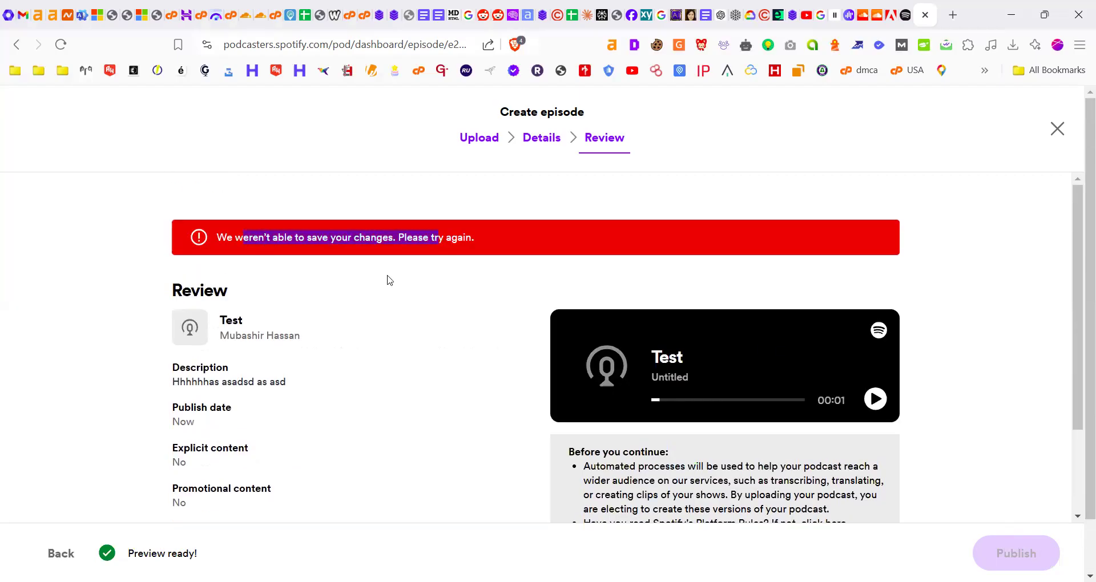
scroll(221, 392, down, 3)
drag(584, 351, 868, 415)
click(745, 398)
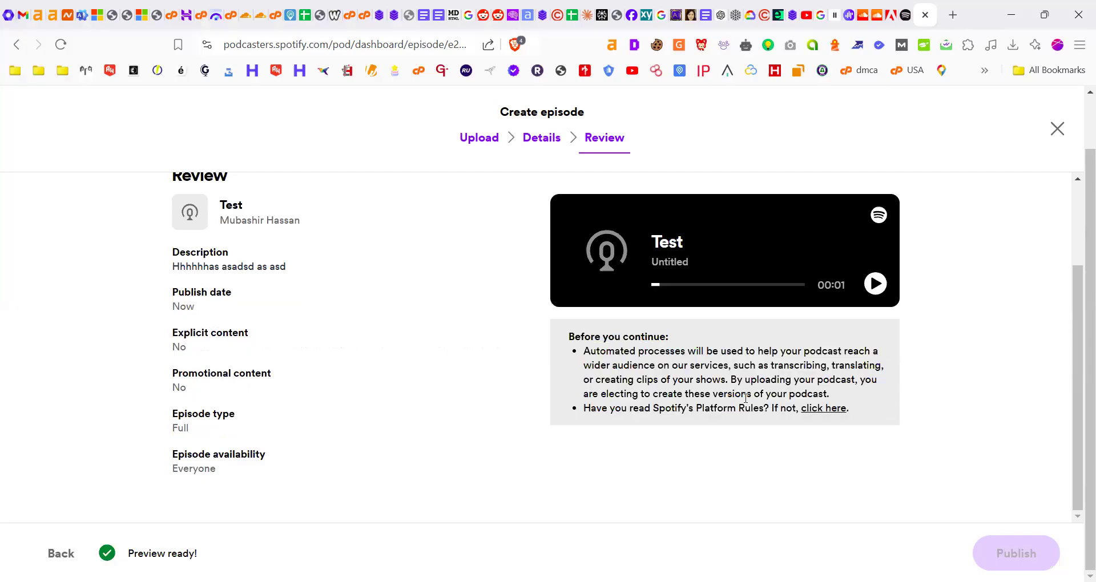
scroll(963, 433, up, 3)
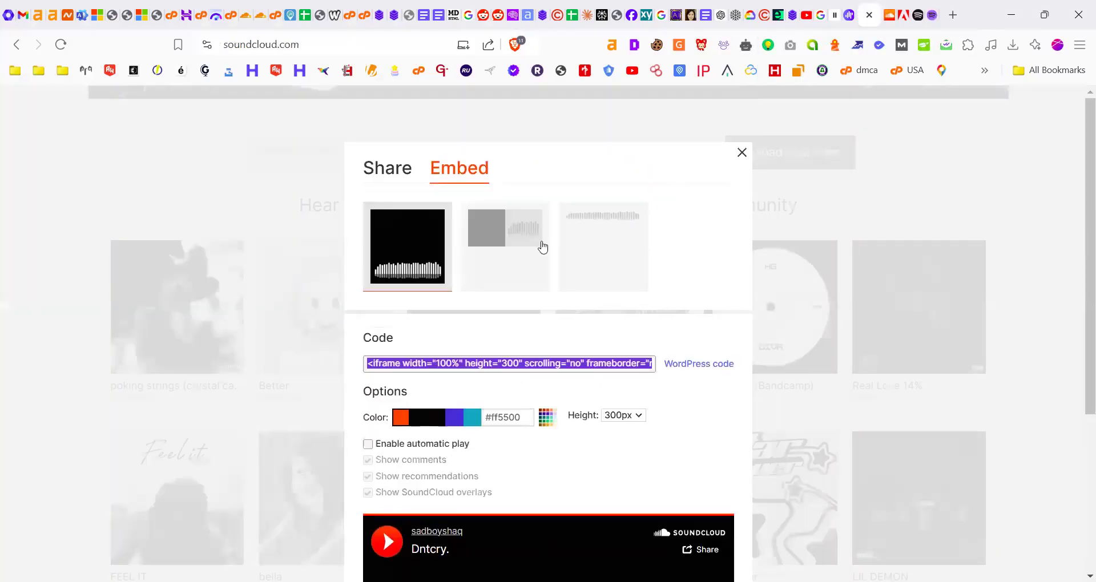
In SoundCloud, choose the second player style for the Dntcry. track's embed, copy its embed code and look over the mini player option
click(520, 247)
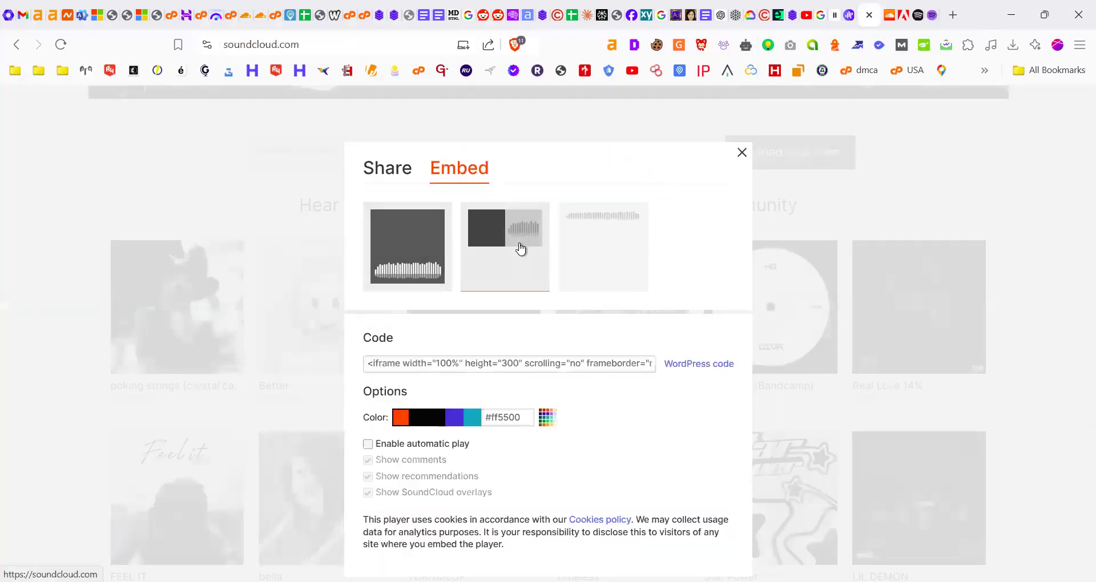
mouse_move(600, 244)
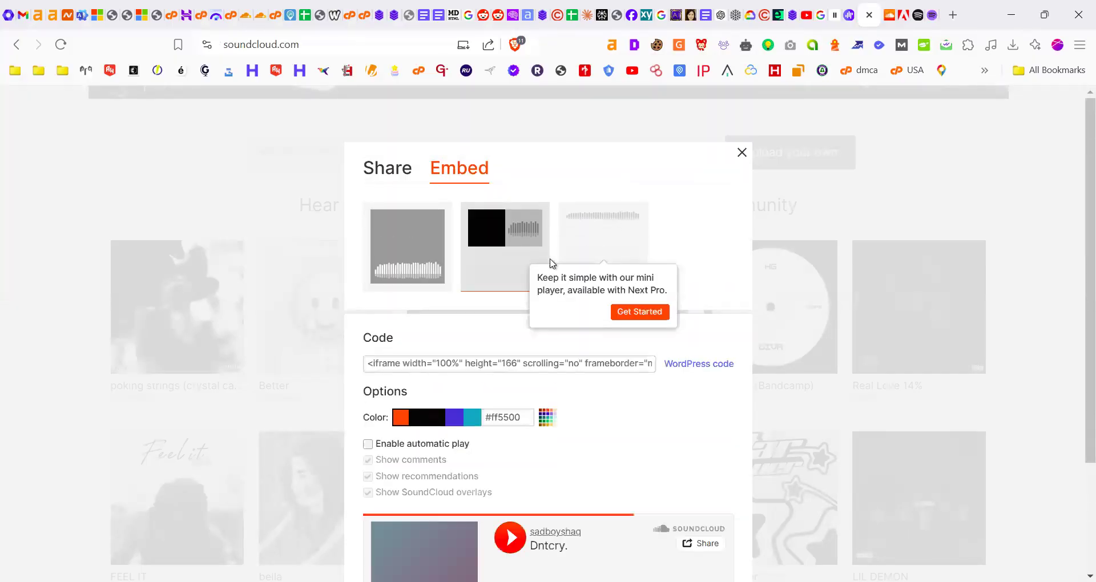
click(528, 359)
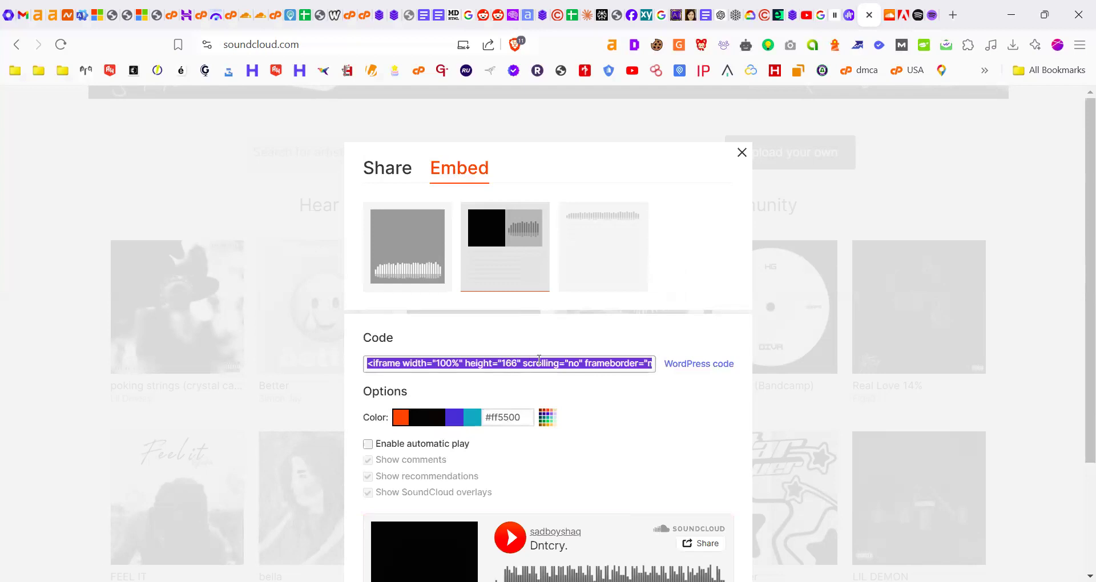
click(569, 254)
click(439, 274)
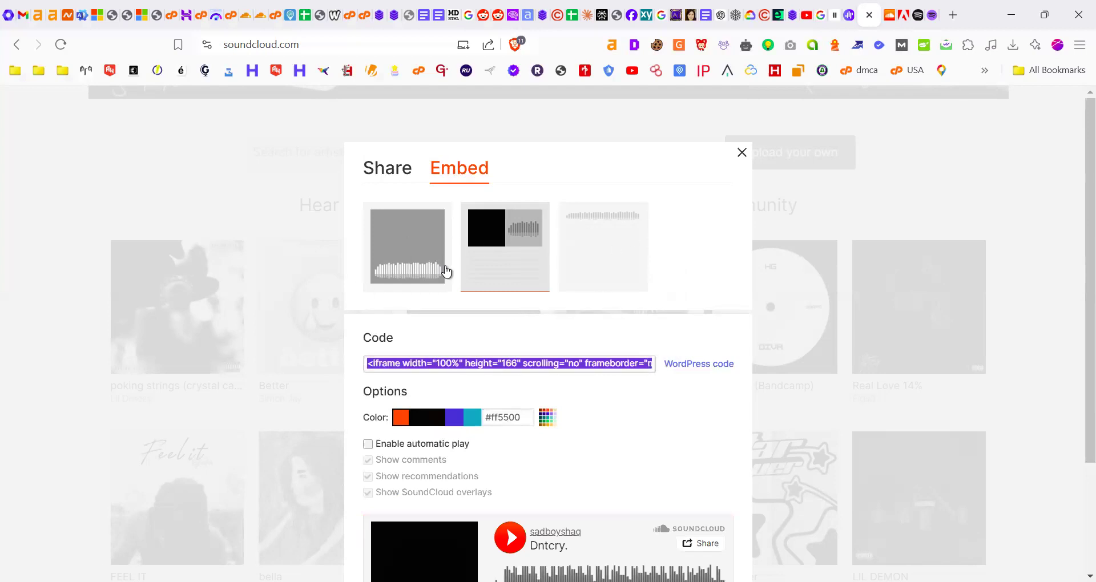
click(518, 215)
click(616, 257)
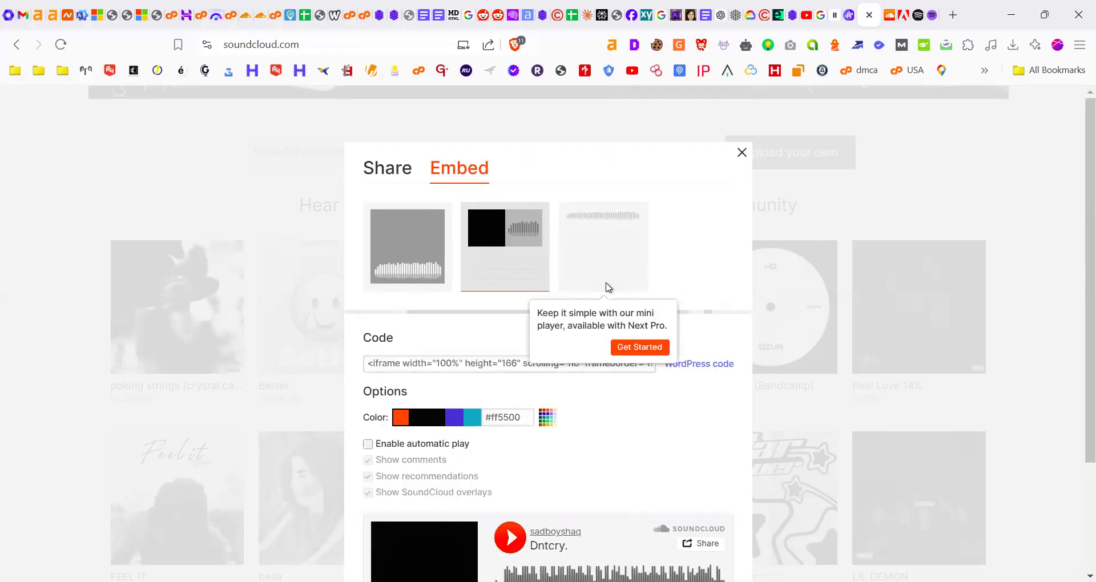
click(513, 280)
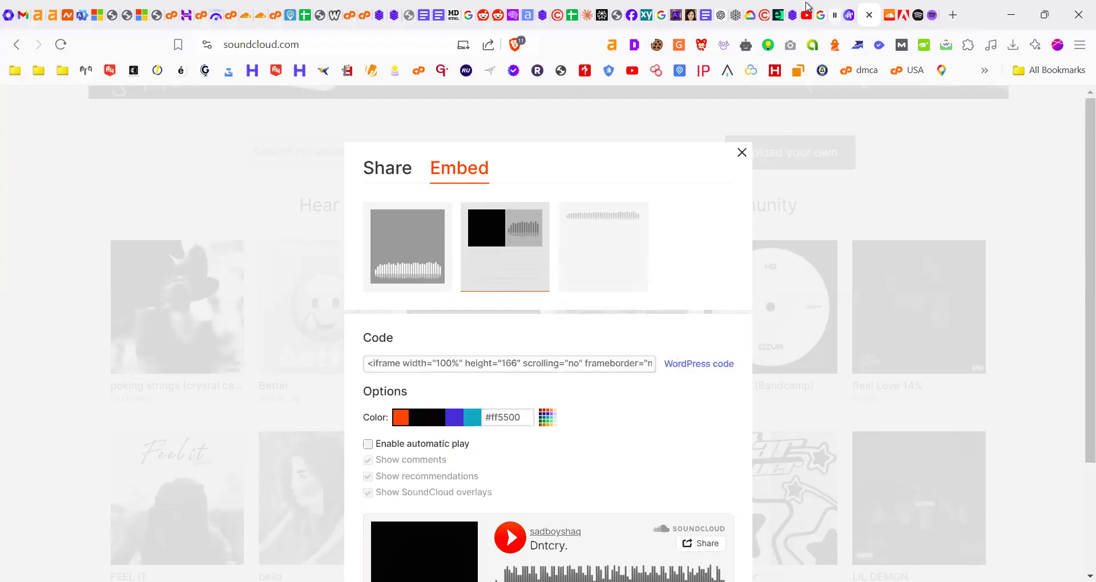
Switch to the WordPress post draft and add an empty paragraph between the SoundCloud player and the YouTube video
click(791, 7)
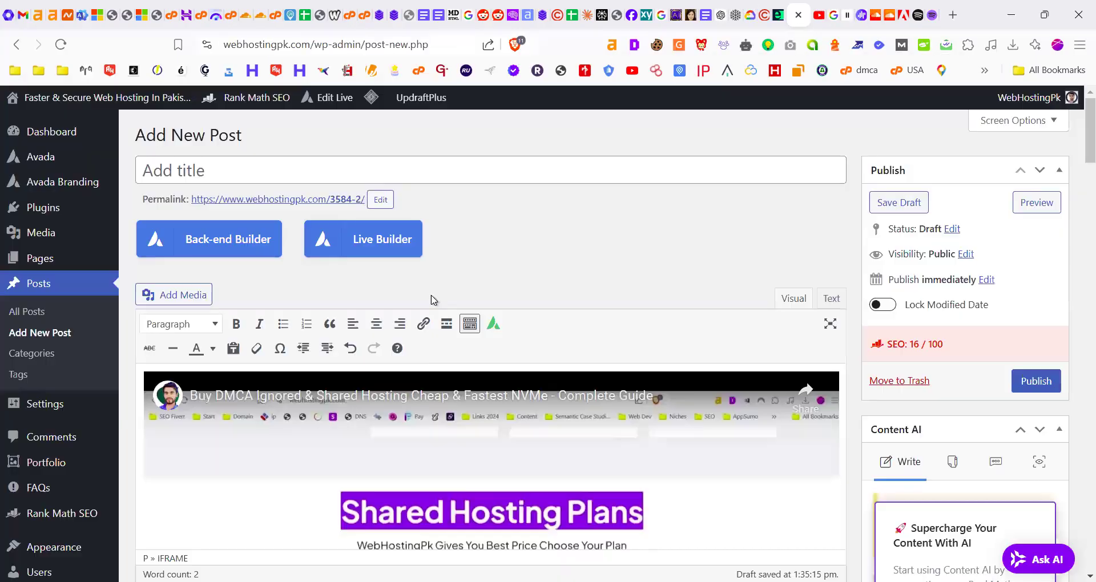
scroll(385, 388, down, 5)
key(ctrl+v)
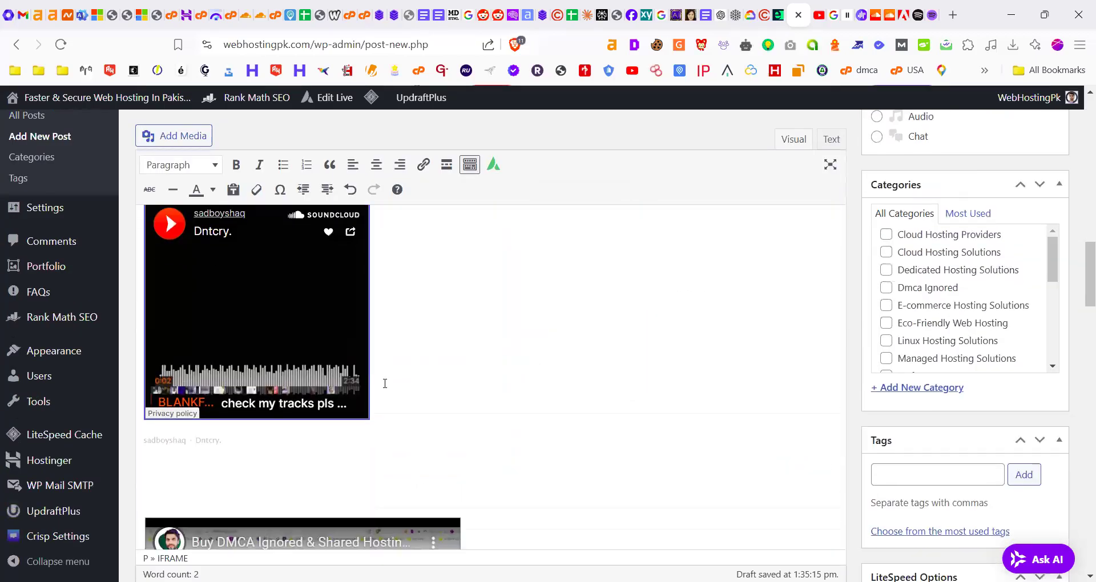
key(Return)
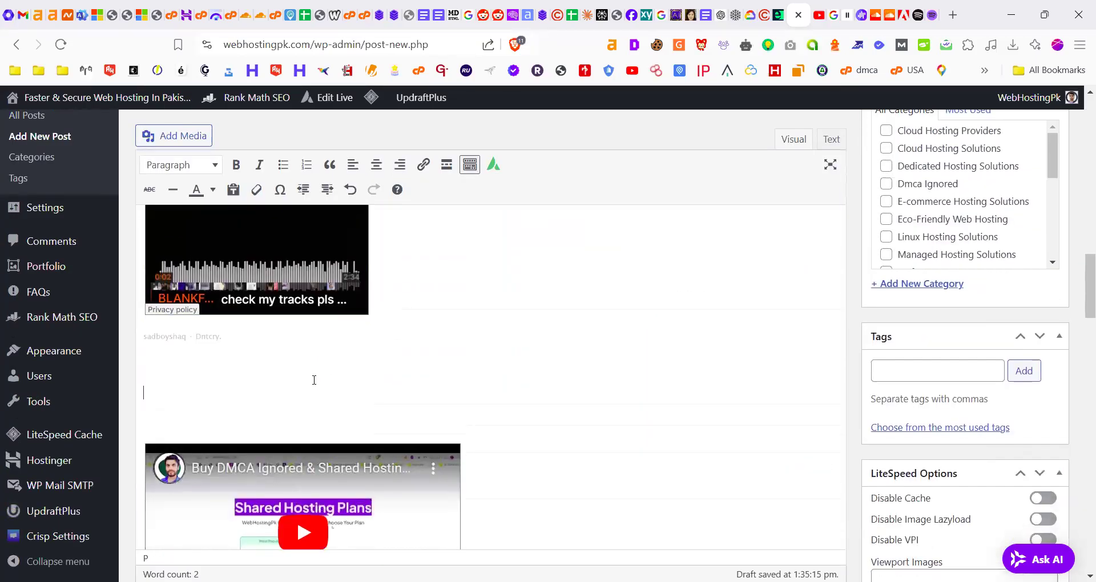
Insert the copied SoundCloud embed code in the post's HTML source between the first SoundCloud player and the YouTube video, and view it rendered
click(831, 139)
scroll(348, 407, down, 1)
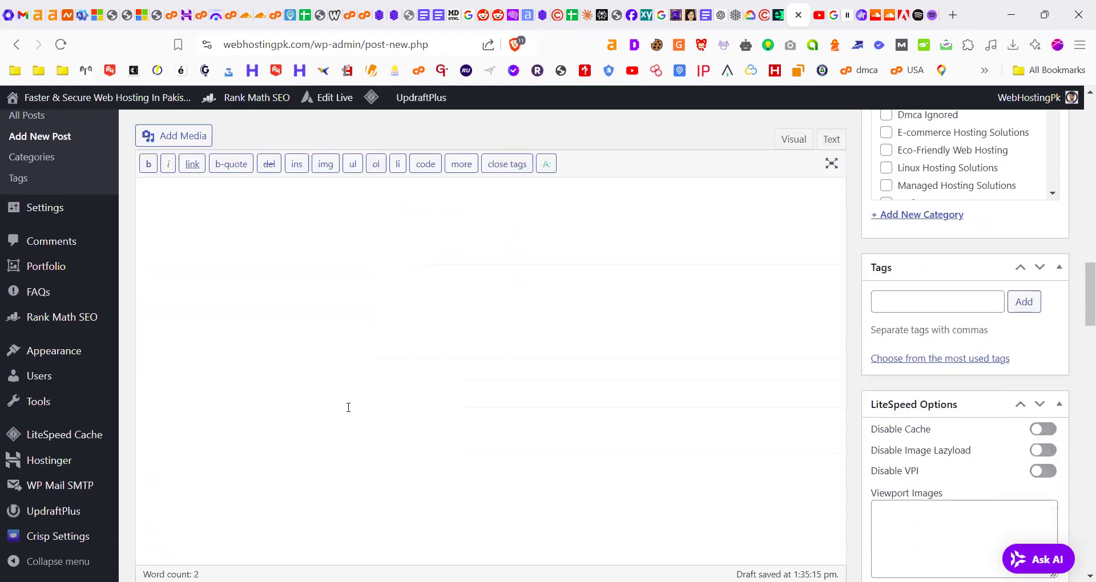
scroll(348, 406, up, 3)
scroll(208, 392, down, 3)
scroll(208, 392, up, 3)
scroll(208, 392, down, 3)
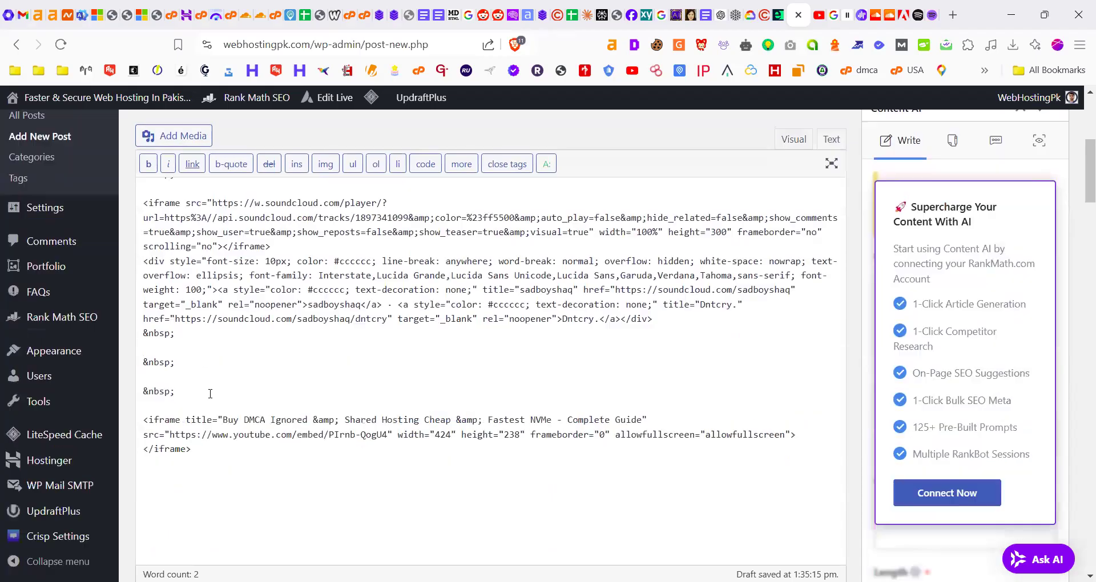
click(219, 366)
key(Return)
key(Return)
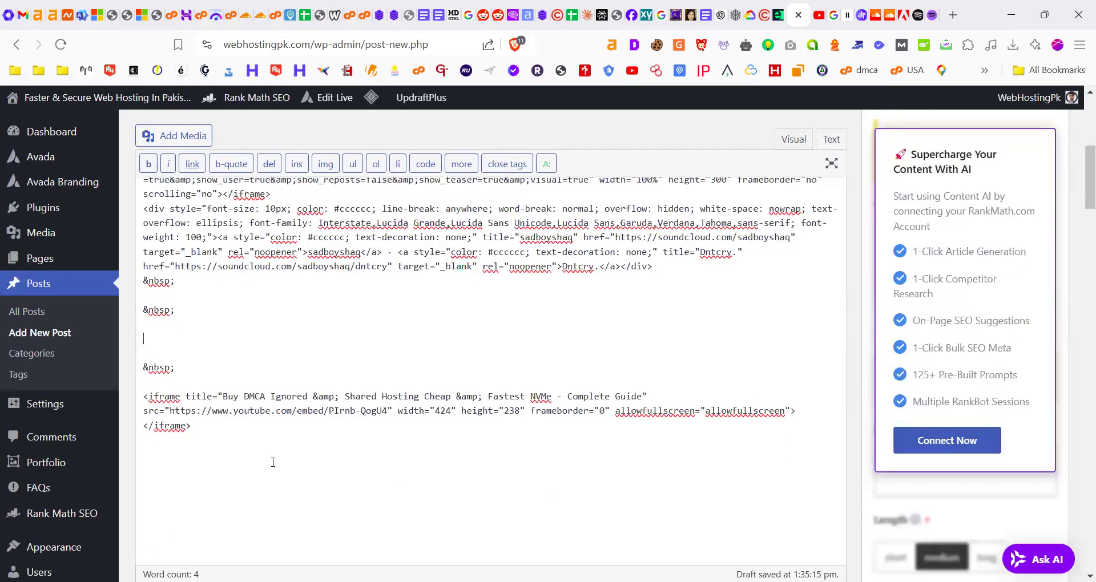
scroll(468, 459, up, 5)
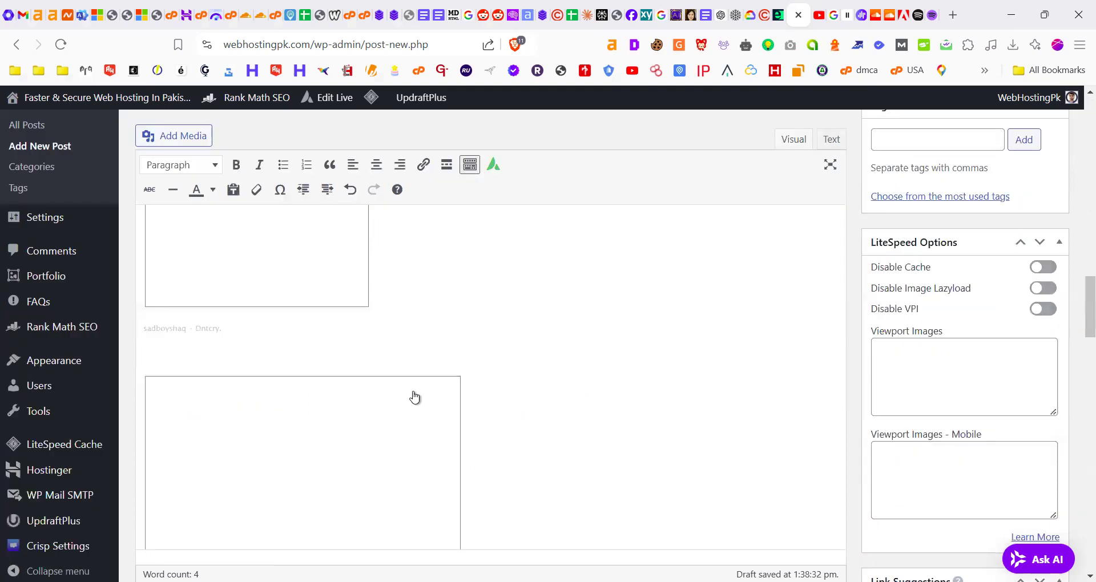
scroll(415, 398, up, 2)
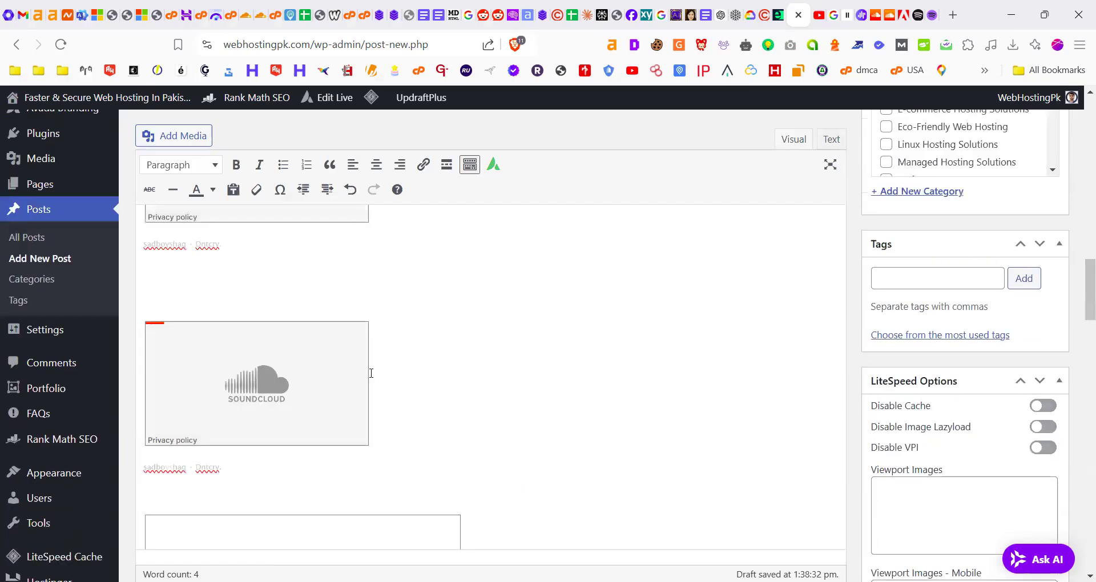